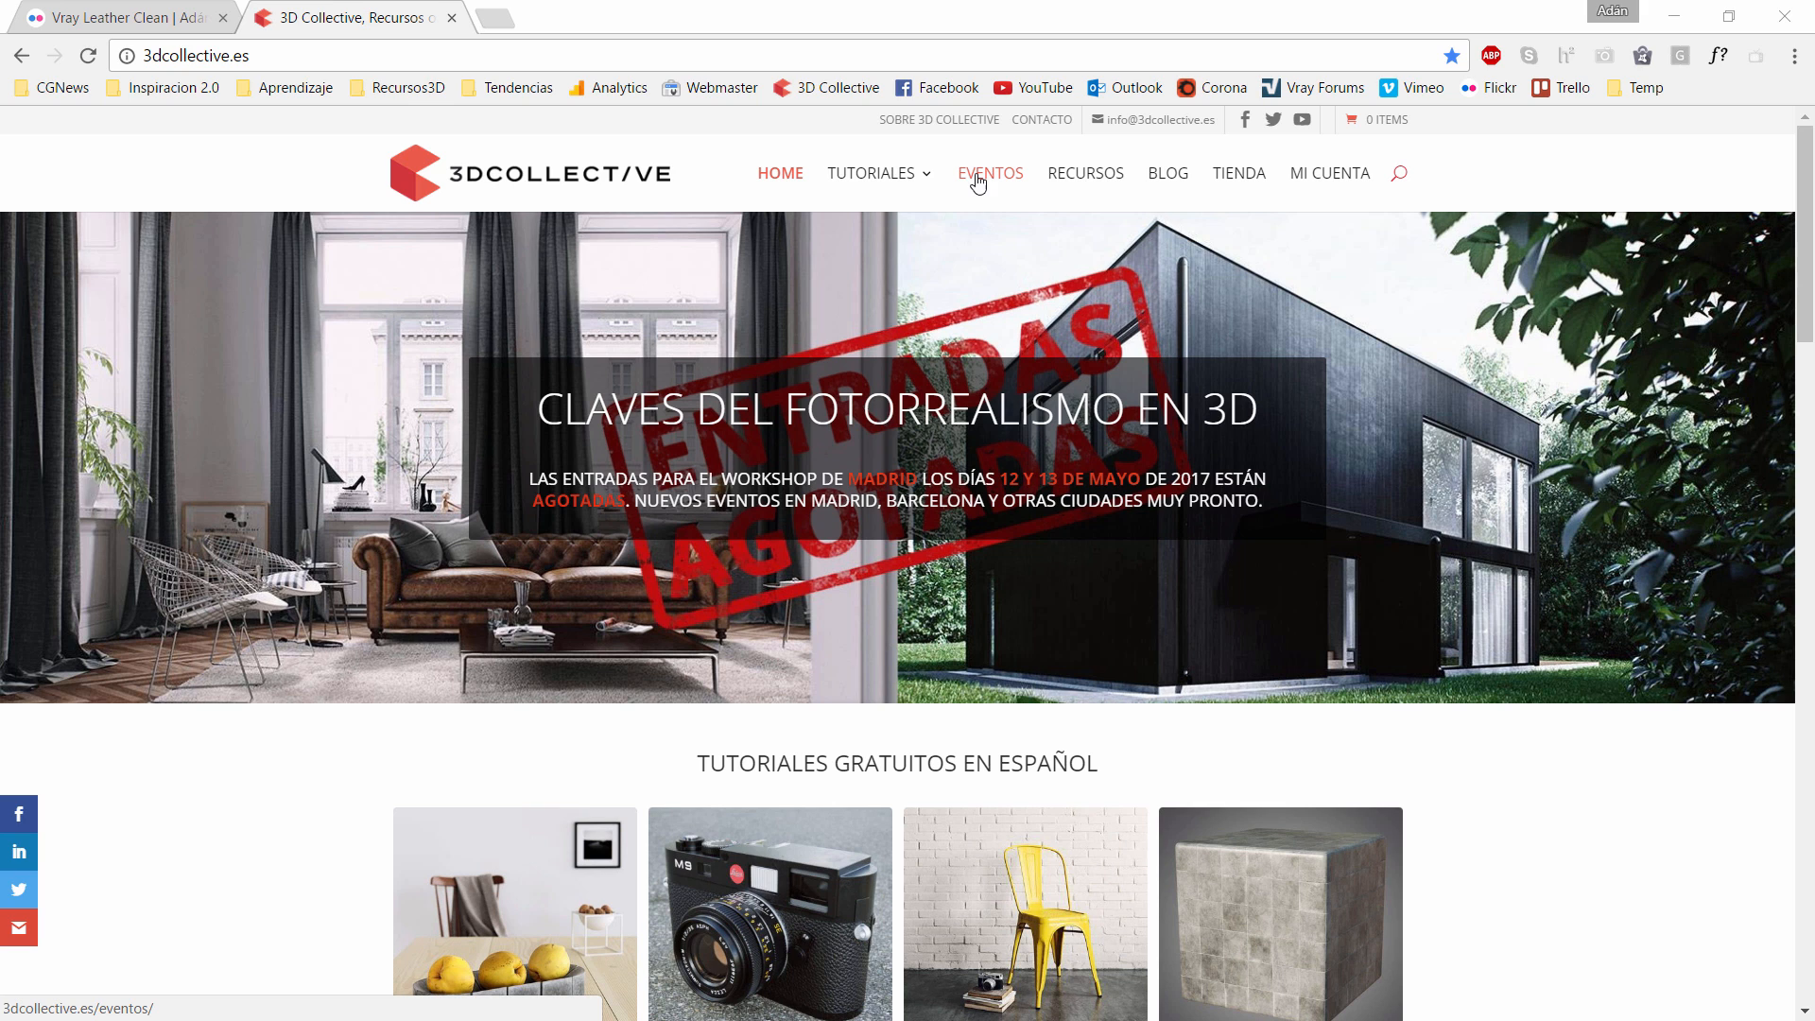
Open the events page of the 3D Collective website and review the listed photorealism workshop
click(979, 179)
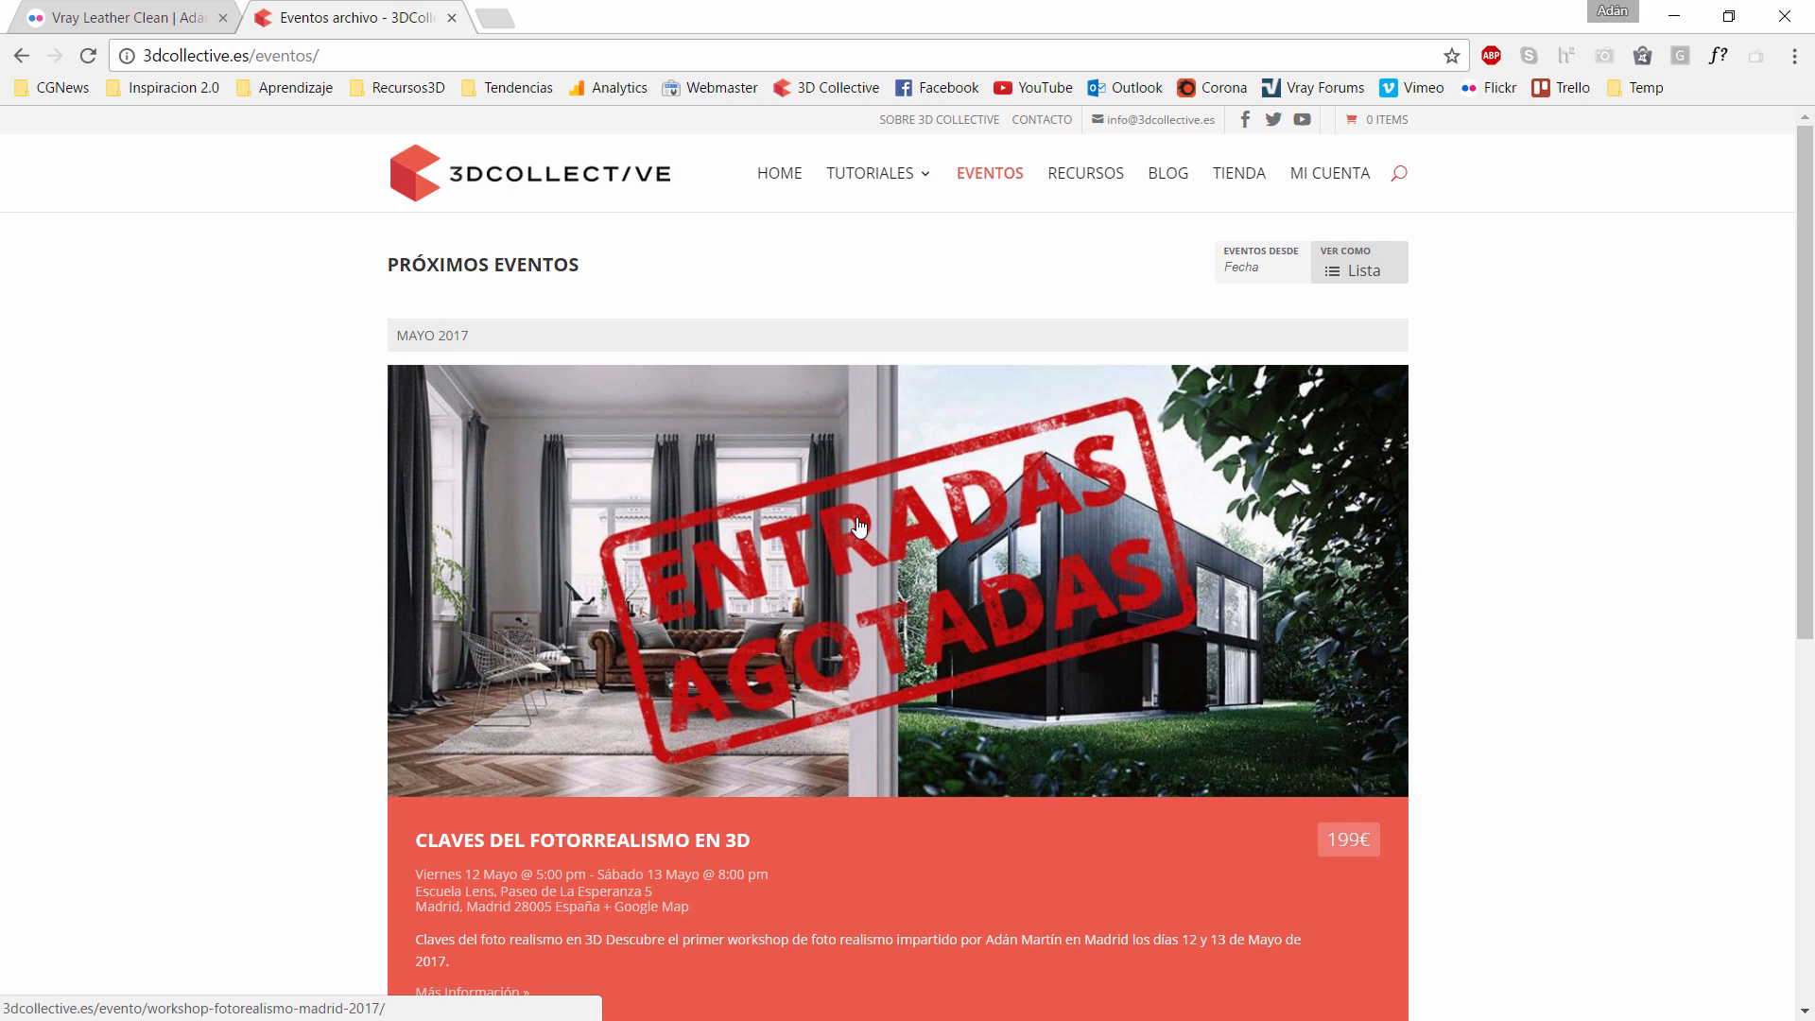
scroll(859, 526, down, 1)
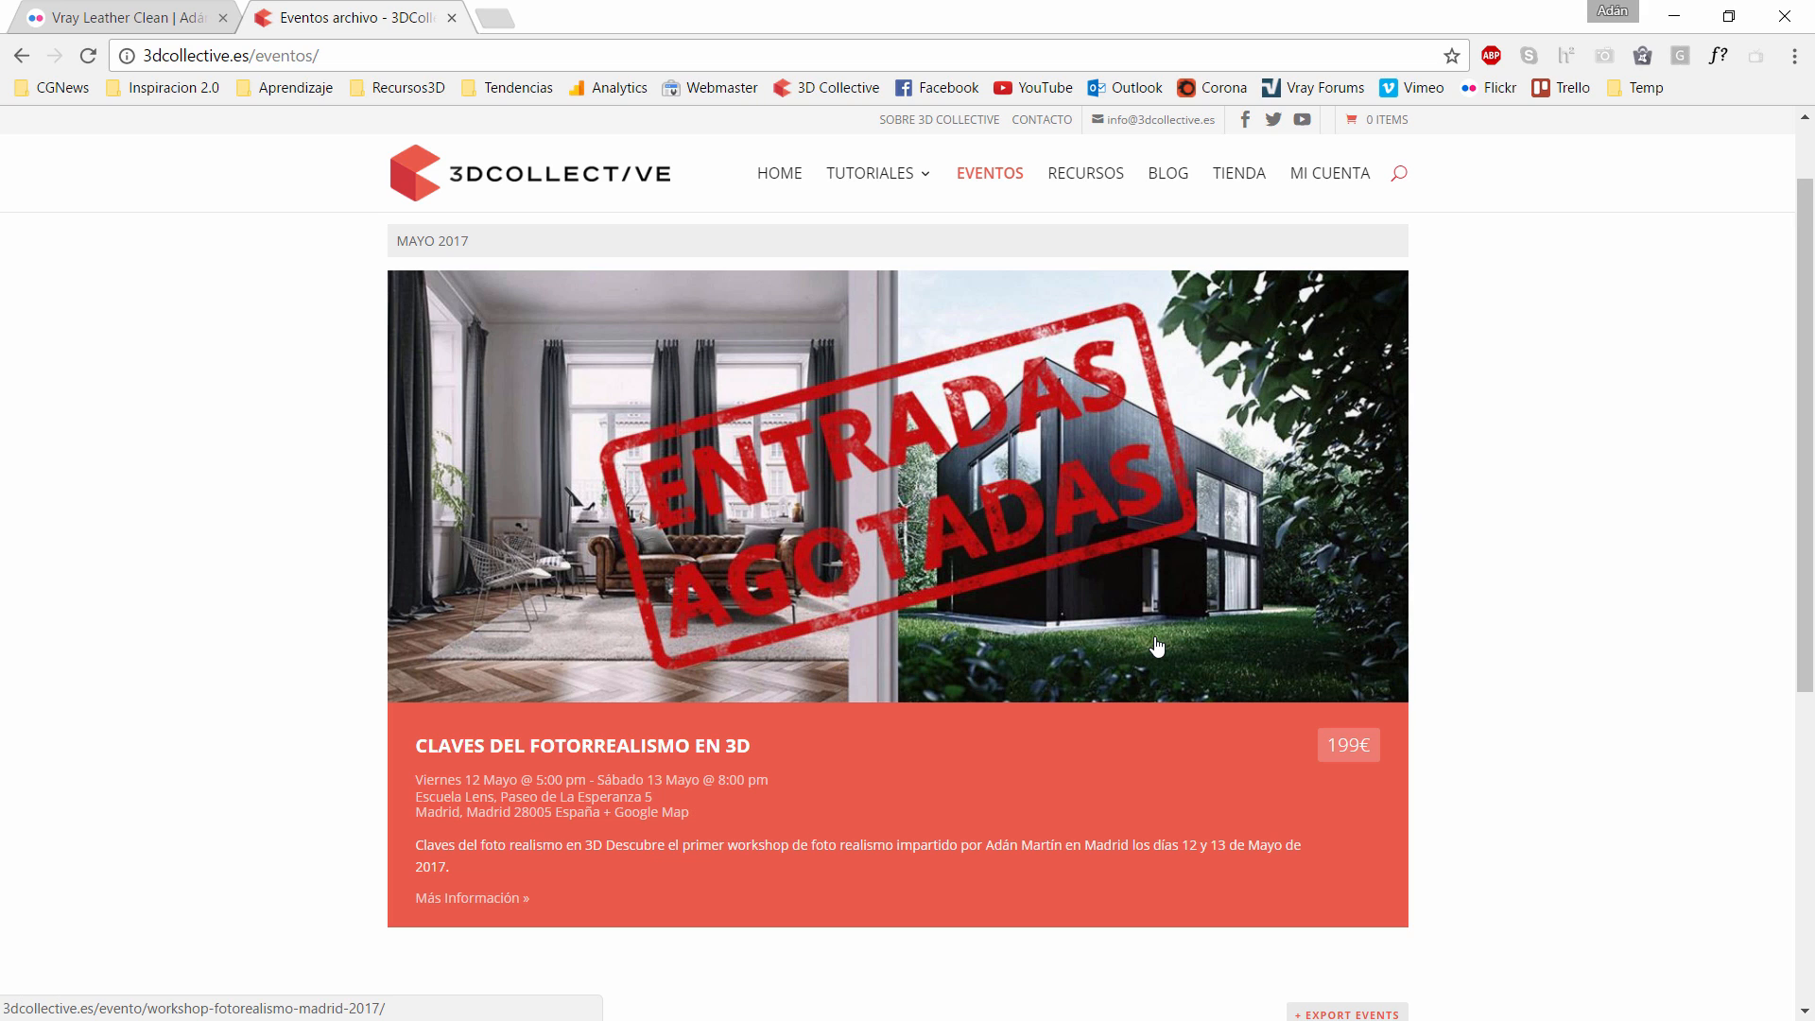
scroll(1153, 642, up, 1)
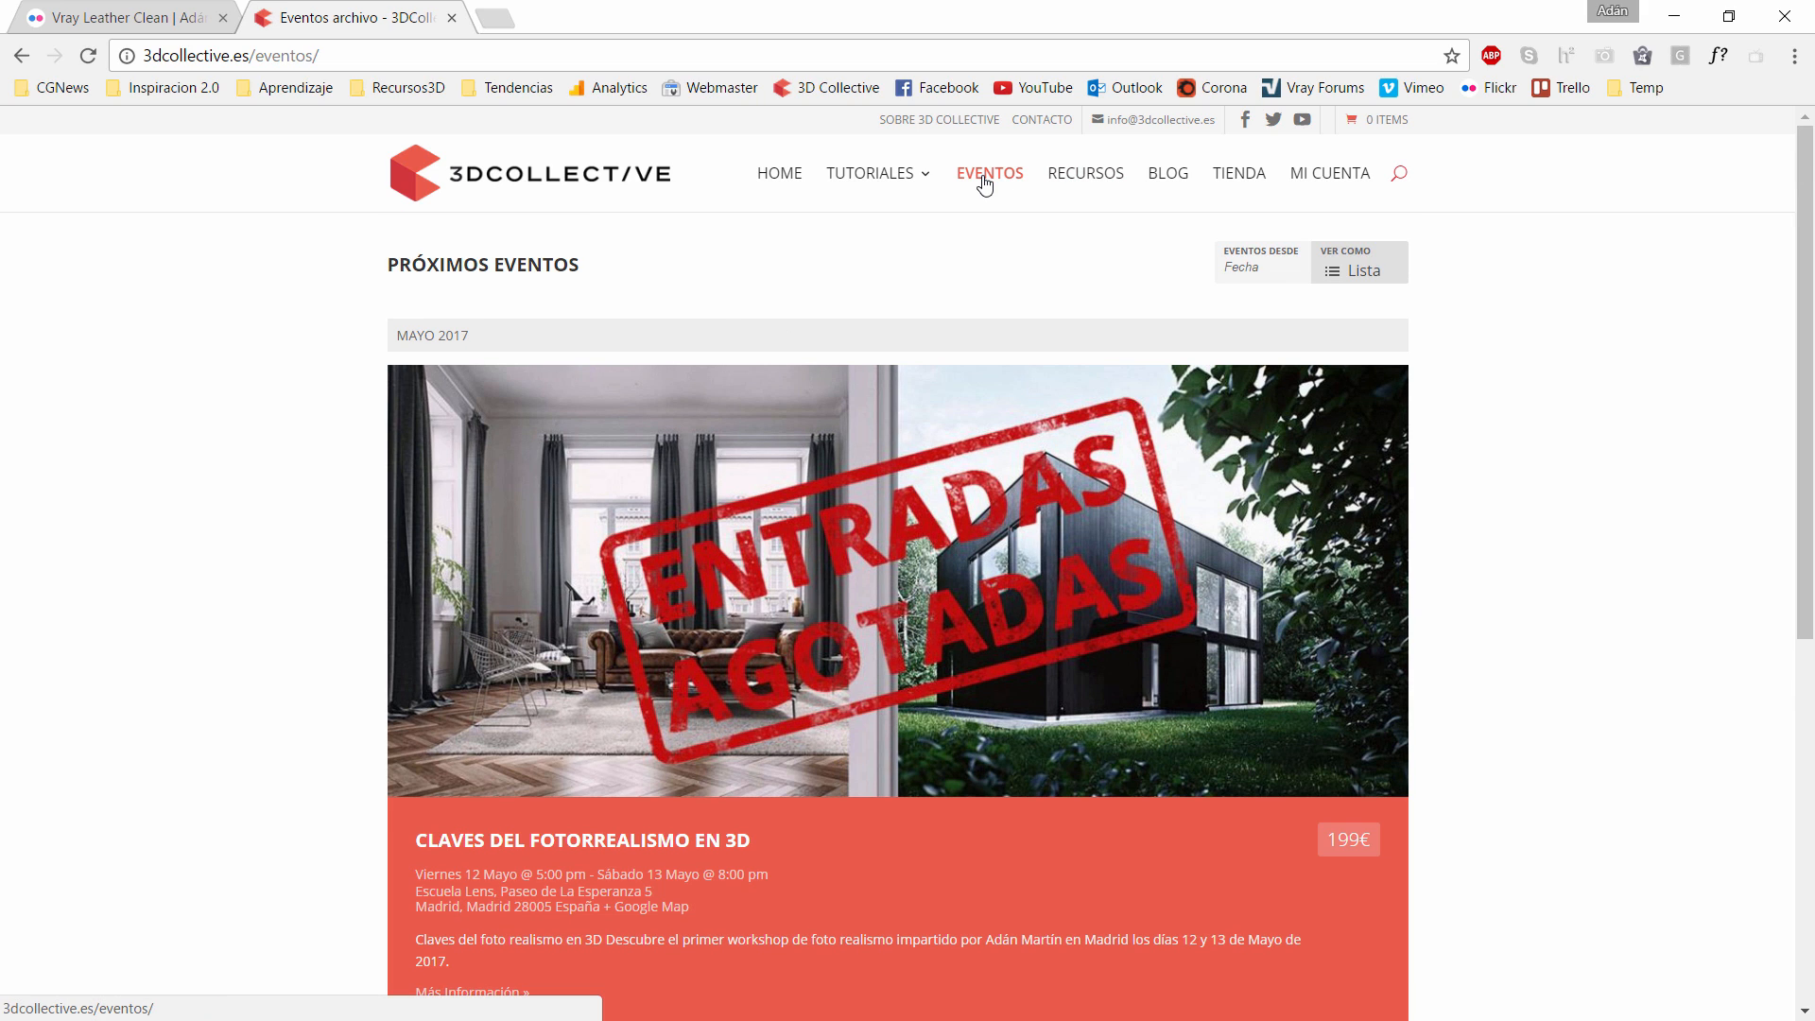
scroll(954, 274, down, 1)
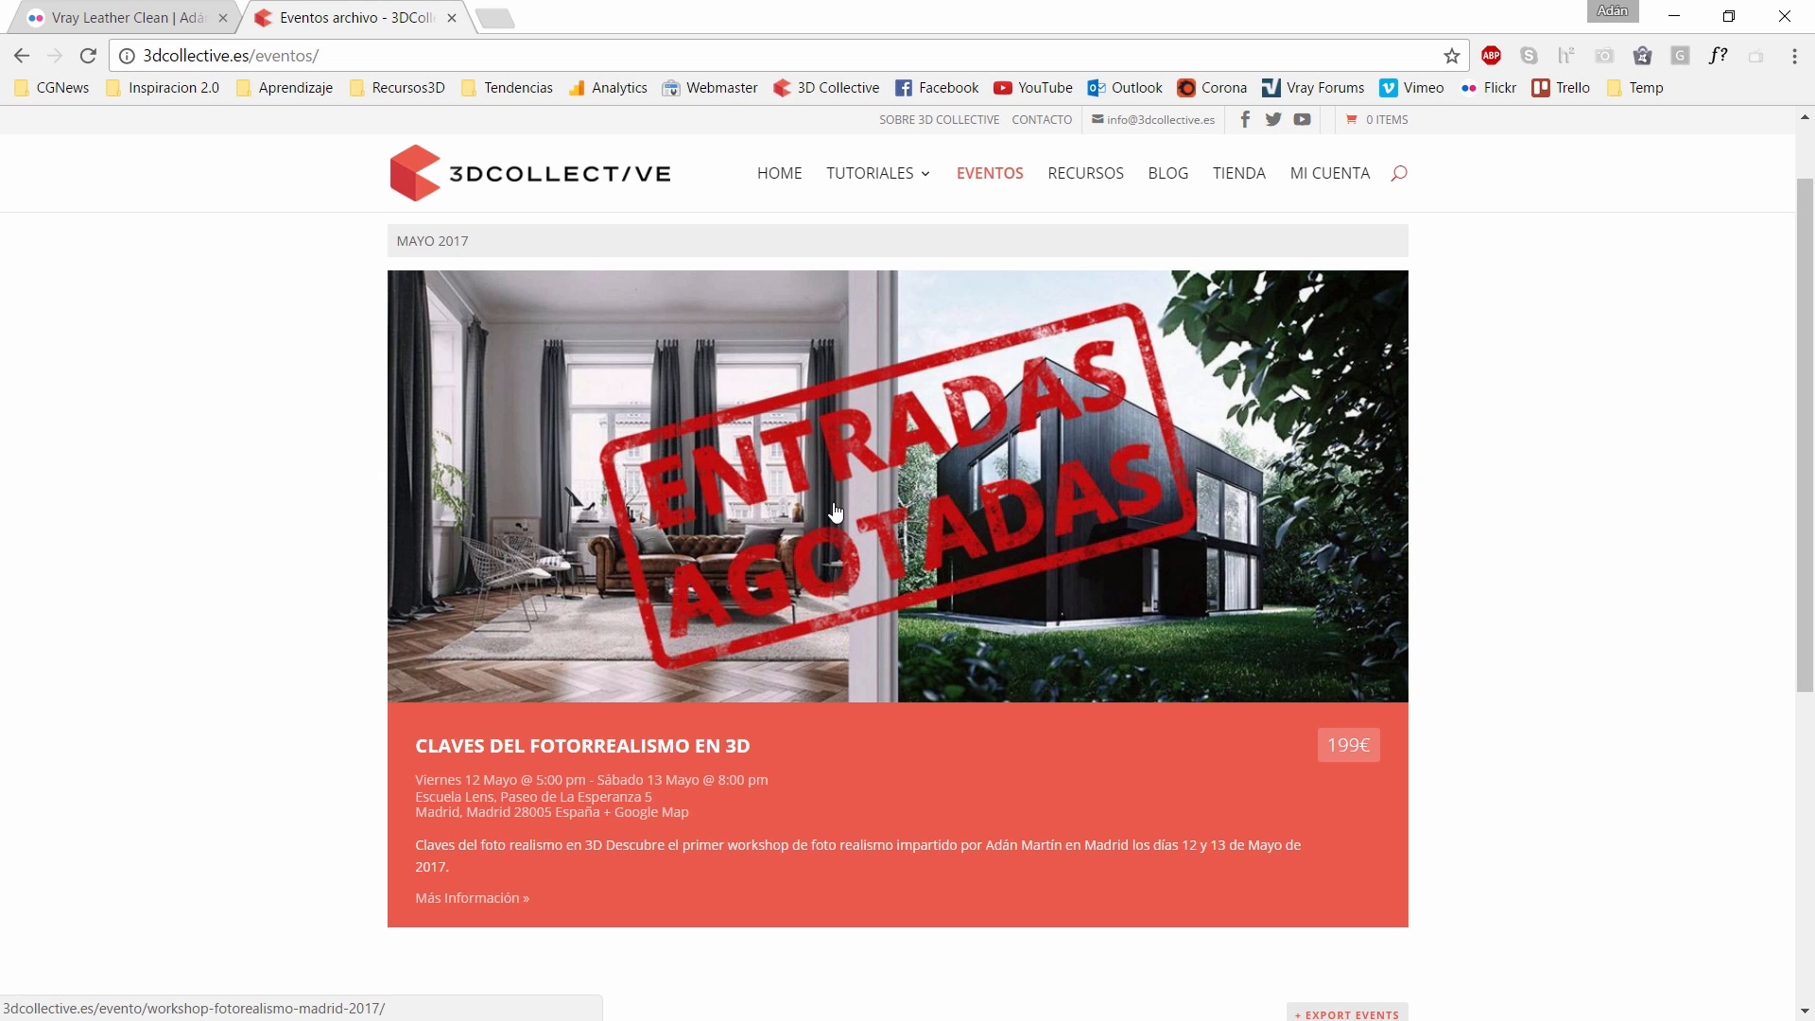
click(974, 189)
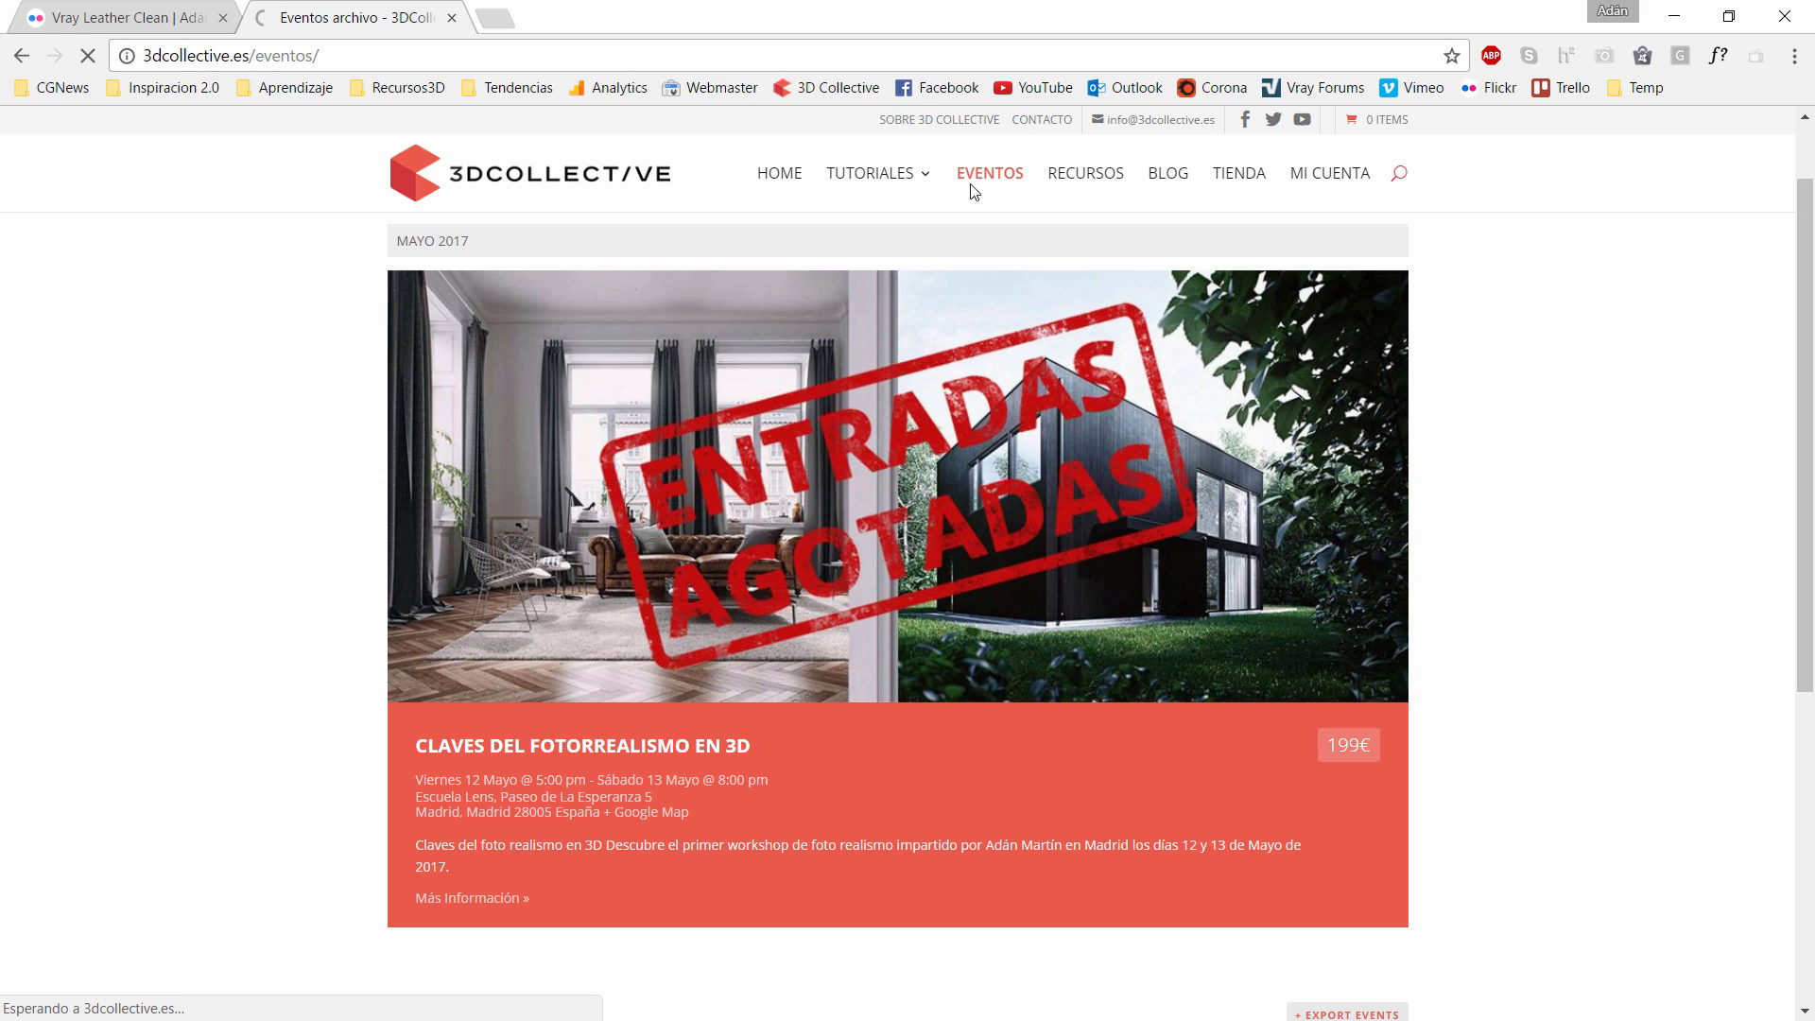
key(ctrl+w)
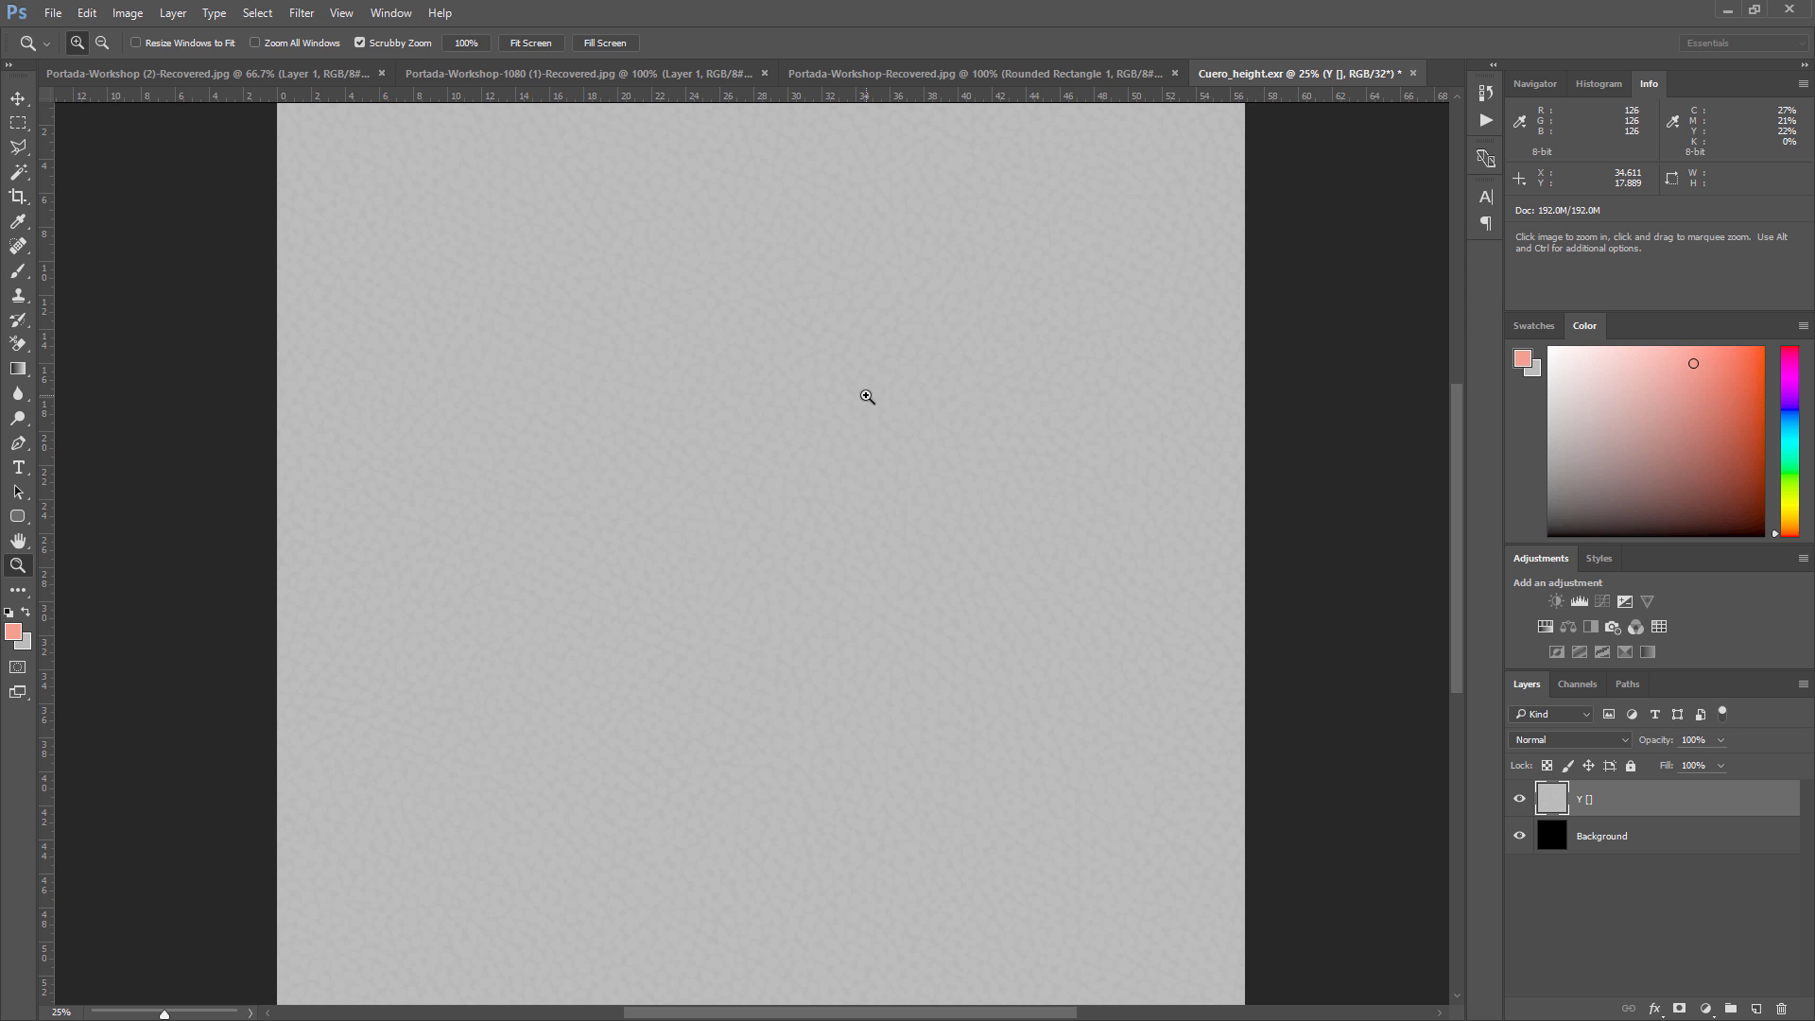
Examine the leather grain of the Cuero_height.exr map in Photoshop, both as a whole and up close
click(658, 289)
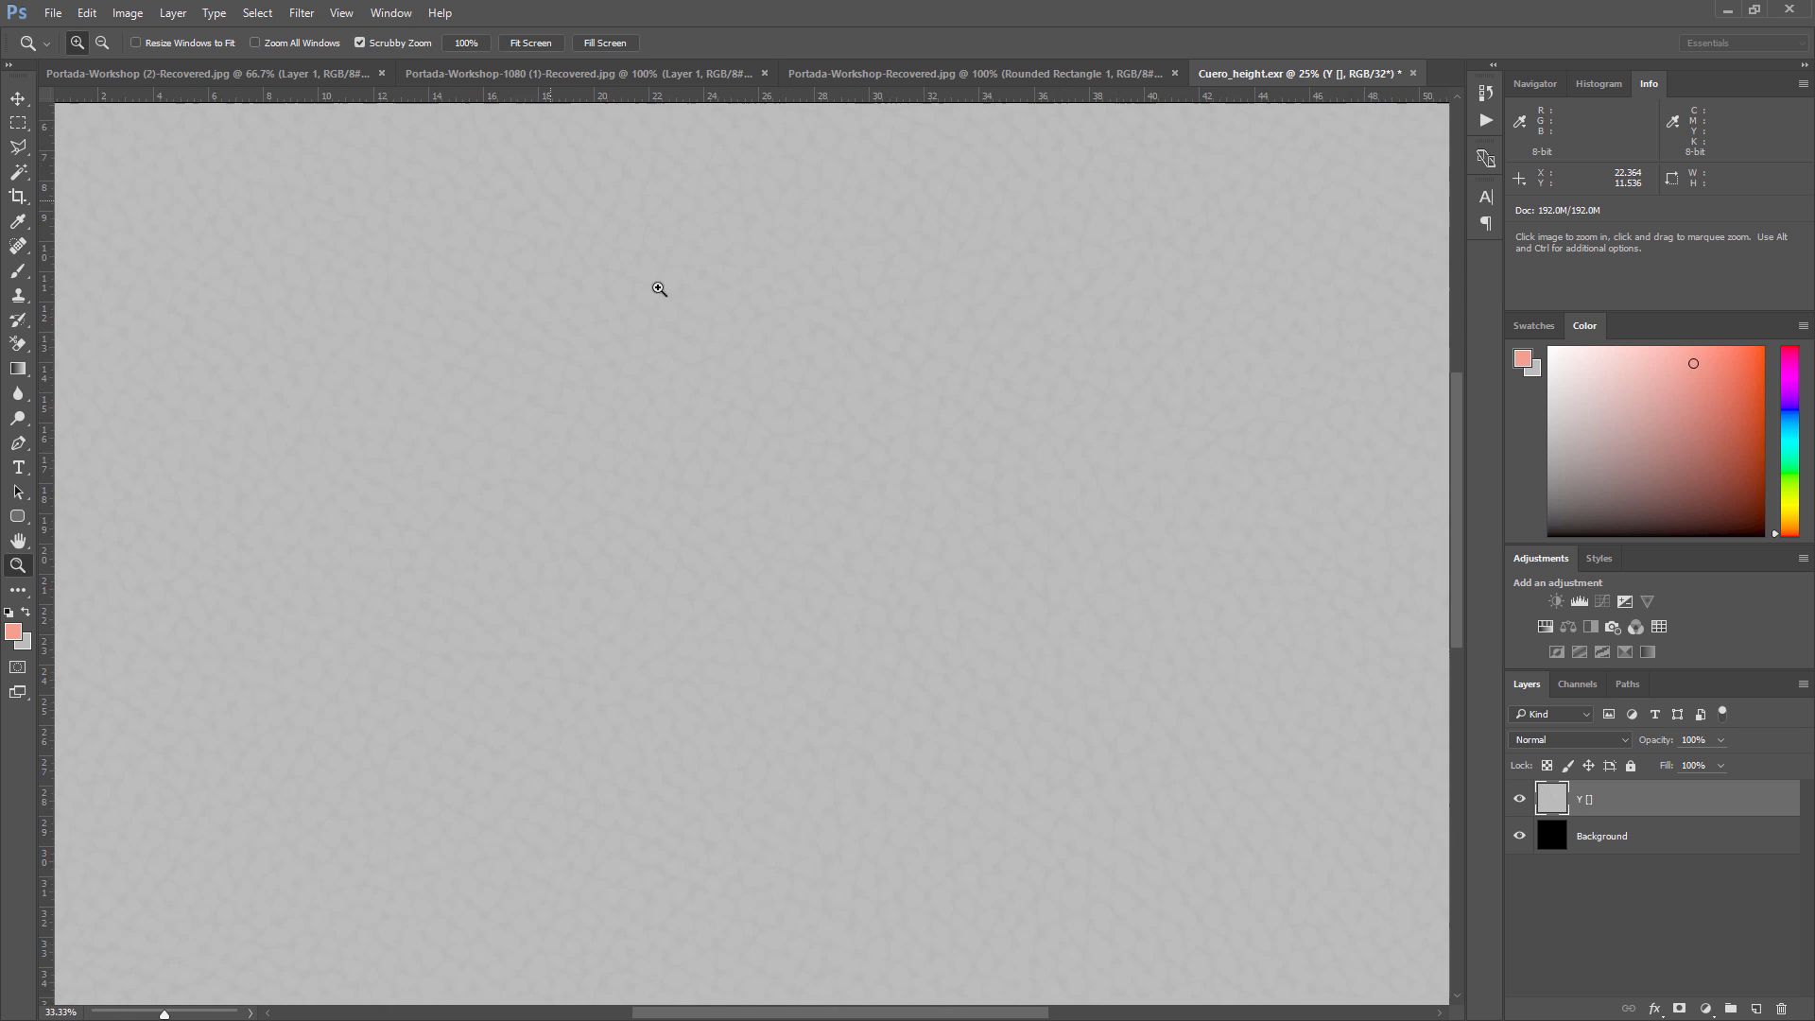
alt+click(741, 363)
alt+click(740, 363)
alt+click(812, 473)
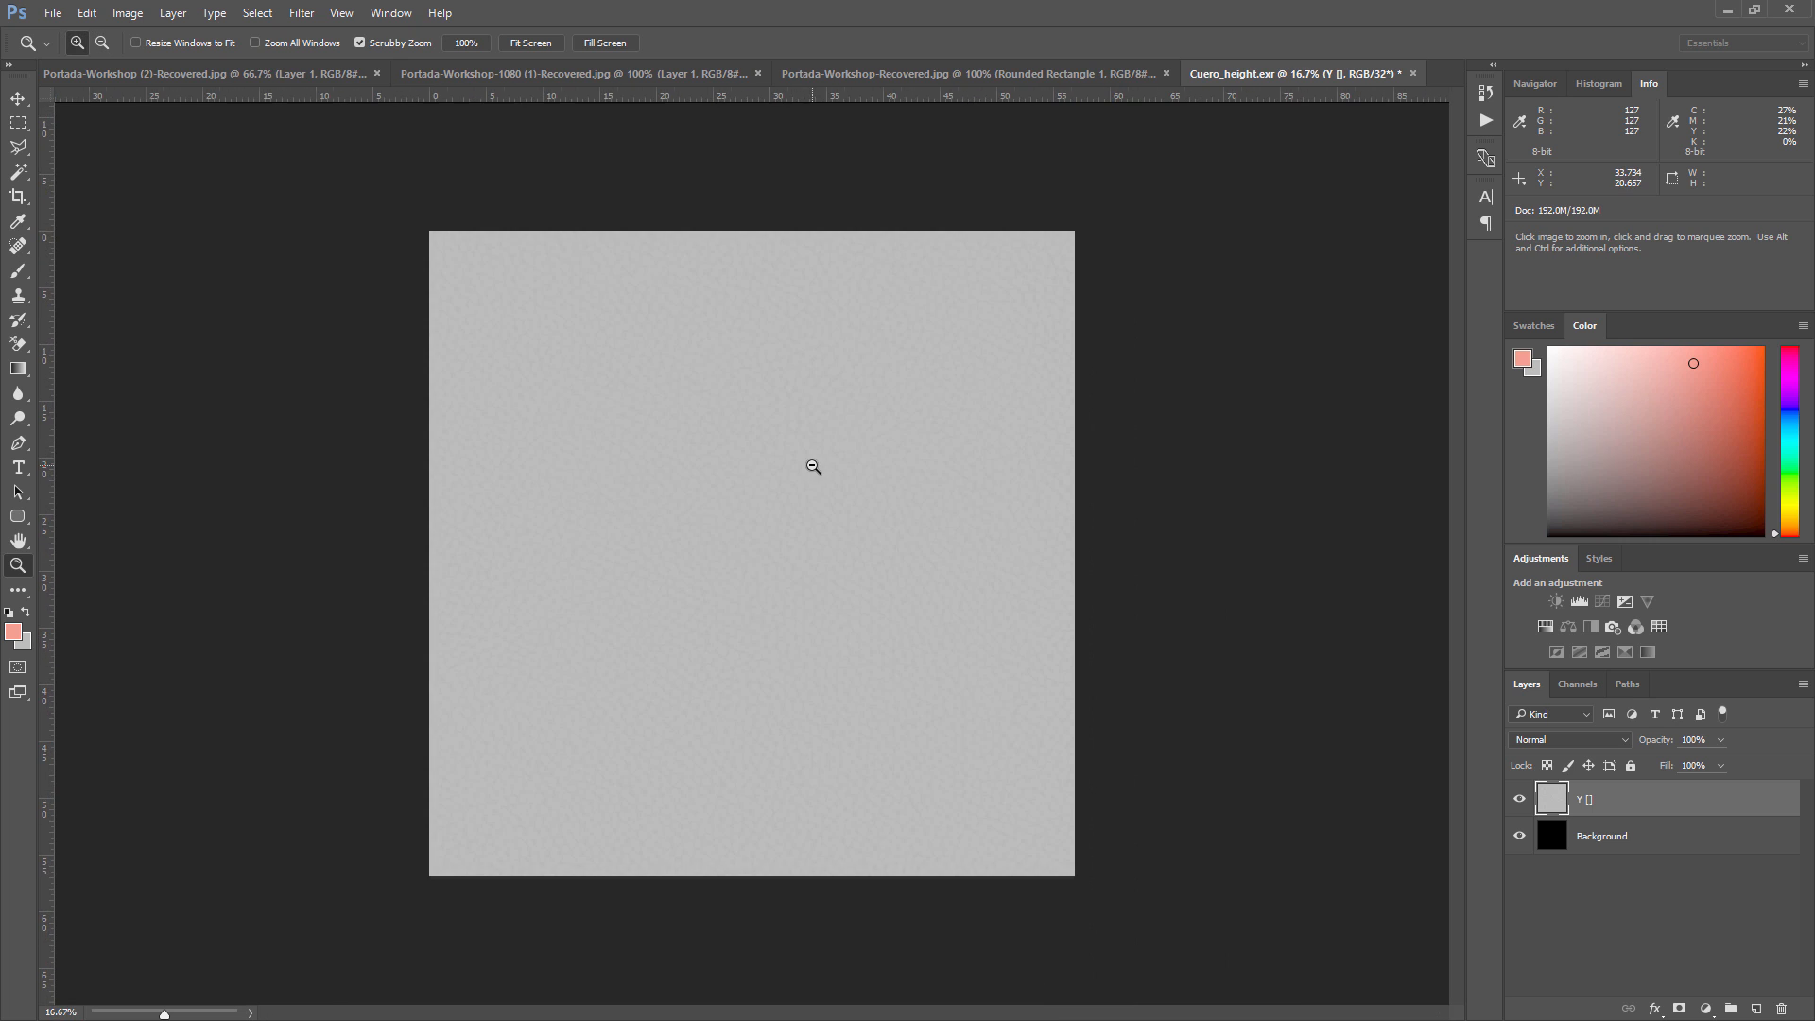
click(840, 529)
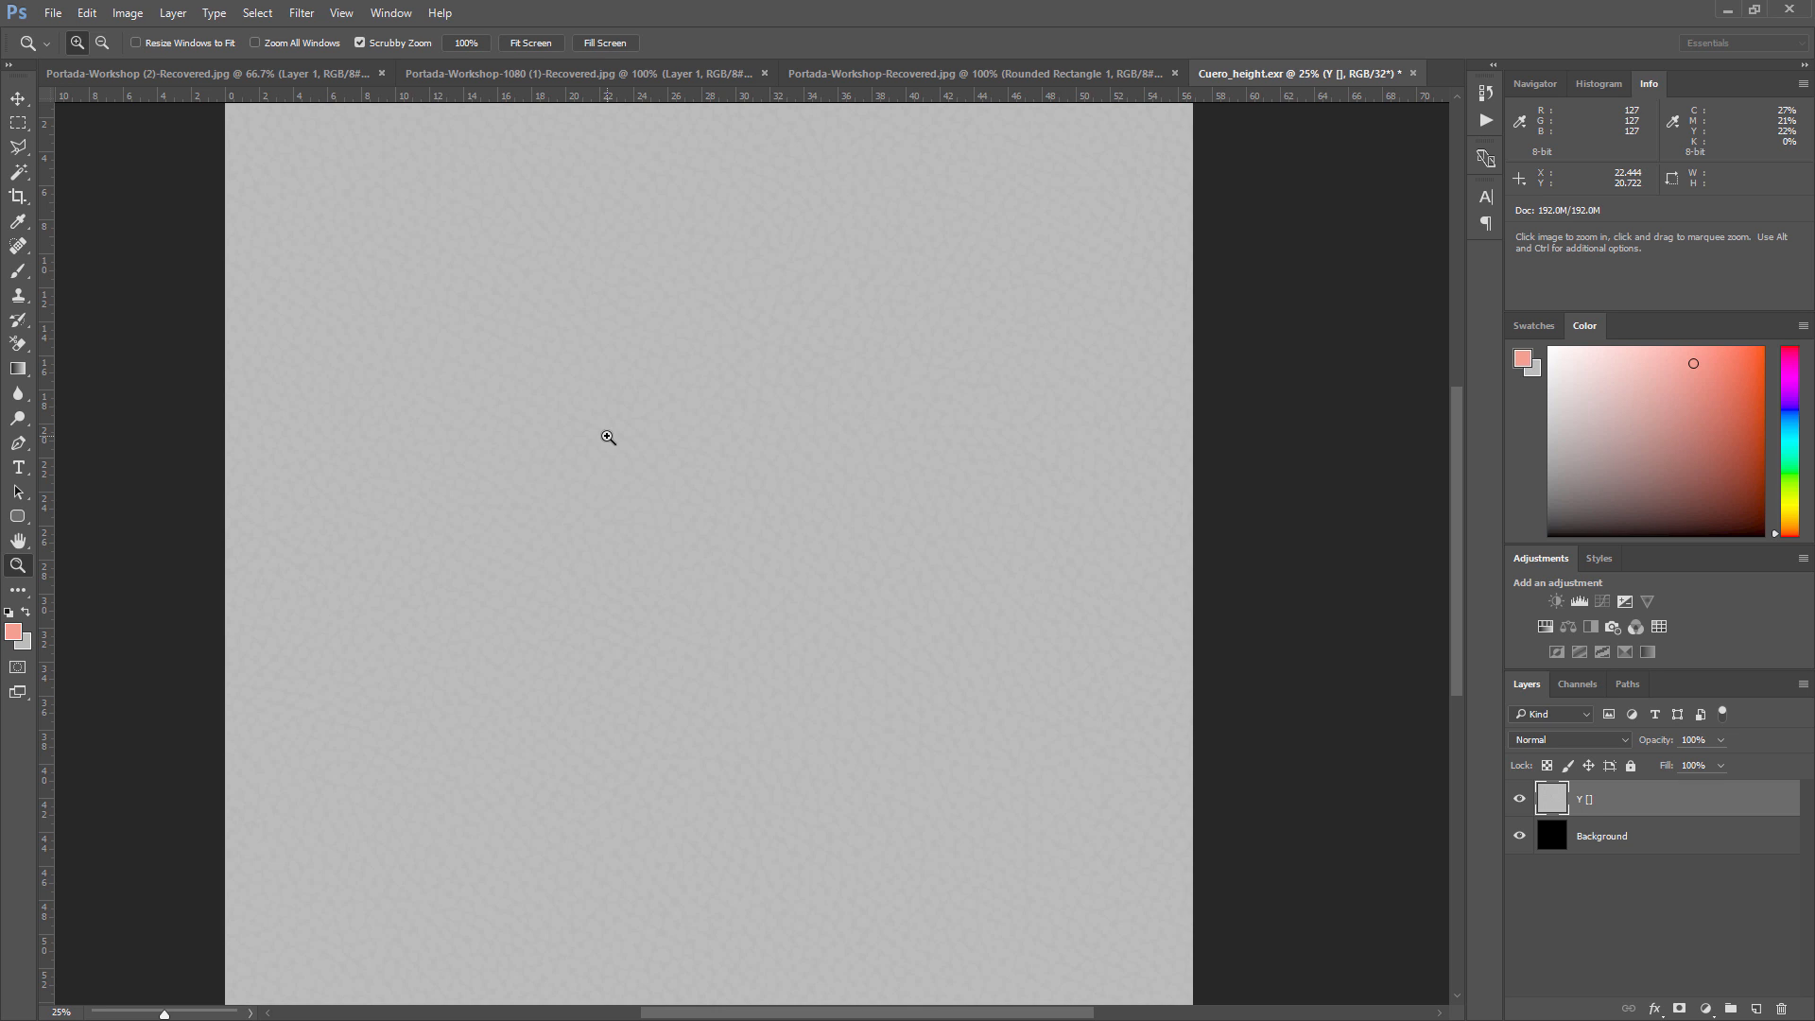
click(727, 448)
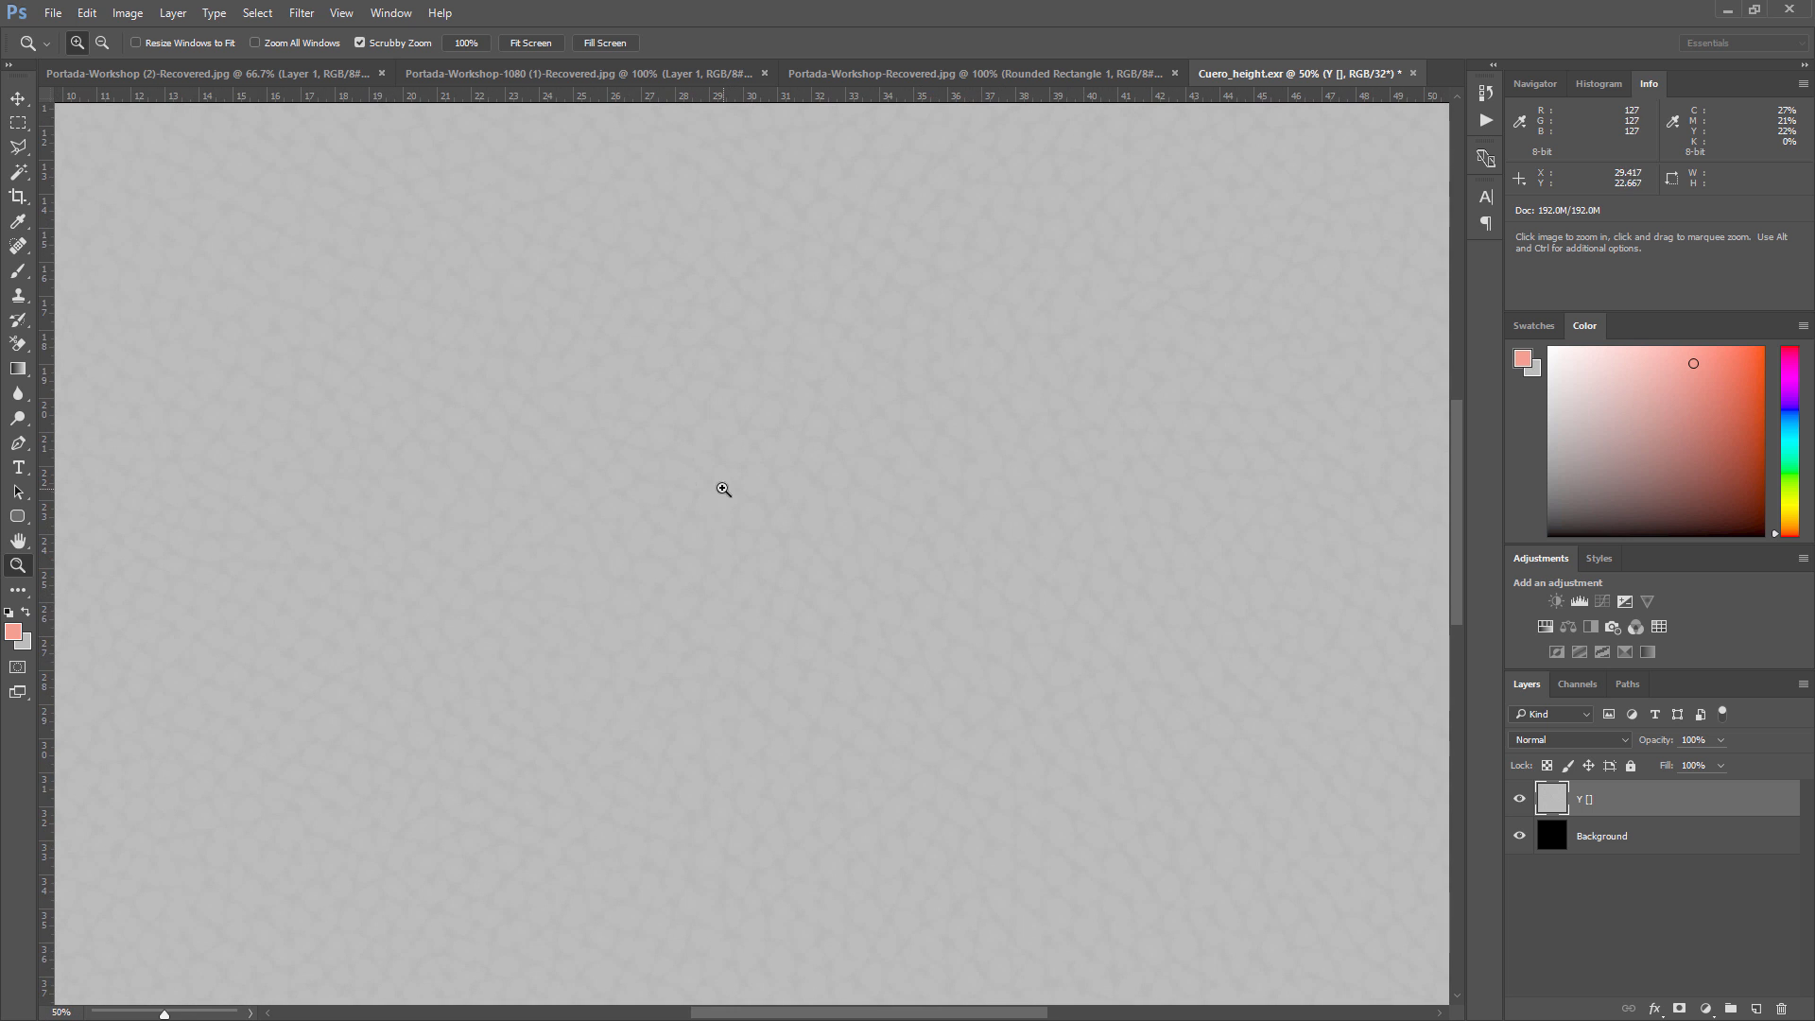
click(665, 472)
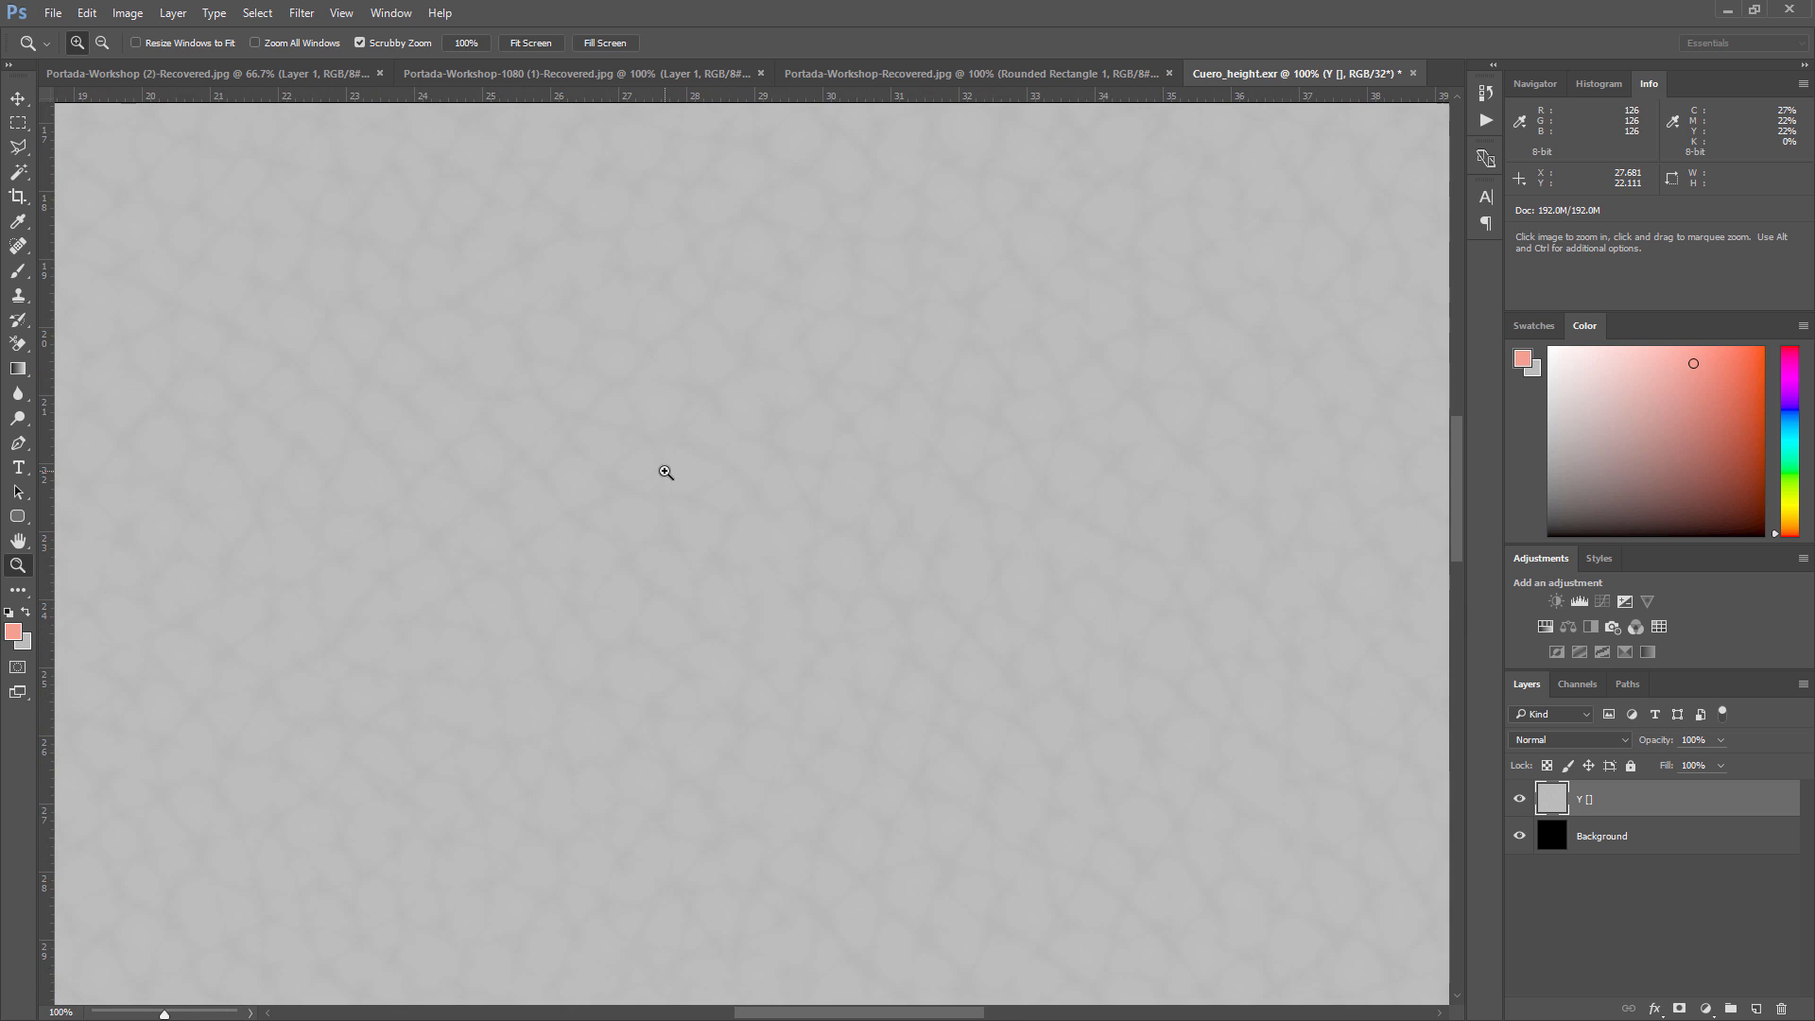
Convert the leather height map from 32 bits to 16 bits per channel without merging its layers
click(132, 13)
mouse_move(175, 38)
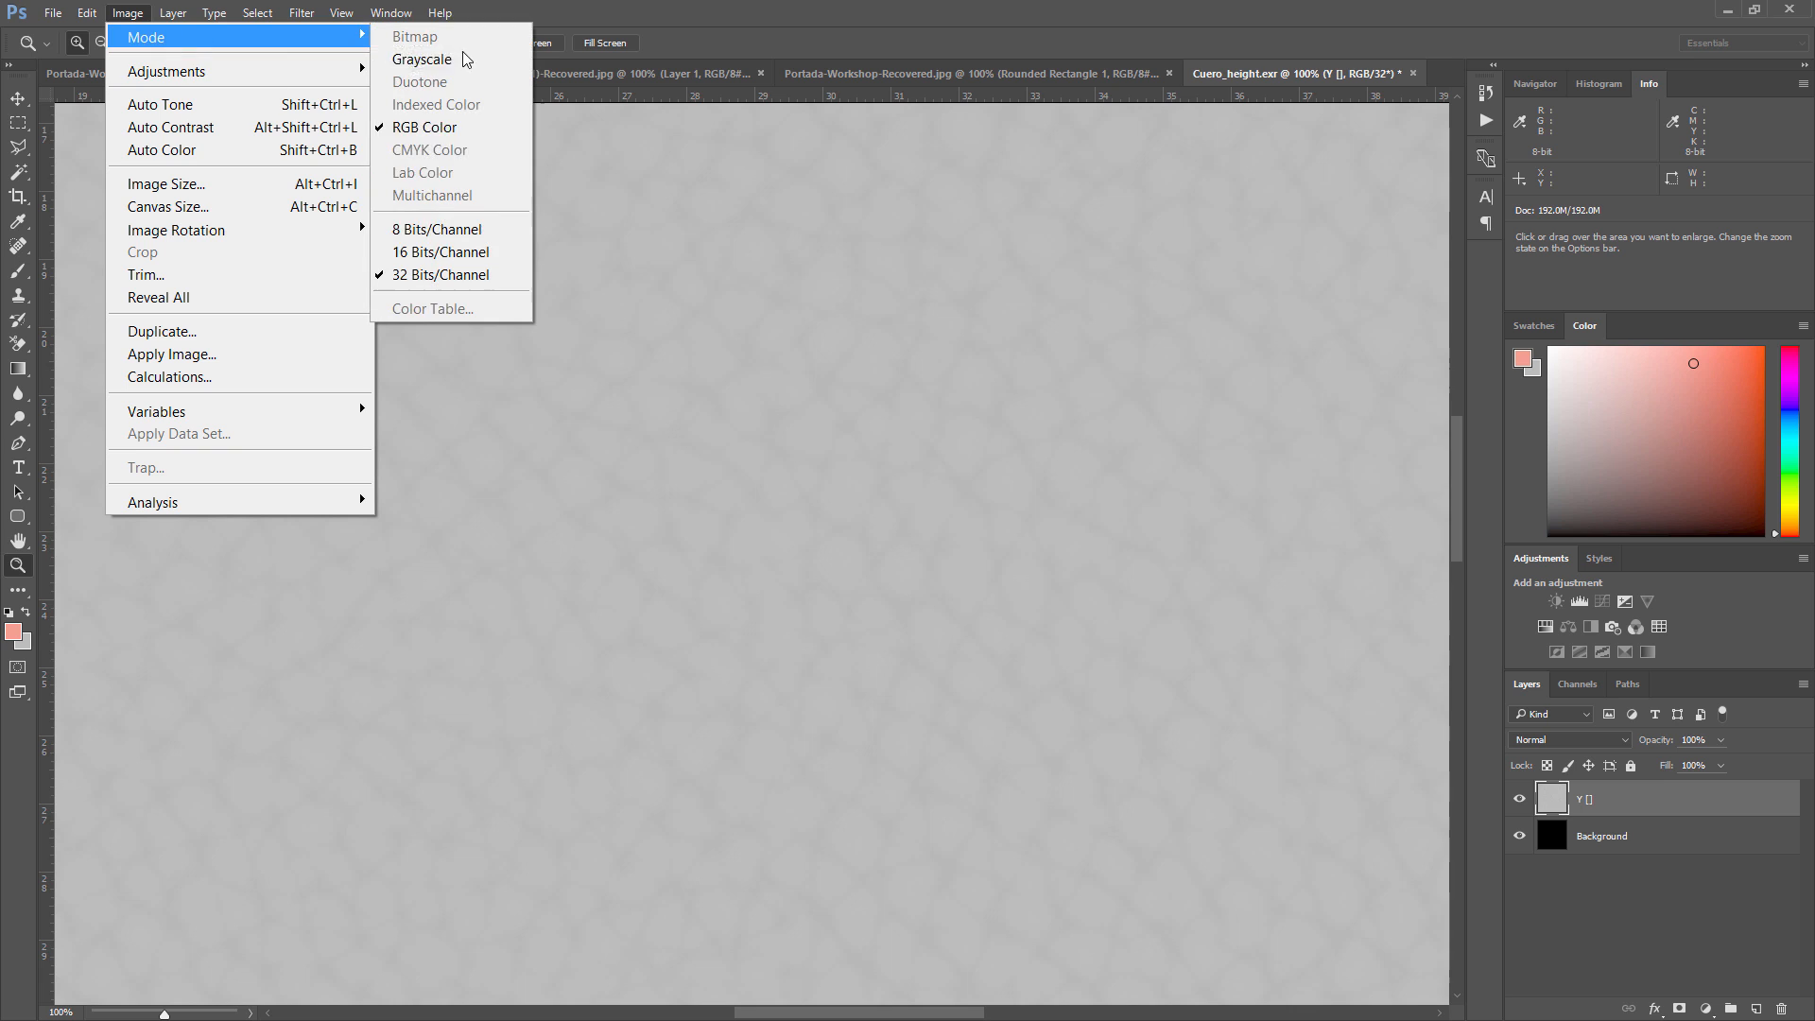
click(434, 251)
click(1031, 403)
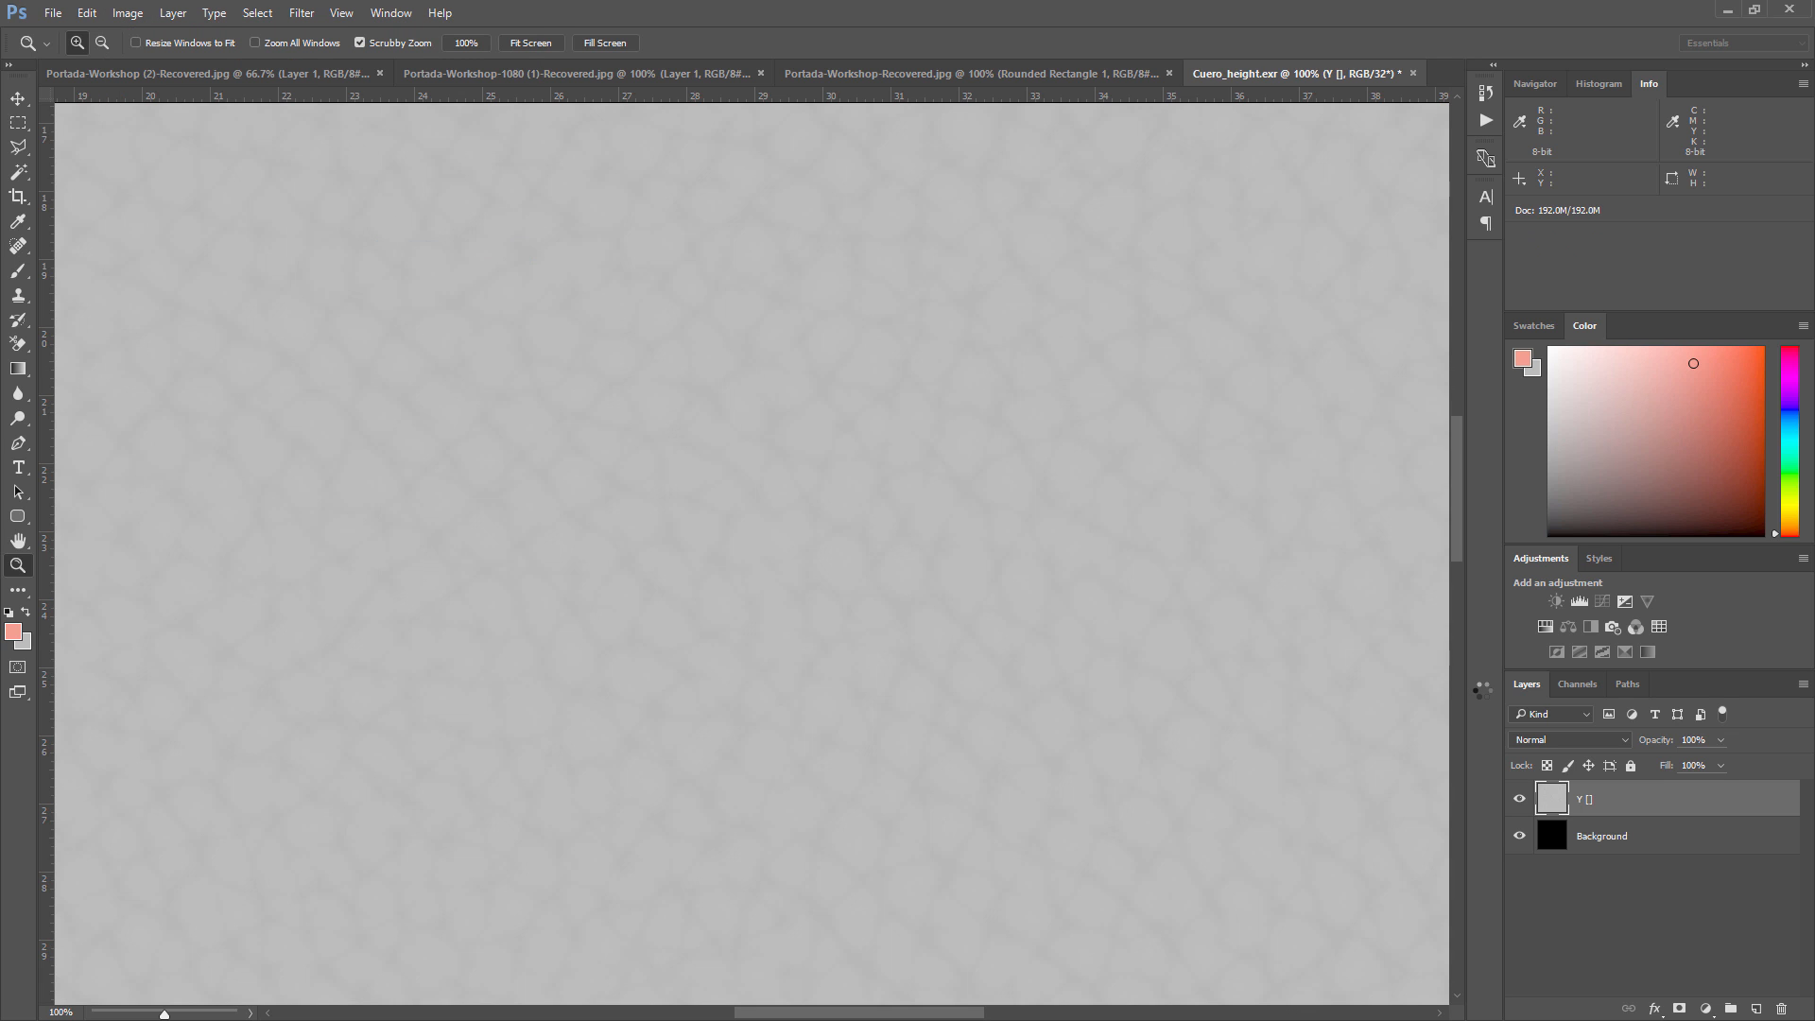
Raise the contrast of the leather height layer with Levels, setting the input black to 181 and white to 192
key(ctrl+l)
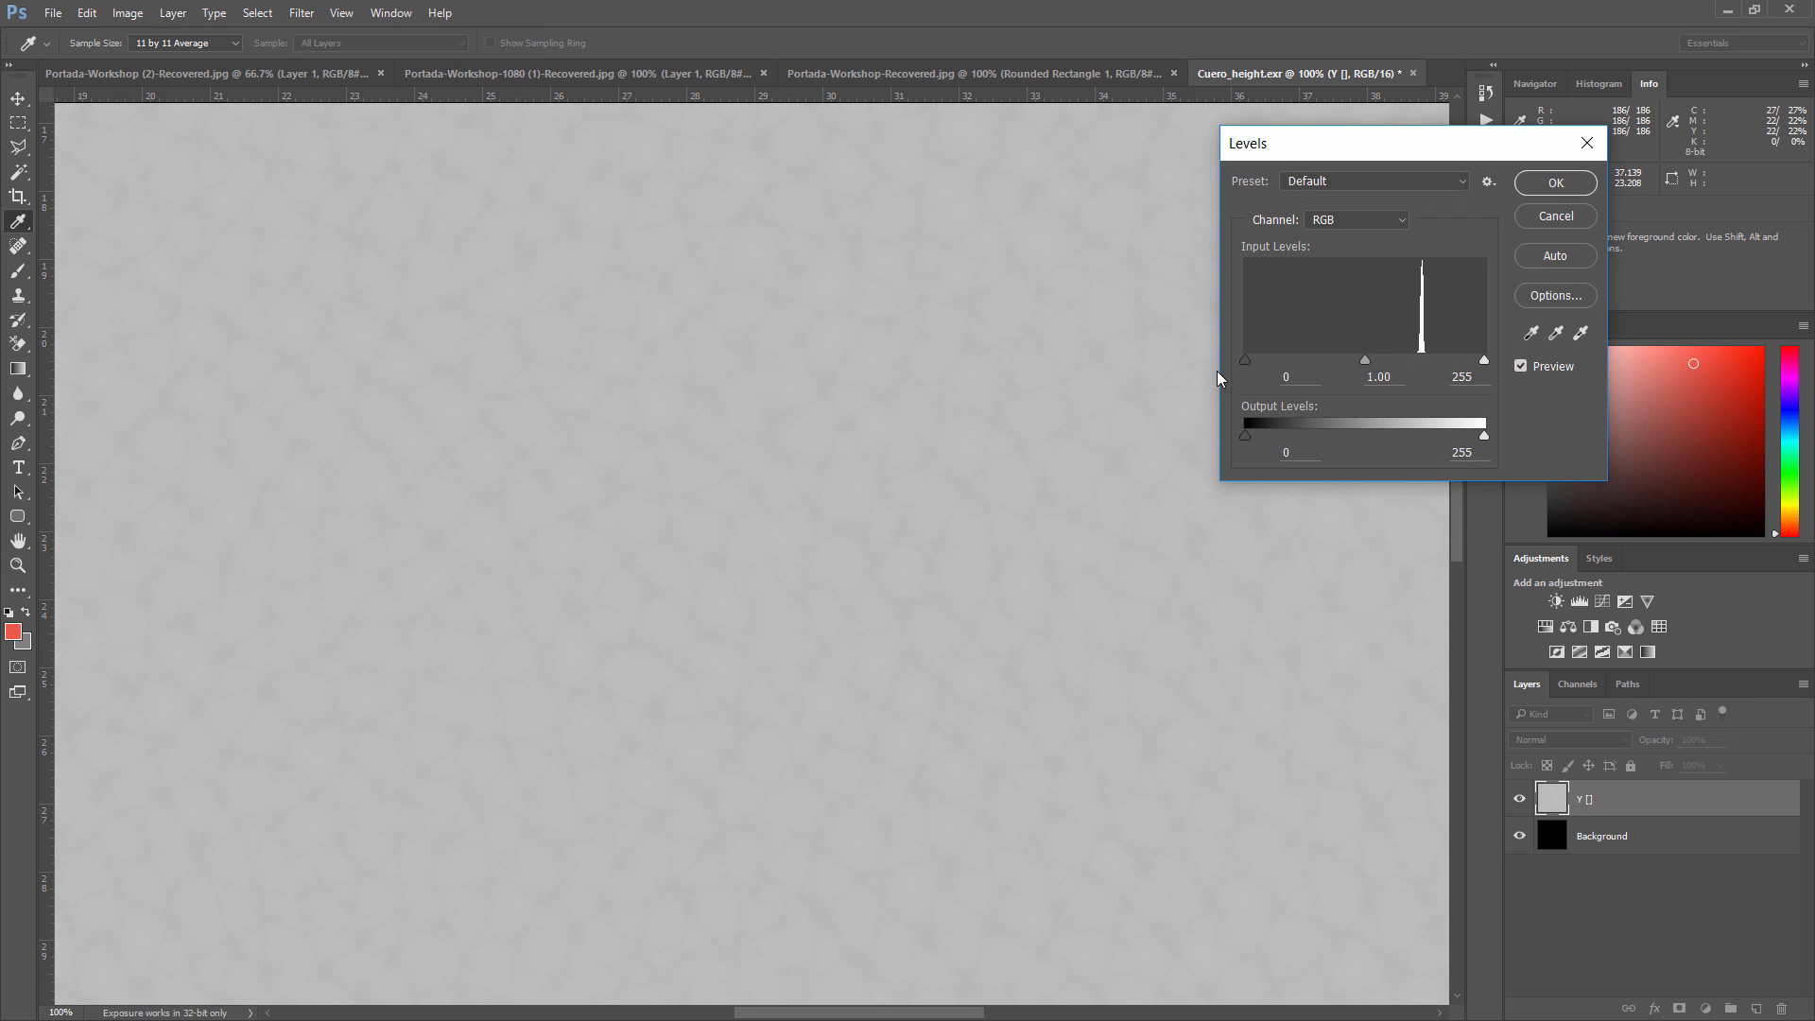
drag(1244, 360, 1414, 359)
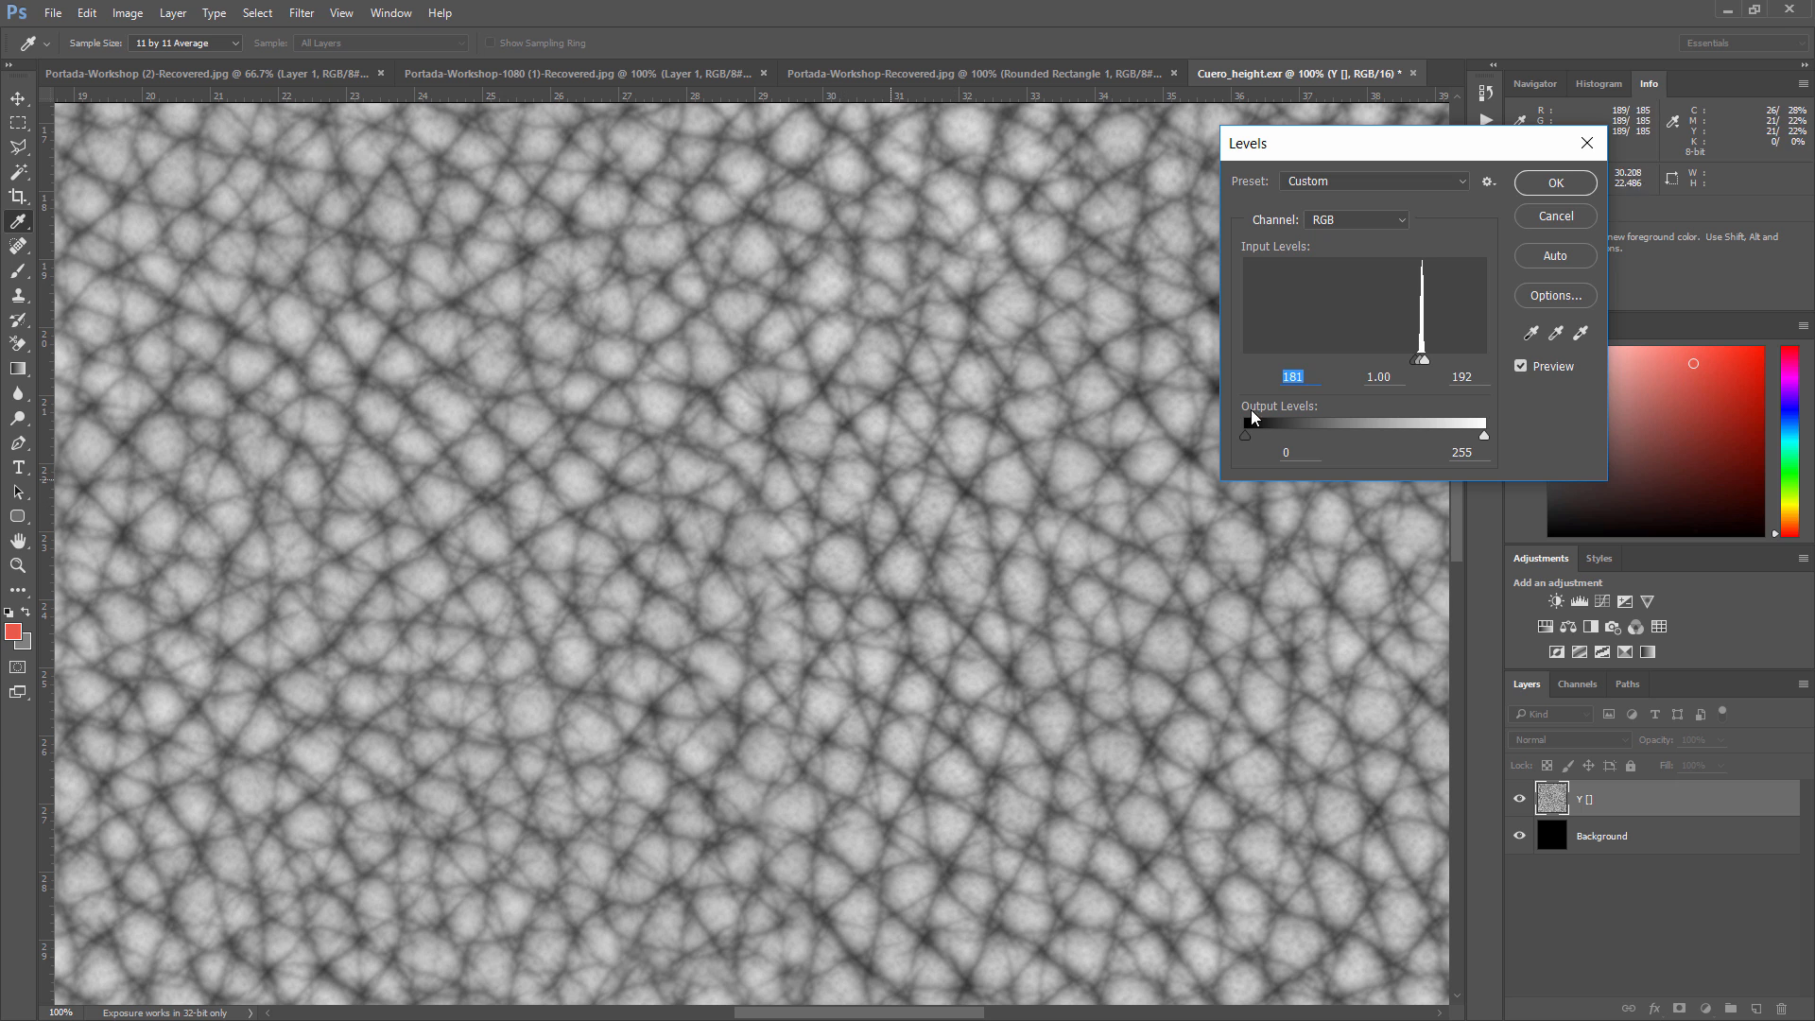
click(1555, 182)
Examine the contrasted leather grain up close and across the whole map
key(z)
click(954, 379)
click(954, 379)
click(955, 379)
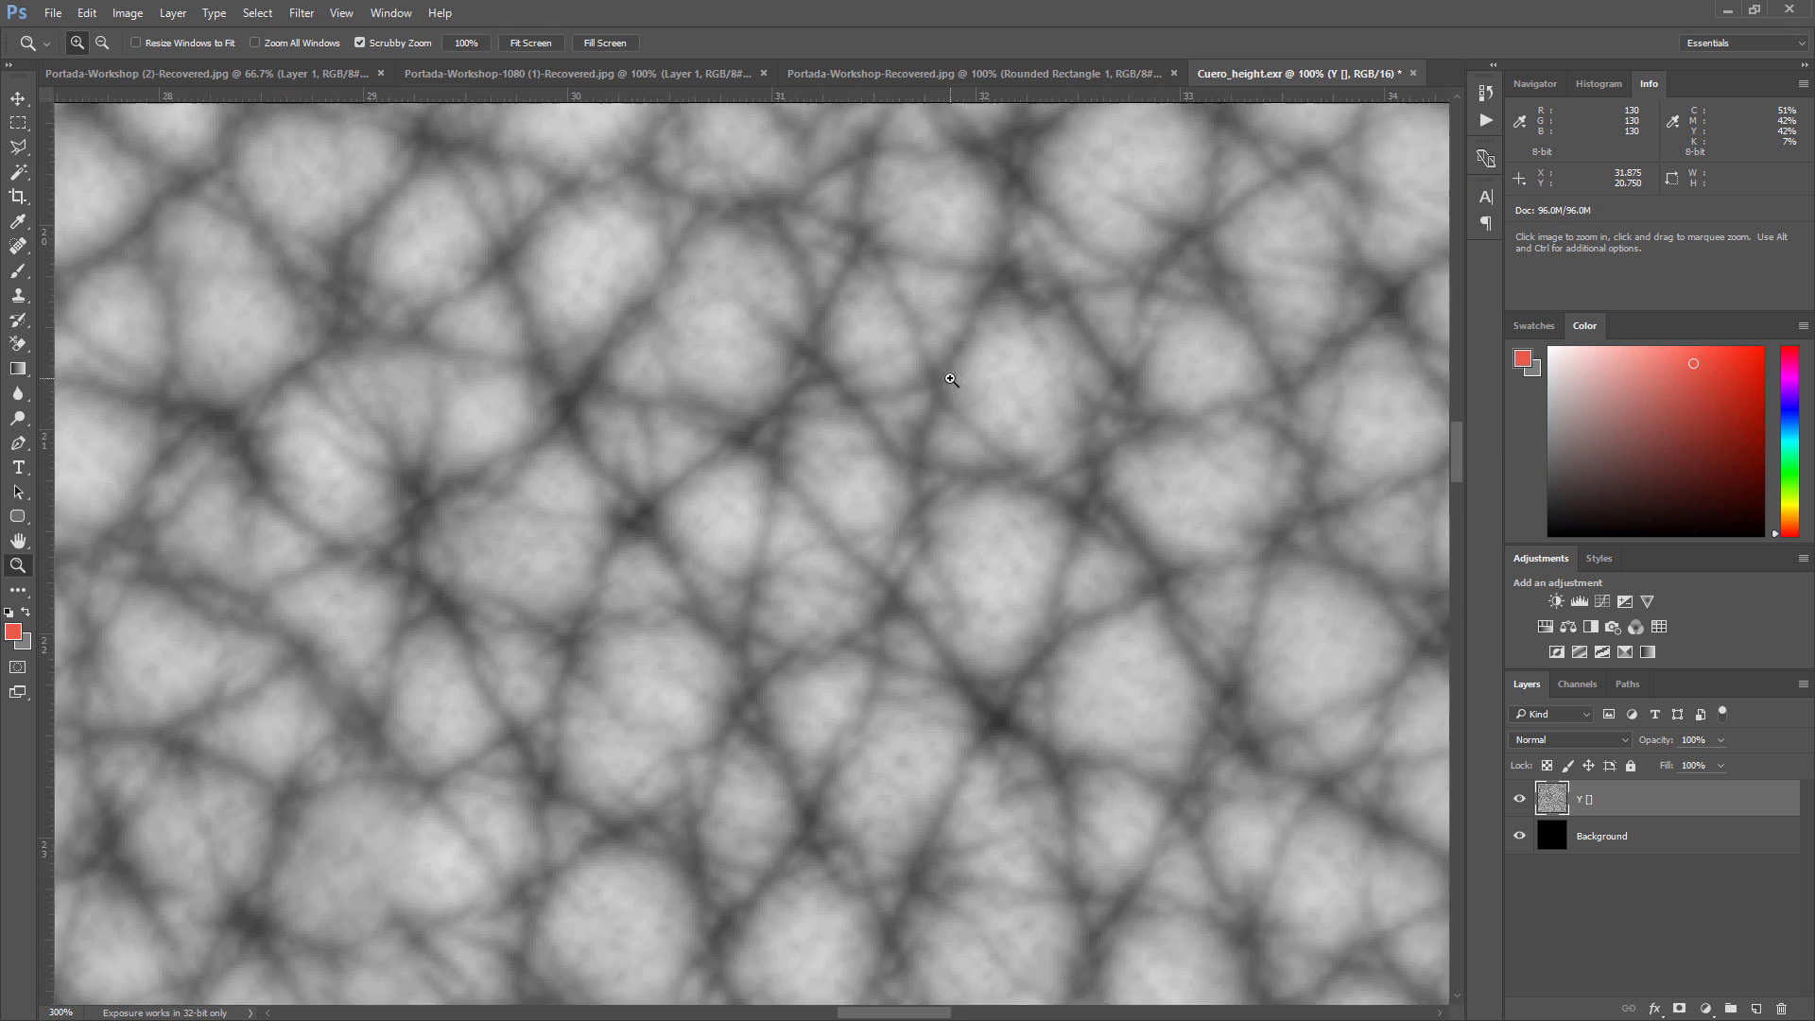
alt+click(1033, 361)
alt+click(1033, 361)
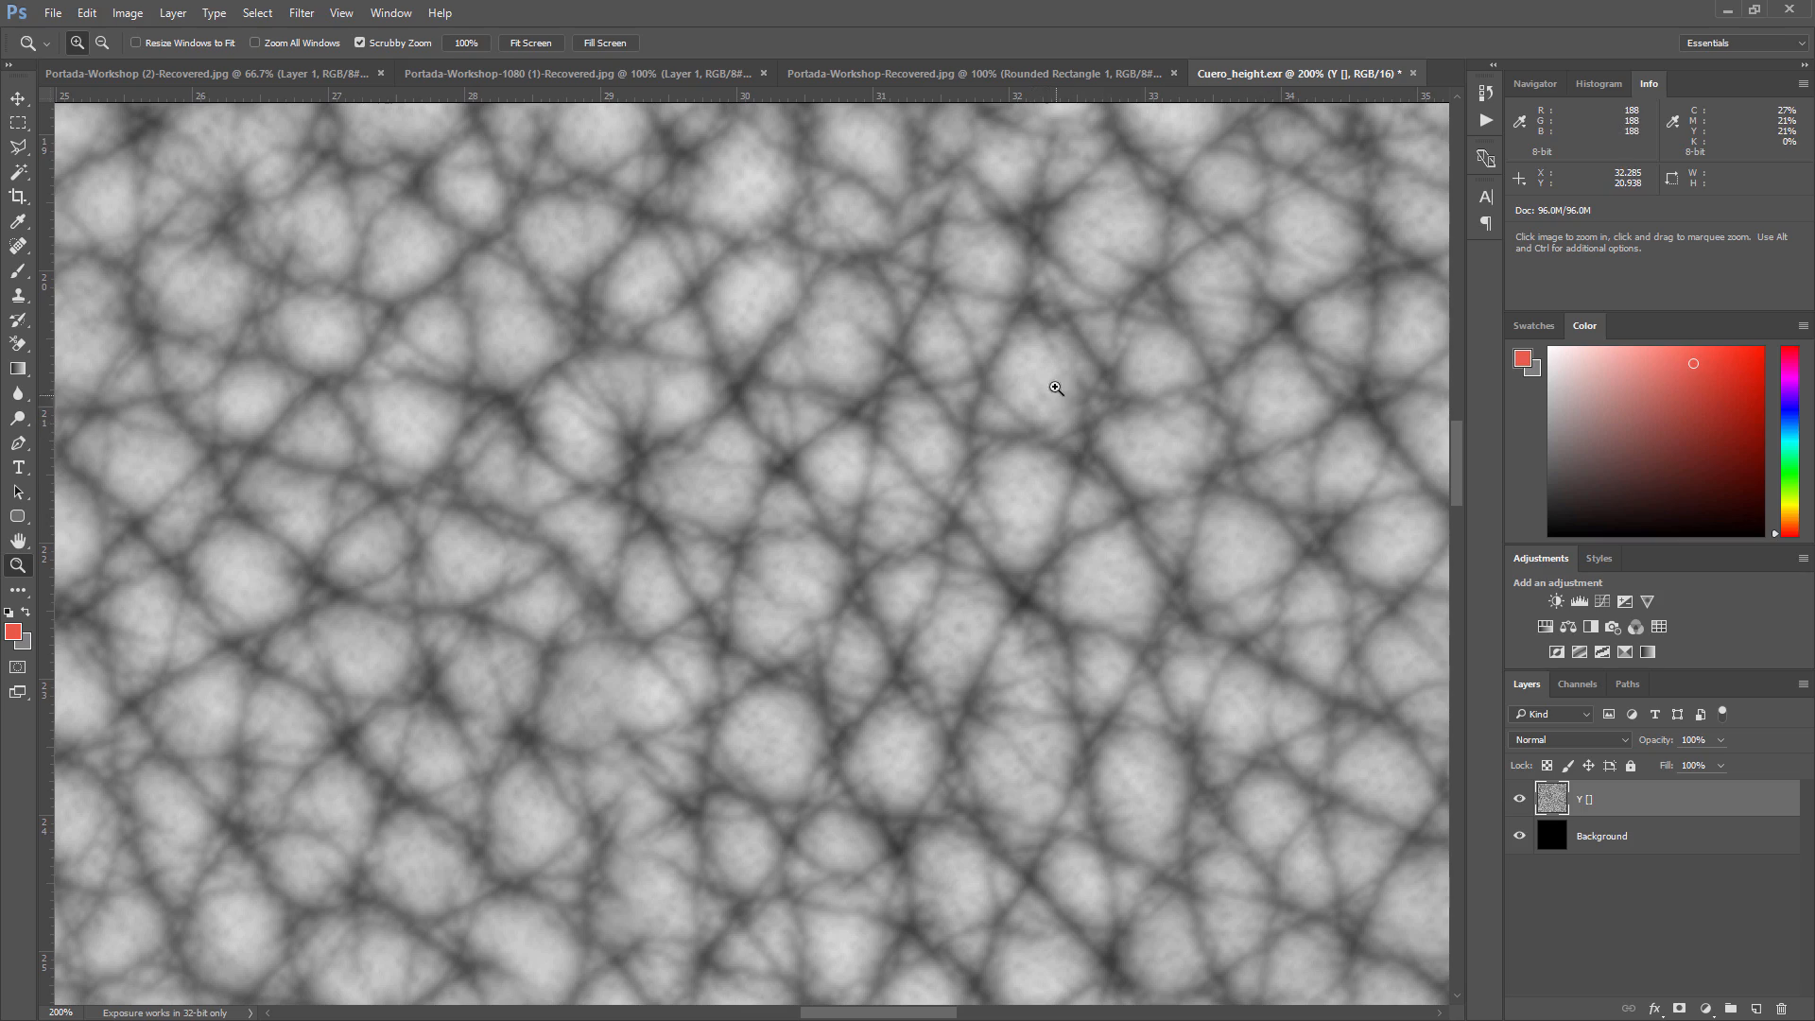
alt+click(977, 463)
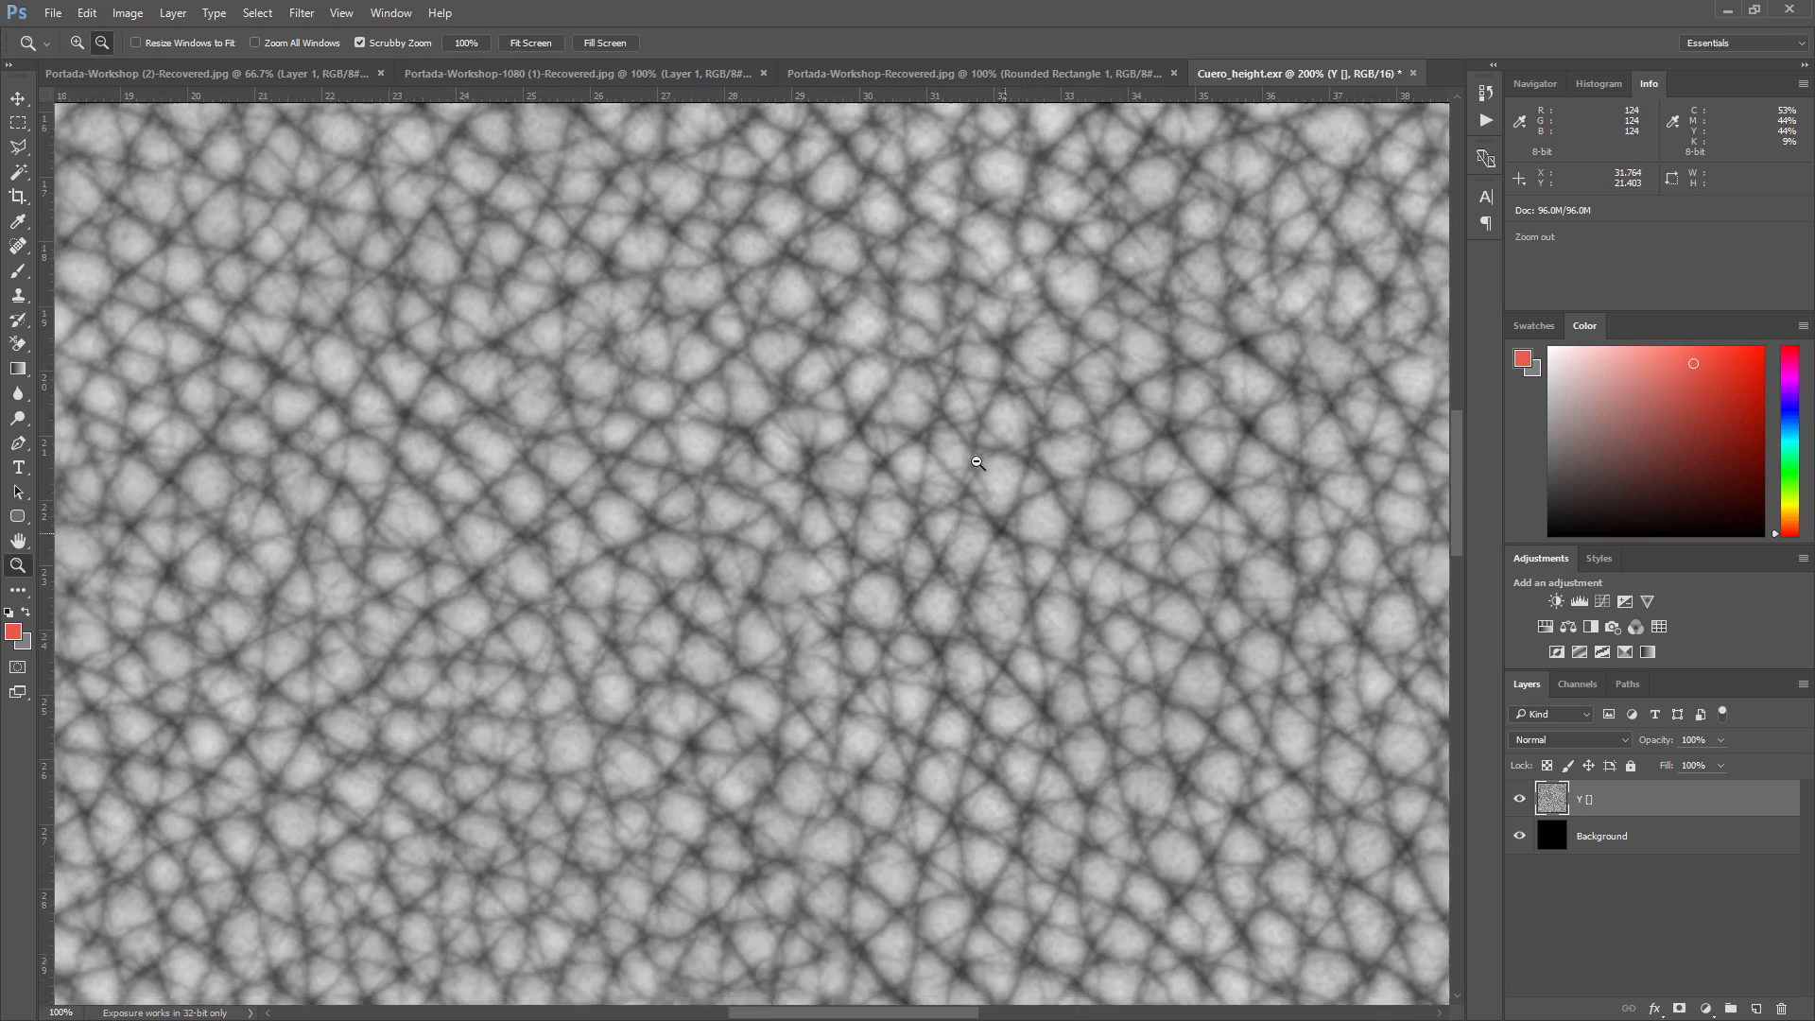
alt+click(976, 463)
alt+click(977, 463)
alt+click(977, 463)
click(856, 555)
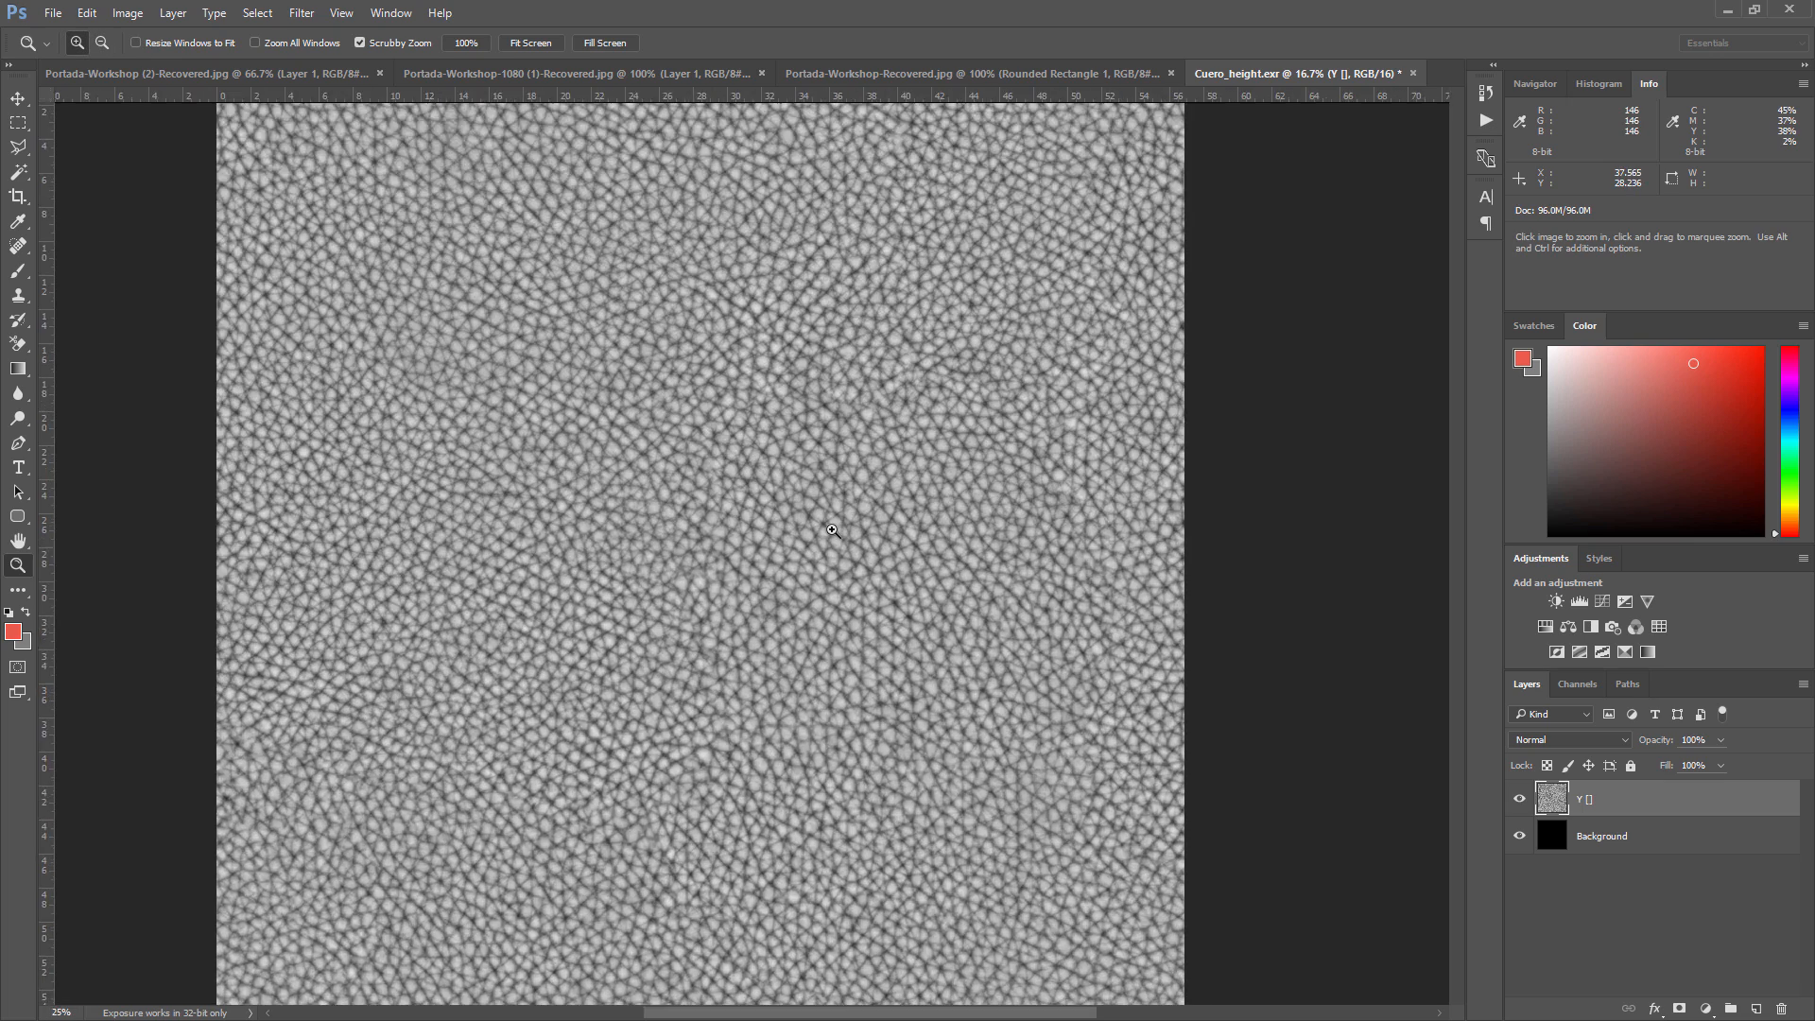
click(851, 548)
click(690, 435)
click(686, 432)
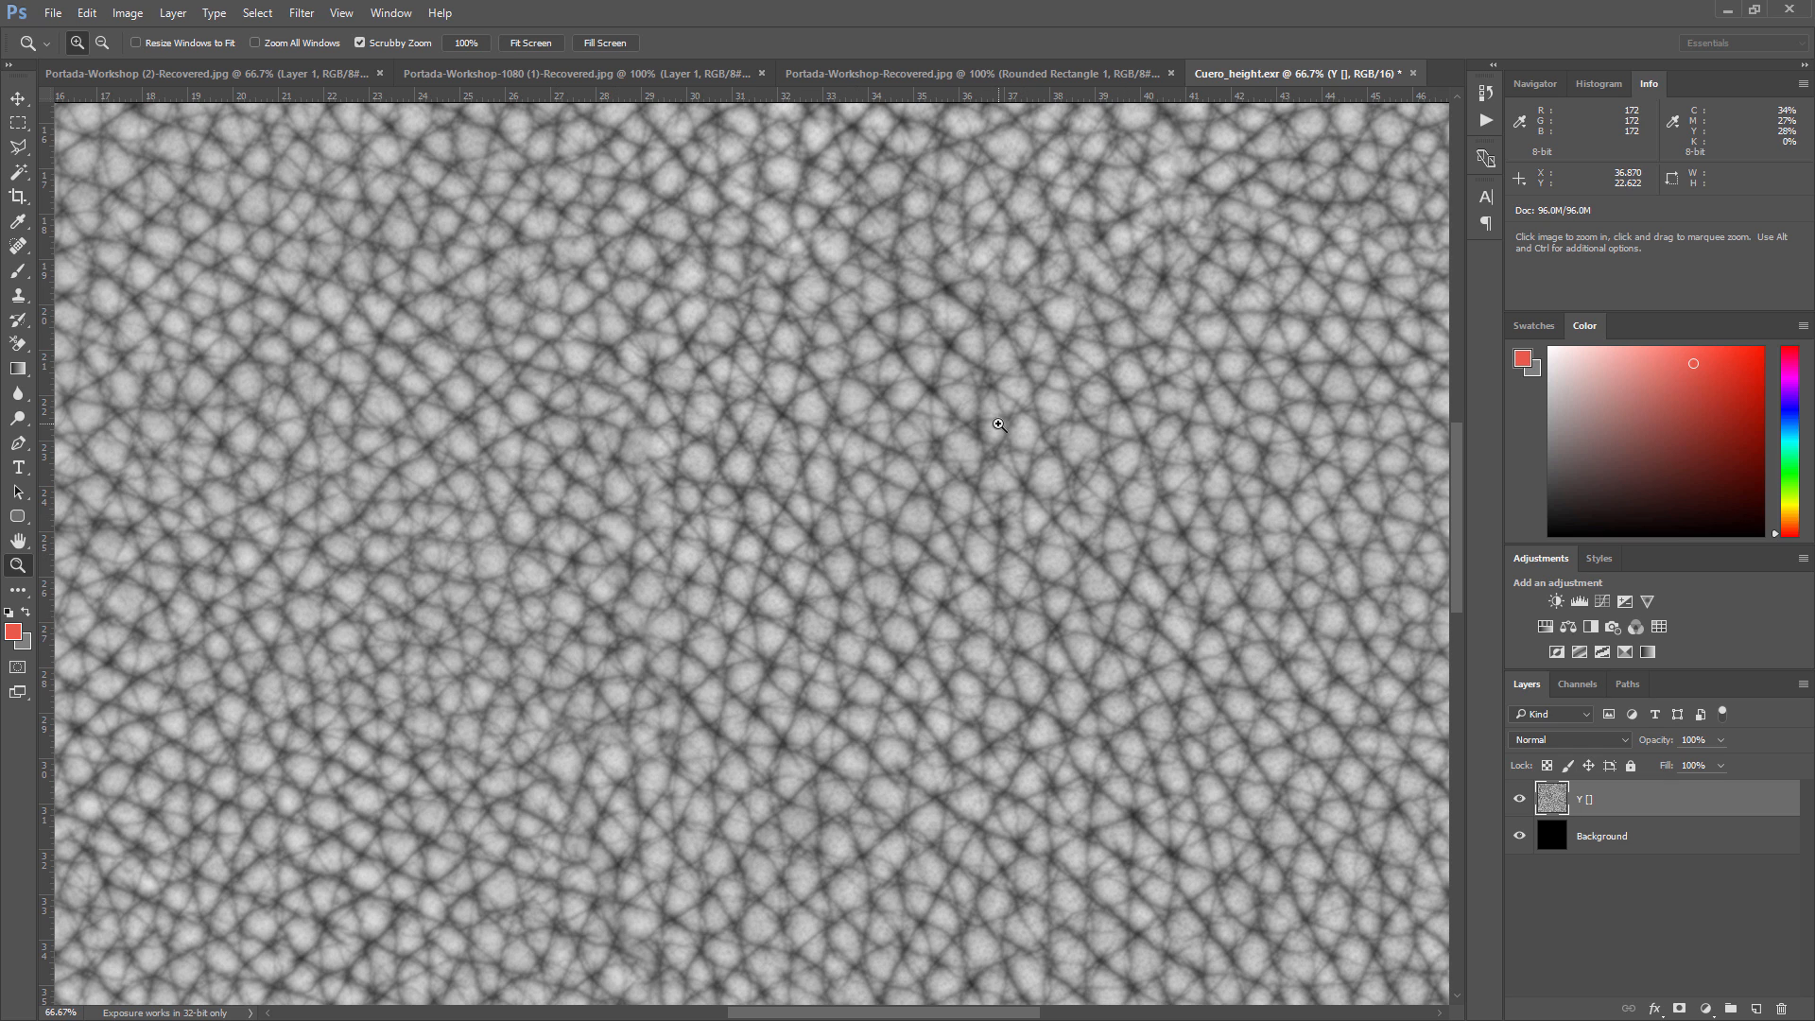
key(ctrl+l)
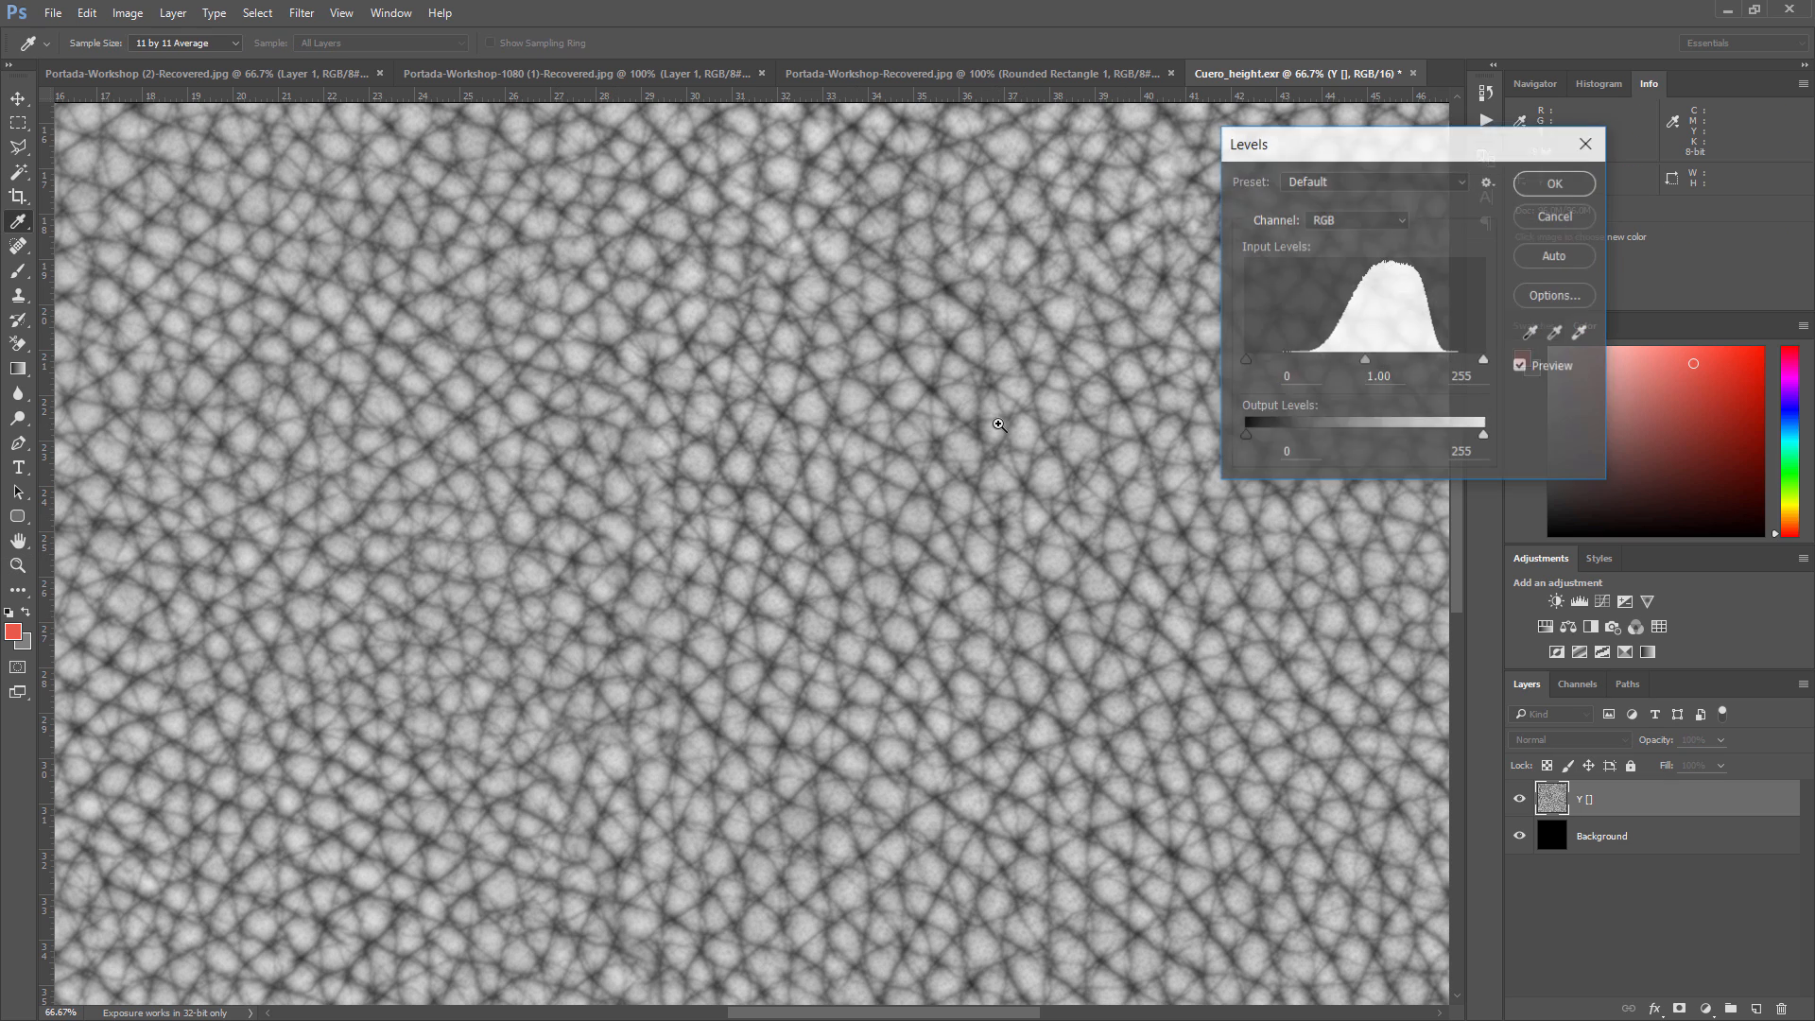
drag(1246, 370, 1324, 361)
drag(1481, 360, 1369, 359)
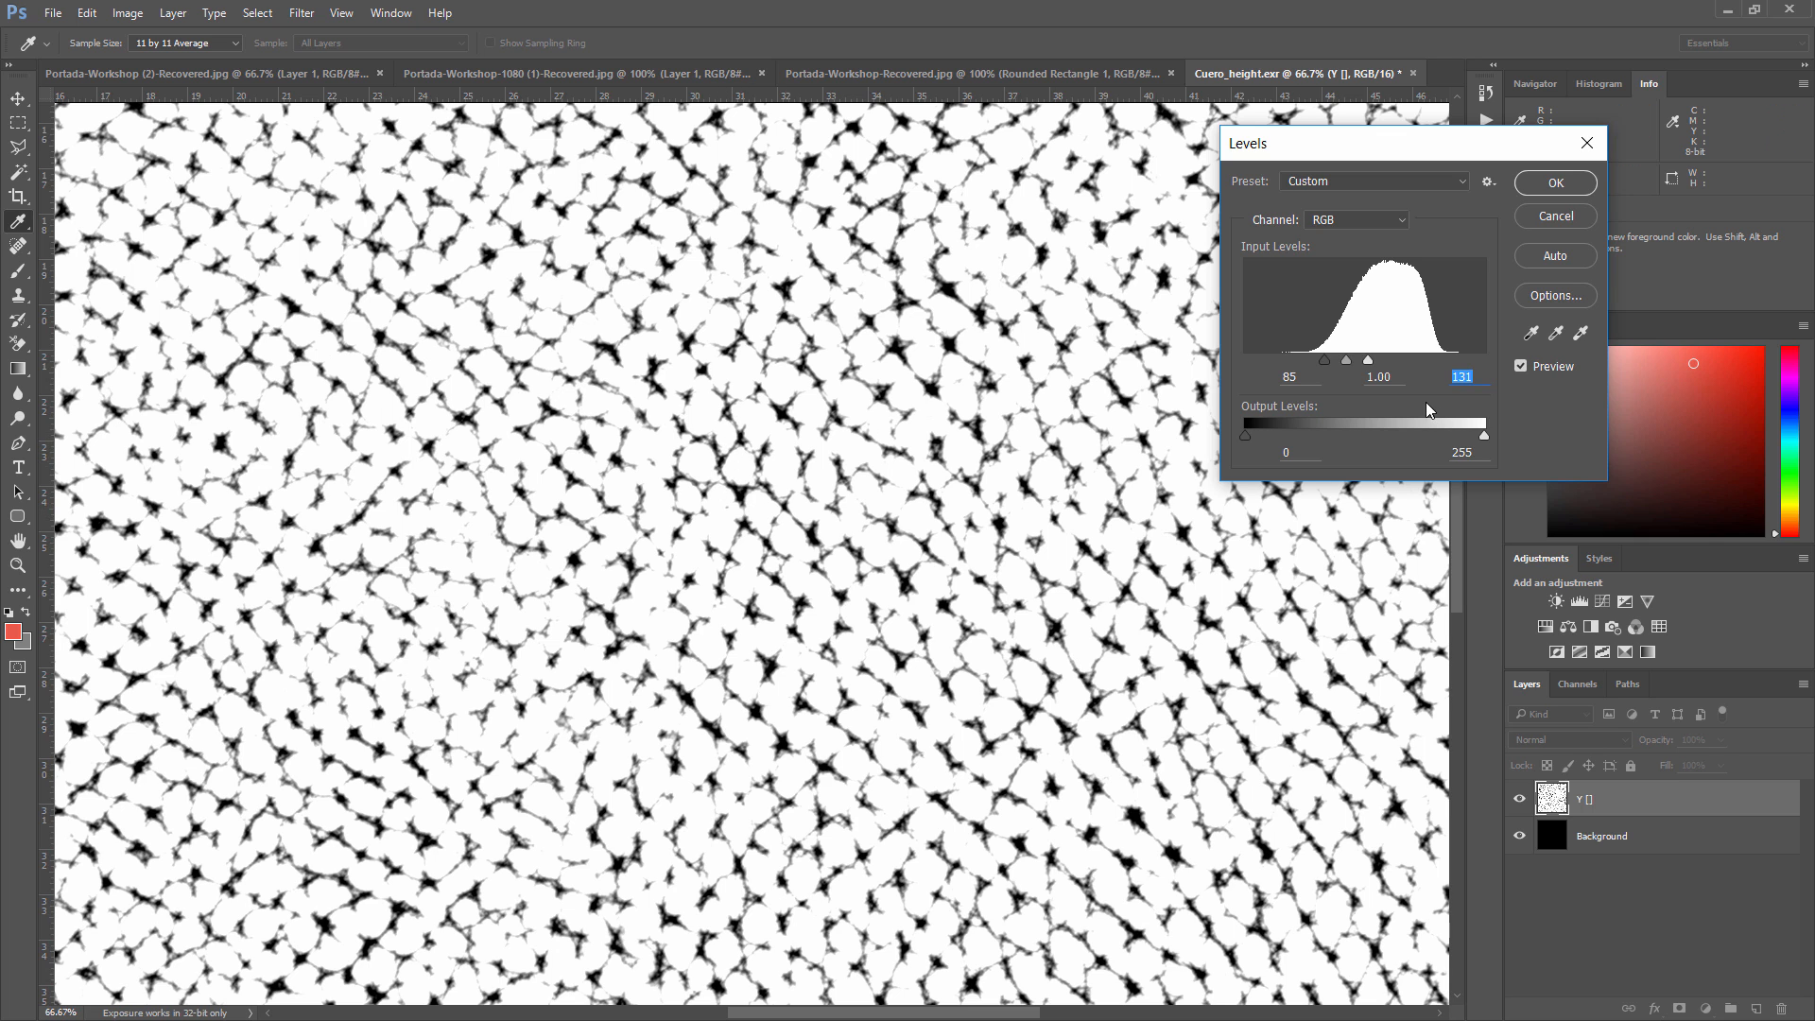
drag(1365, 365, 1488, 354)
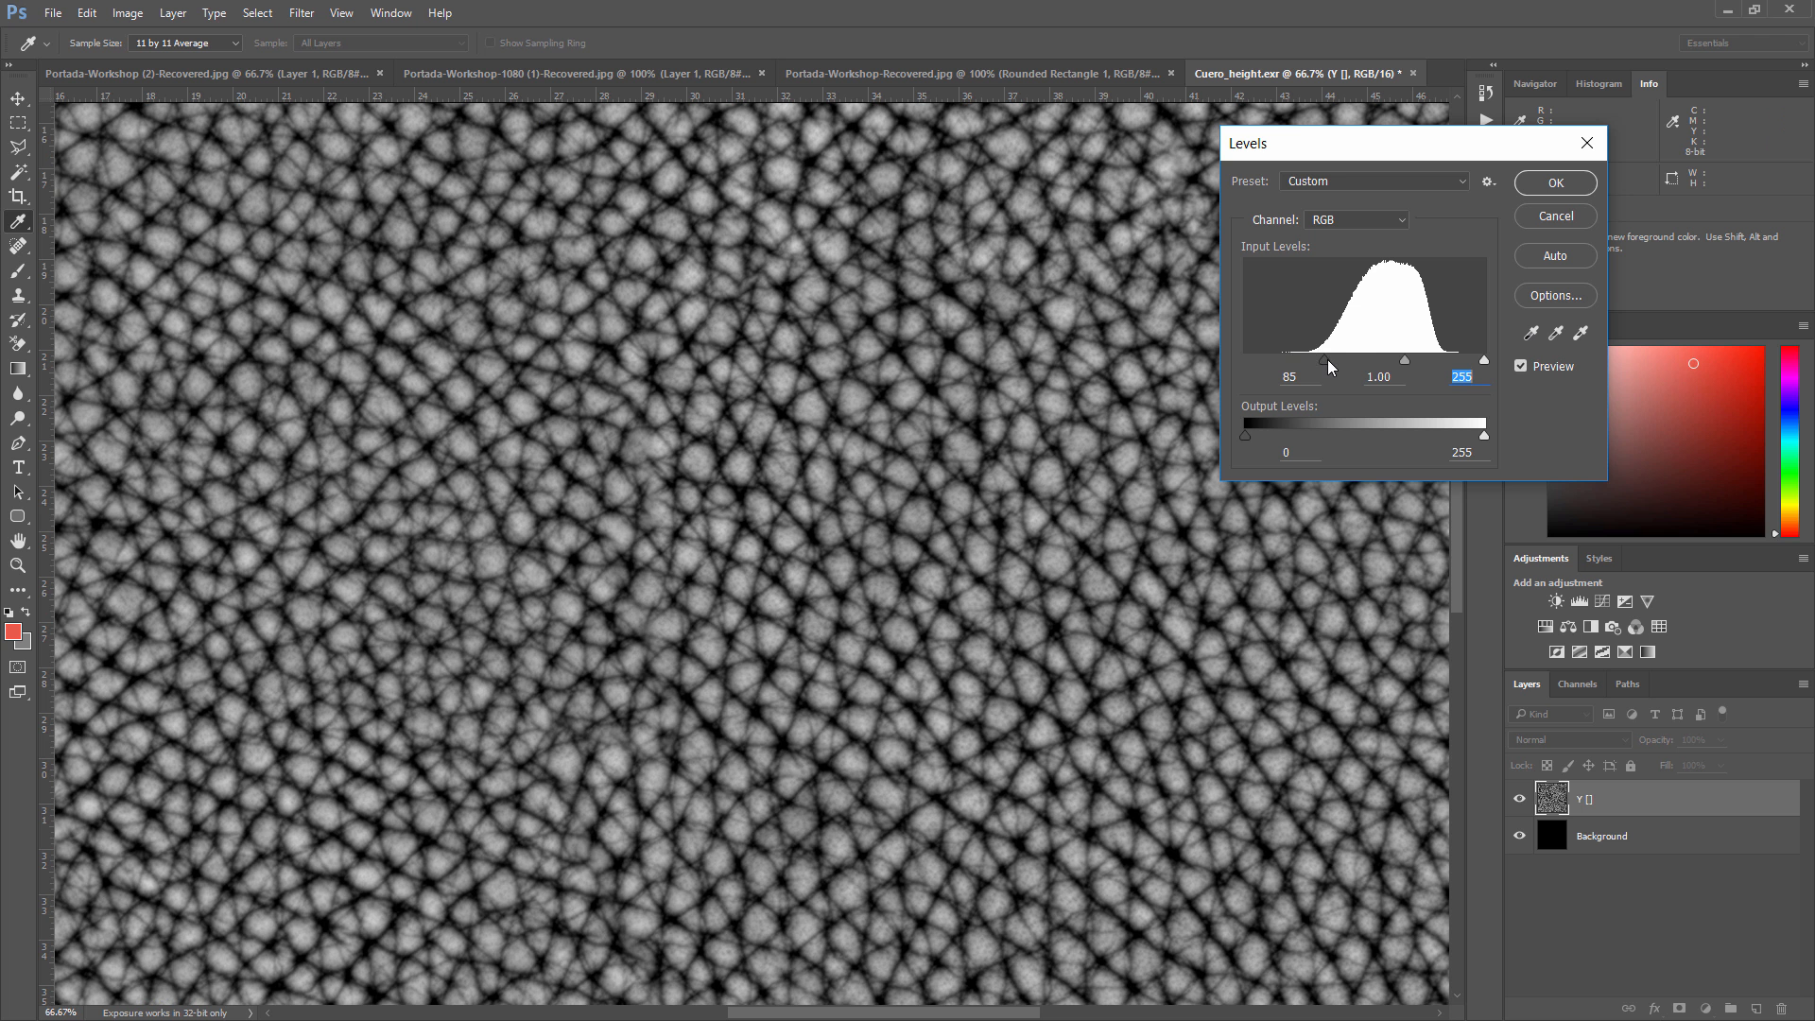
drag(1325, 360, 1236, 360)
key(Escape)
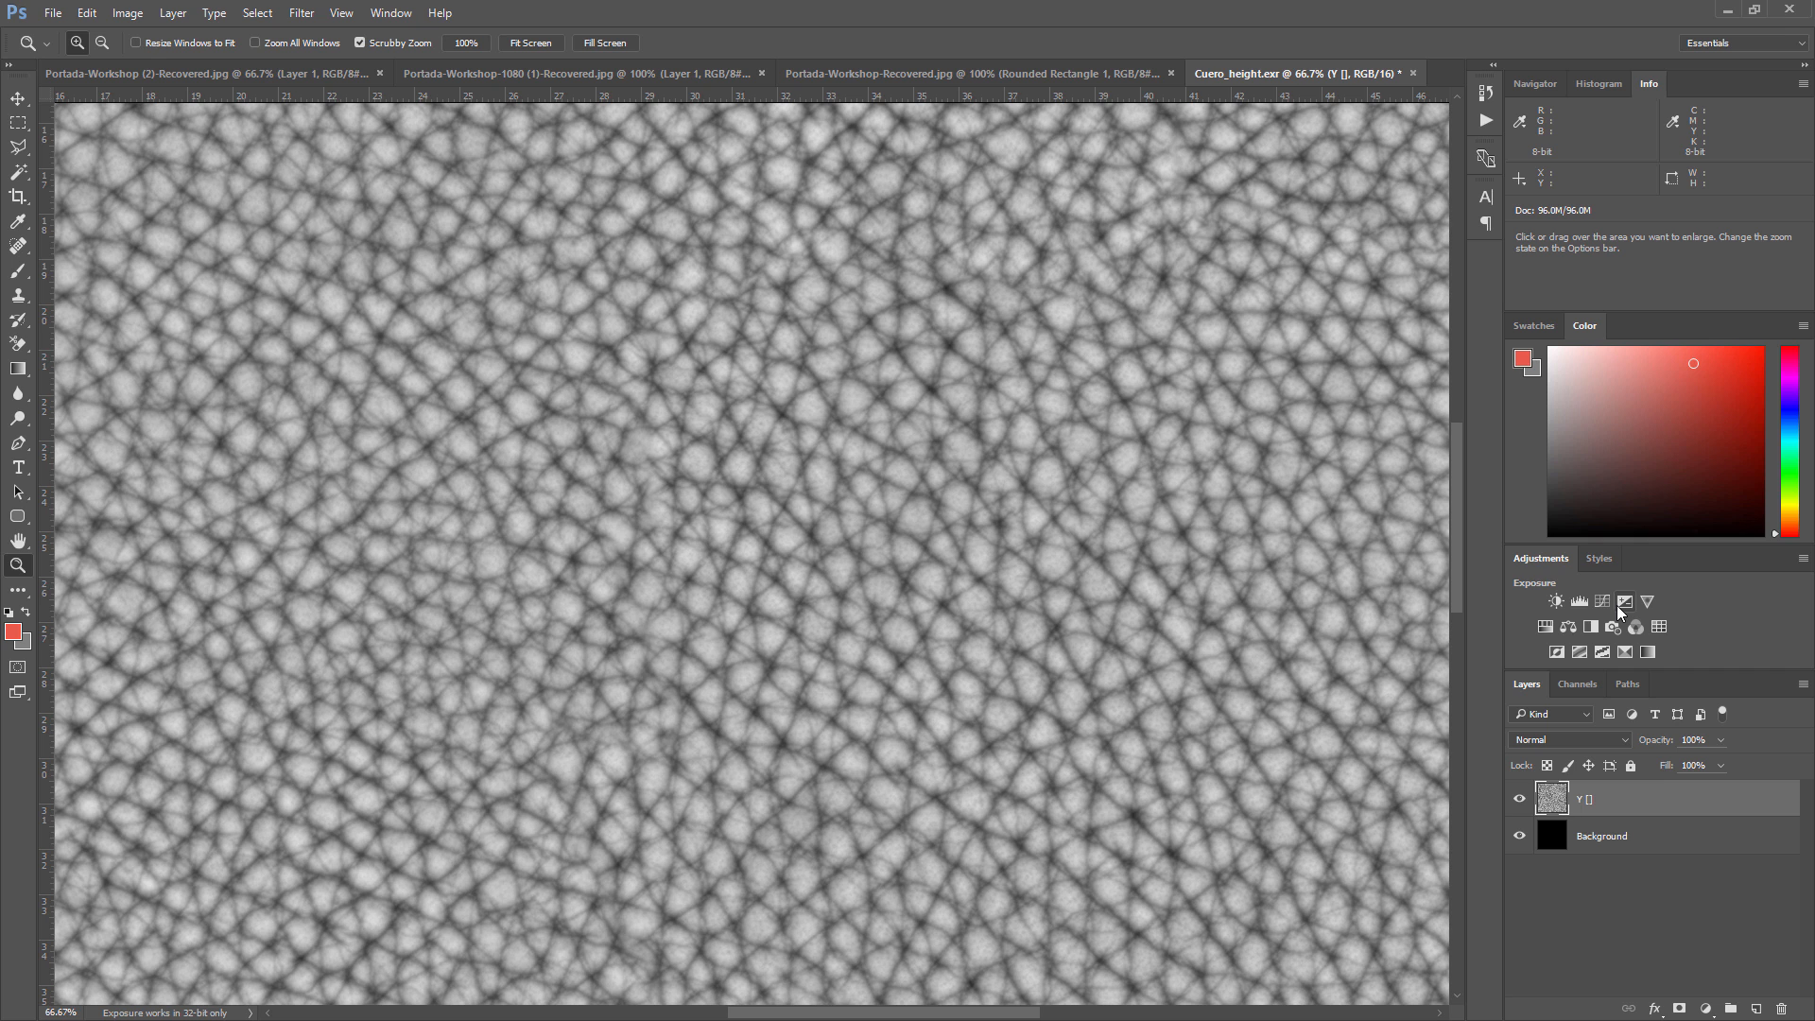
Invert the tones of the leather height layer
key(ctrl+i)
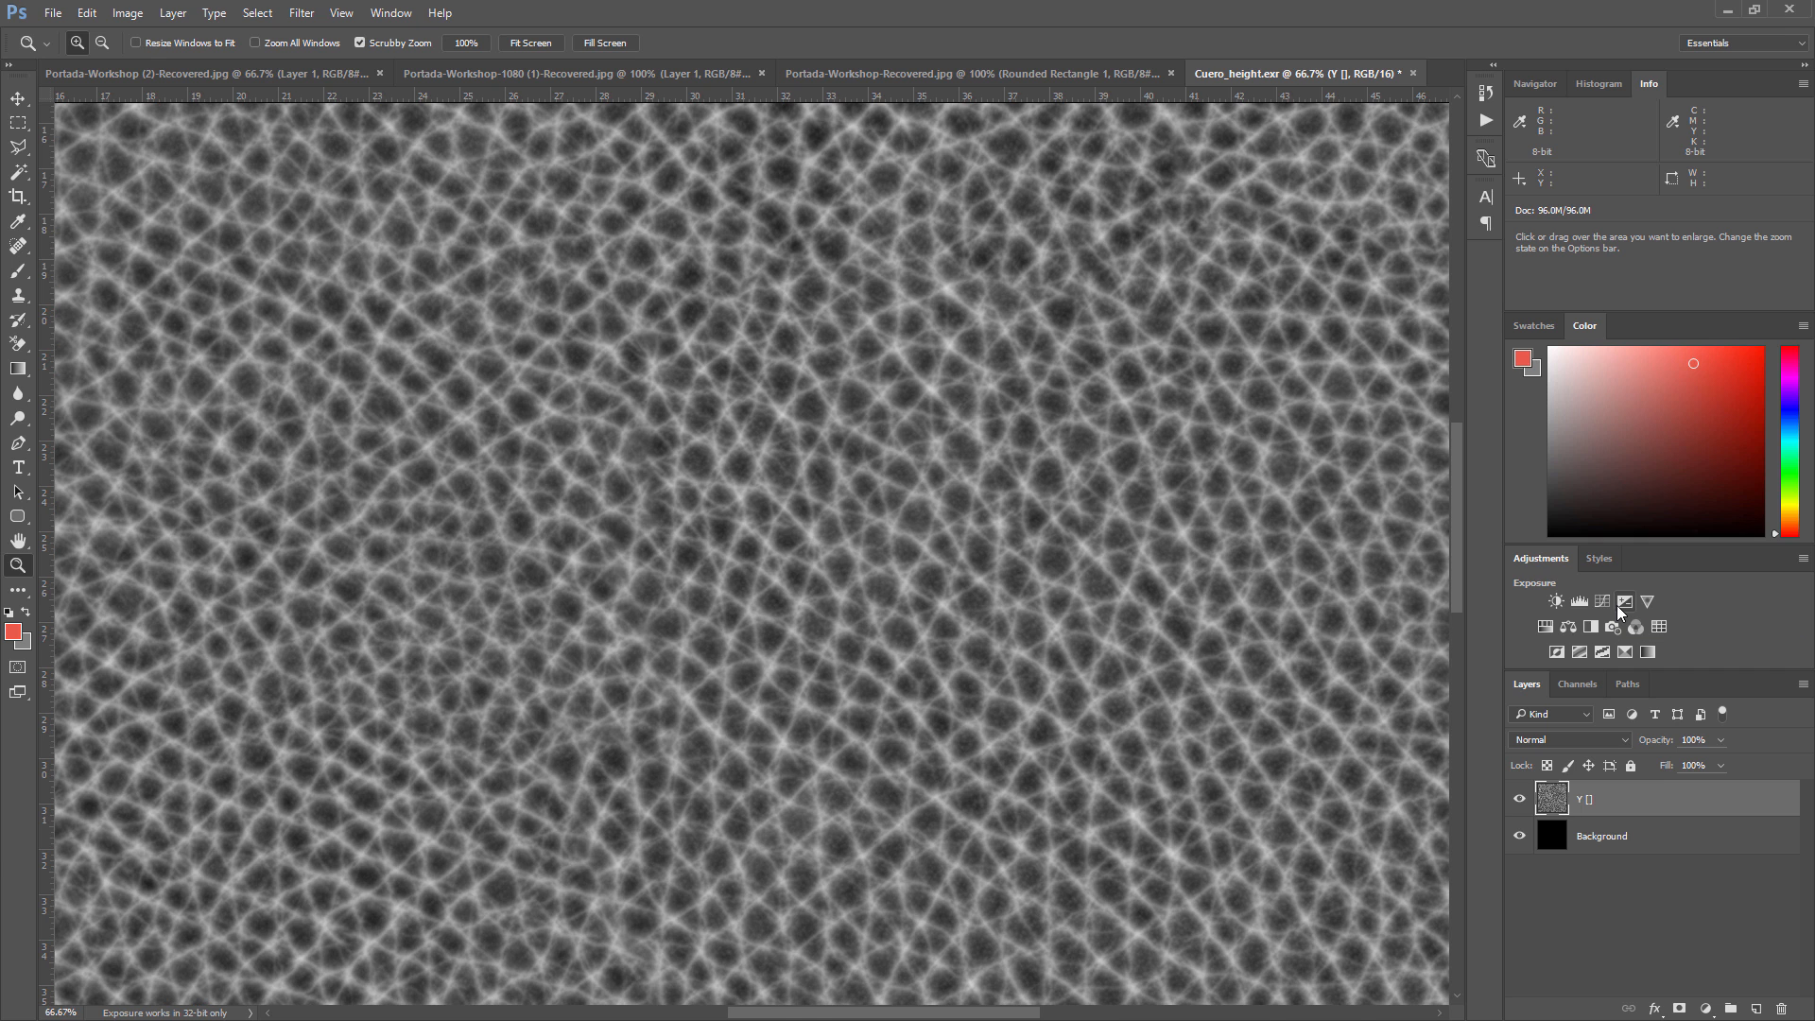
key(ctrl+l)
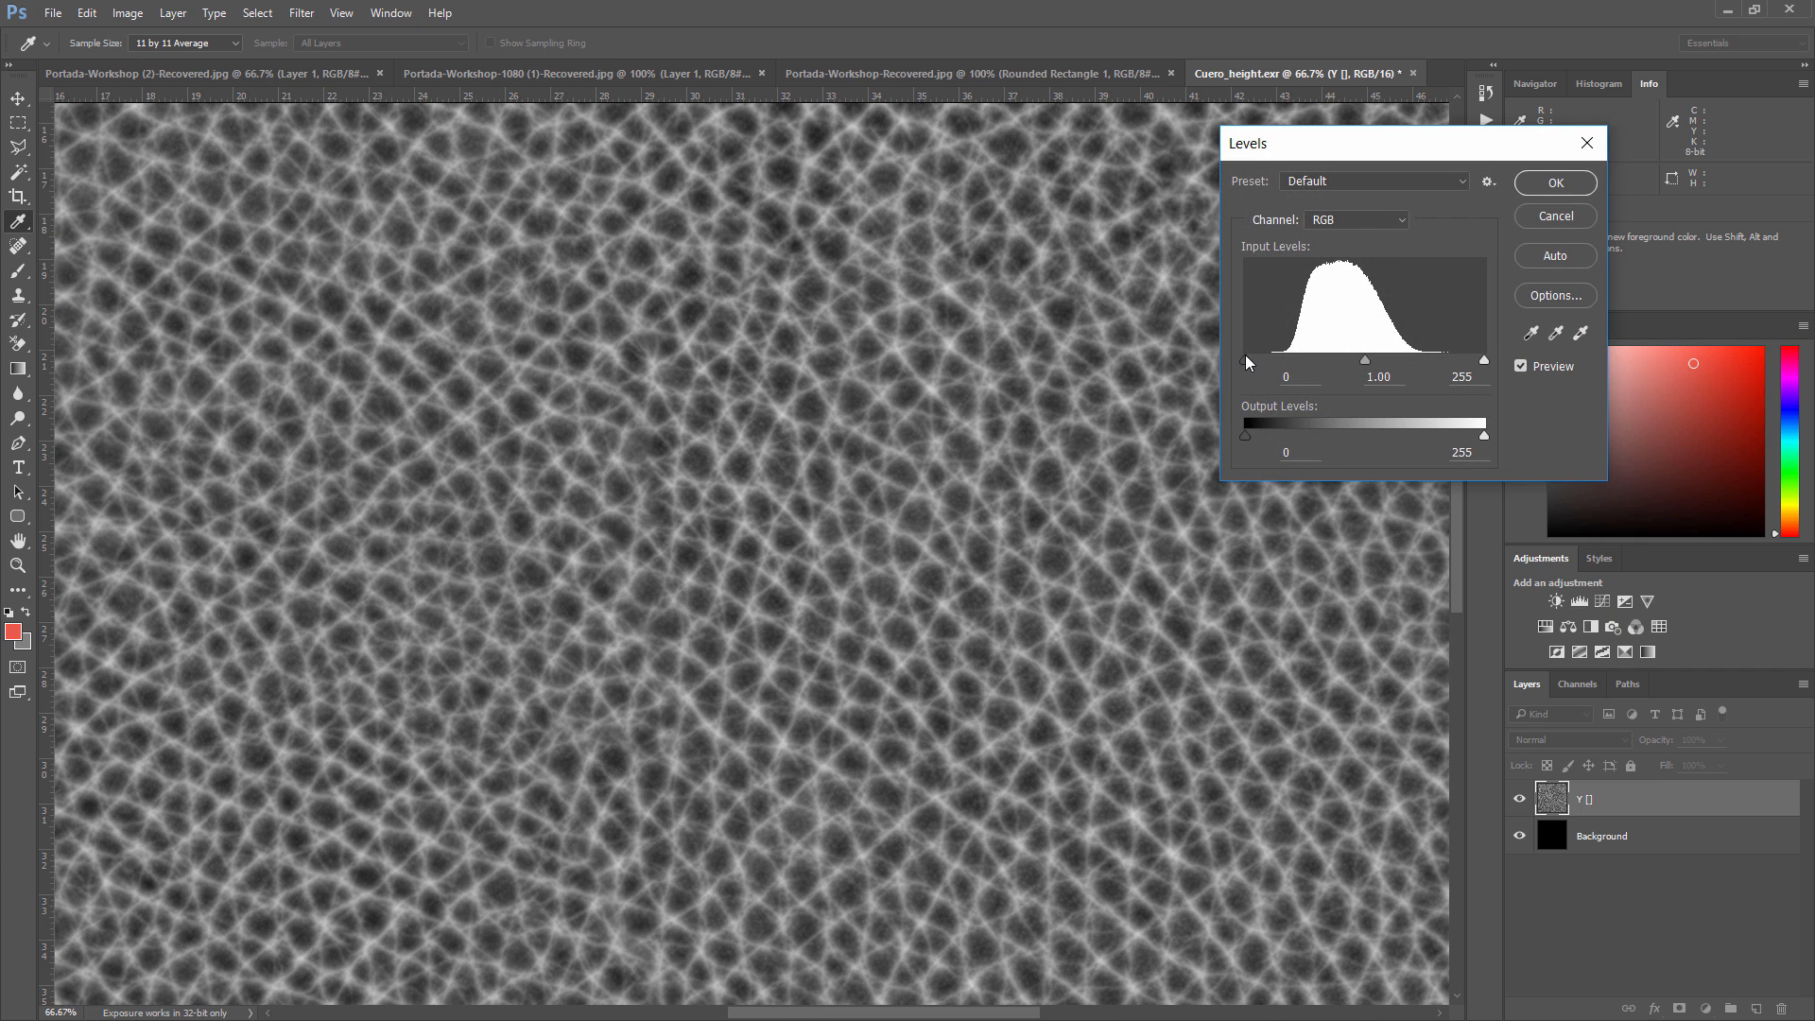
drag(1245, 359, 1325, 359)
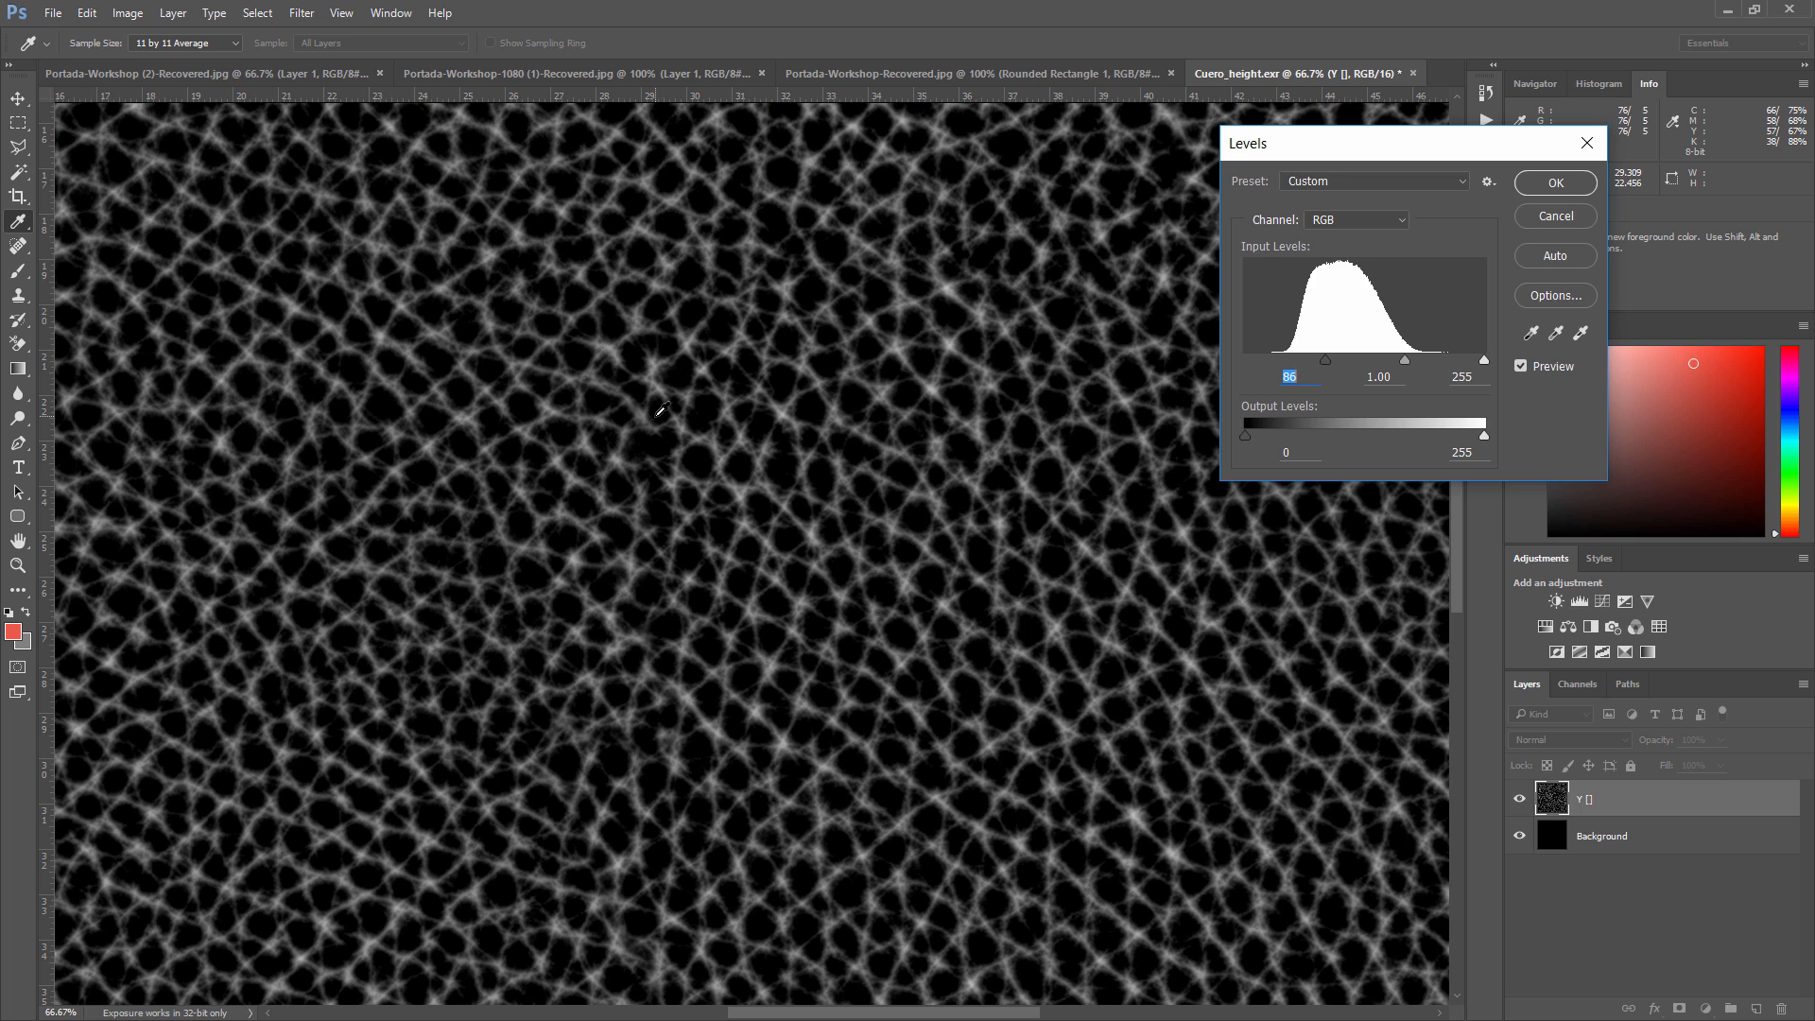
click(1579, 223)
key(z)
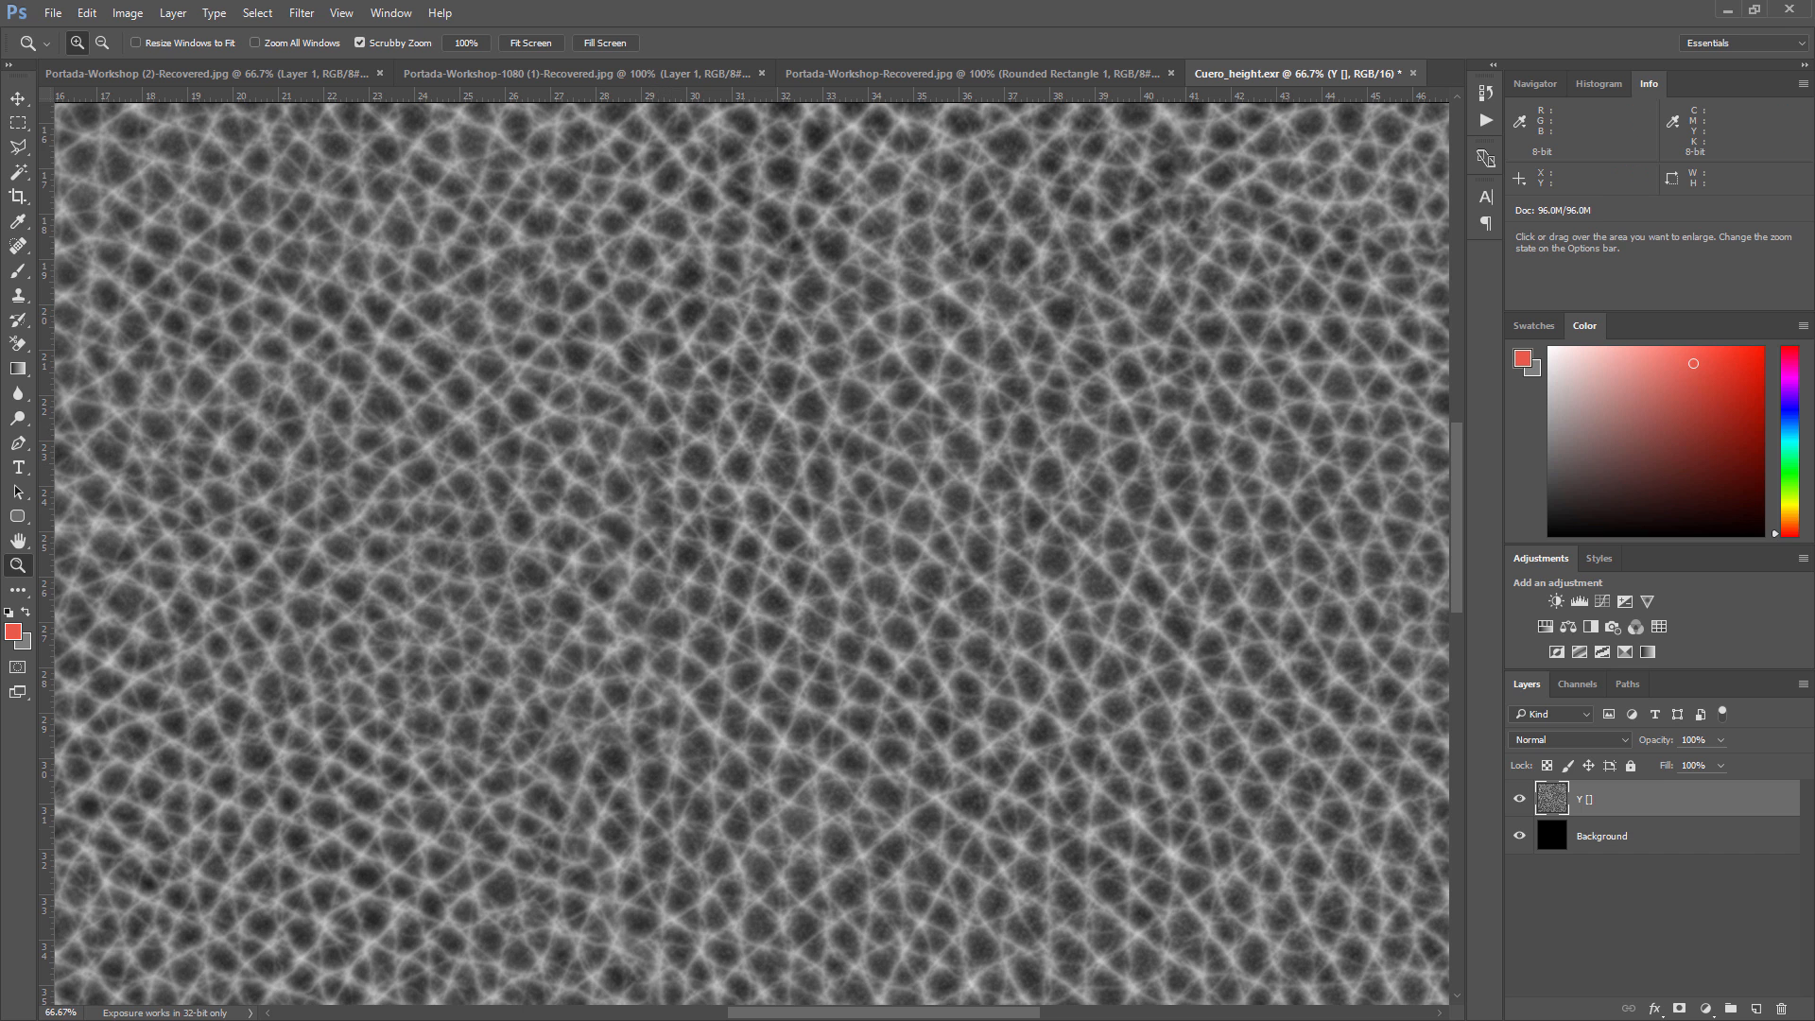
Switch to the Slate Material Editor in 3ds Max, delete the Map #239 bitmap node and move the Map #222 node up
key(alt+Tab)
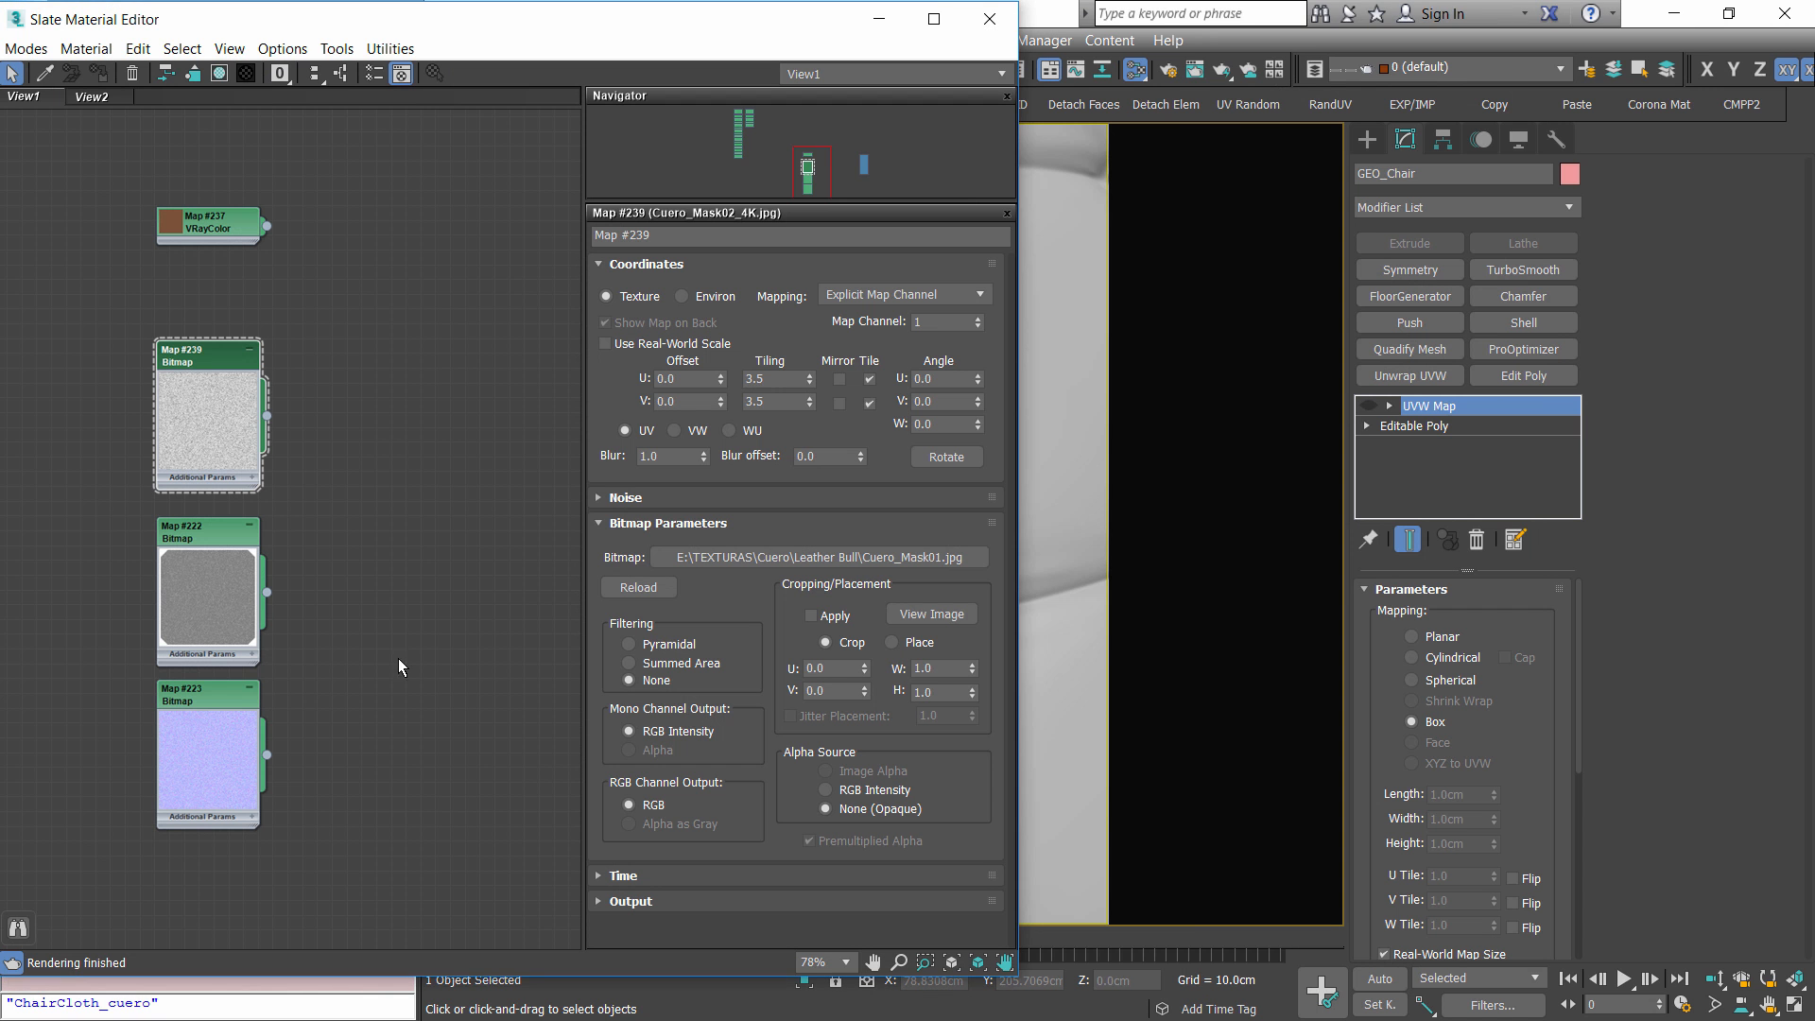
middle_drag(210, 511, 272, 455)
scroll(272, 456, up, 3)
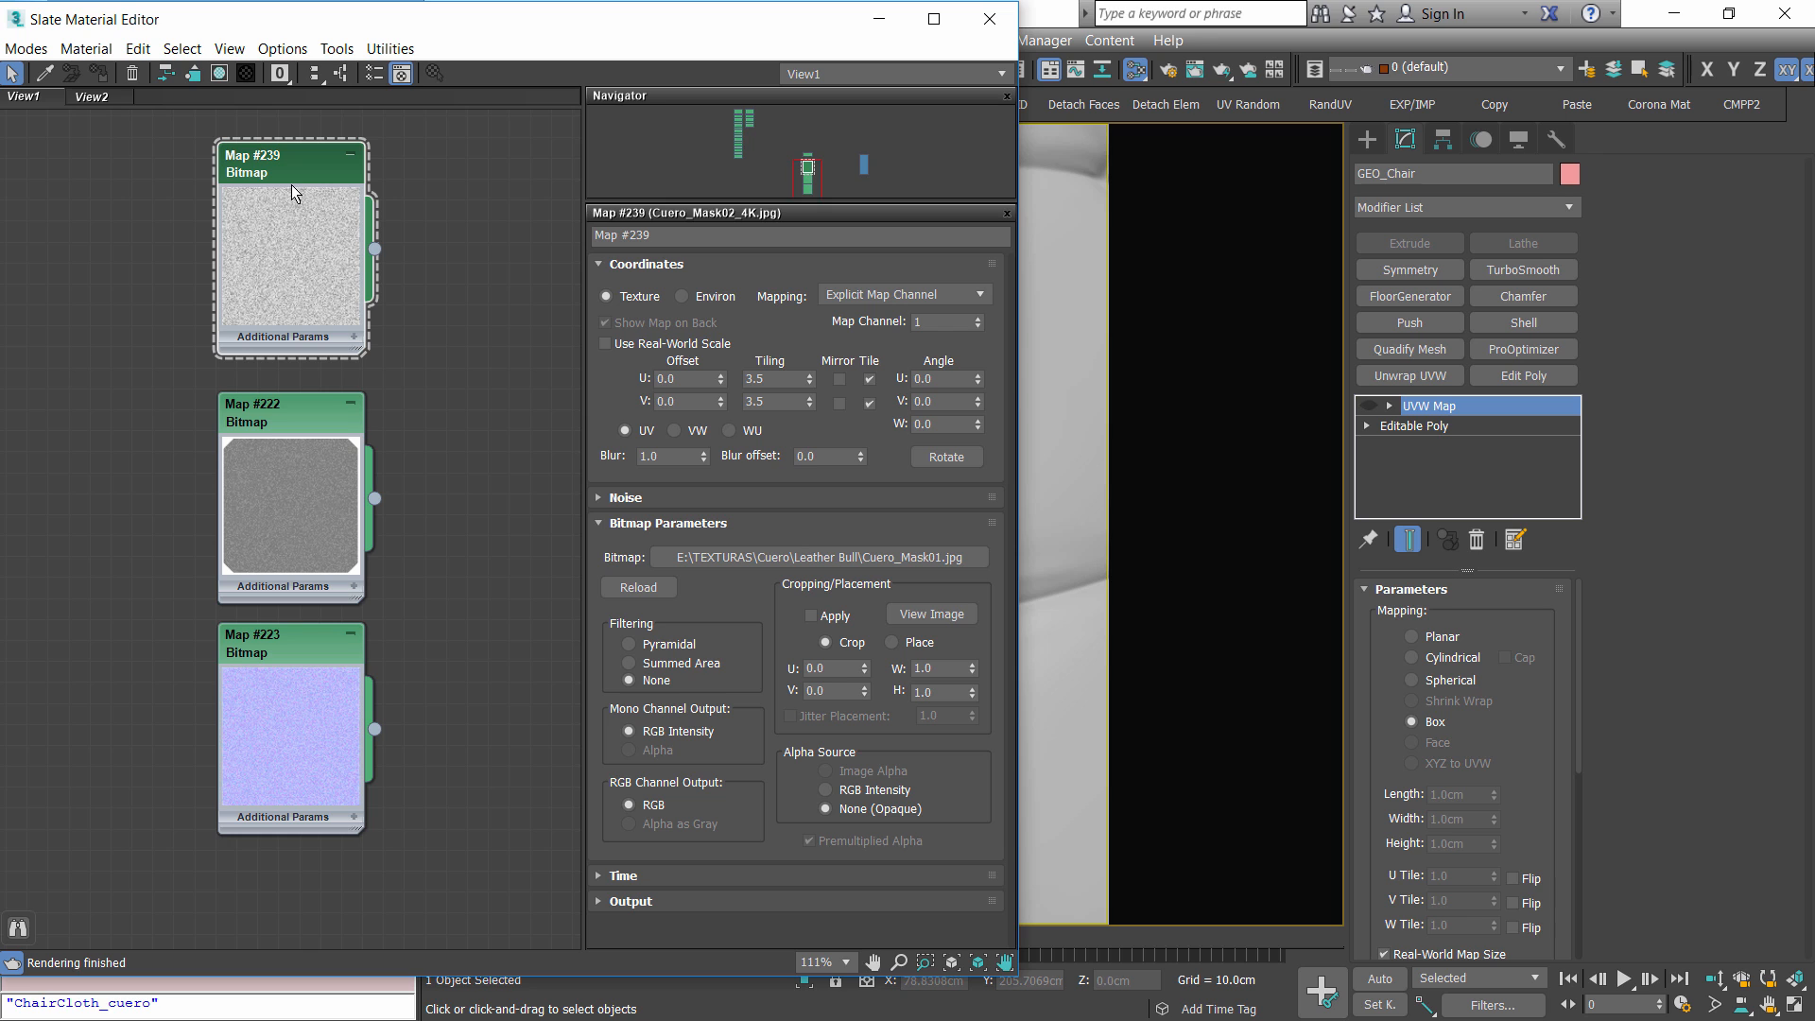
key(Delete)
drag(281, 450, 284, 345)
View the Map #223 normal map image in an enlarged preview window and inspect its leather relief
double_click(264, 641)
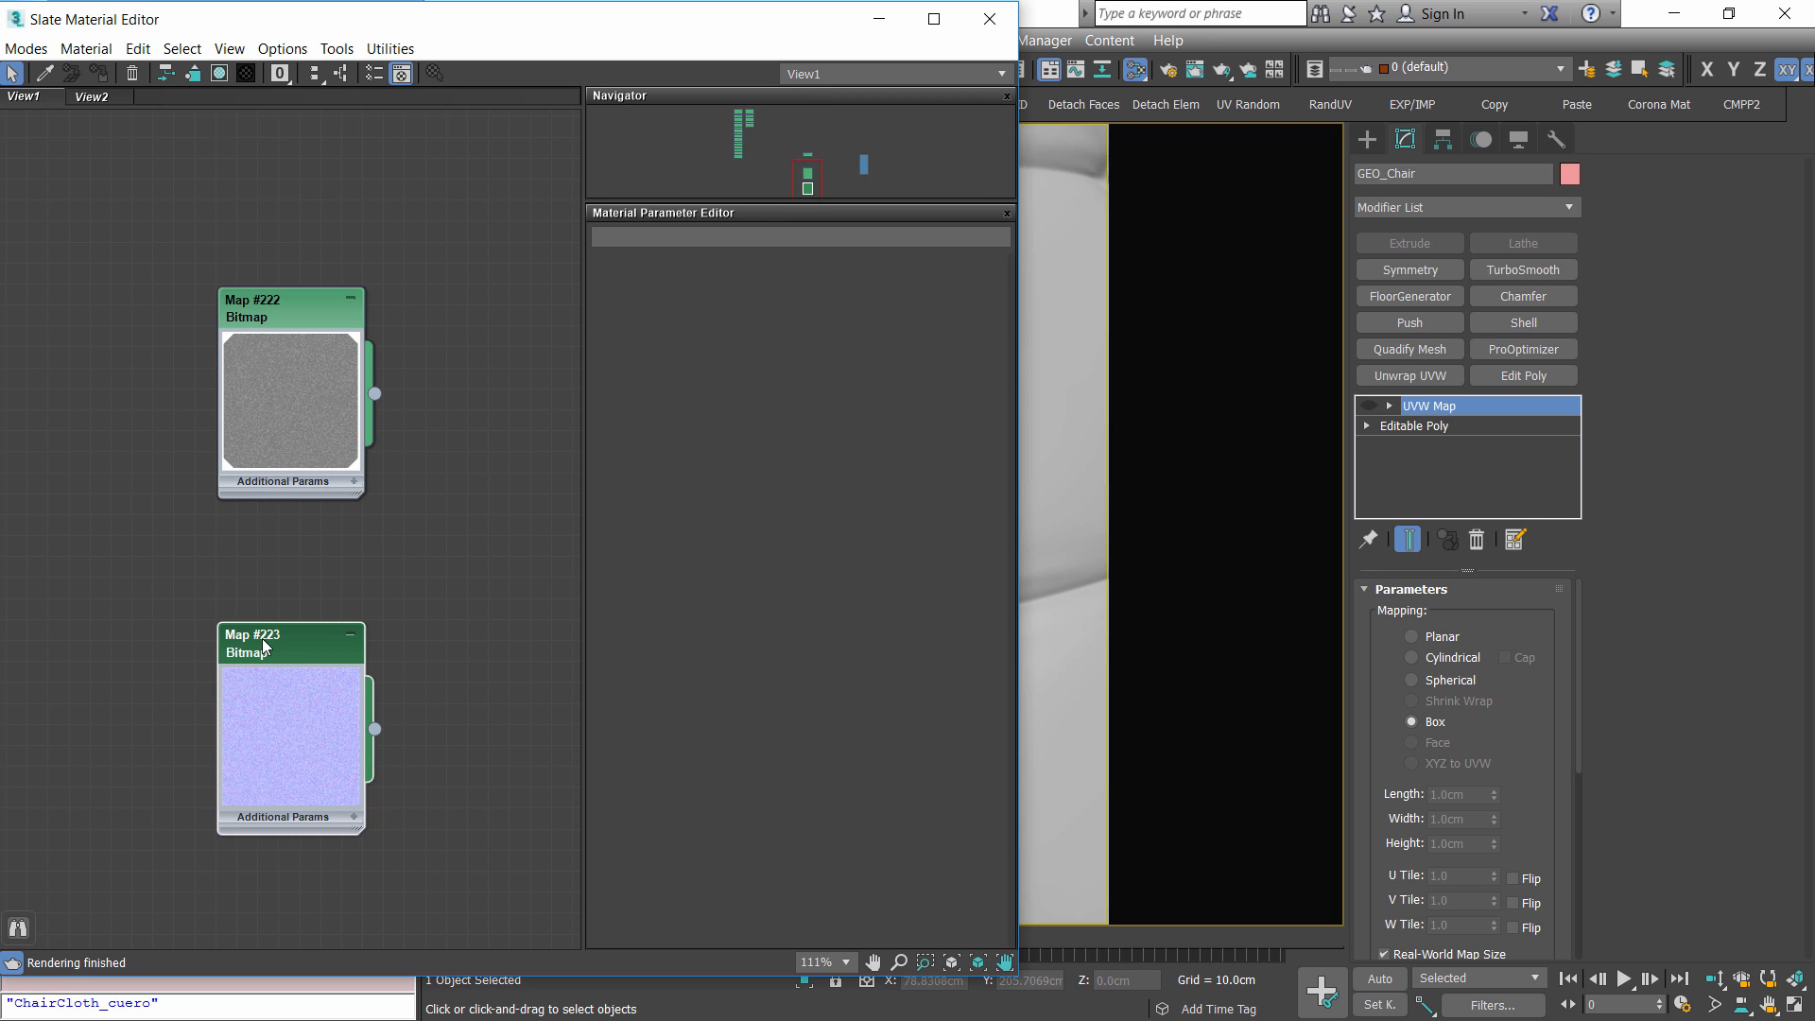
click(932, 615)
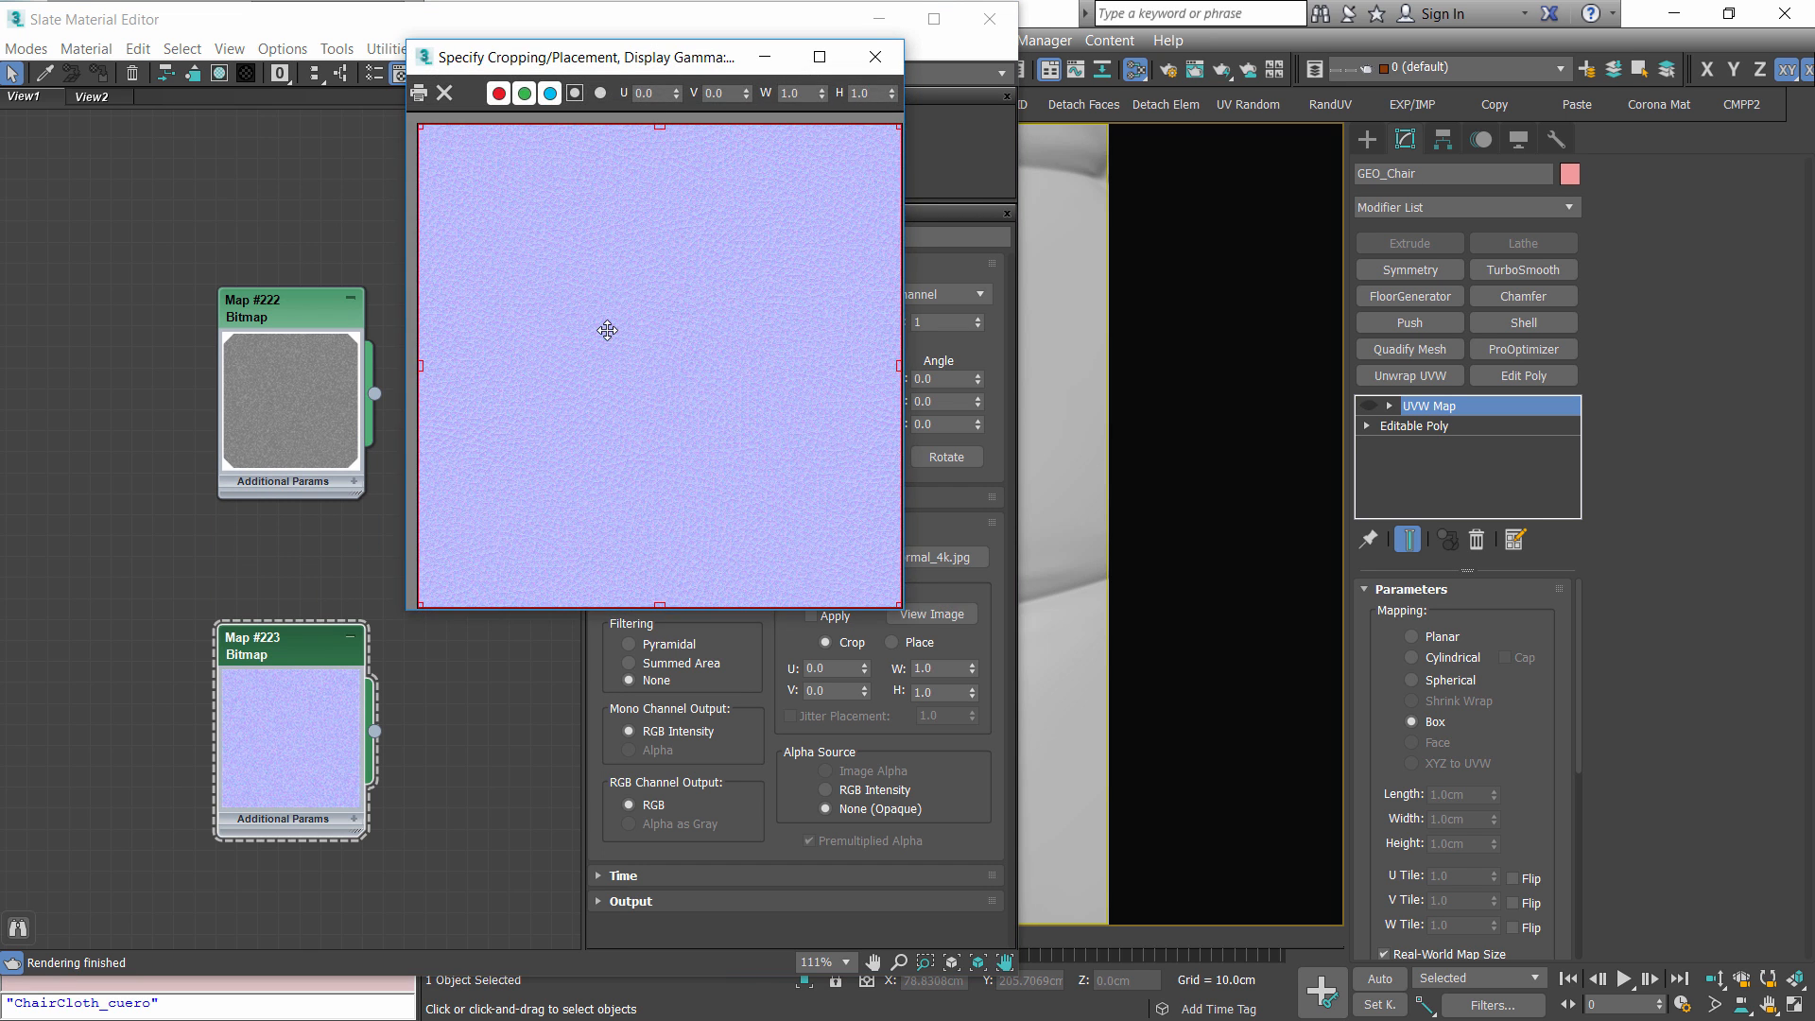
drag(904, 603, 1359, 905)
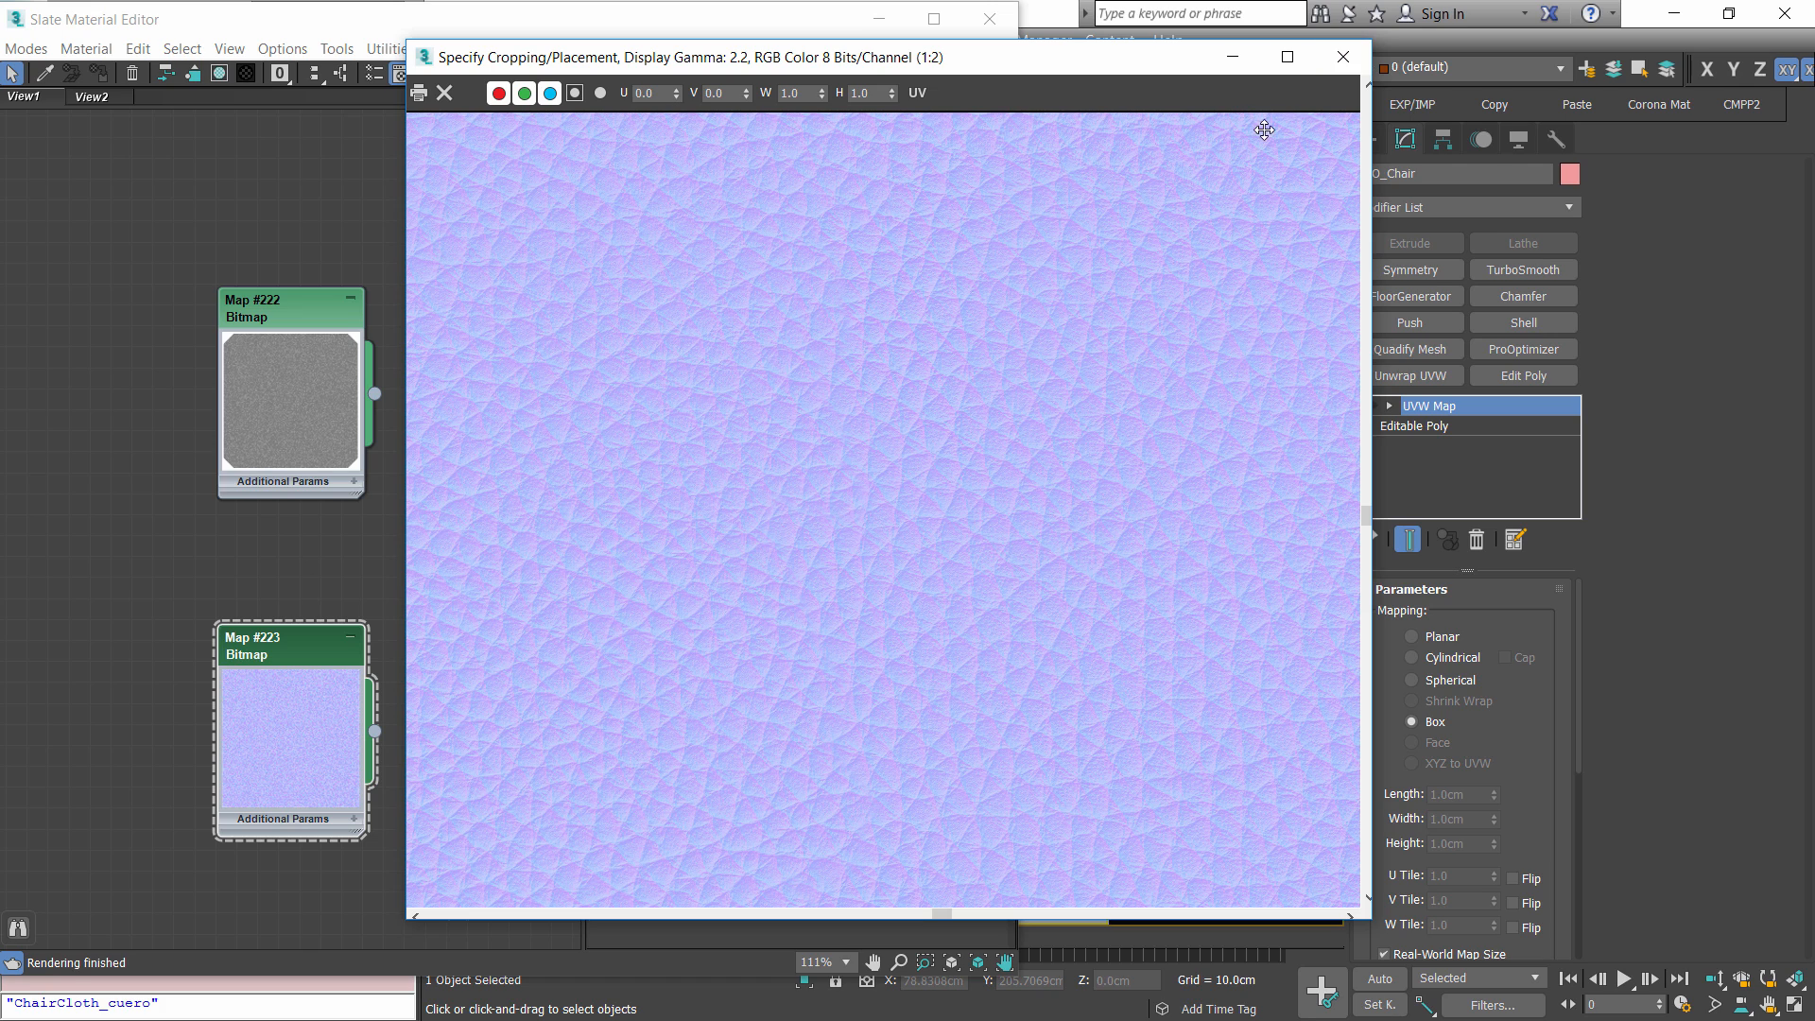
click(1342, 56)
View the image of the Map #222 bitmap, Cuero_Mask02_4K.jpg, to inspect the leather crease mask
double_click(330, 316)
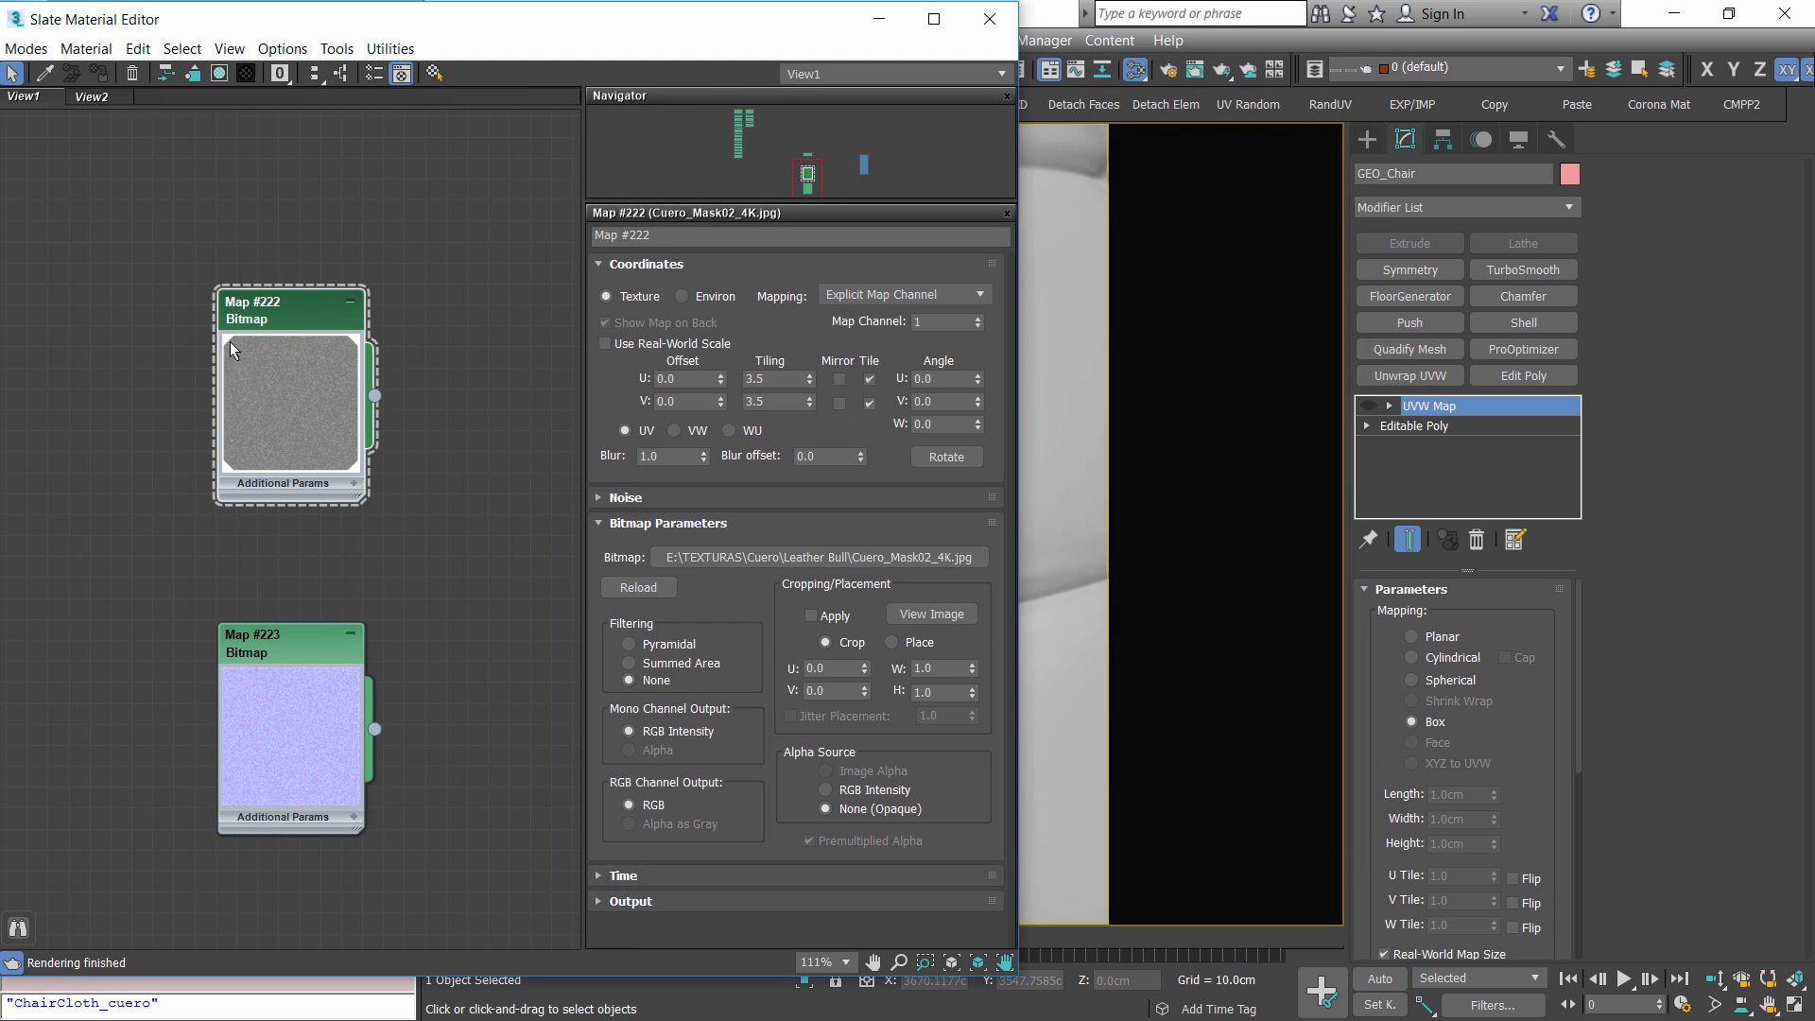
click(931, 614)
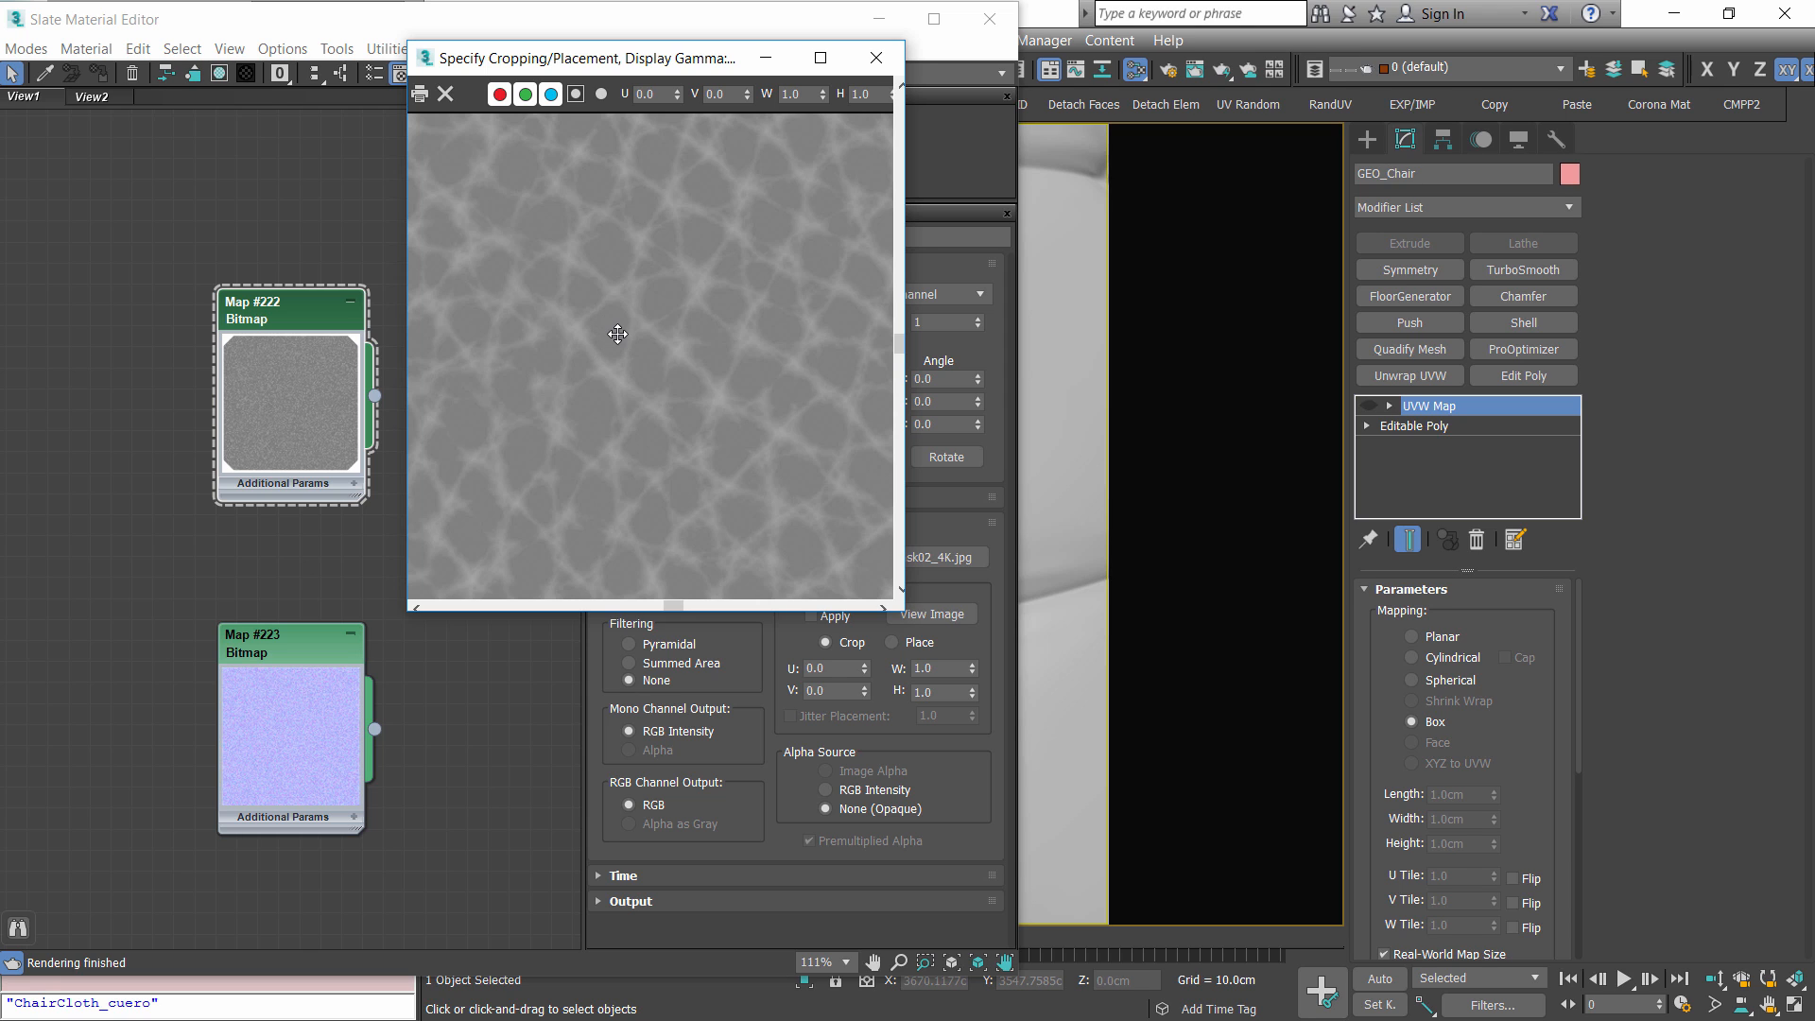
Close the crease mask preview and open the parameters of the Material #67 VRayMtl node
click(876, 58)
scroll(312, 425, down, 5)
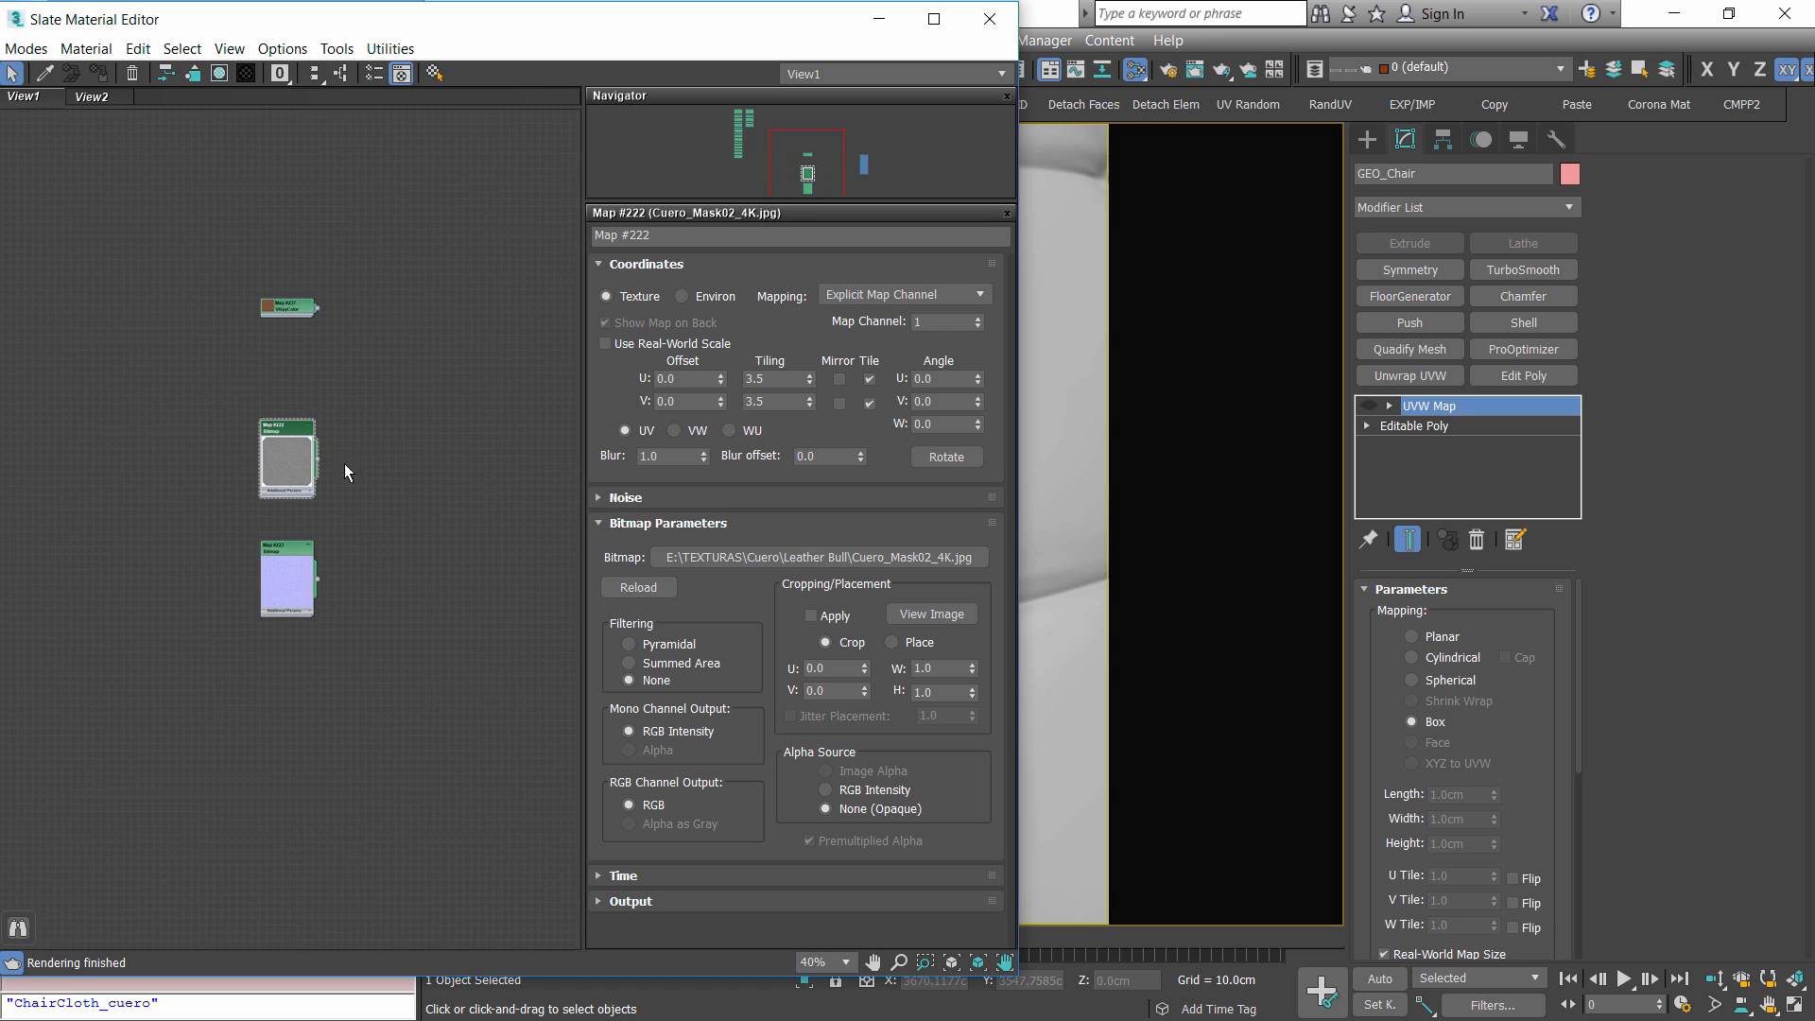
drag(572, 273, 463, 409)
scroll(464, 413, up, 2)
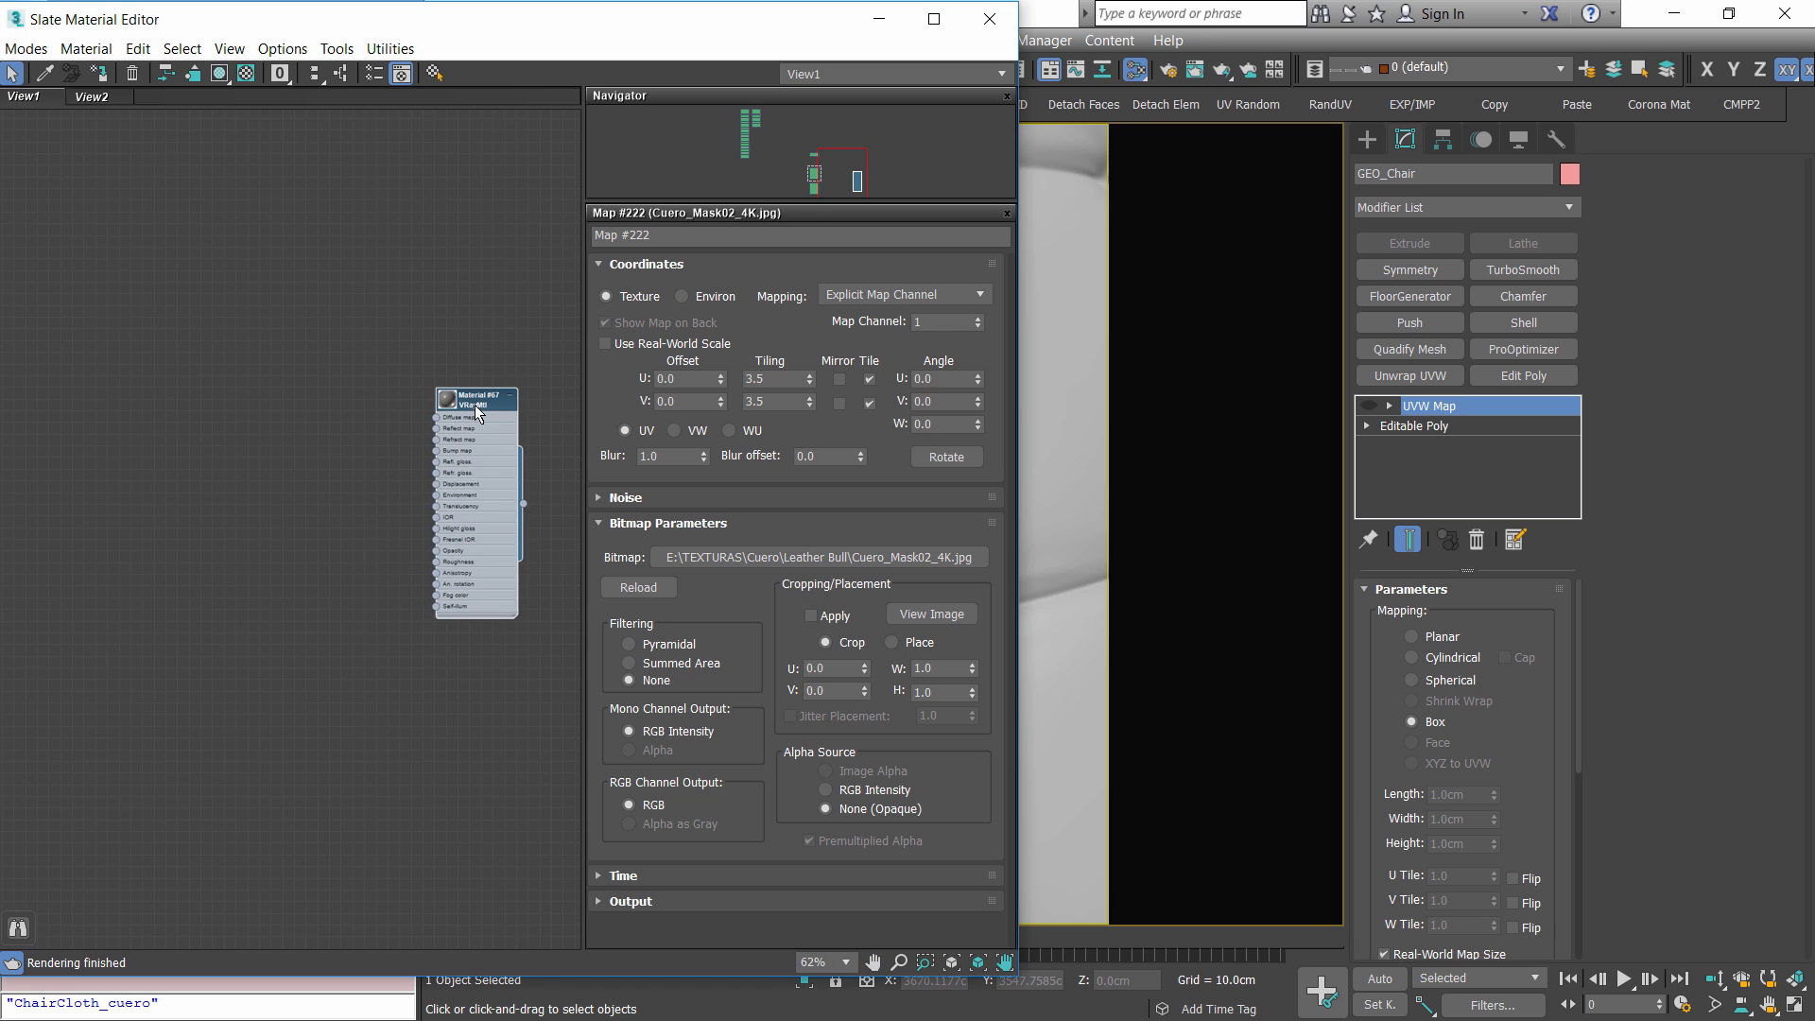
double_click(475, 406)
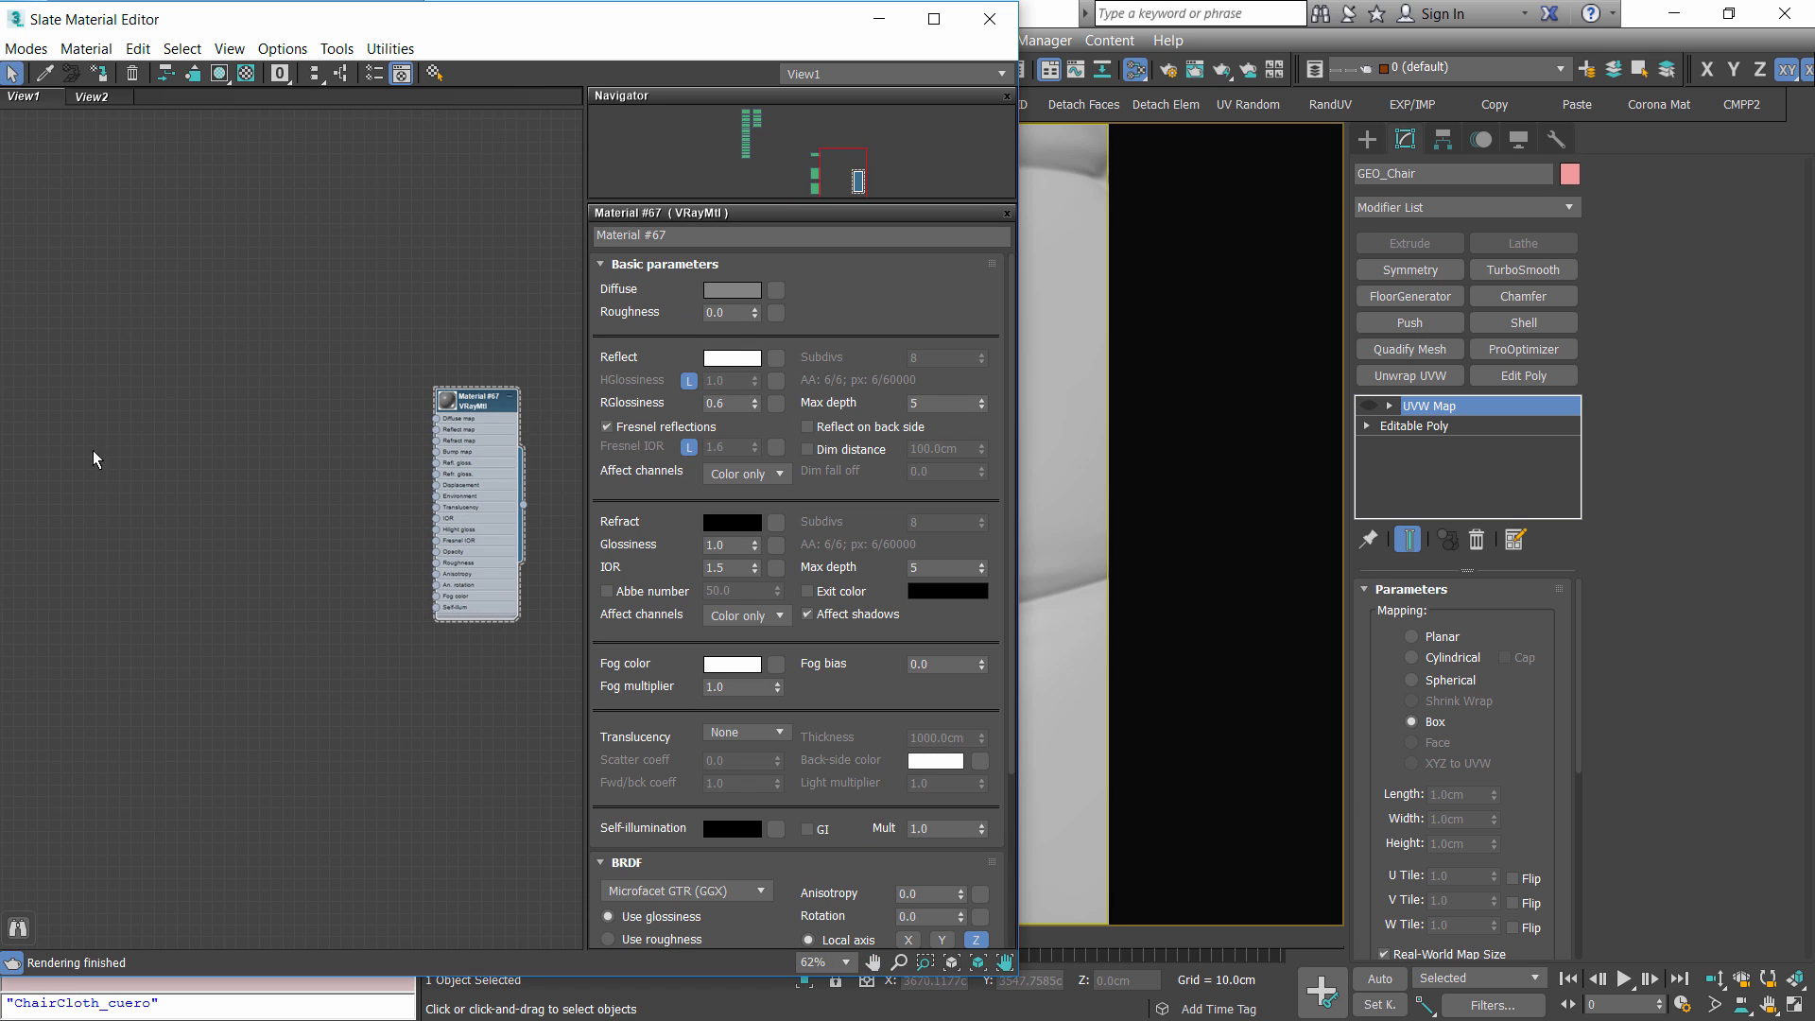
middle_drag(92, 456, 381, 478)
scroll(381, 479, down, 1)
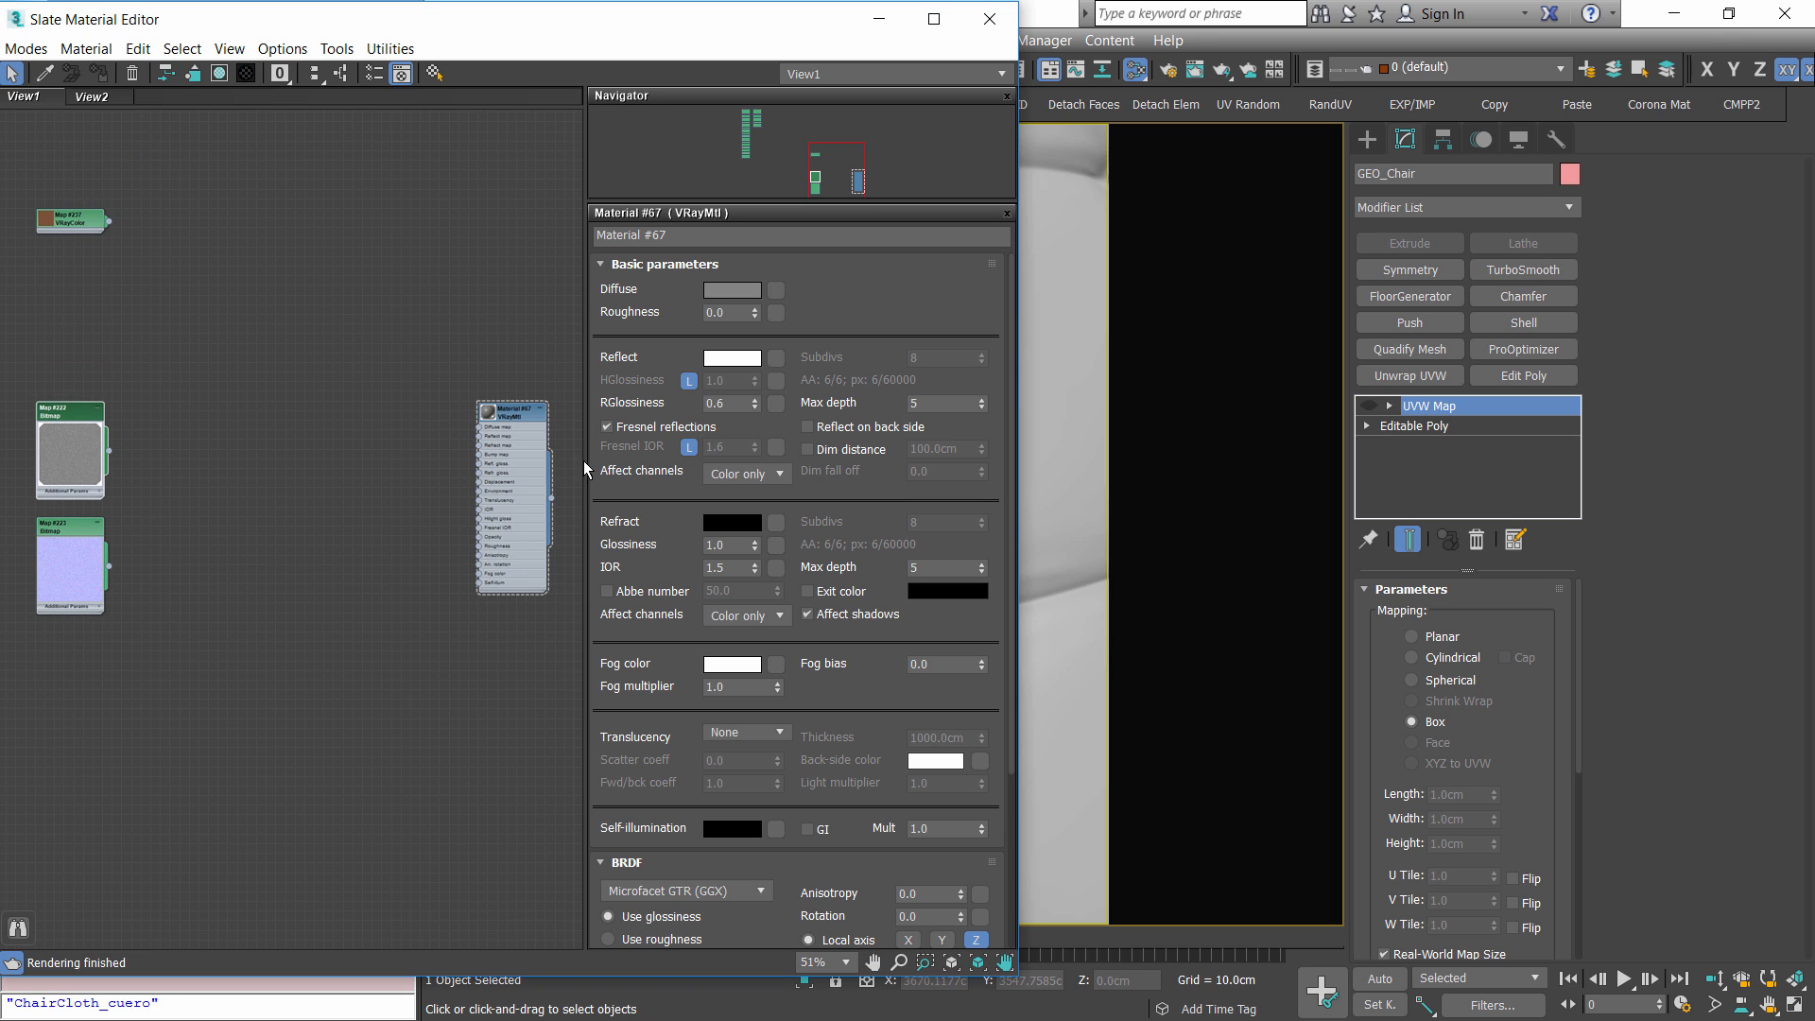
Set Material #67's RGlossiness to 1.0 and its reflection color to black
double_click(723, 402)
text(1)
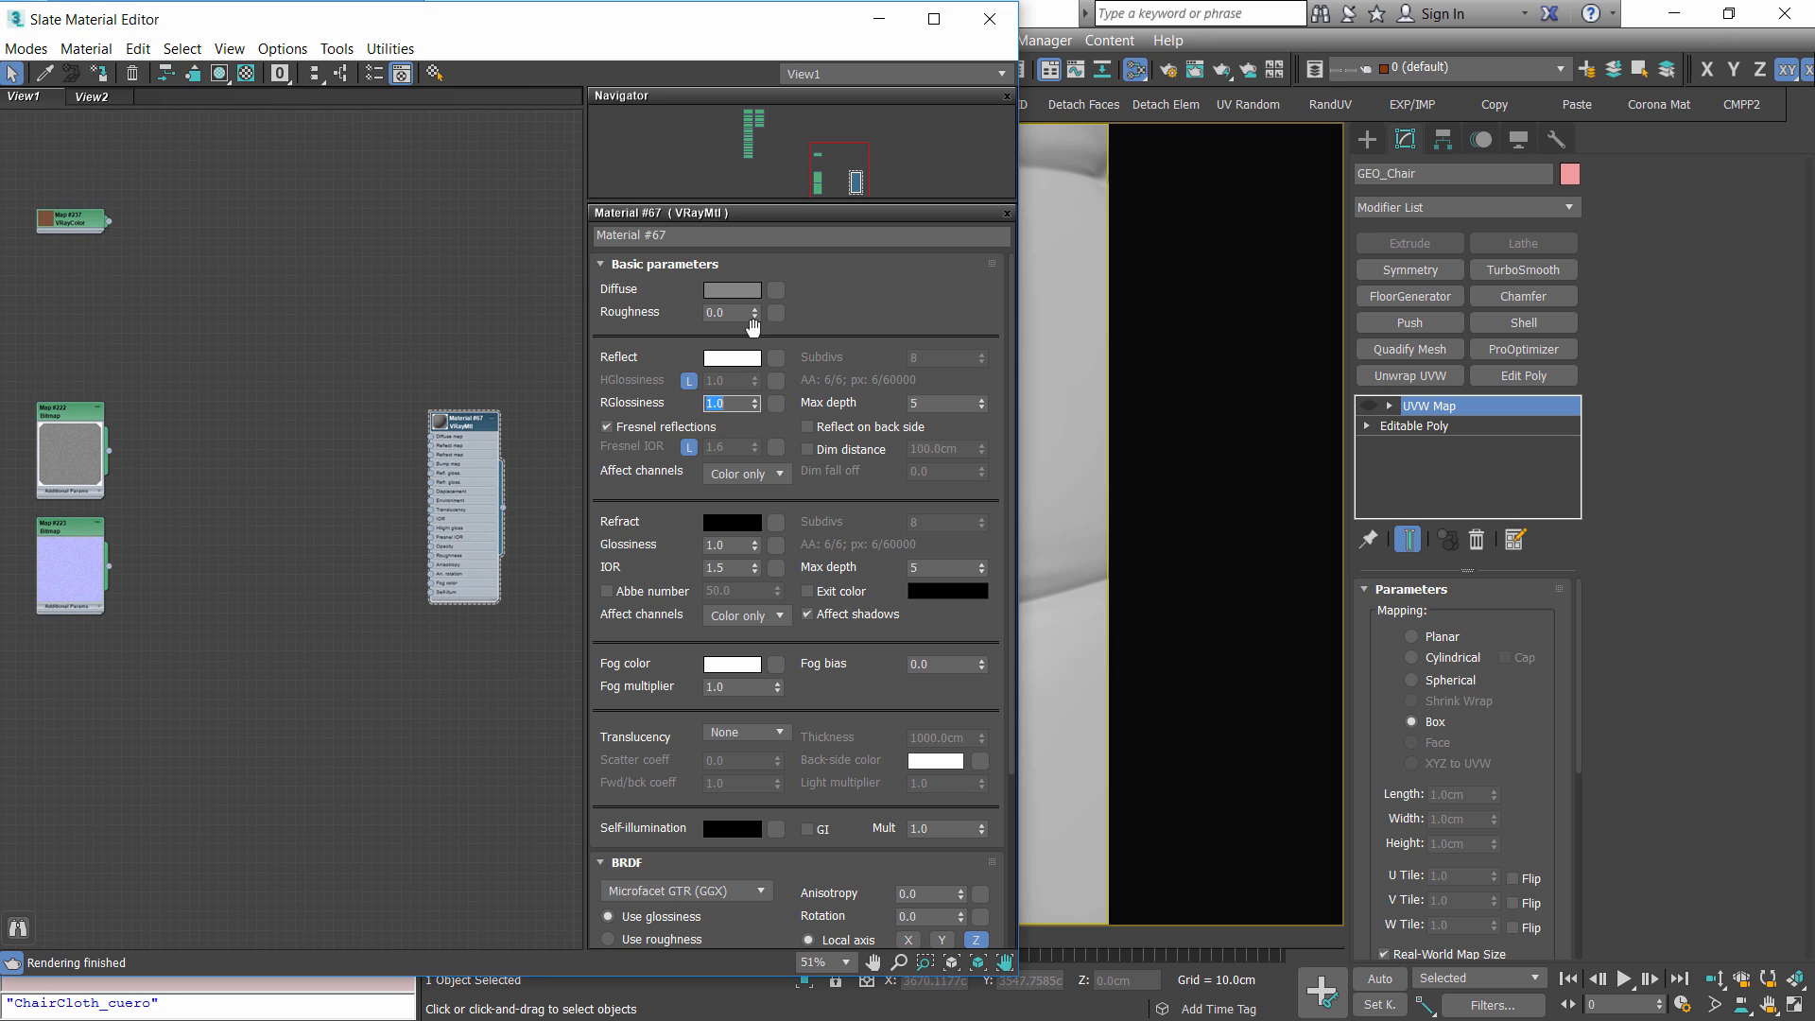
click(745, 358)
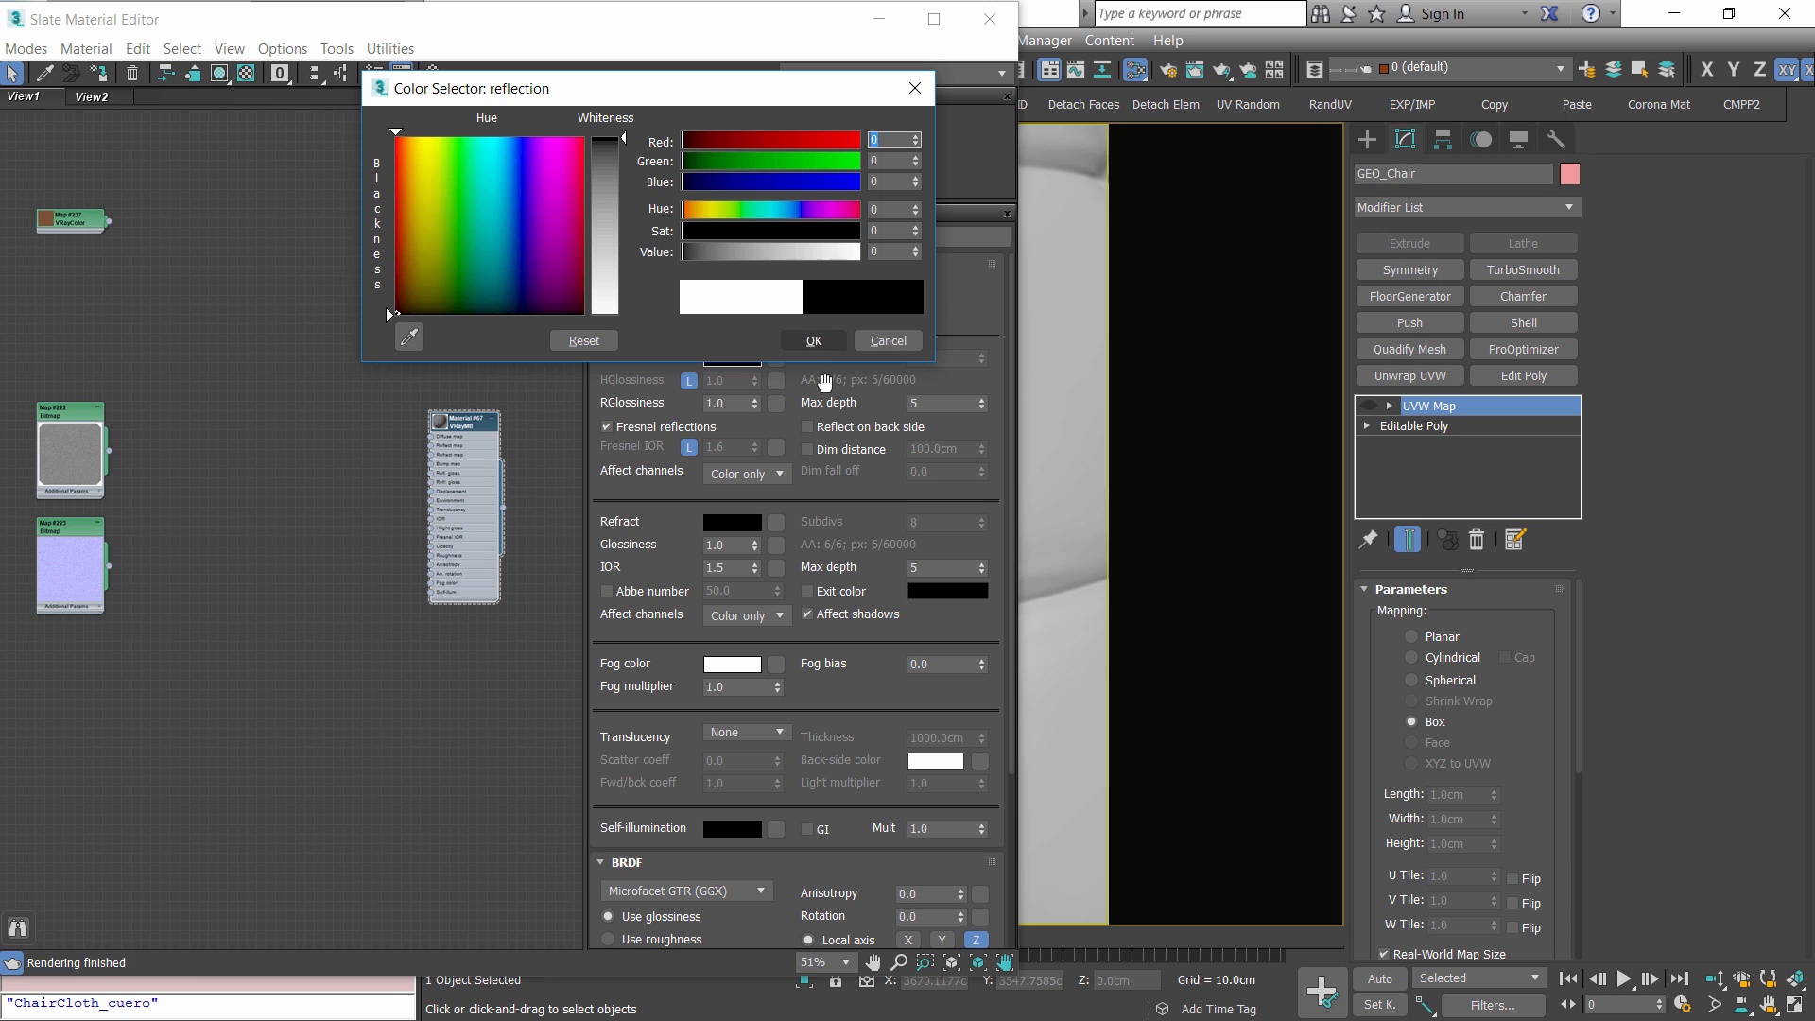
click(813, 341)
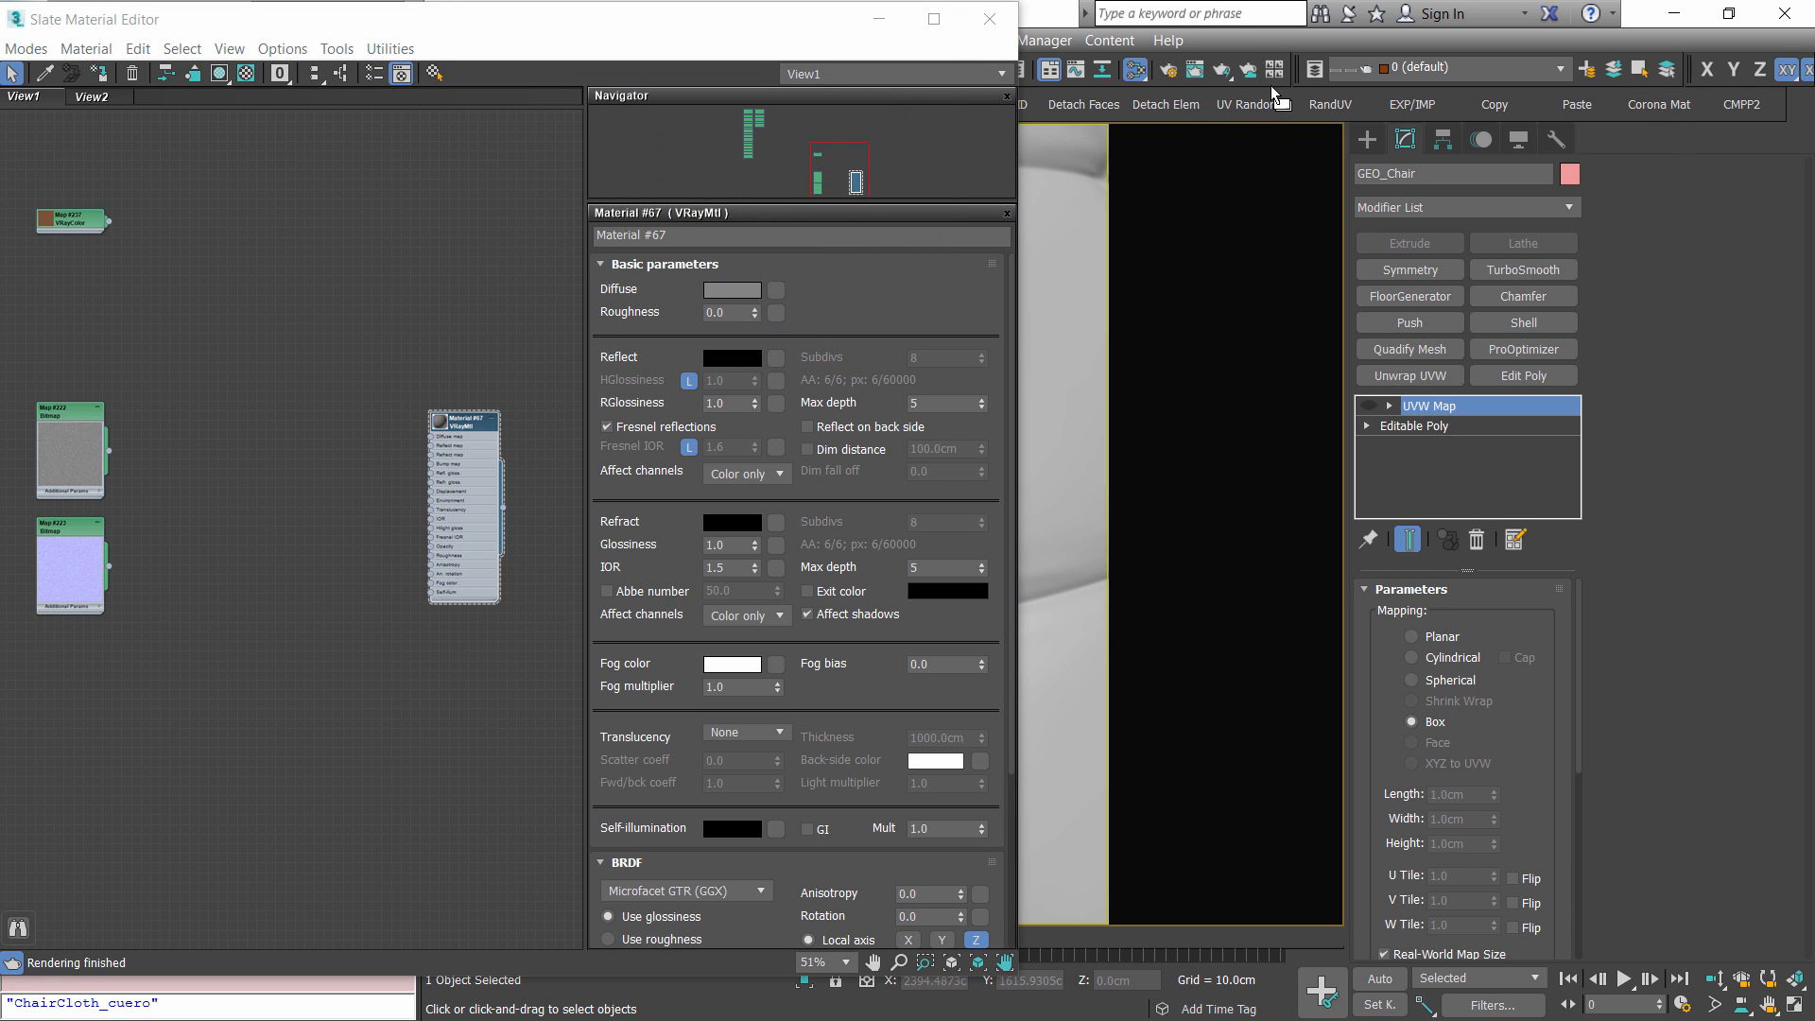
Open the V-Ray frame buffer beside the Slate Material Editor and start an interactive render of the PhysCamera001 view
drag(832, 23, 873, 259)
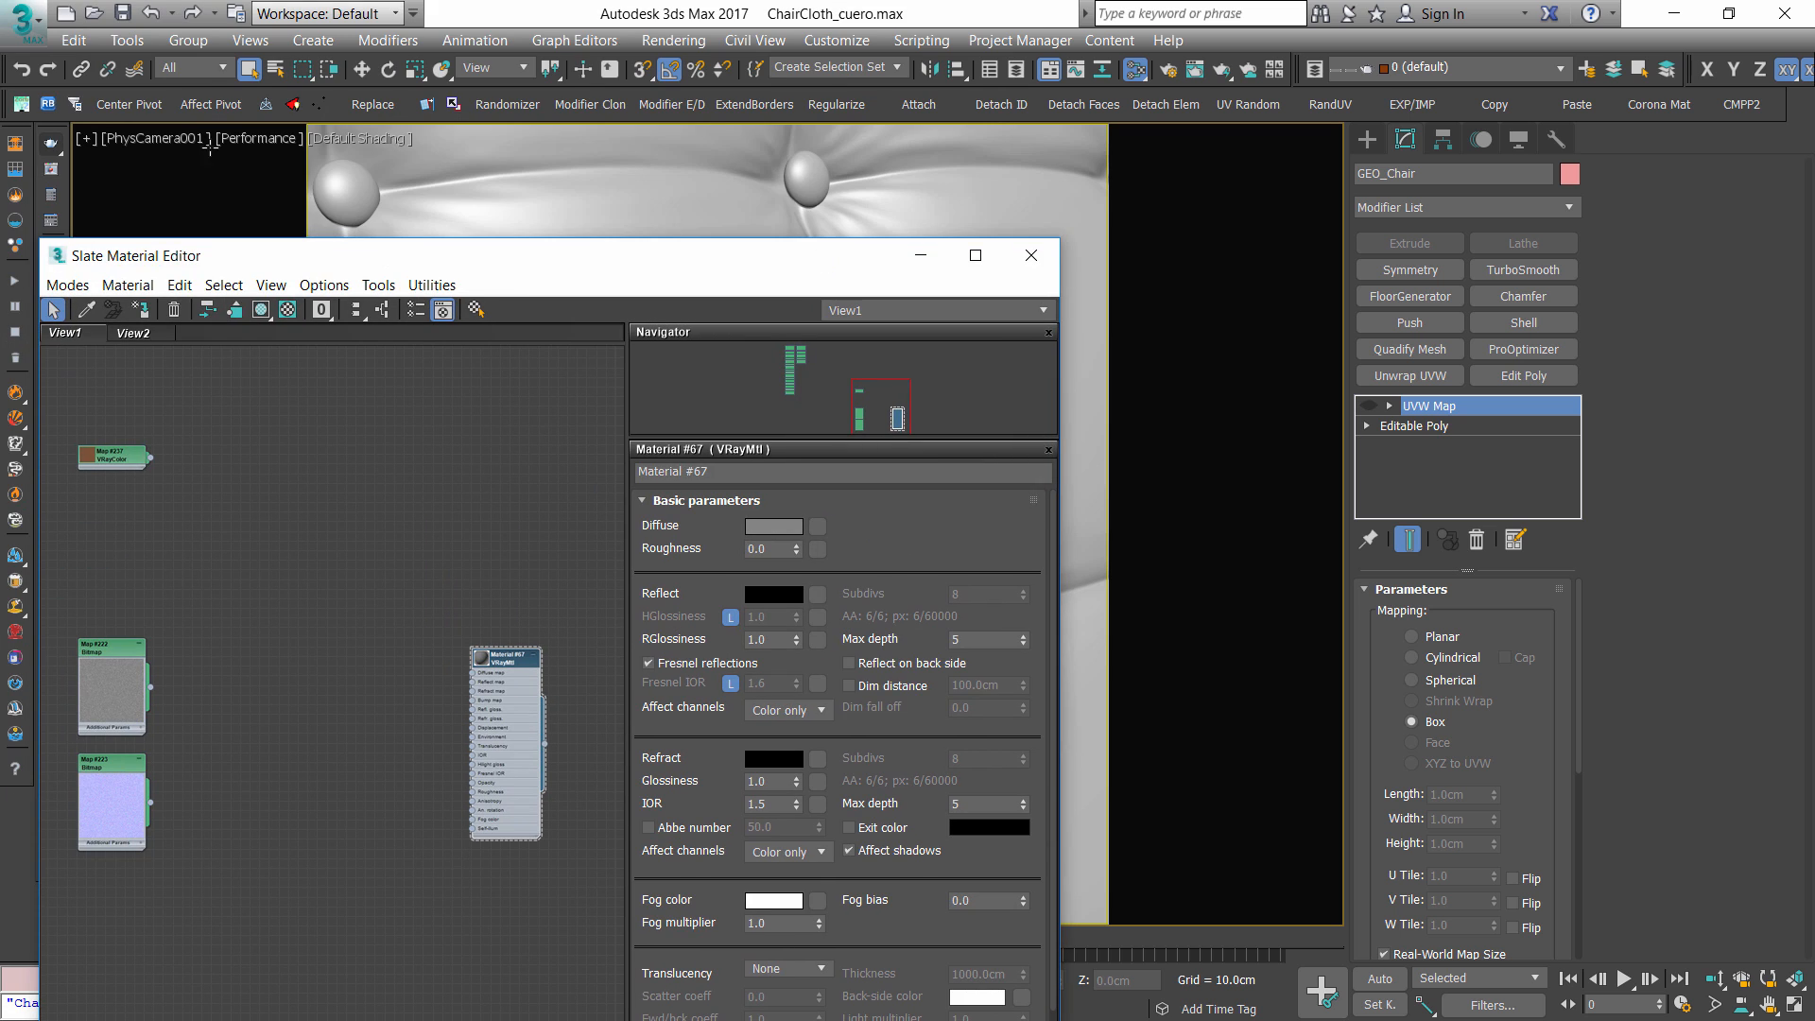
click(51, 169)
click(533, 263)
double_click(533, 271)
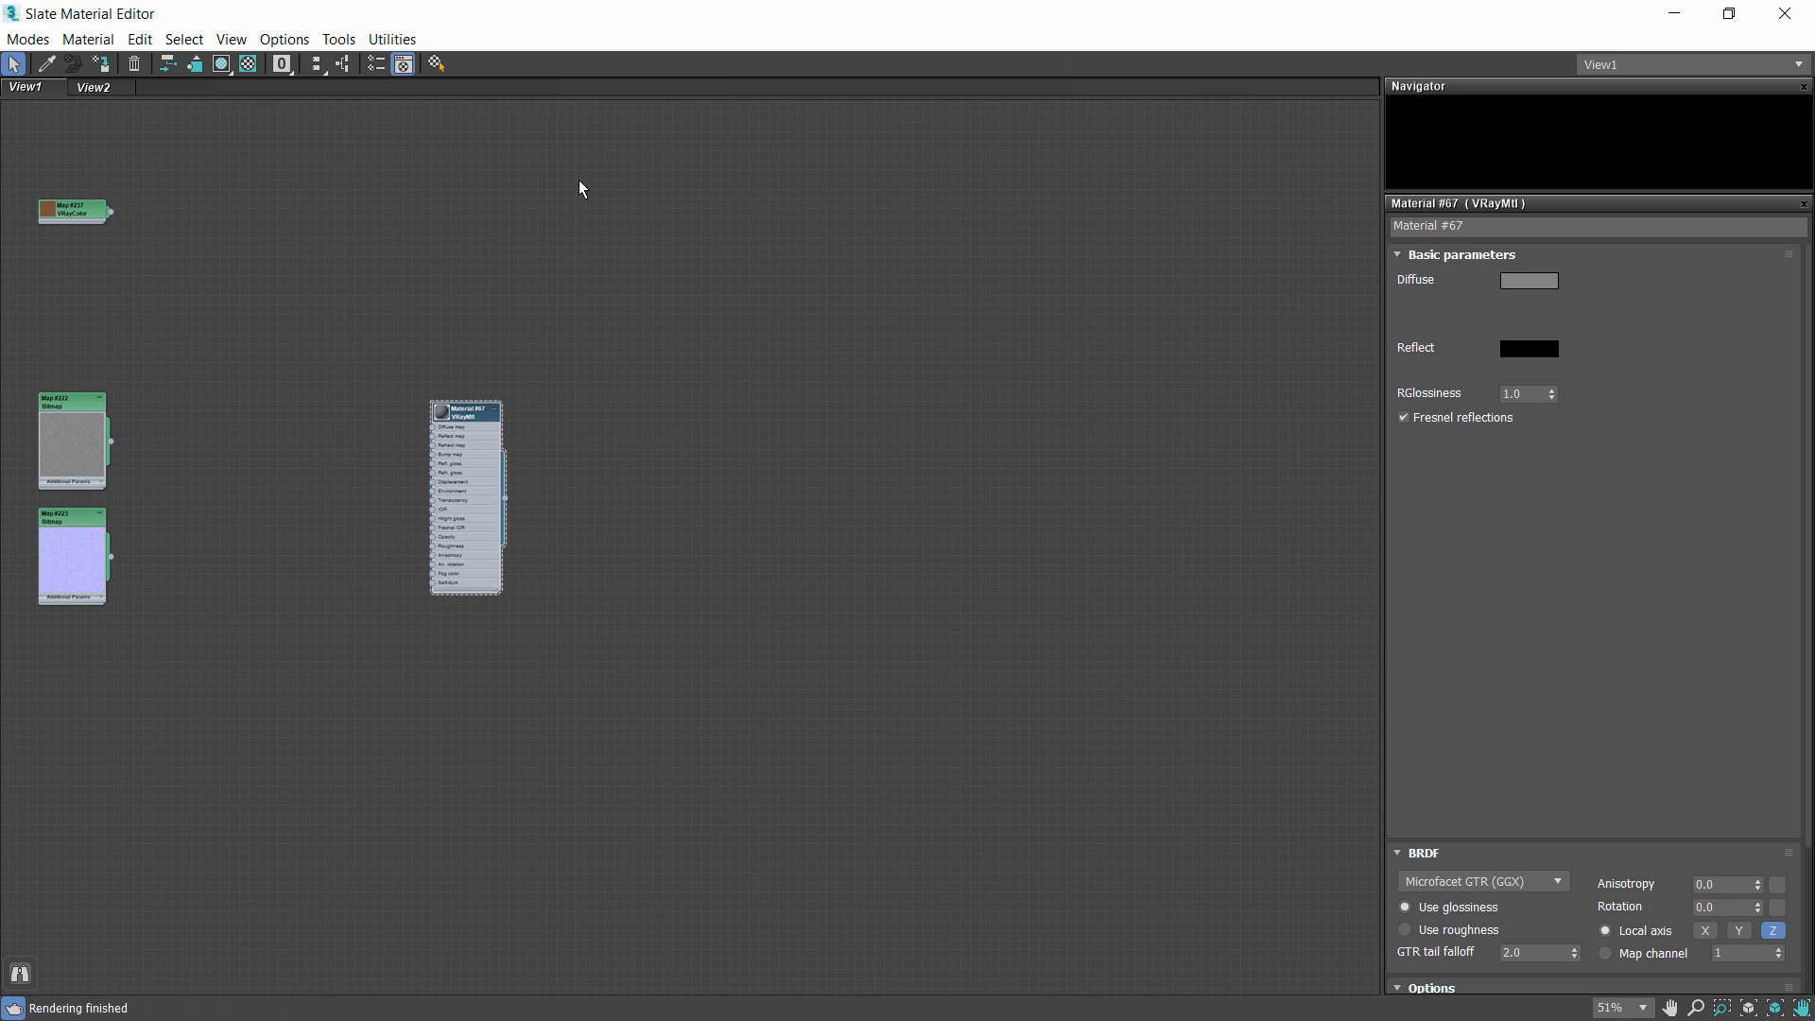
click(1733, 13)
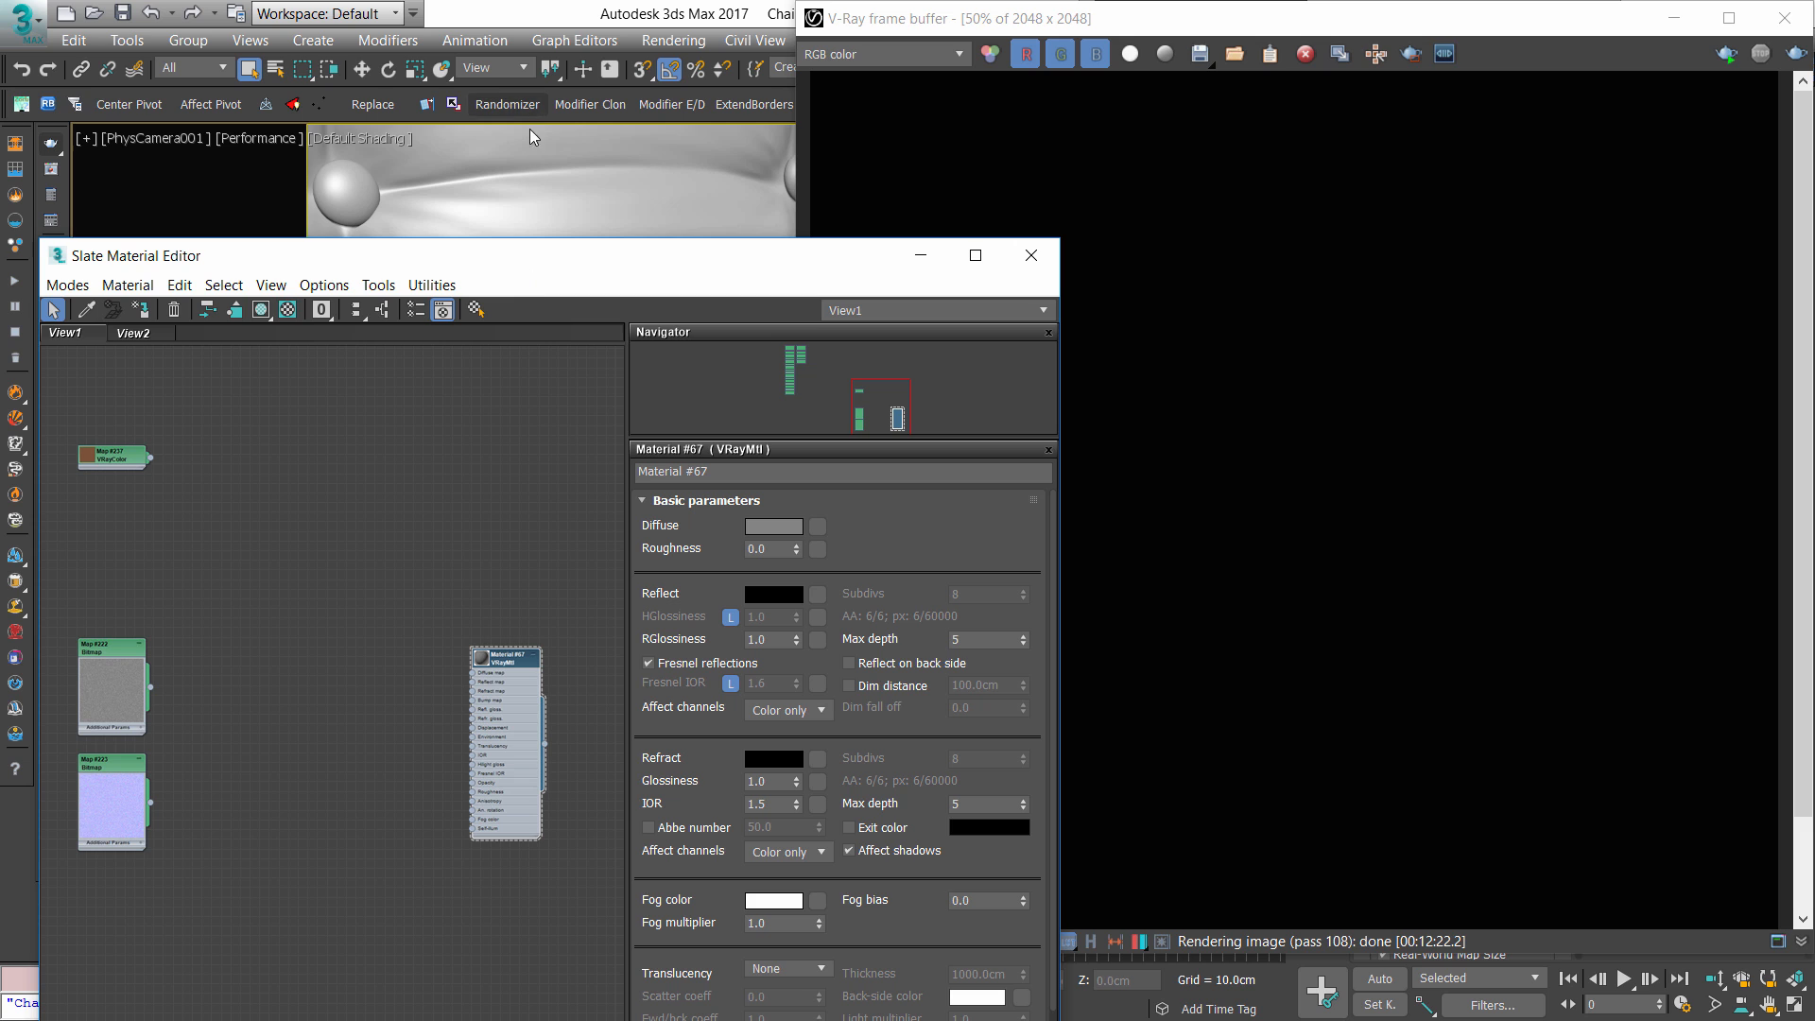
drag(529, 268, 487, 34)
click(1537, 54)
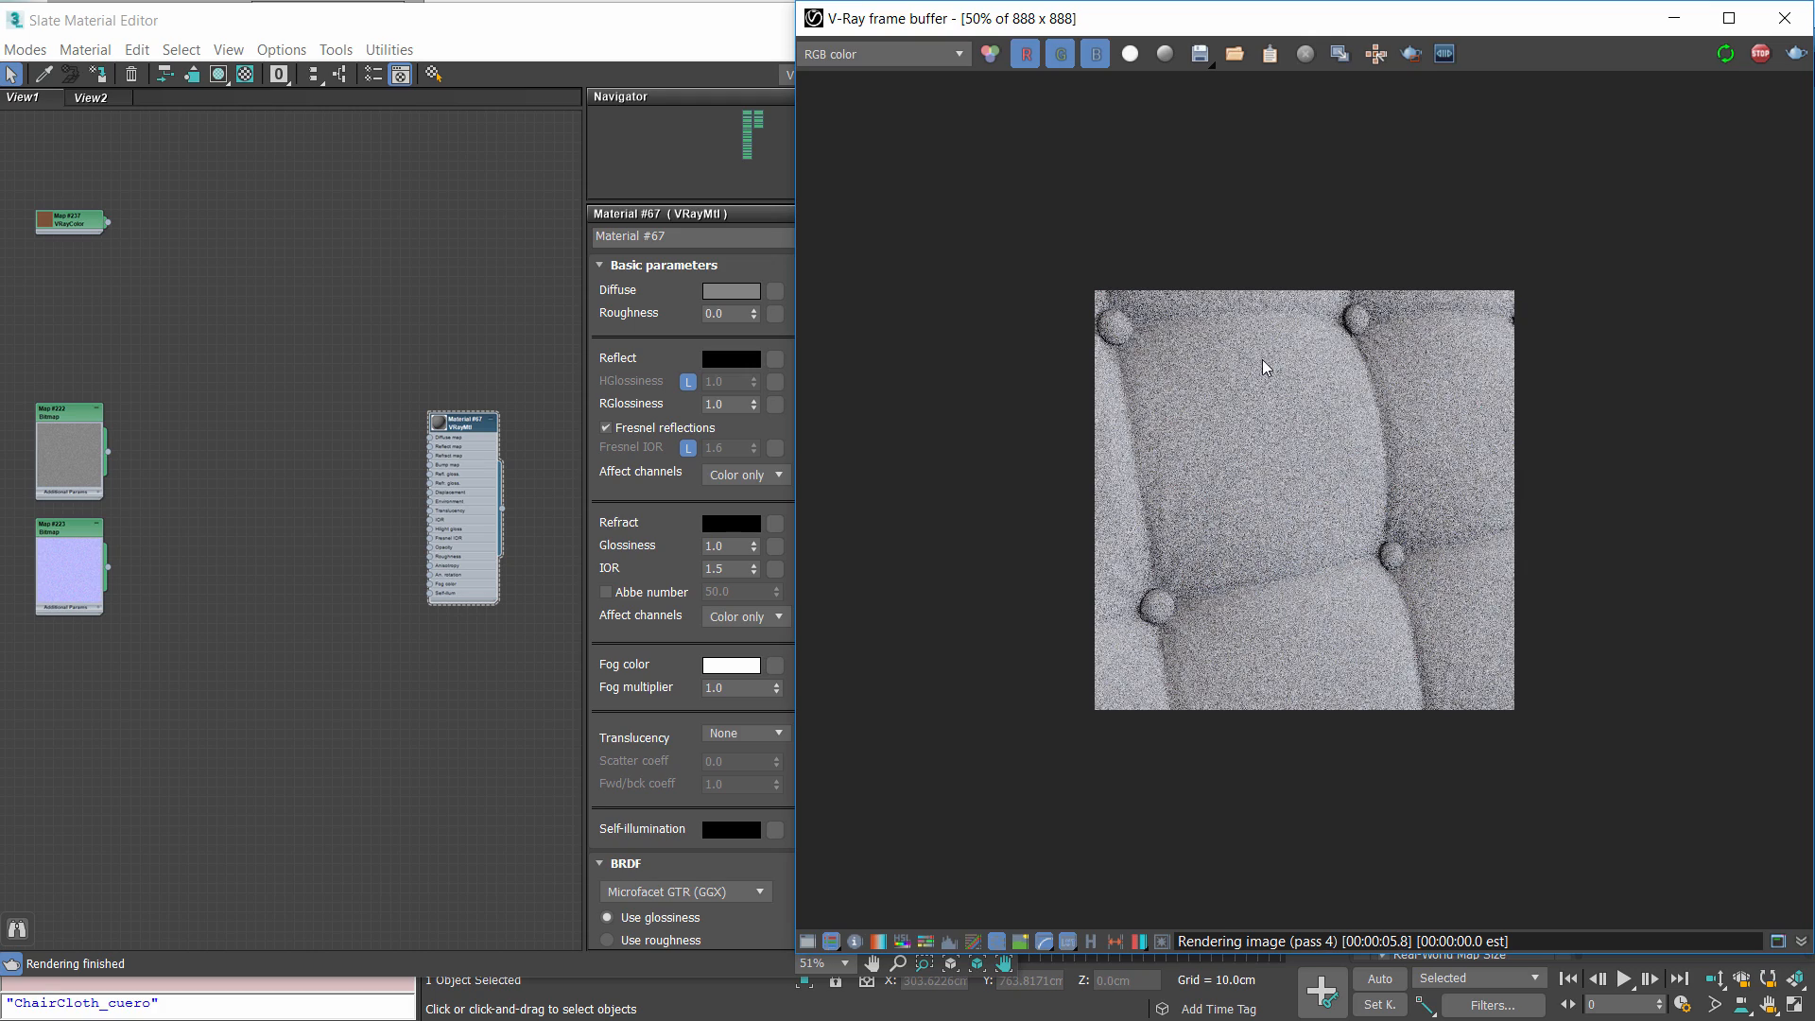
Enlarge the render to 100% and limit rendering to a region over the central cushion panel
double_click(1217, 428)
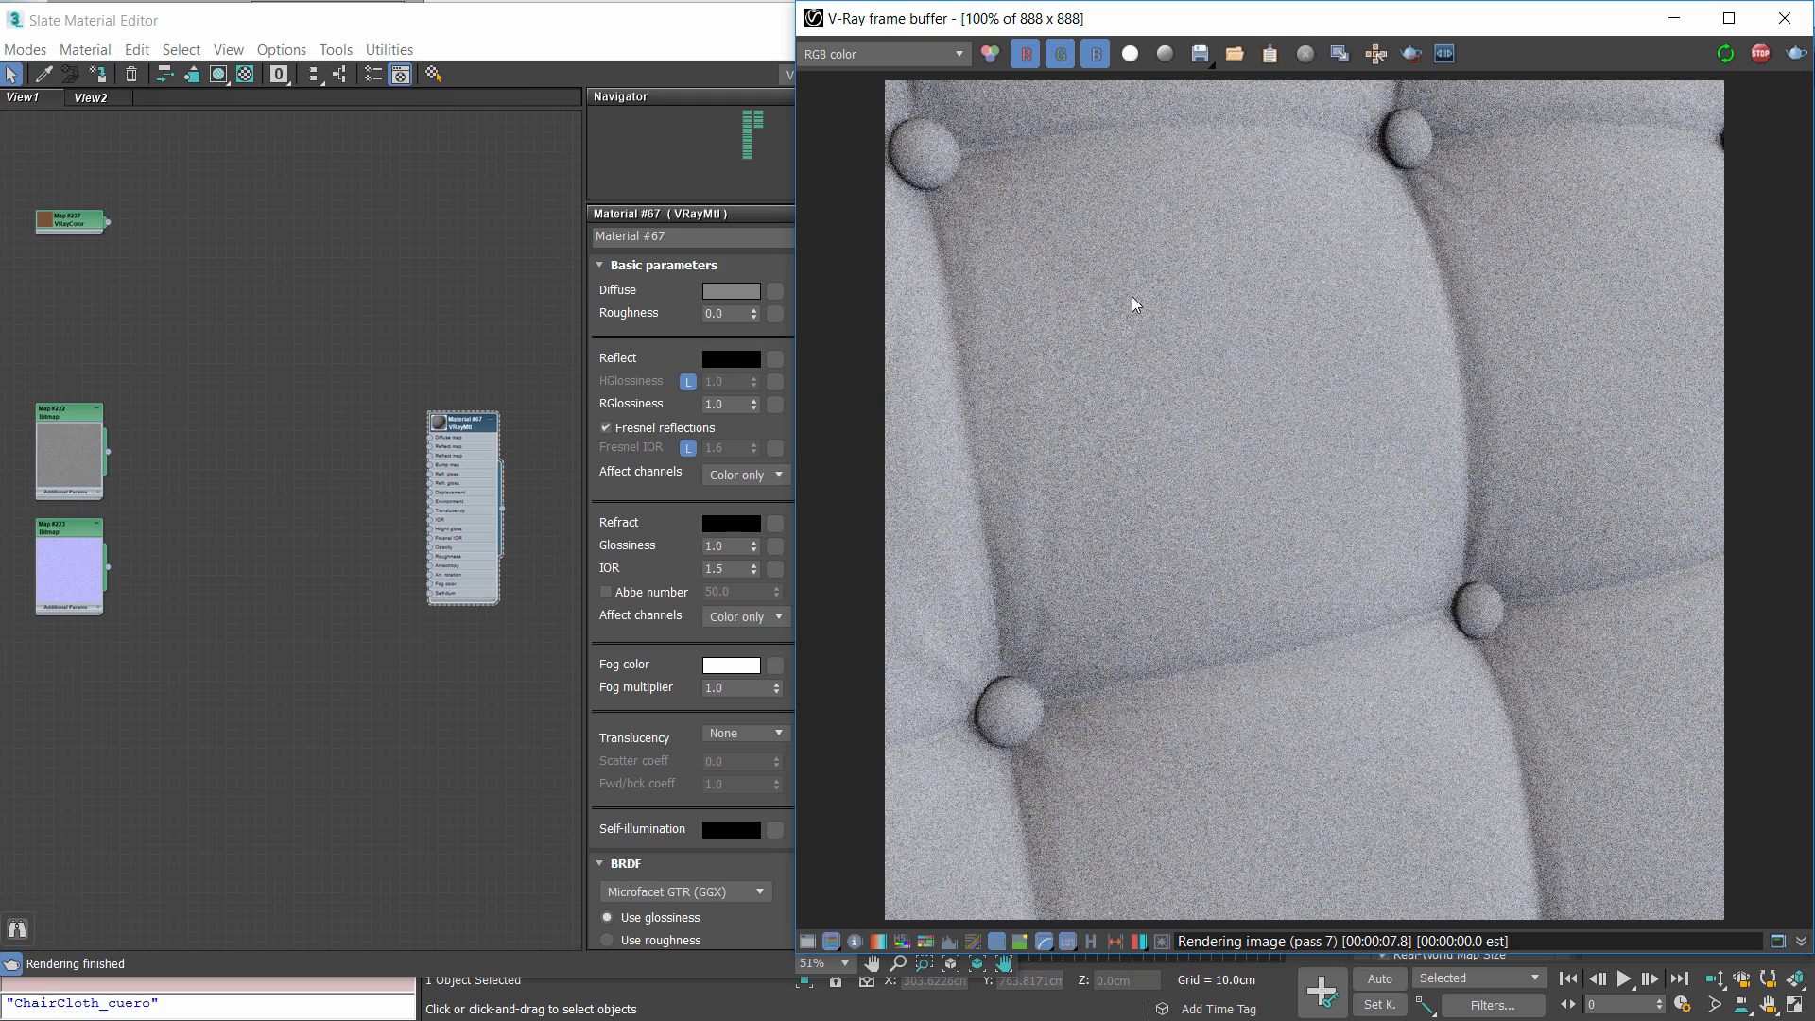
click(1410, 53)
drag(1018, 148, 1421, 588)
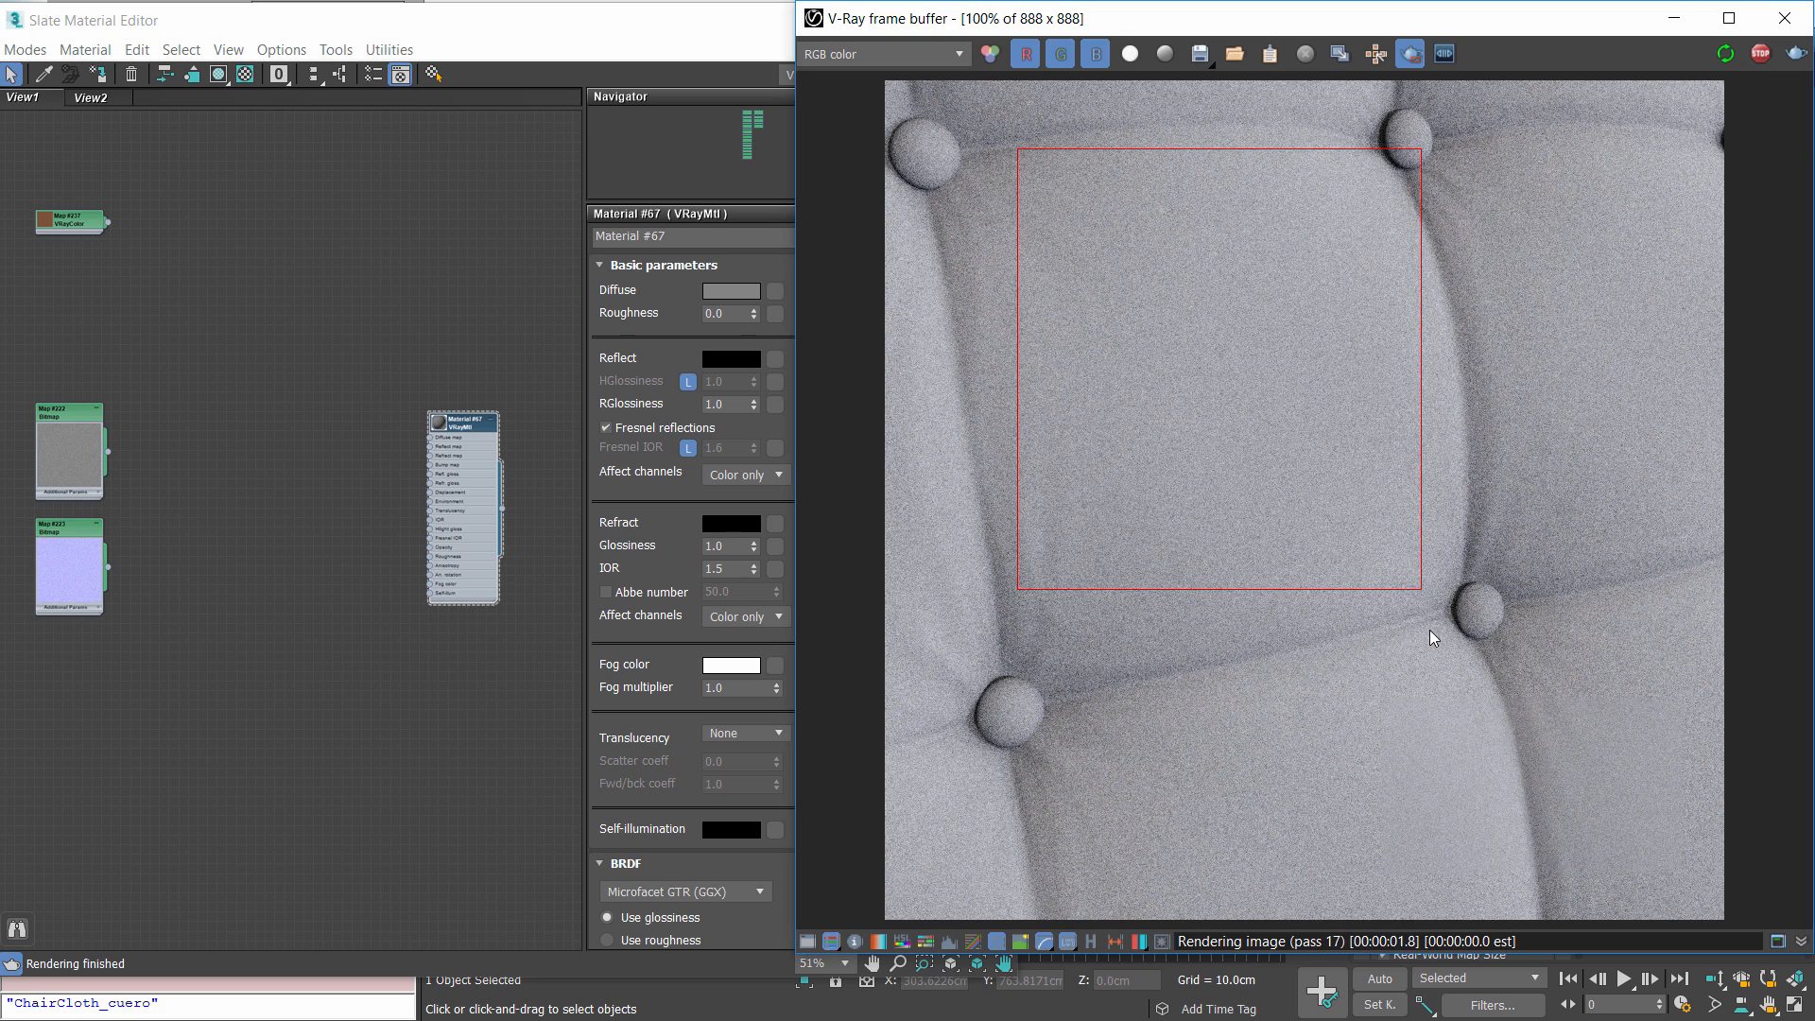
Minimize the Slate Material Editor and close the V-Ray frame buffer to uncover the viewport
click(704, 20)
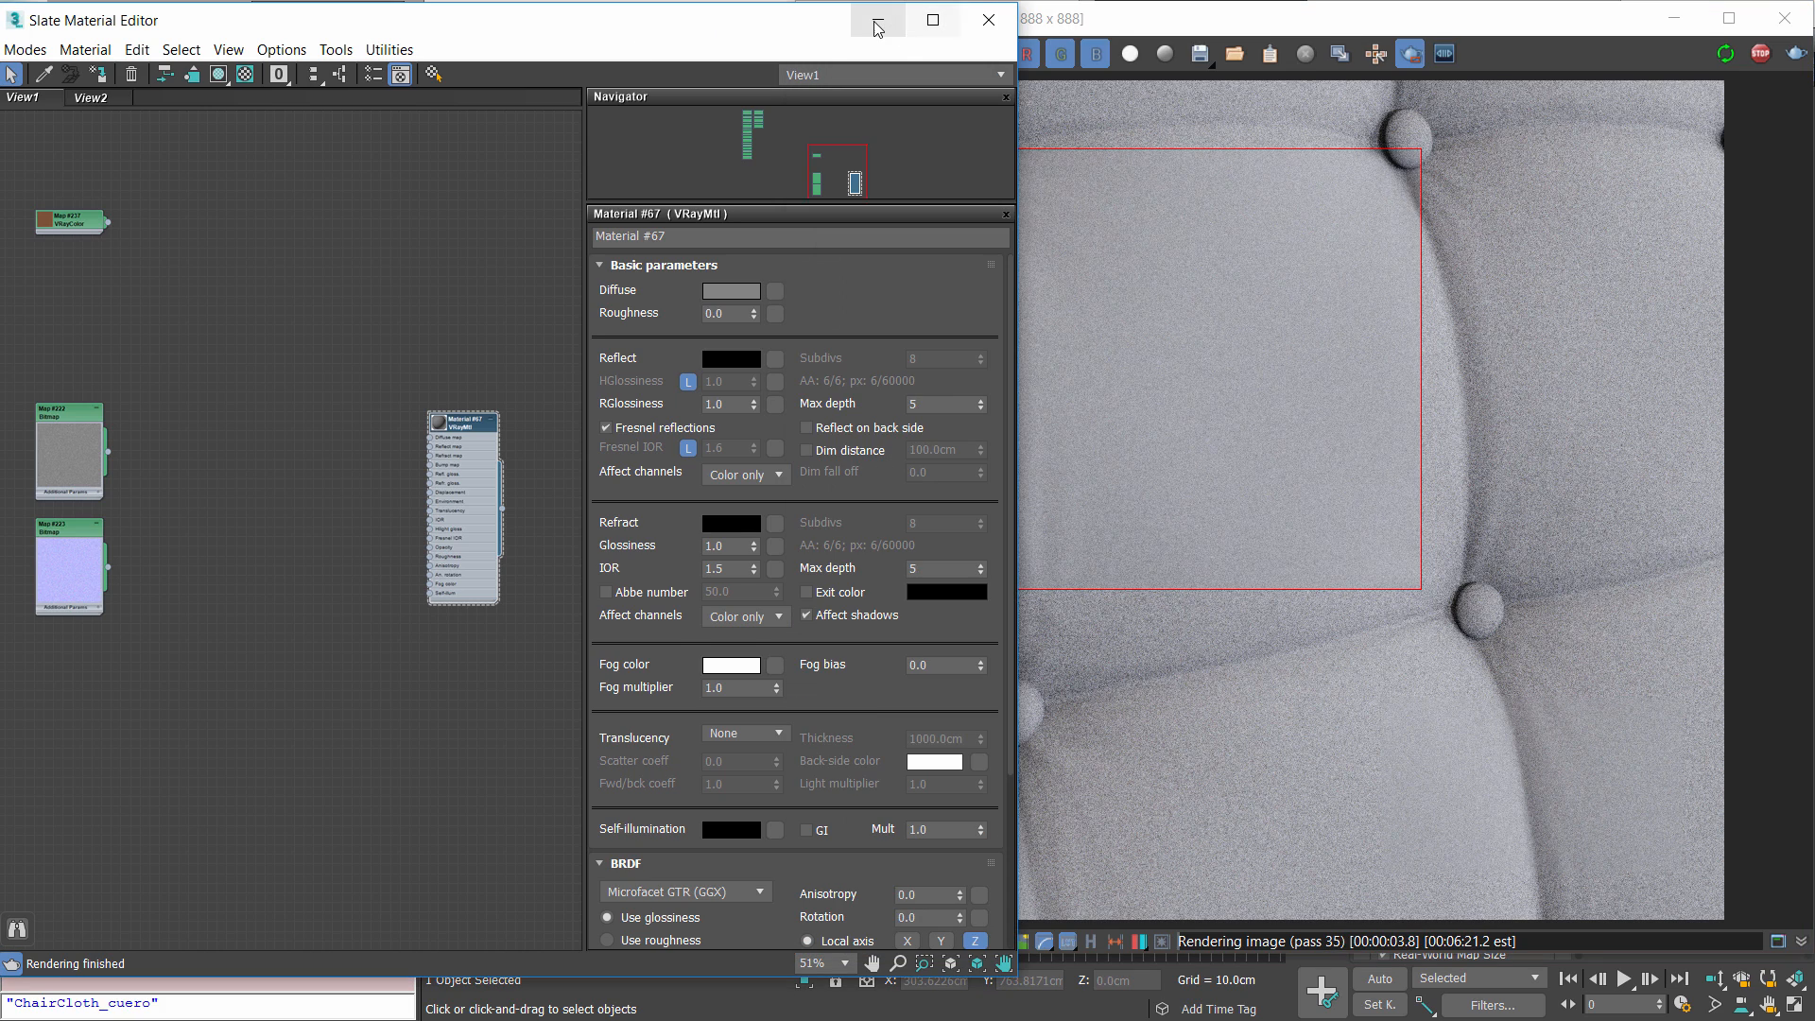
click(877, 20)
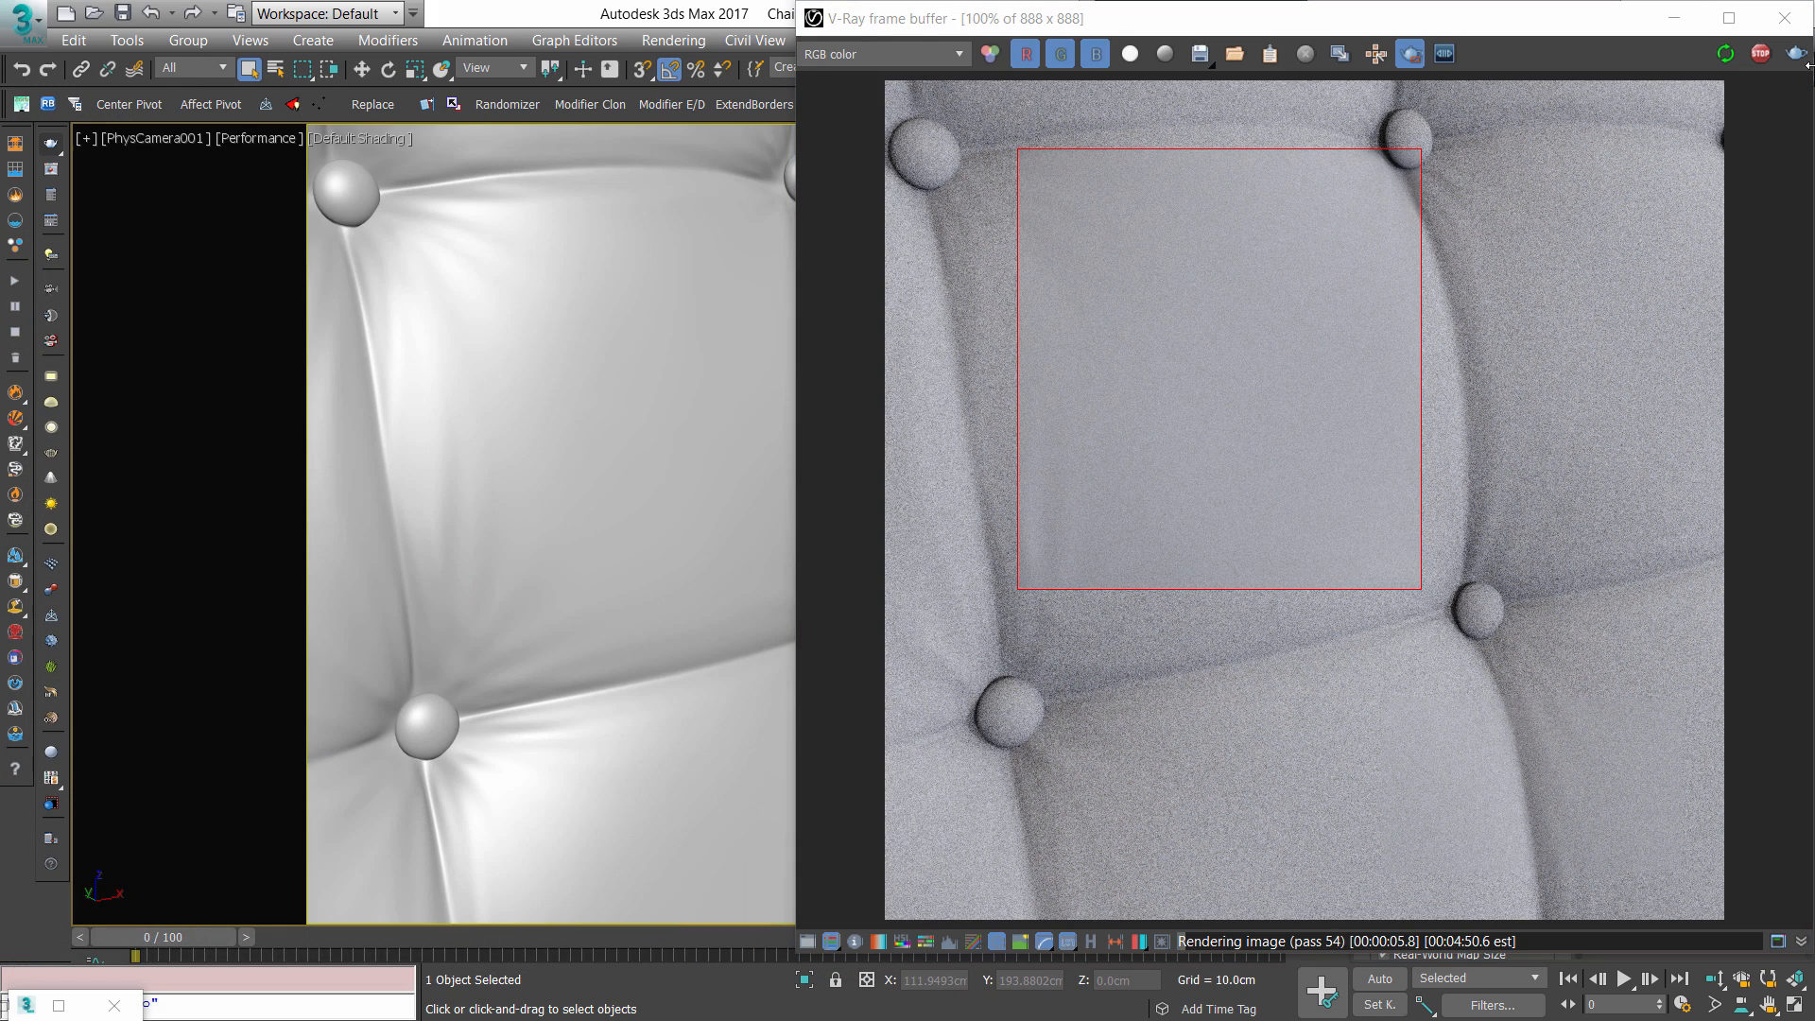
click(1783, 18)
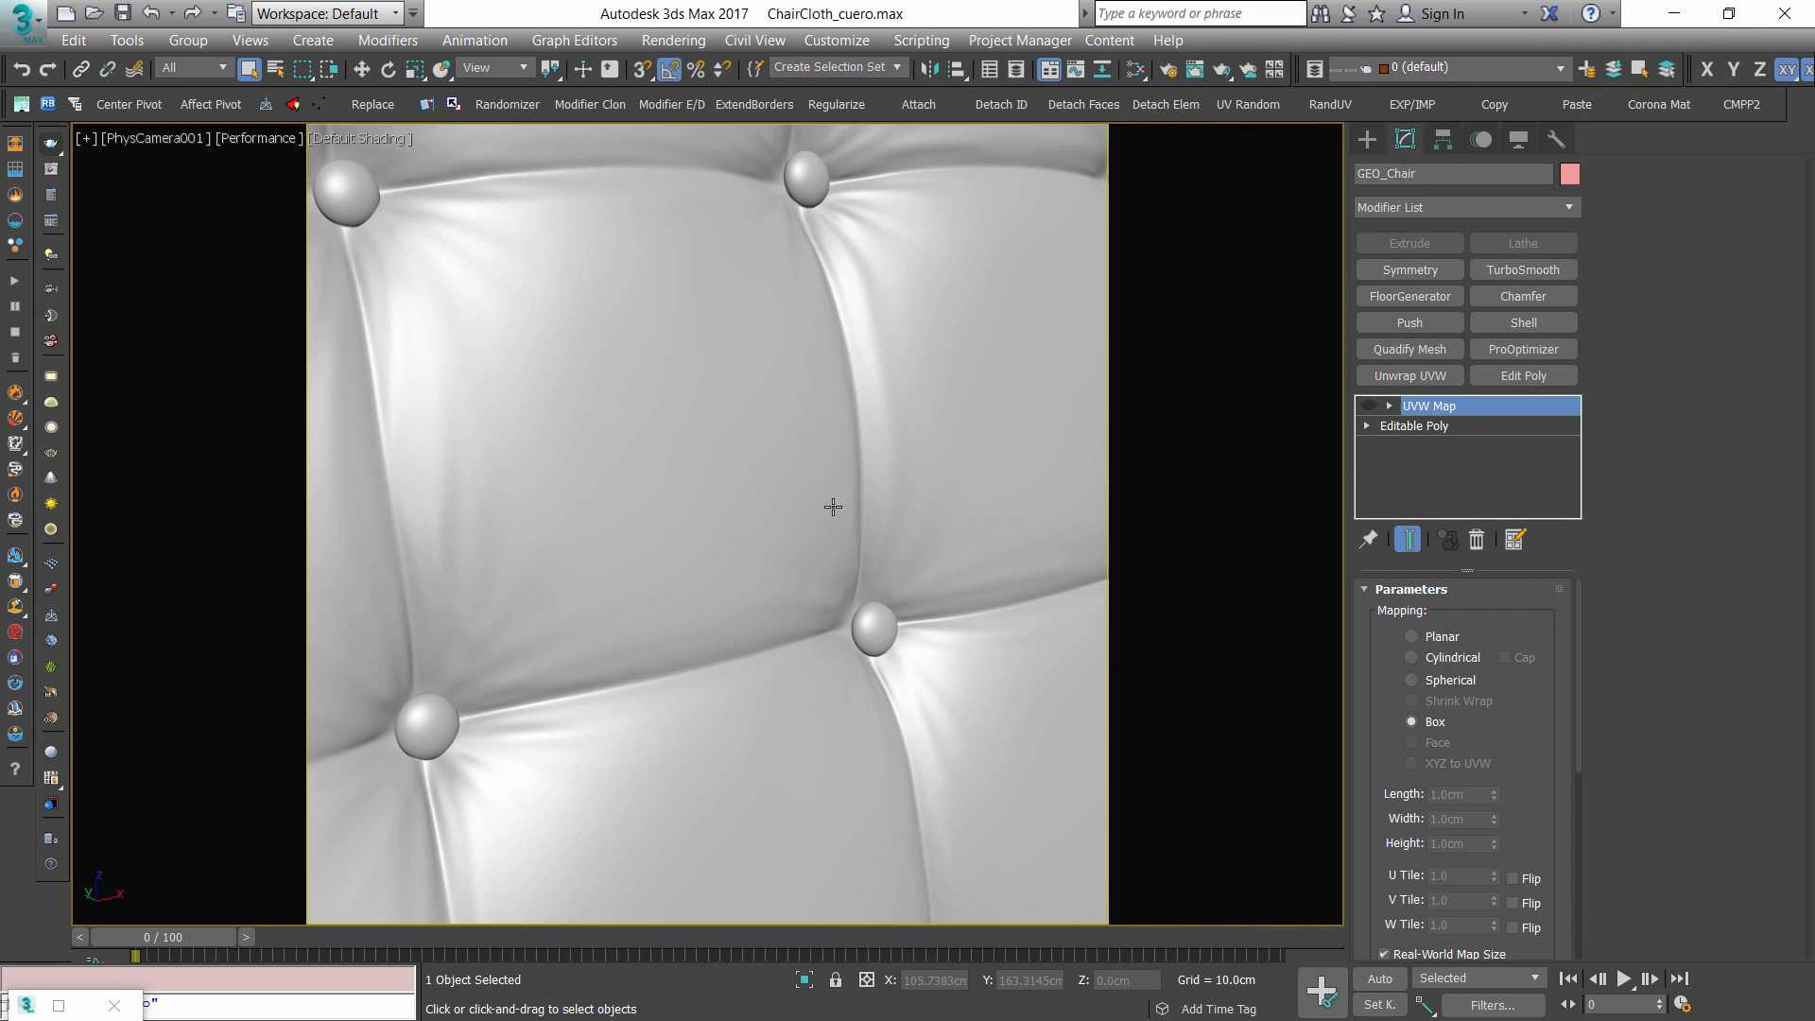
Leave the camera view, orbit around the chair and select the LT_Dome light to examine the lighting setup
key(t)
alt+middle_drag(754, 567, 818, 573)
click(817, 574)
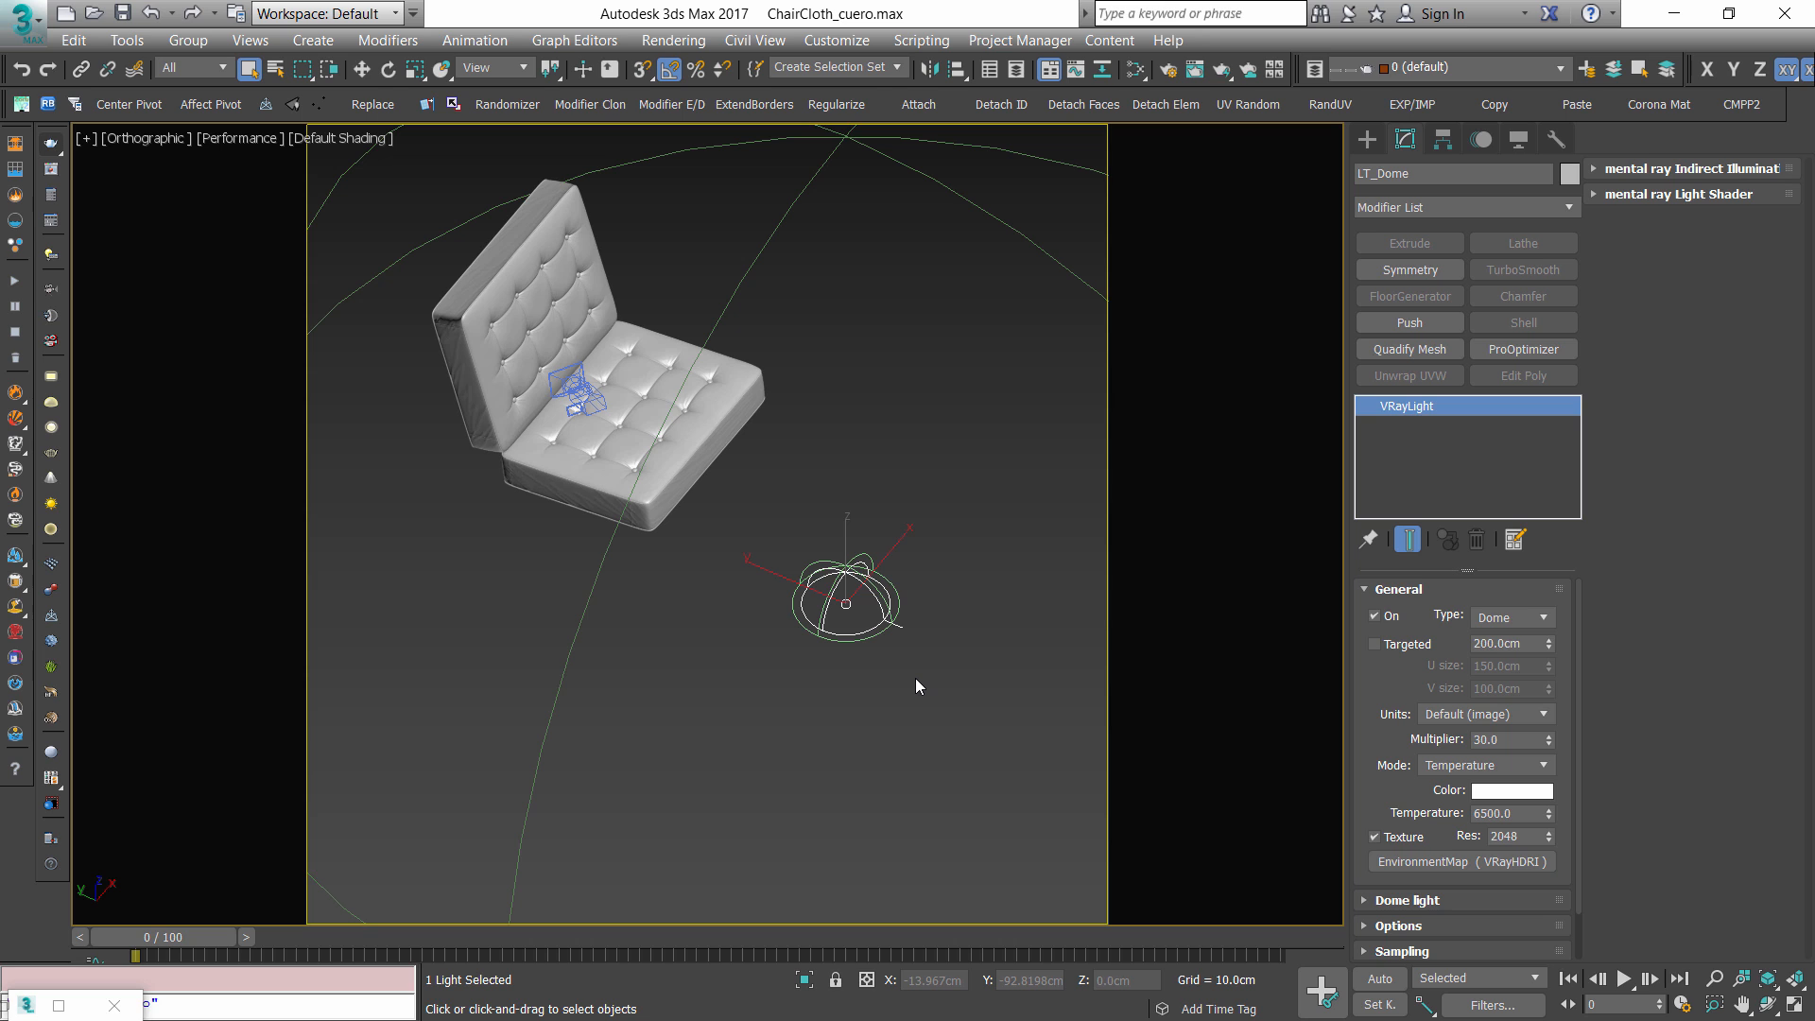
alt+middle_drag(840, 586, 739, 600)
click(947, 817)
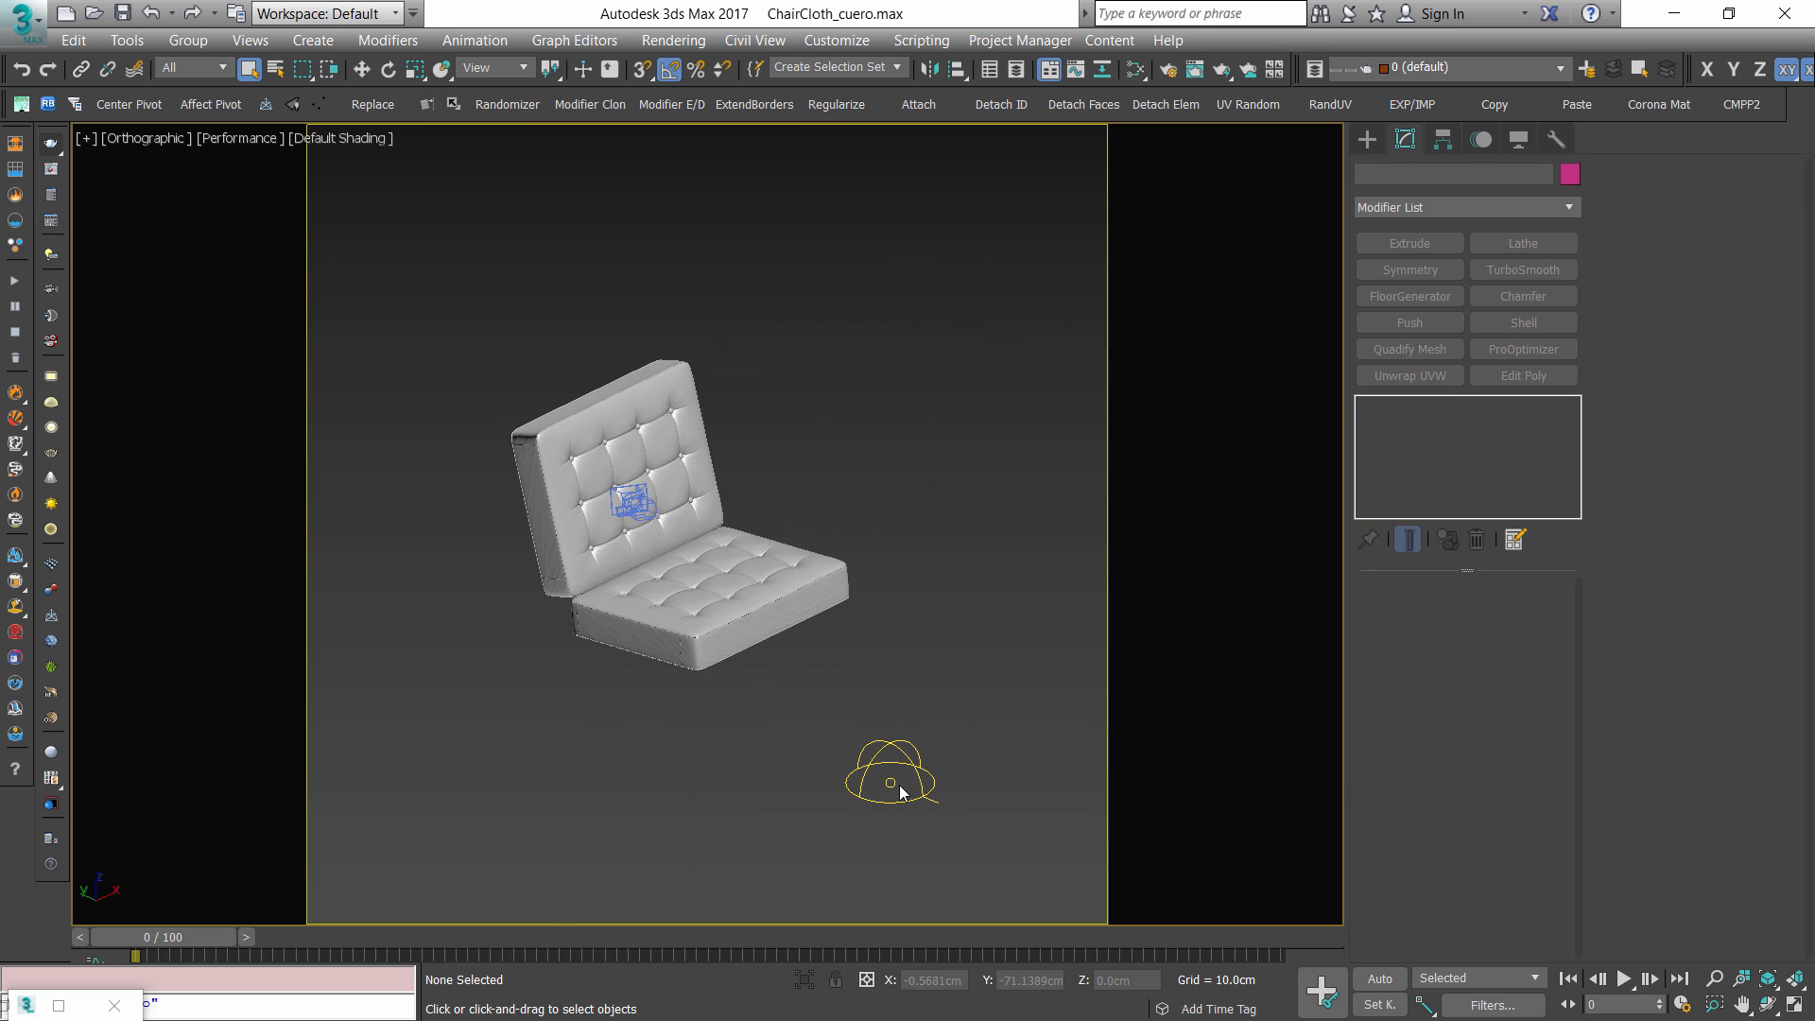
drag(810, 711, 979, 819)
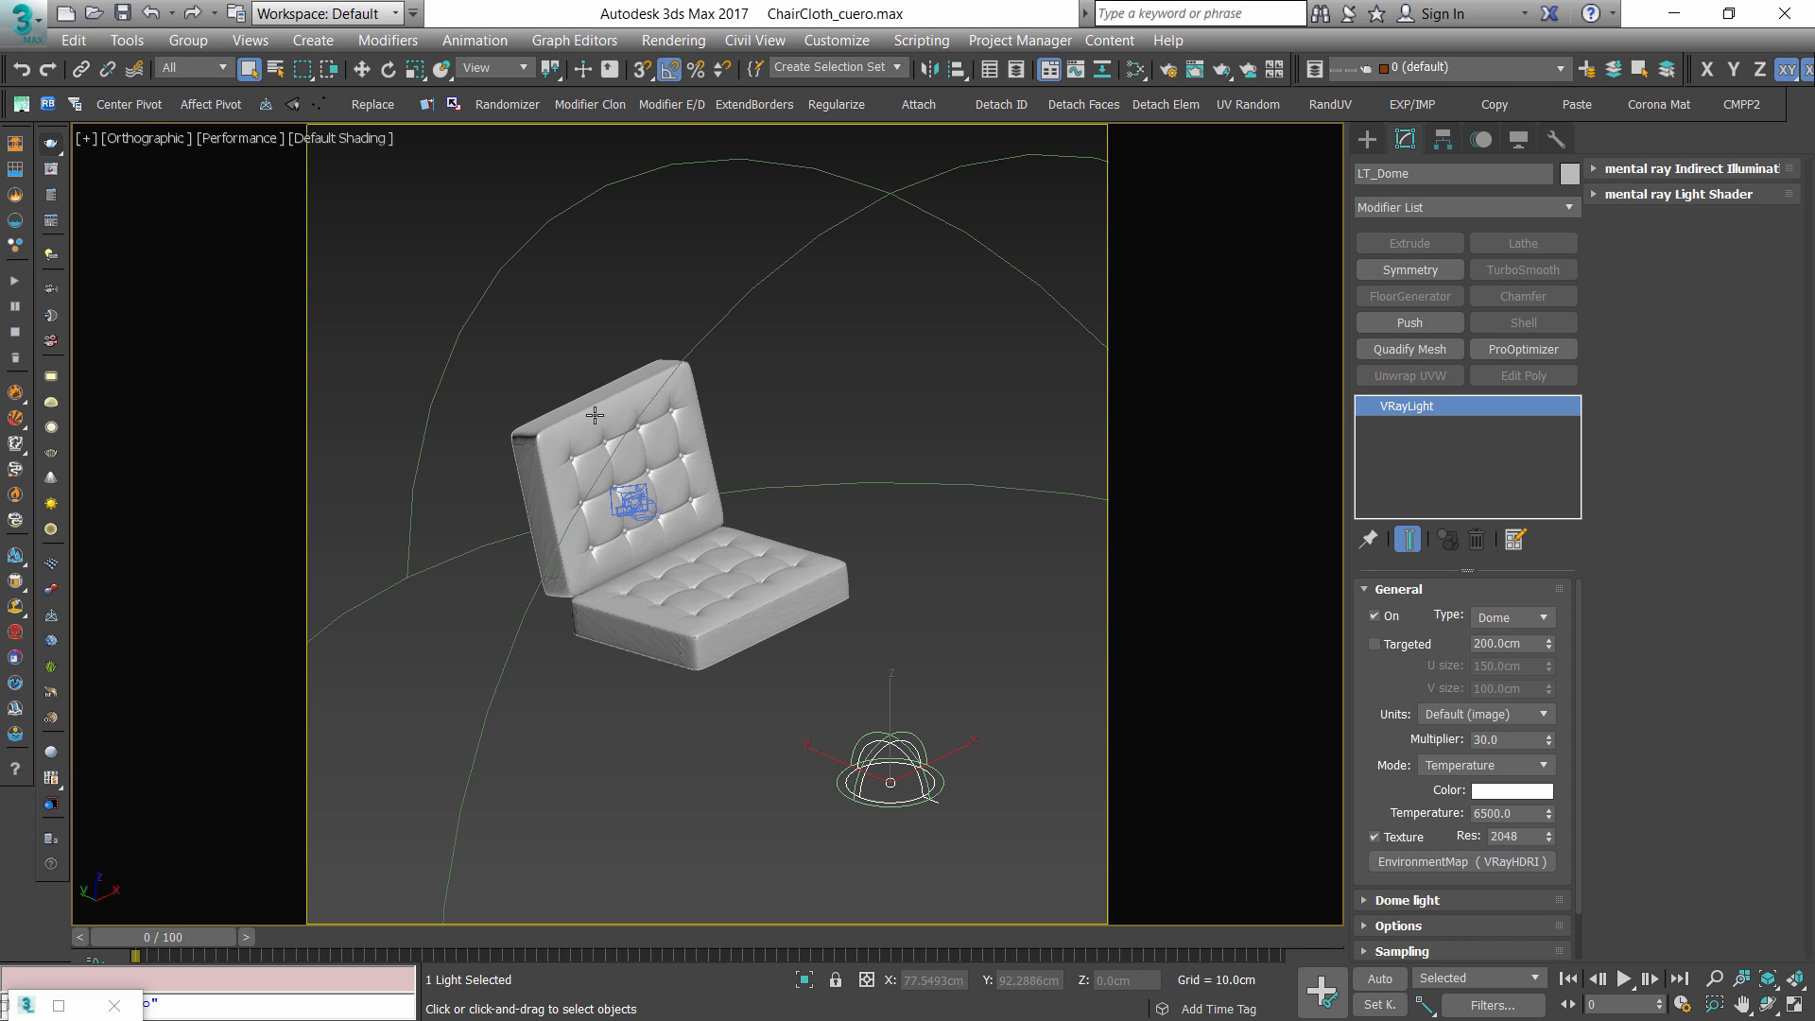
Frame GEO_Chair in the orthographic view and reselect the LT_Dome light to examine how the two are placed
click(668, 540)
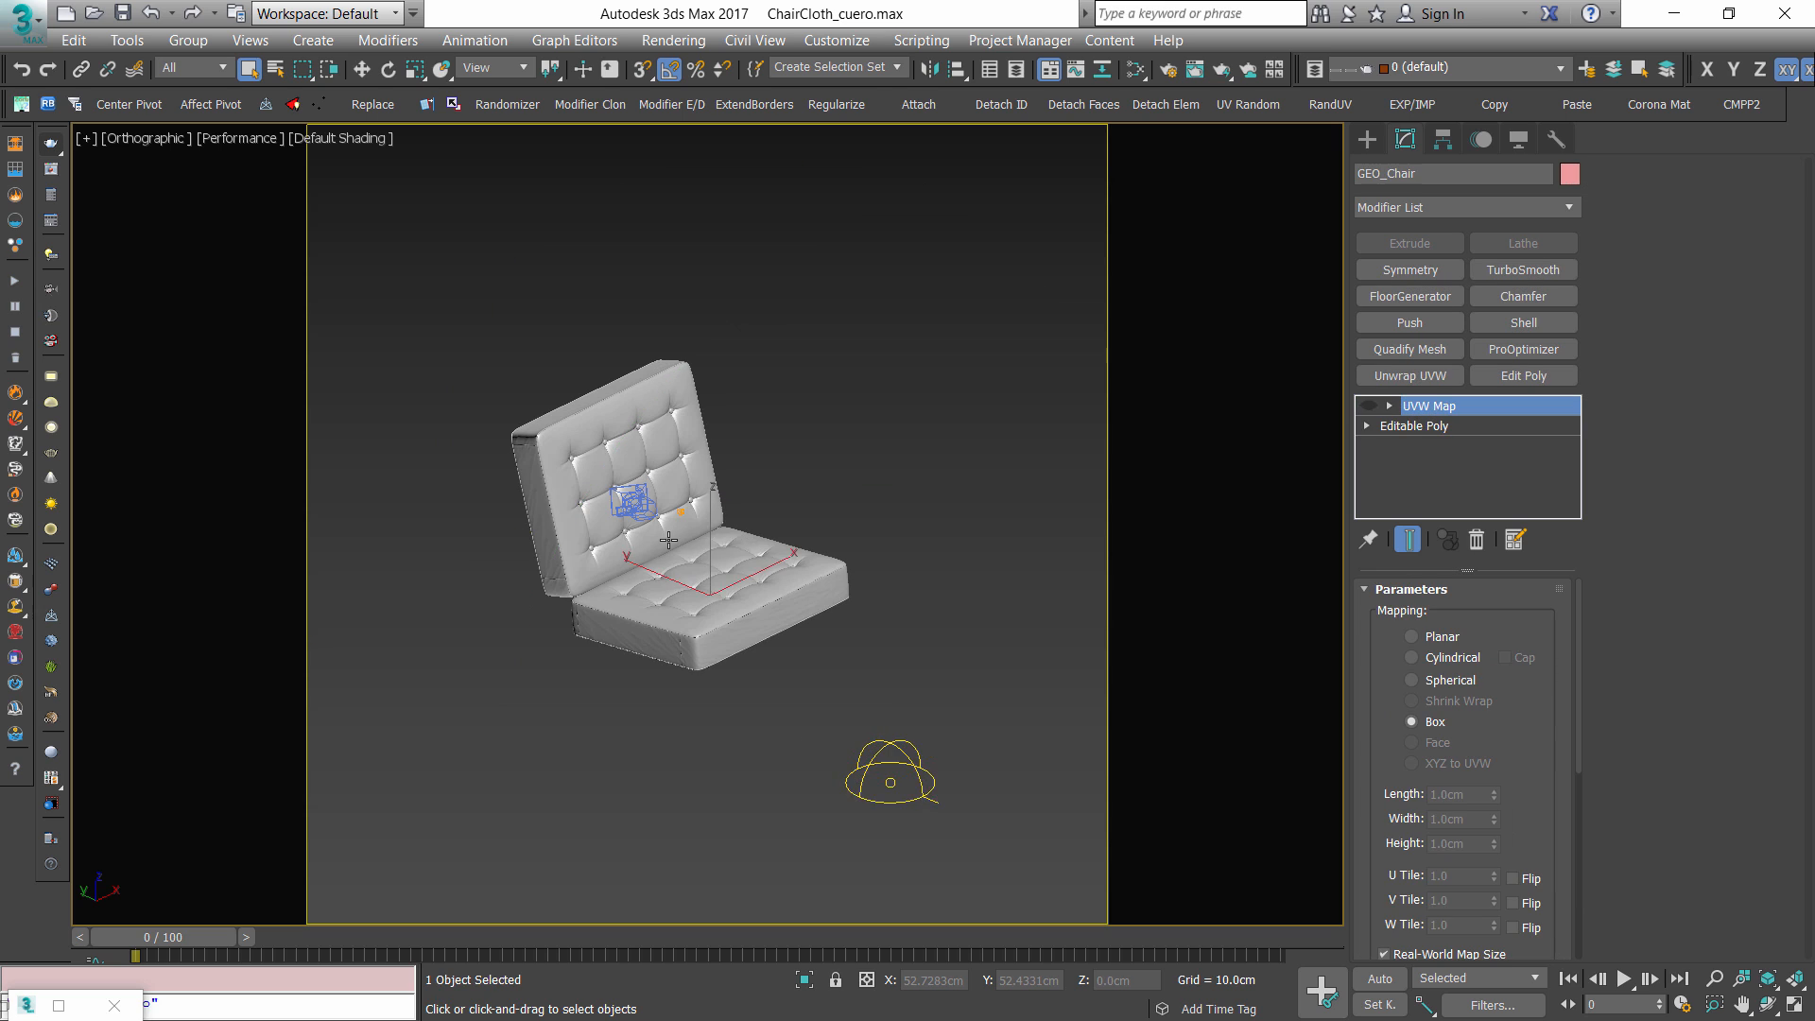
key(z)
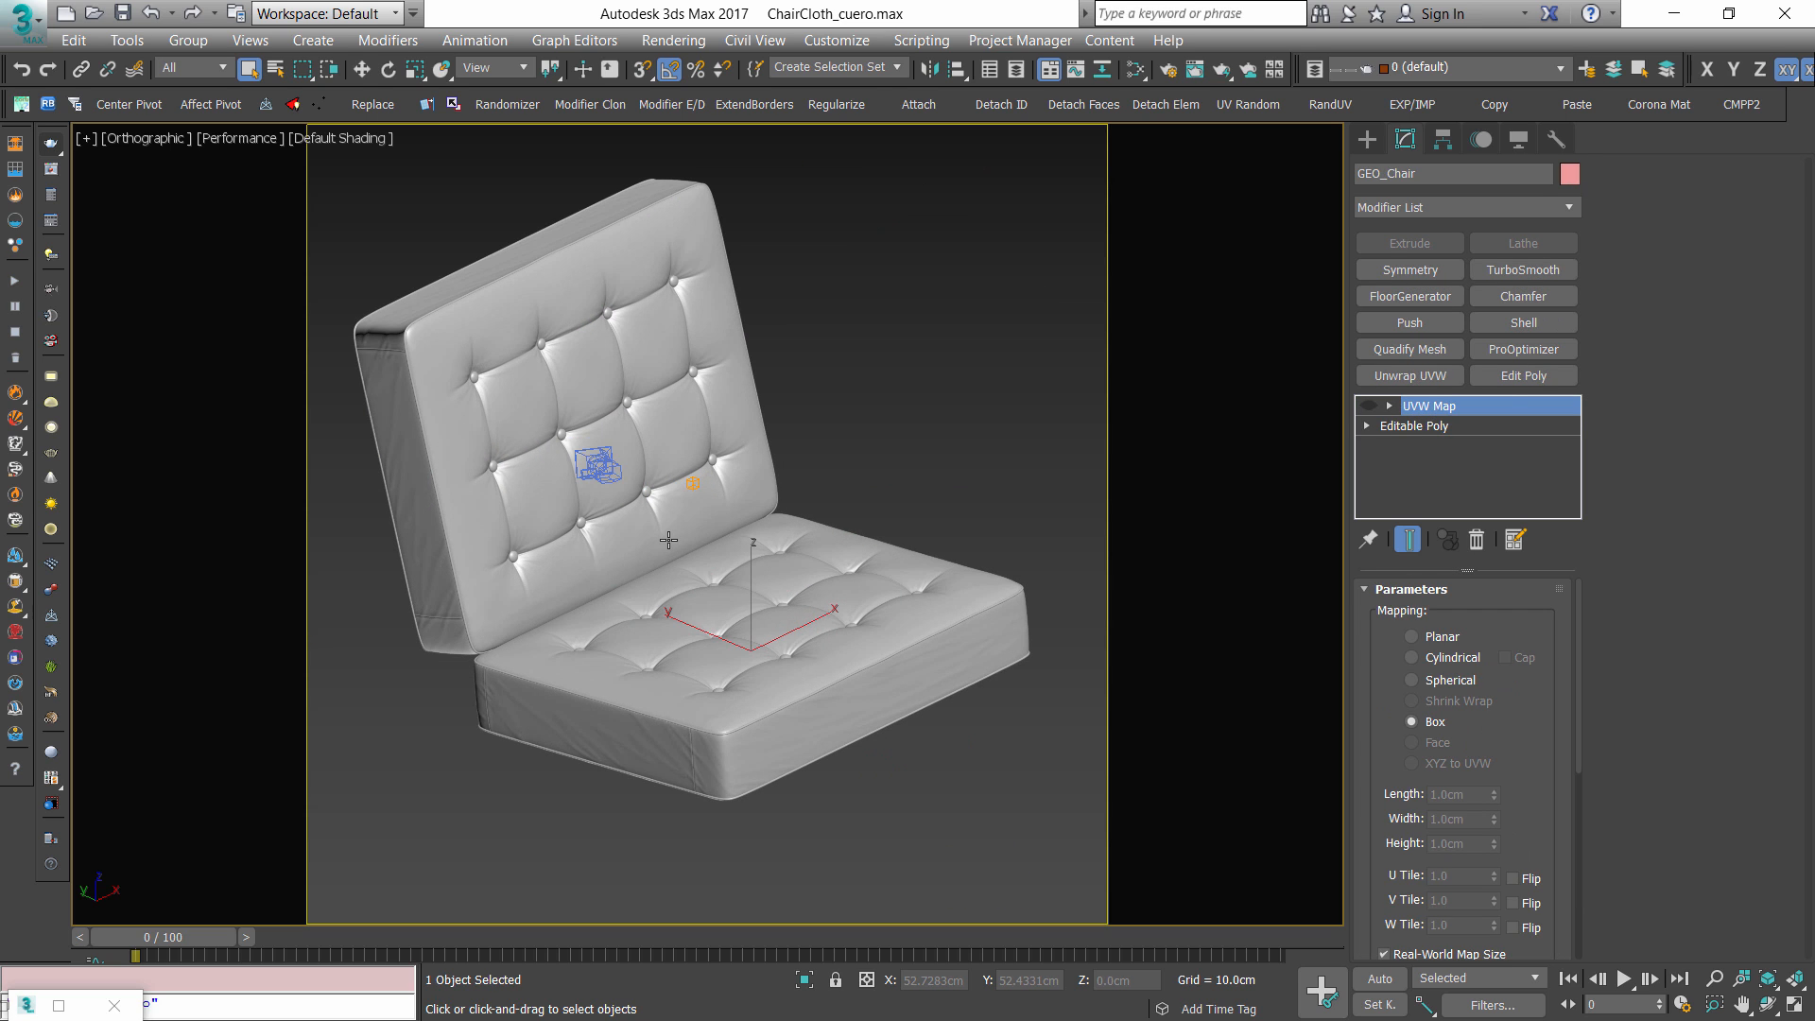
scroll(850, 742, down, 5)
middle_drag(851, 741, 735, 629)
drag(707, 610, 866, 741)
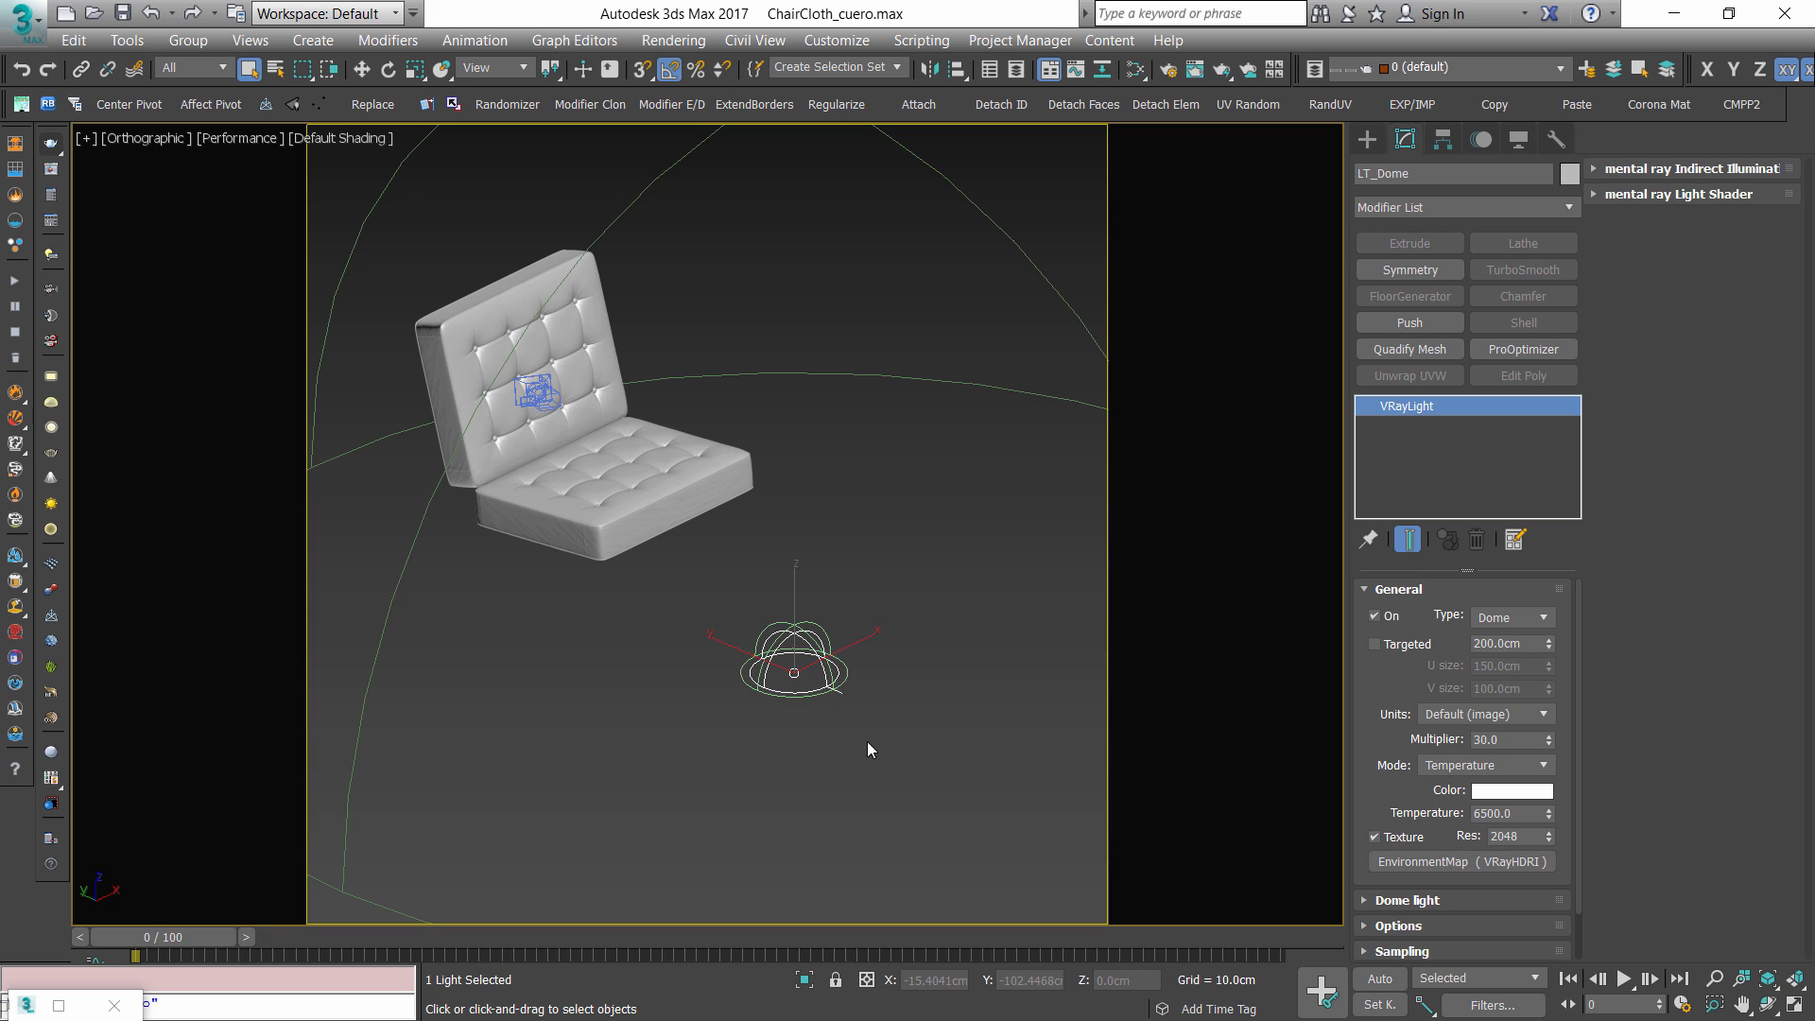
Return to the PhysCamera001 view with GEO_Chair selected, and reopen and resize the V-Ray frame buffer
key(c)
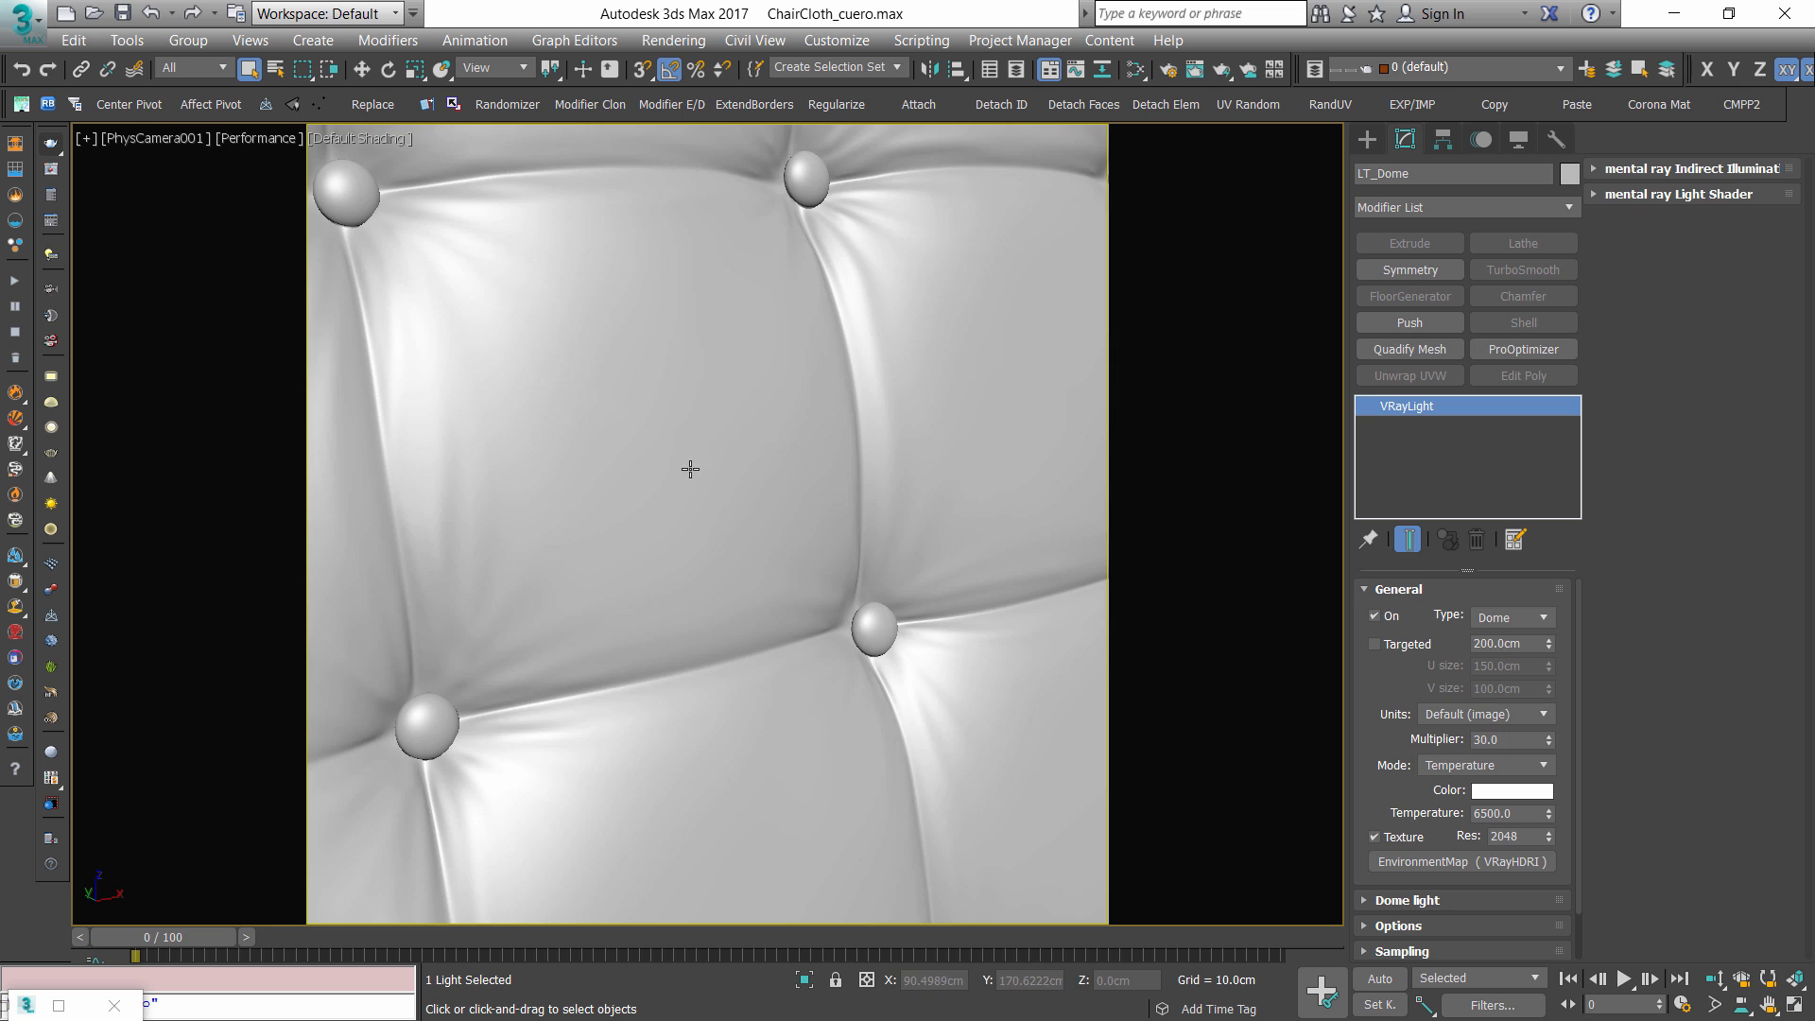
click(690, 468)
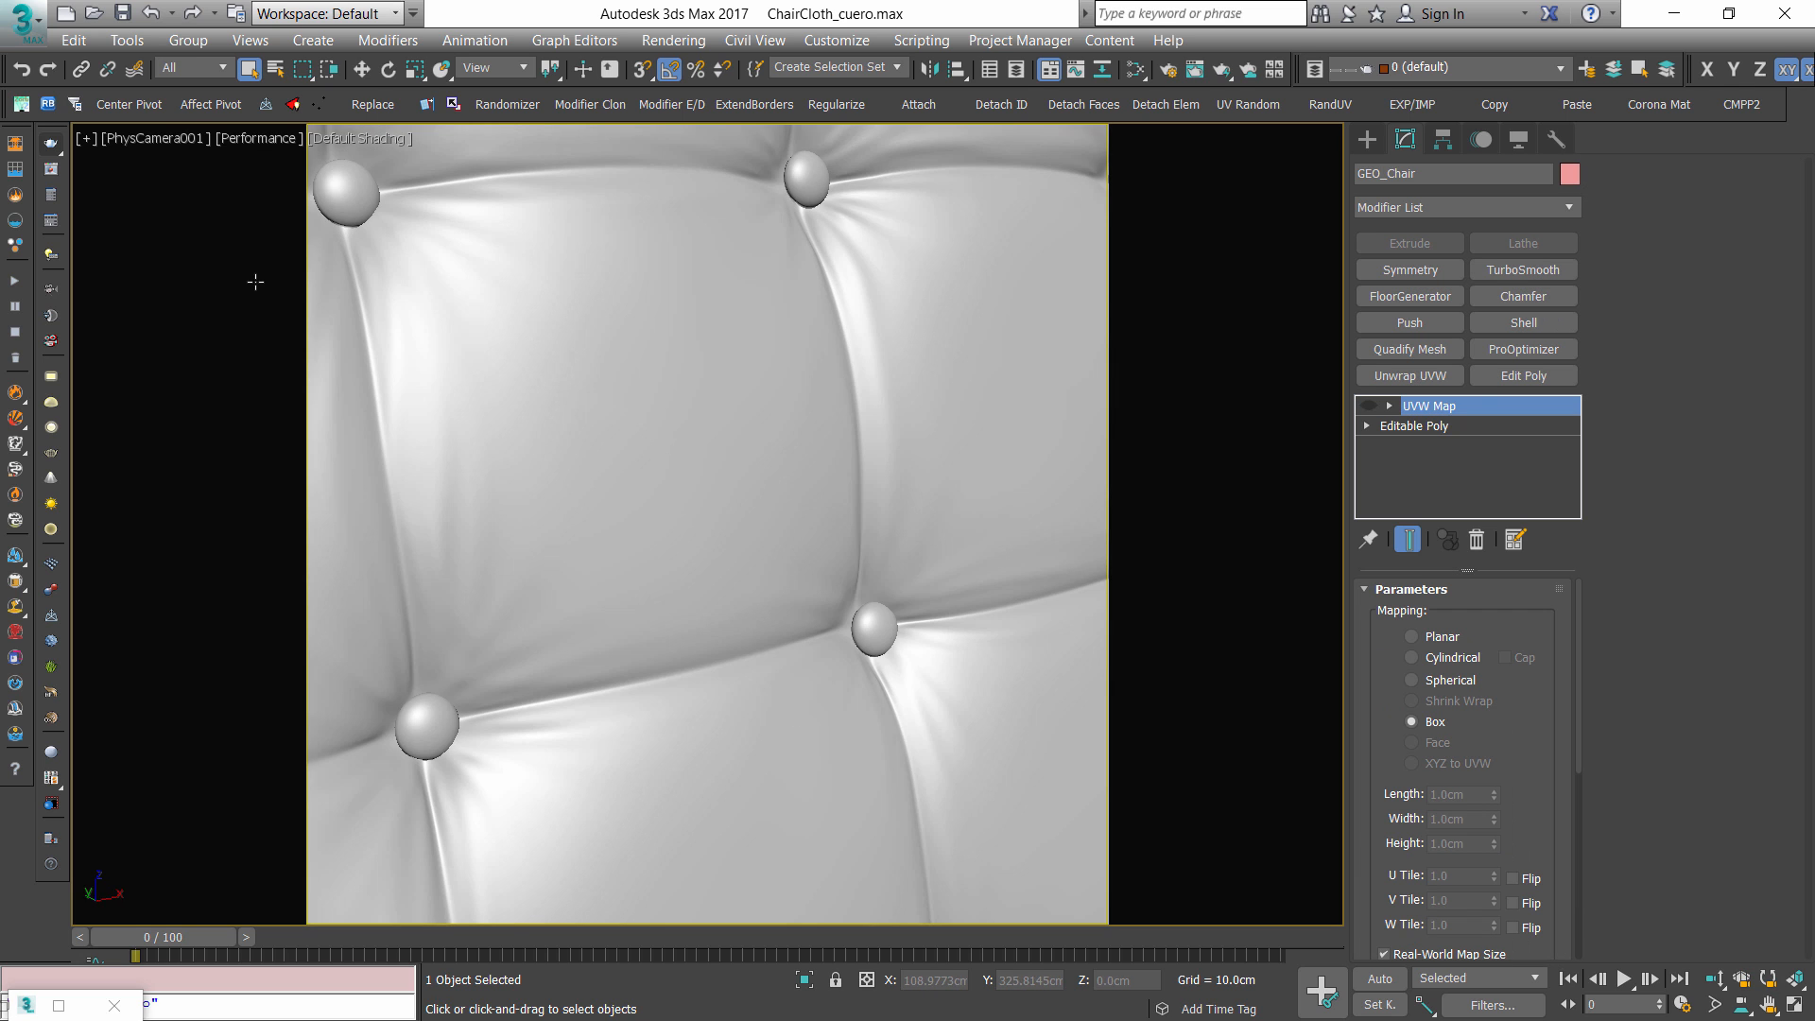
click(50, 169)
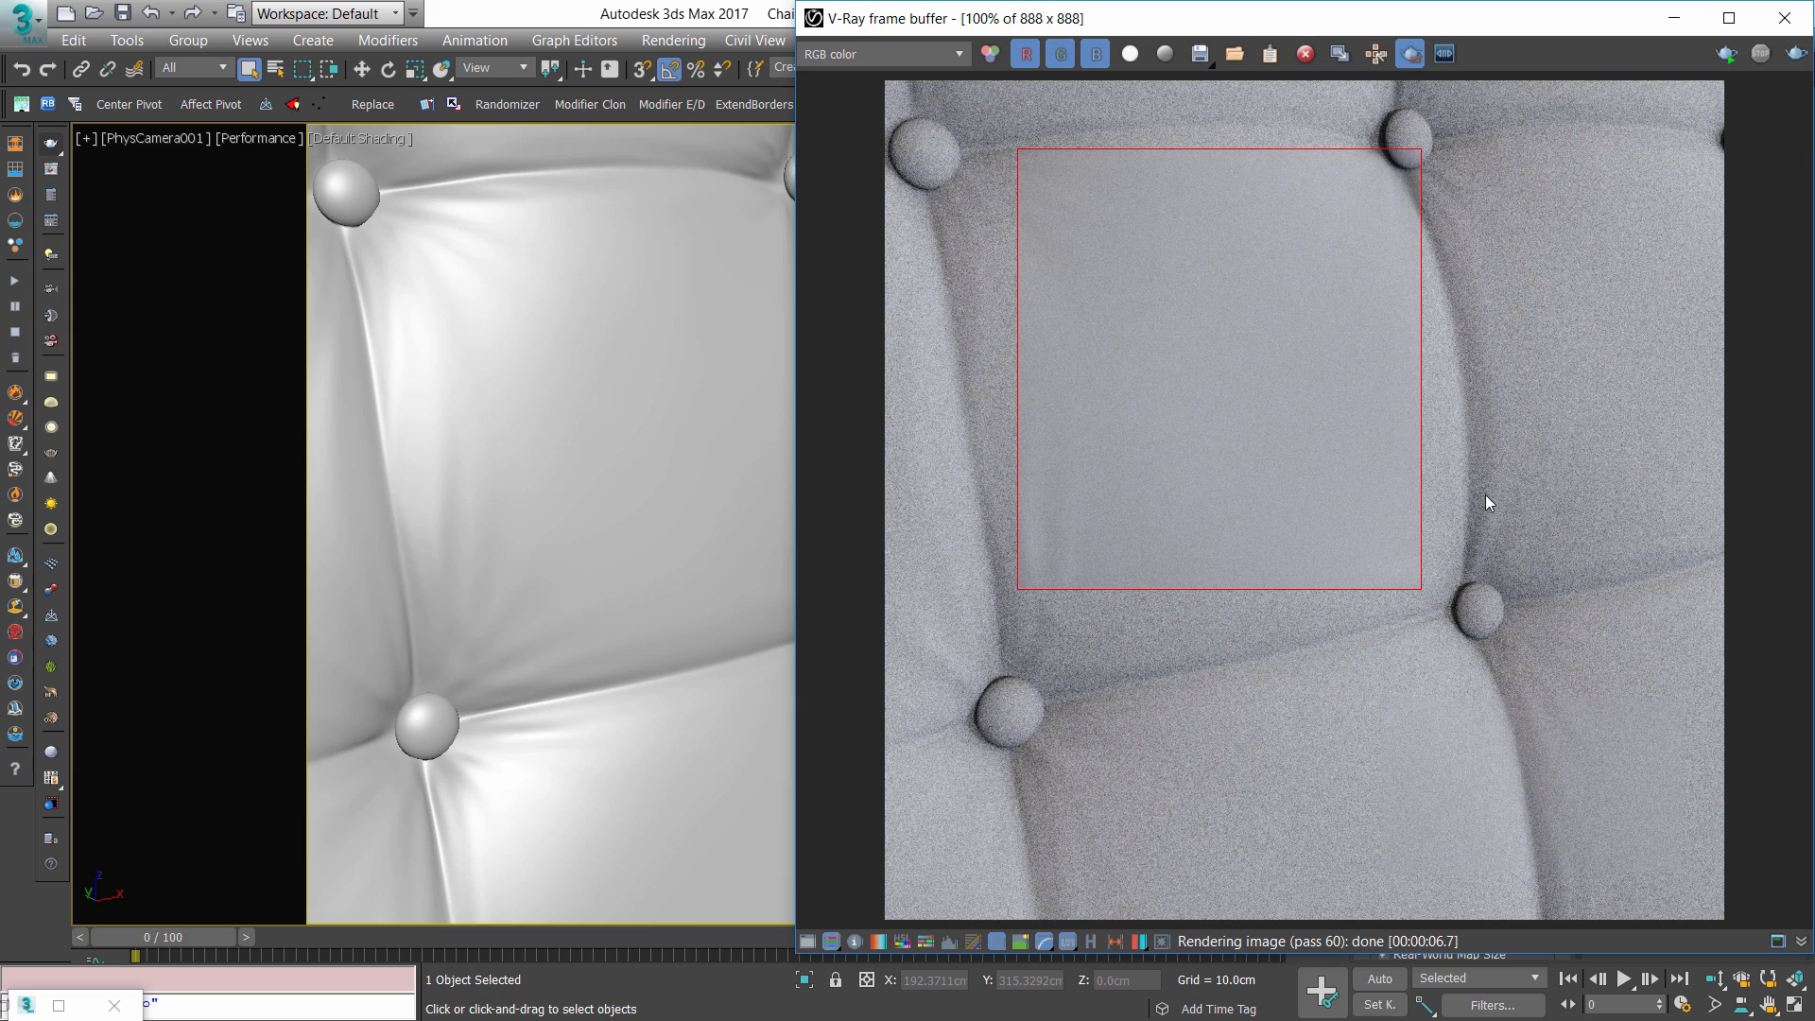
mouse_move(1373, 28)
mouse_down()
mouse_move(1435, 34)
mouse_move(1384, 28)
mouse_up()
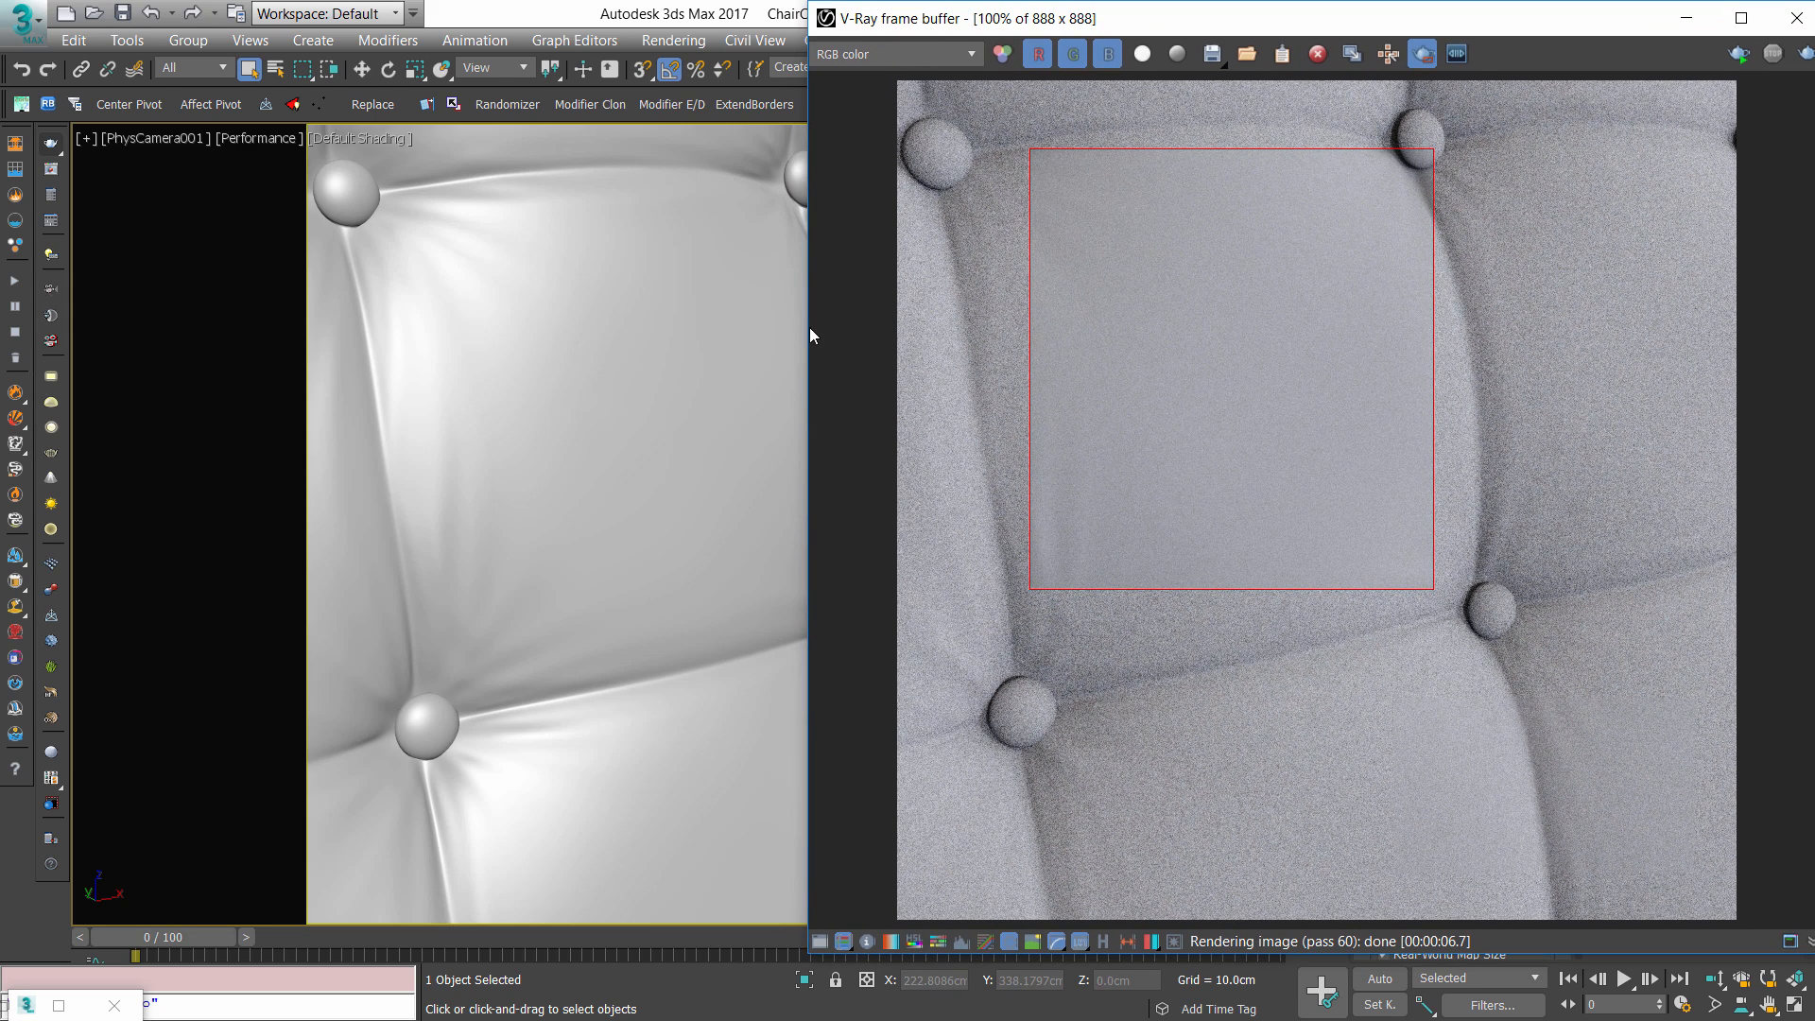
drag(803, 328, 933, 328)
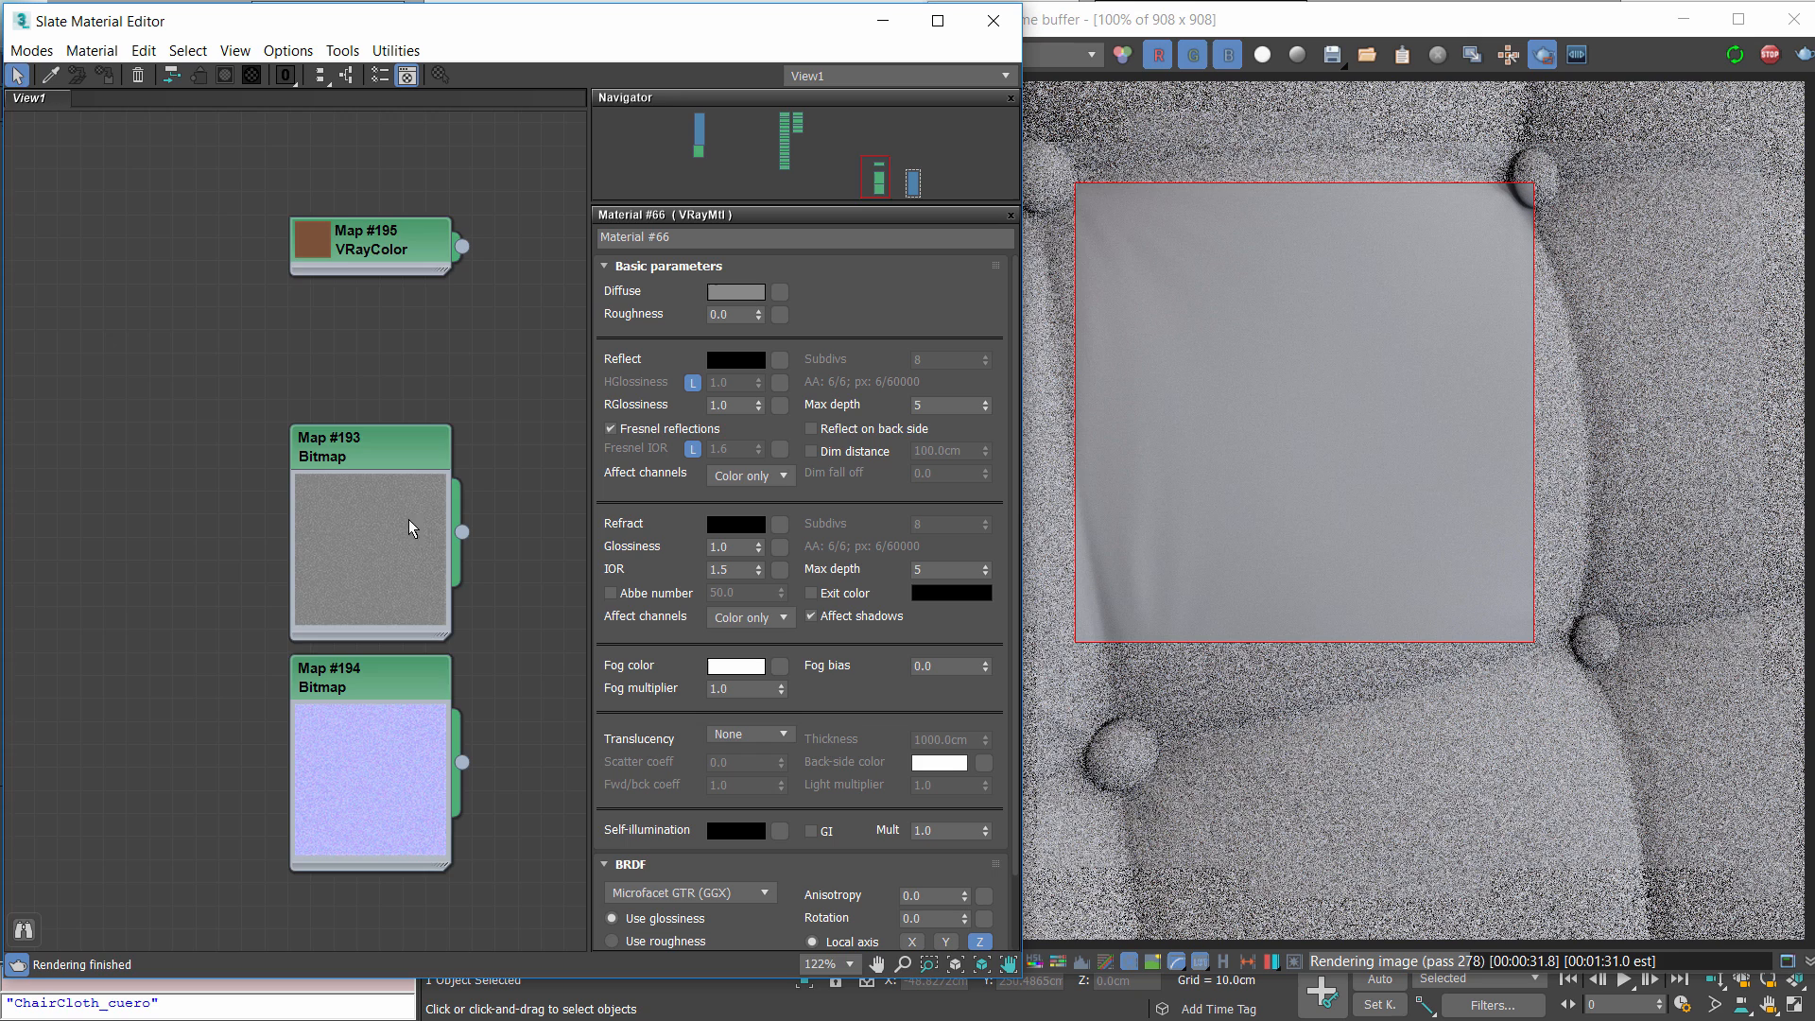
Move the Material #66 node up slightly and connect the Map #195 VRayColor to its Diffuse map slot
middle_drag(510, 579, 299, 565)
scroll(301, 565, down, 3)
middle_drag(397, 527, 164, 513)
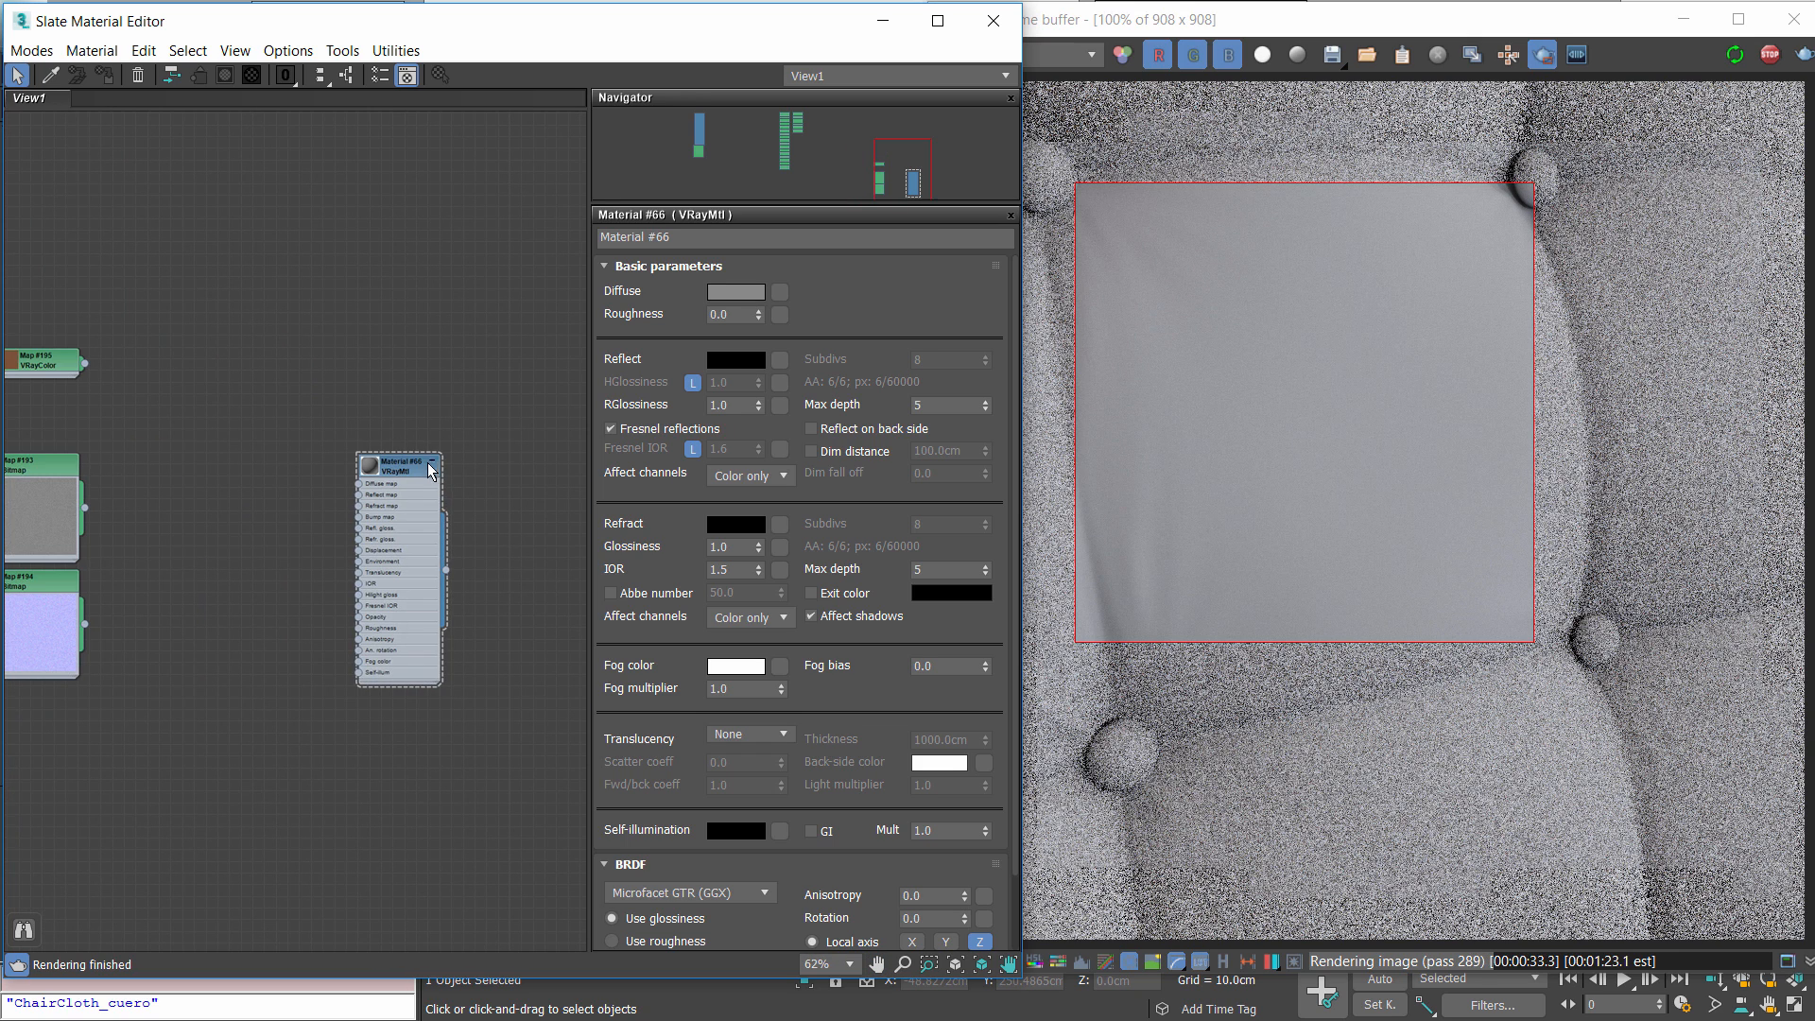
drag(426, 463, 437, 415)
scroll(240, 438, up, 1)
middle_drag(240, 439, 301, 435)
drag(112, 337, 468, 430)
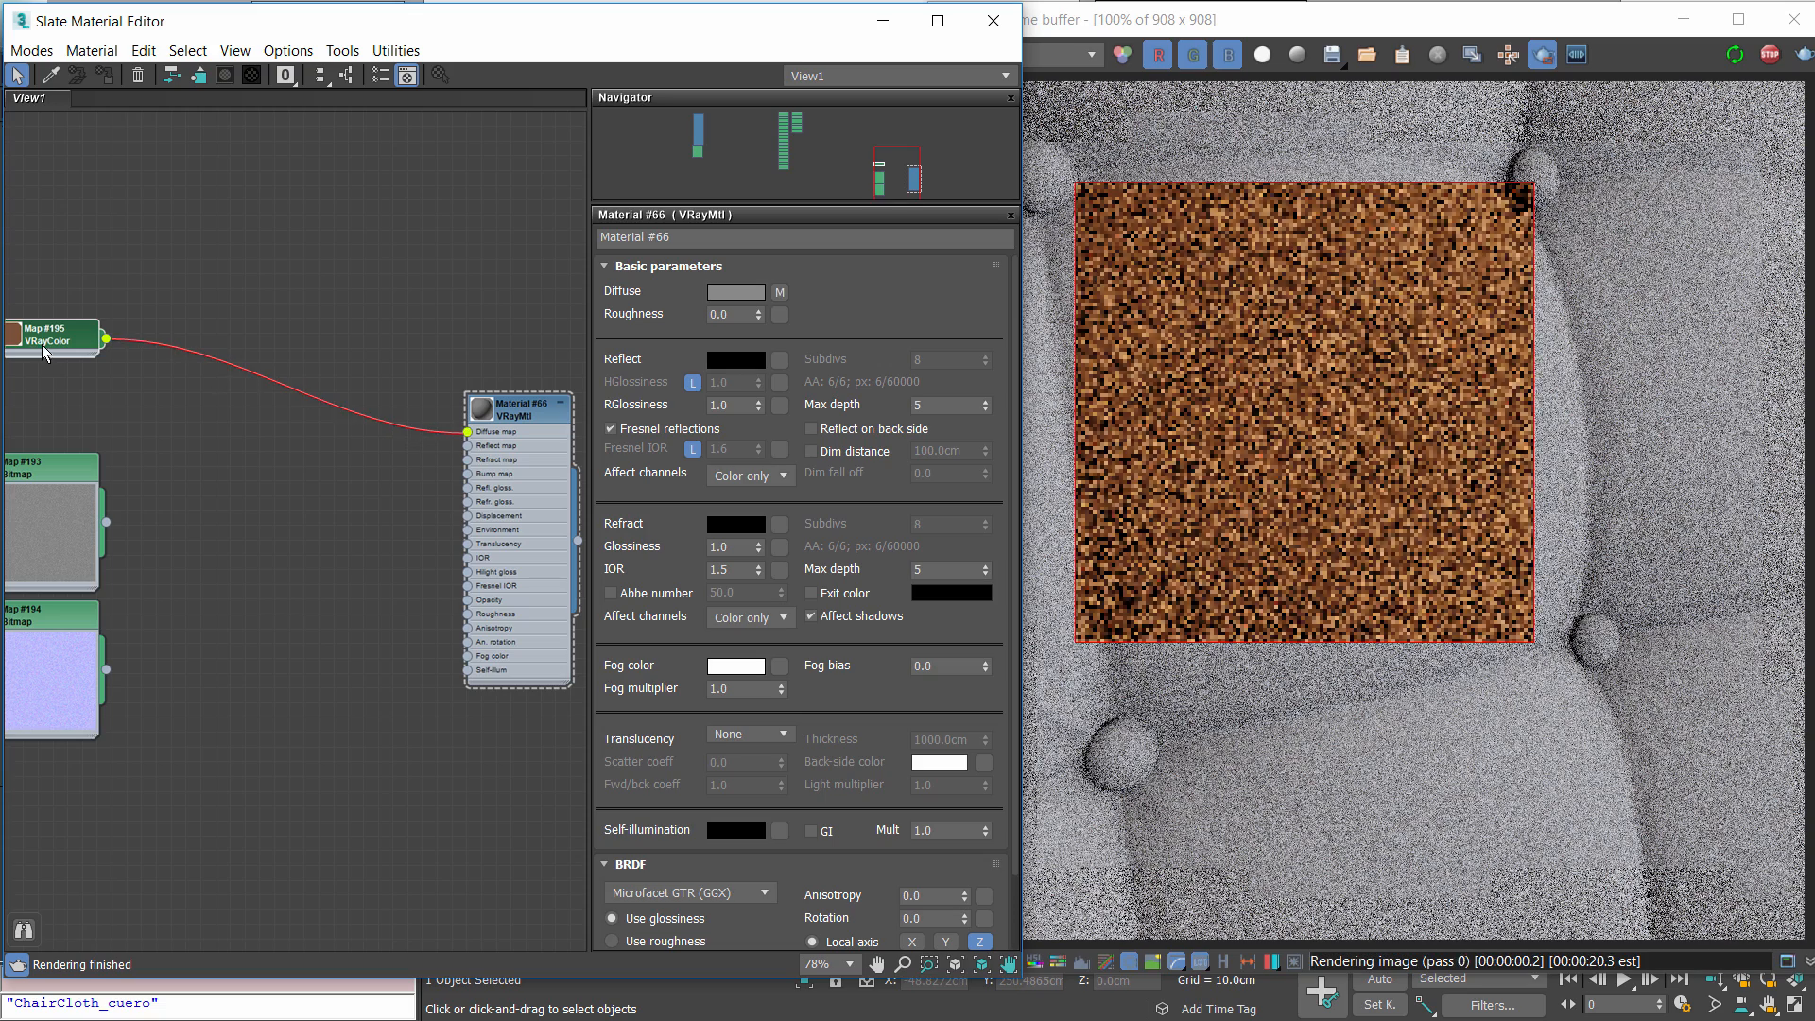
Open the Map #195 VRayColor parameters, enlarge the node's color preview and move the node up above the bitmaps
double_click(41, 344)
middle_drag(77, 377, 184, 359)
scroll(183, 359, up, 1)
double_click(110, 323)
drag(182, 316, 182, 193)
Move the Map #194 normal map node slightly down, away from the Map #193 bitmap
middle_drag(448, 462, 386, 479)
scroll(378, 510, down, 2)
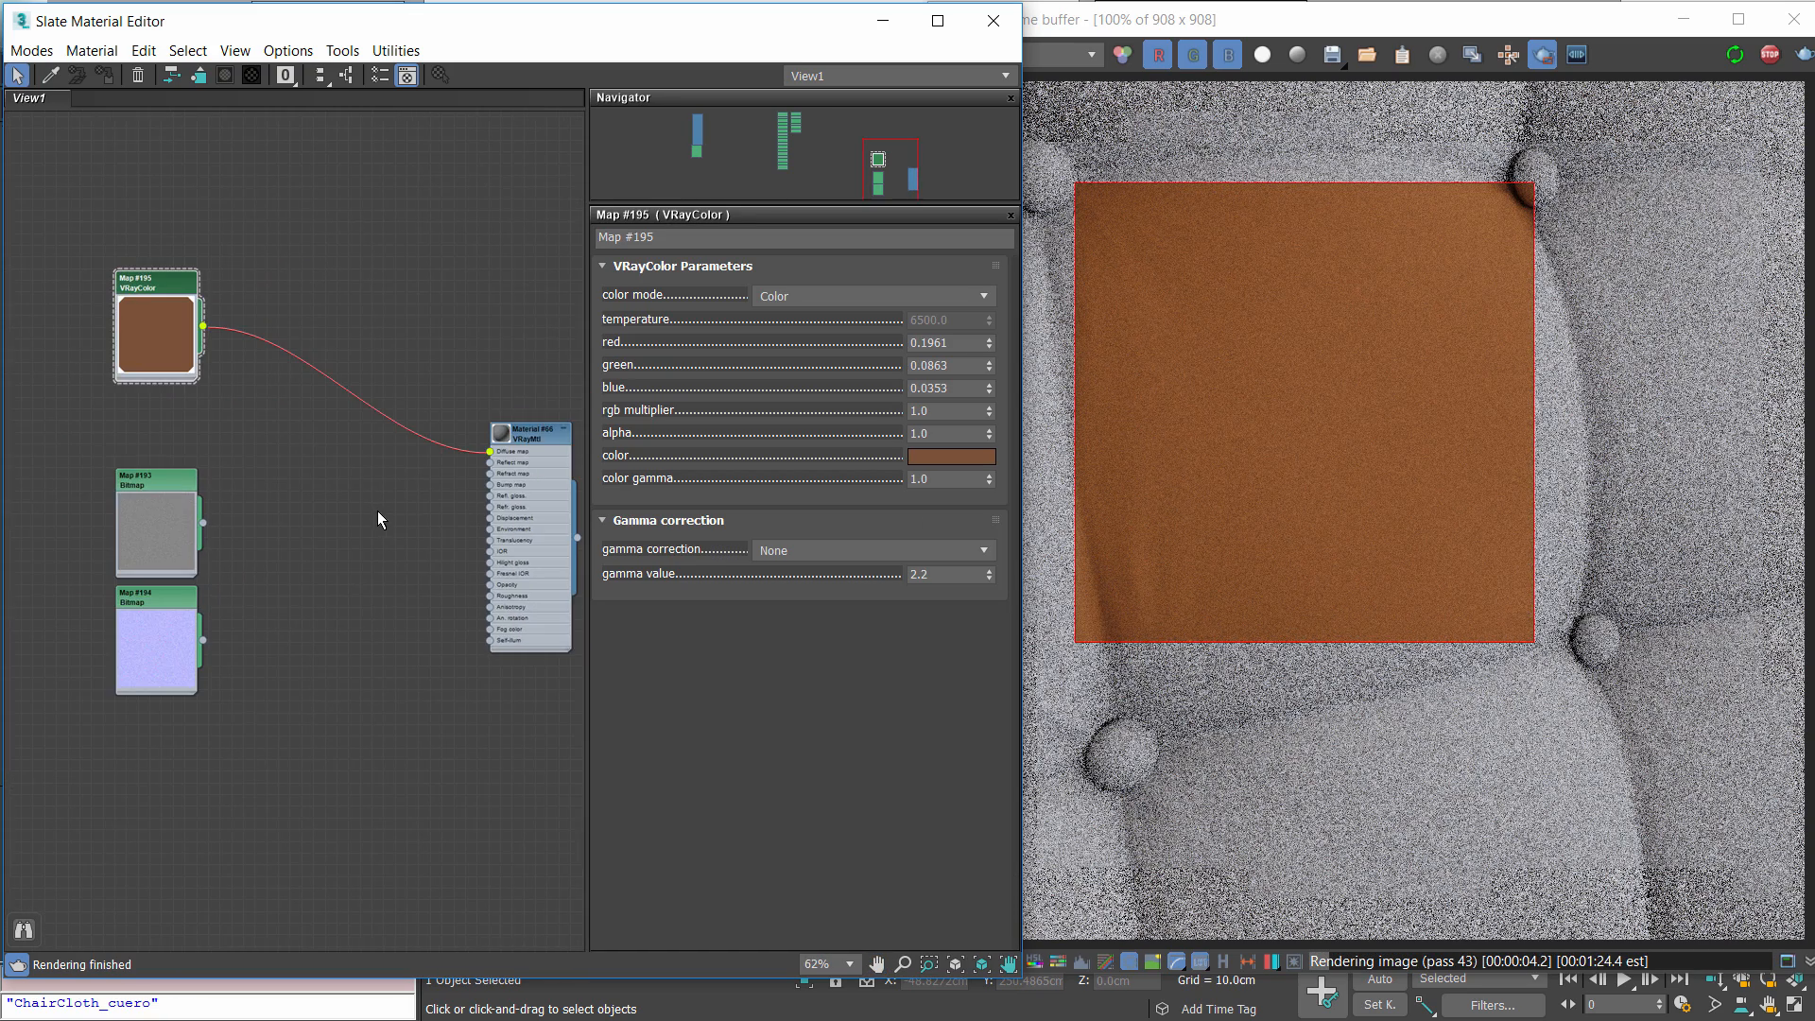
scroll(394, 525, down, 1)
scroll(425, 519, up, 1)
middle_drag(428, 551, 391, 536)
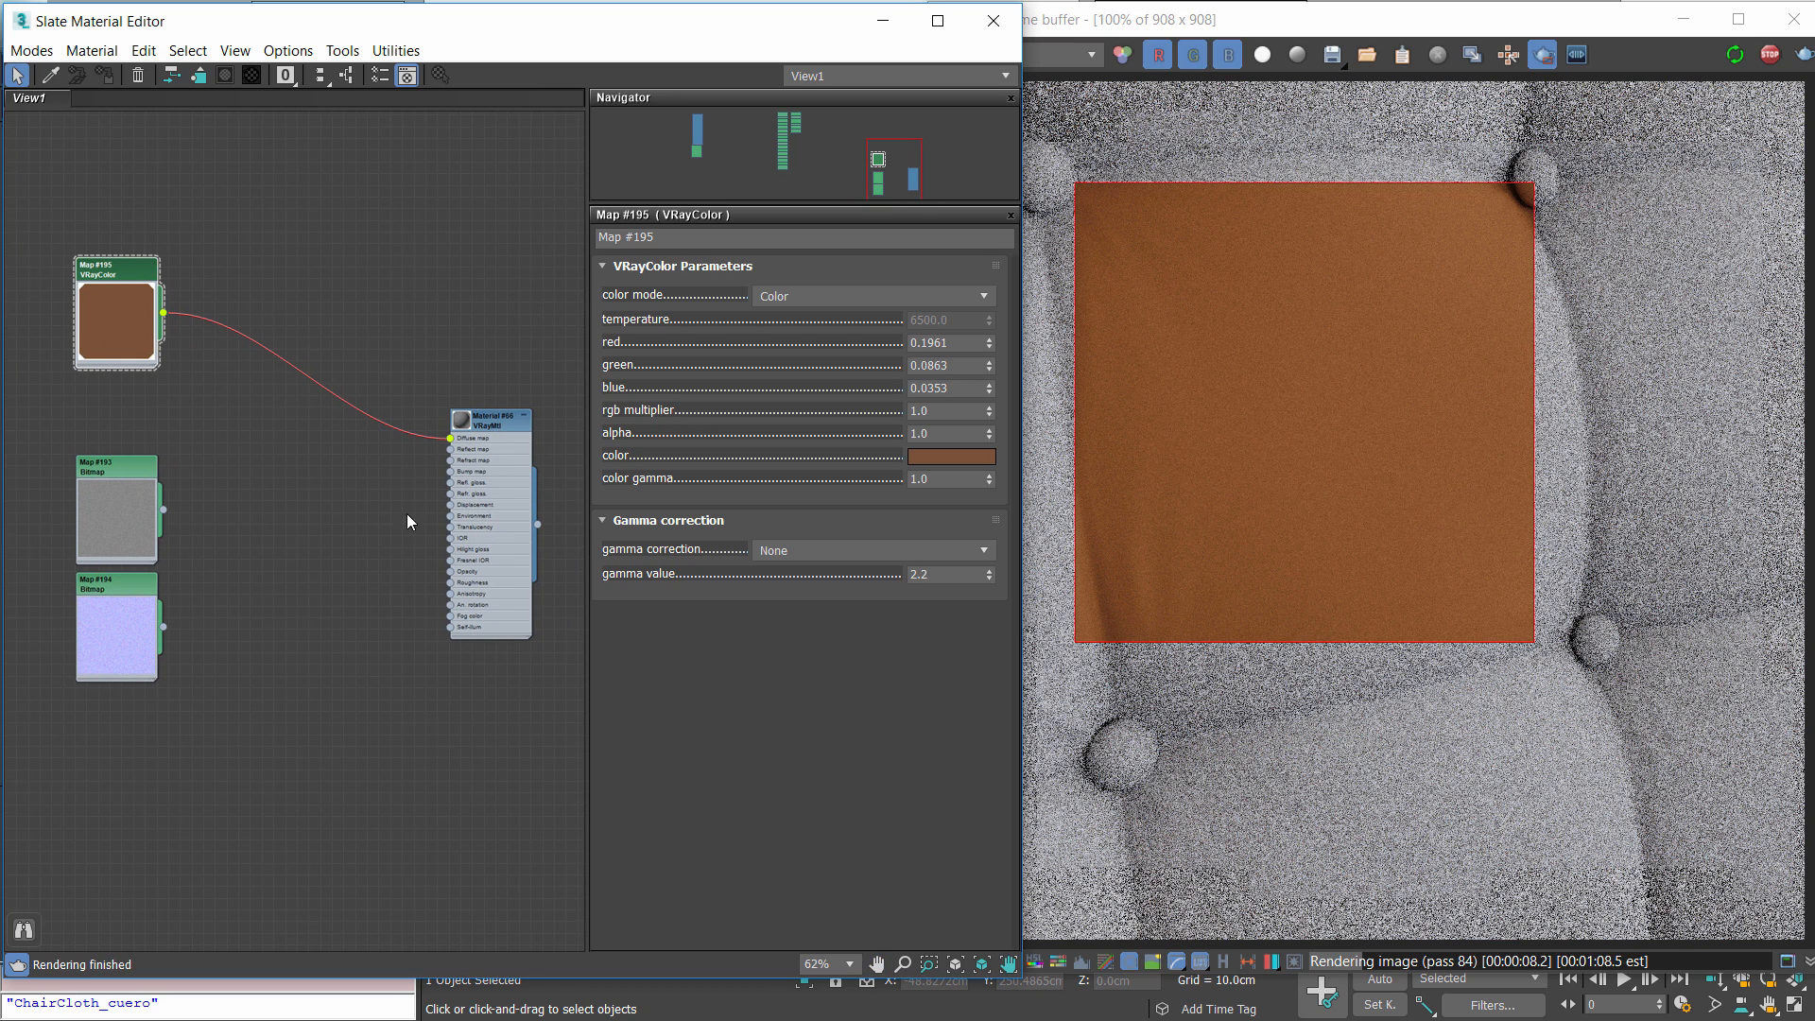
scroll(227, 595, up, 2)
drag(71, 582, 84, 608)
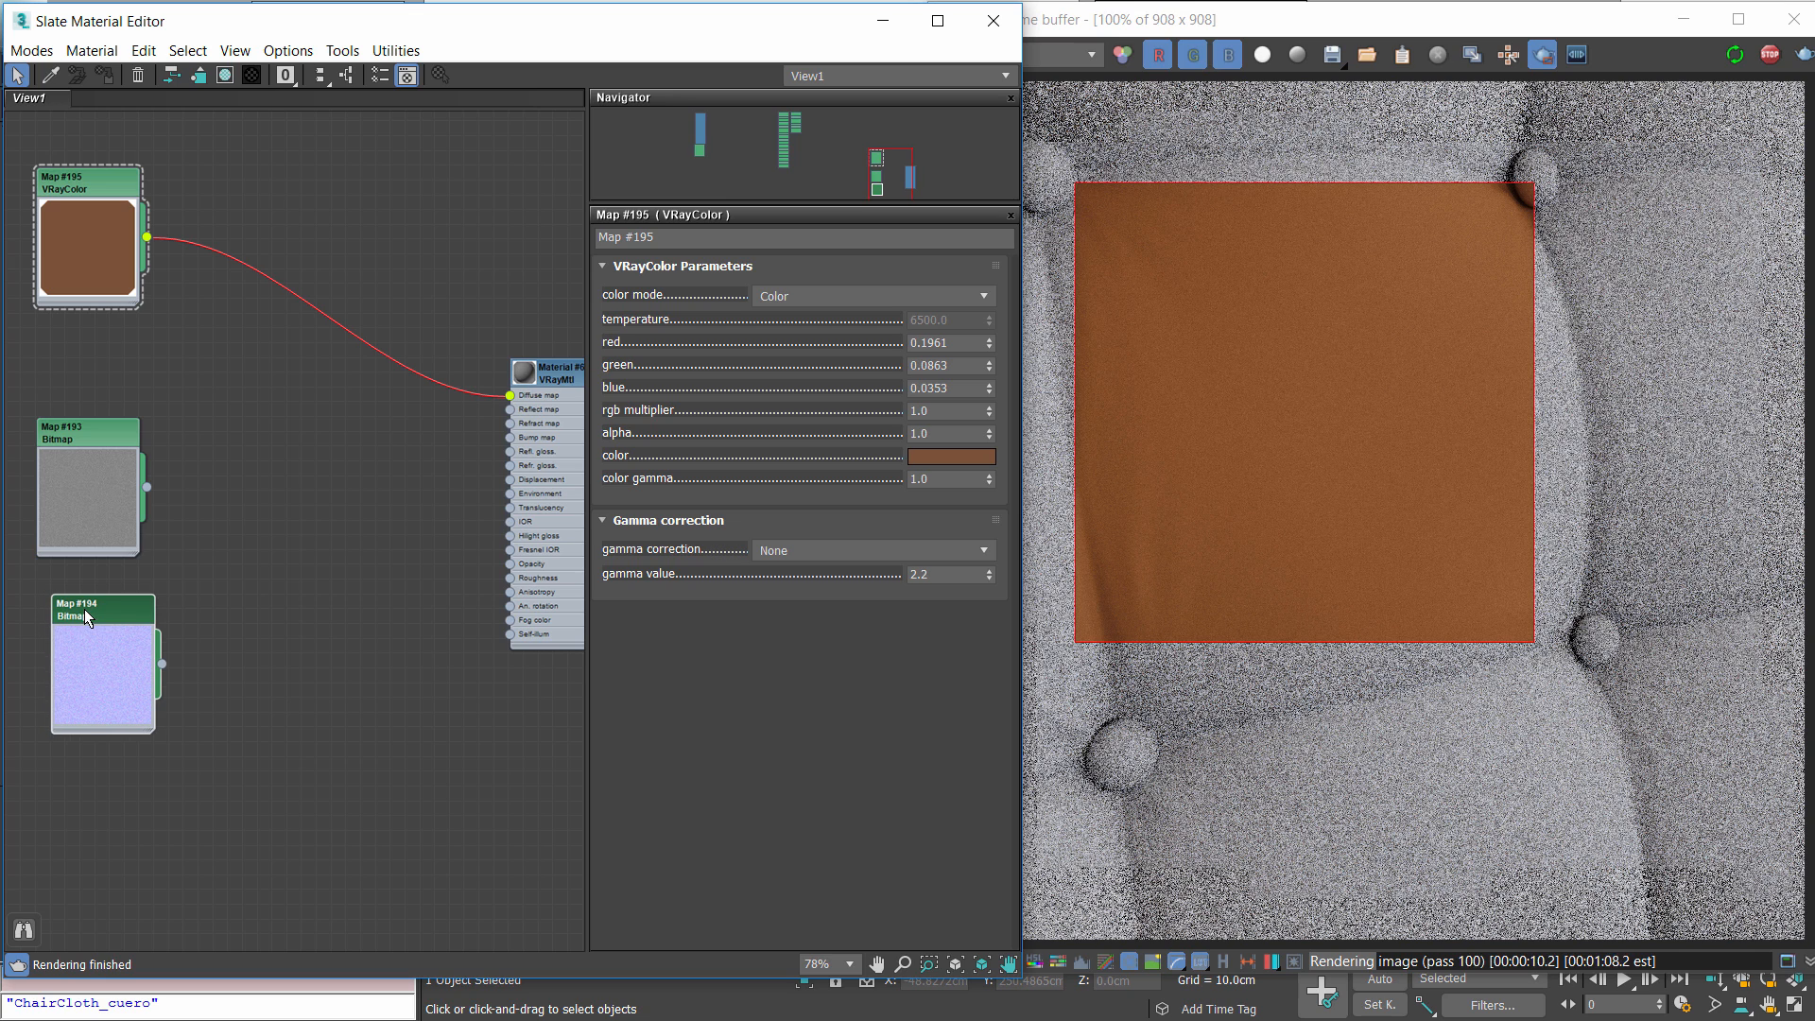
Set the RGlossiness of the Material #66 VRayMtl to 0.7
middle_drag(339, 506, 295, 502)
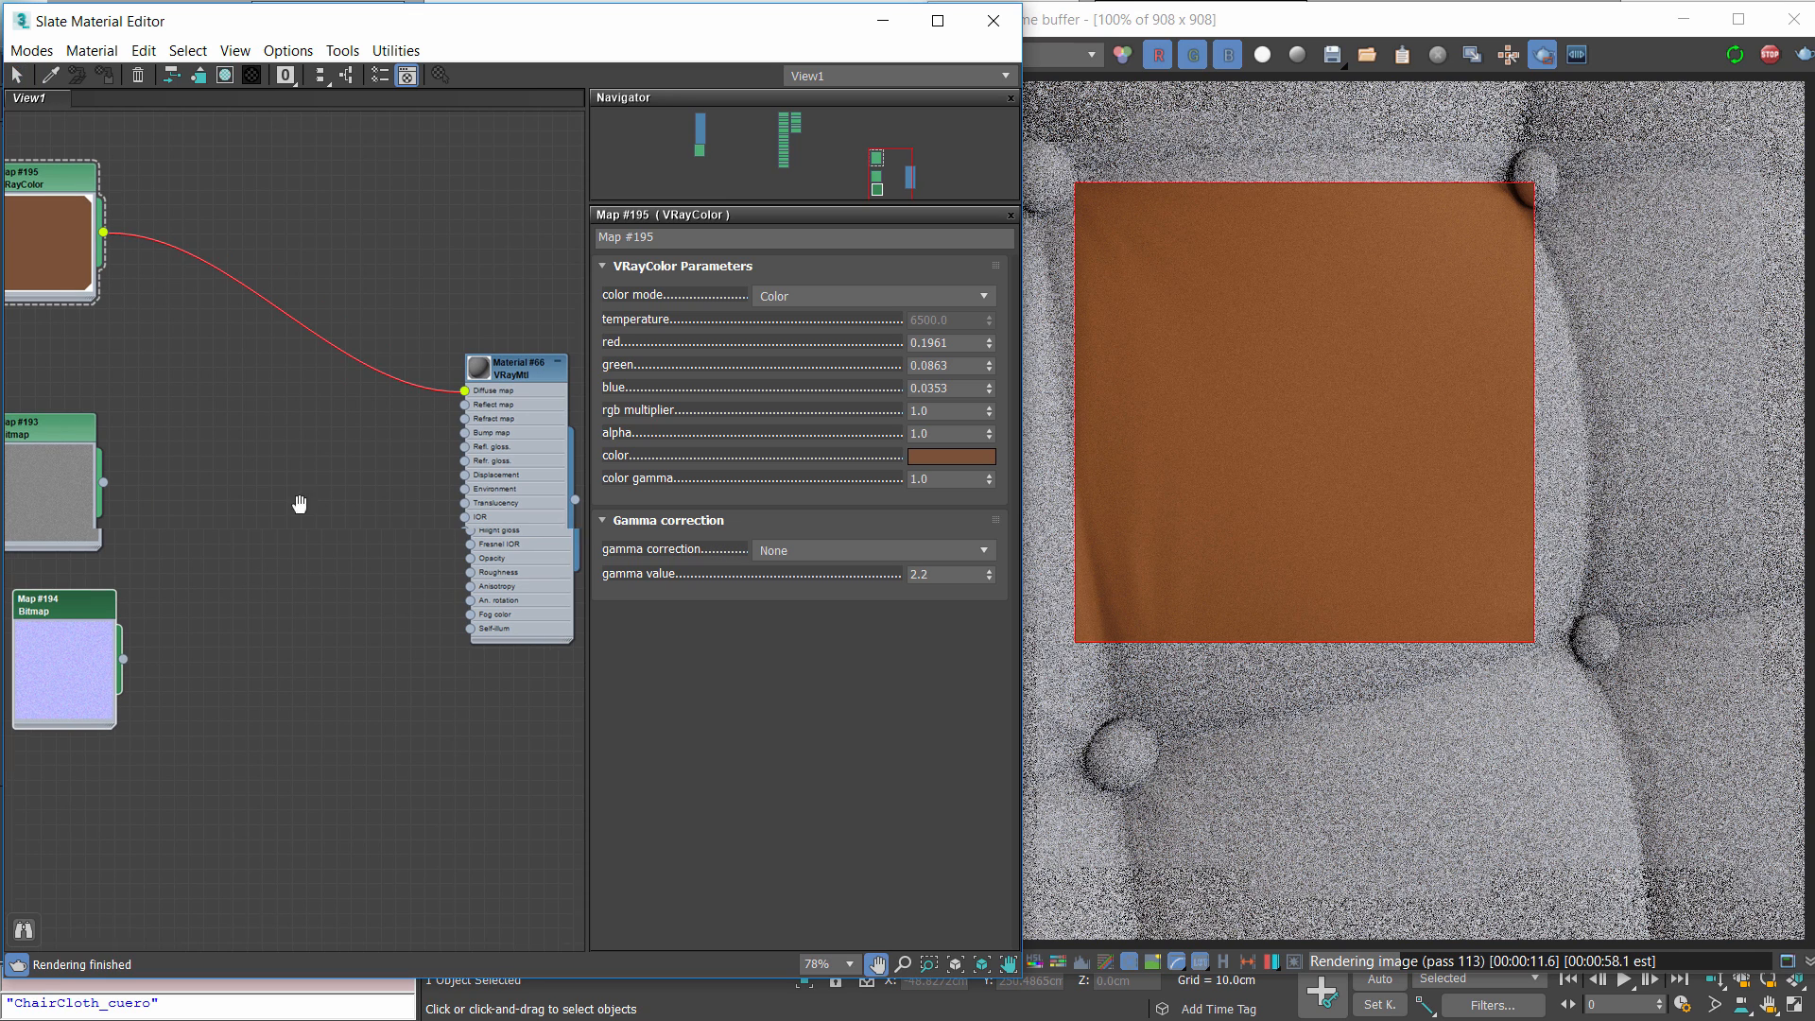
click(515, 362)
drag(742, 405, 640, 393)
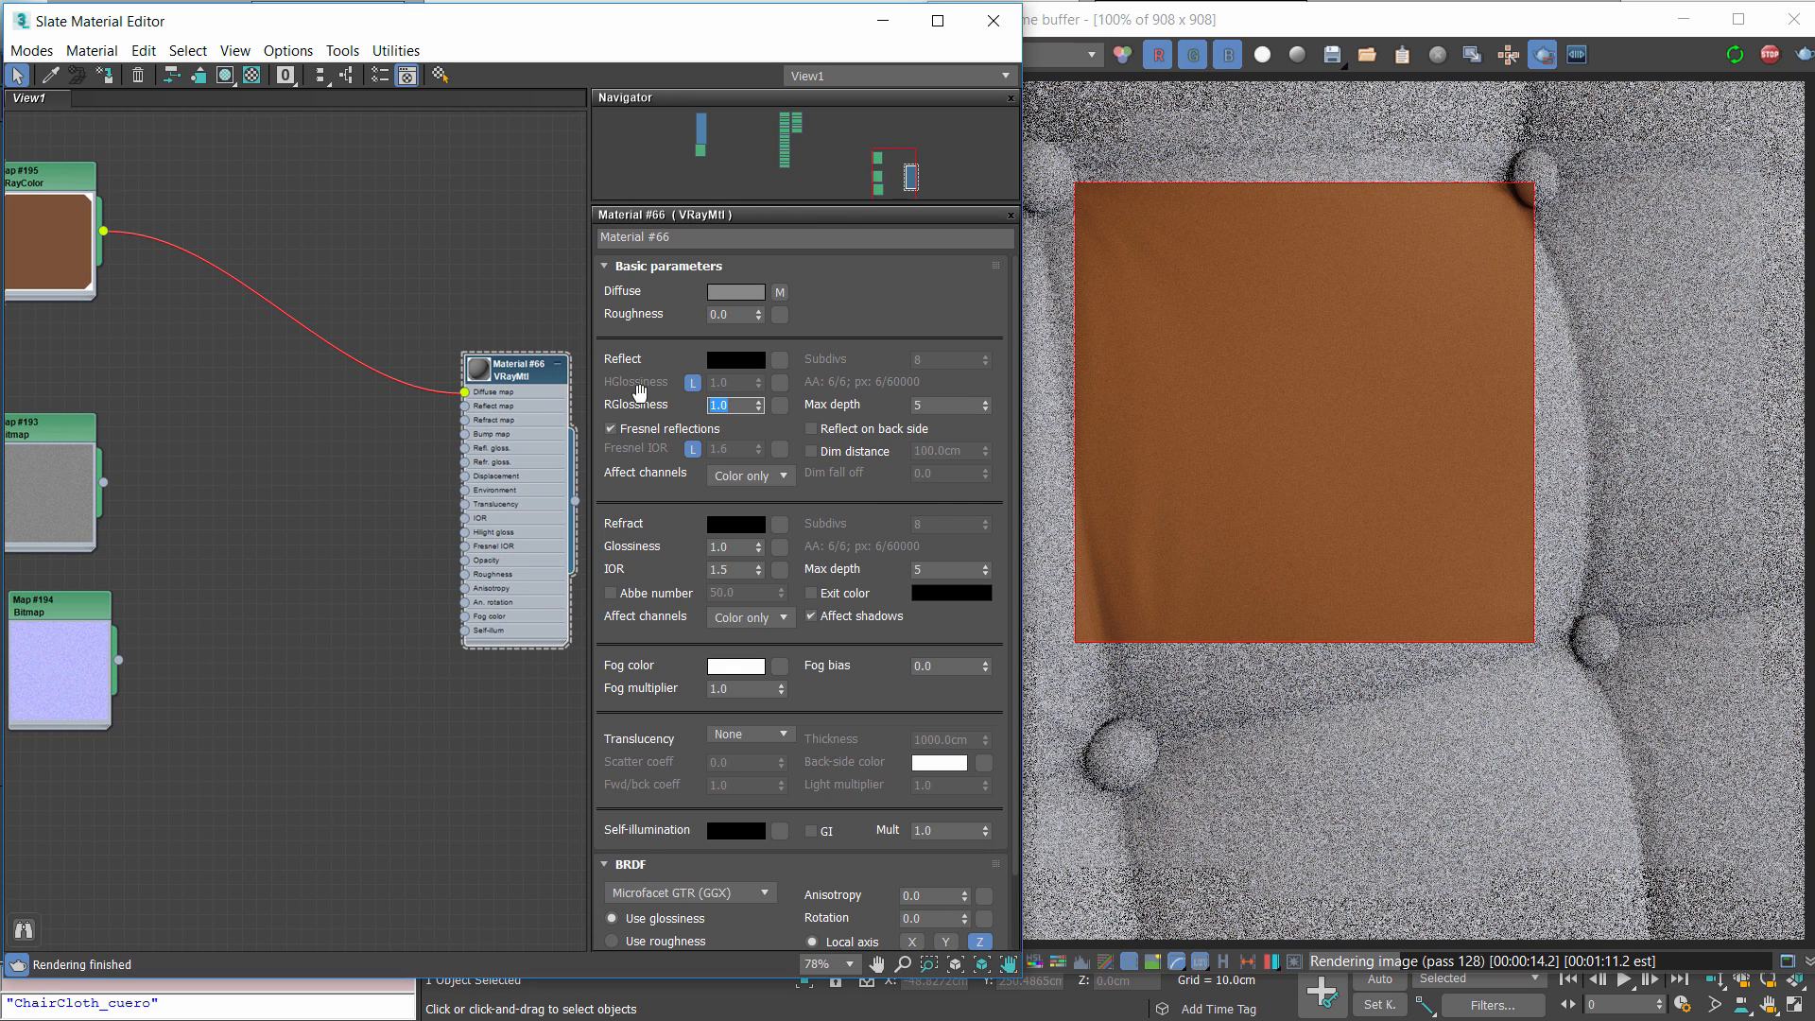
text(0.7)
key(Return)
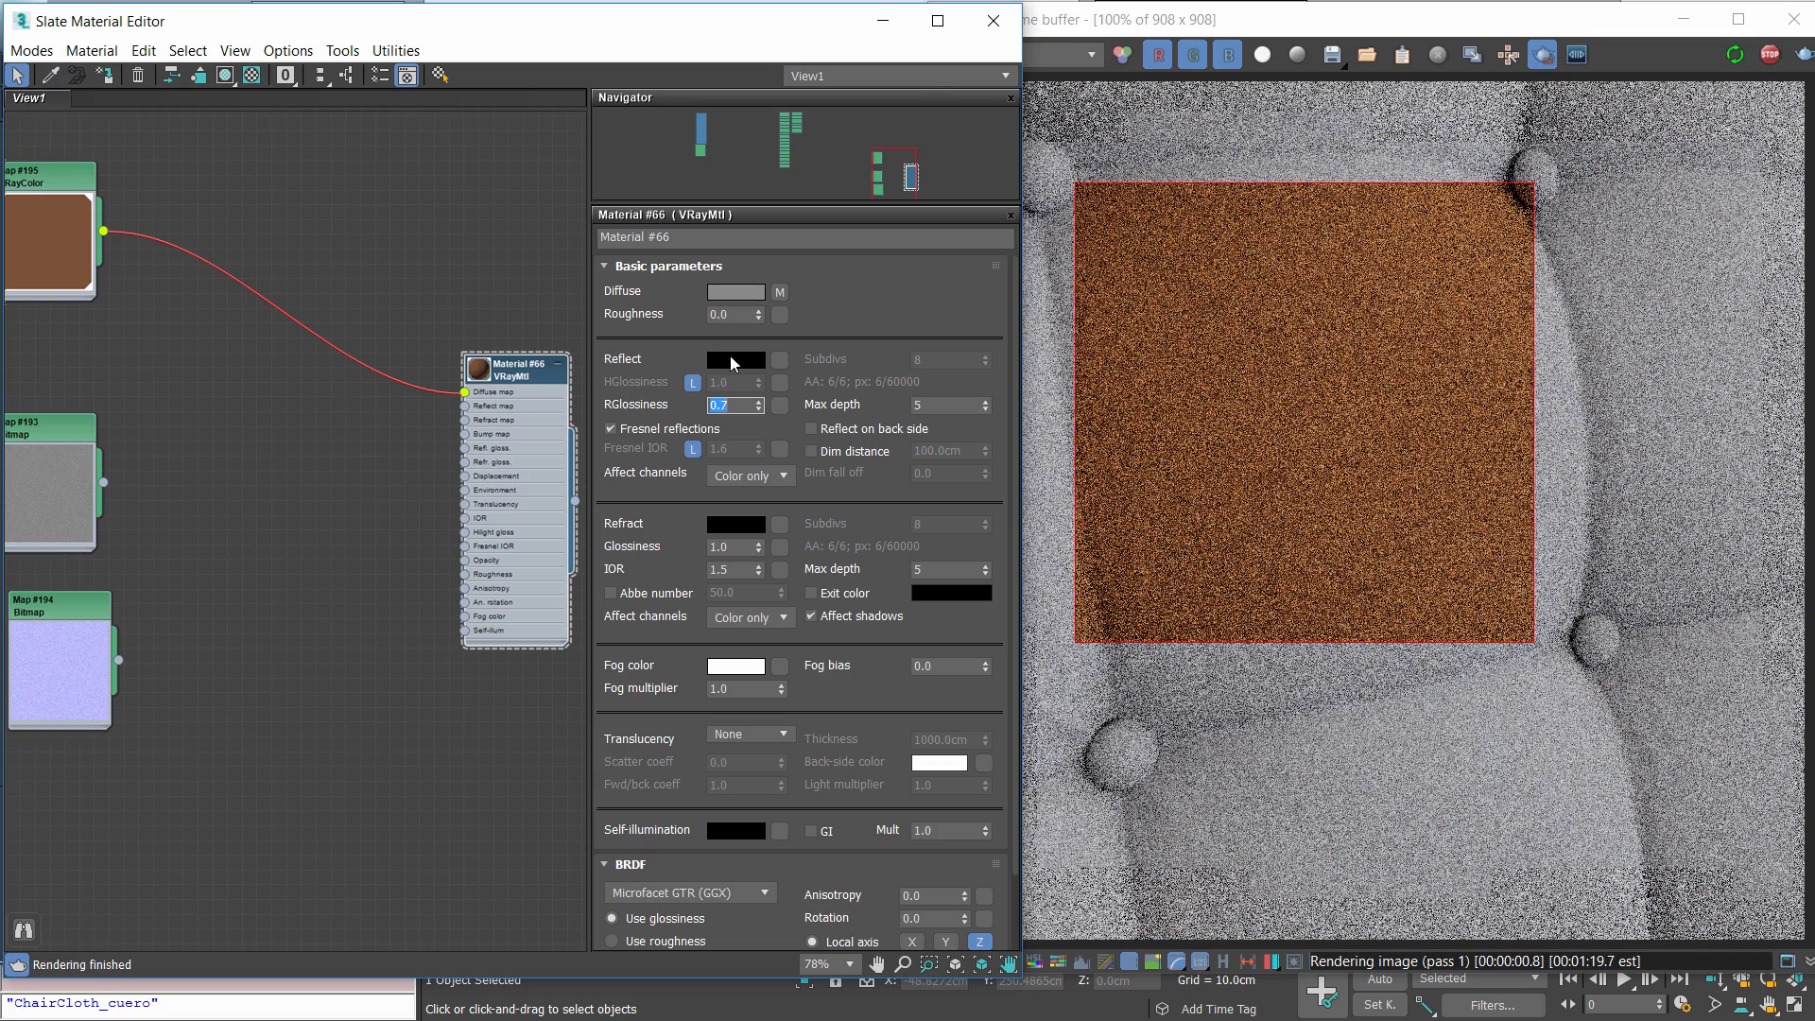
Set the Reflect color of Material #66 to pure white (255, 255, 255) and expand its Options settings
click(732, 358)
drag(623, 178, 637, 318)
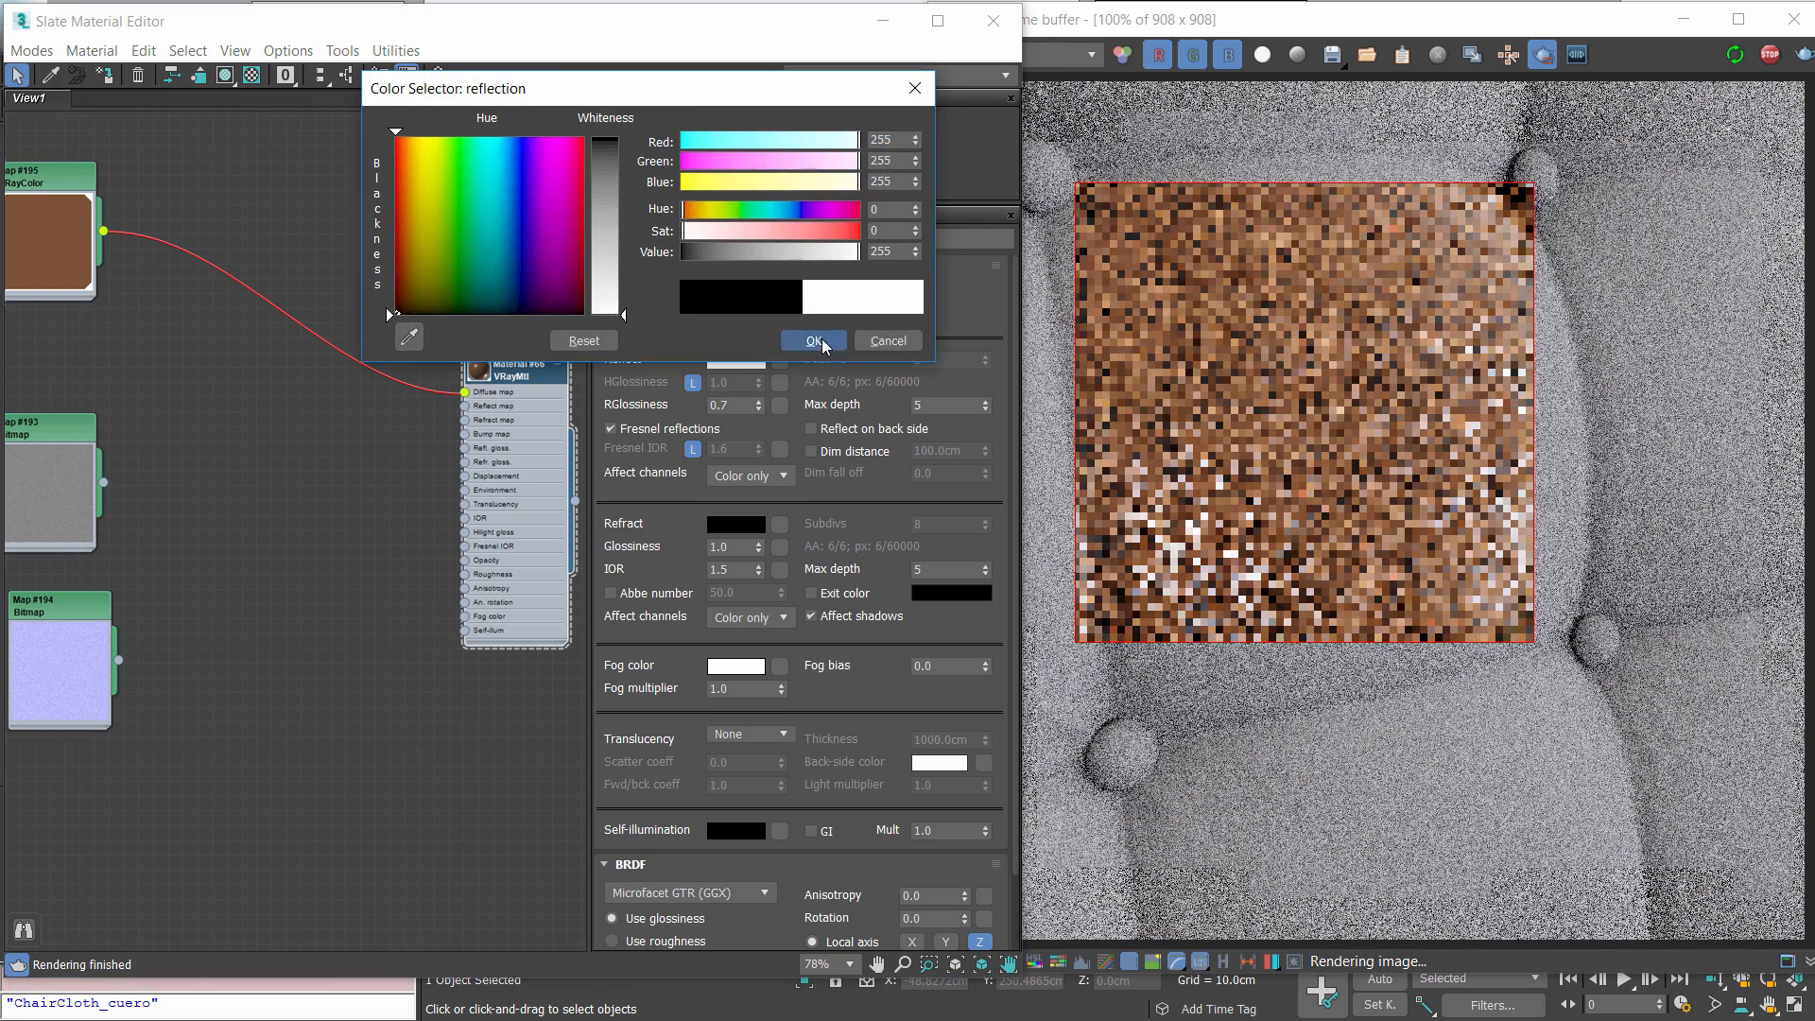
click(817, 339)
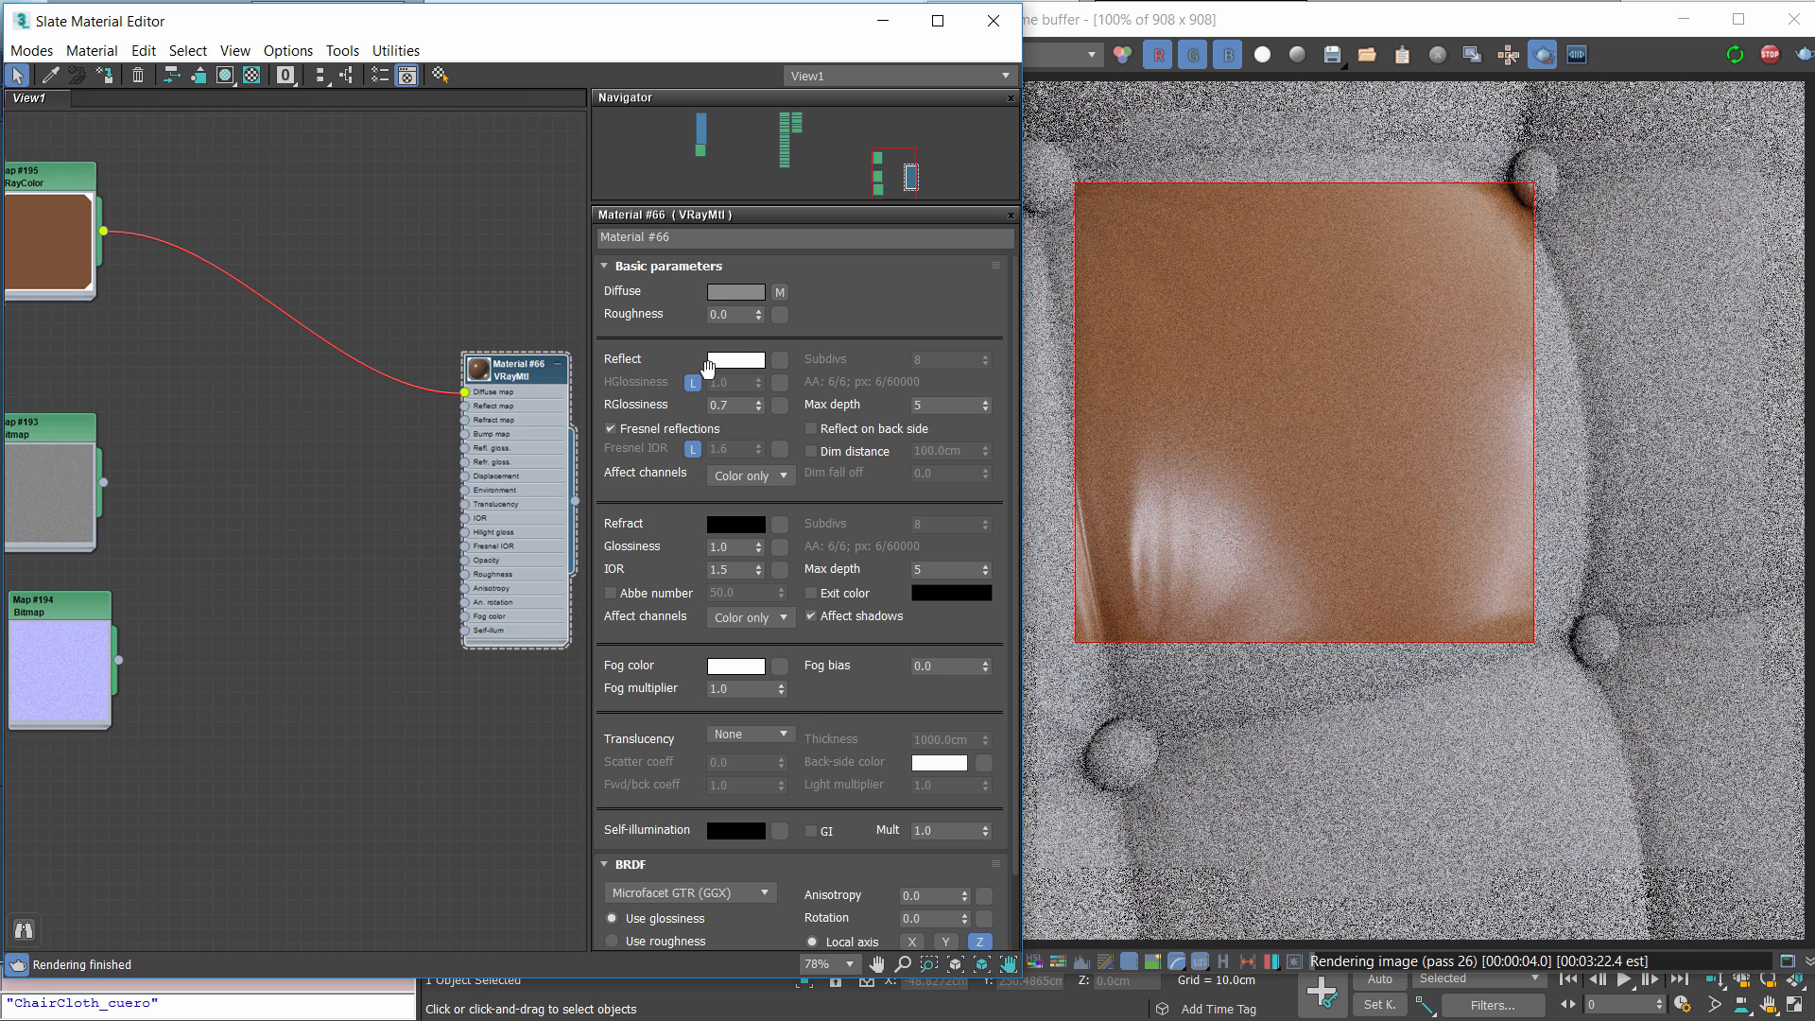
scroll(868, 441, down, 3)
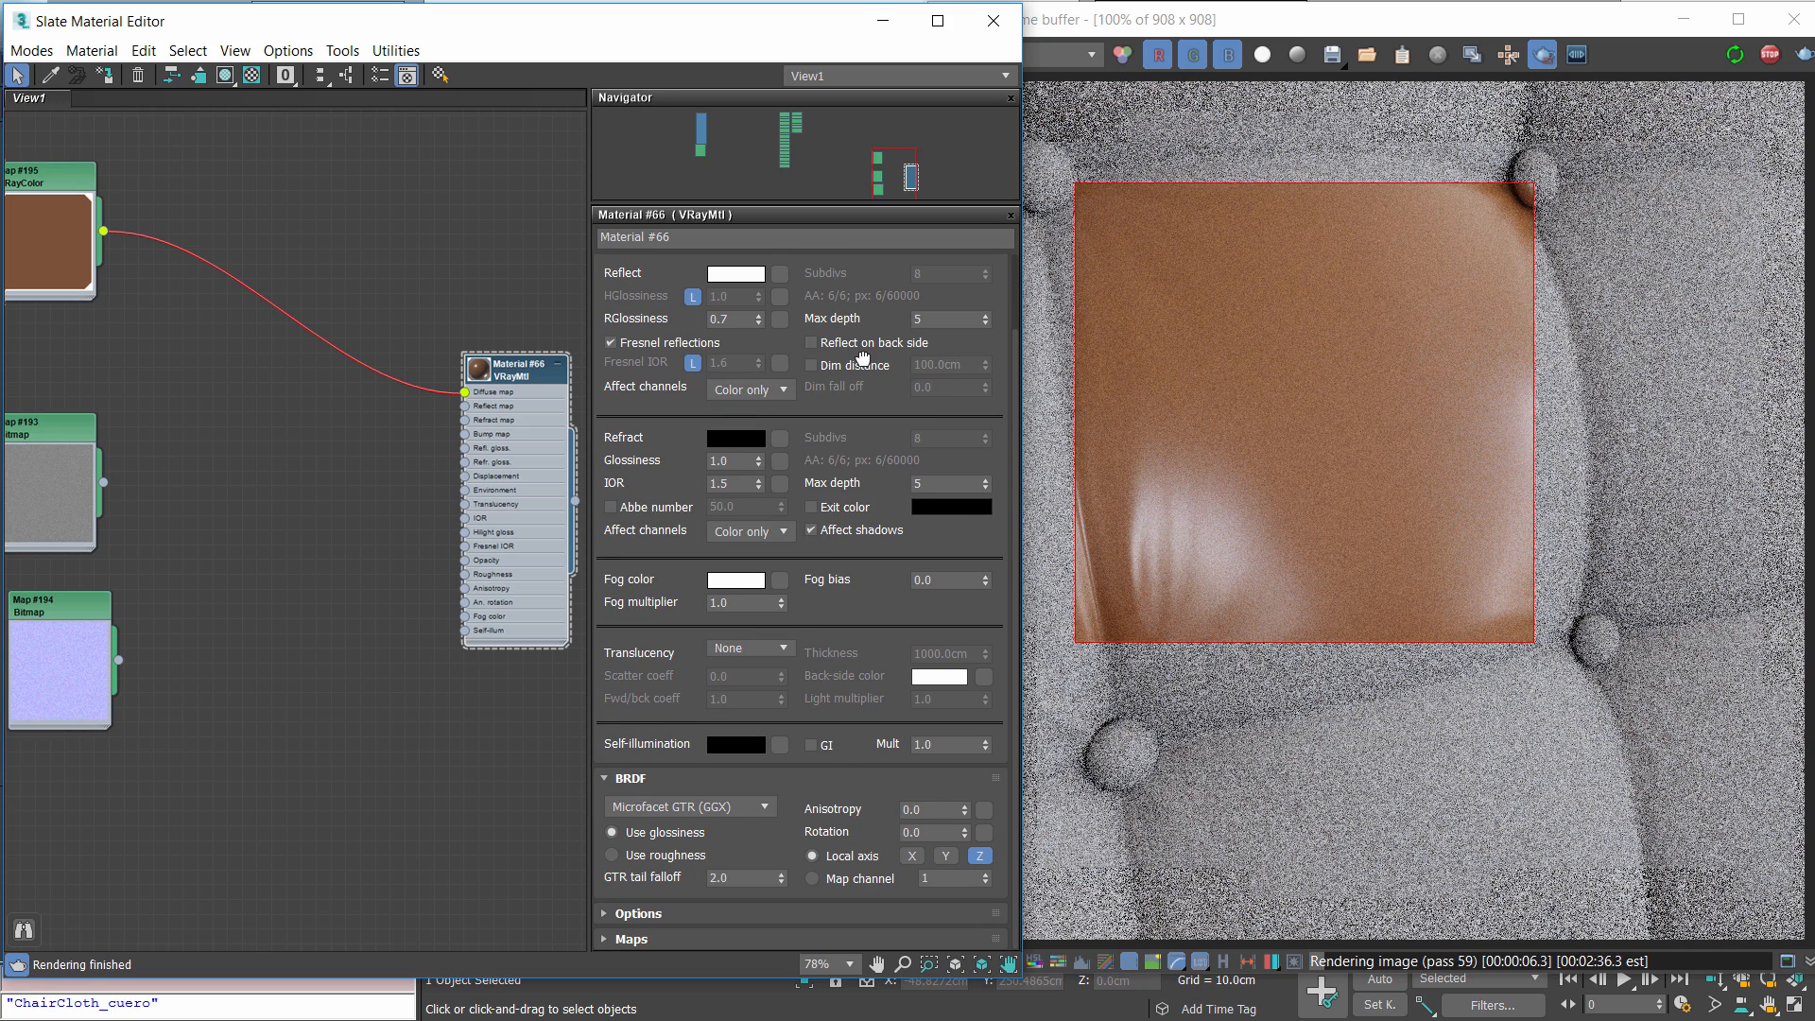
click(661, 912)
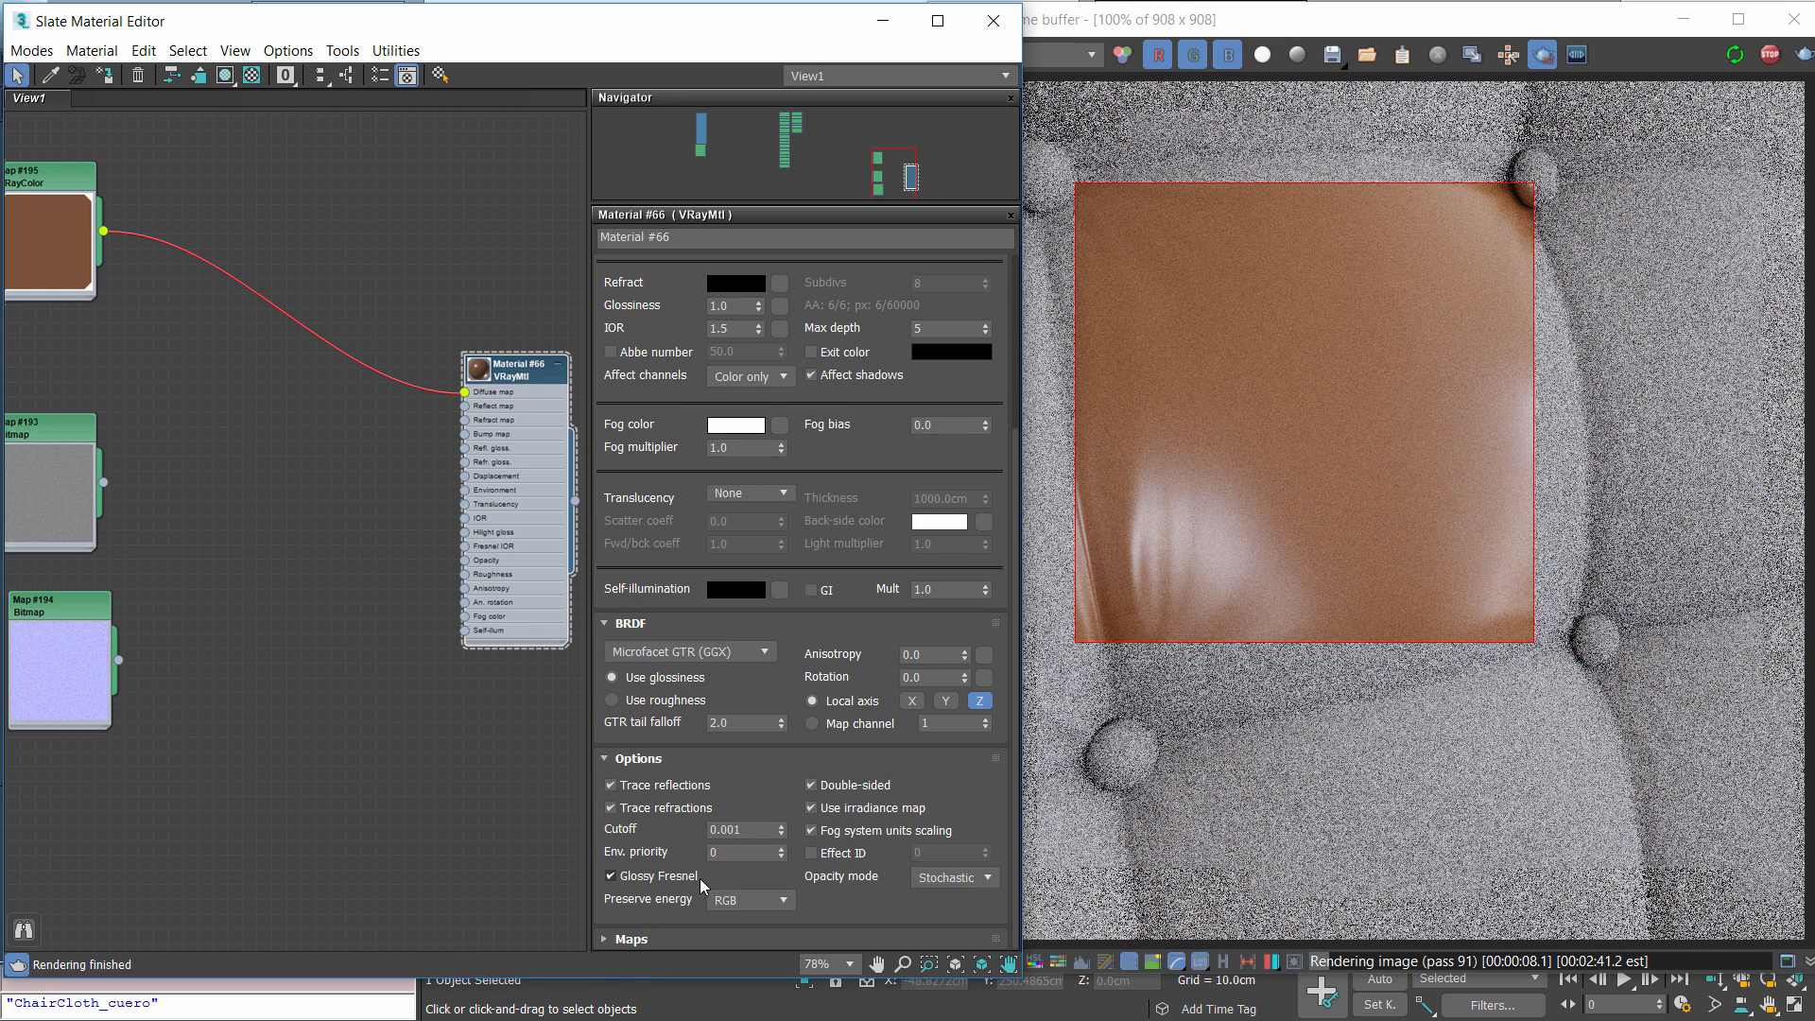
drag(878, 429, 962, 764)
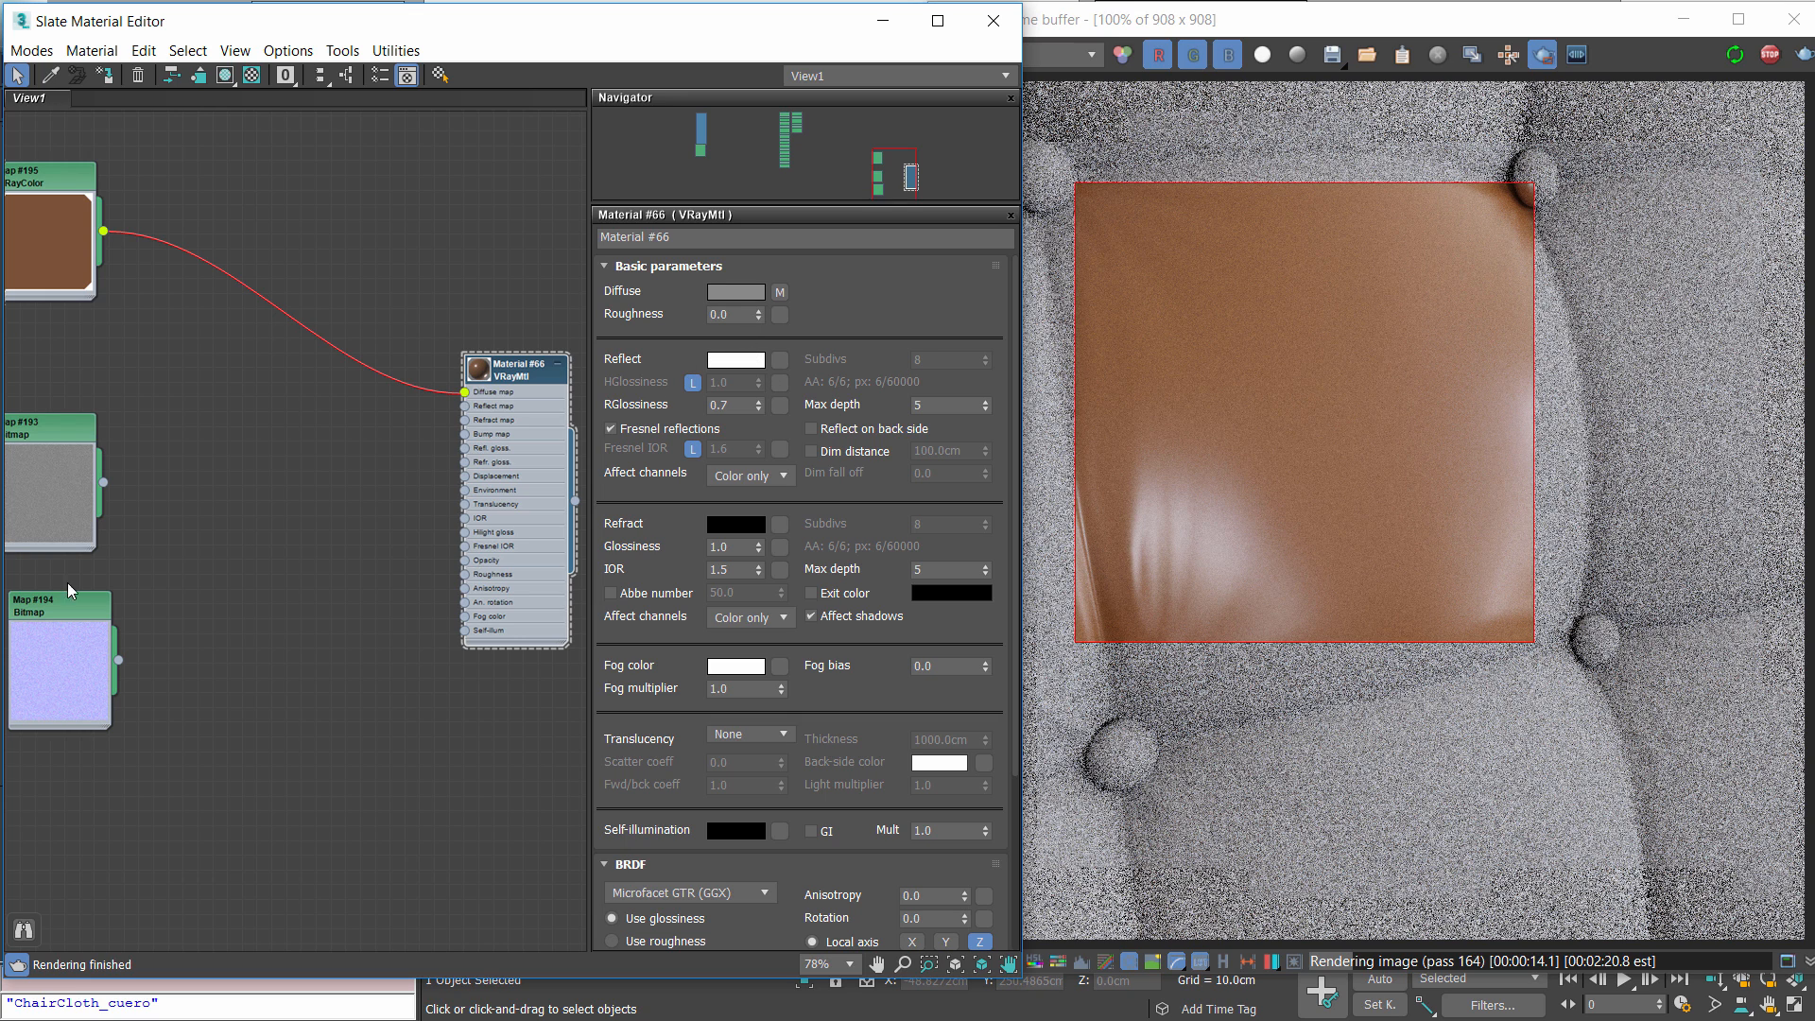
Rearrange the map nodes so the Map #194 normal map sits between the VRayColor node and the Map #193 mask bitmap
middle_drag(95, 567, 243, 535)
drag(195, 629, 179, 748)
drag(193, 482, 178, 585)
middle_drag(255, 817, 151, 678)
drag(66, 719, 66, 347)
drag(71, 482, 87, 675)
drag(123, 291, 94, 426)
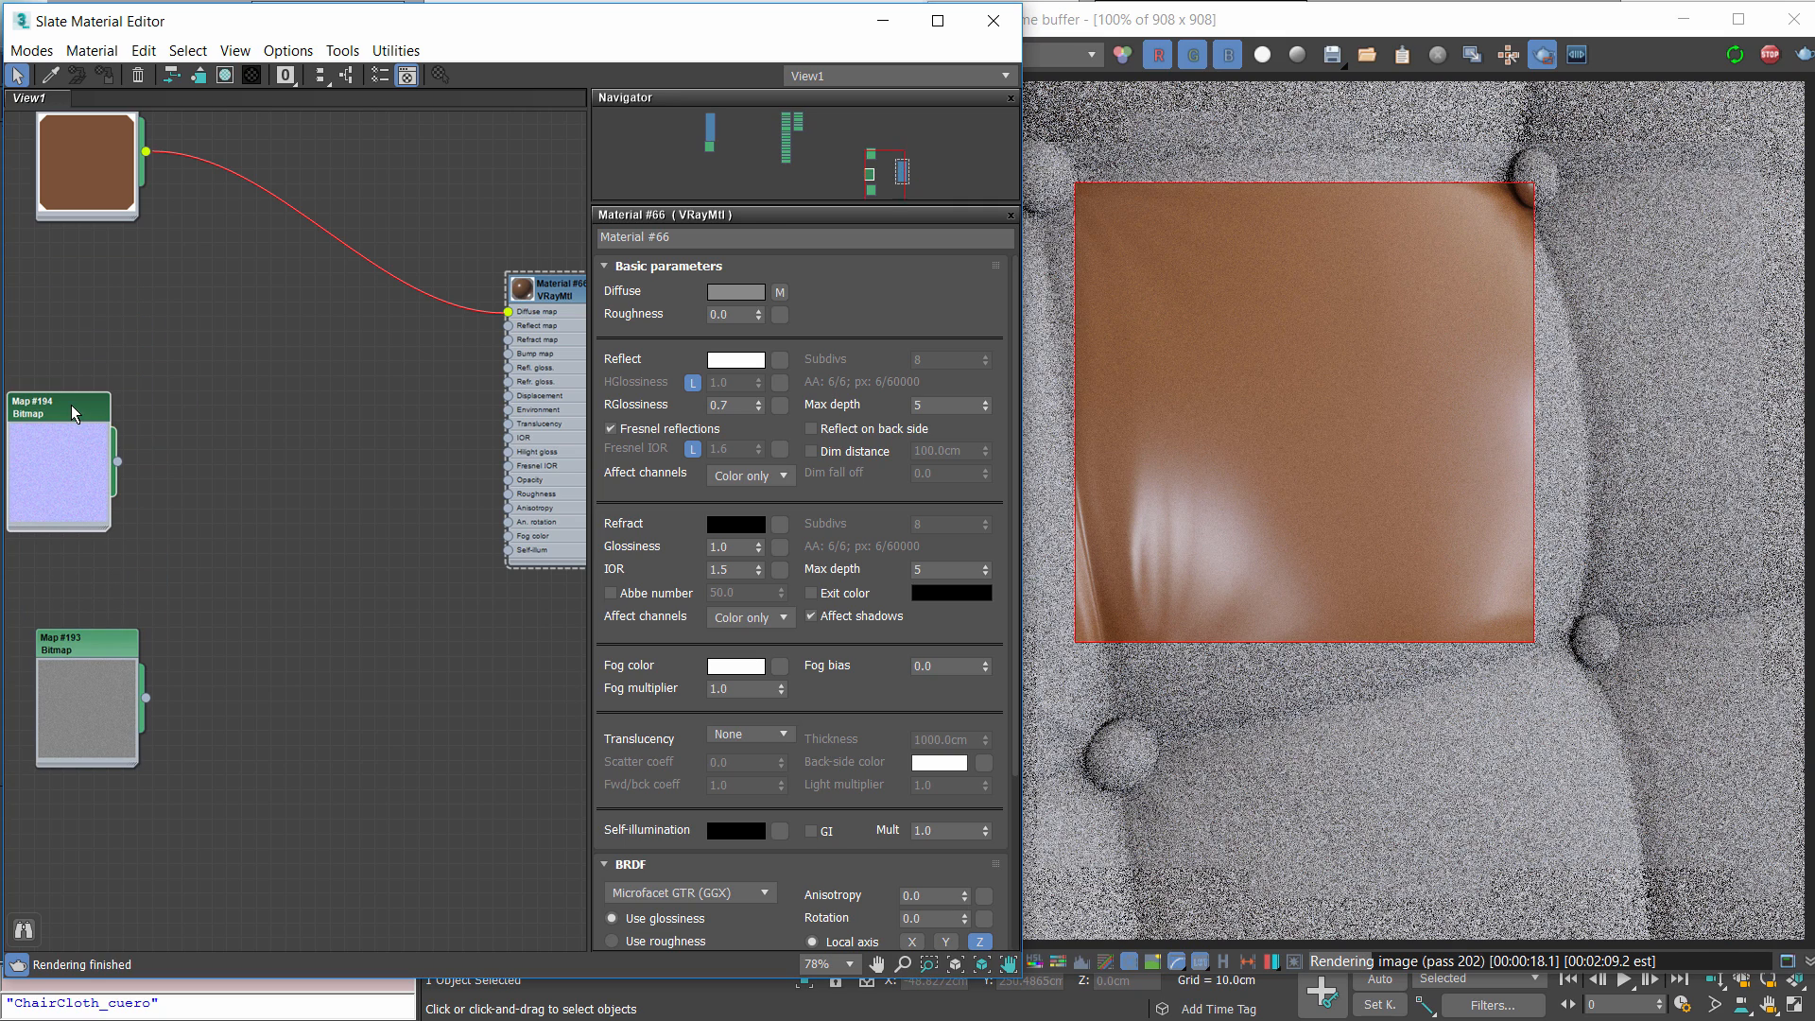
Check the gamma setting of the Map #194 image file, Cuero_normal_4k.jpg, without reloading it
double_click(71, 404)
click(779, 559)
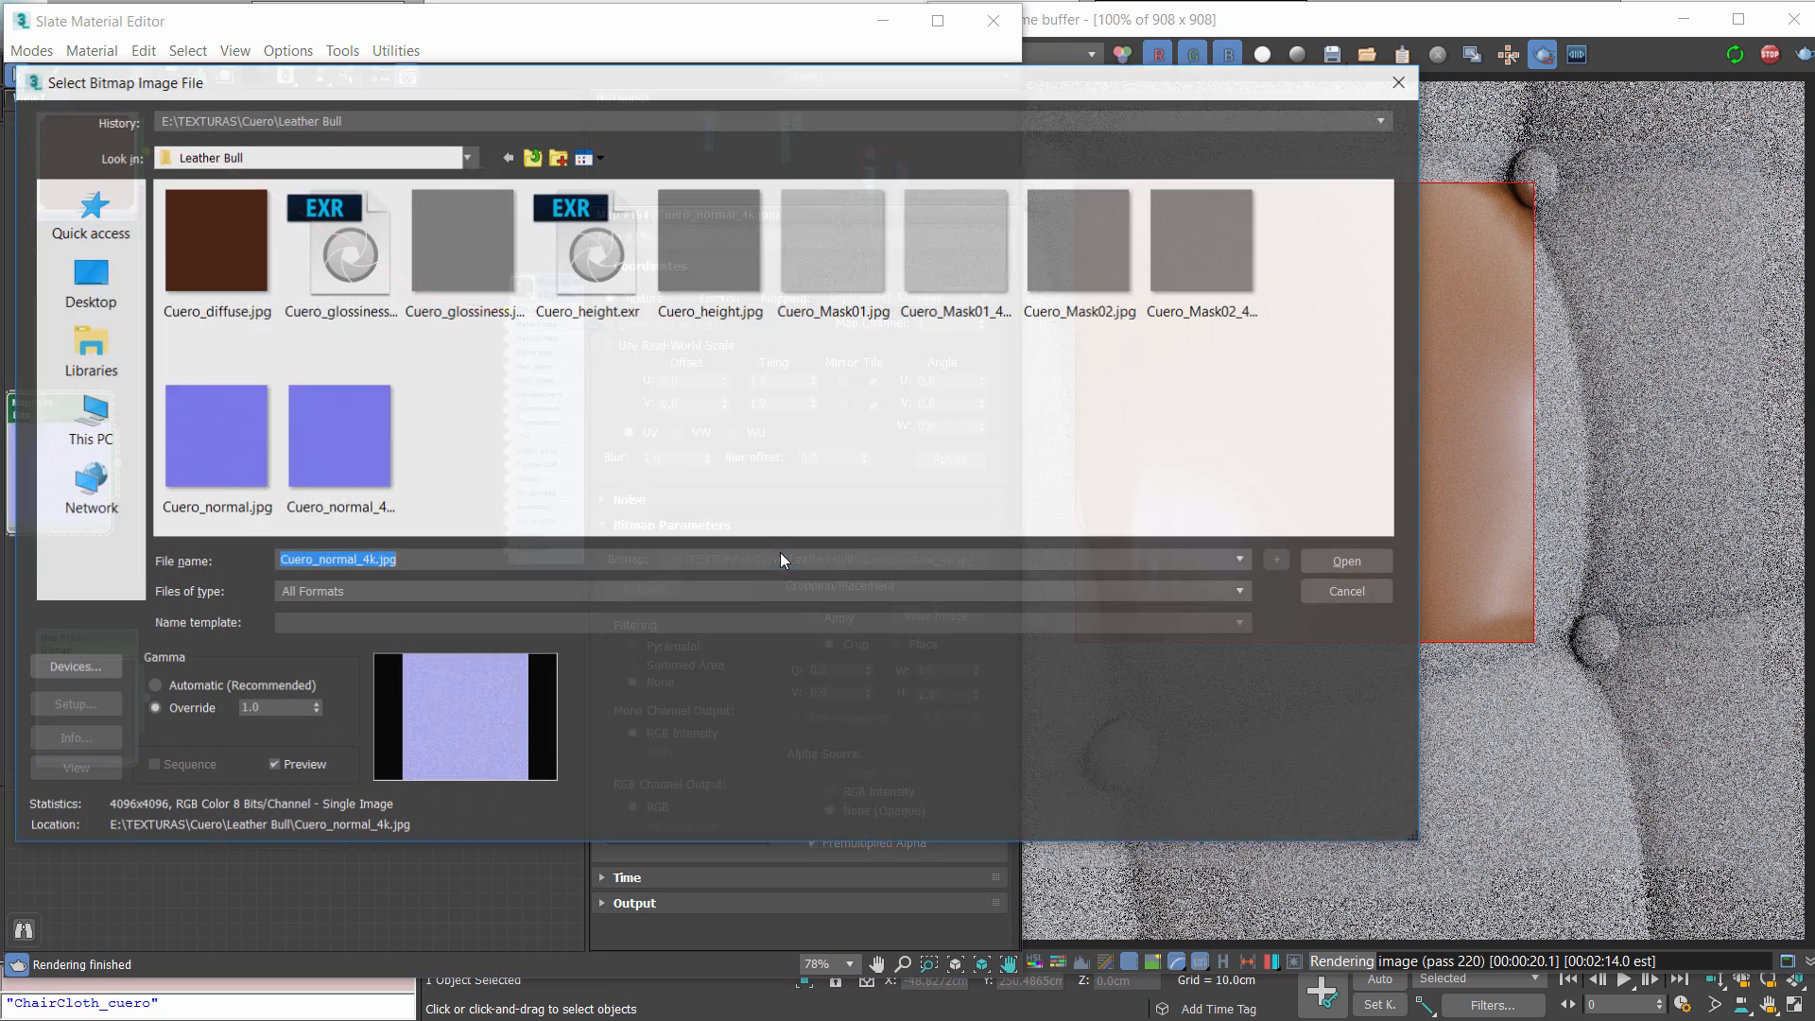
click(1355, 599)
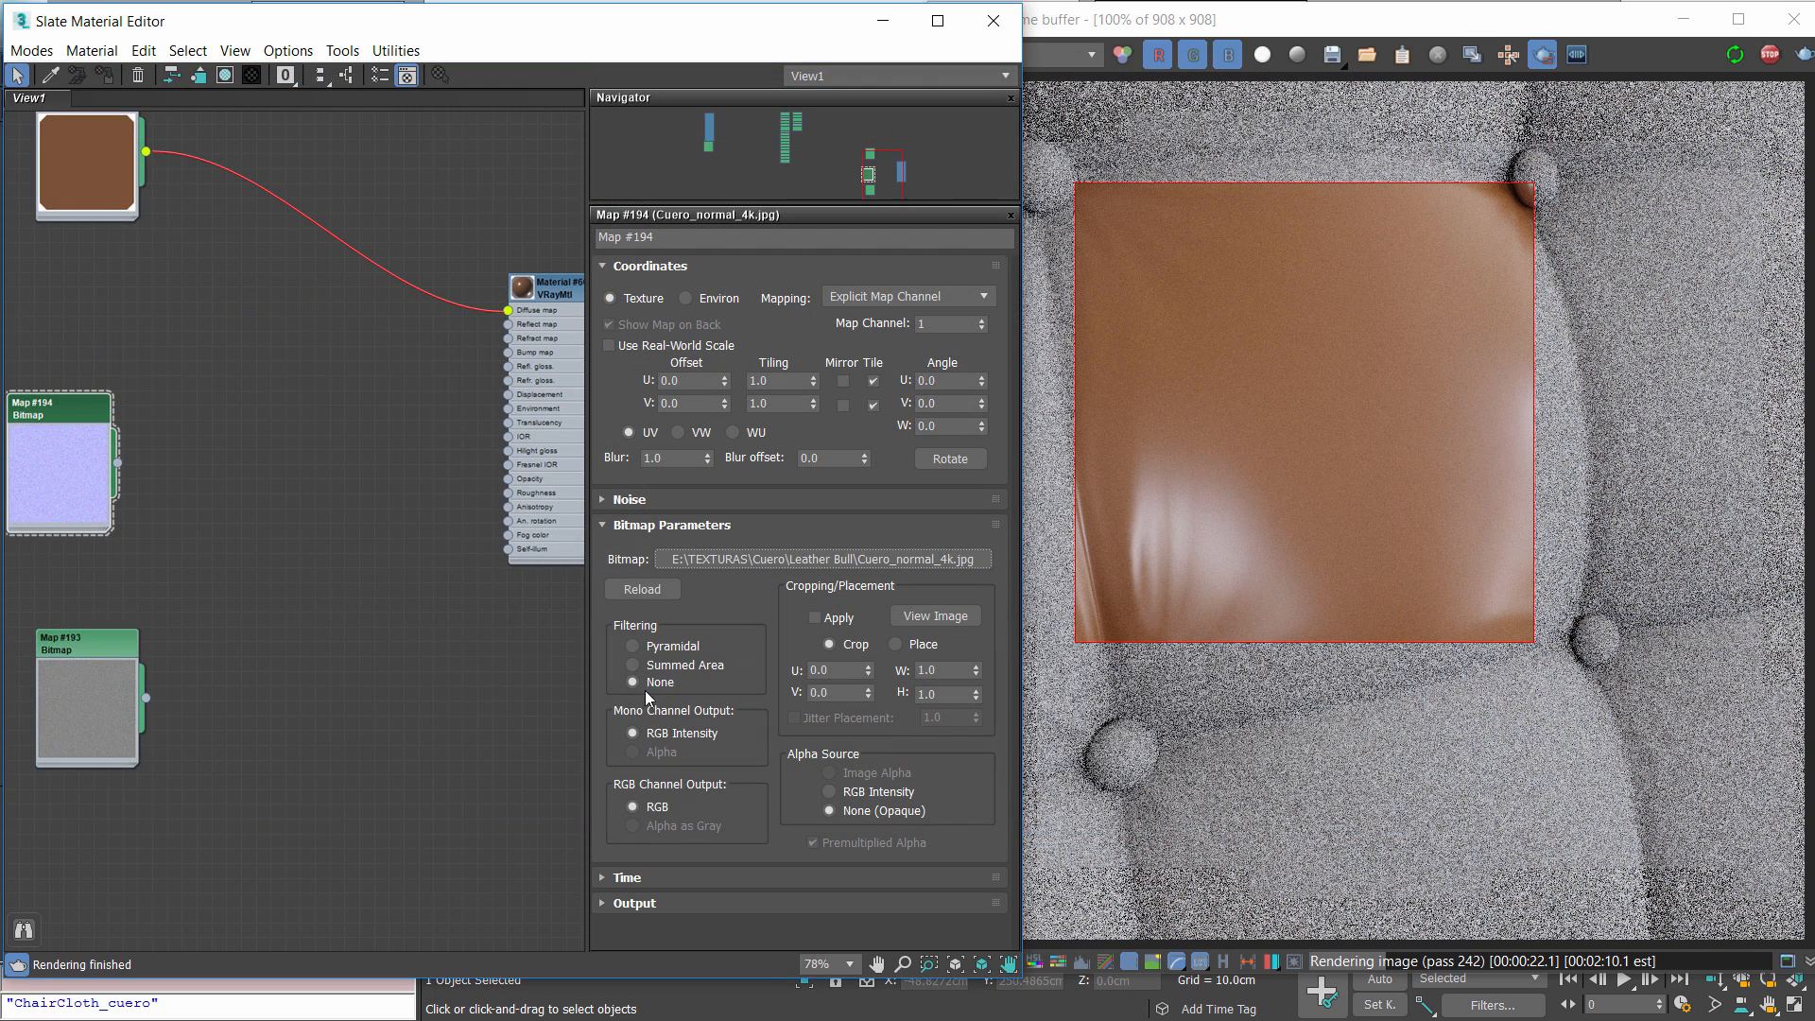
Add a VRayNormalMap, feed Map #194 into its Normal map input, and connect it to the Bump map slot of Material #66
drag(42, 434, 70, 434)
right_click(236, 433)
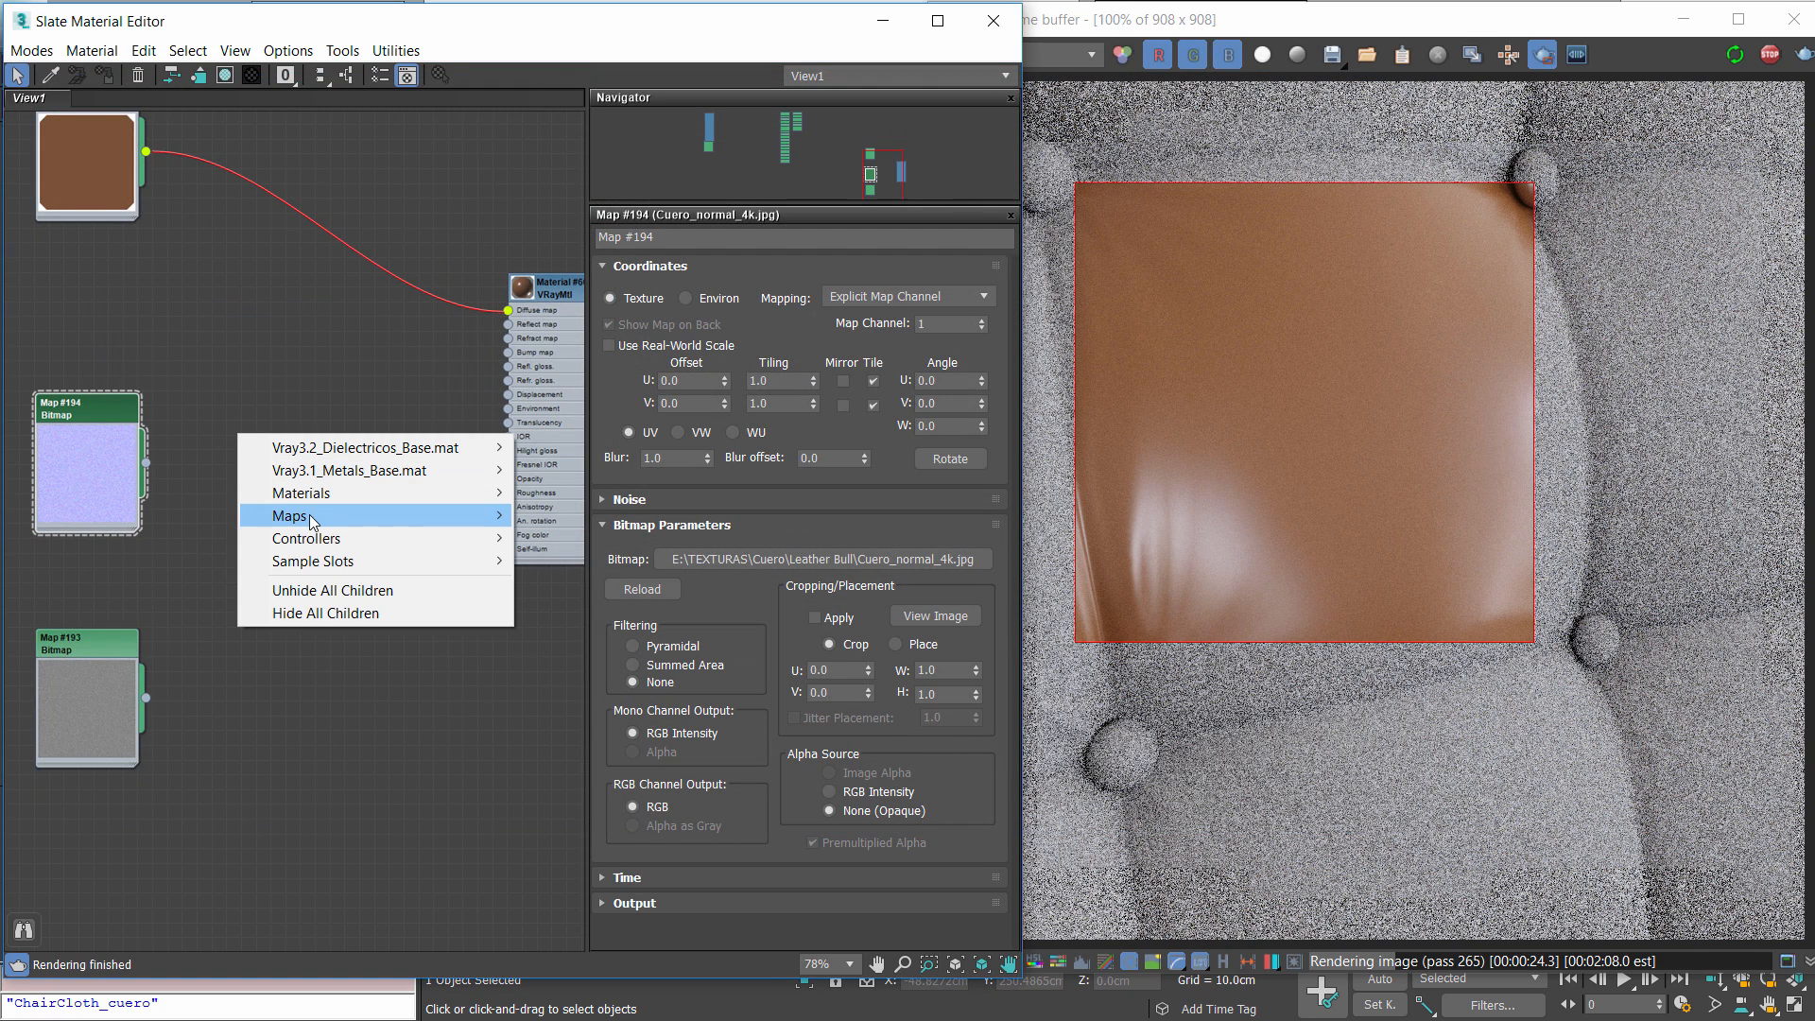
mouse_move(309, 514)
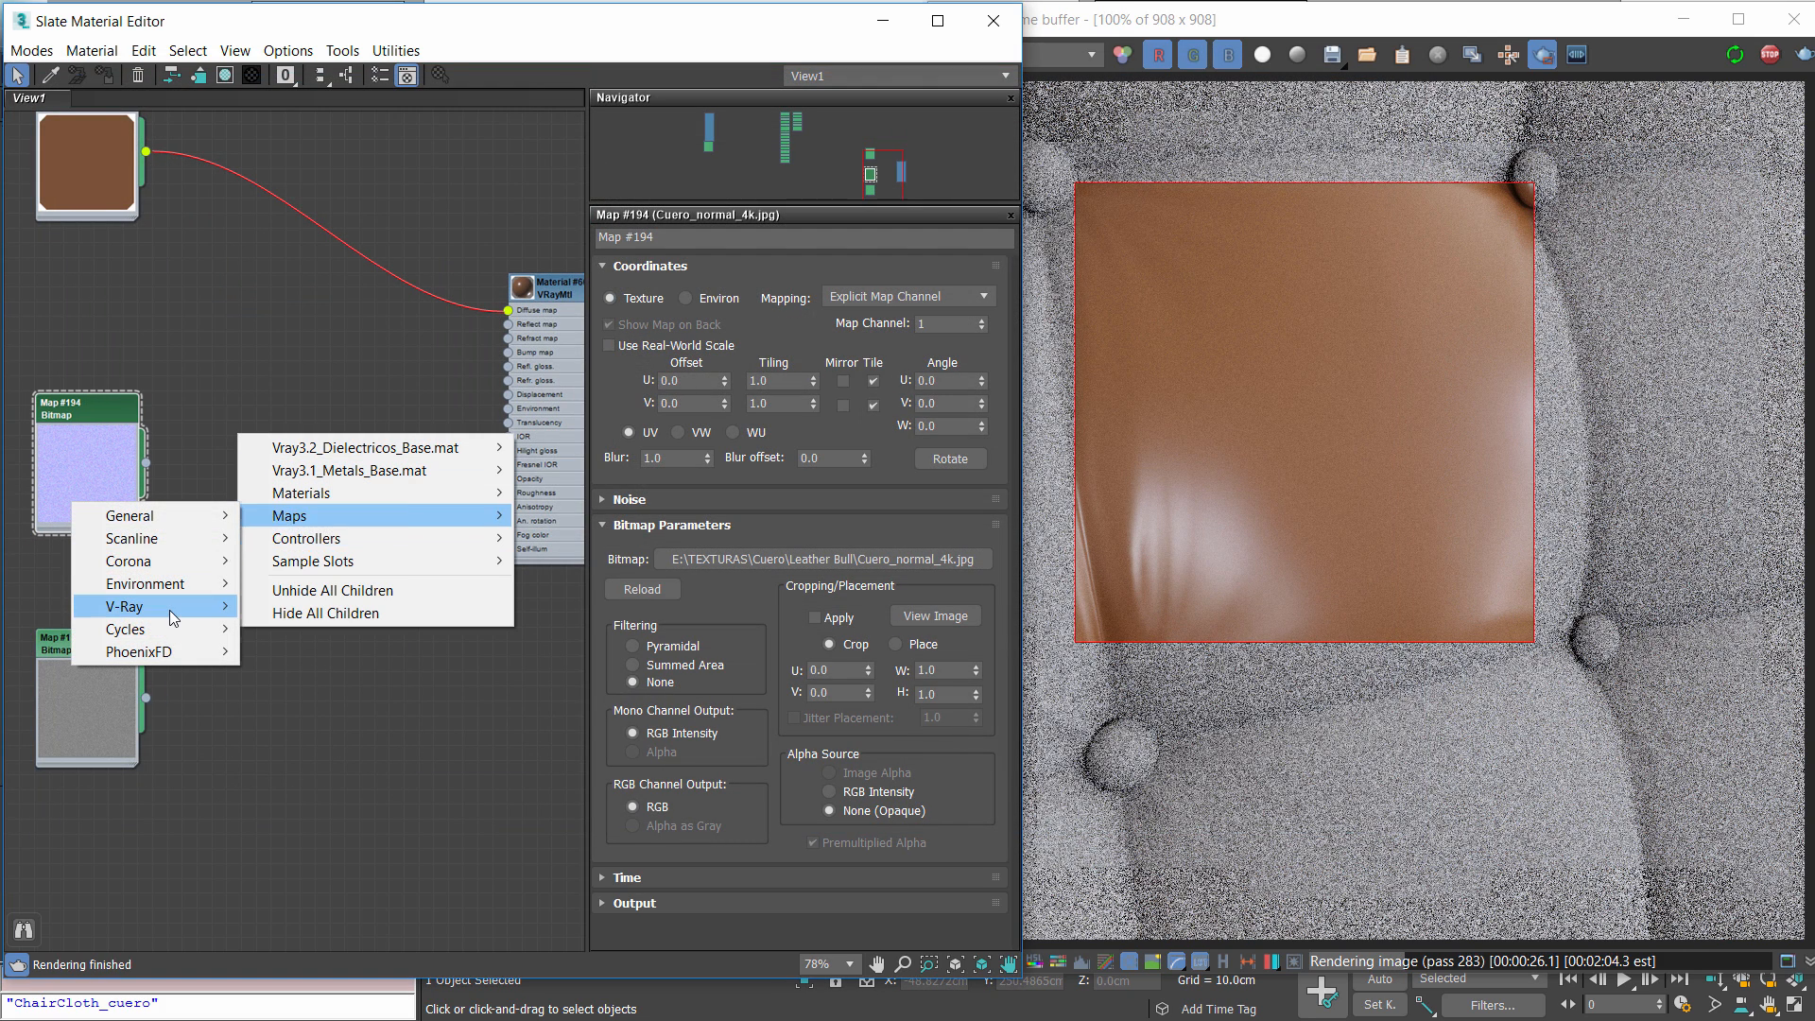
mouse_move(168, 610)
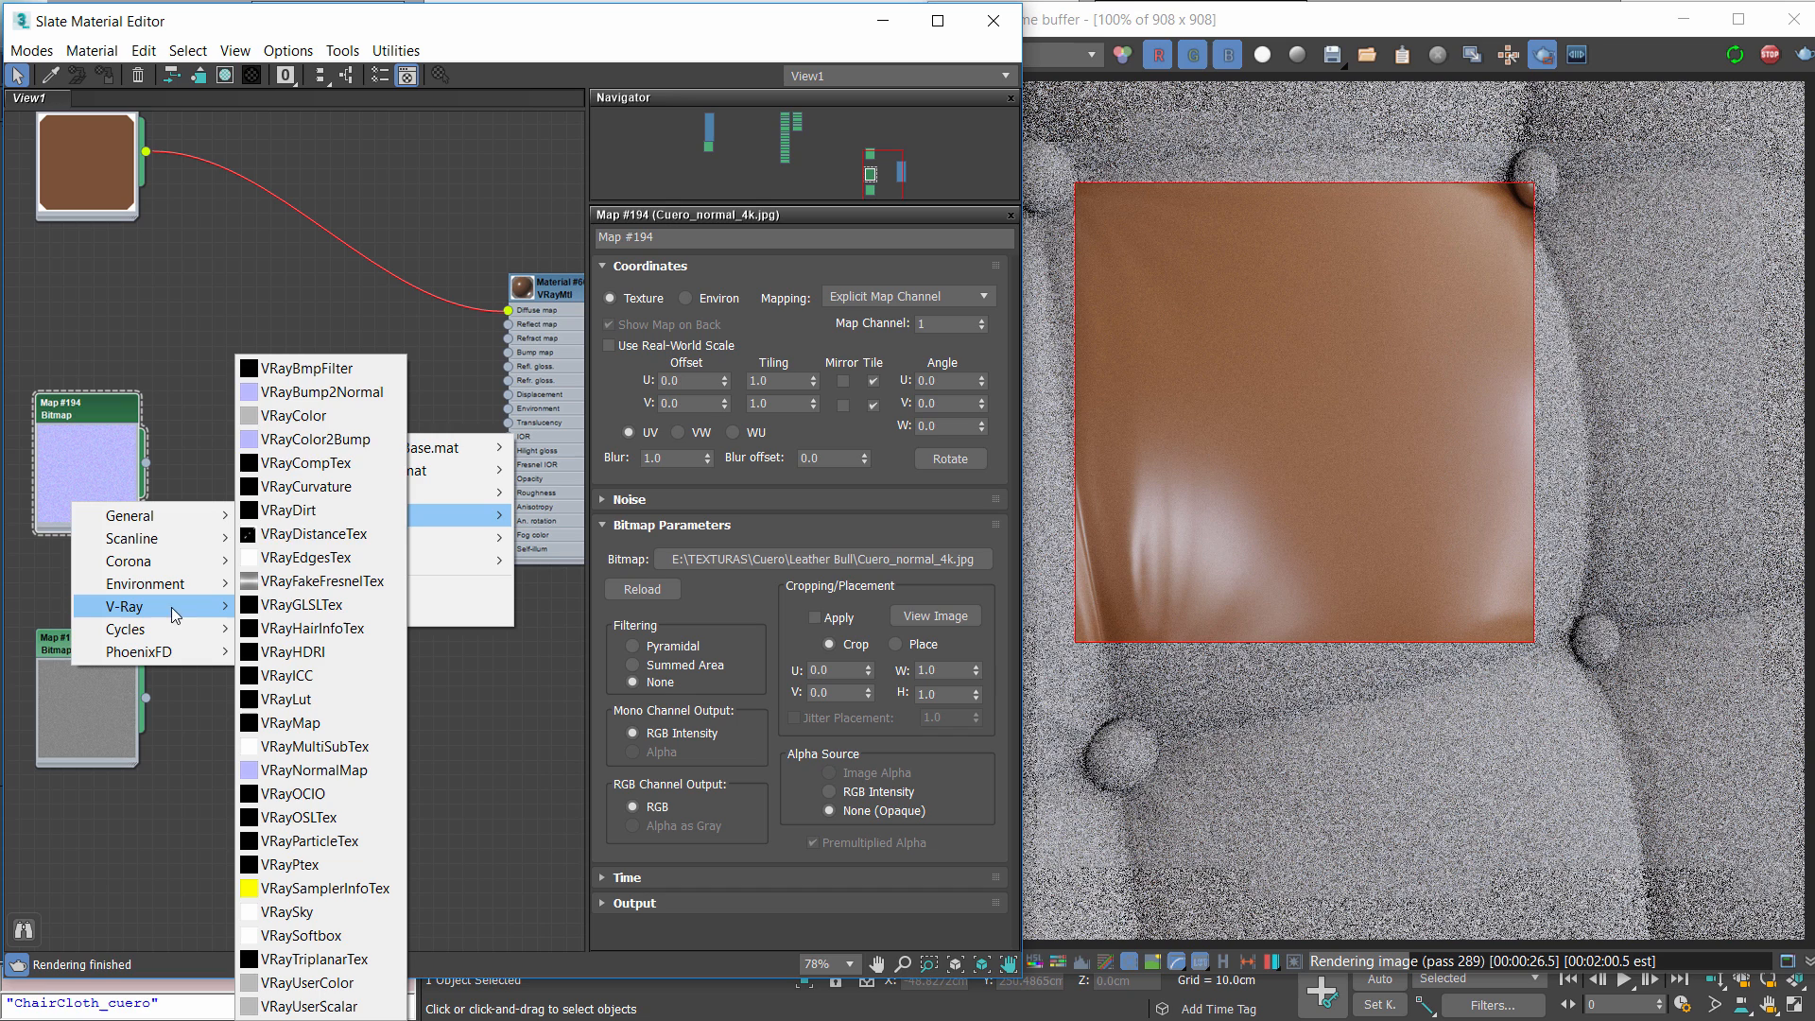
click(314, 769)
drag(143, 467, 186, 458)
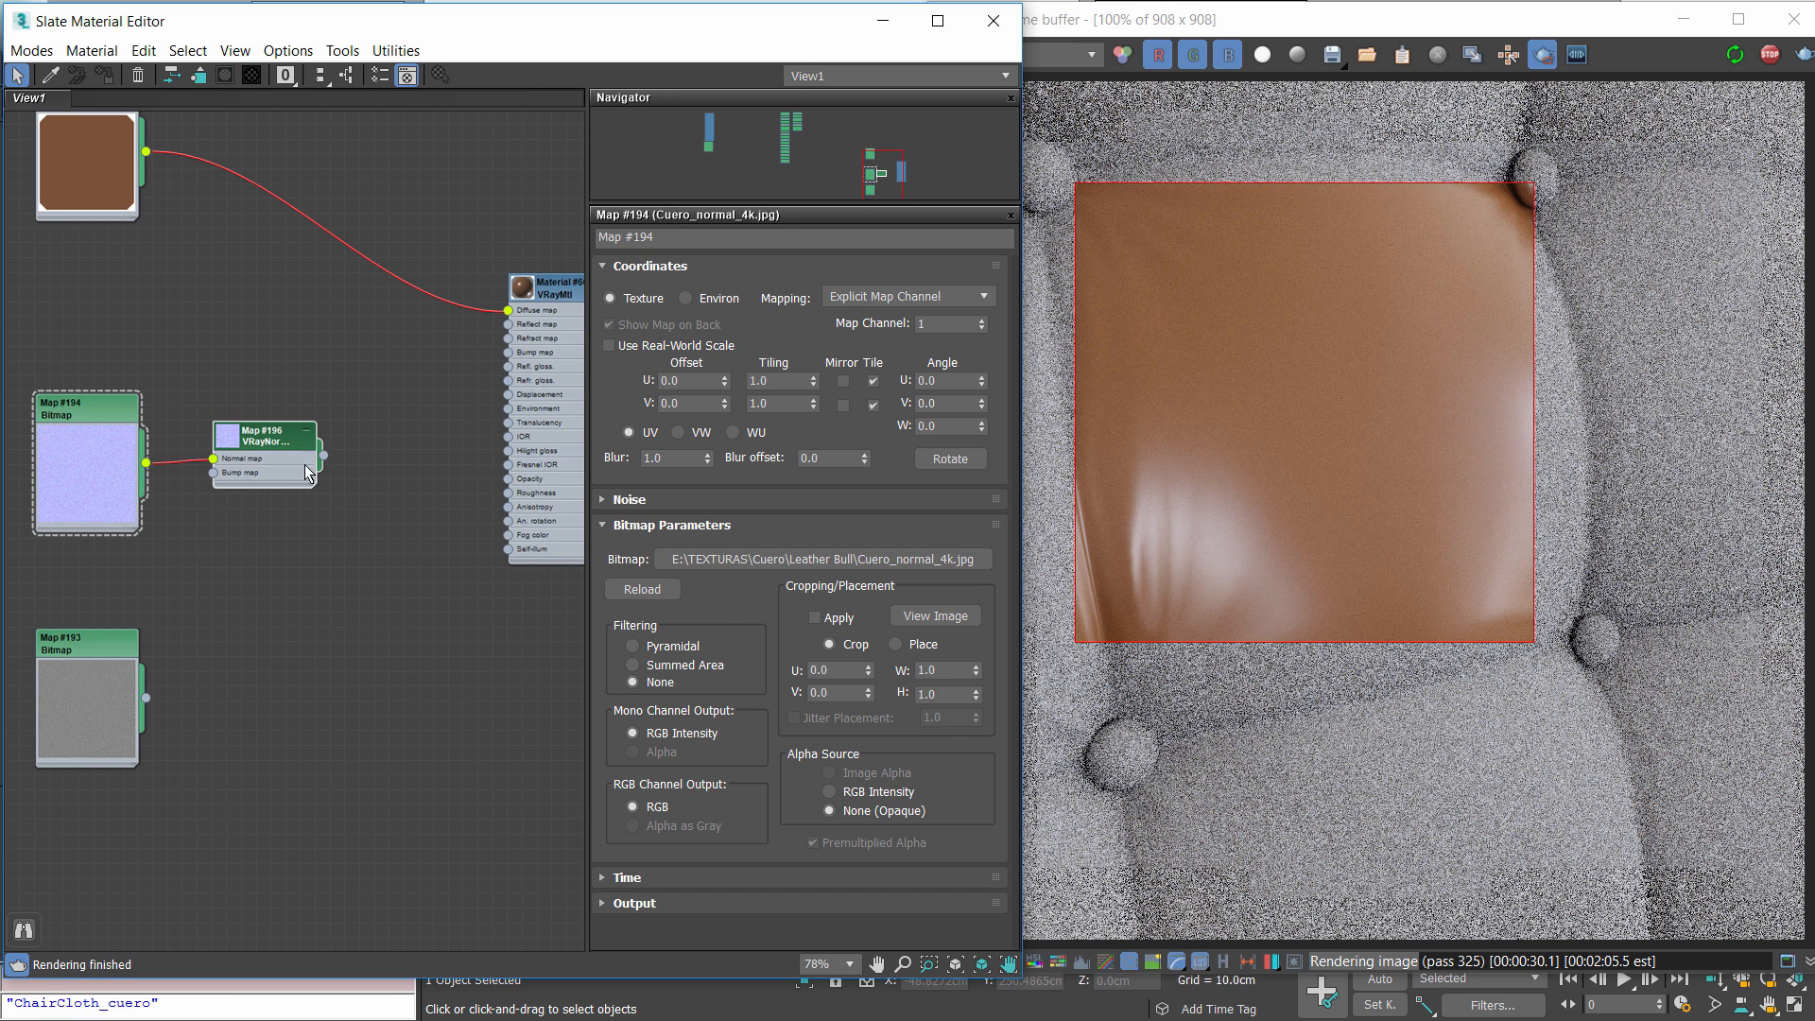
drag(323, 455, 525, 353)
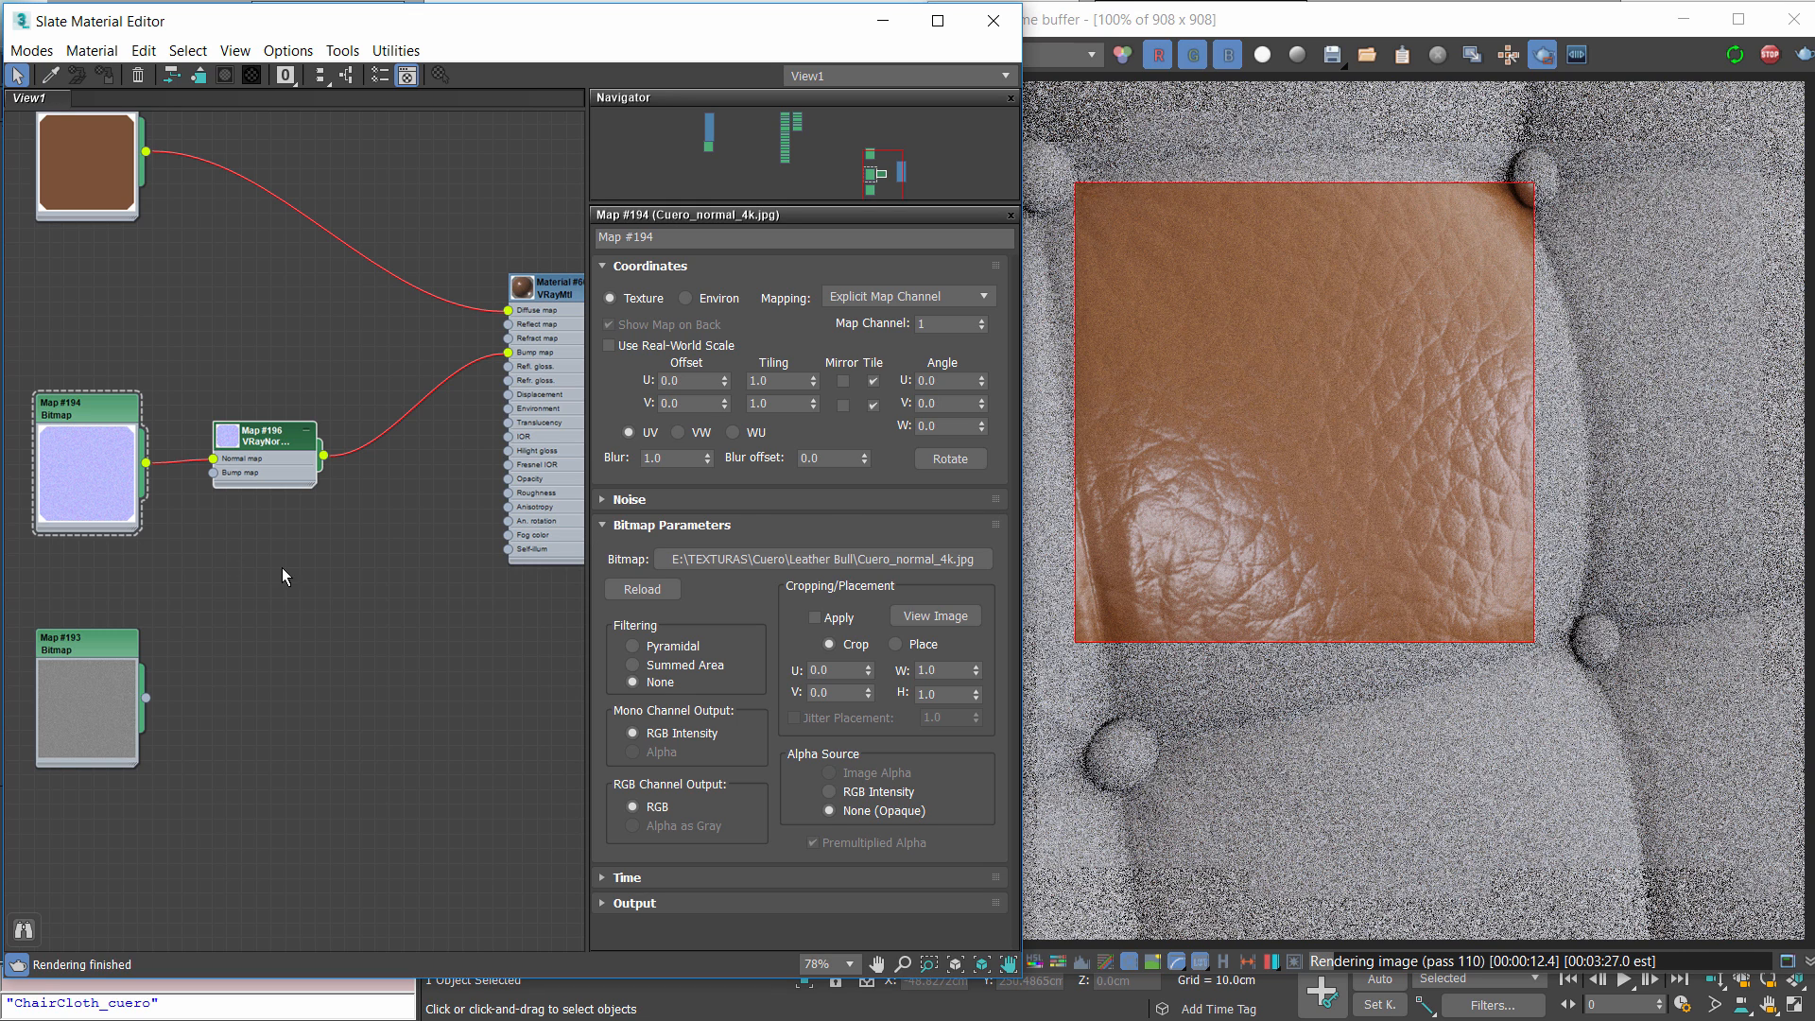
Move the Map #193 mask bitmap up so it sits directly beneath Map #194
middle_drag(199, 572, 346, 530)
scroll(346, 530, down, 1)
drag(253, 601, 254, 548)
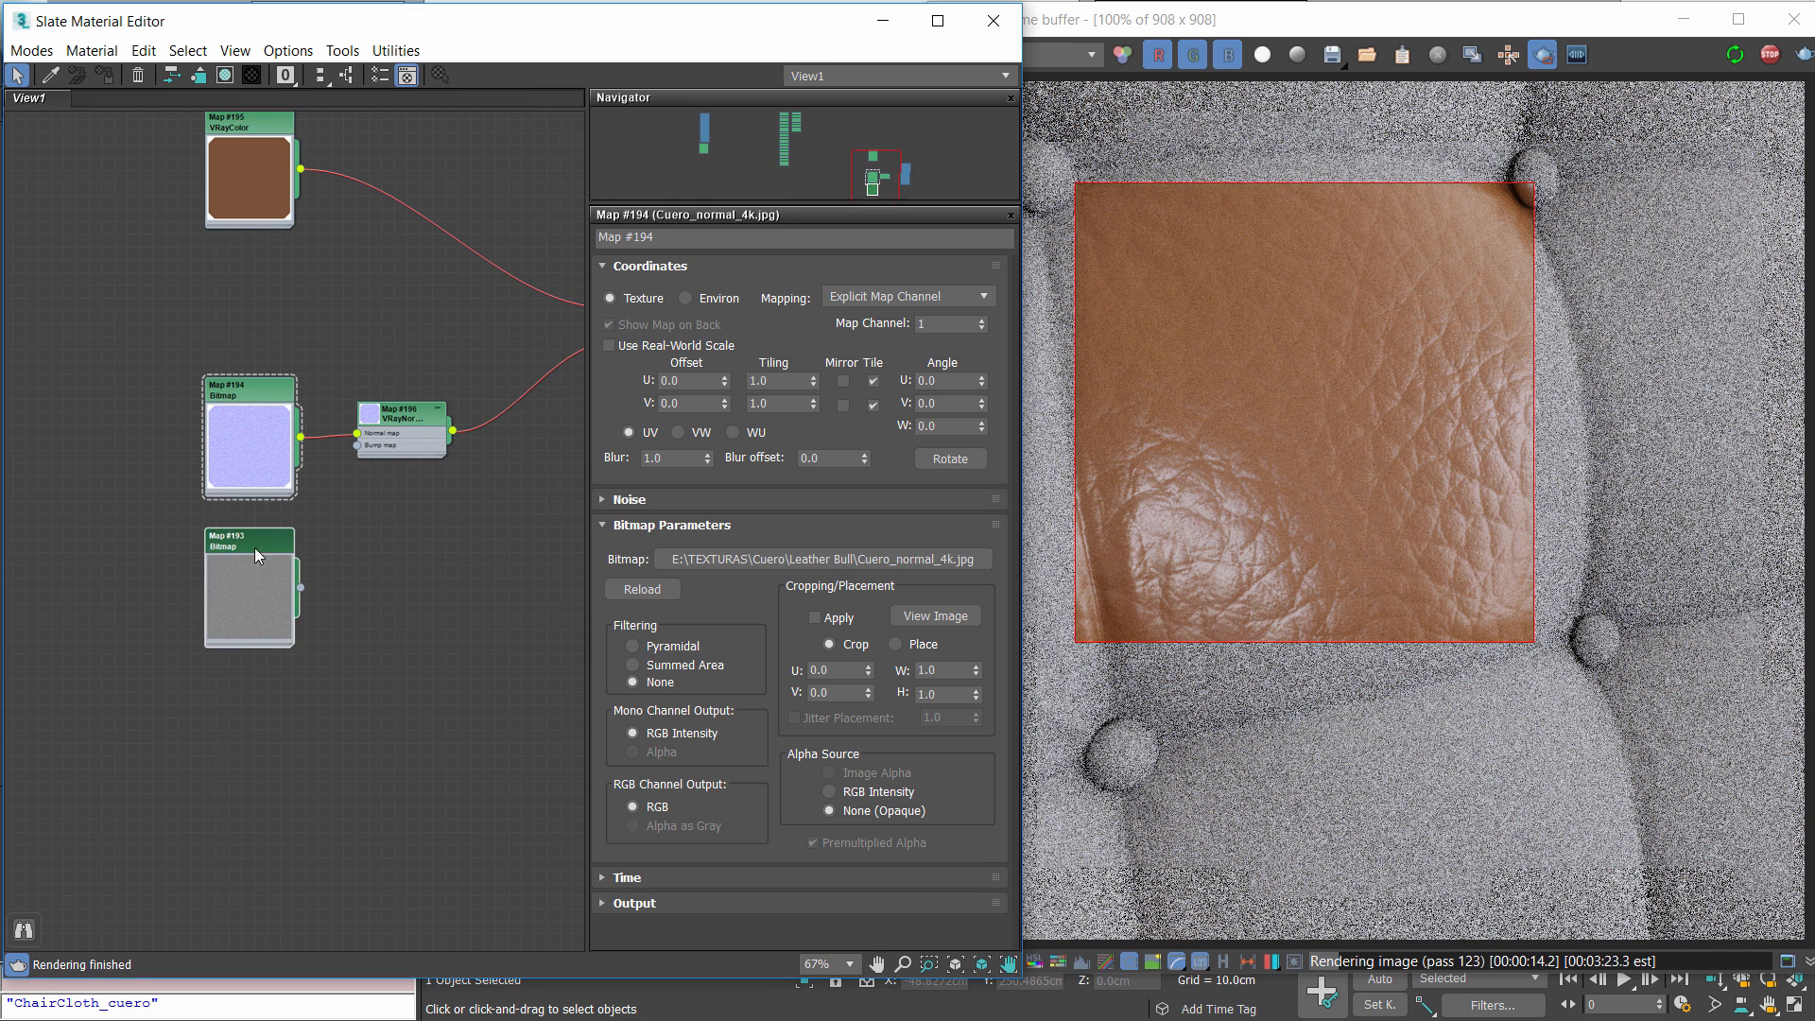
Set the U and V tiling of the Map #194 normal bitmap to 3.0
click(236, 393)
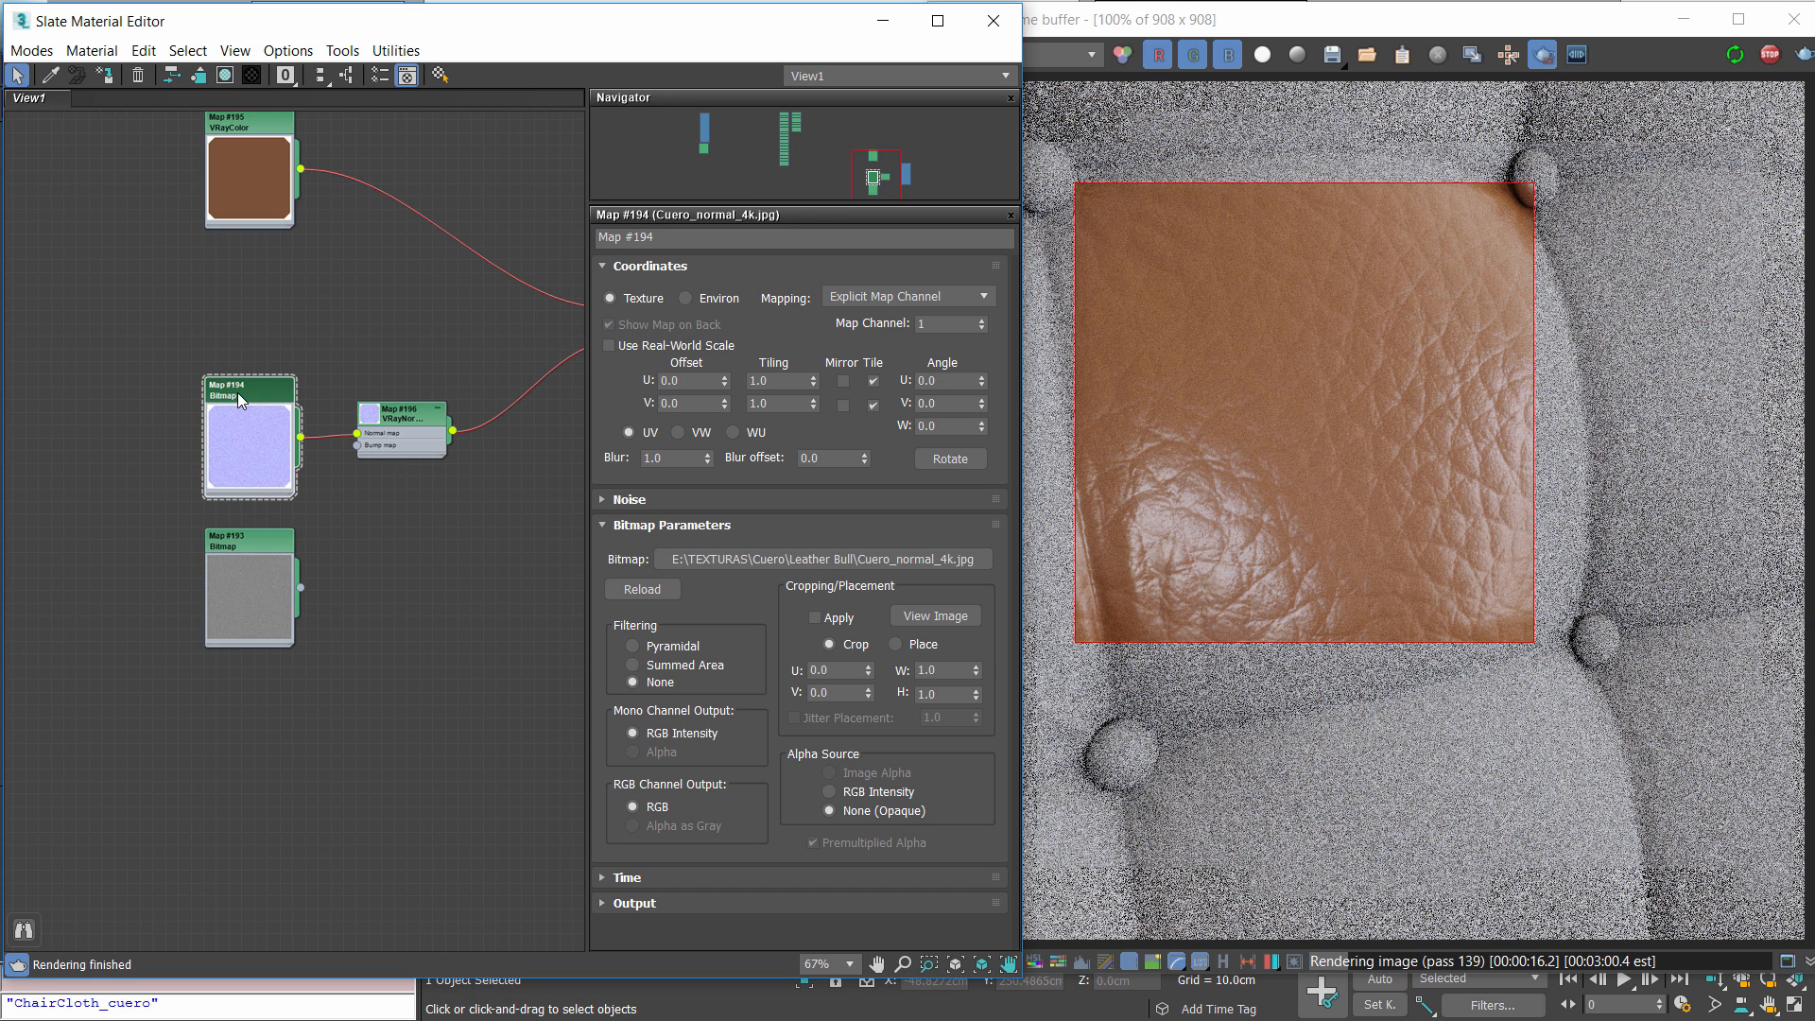
click(763, 379)
text(3)
key(Tab)
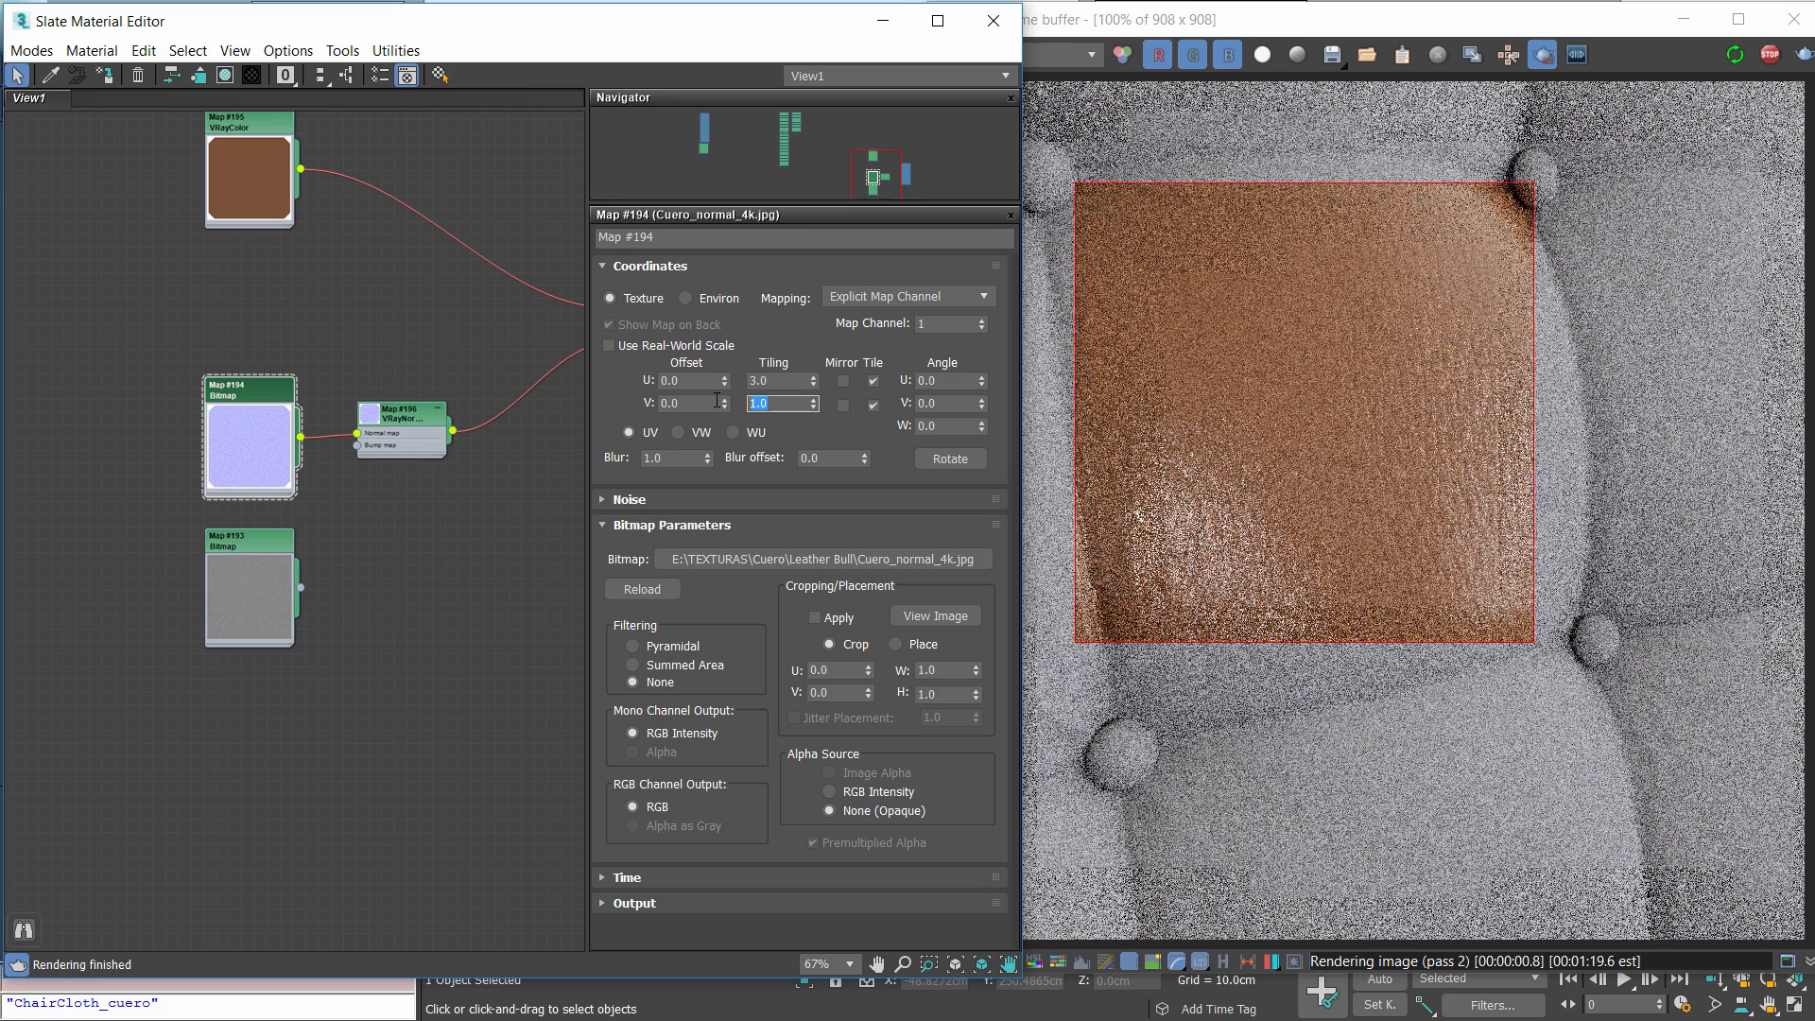
text(3)
key(Return)
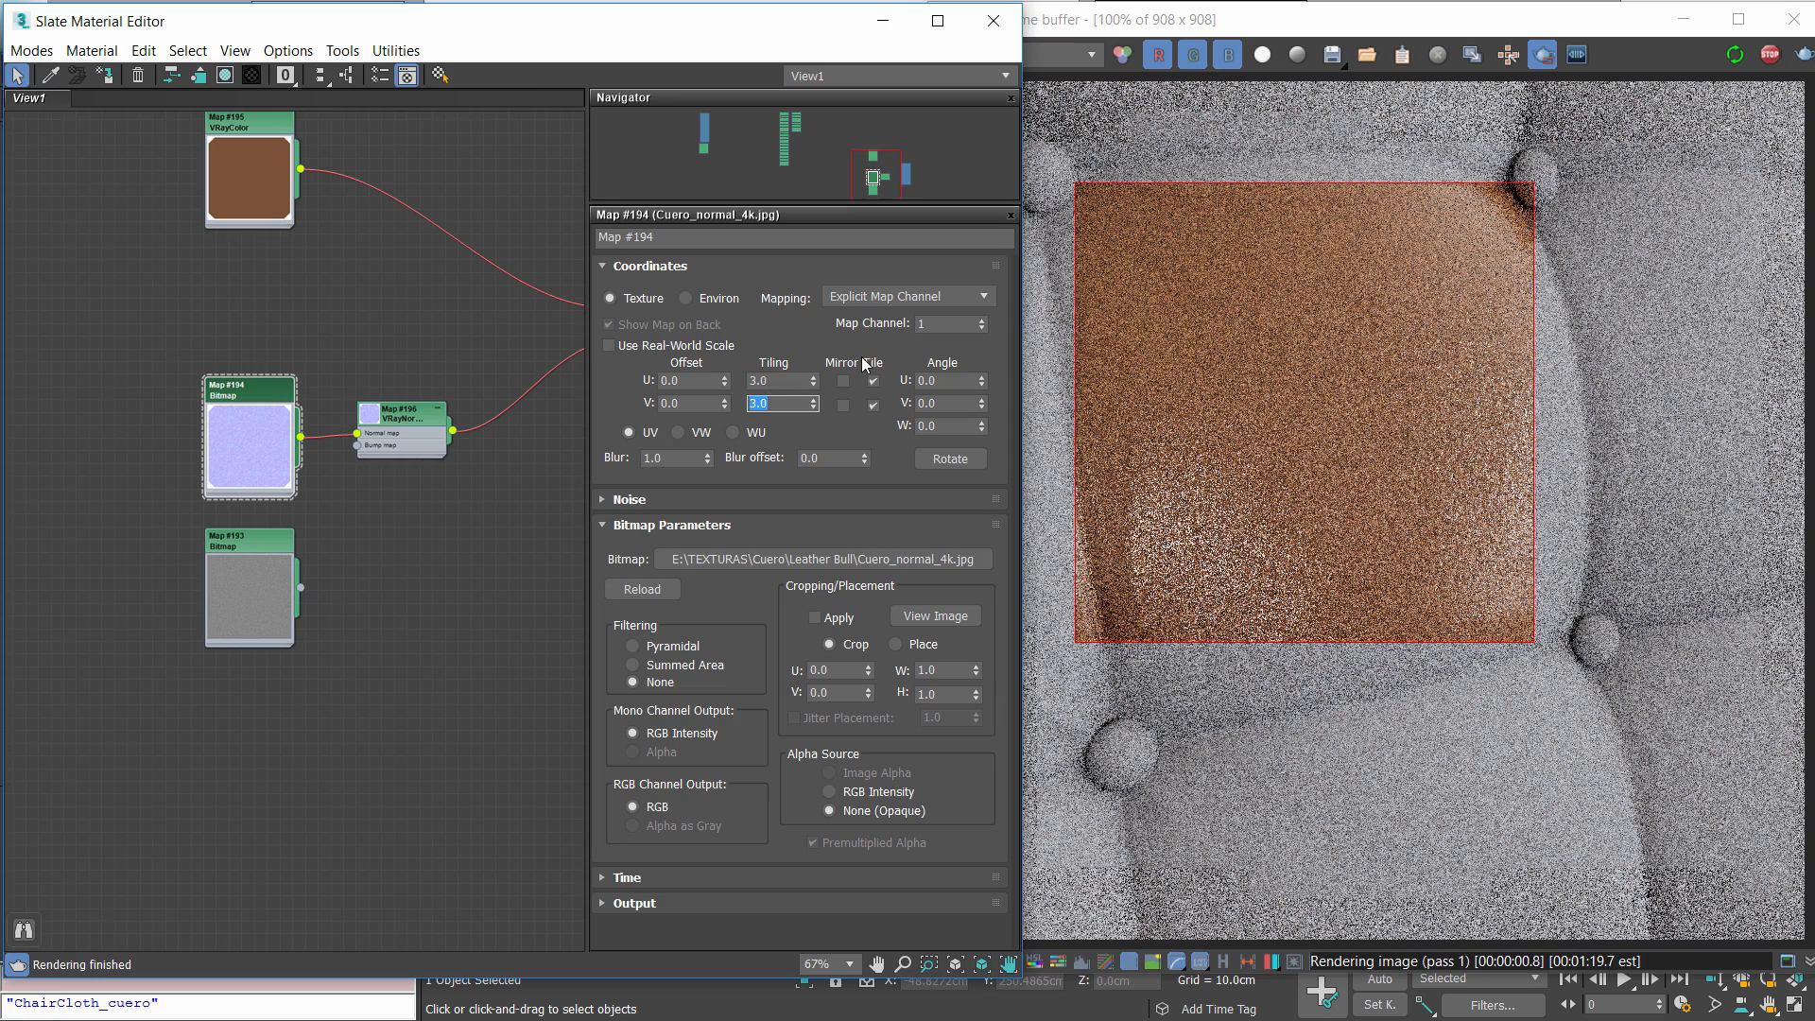
Set the U and V tiling of Map #194 back to 1.0
drag(783, 378, 730, 375)
text(1)
key(Tab)
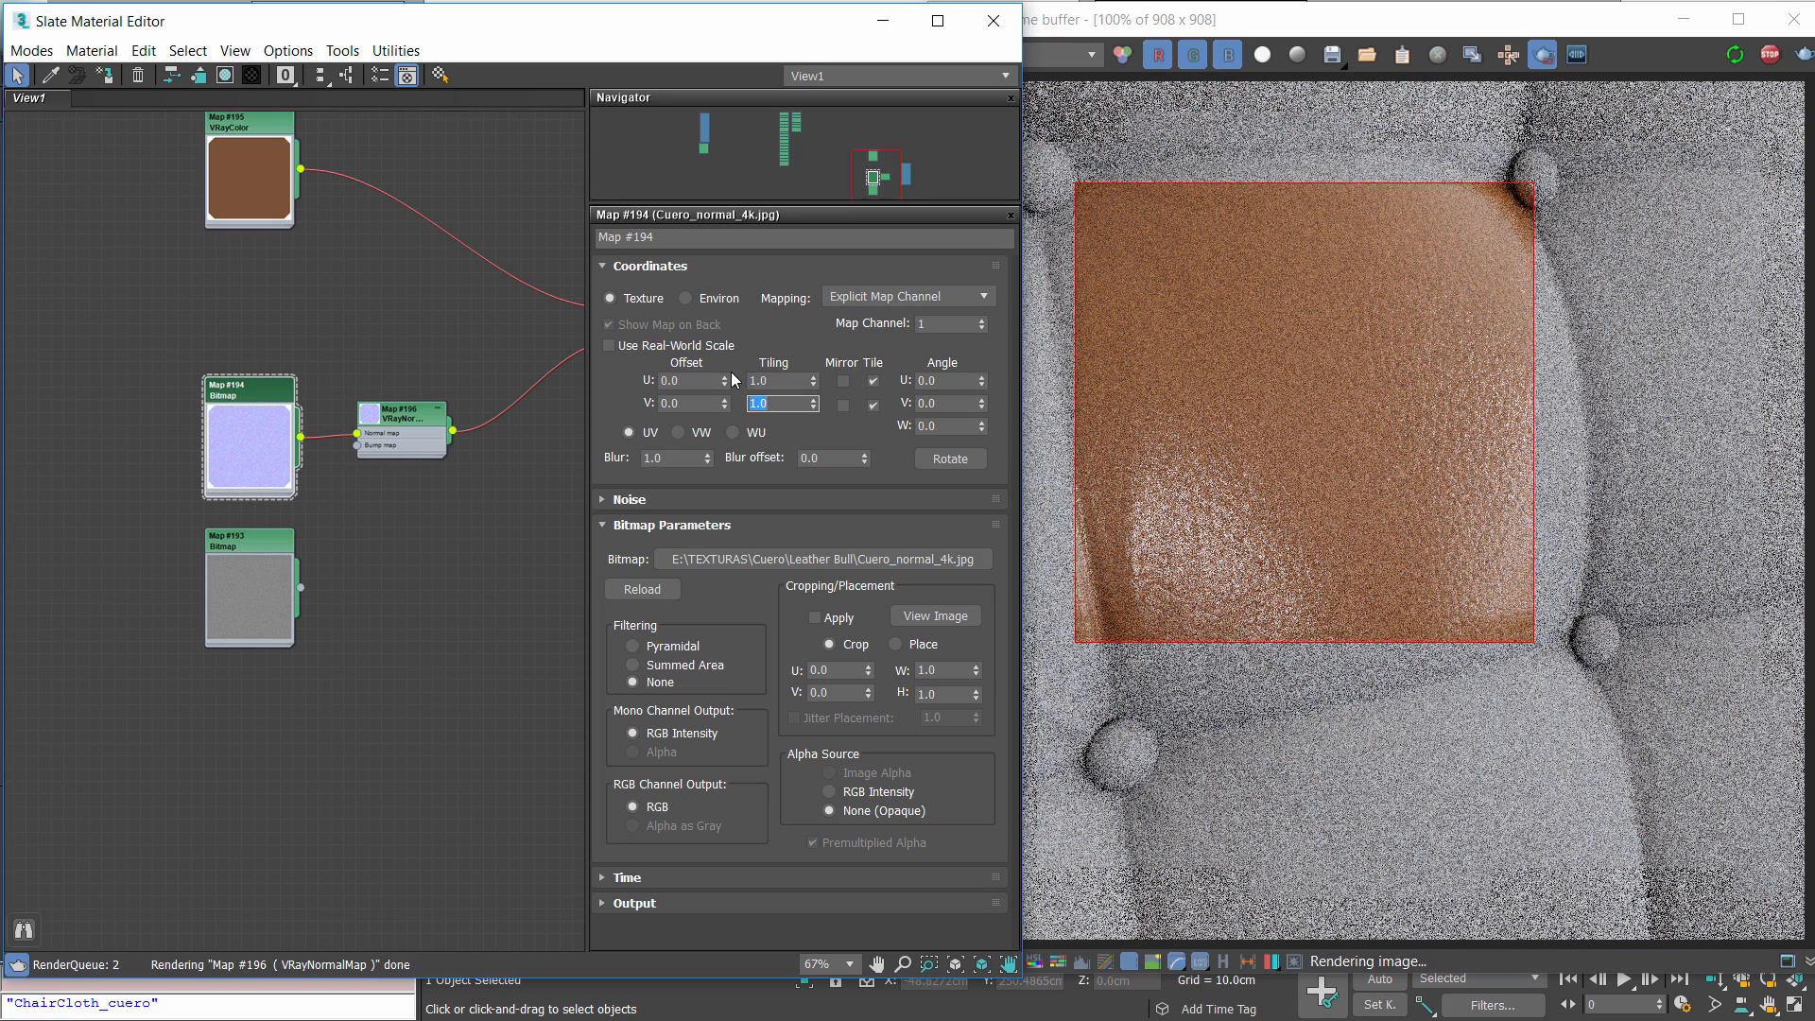
text(1)
key(Return)
Add a Linear Float controller and connect it to both the U Tiling and V Tiling of the Map #194 bitmap
middle_drag(151, 479, 229, 472)
right_click(115, 461)
mouse_move(193, 566)
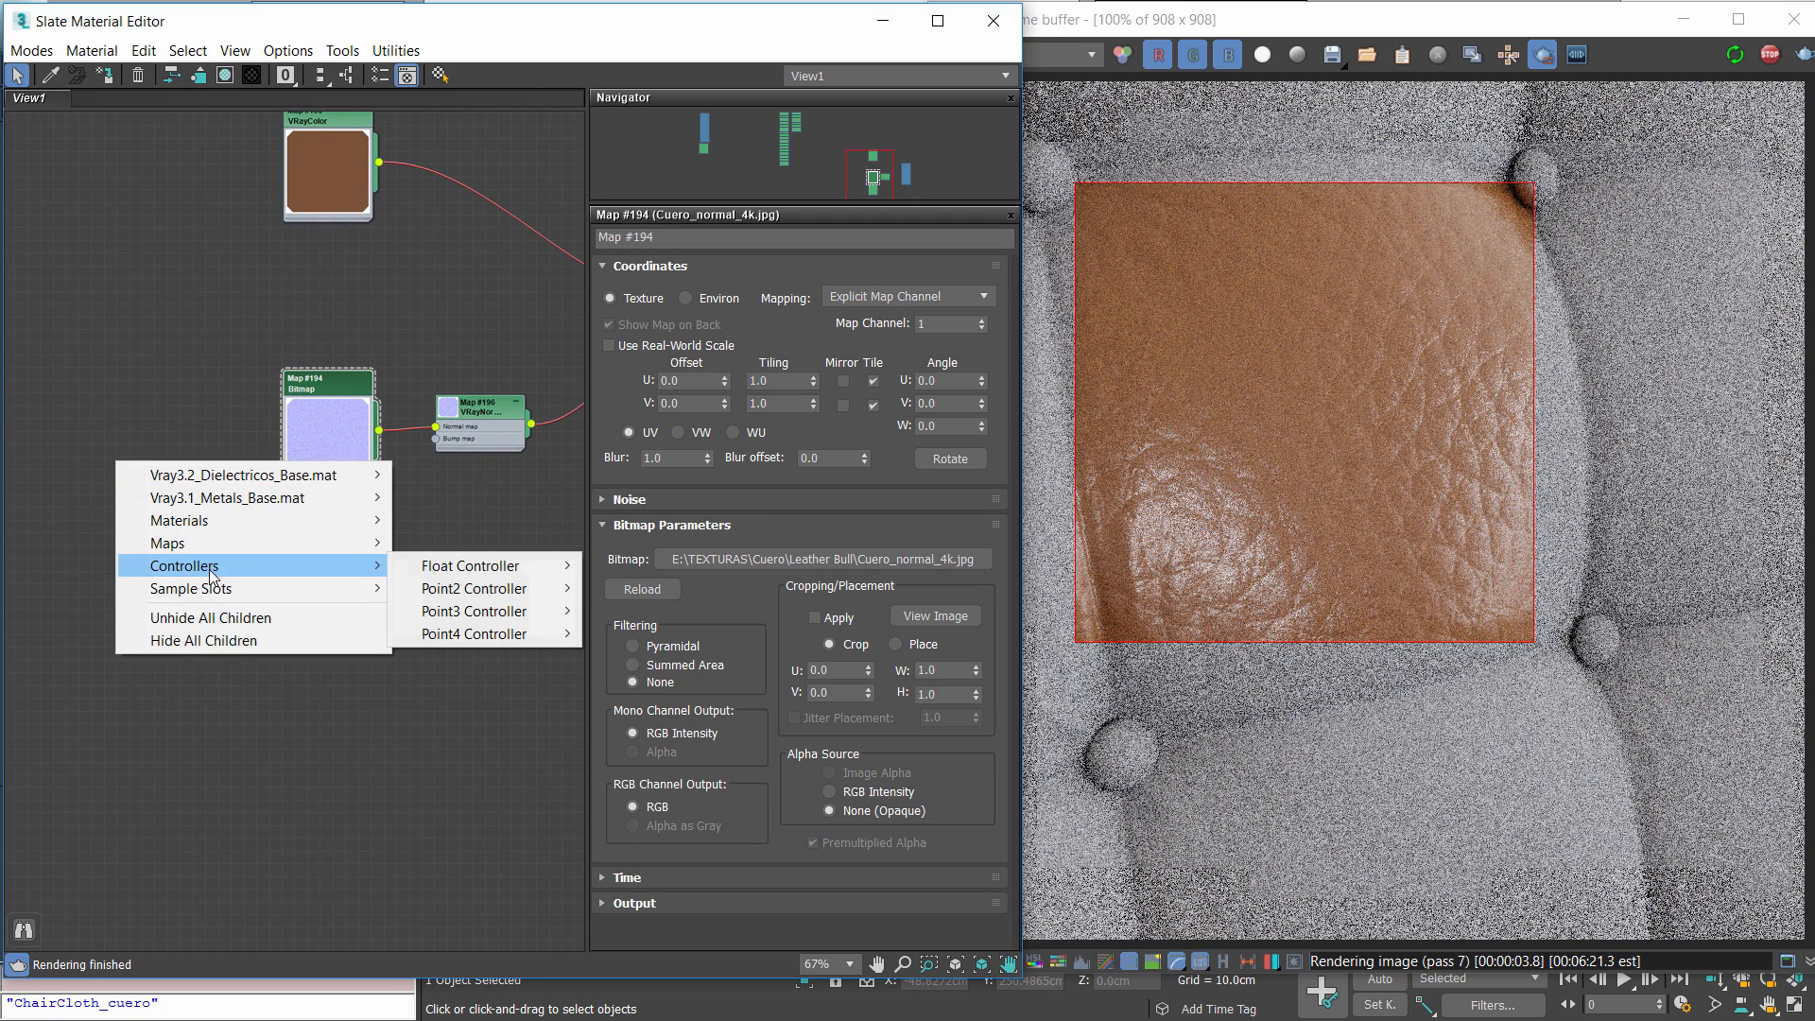
mouse_move(499, 570)
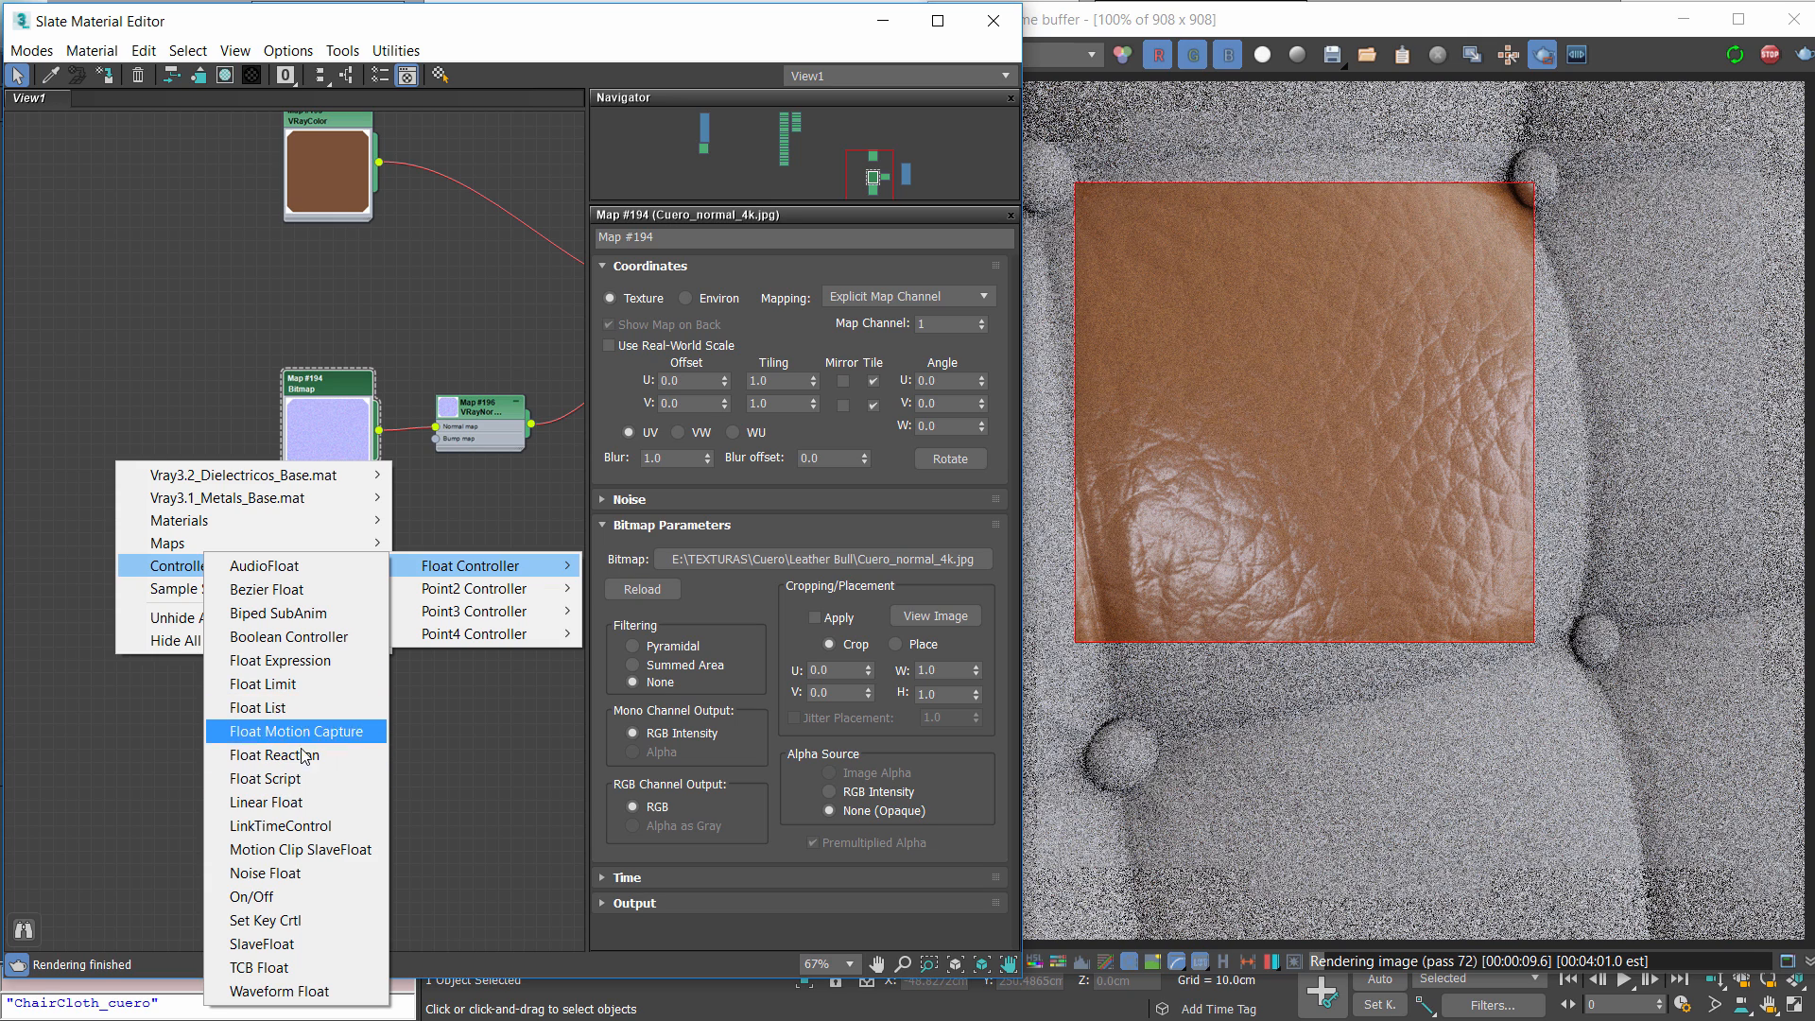
click(265, 801)
drag(106, 483, 344, 412)
mouse_move(473, 448)
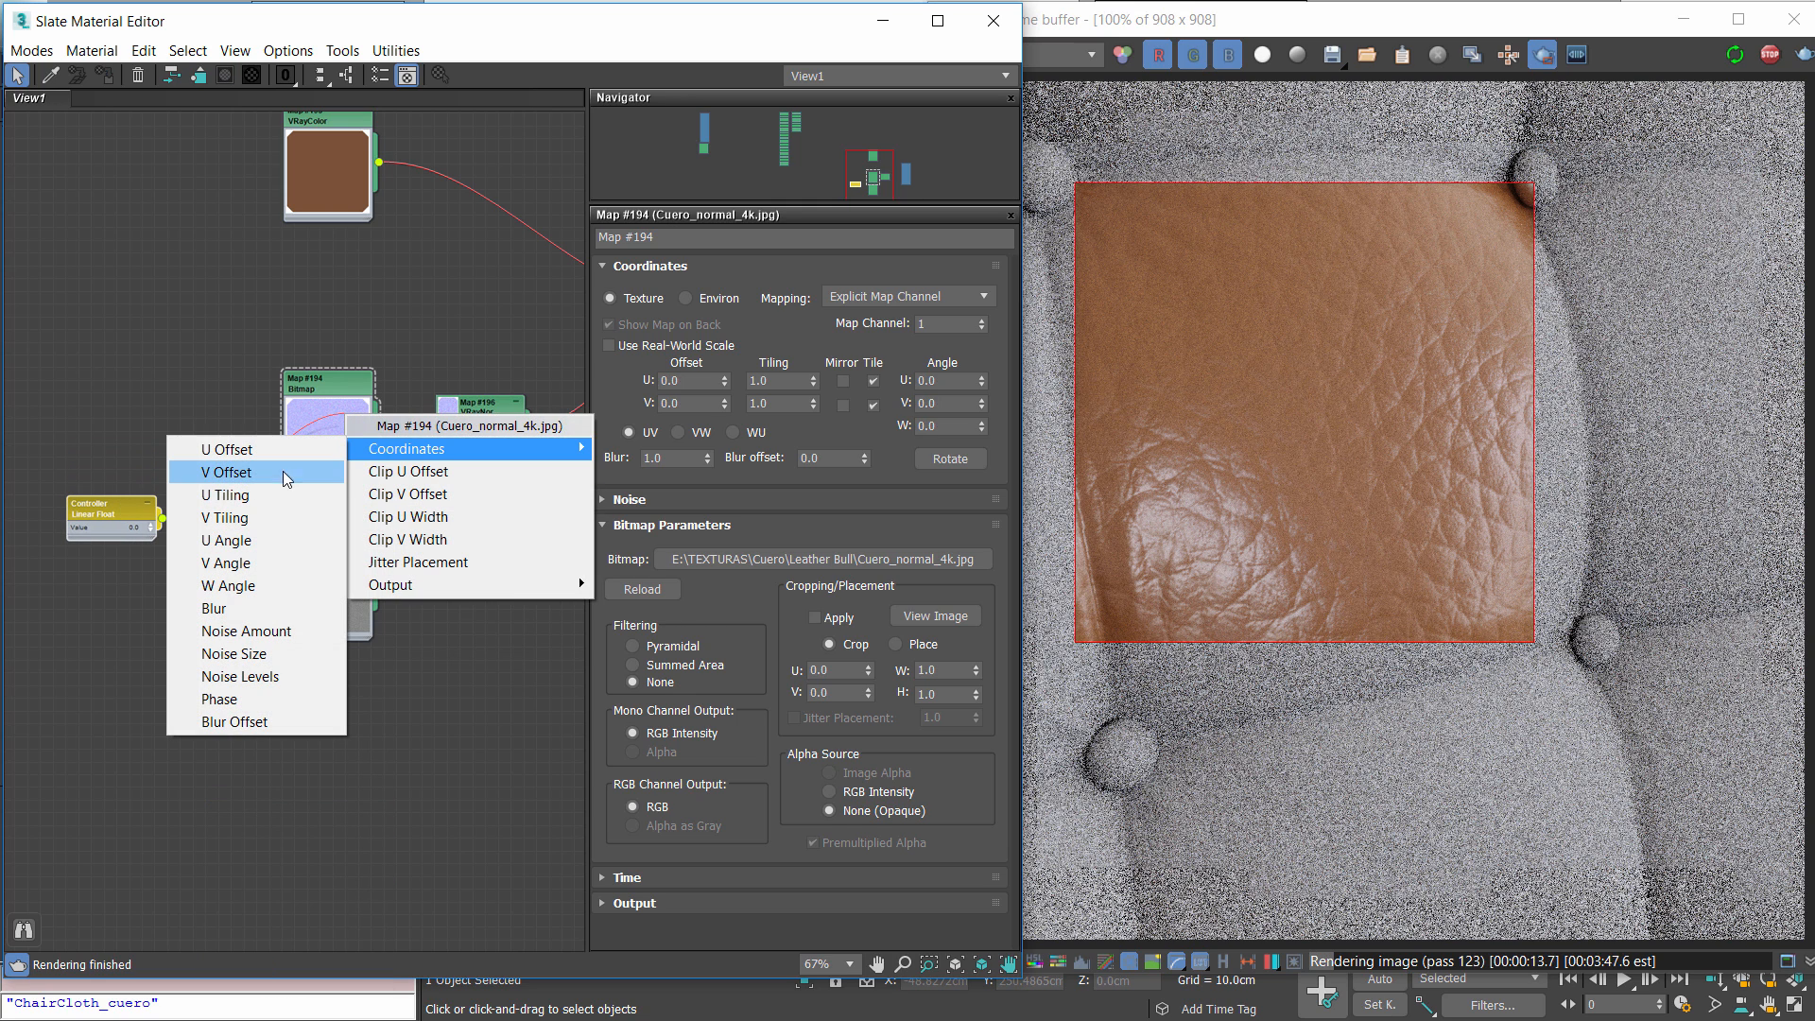
click(261, 495)
drag(162, 518, 321, 436)
mouse_move(422, 463)
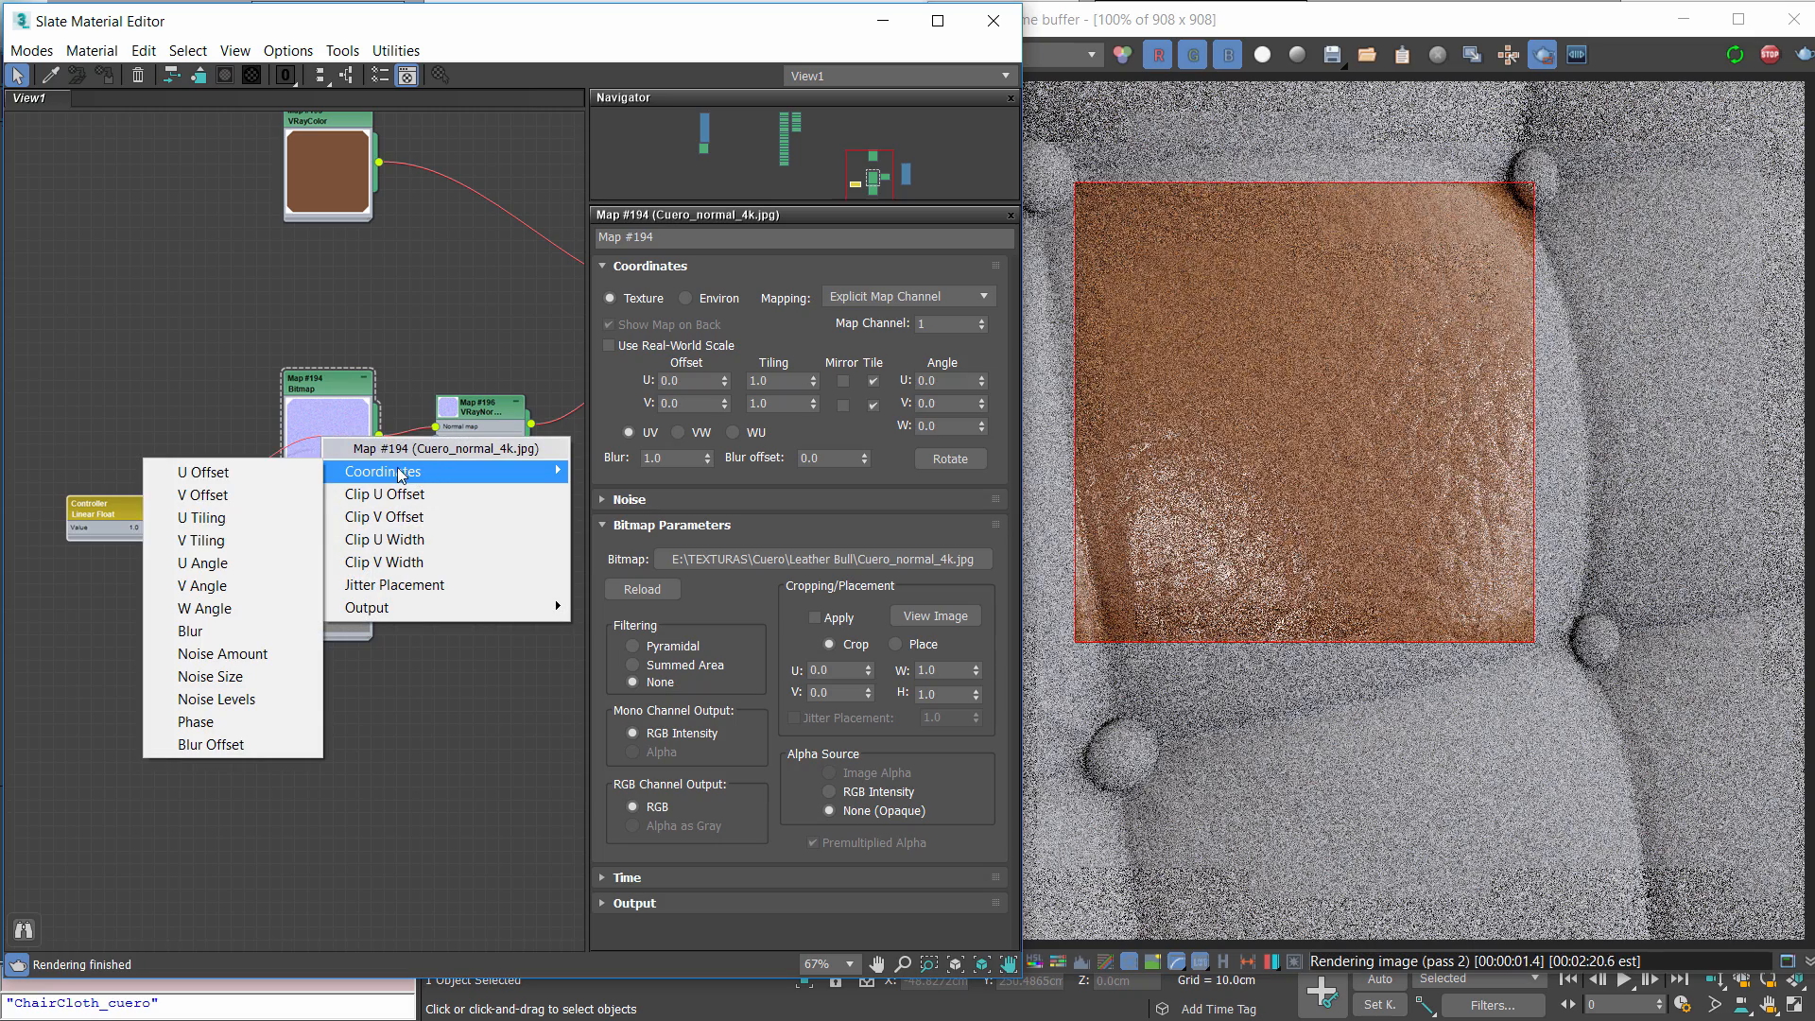
click(203, 543)
Connect the same Linear Float controller to the U Tiling and V Tiling of the Map #193 mask bitmap
drag(162, 518, 333, 588)
mouse_move(406, 622)
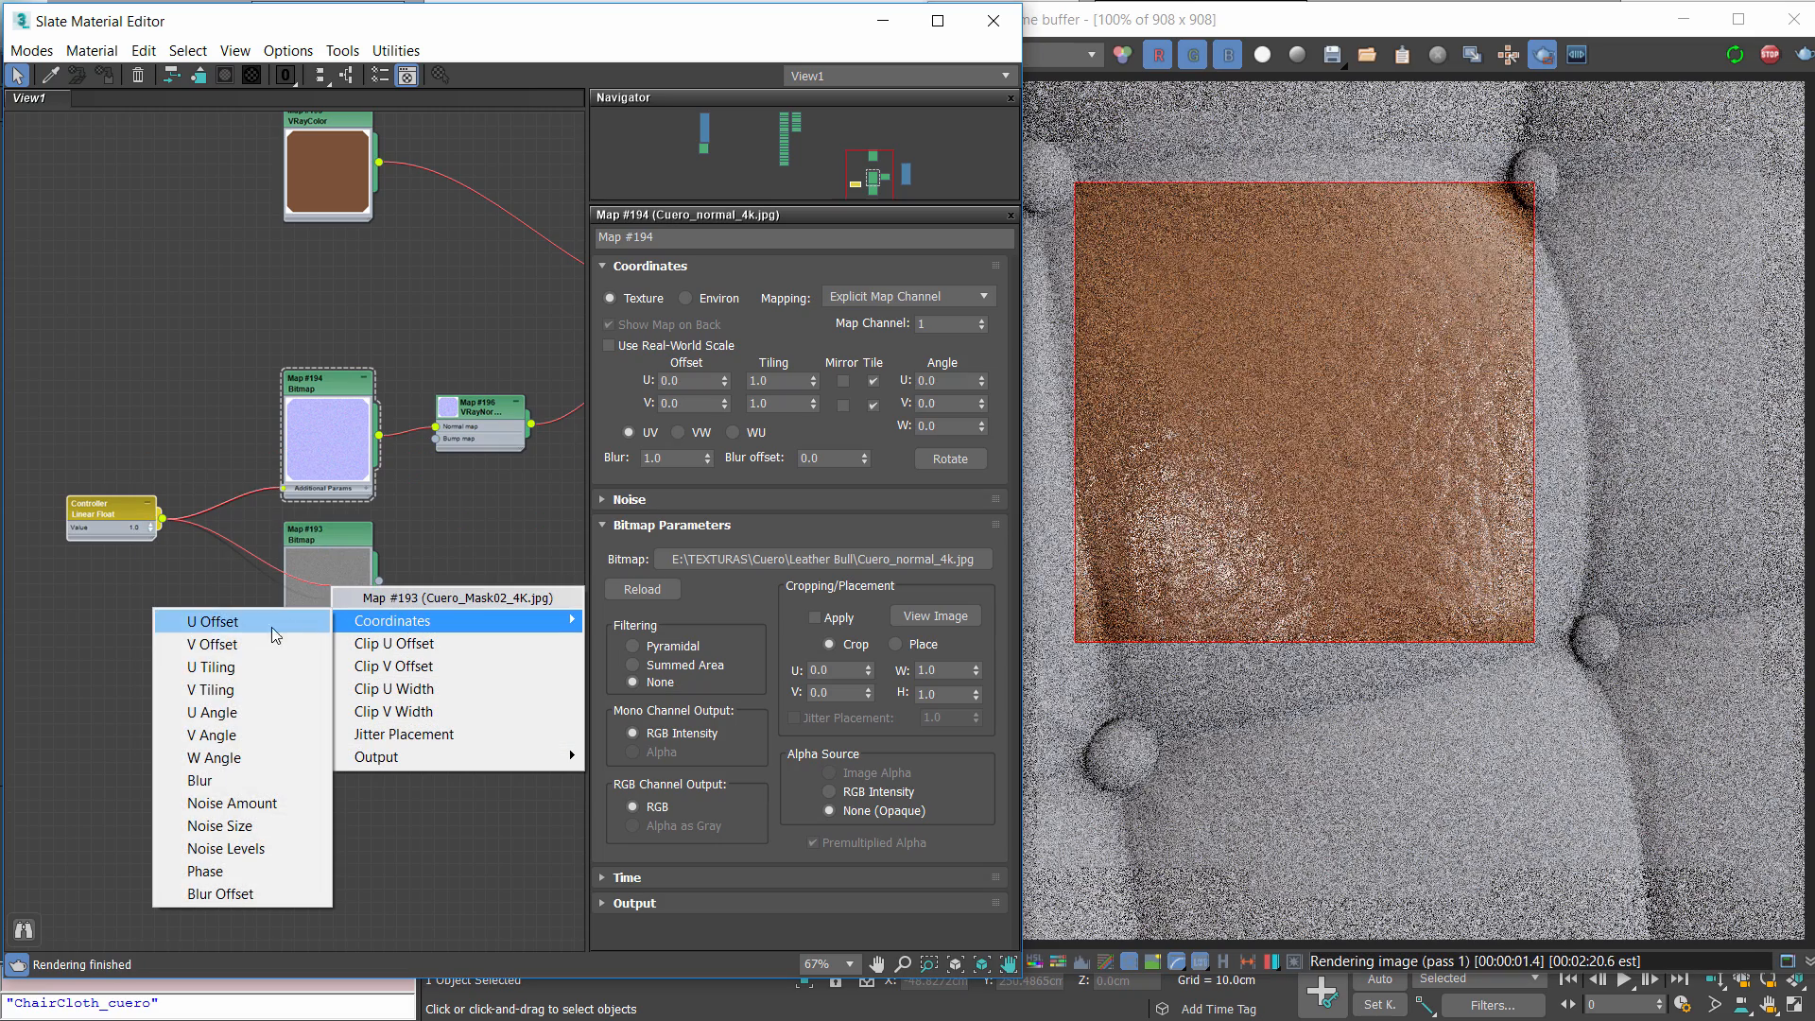
click(231, 668)
drag(162, 518, 325, 586)
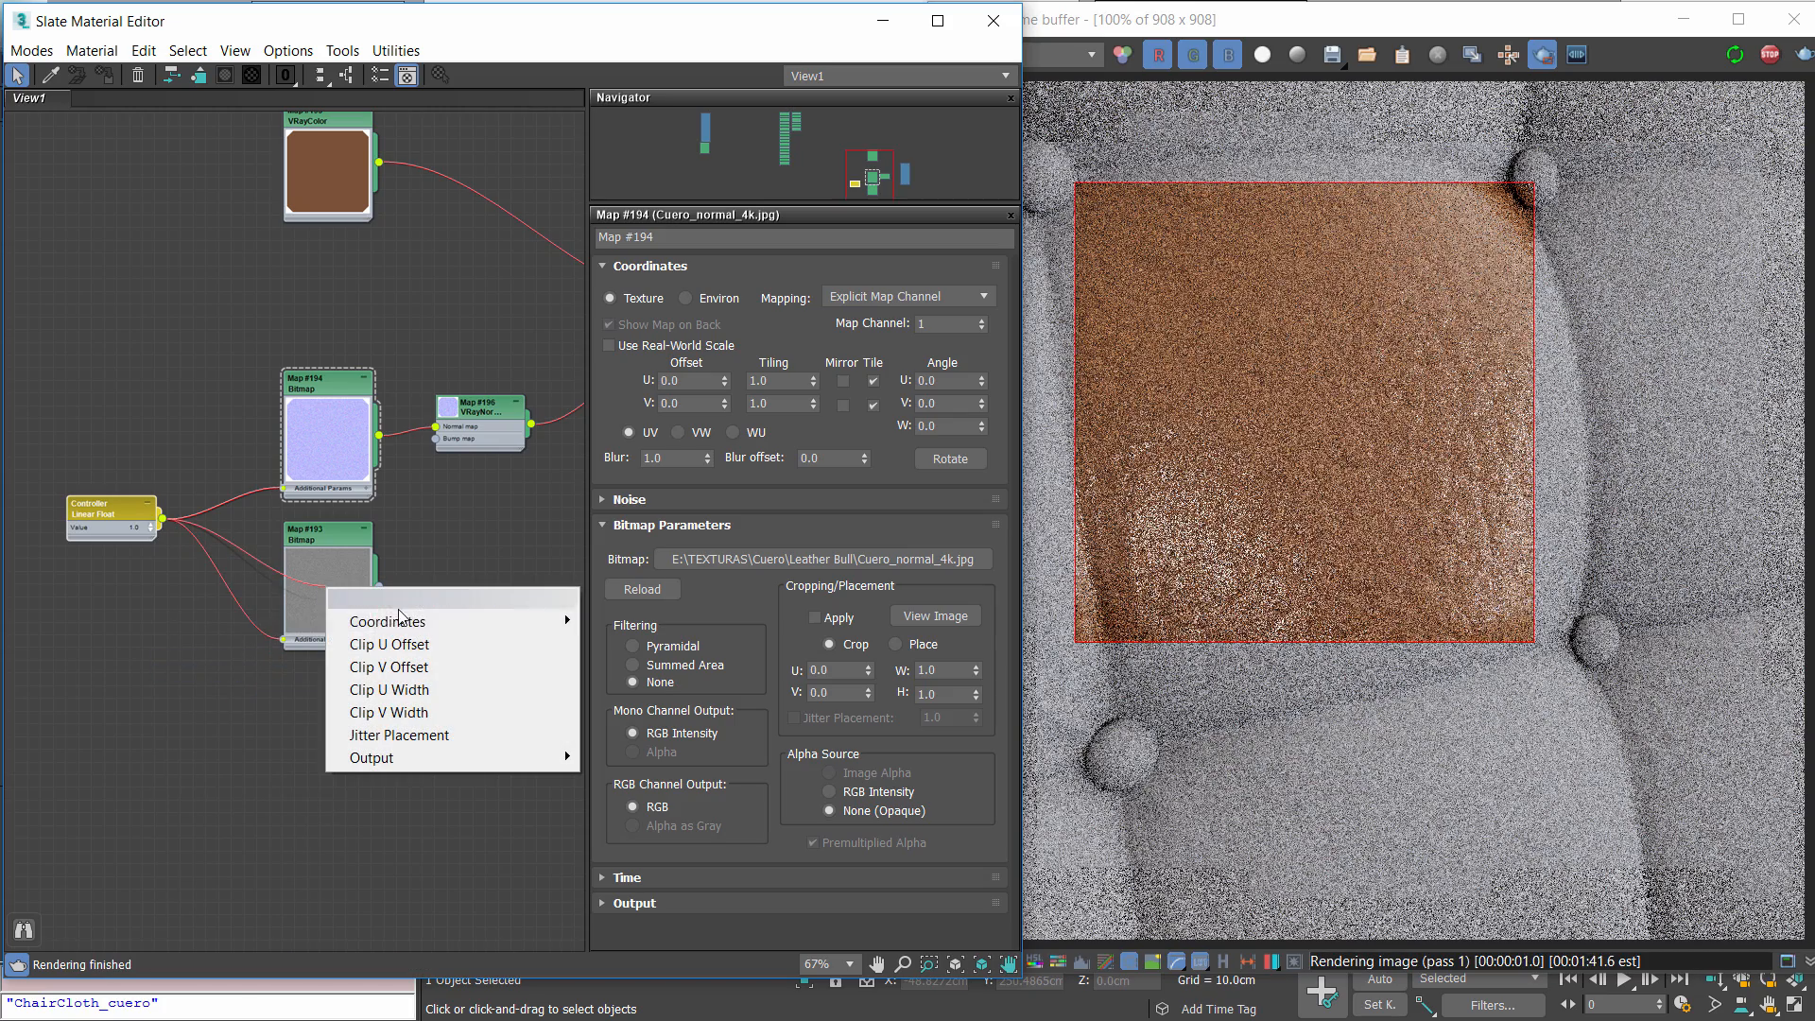
click(206, 690)
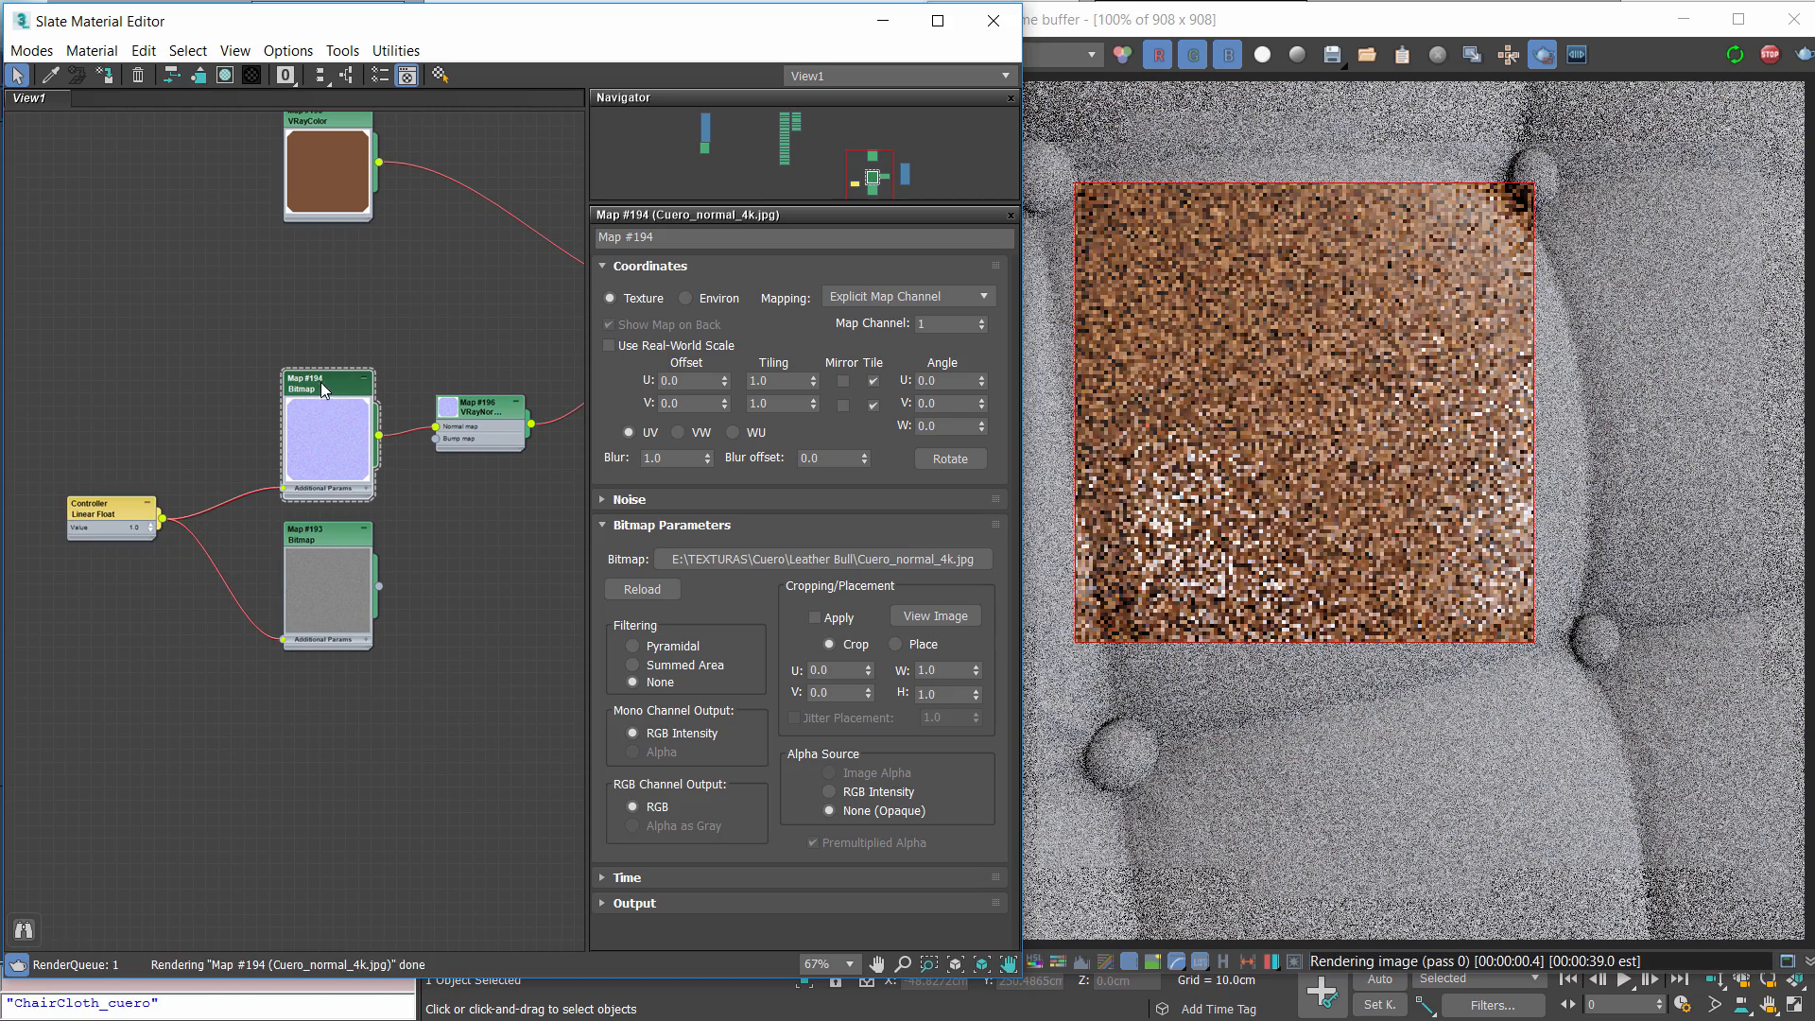
Set the shared tiling to 3 through Map #194 and check the tiling in the Map #193 parameters
drag(773, 381, 696, 364)
text(3)
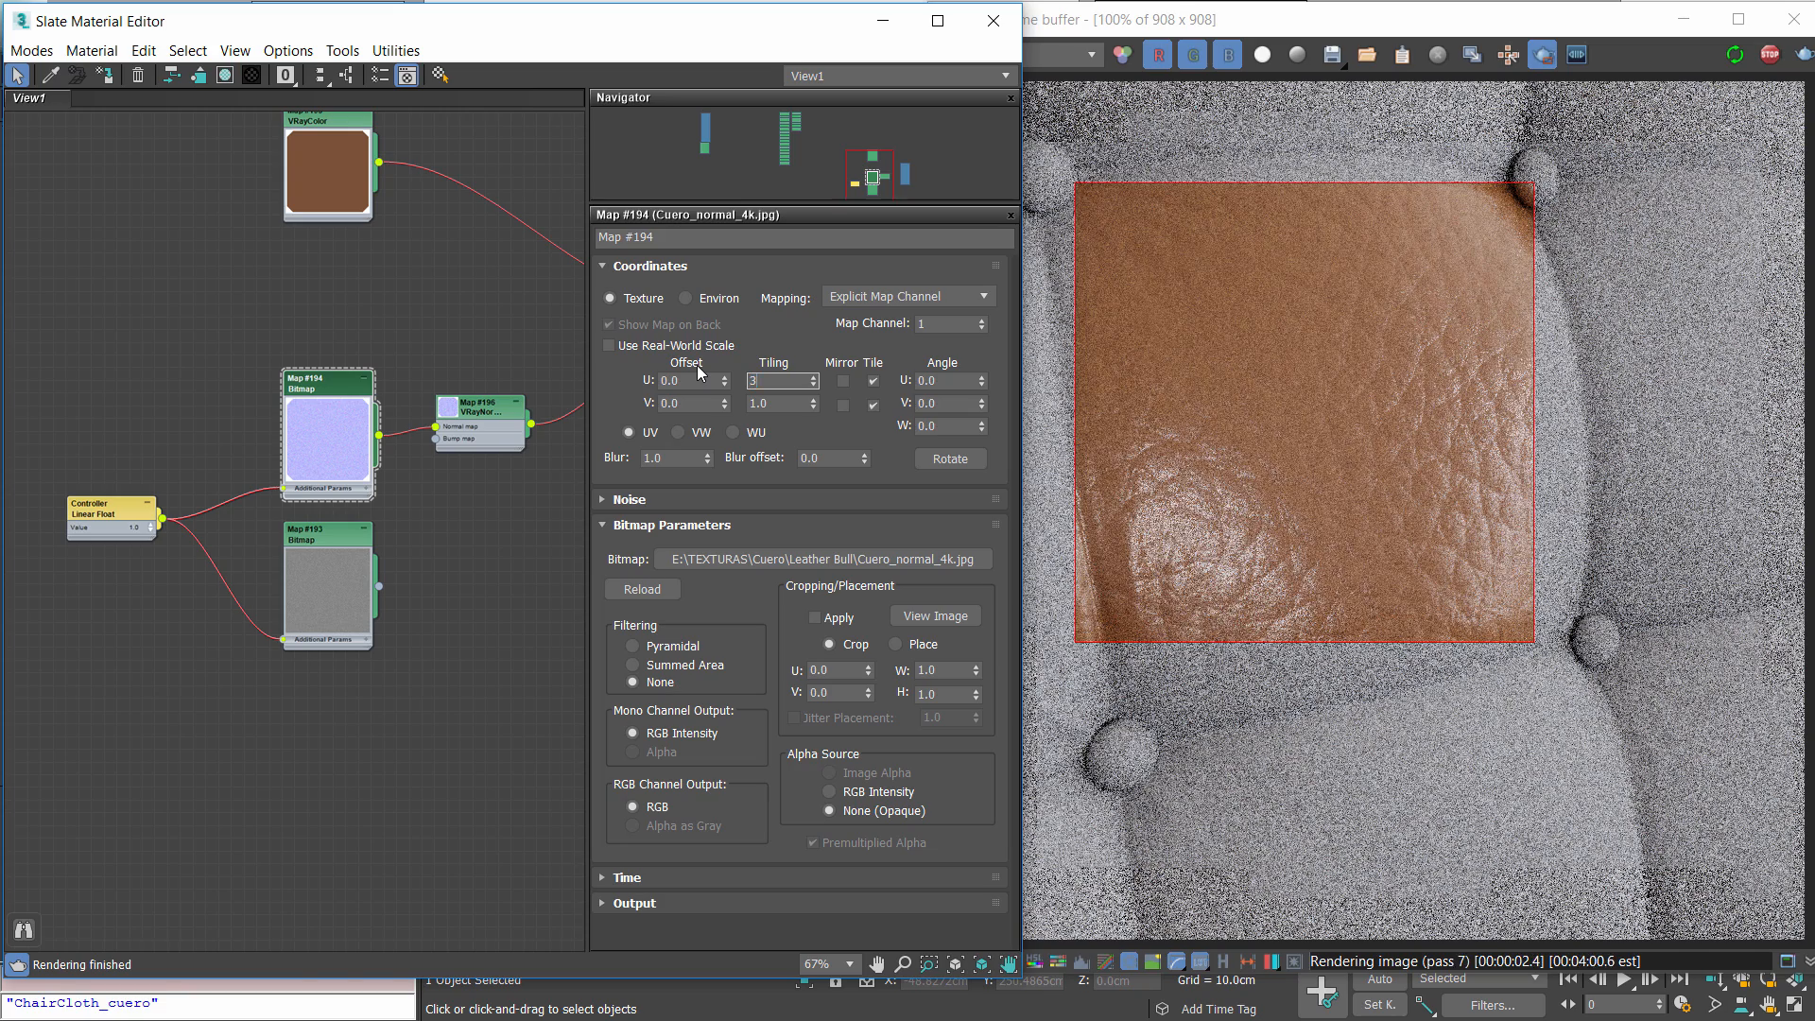
key(Return)
double_click(307, 534)
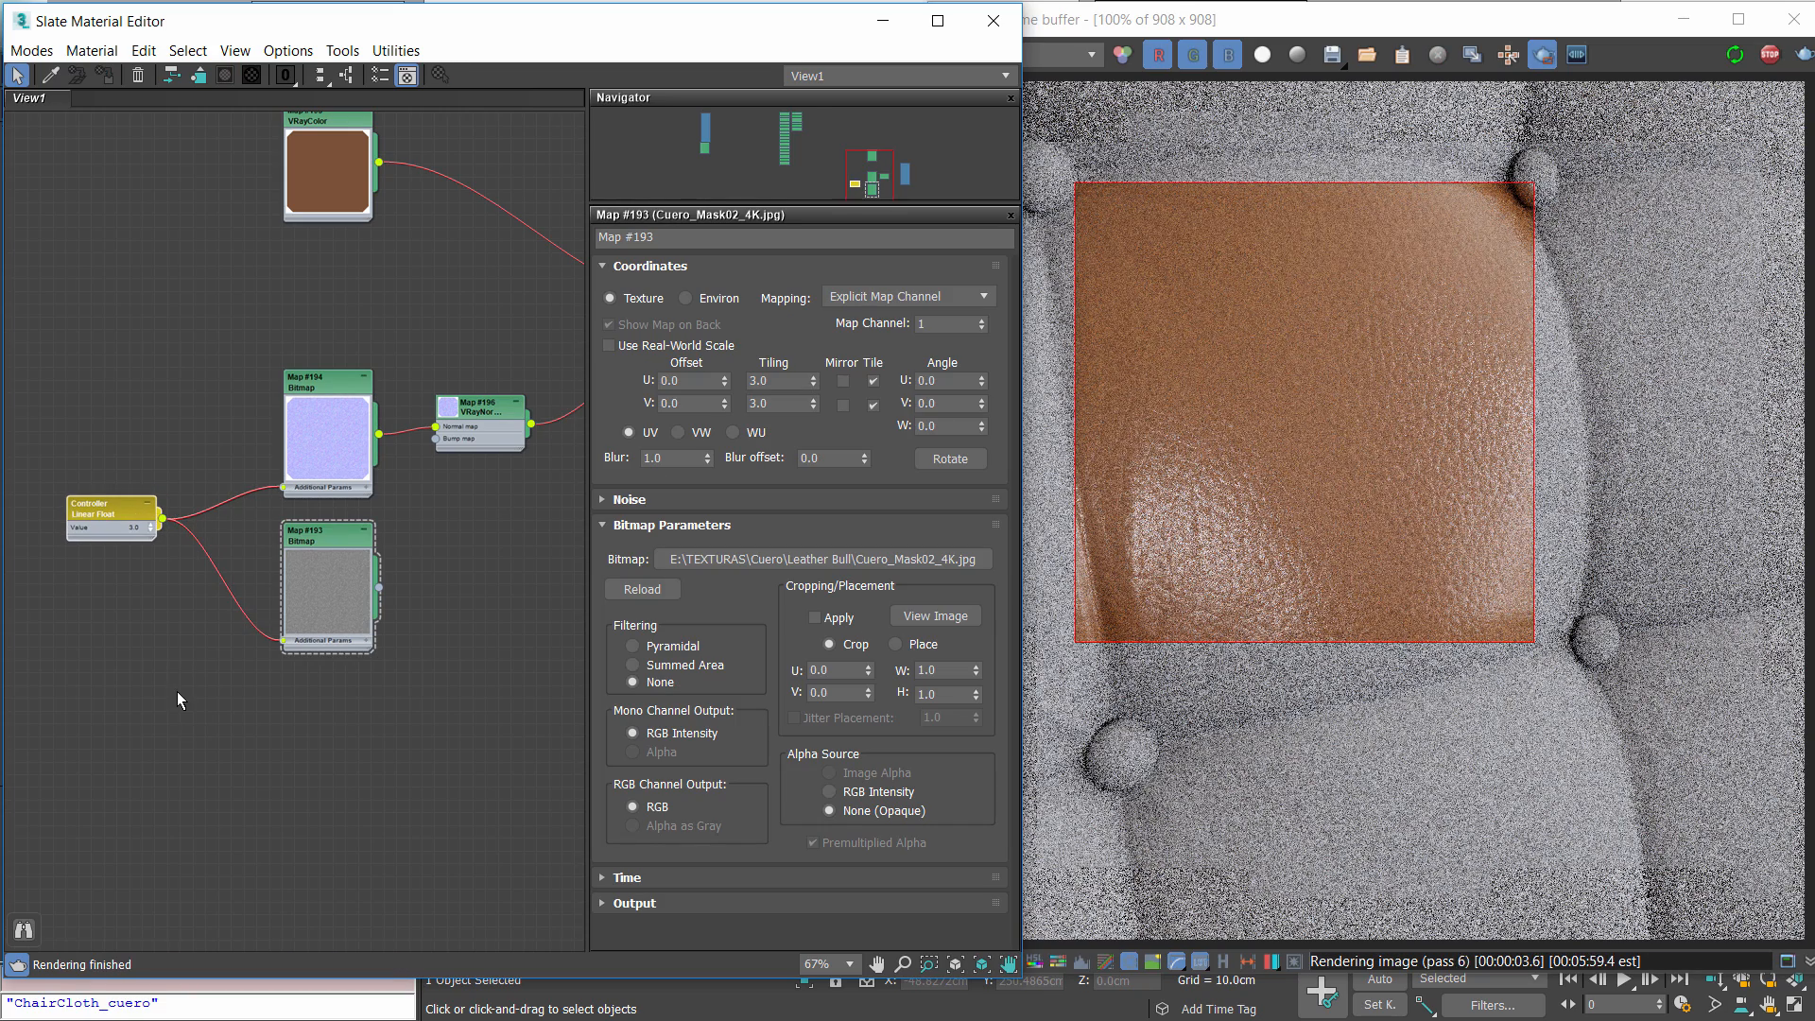
Redraw the render region larger so it covers the whole upper cushion and the buttons around it
scroll(1379, 444, down, 1)
scroll(1397, 423, up, 1)
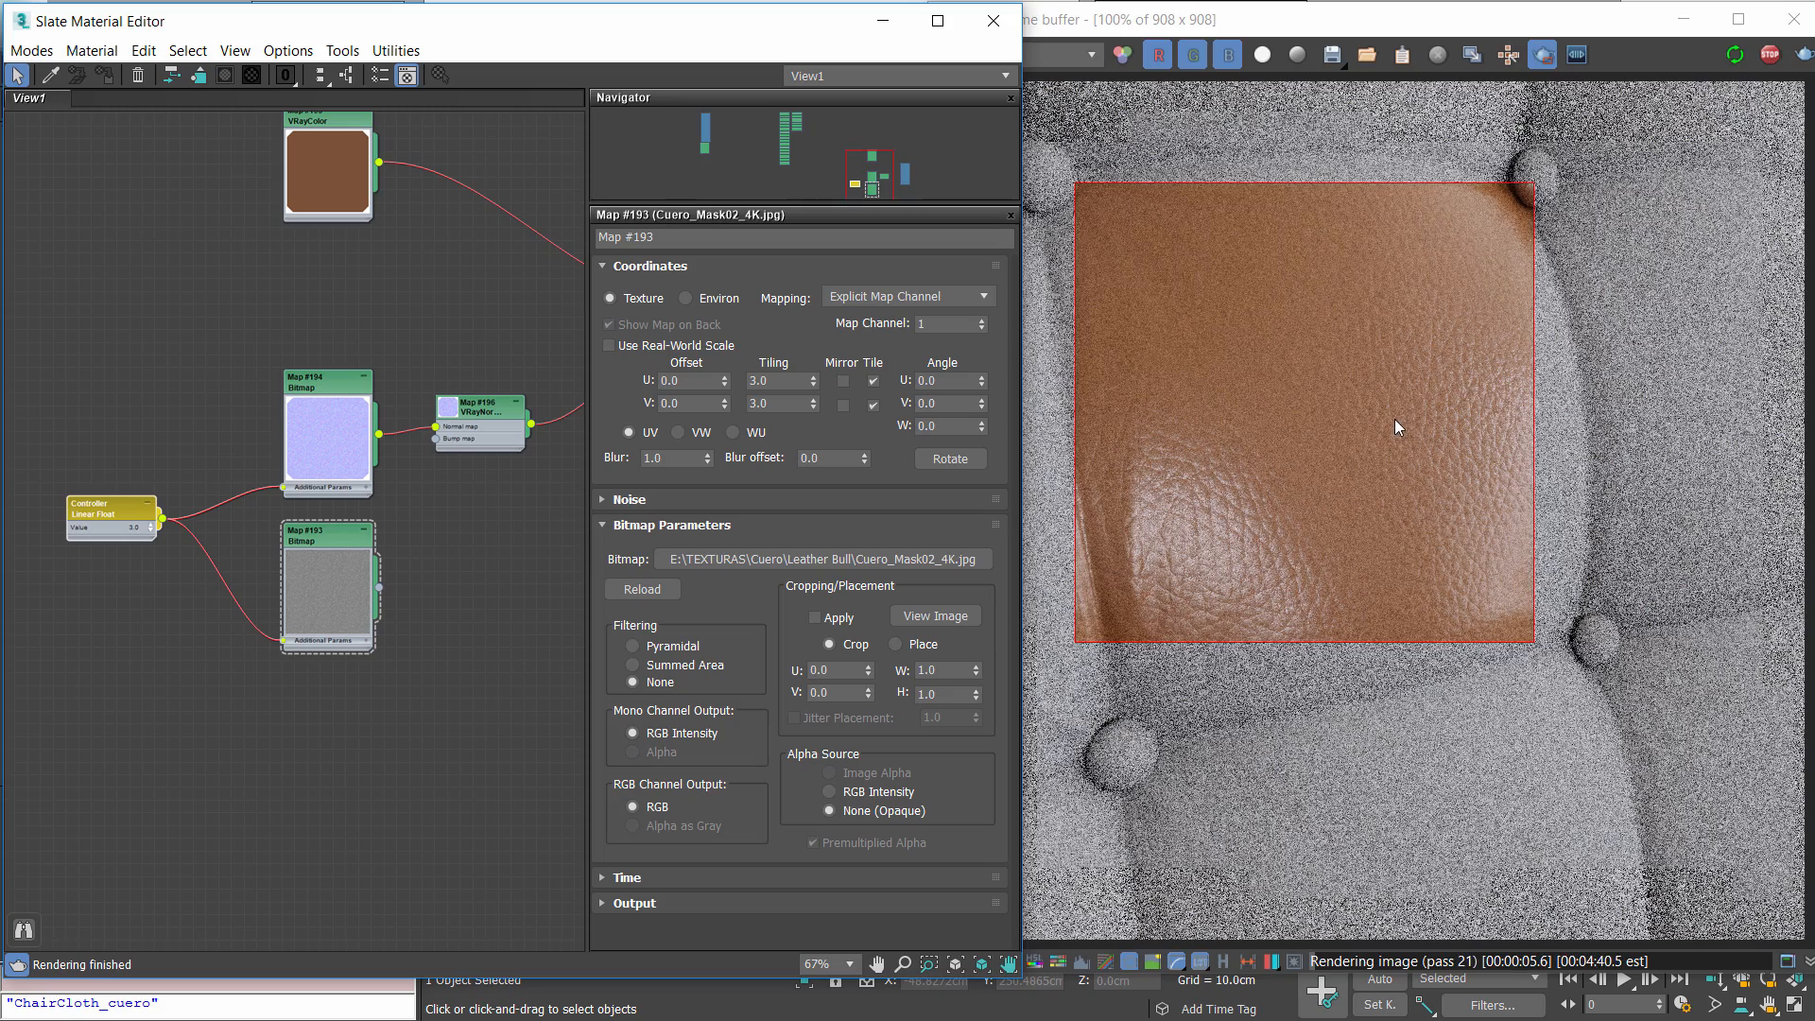
scroll(1355, 421, up, 1)
scroll(1351, 424, down, 1)
scroll(1205, 464, down, 1)
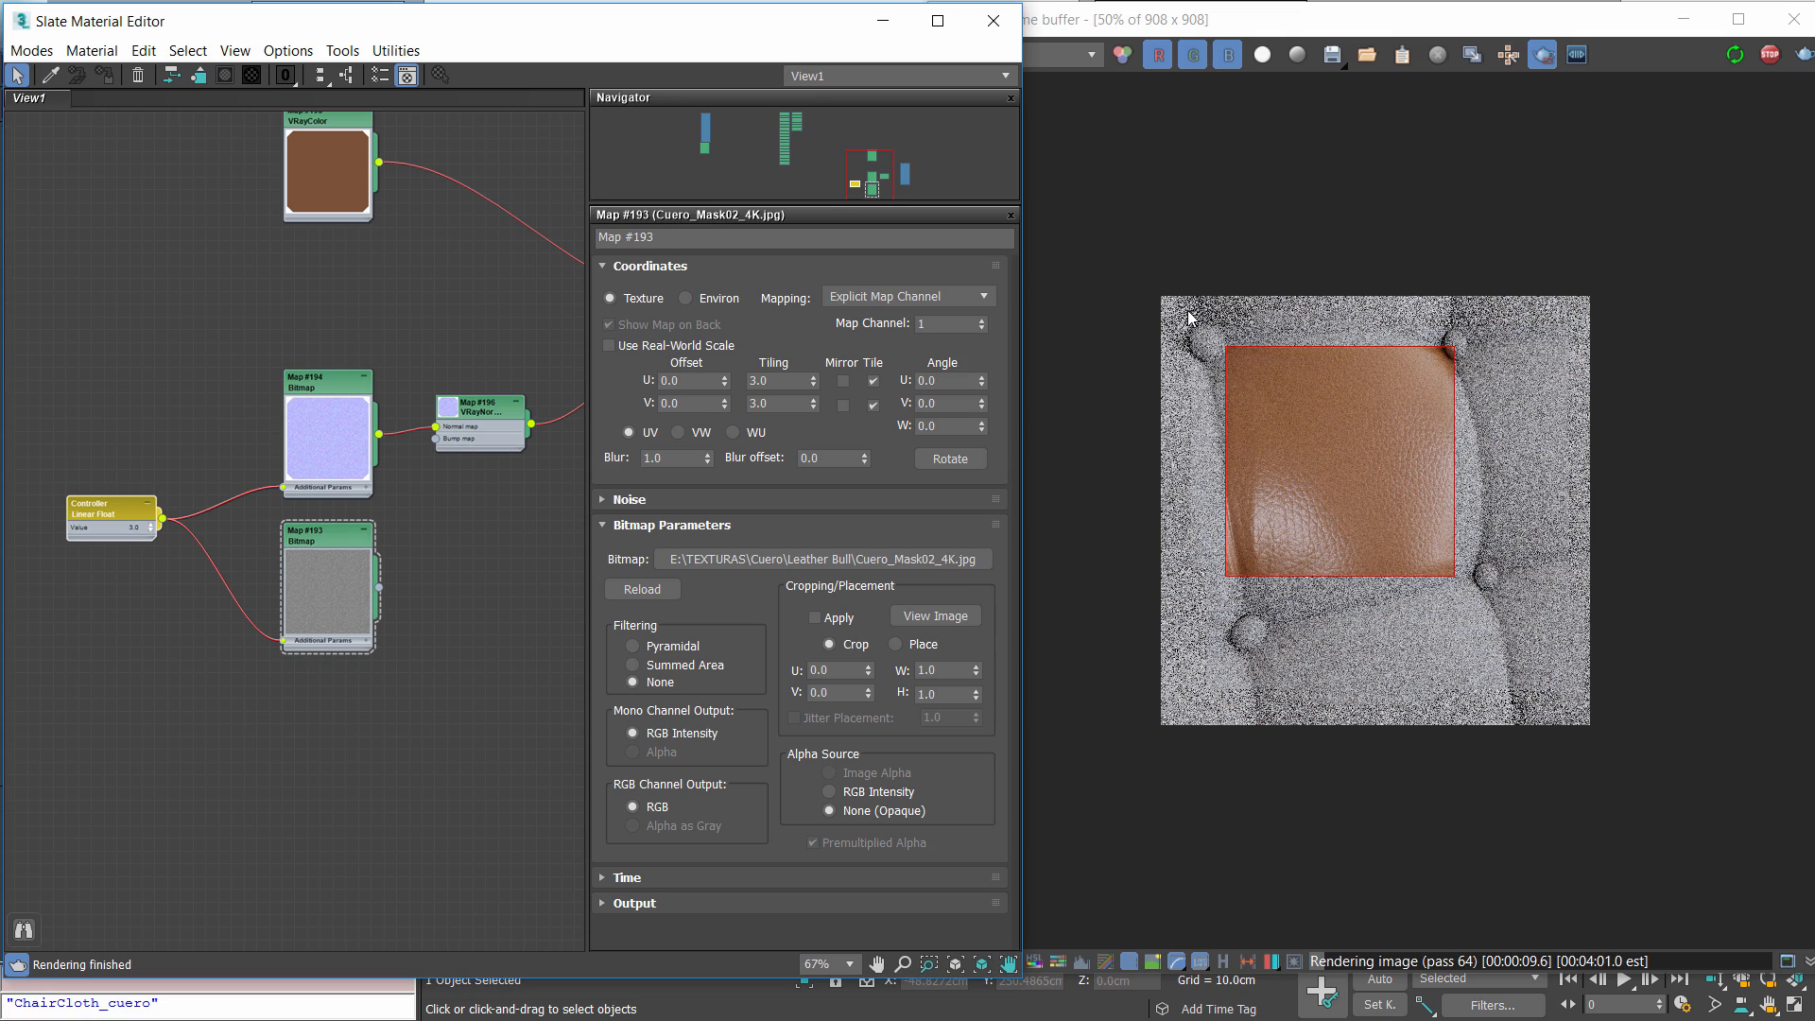
drag(1181, 311, 1499, 615)
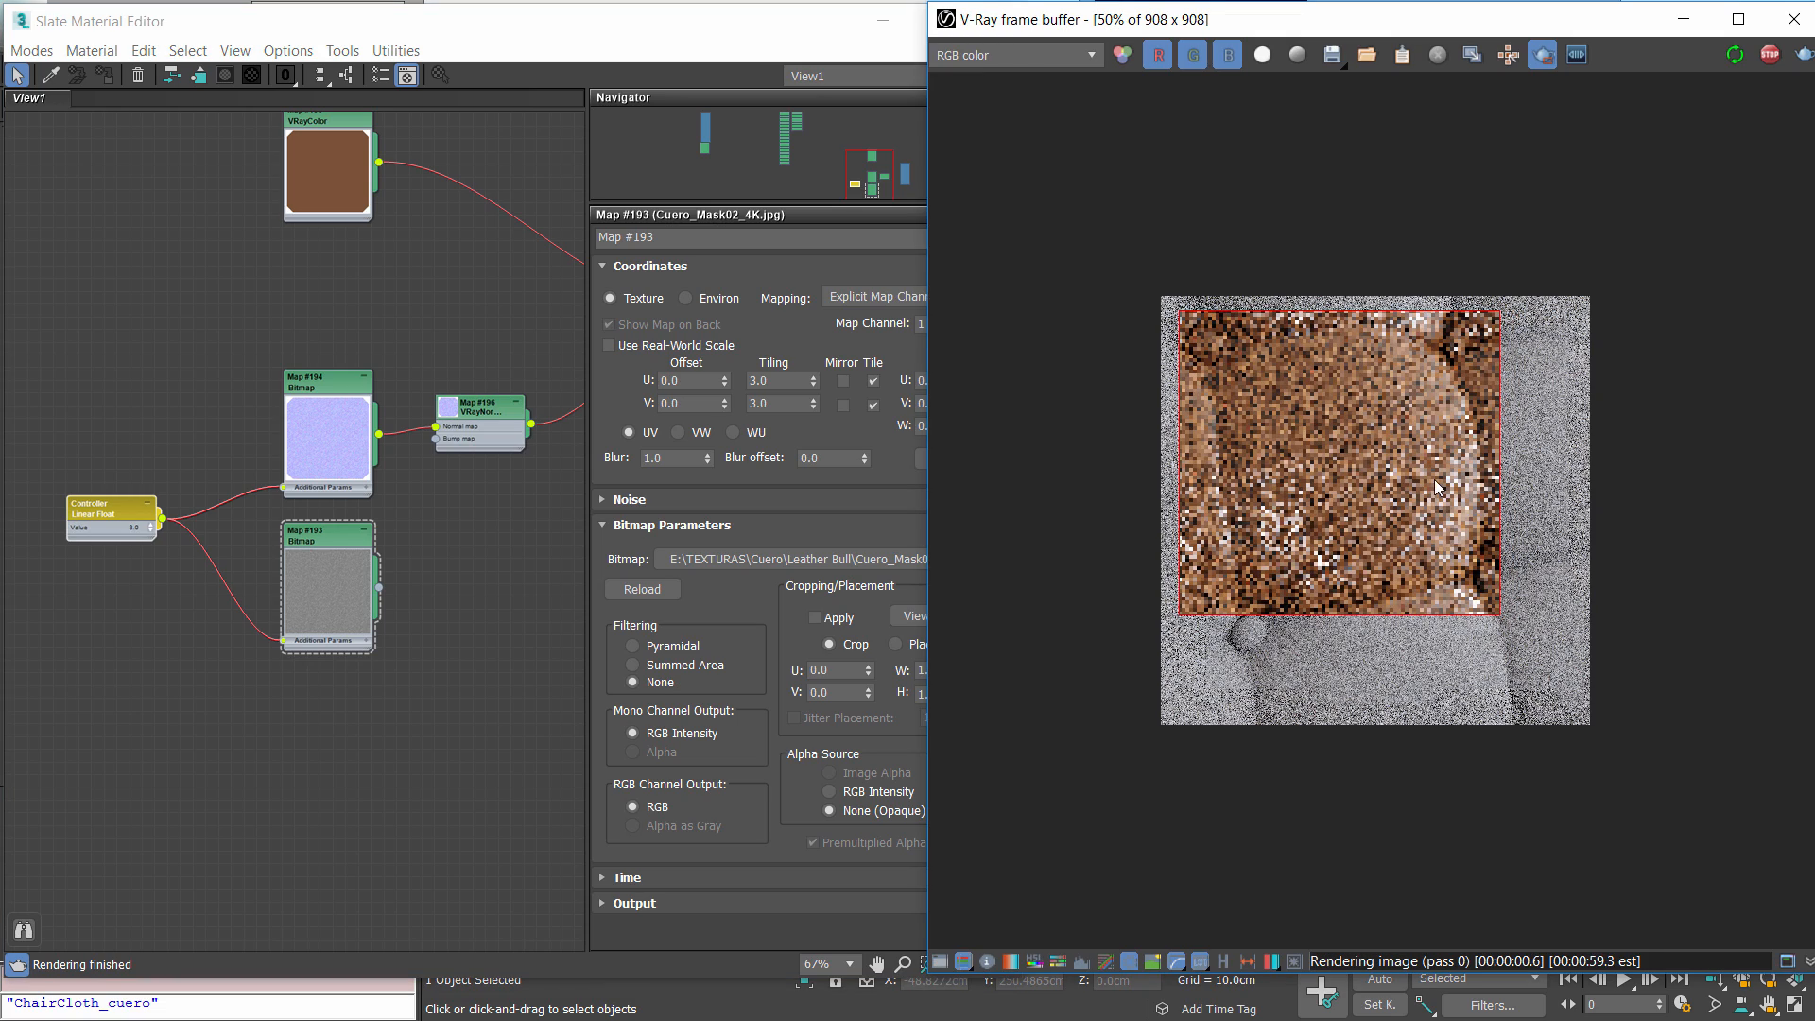
scroll(1435, 488, up, 1)
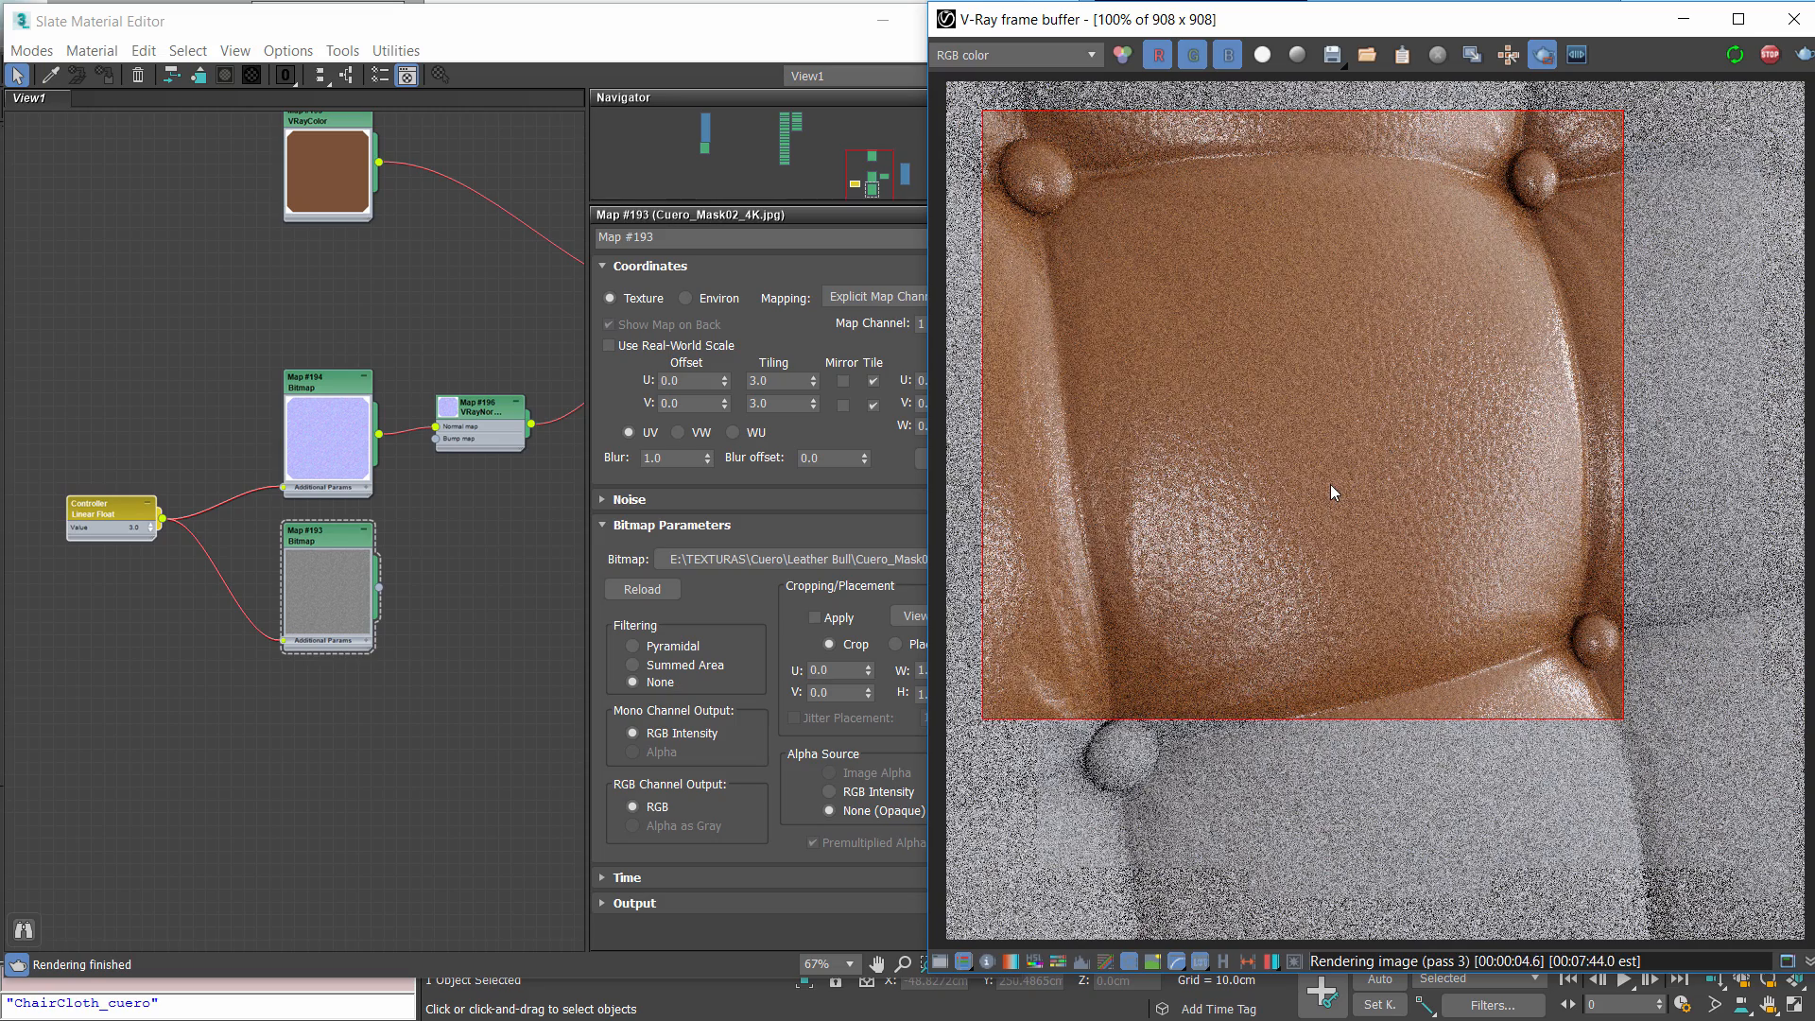
Set the Bump amount in the Maps settings of Material #66 to 100
middle_drag(444, 508, 250, 542)
double_click(541, 313)
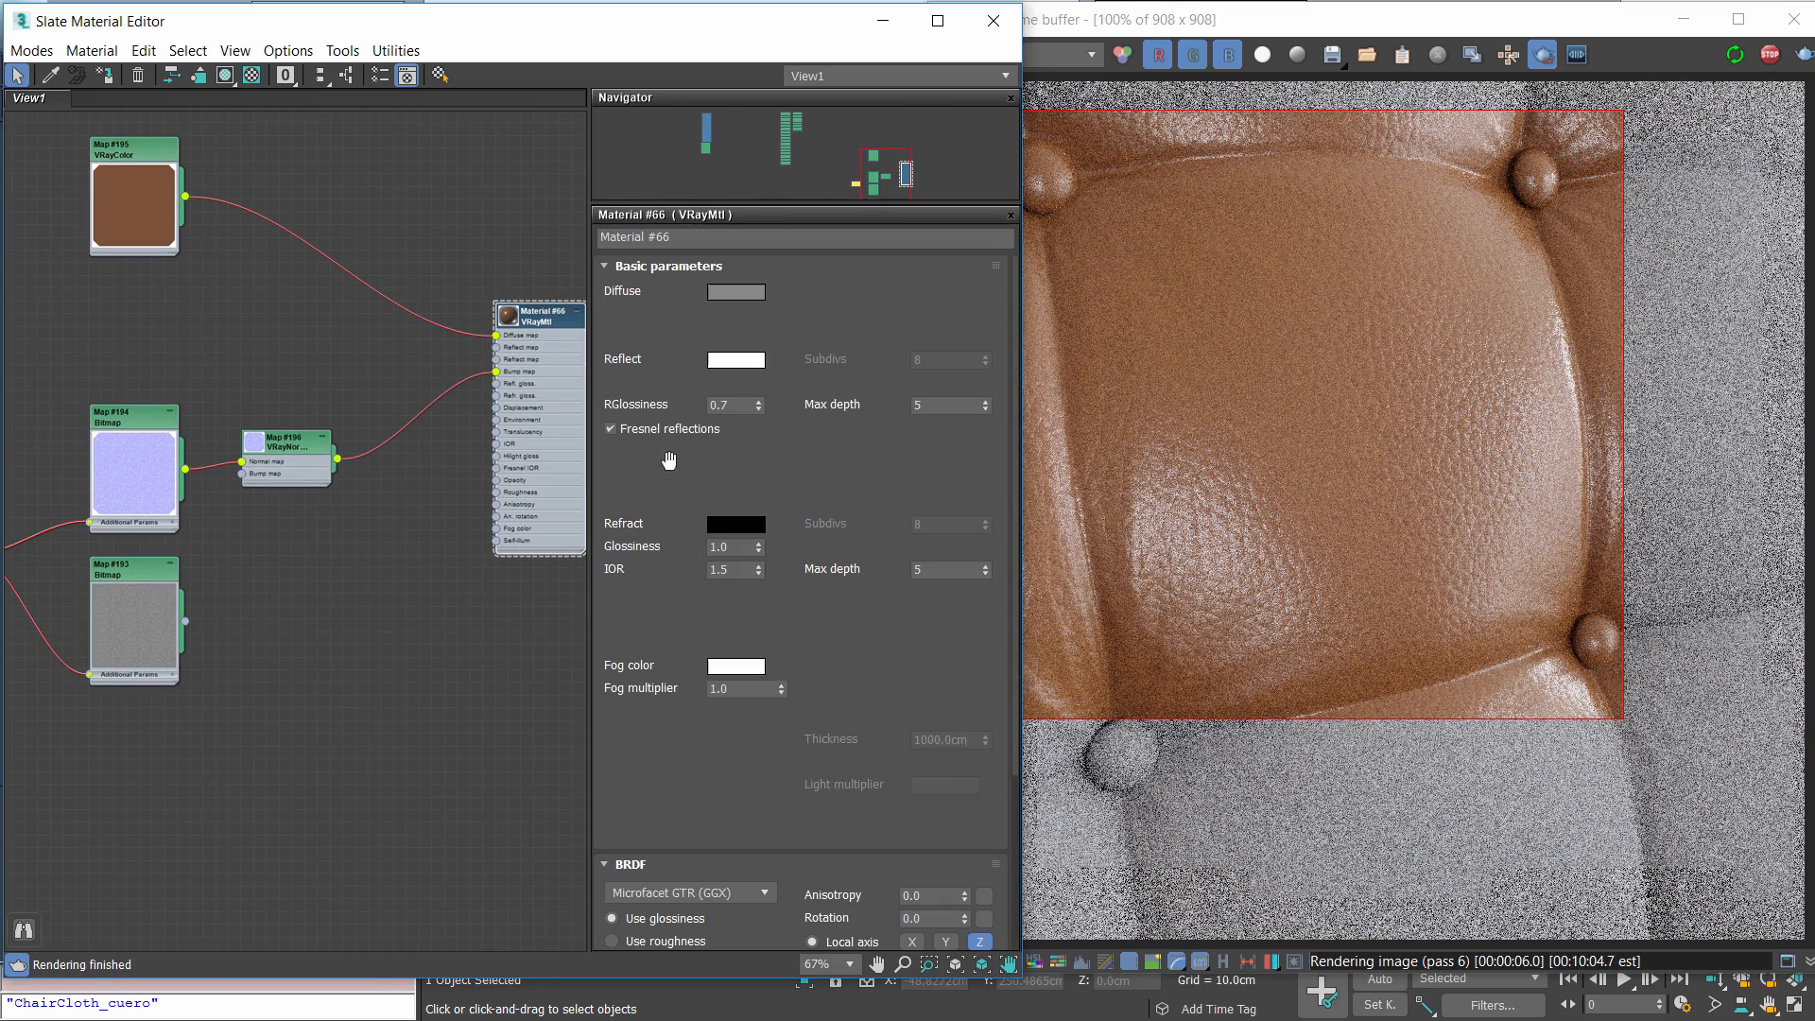
drag(853, 692, 885, 281)
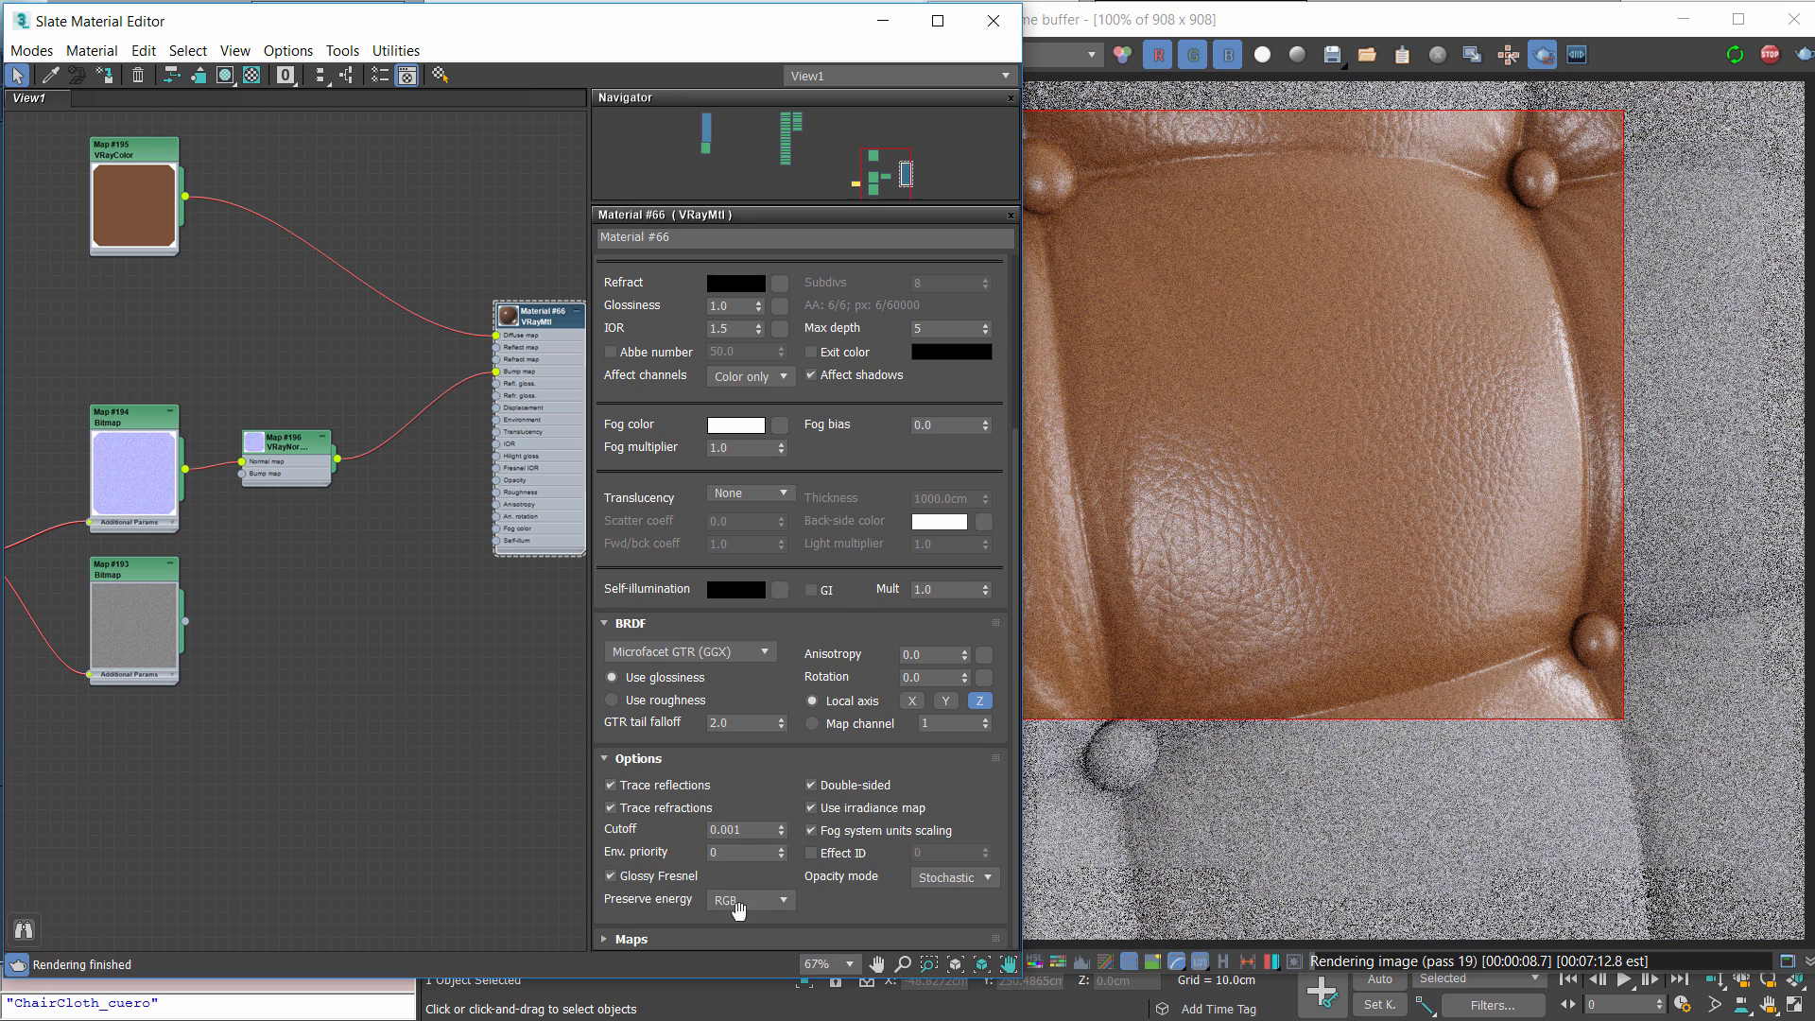
click(737, 939)
scroll(735, 888, down, 5)
double_click(714, 860)
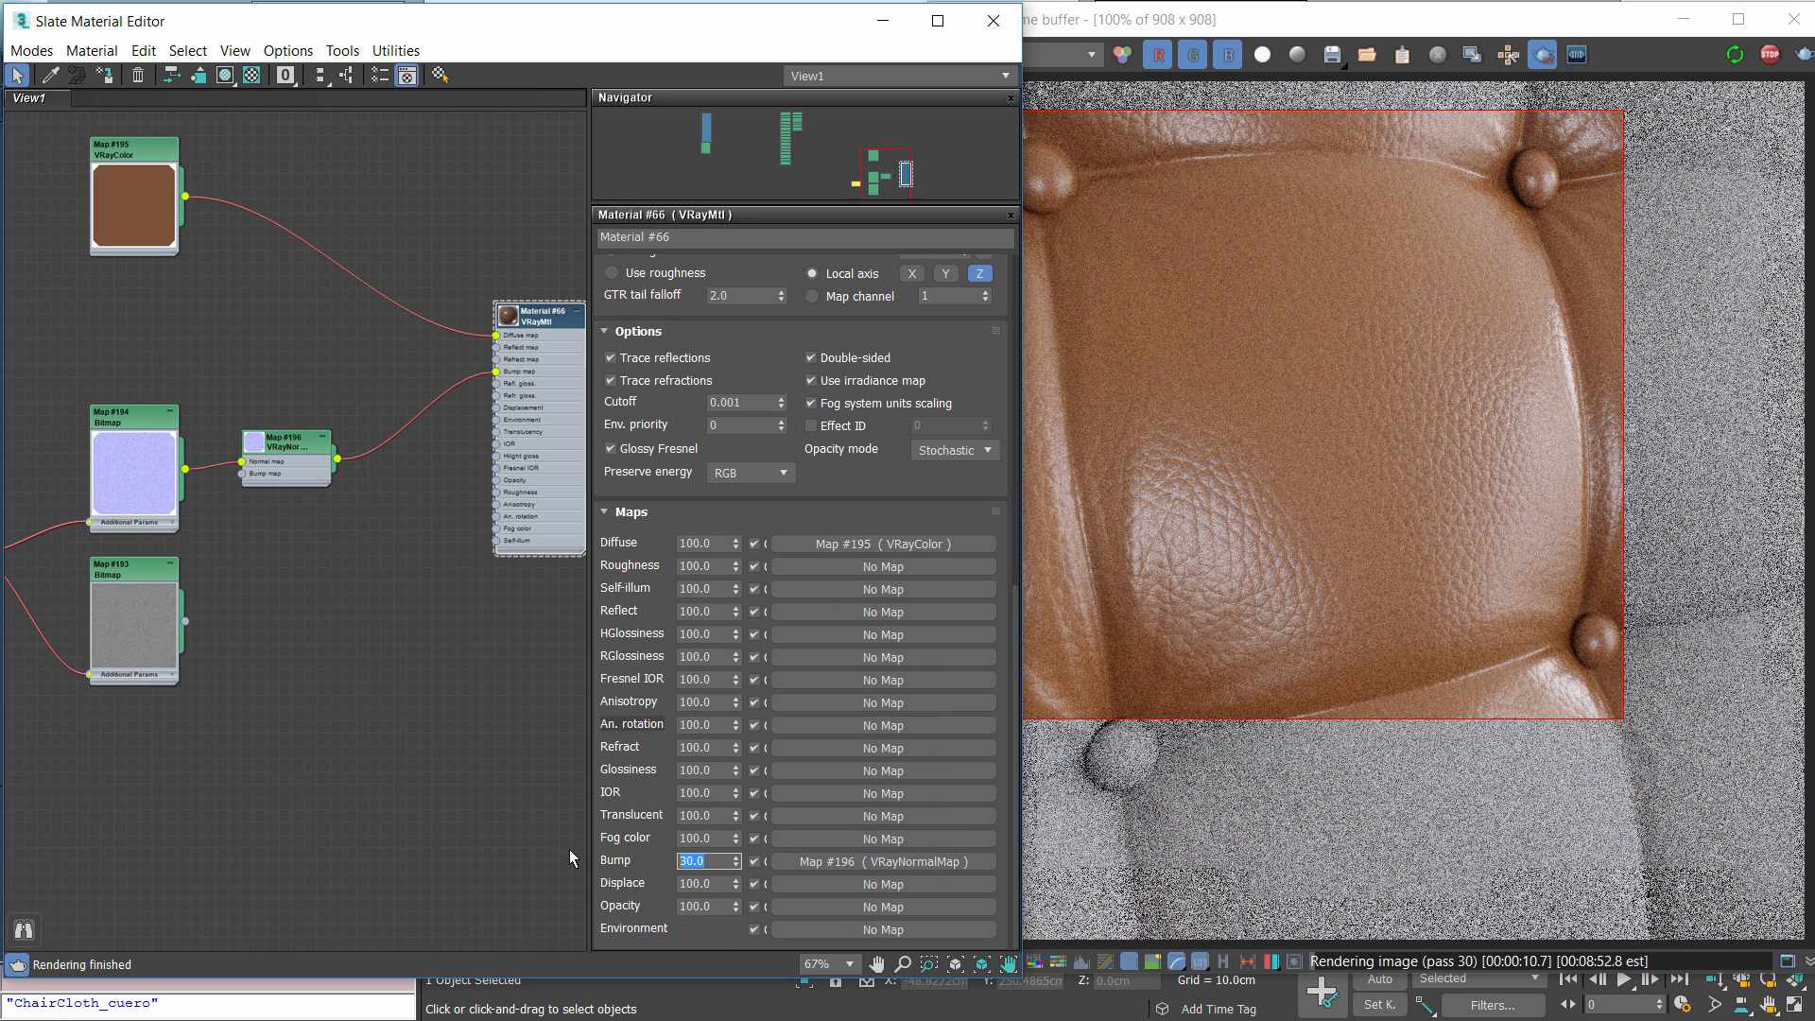
text(100)
key(Return)
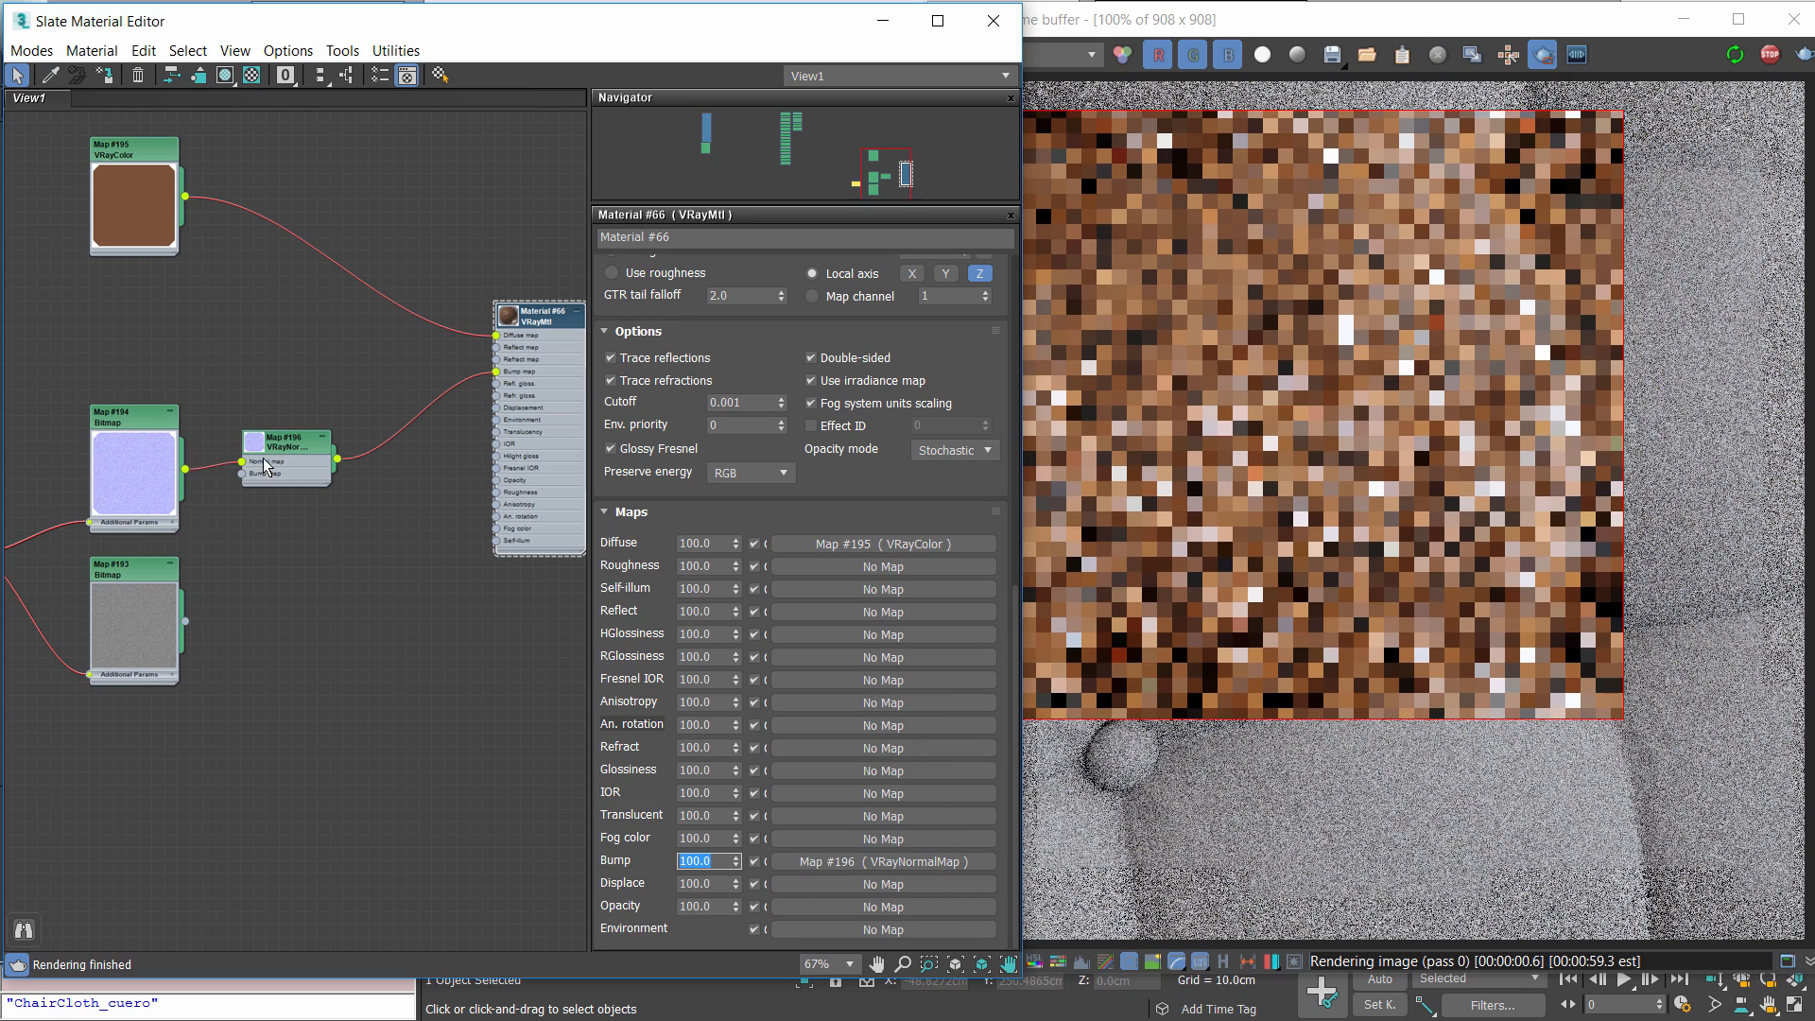
Move the Map #196 VRayNormalMap node slightly away from the normal bitmap and open its parameters at the normal map amount
drag(303, 451, 313, 460)
double_click(314, 460)
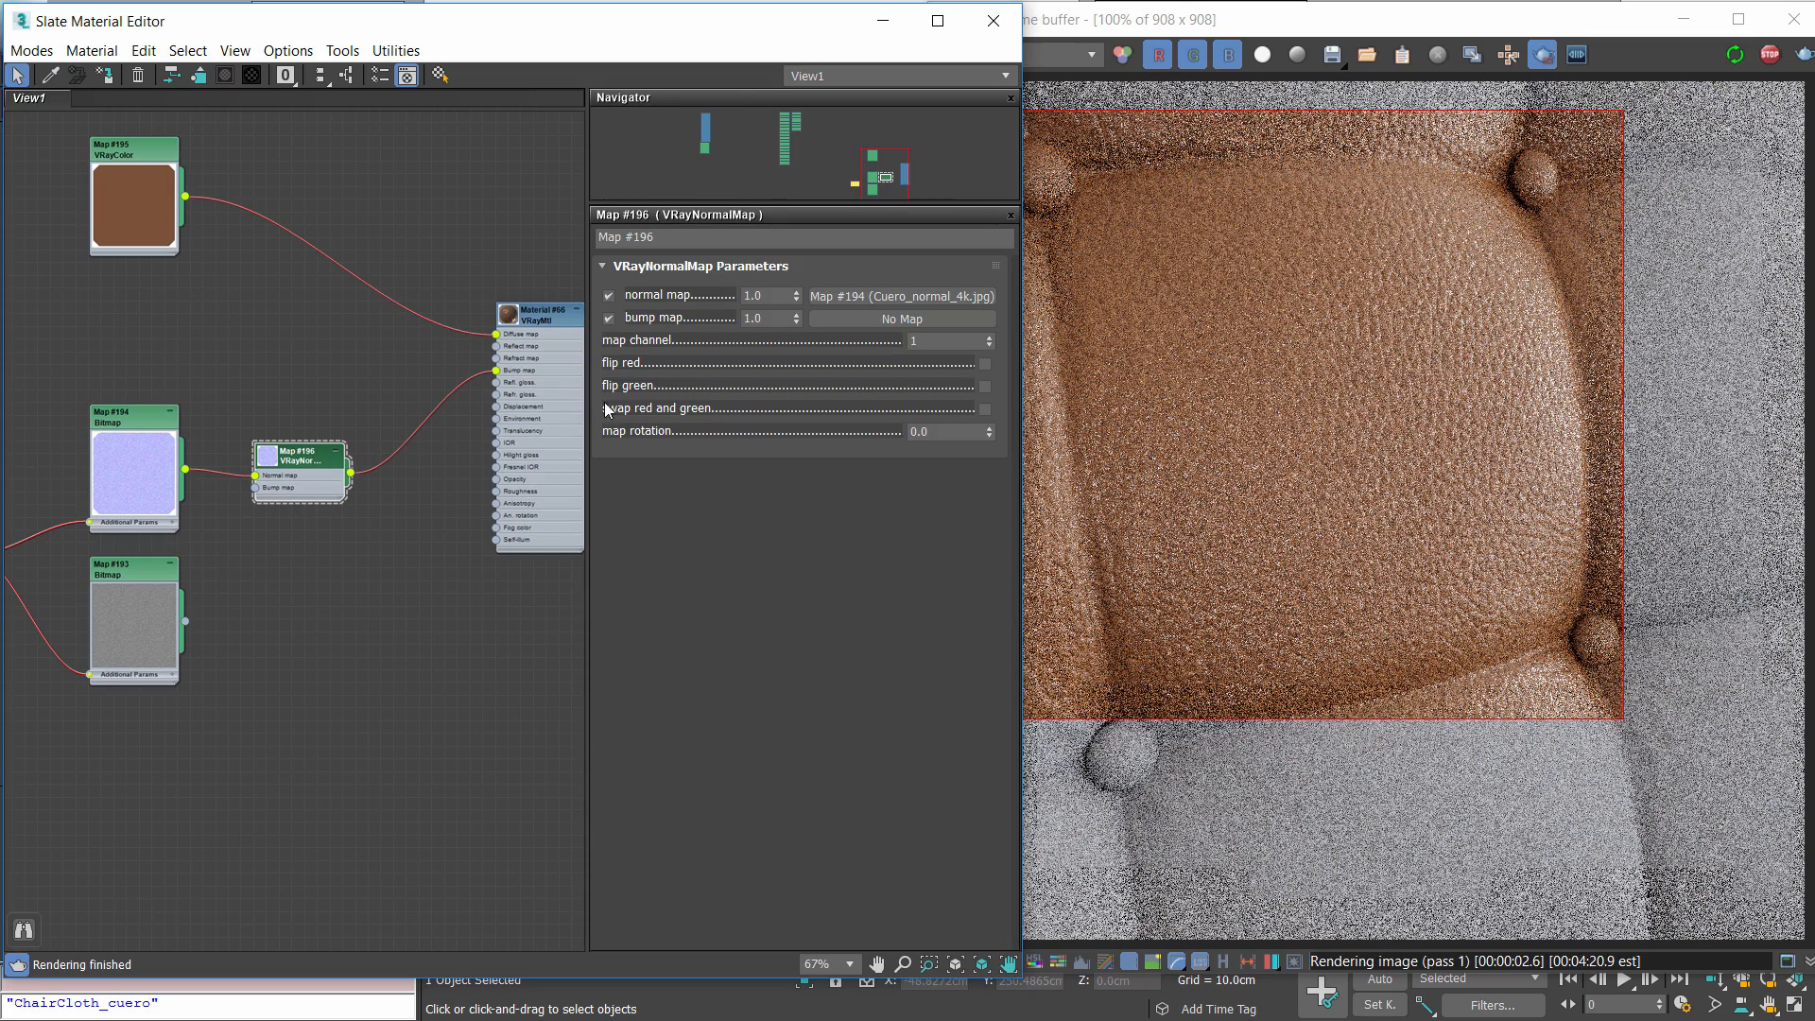
click(770, 296)
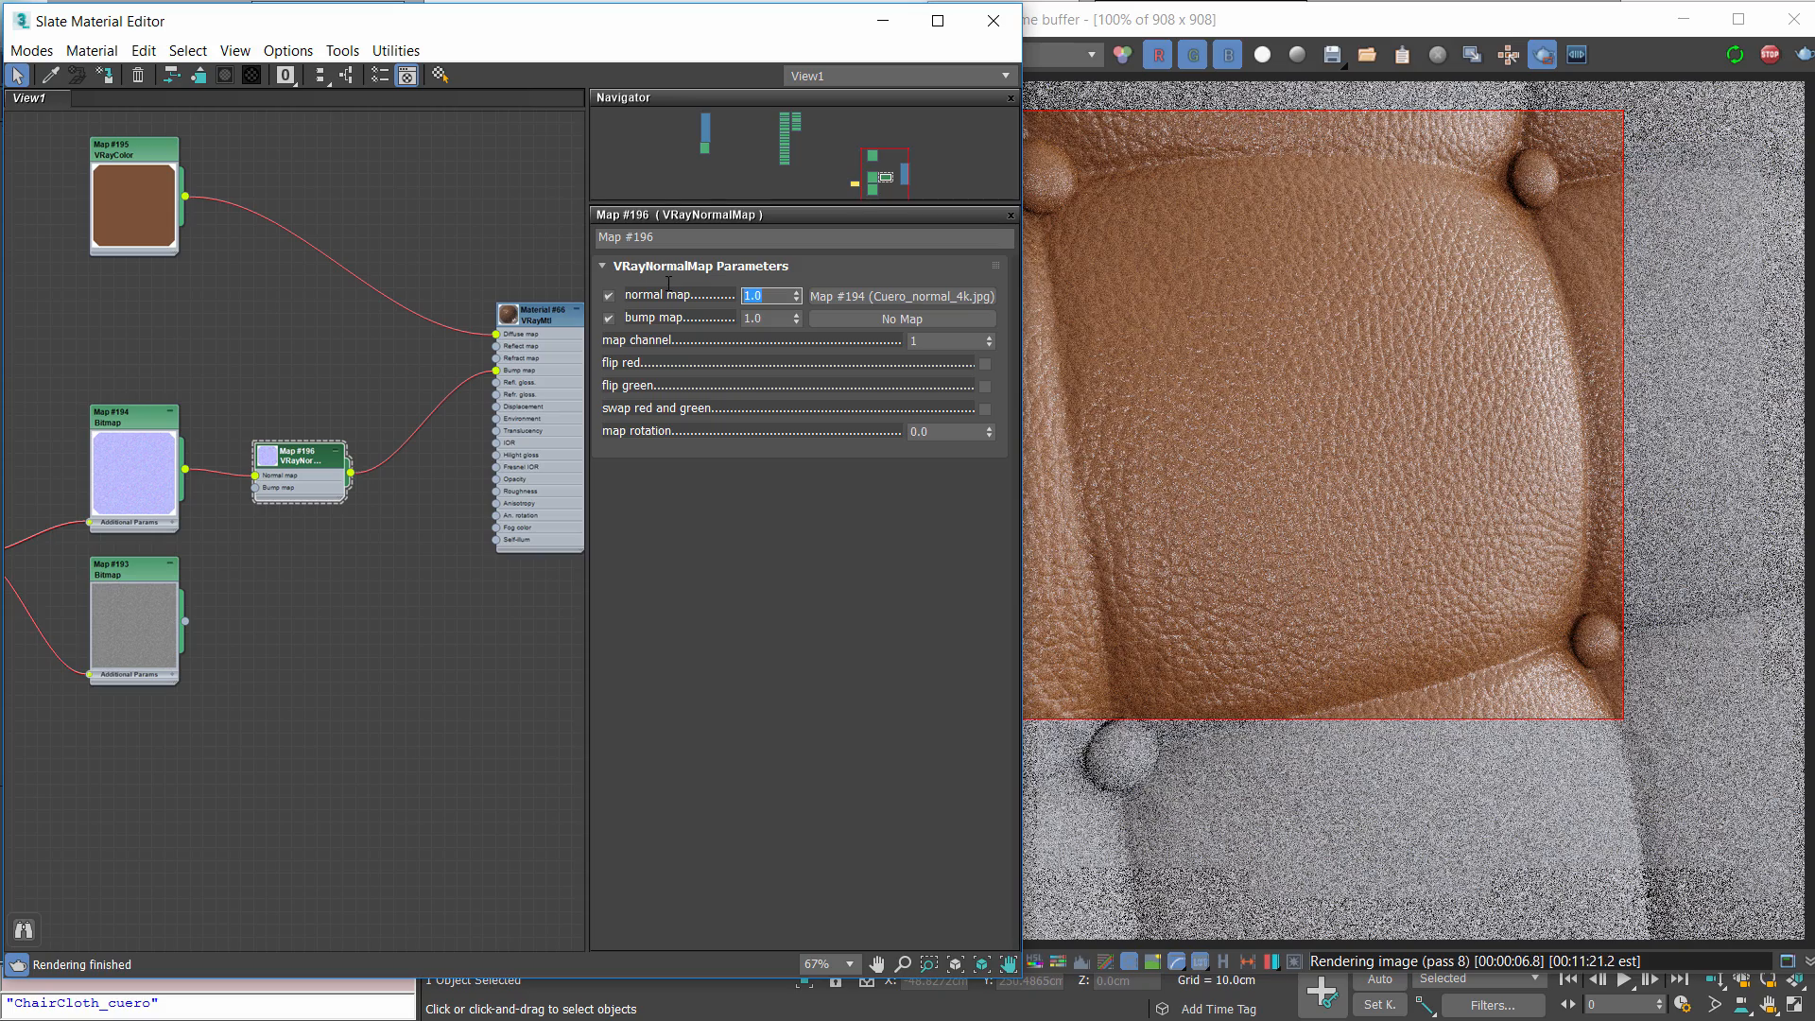
Redraw the render region smaller over the centre of the upper cushion and display the VRayDiffuseFilter channel
drag(1098, 172, 1532, 669)
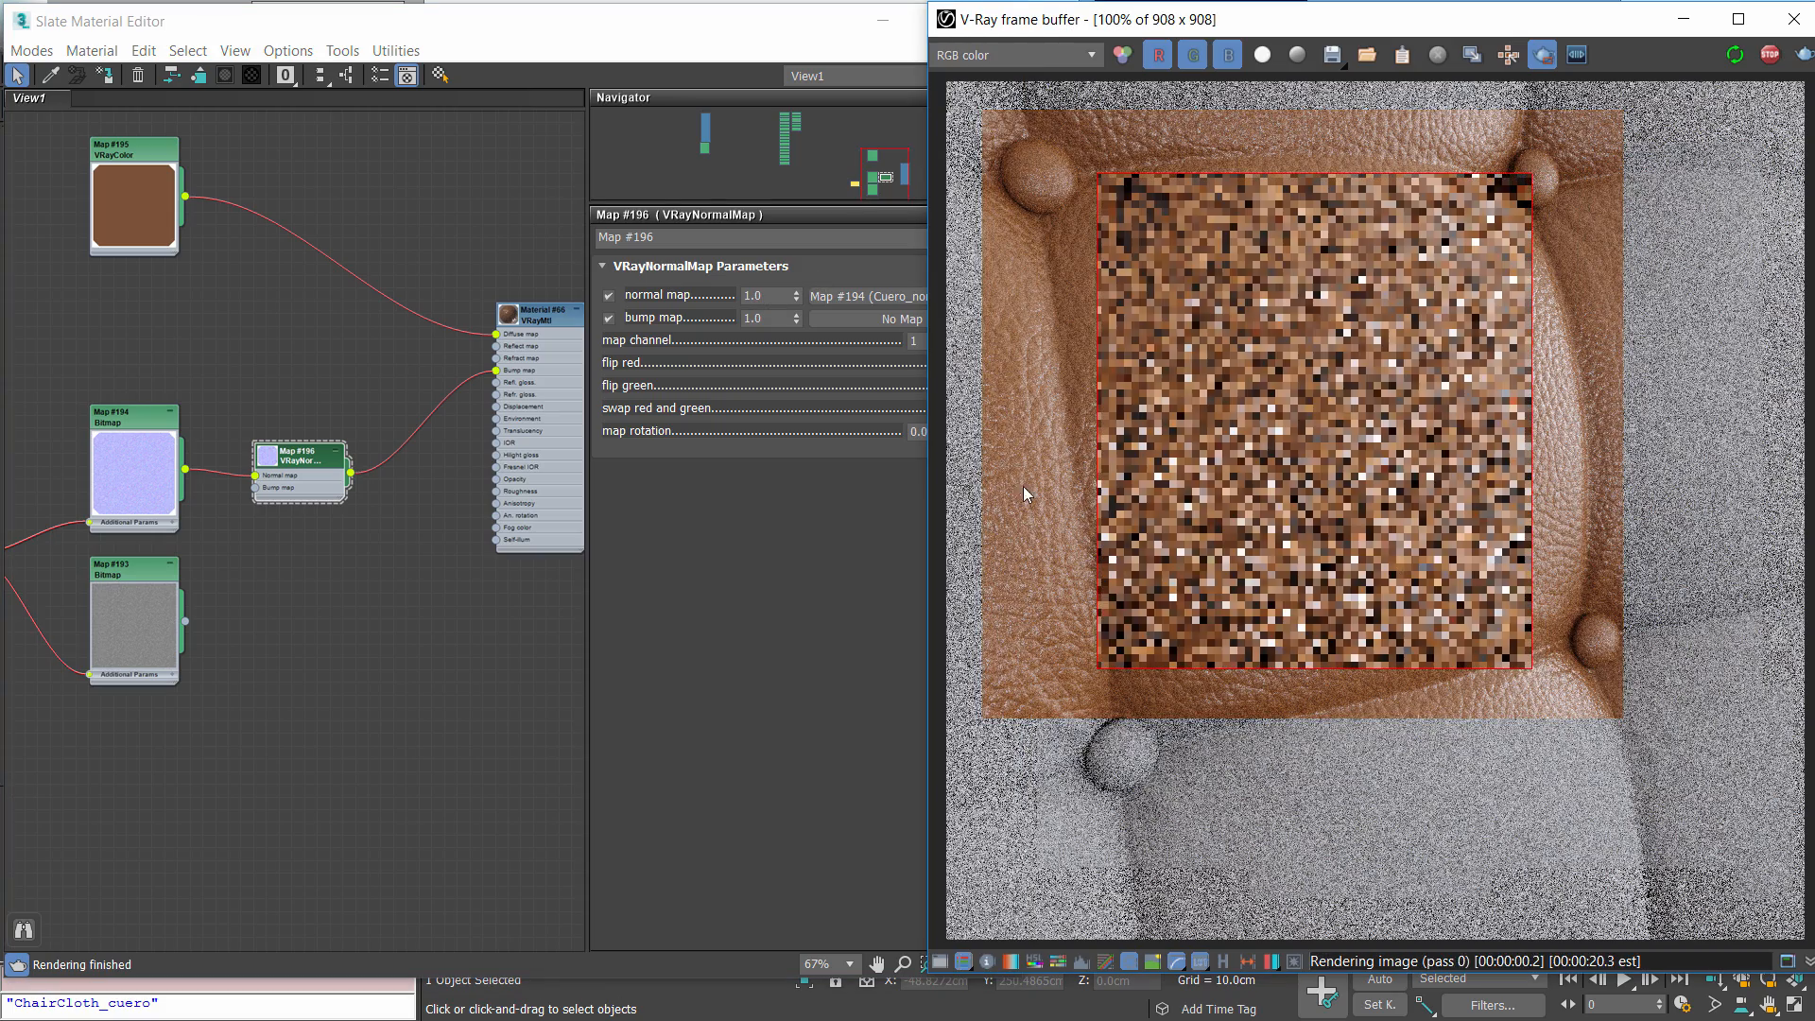
scroll(1419, 408, up, 1)
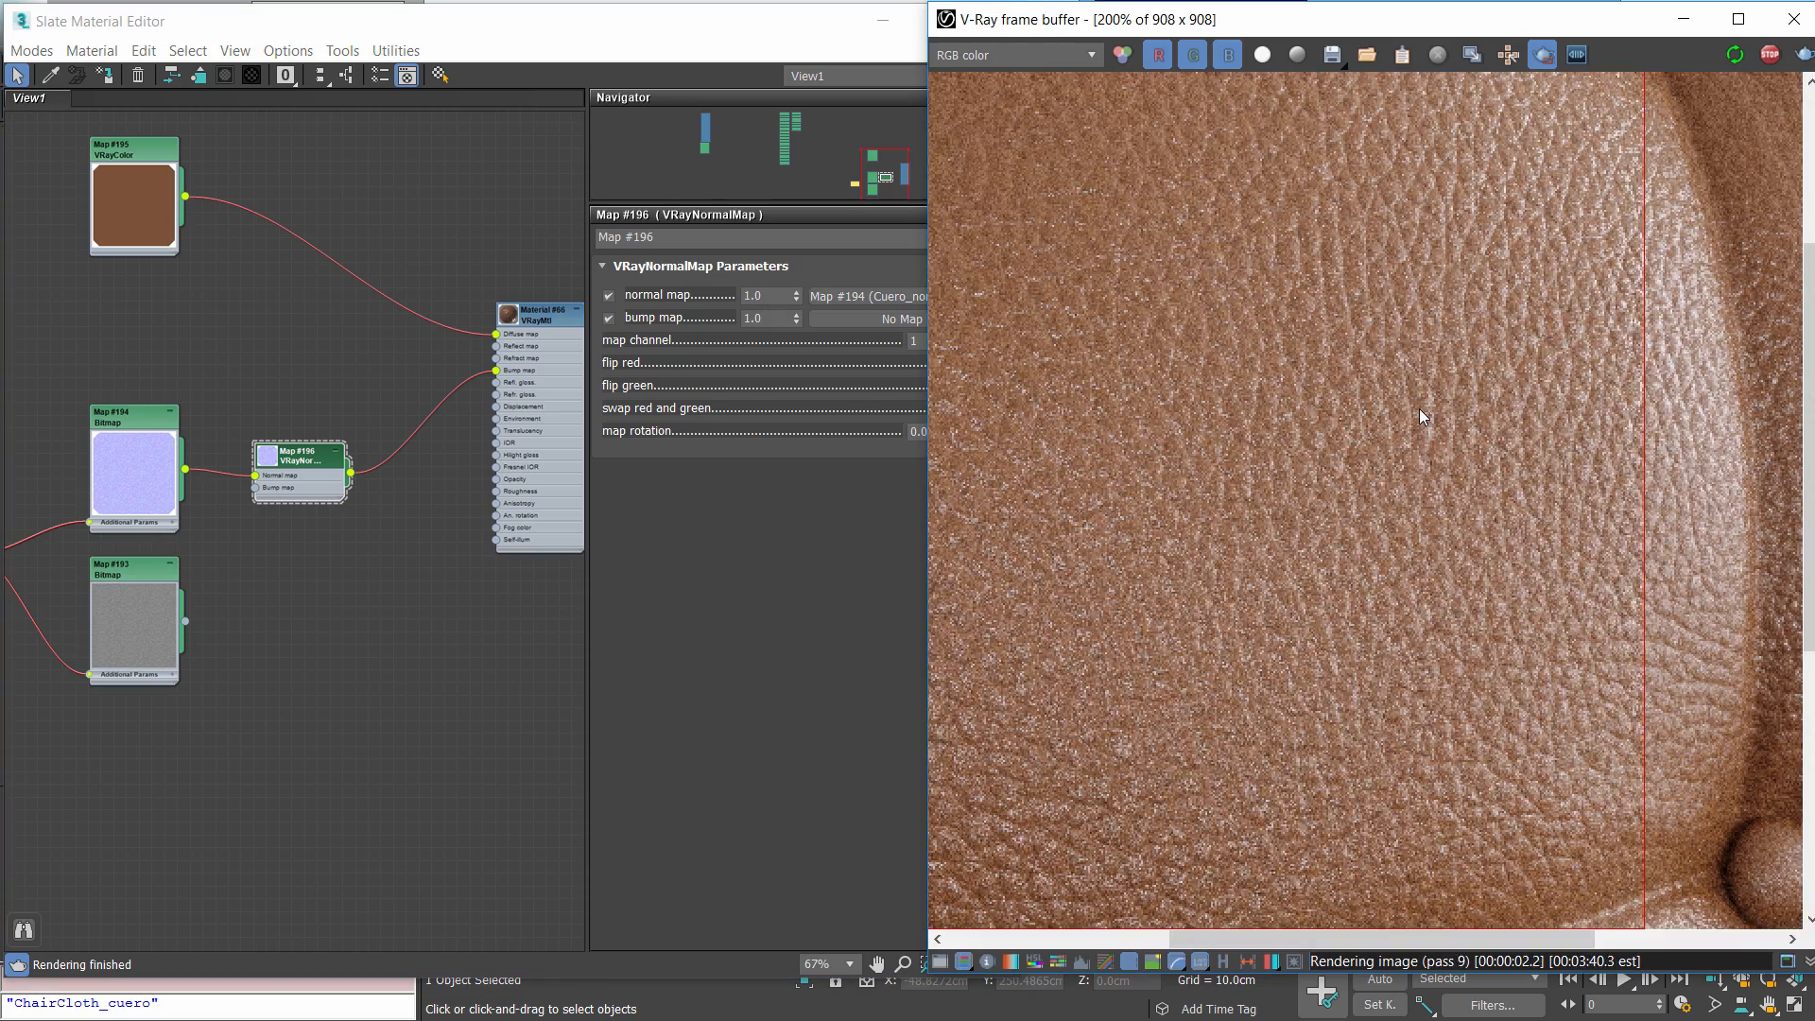
scroll(1419, 408, down, 1)
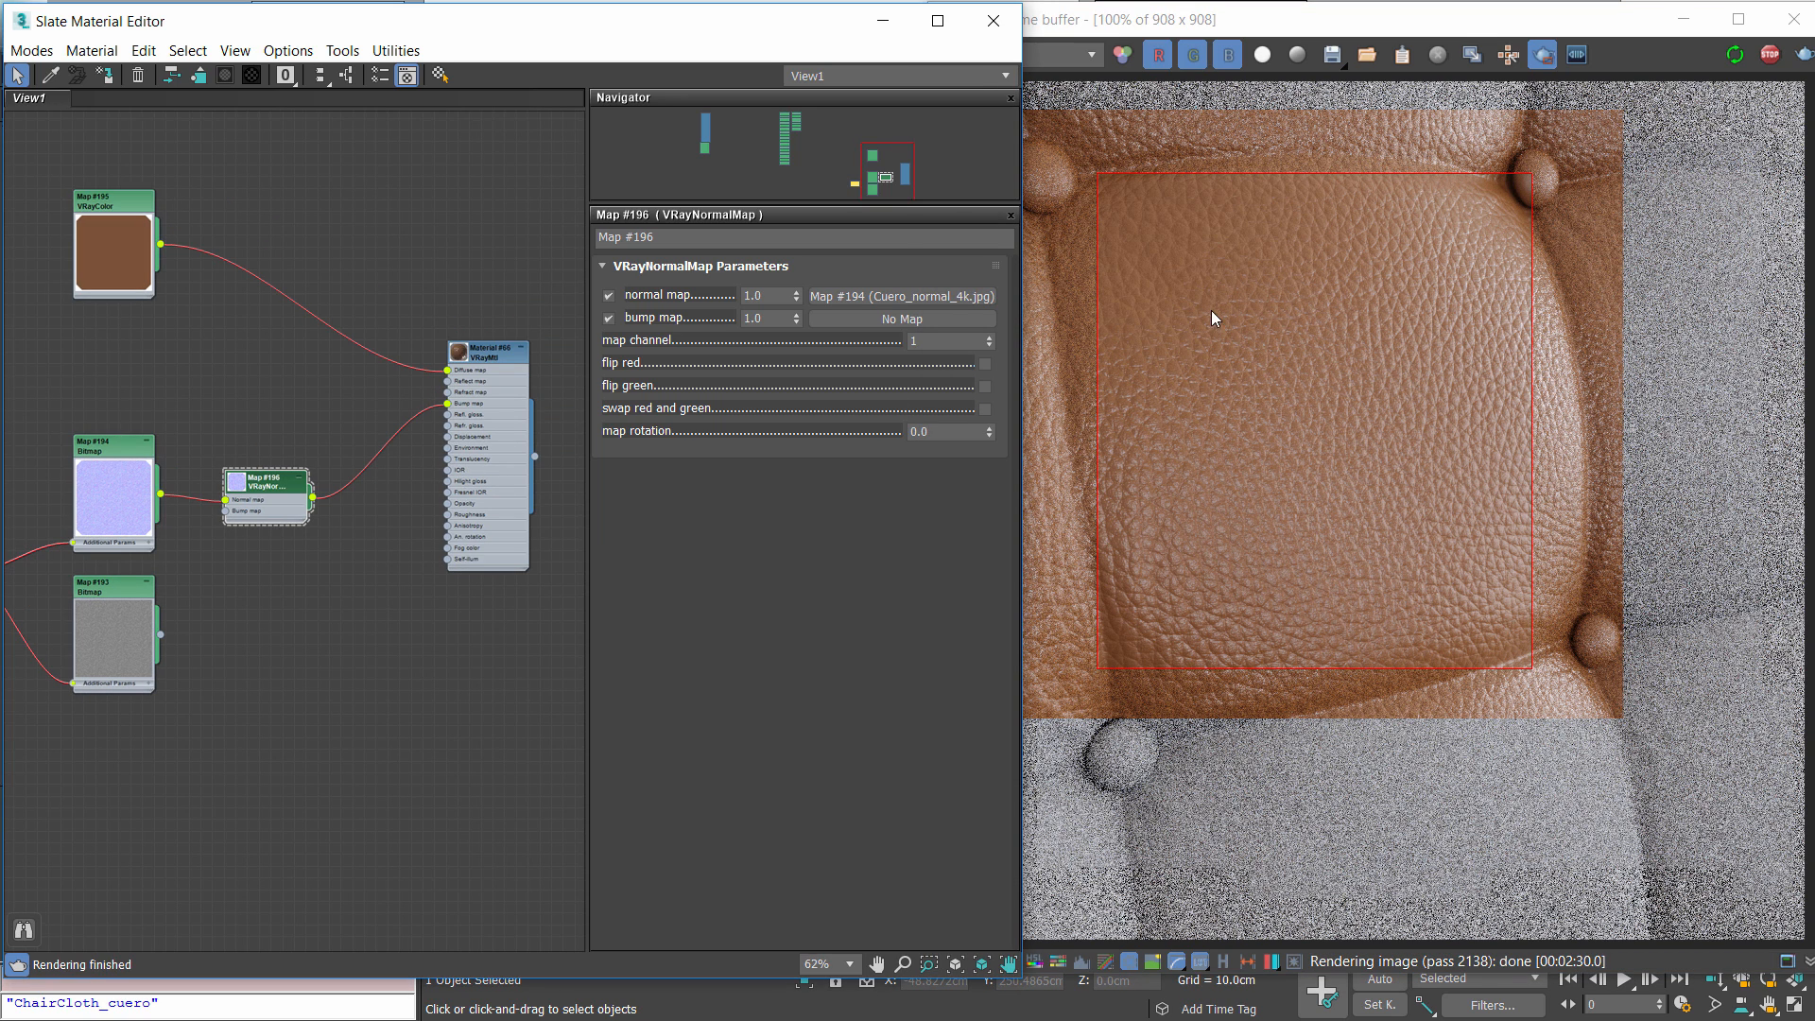
click(1058, 59)
click(1044, 116)
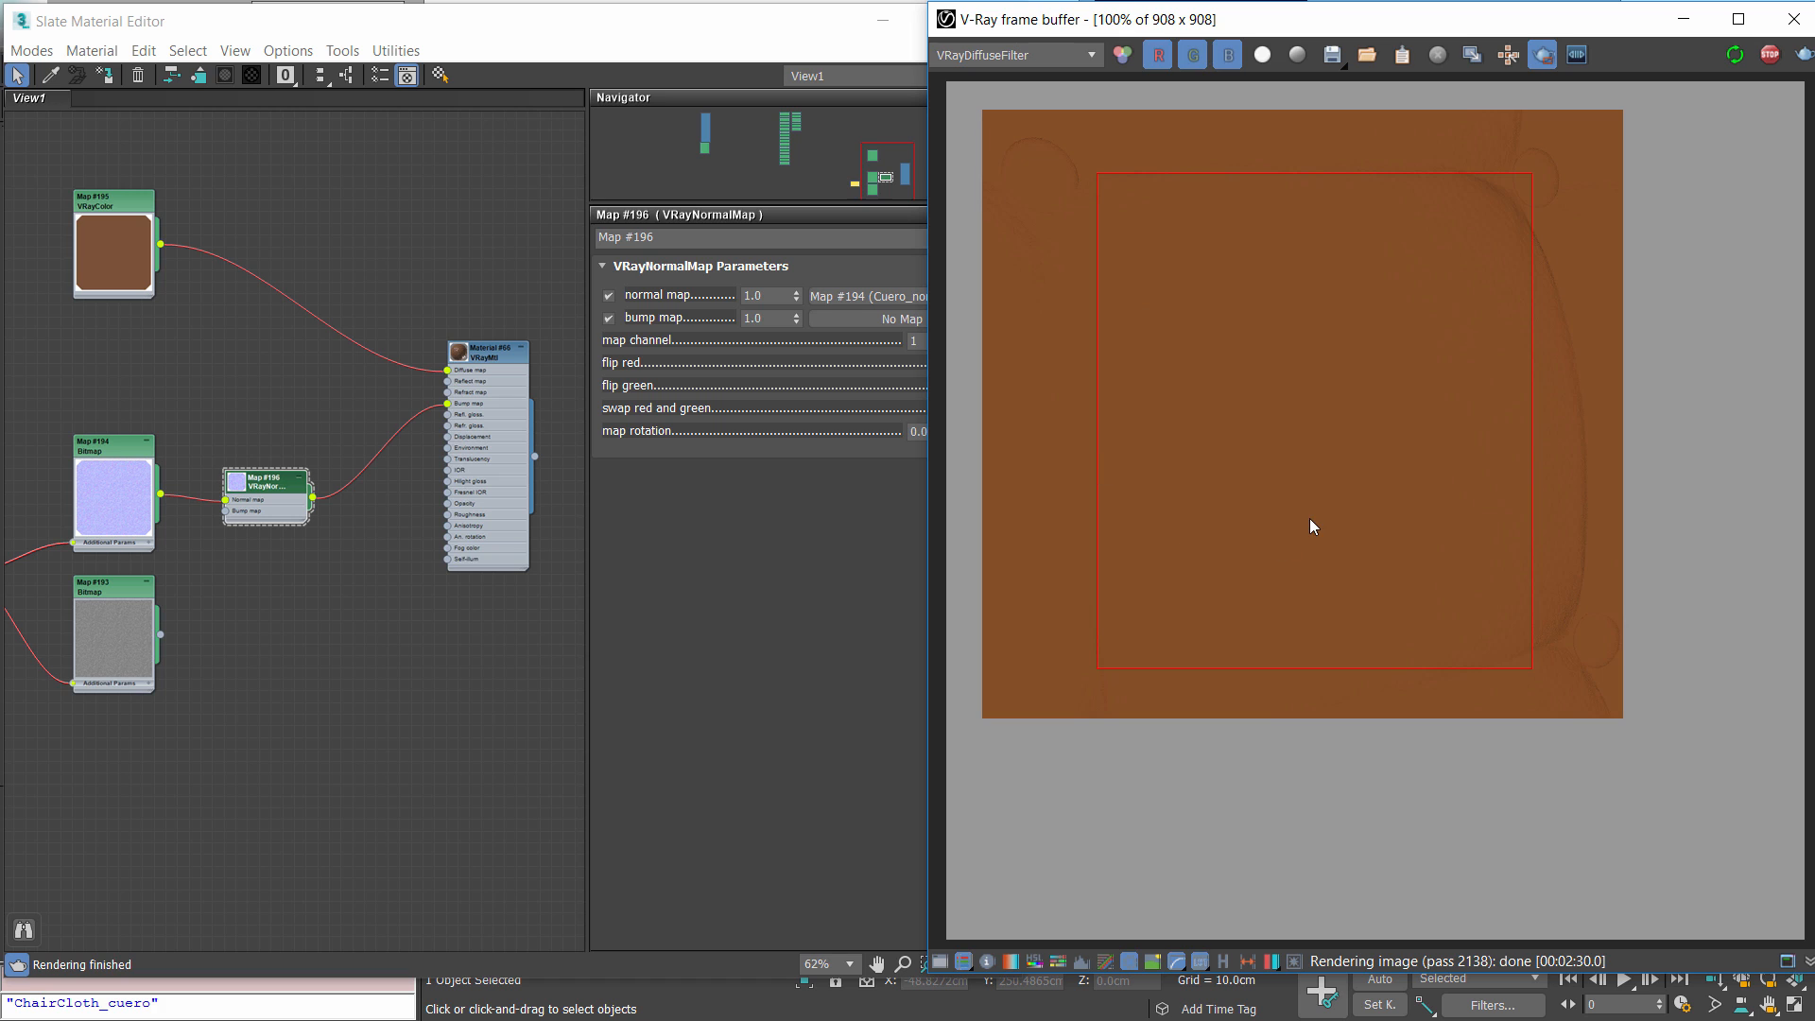
Place the Map #193 mask bitmap between the VRayColor and Map #194 nodes and view its image
click(130, 230)
middle_drag(123, 226, 312, 314)
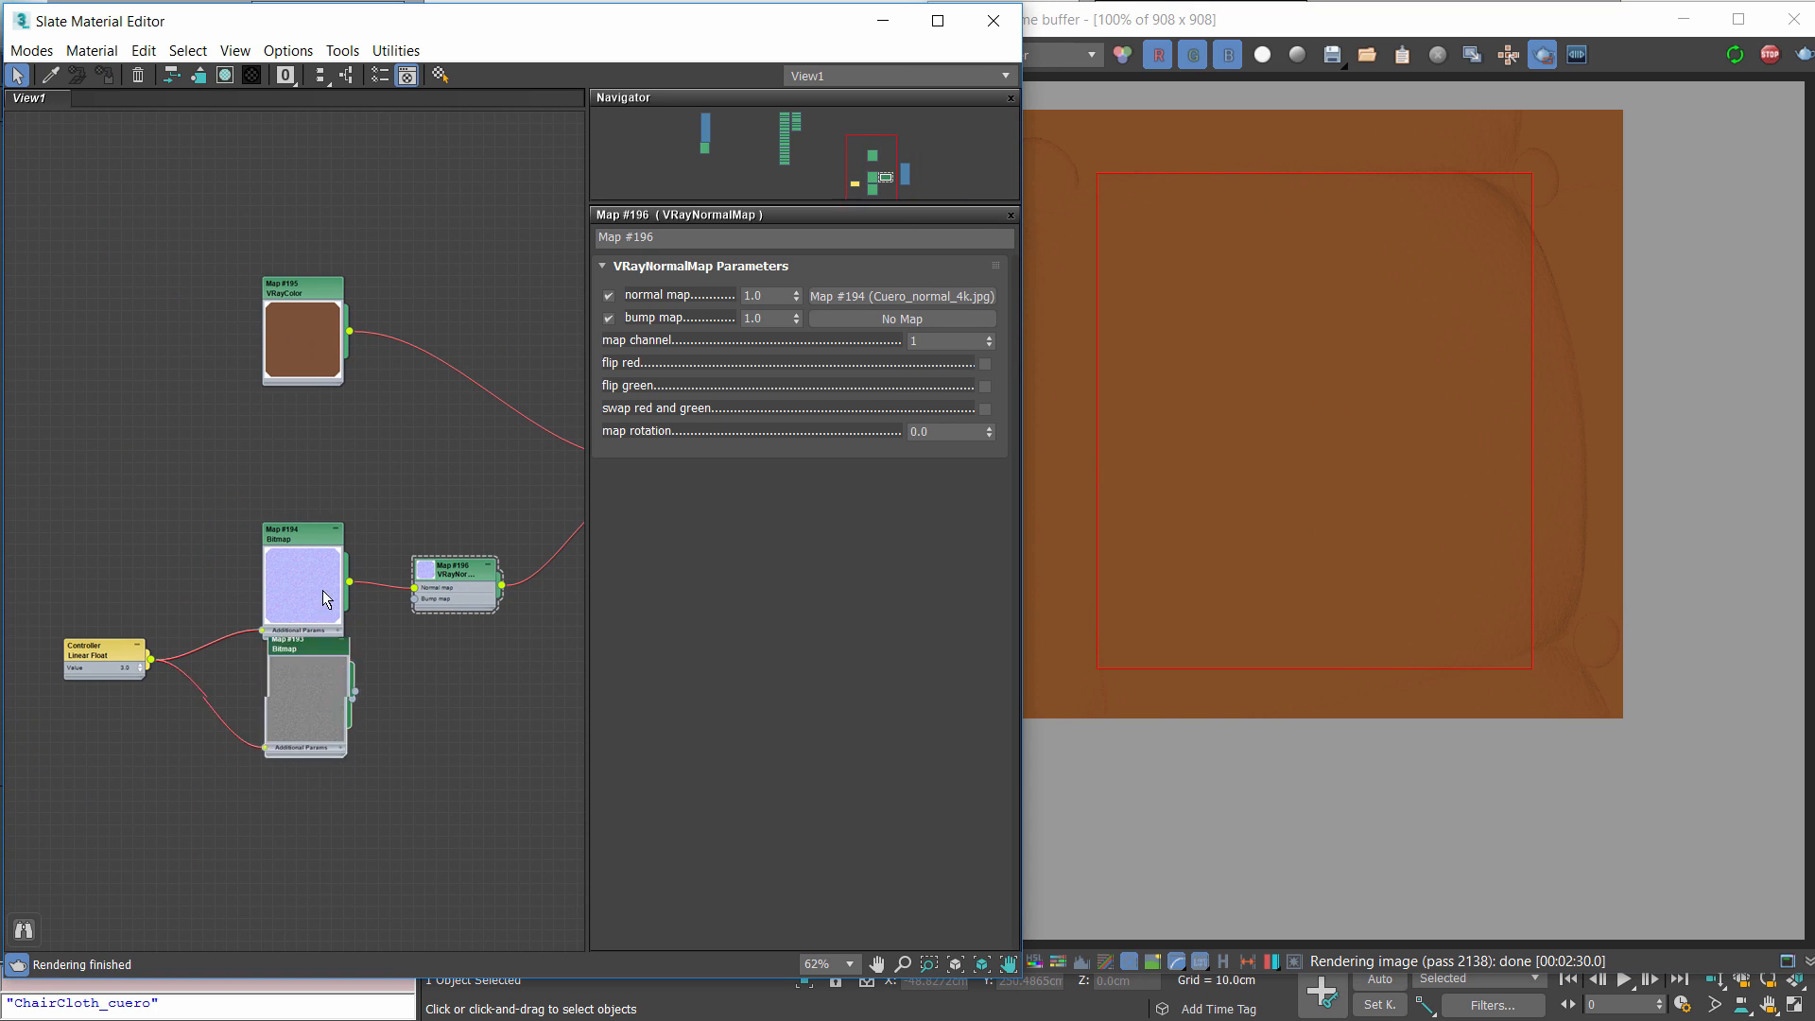
drag(312, 314, 312, 209)
click(302, 390)
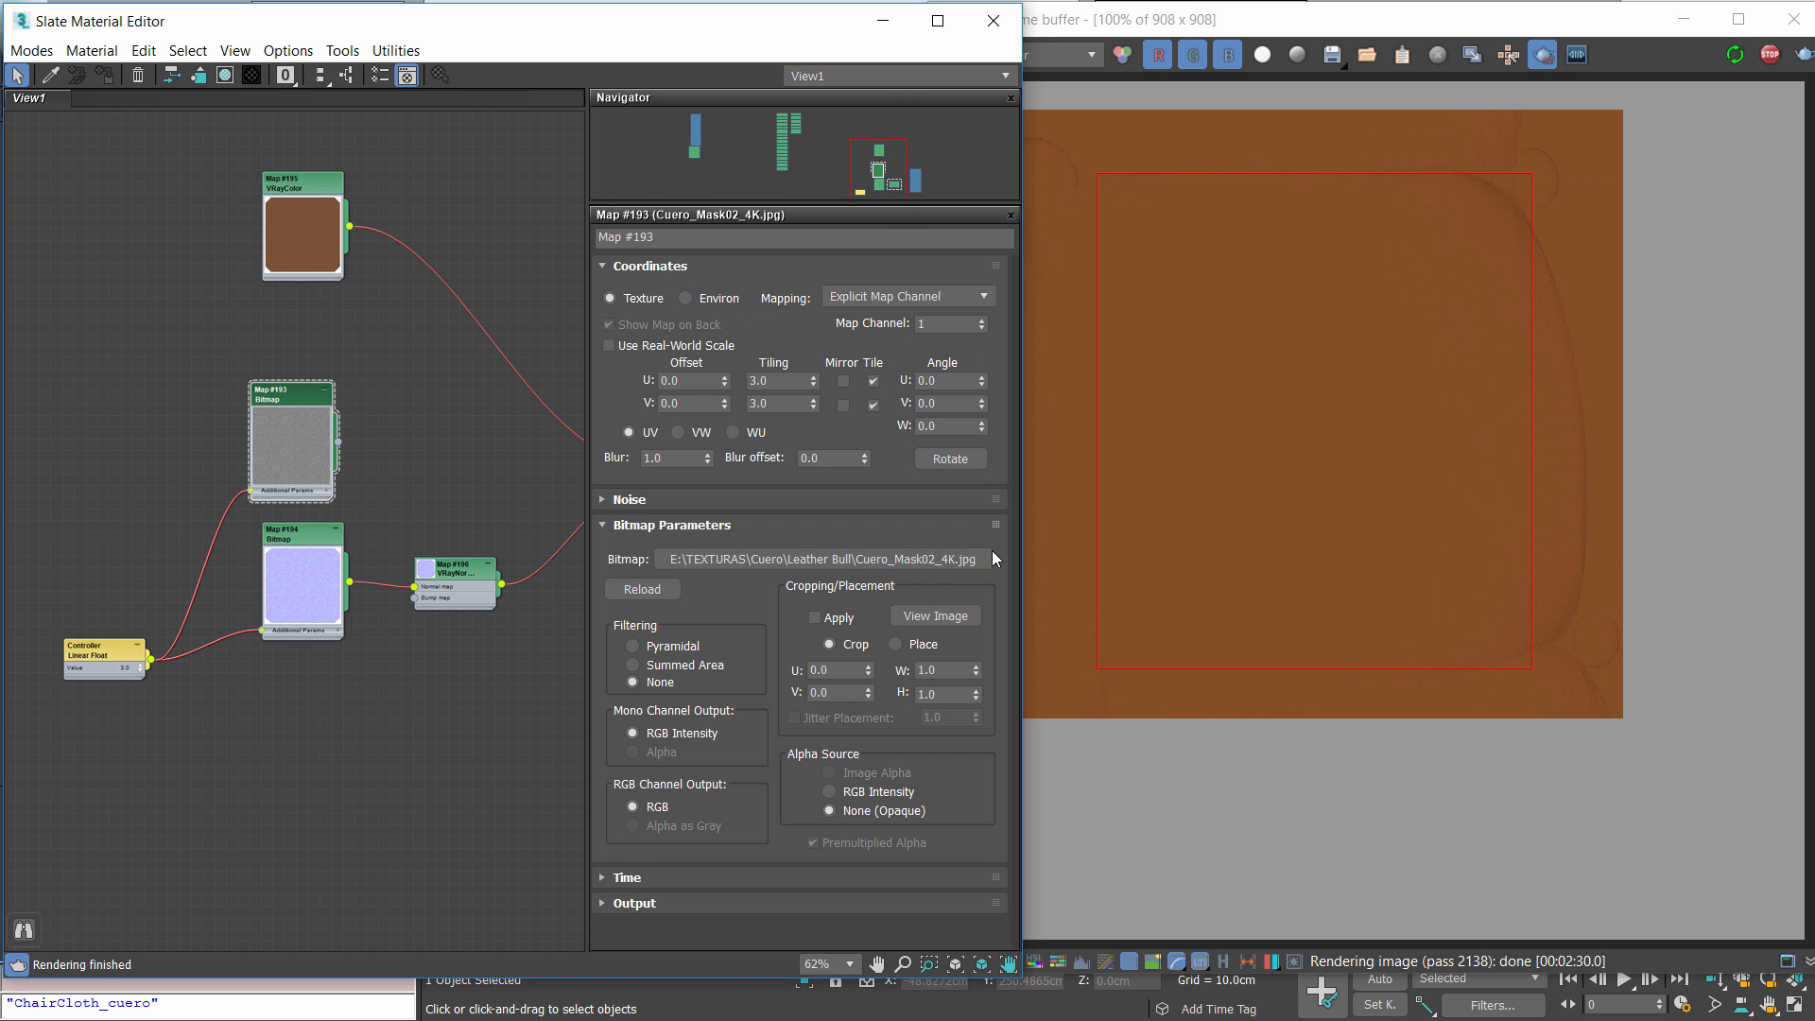
click(972, 622)
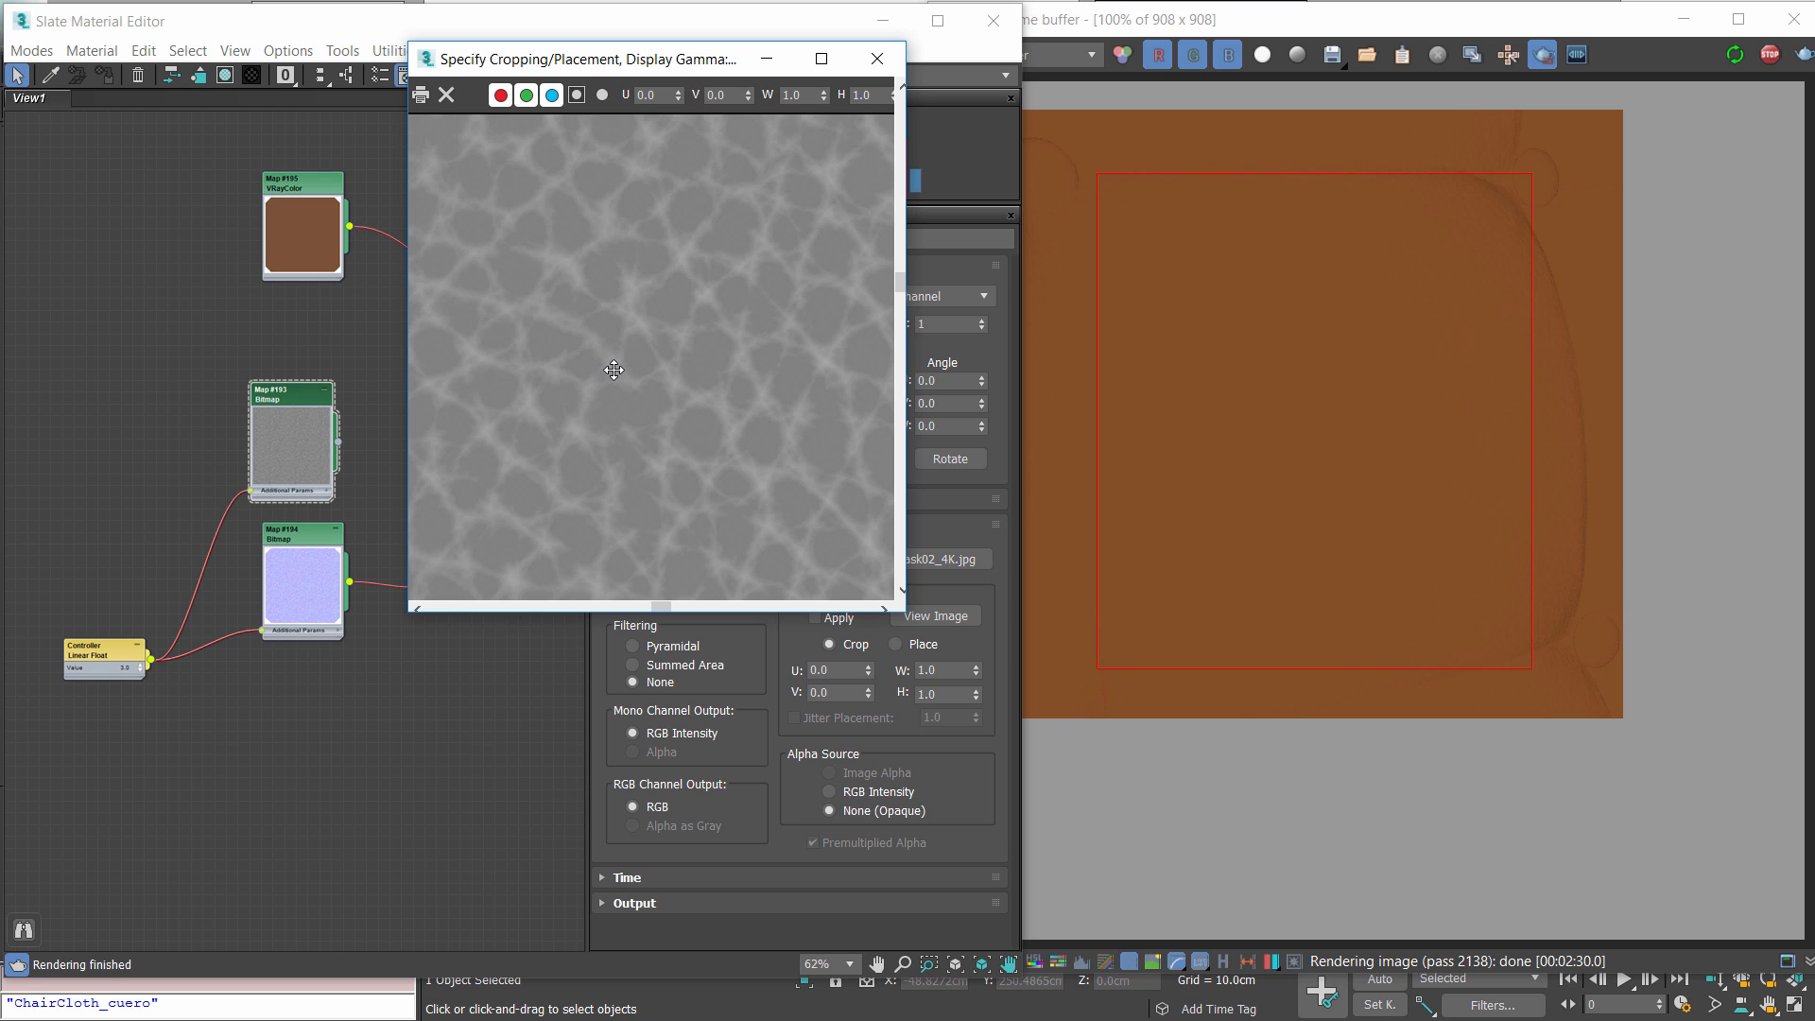
Close the mask image and space out the VRayColor, mask, normal bitmap and VRayNormalMap nodes vertically
click(302, 348)
drag(300, 232, 287, 244)
drag(326, 575, 314, 609)
drag(462, 574, 462, 608)
middle_drag(497, 526, 269, 584)
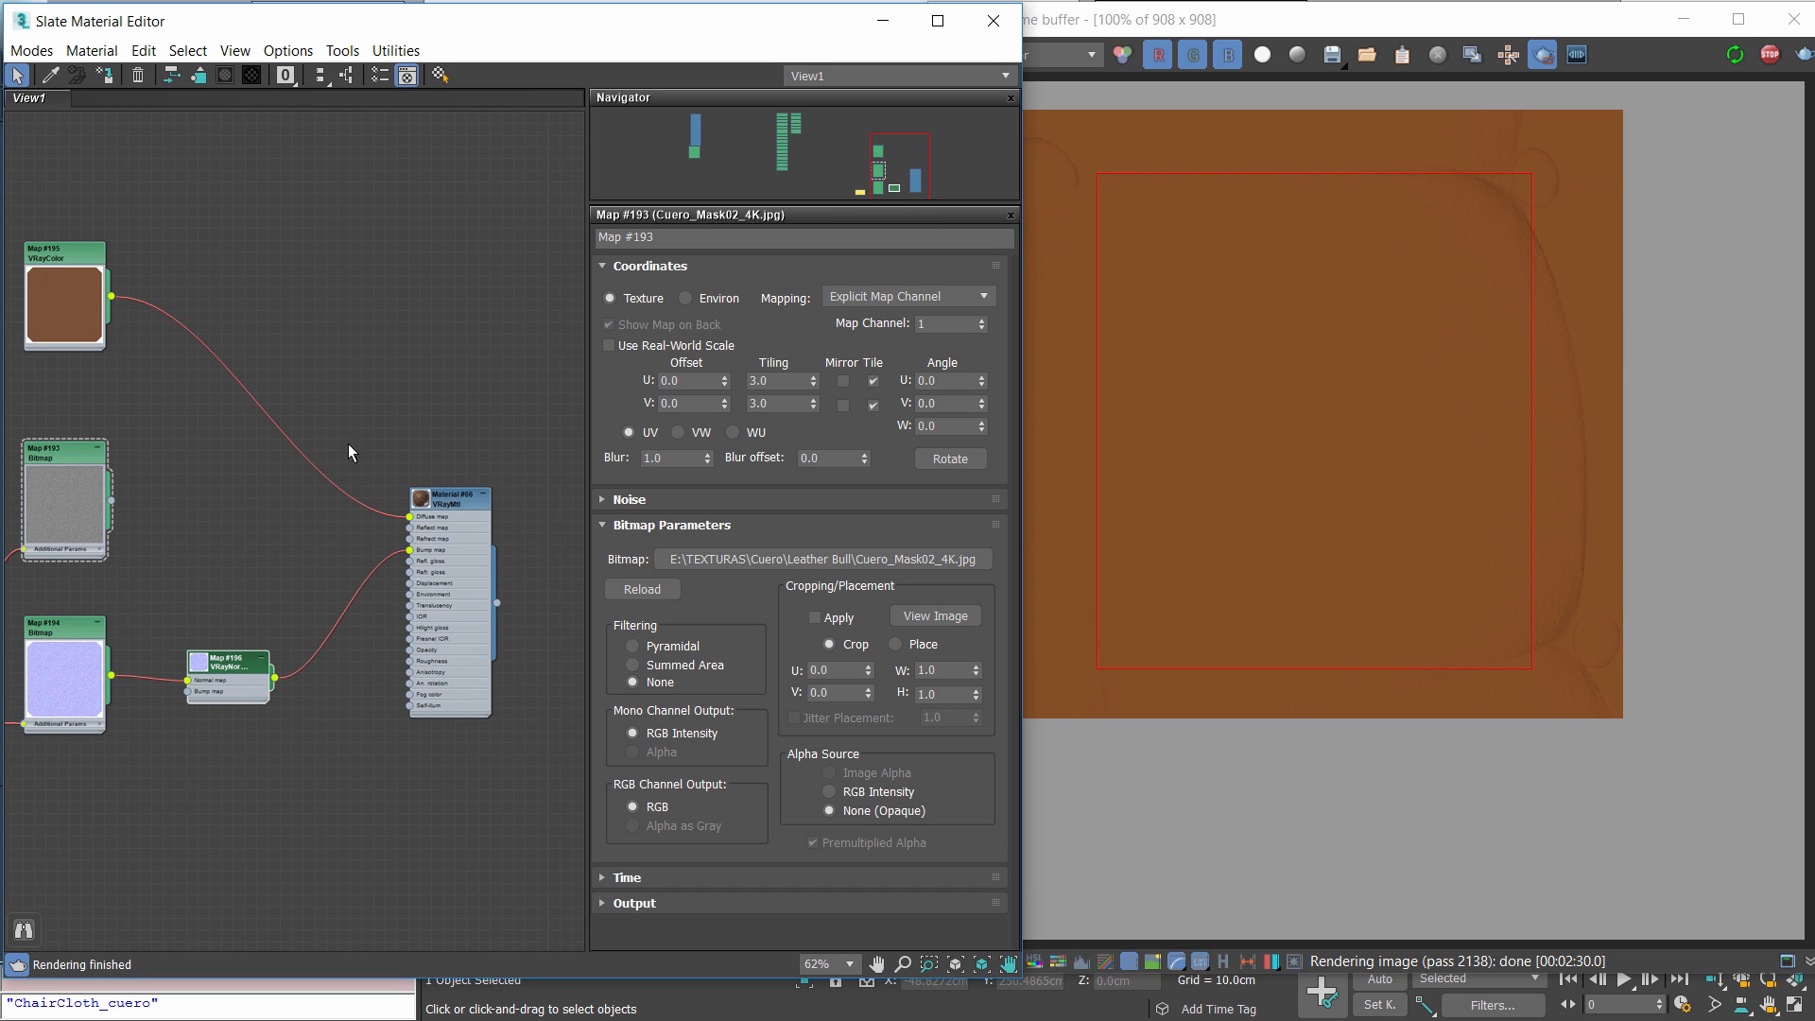
Insert a Composite map between the brown VRayColor and the material's Diffuse map, and add a second layer to it
right_click(192, 433)
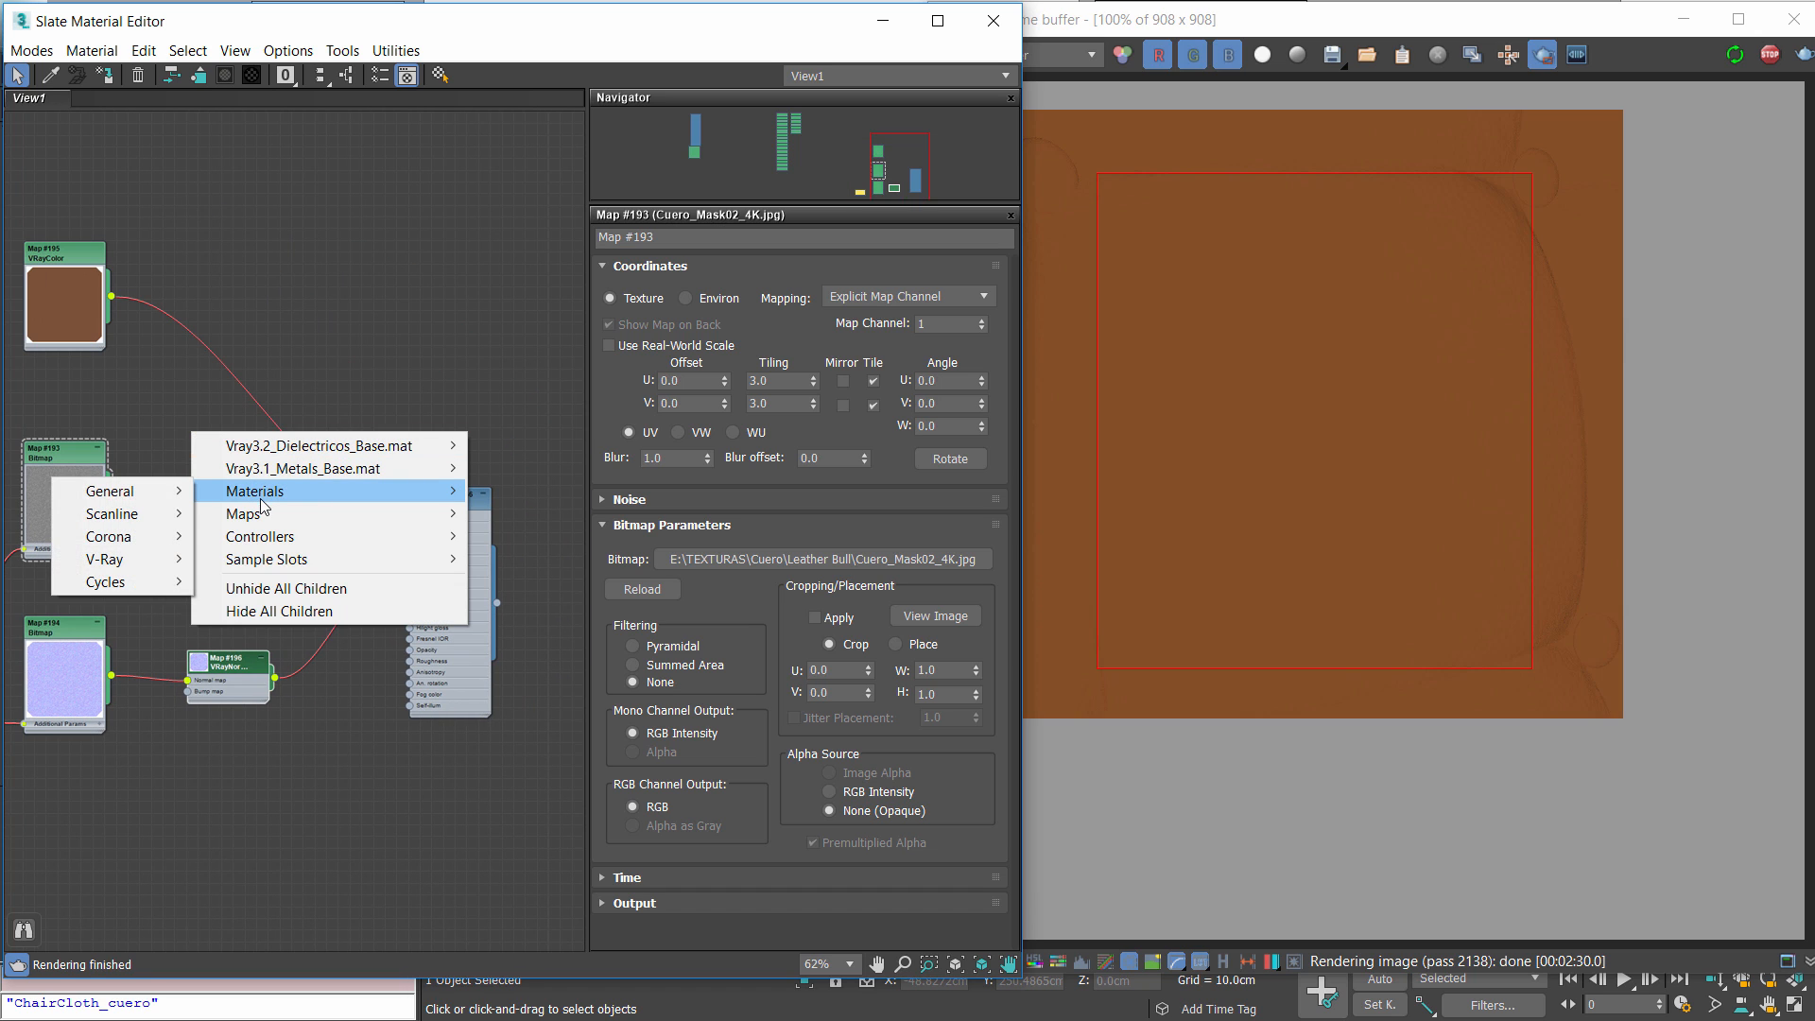
mouse_move(151, 518)
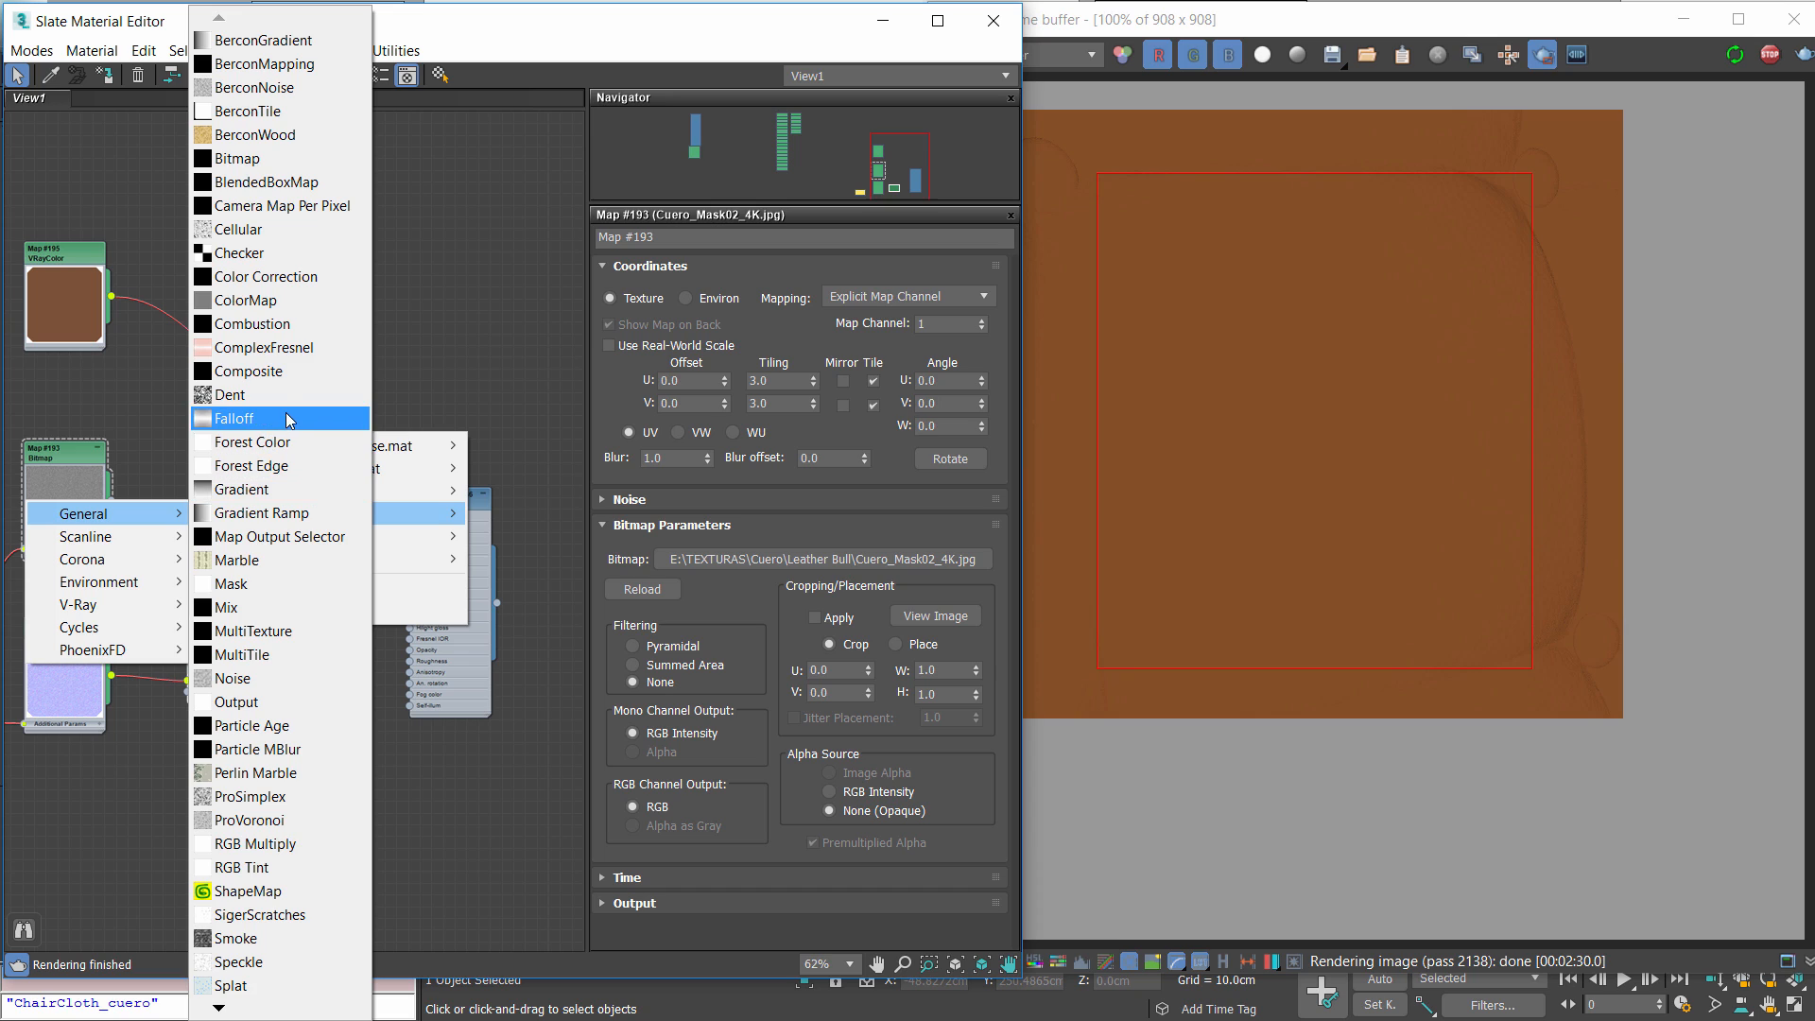
click(266, 378)
drag(110, 295, 408, 516)
click(213, 474)
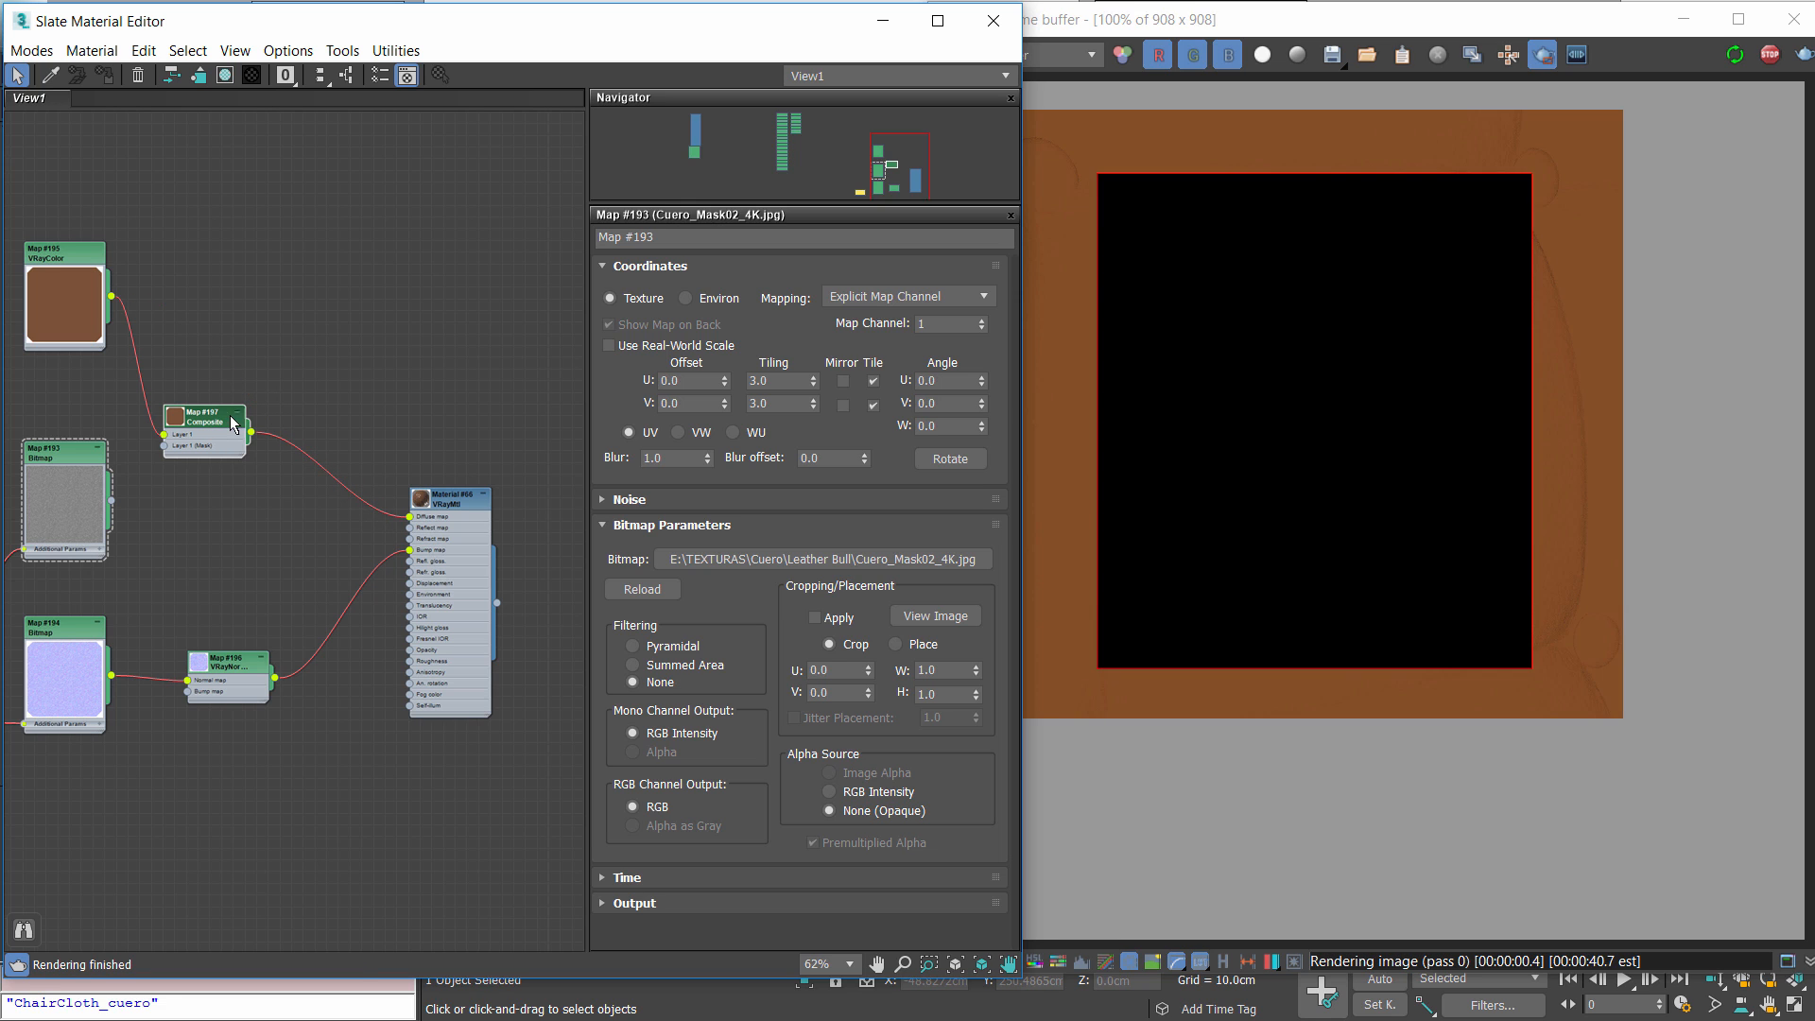
click(984, 293)
Separate the Composite node from its source maps and connect the Map #193 mask bitmap to its Layer 2 input
middle_drag(123, 457, 325, 429)
scroll(326, 428, up, 2)
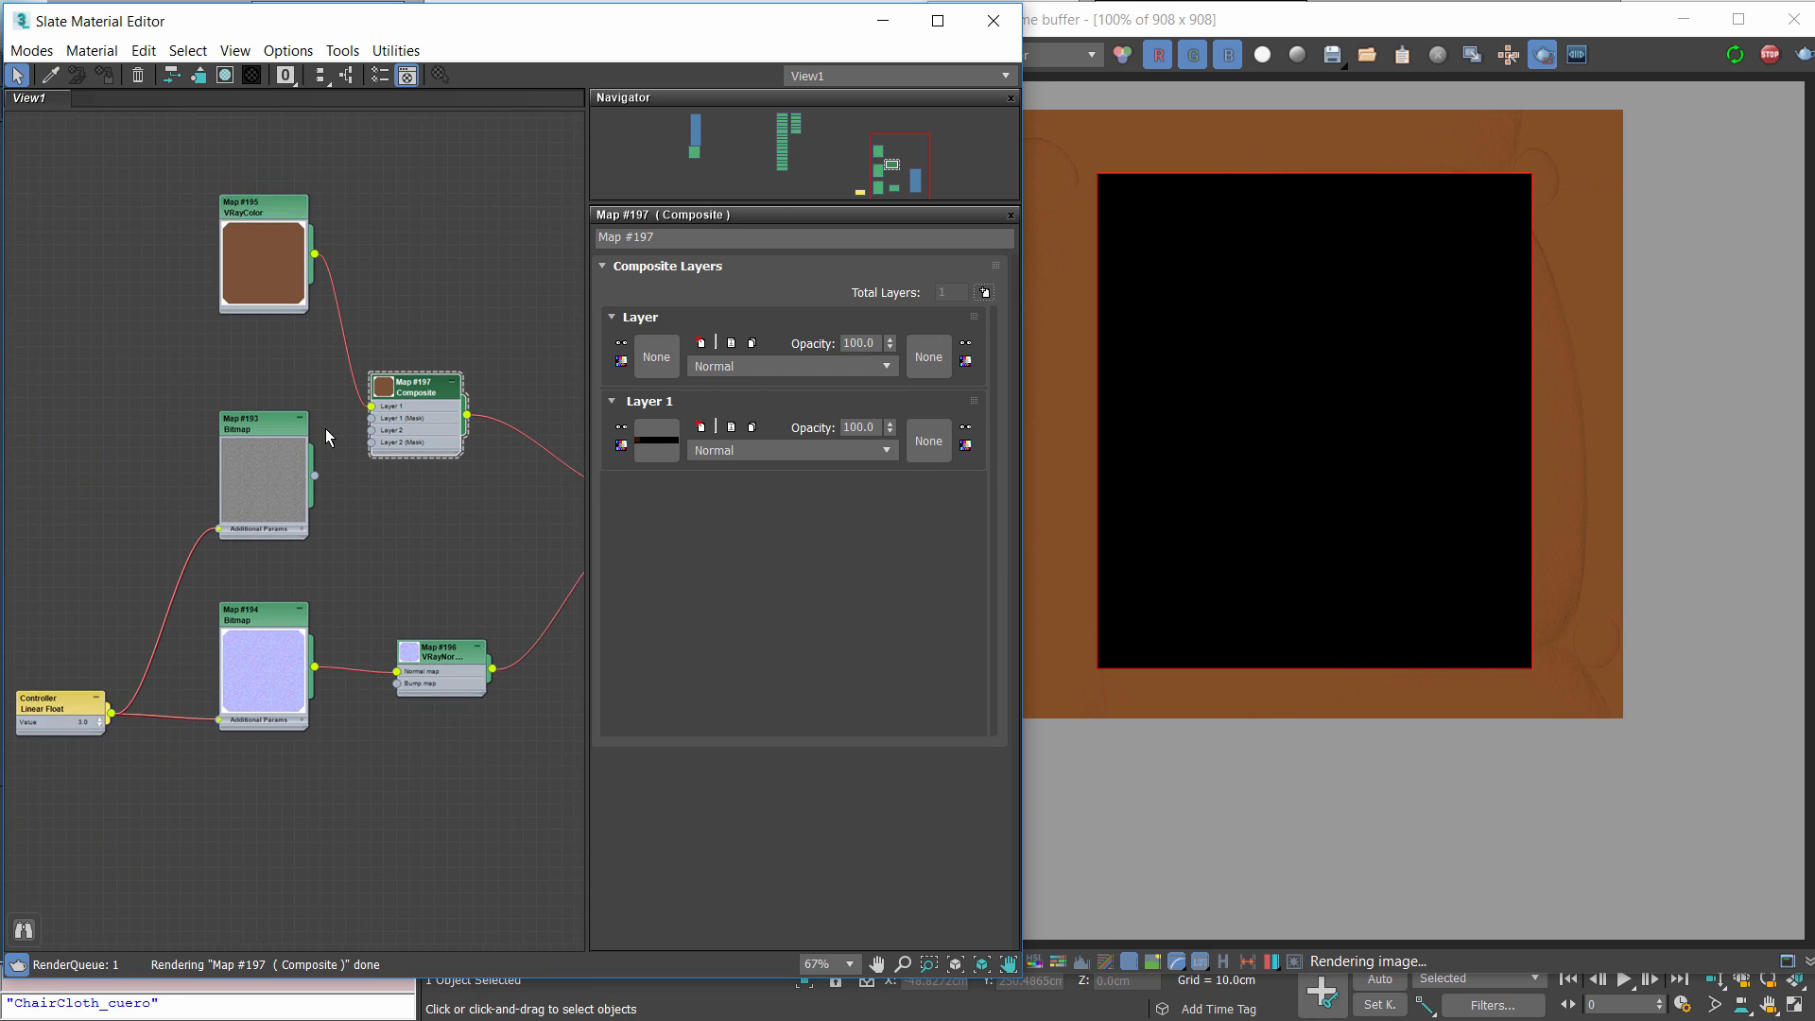
drag(421, 383, 531, 273)
drag(285, 270, 217, 272)
drag(297, 506, 212, 463)
middle_drag(273, 458, 87, 531)
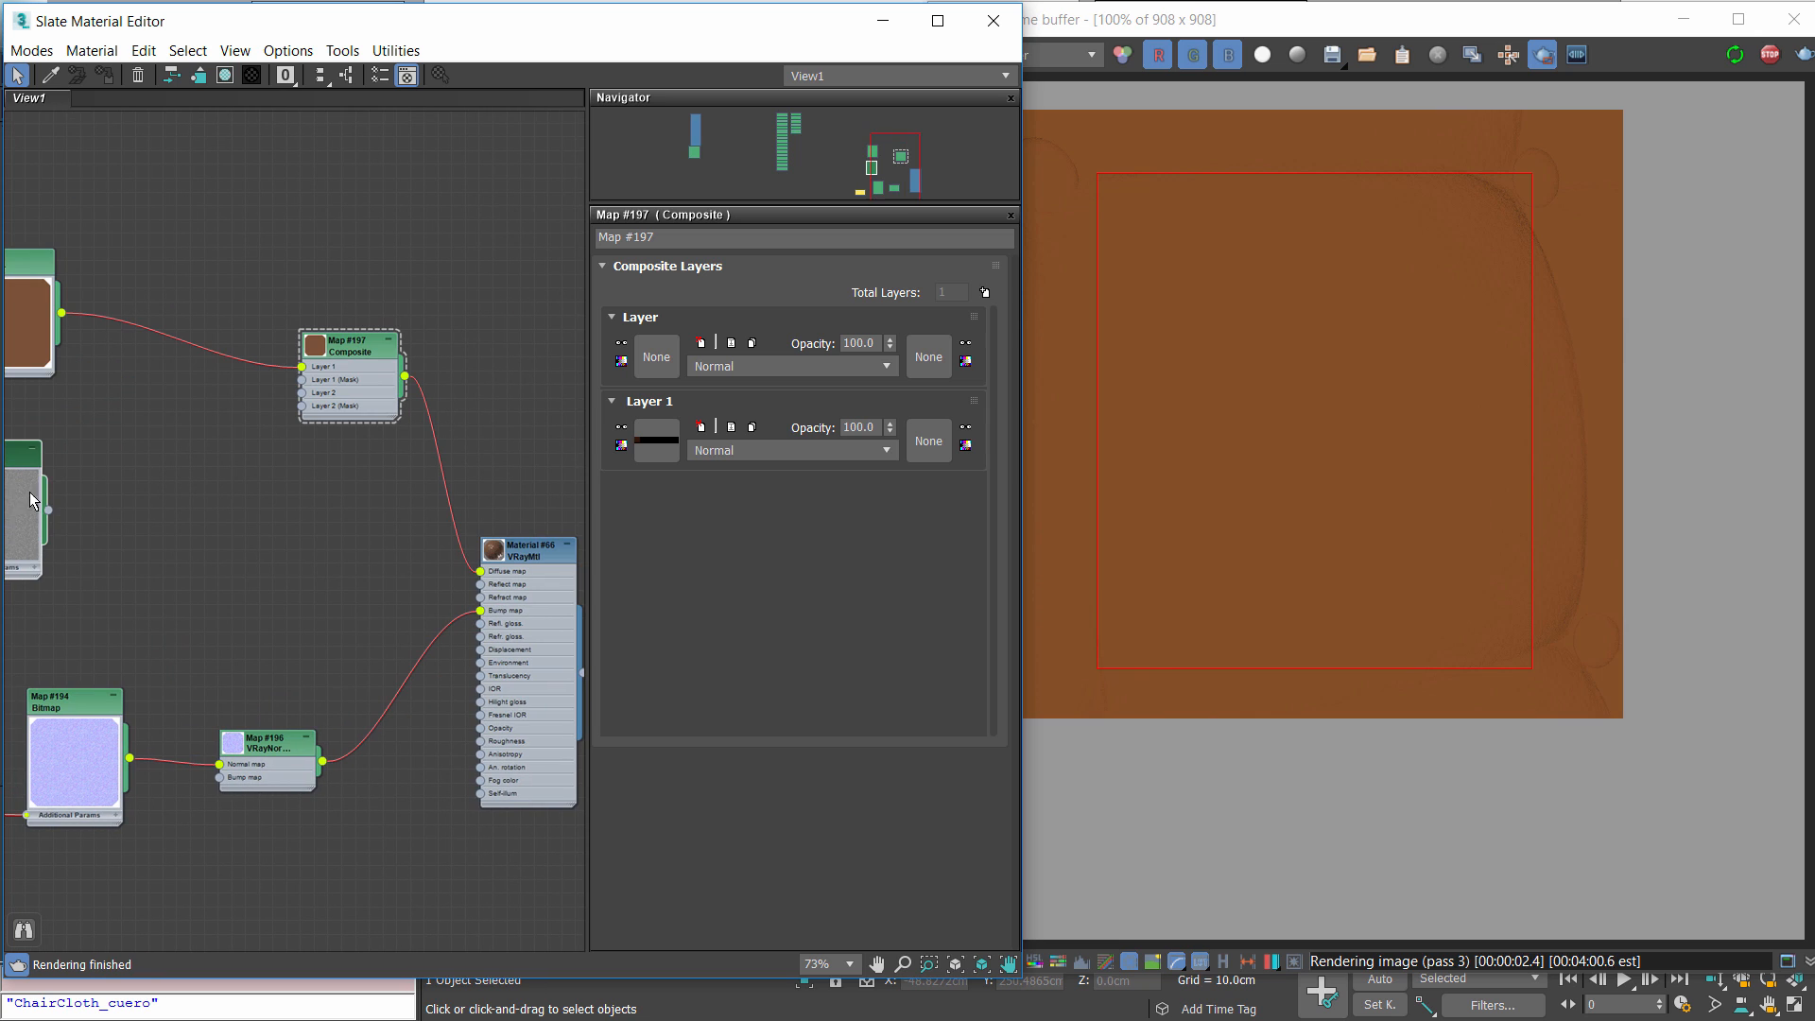
drag(32, 485, 303, 392)
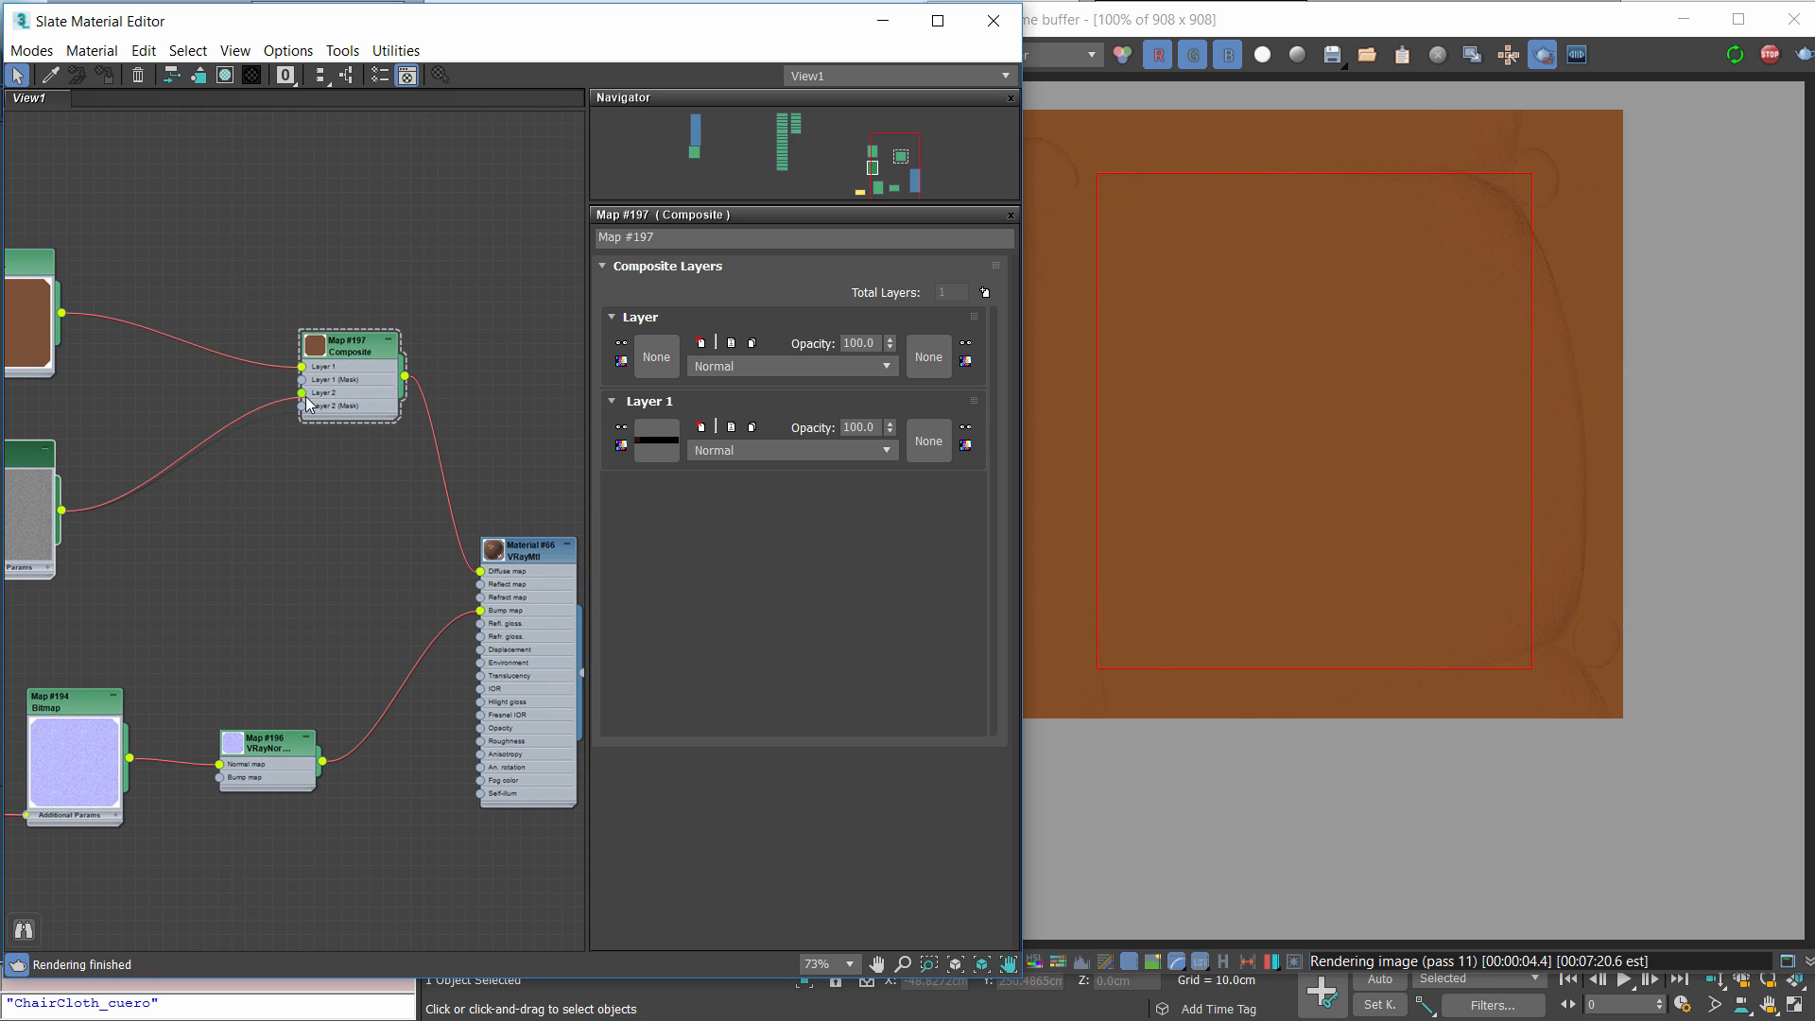
Set the blending mode of the mask layer in the Map #197 Composite to Overlay
click(792, 365)
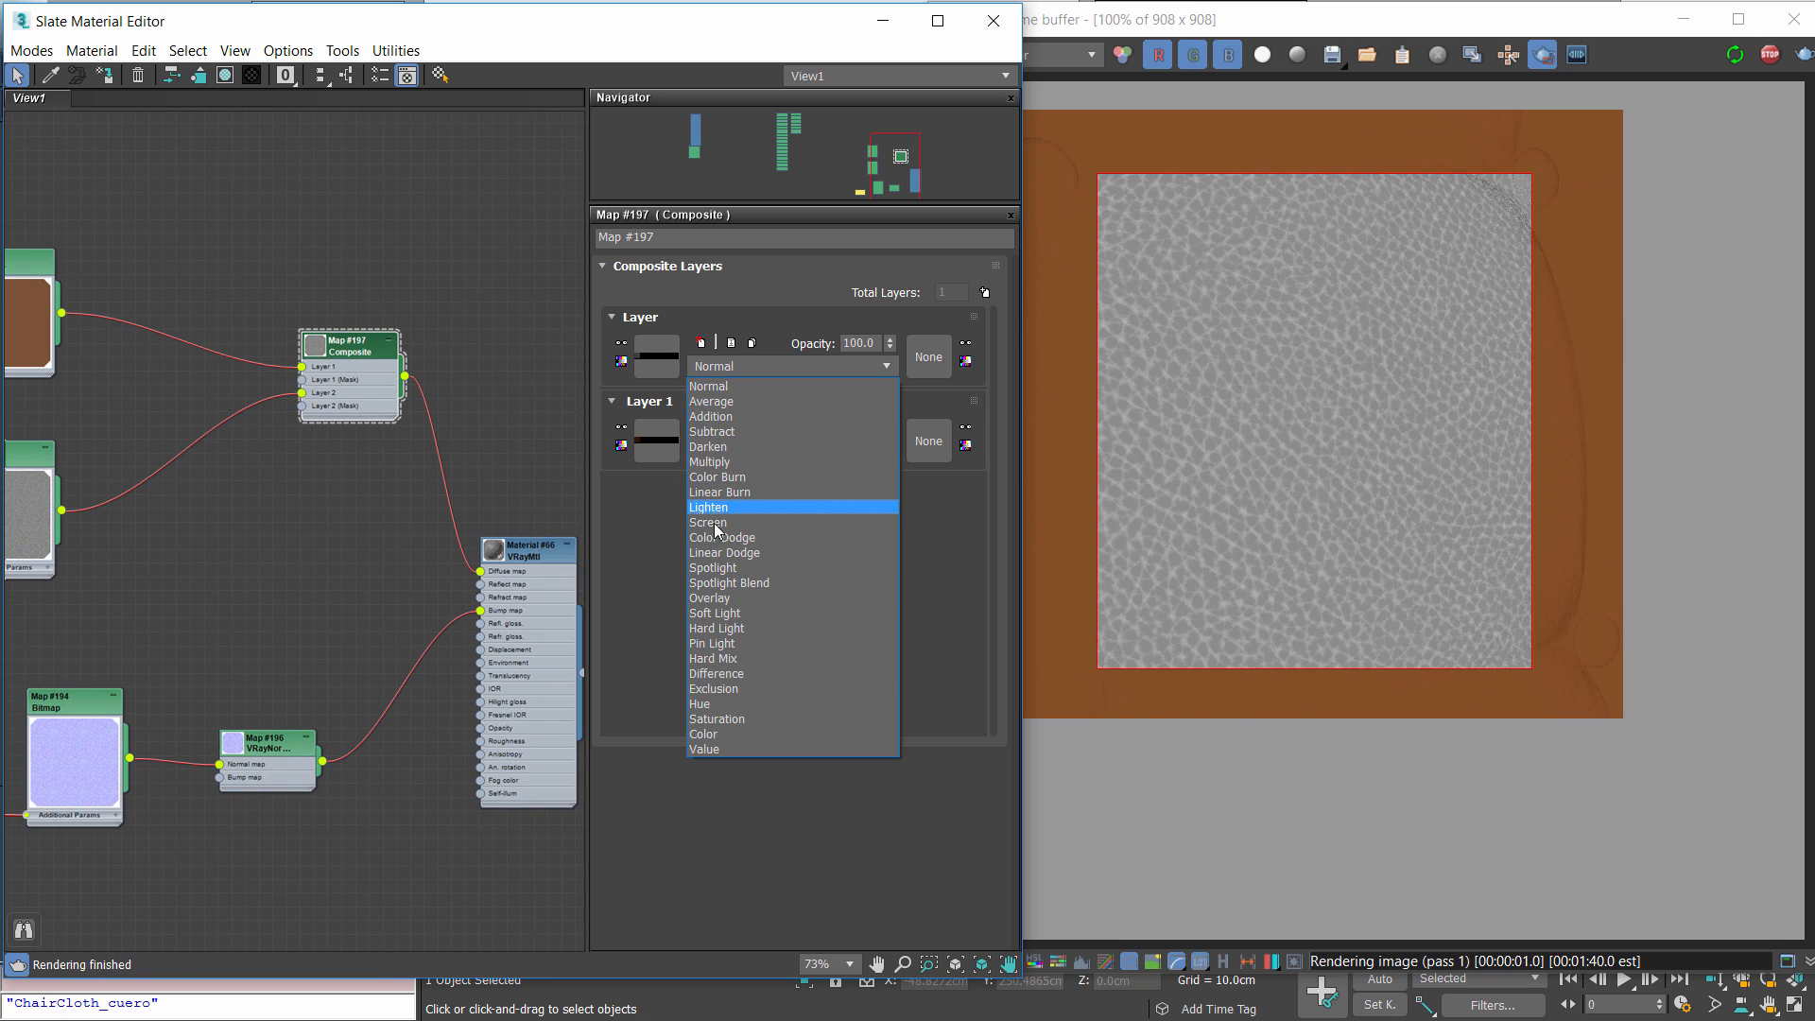
click(723, 598)
middle_drag(234, 569, 329, 567)
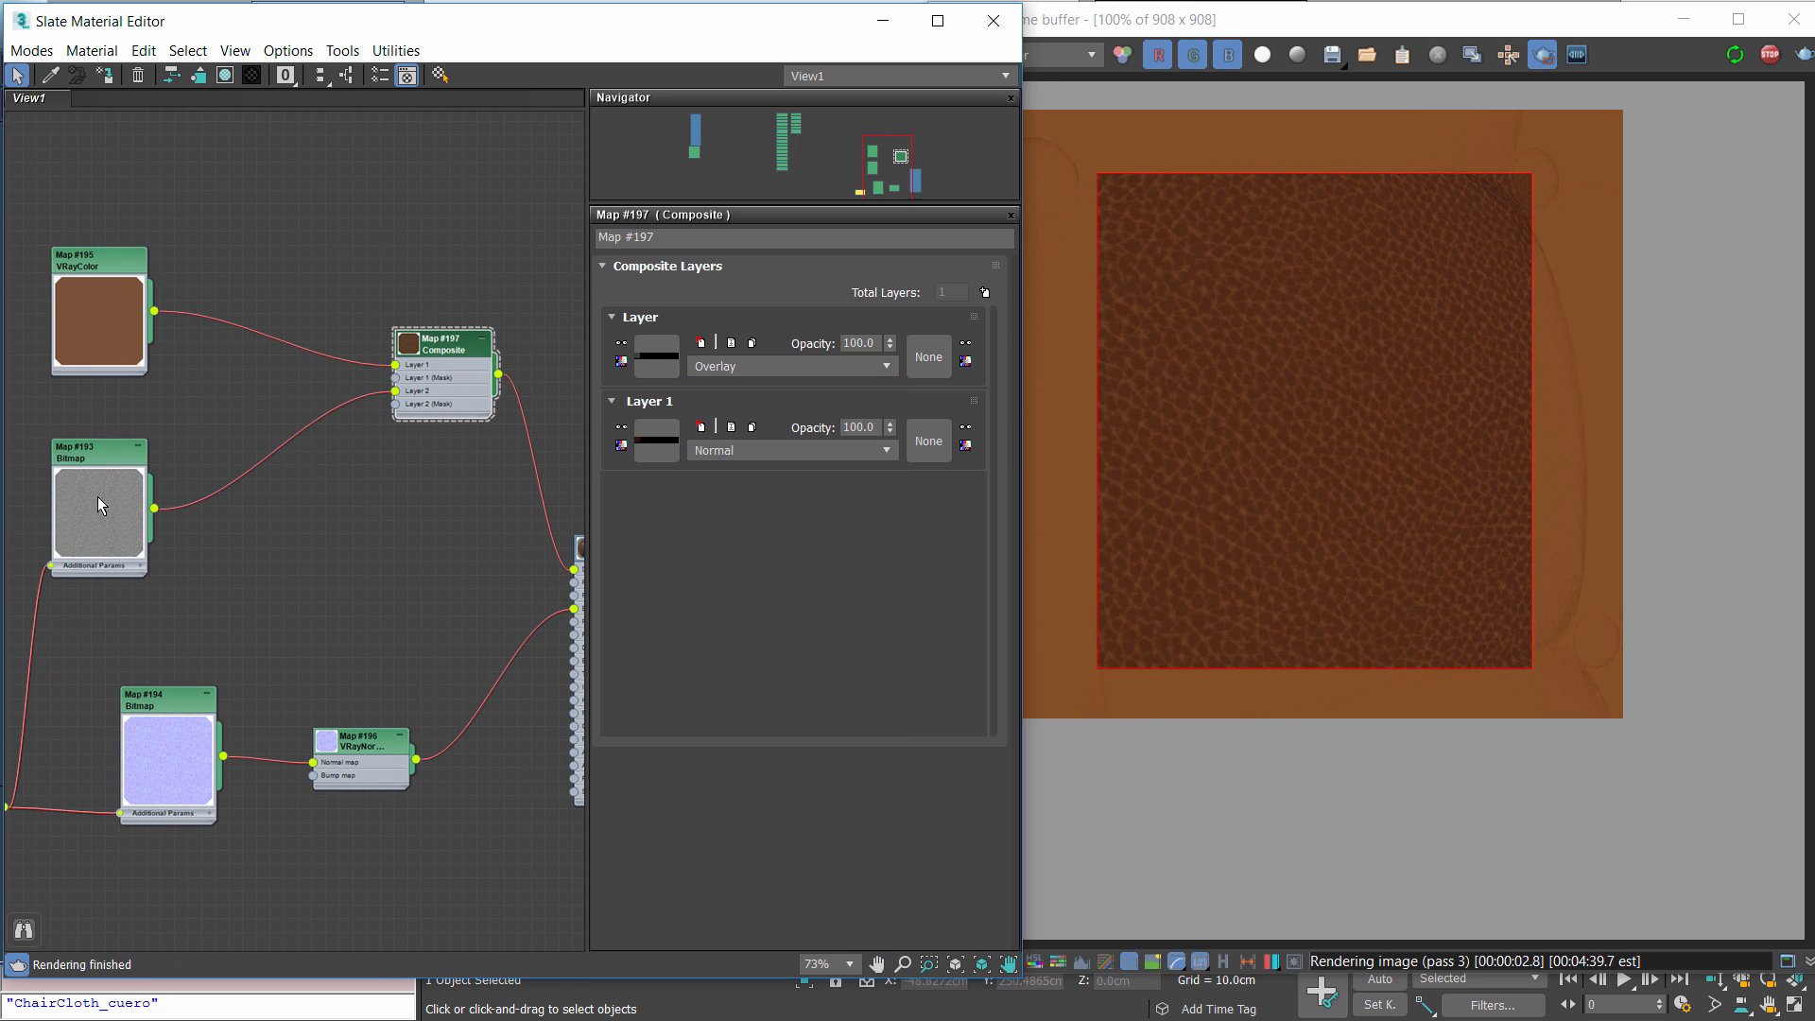
Move the Map #193 mask bitmap slightly closer to the VRayColor node
click(98, 457)
scroll(102, 501, up, 6)
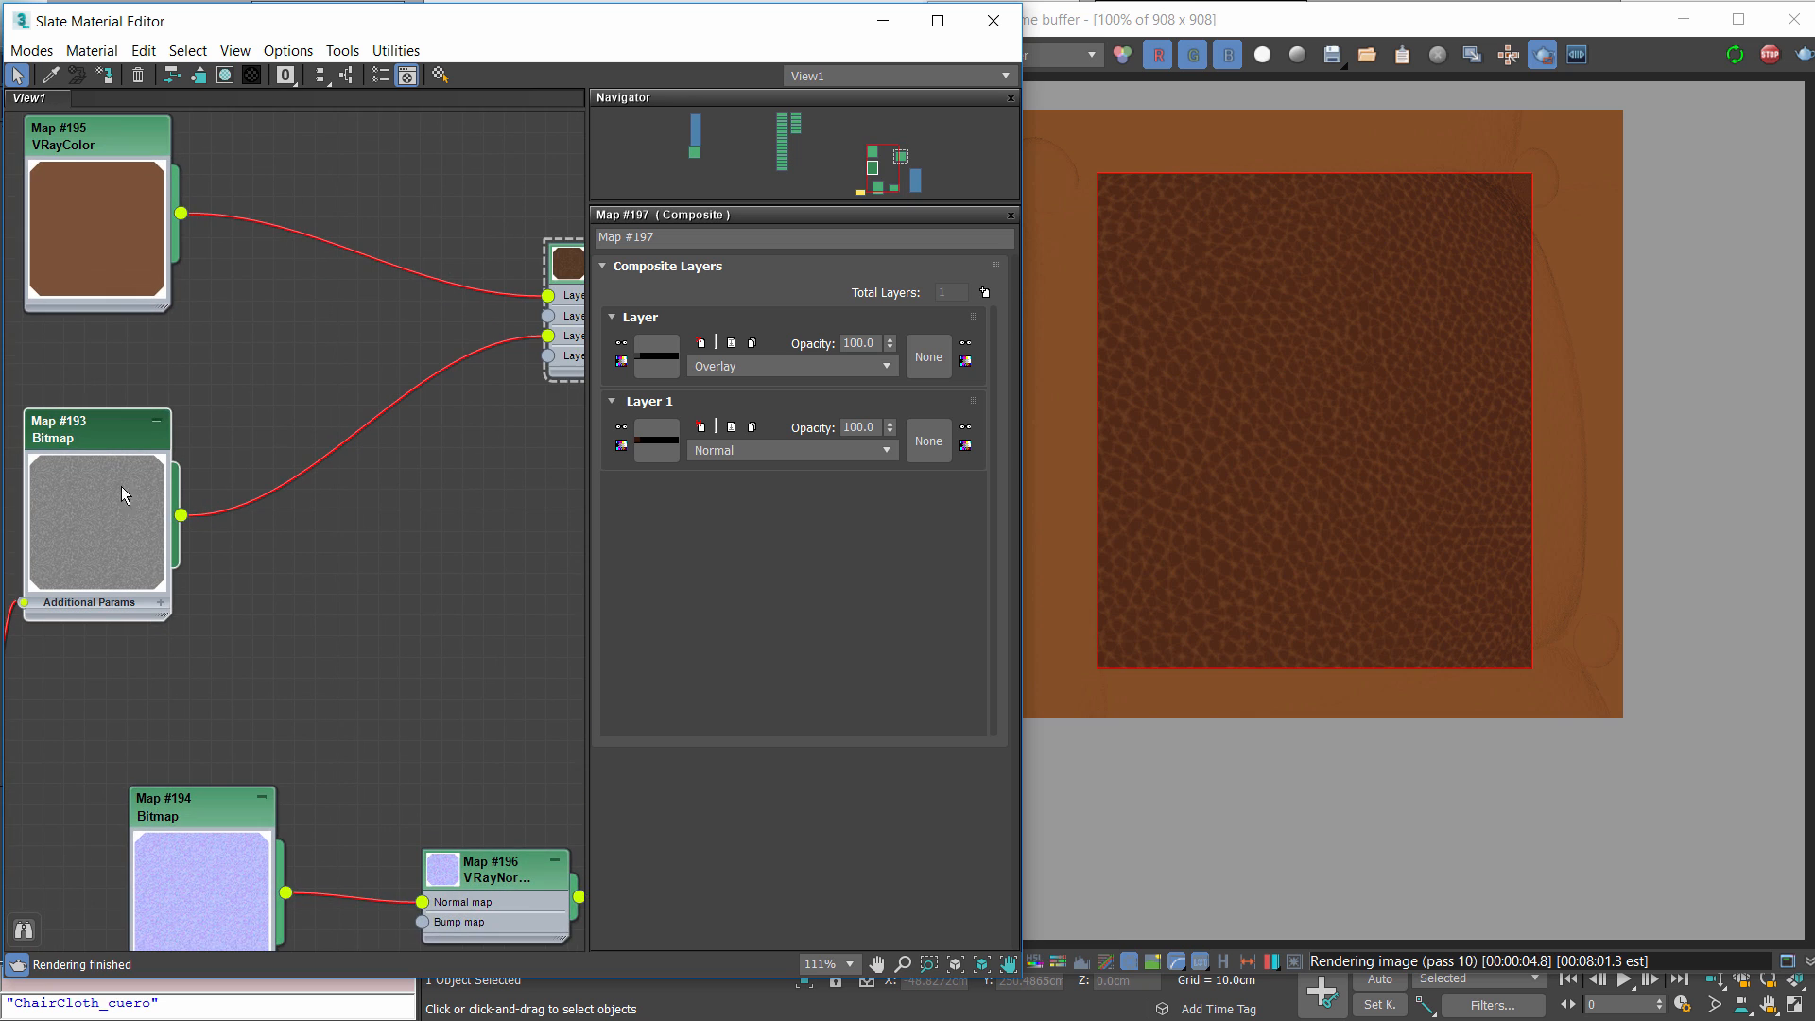
scroll(104, 530, down, 5)
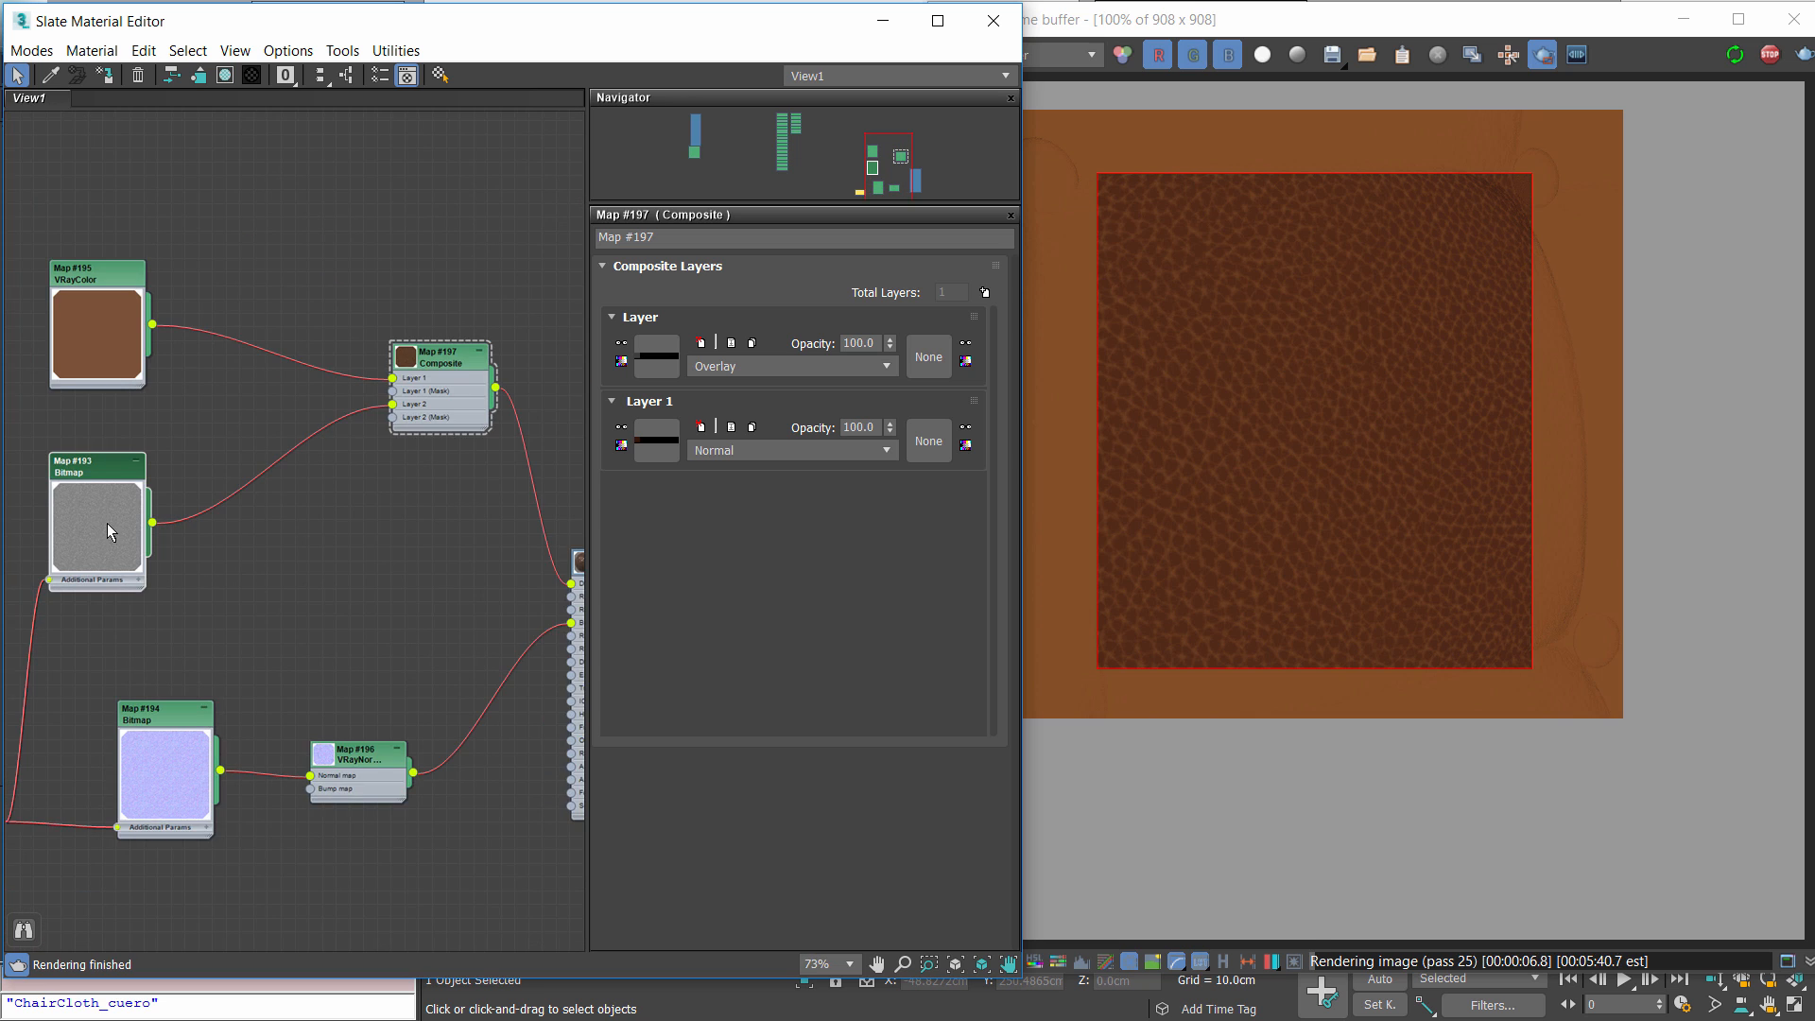
scroll(149, 602, up, 3)
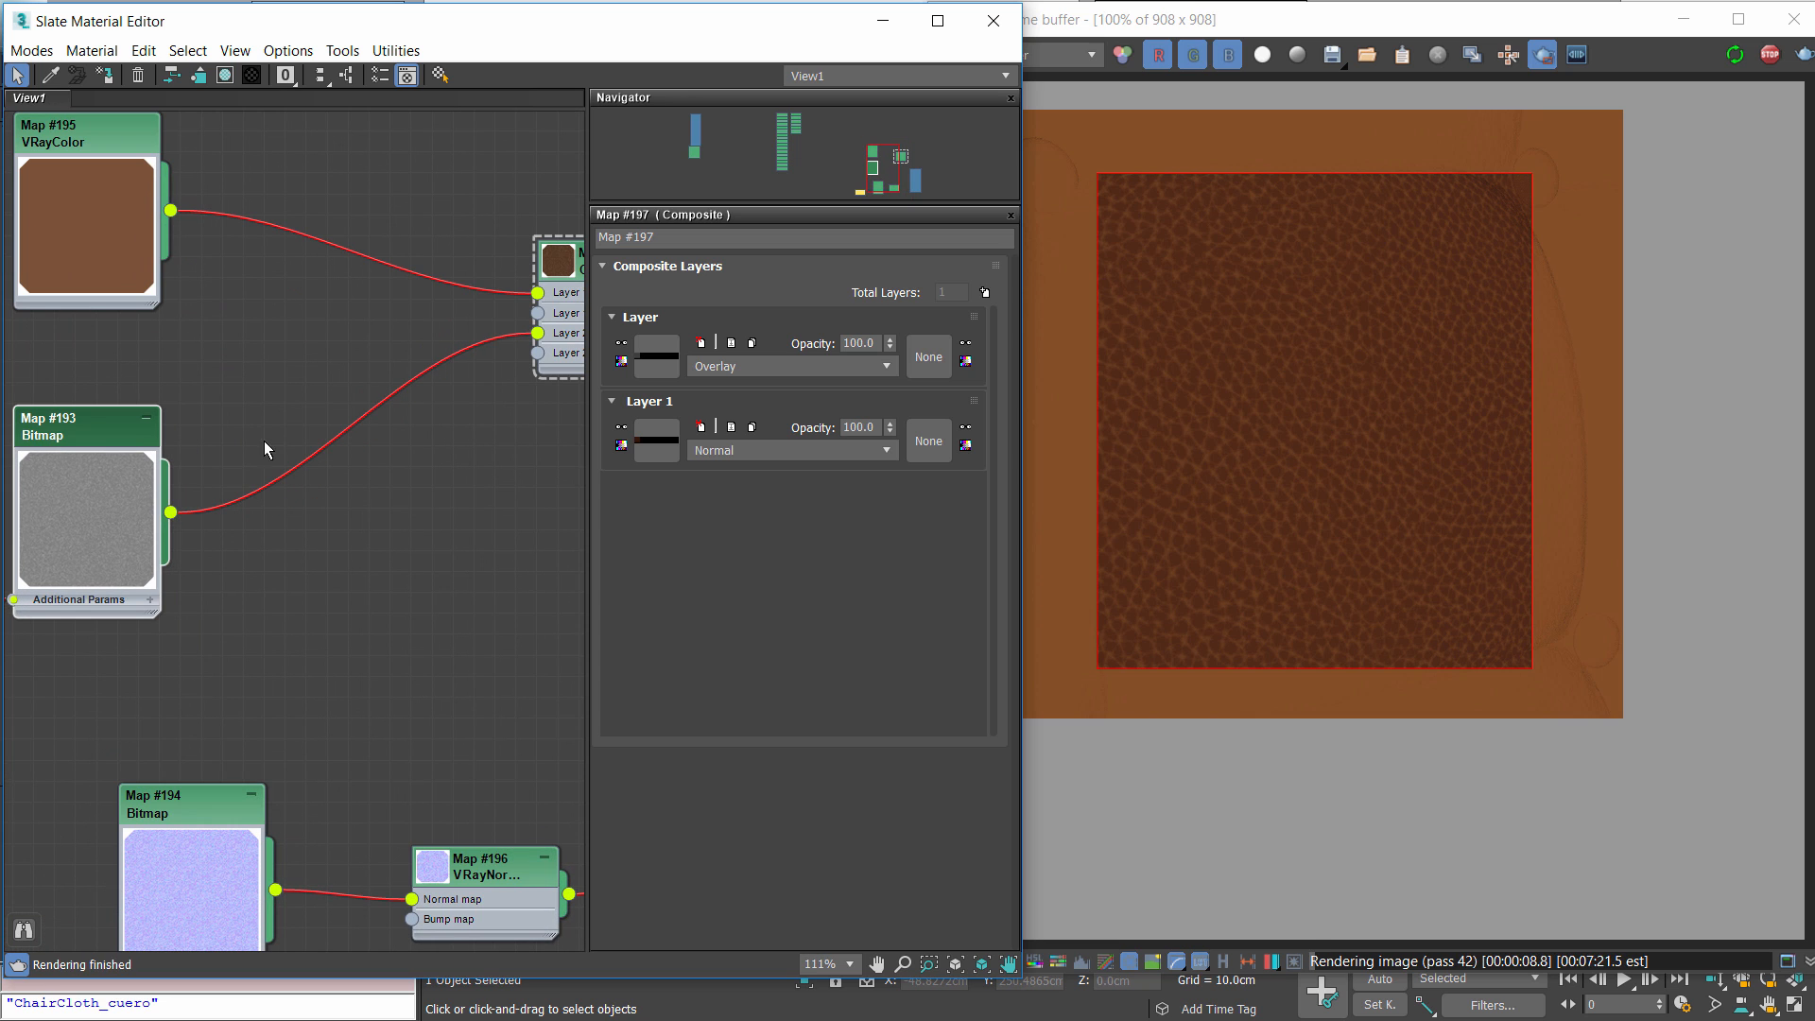
drag(100, 443, 100, 423)
middle_drag(316, 376, 314, 474)
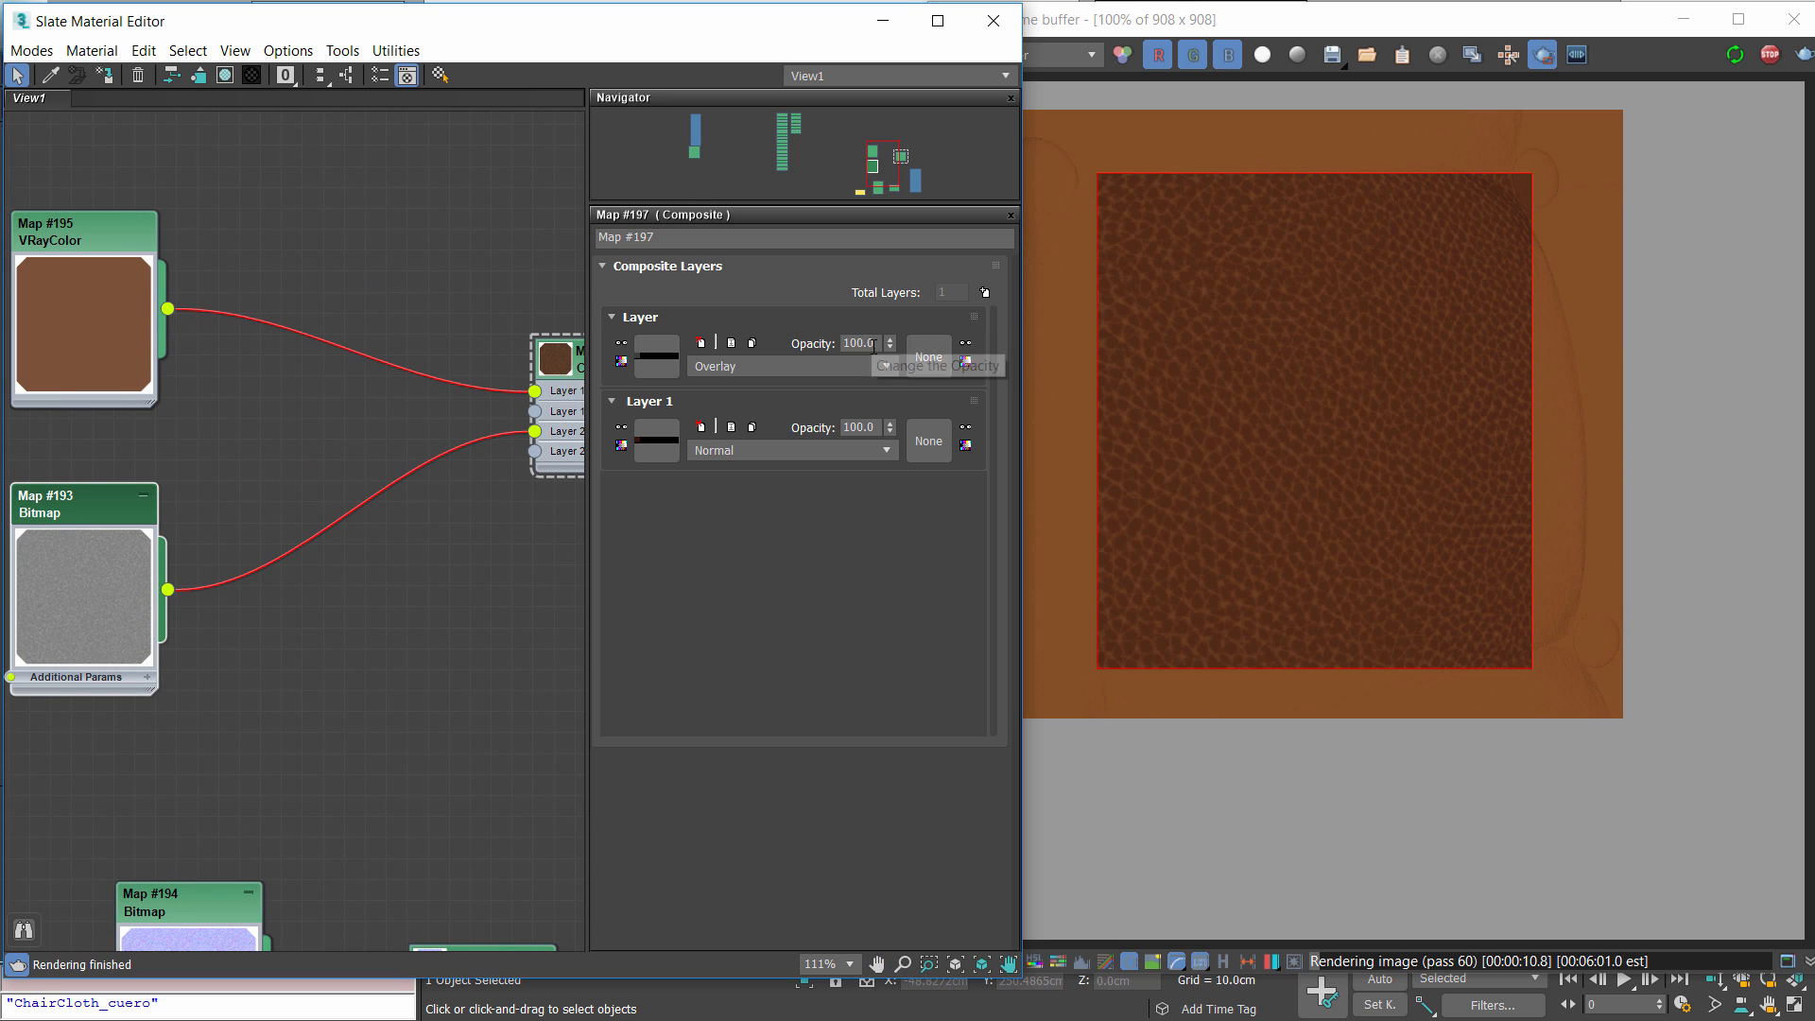
Try opacities of 25 and 33 for the Overlay layer of the Map #197 Composite
drag(875, 344, 773, 353)
text(25)
key(Return)
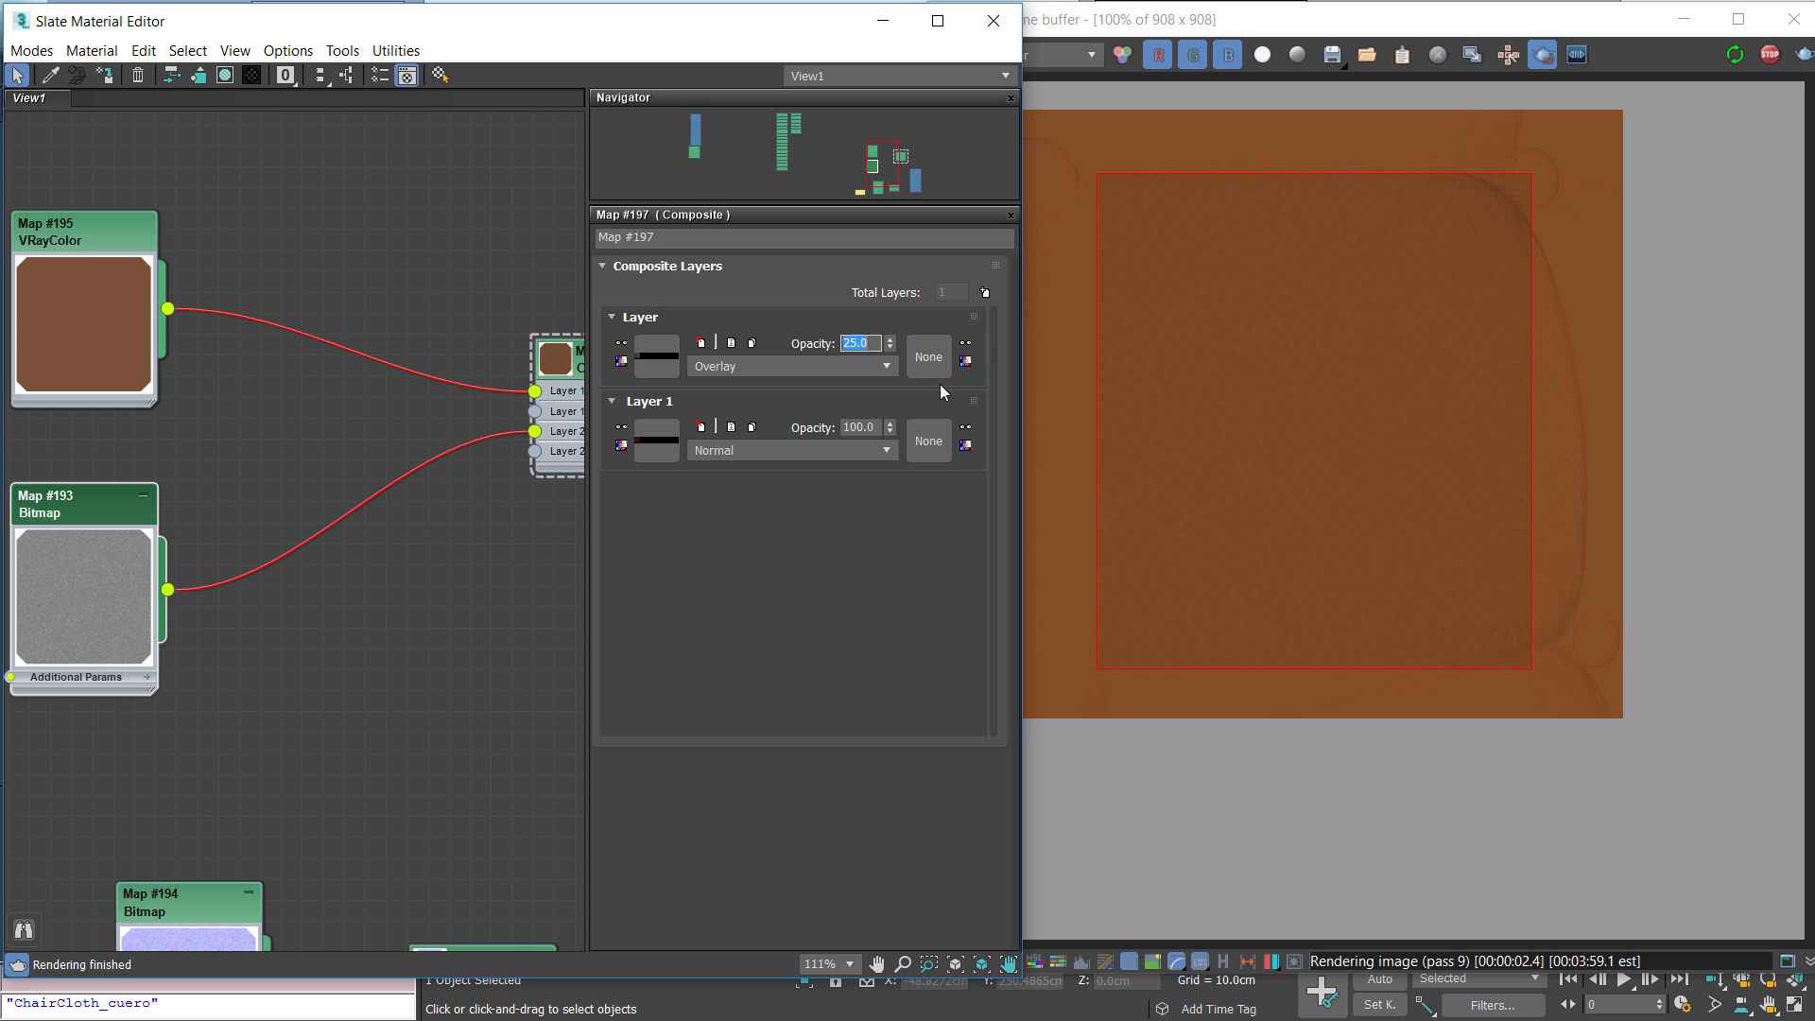
text(33)
key(Return)
Return the render display to the RGB color channel and examine the leather grain up close
click(1060, 60)
click(1038, 95)
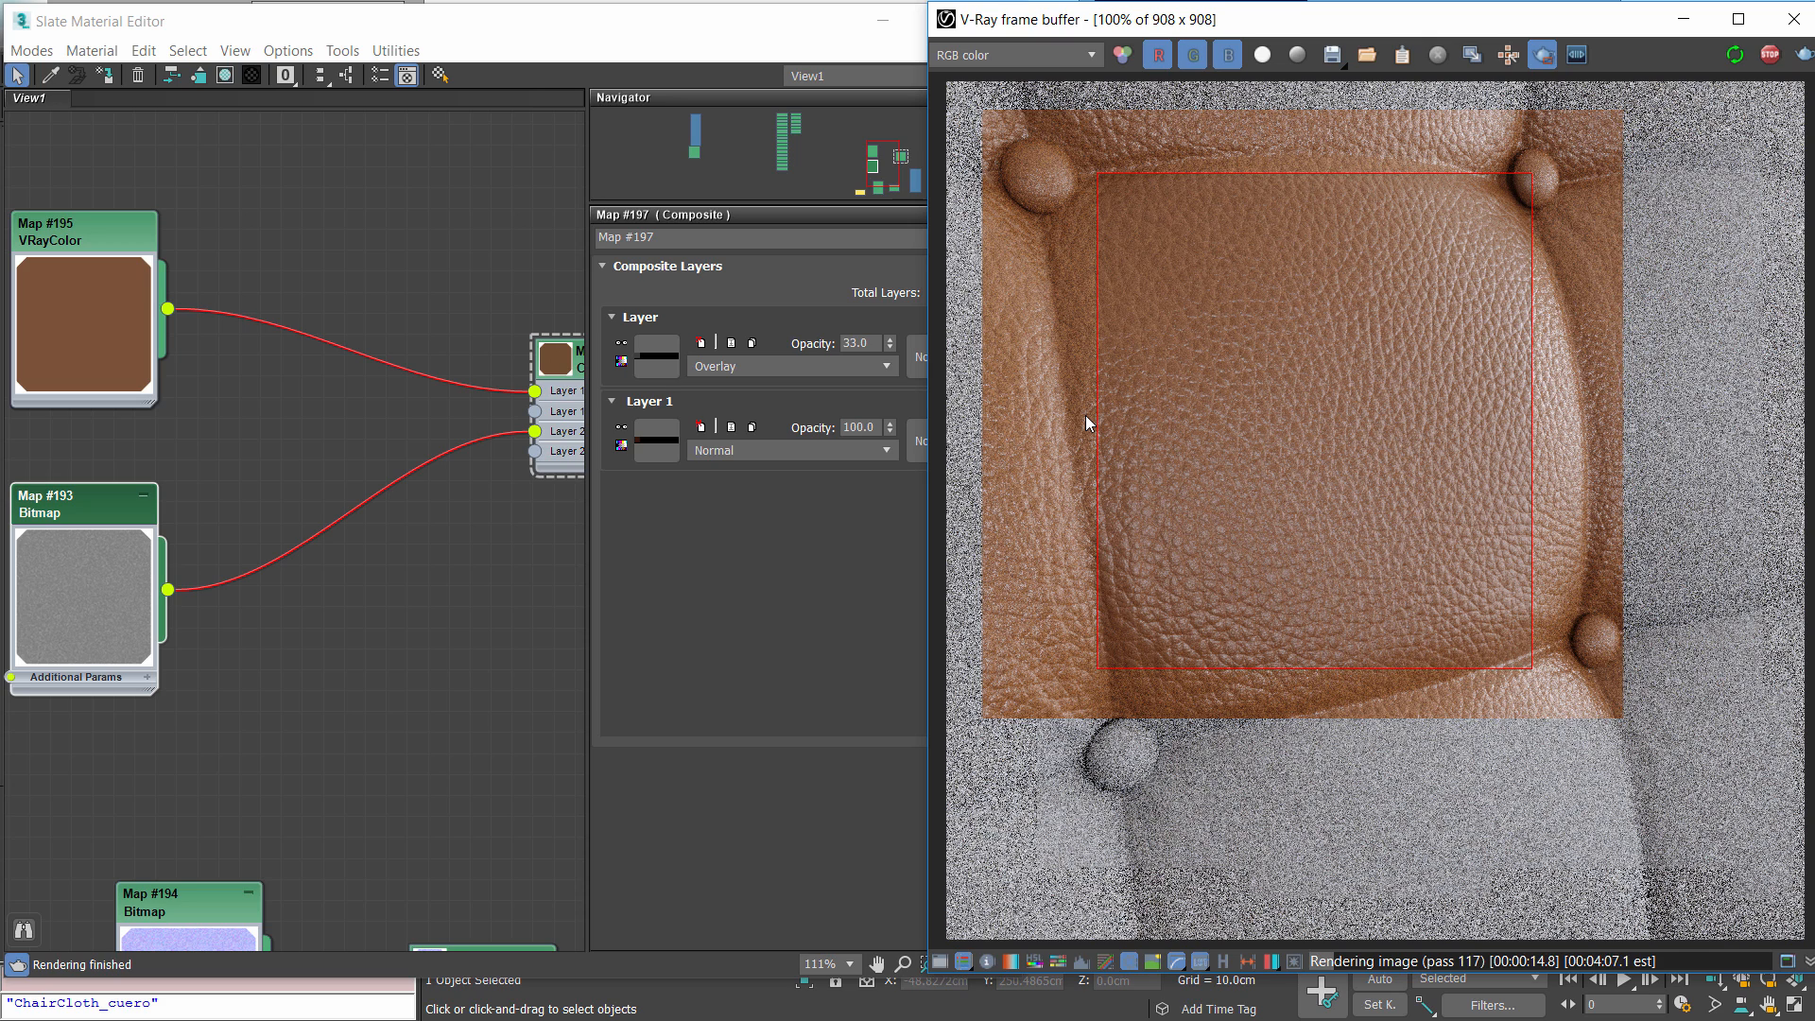
scroll(1251, 382, up, 1)
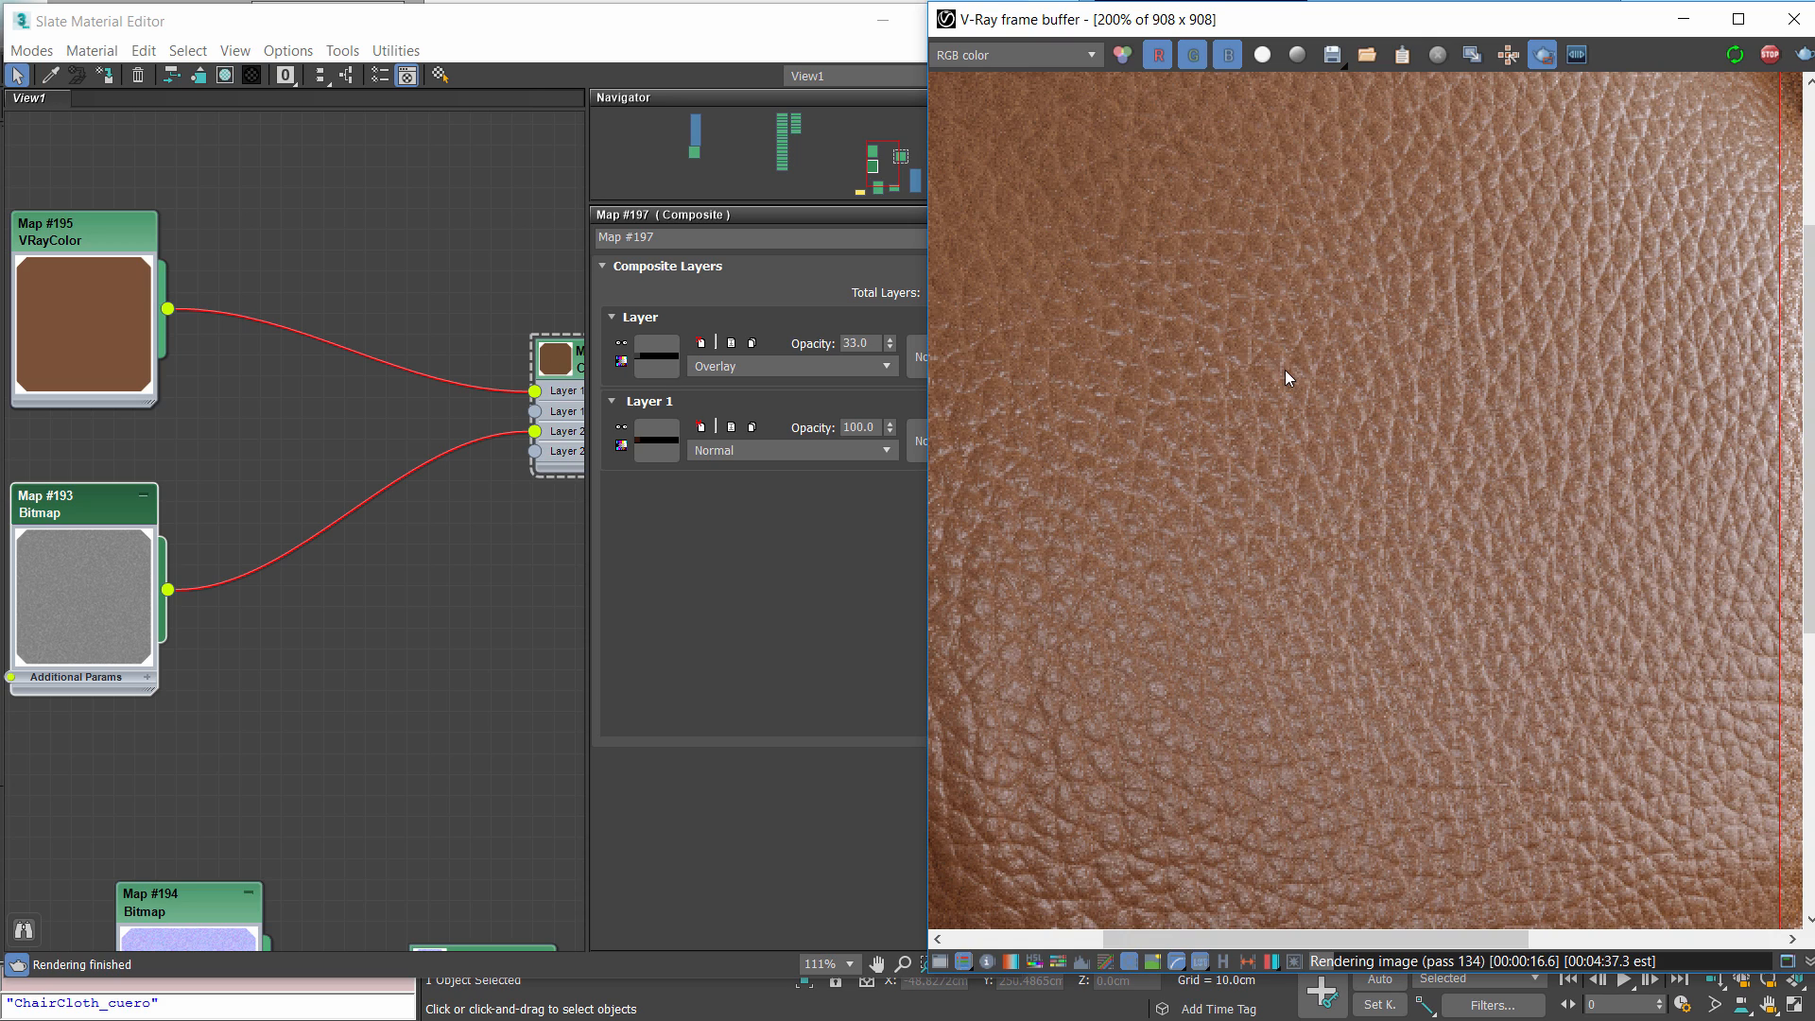
Try an opacity of 50 for the Overlay layer and check the cushion render at both zoom levels
drag(869, 344, 779, 332)
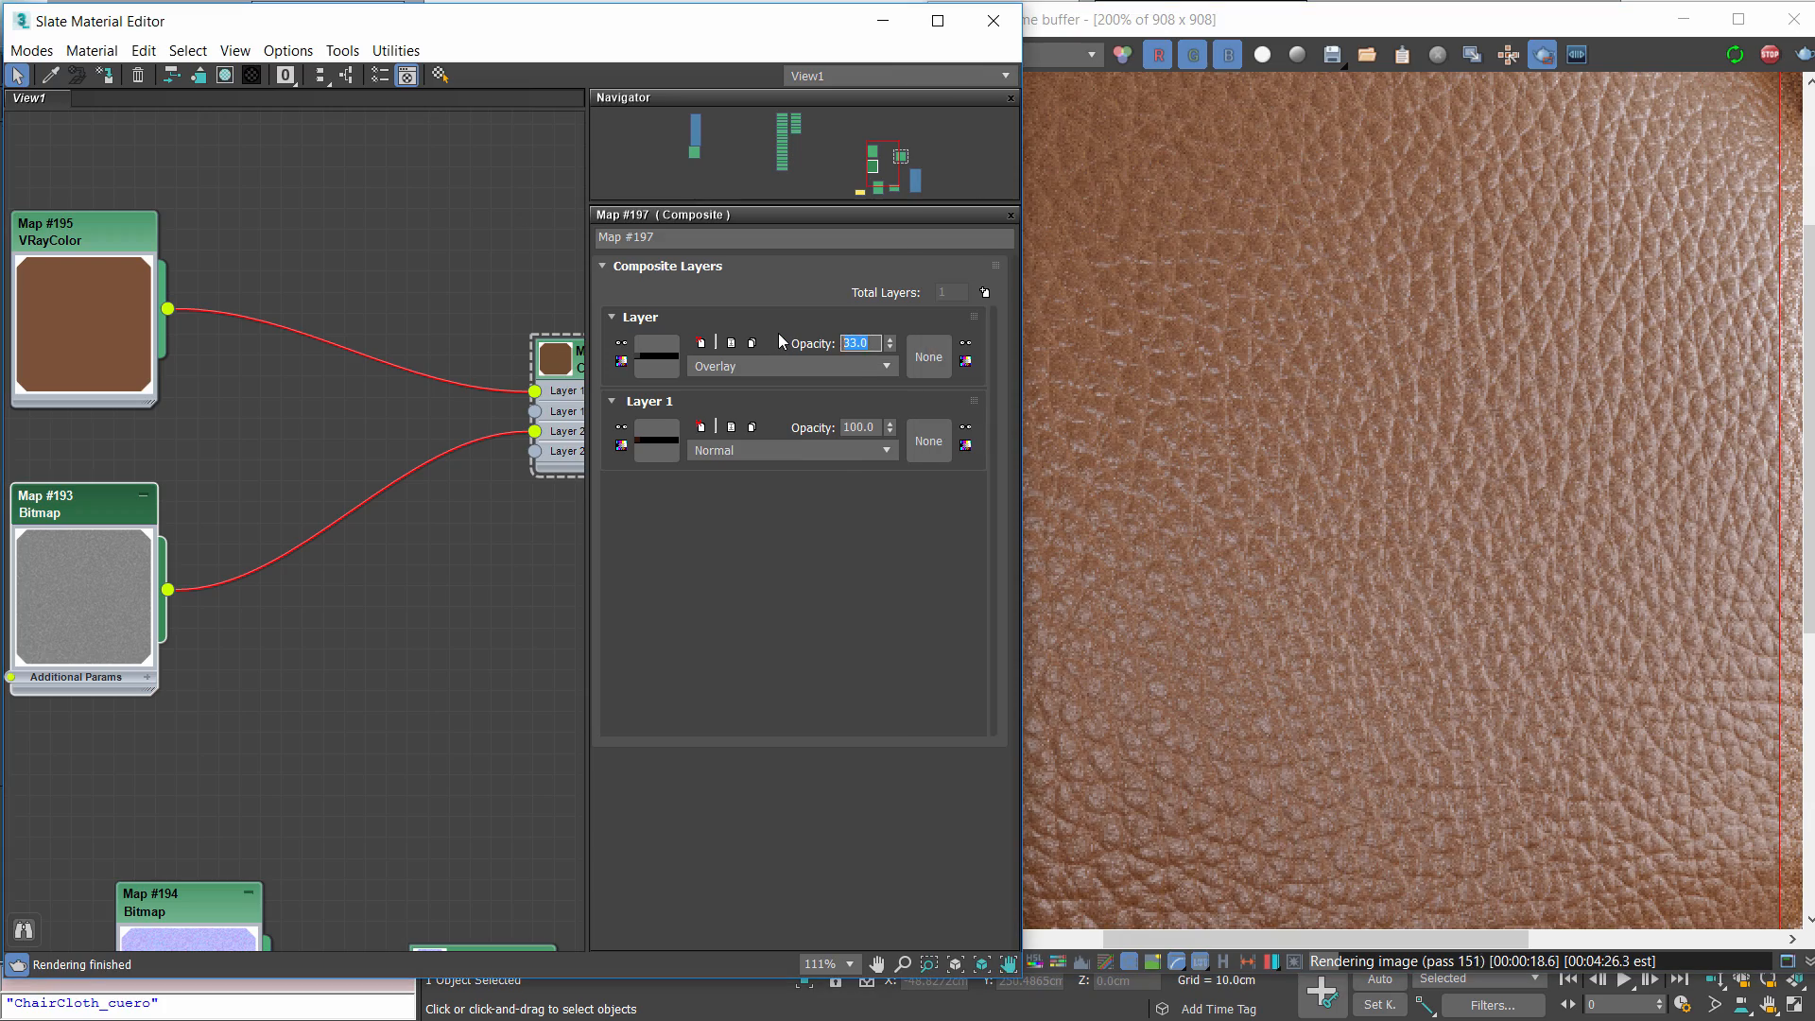
text(50)
key(Return)
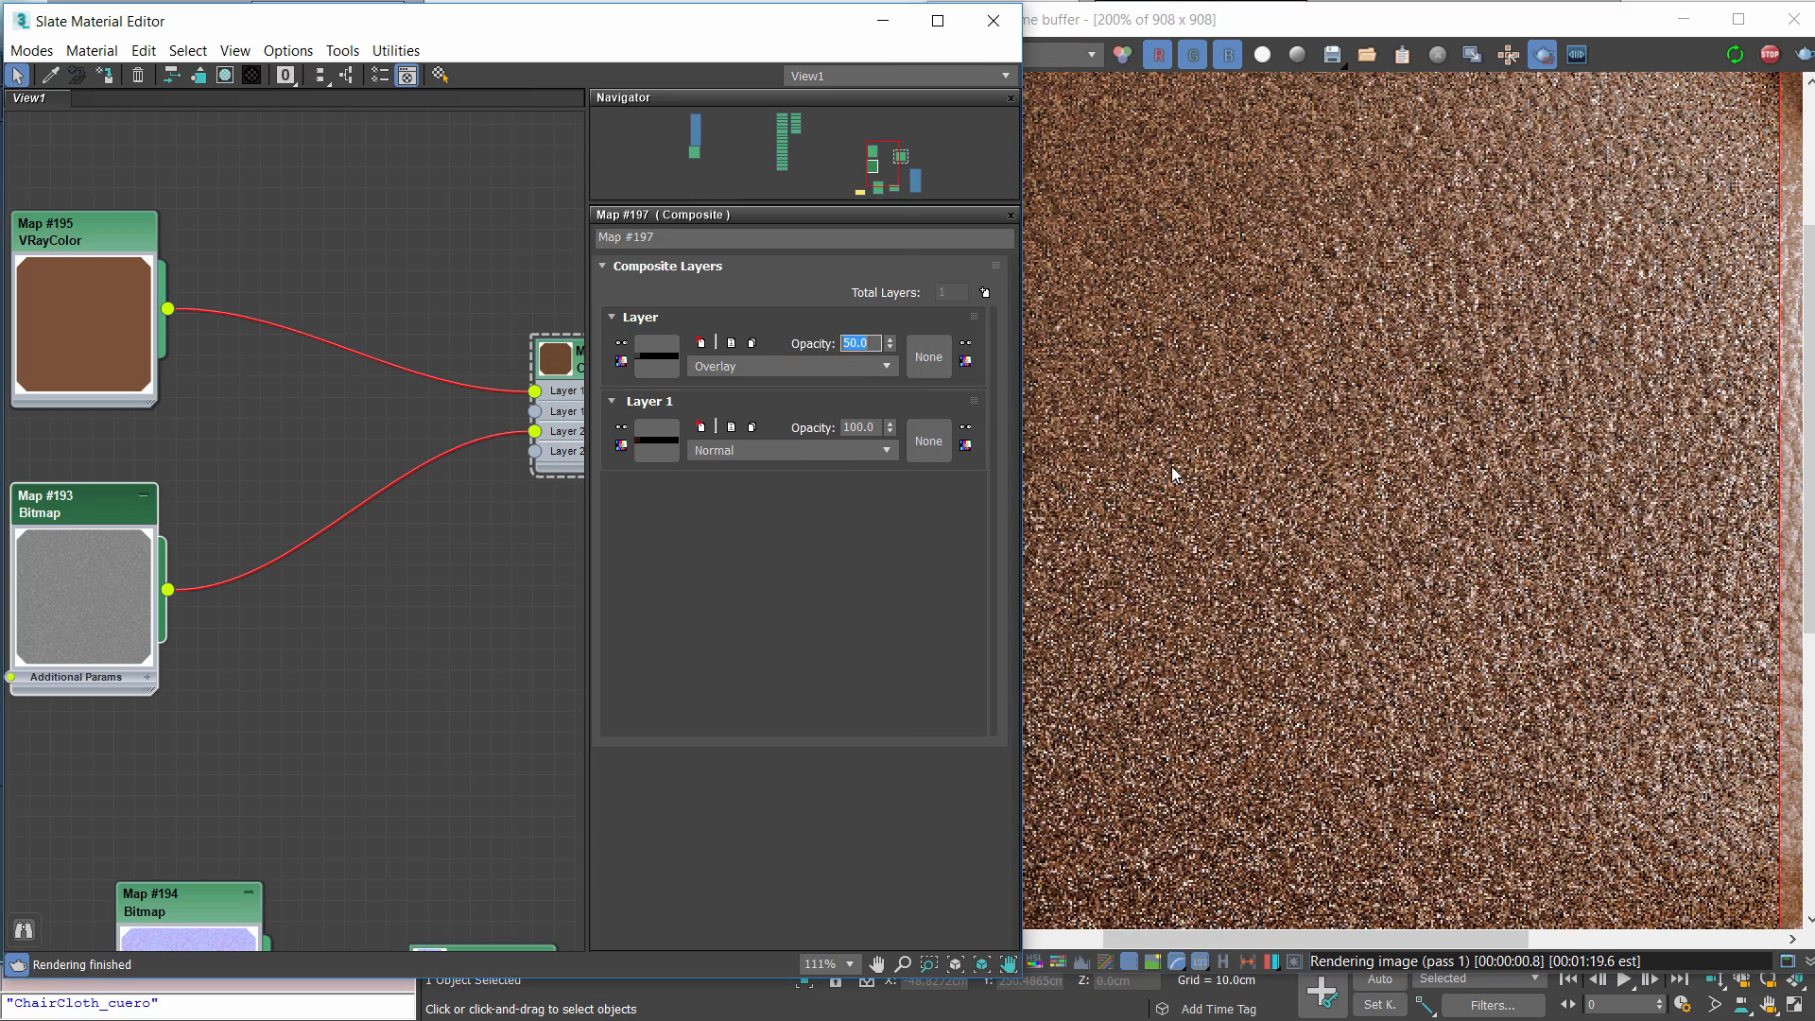
scroll(1302, 444, down, 1)
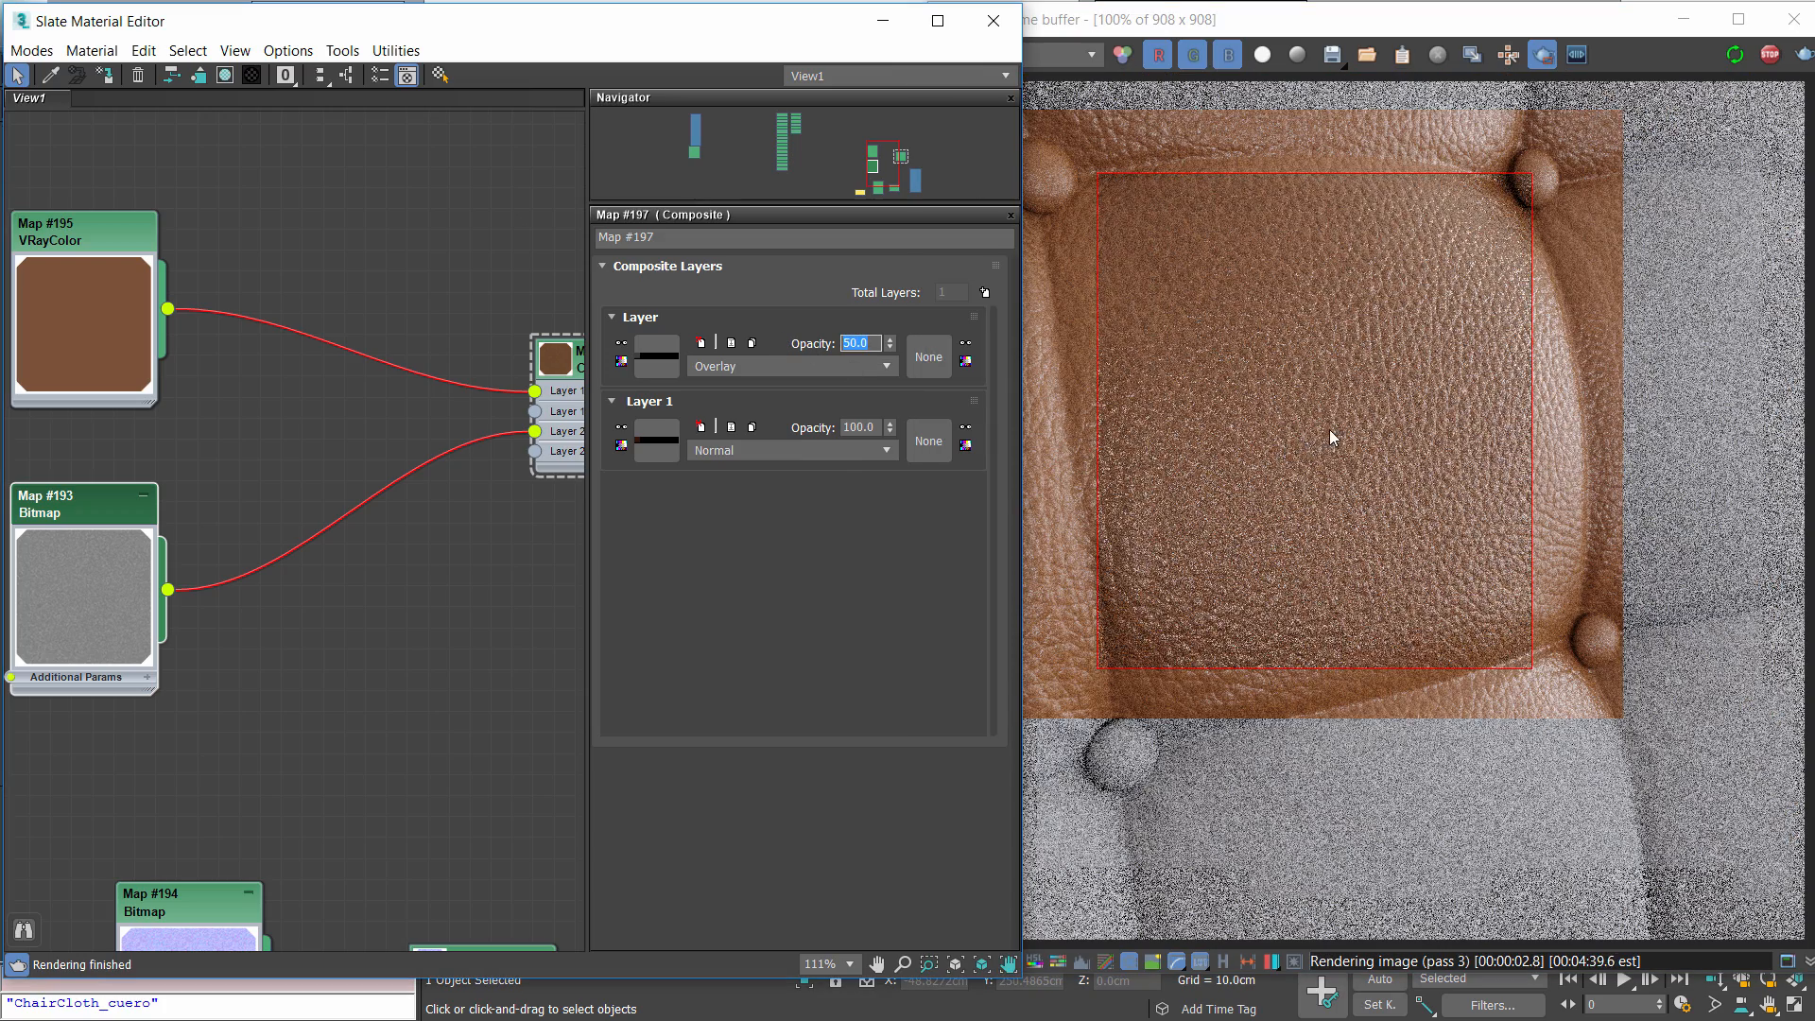
scroll(1329, 429, up, 1)
scroll(1329, 429, down, 1)
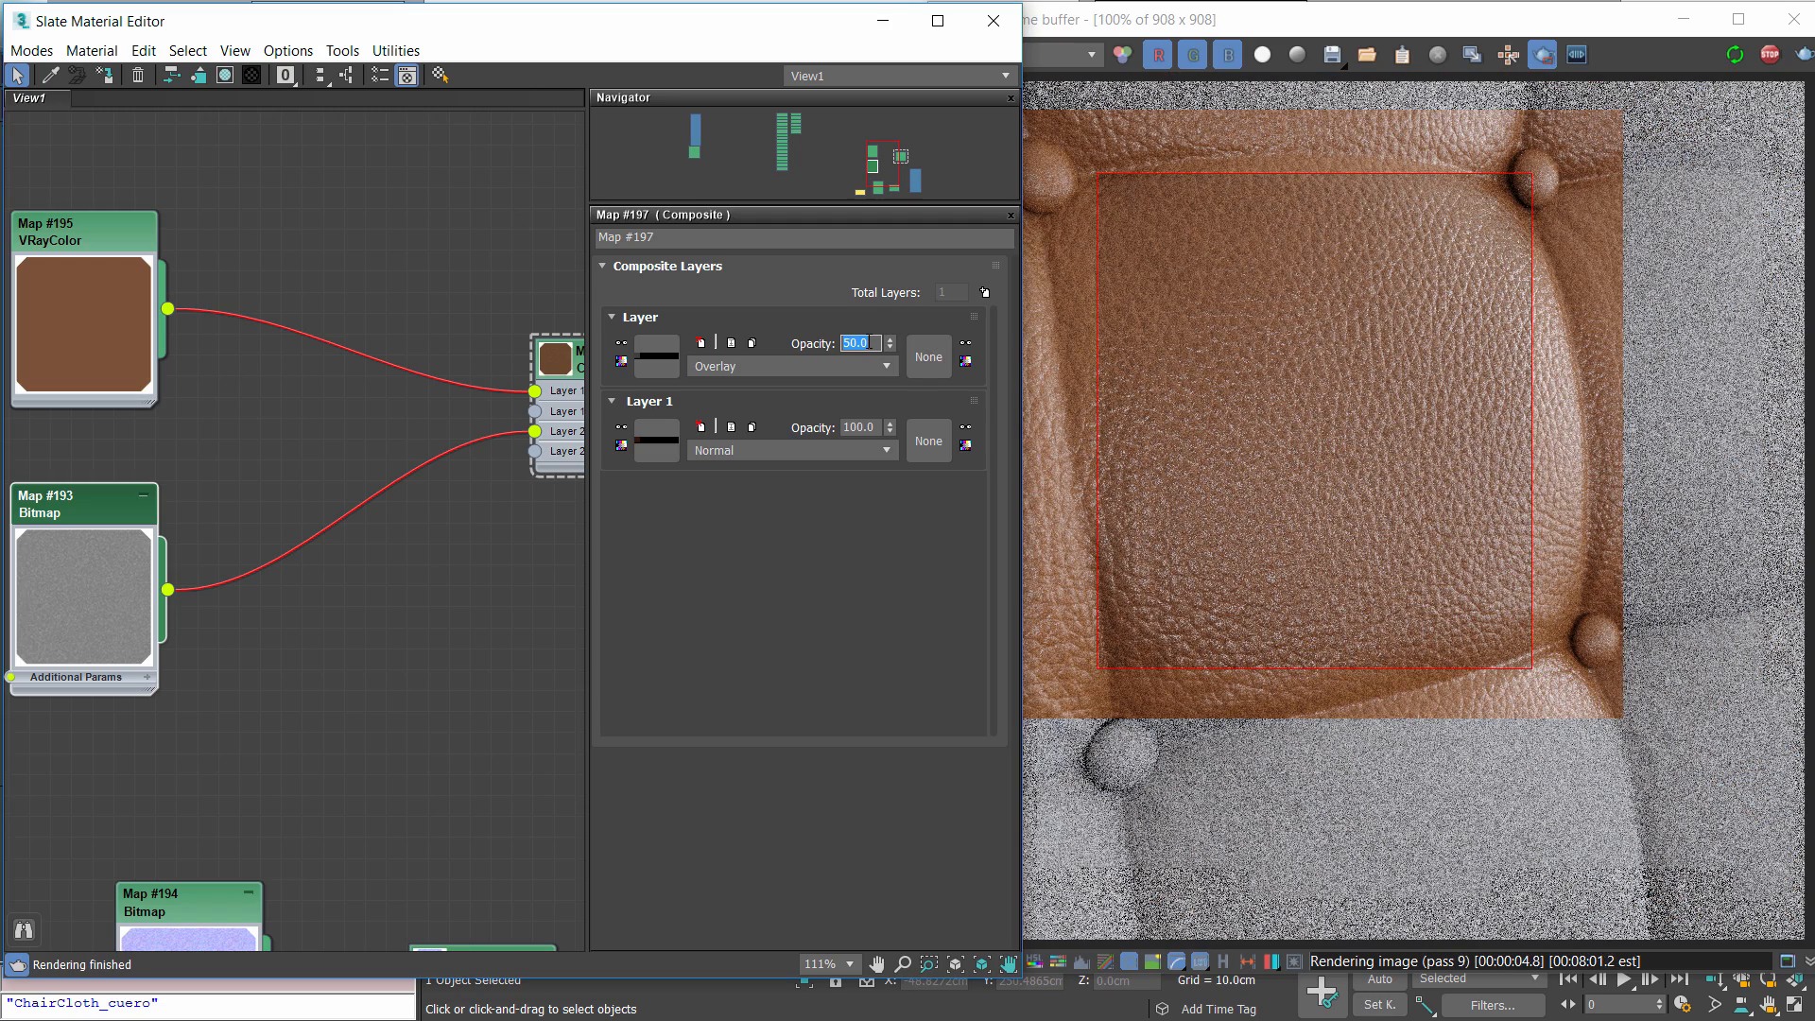
Set the opacity of the Overlay layer in the Map #197 Composite to 40
text(40)
key(Return)
scroll(1269, 454, down, 1)
scroll(1353, 469, up, 1)
middle_drag(560, 414, 444, 464)
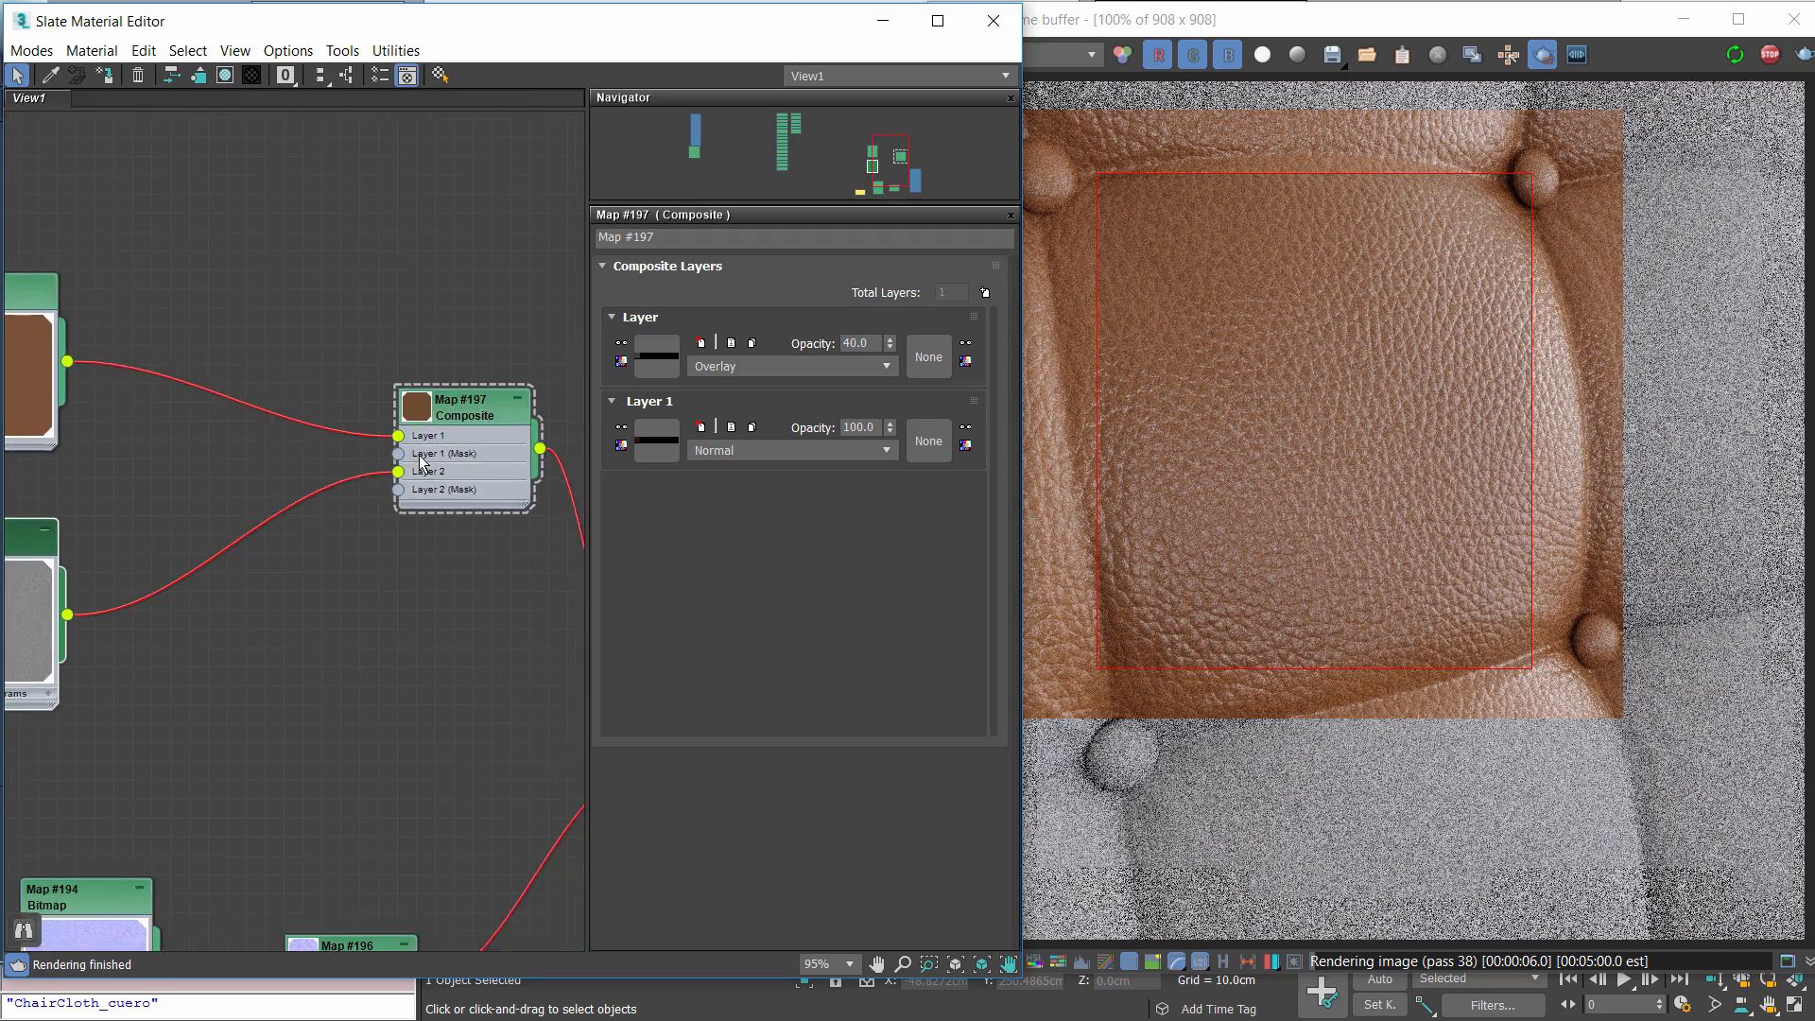
scroll(444, 466, down, 1)
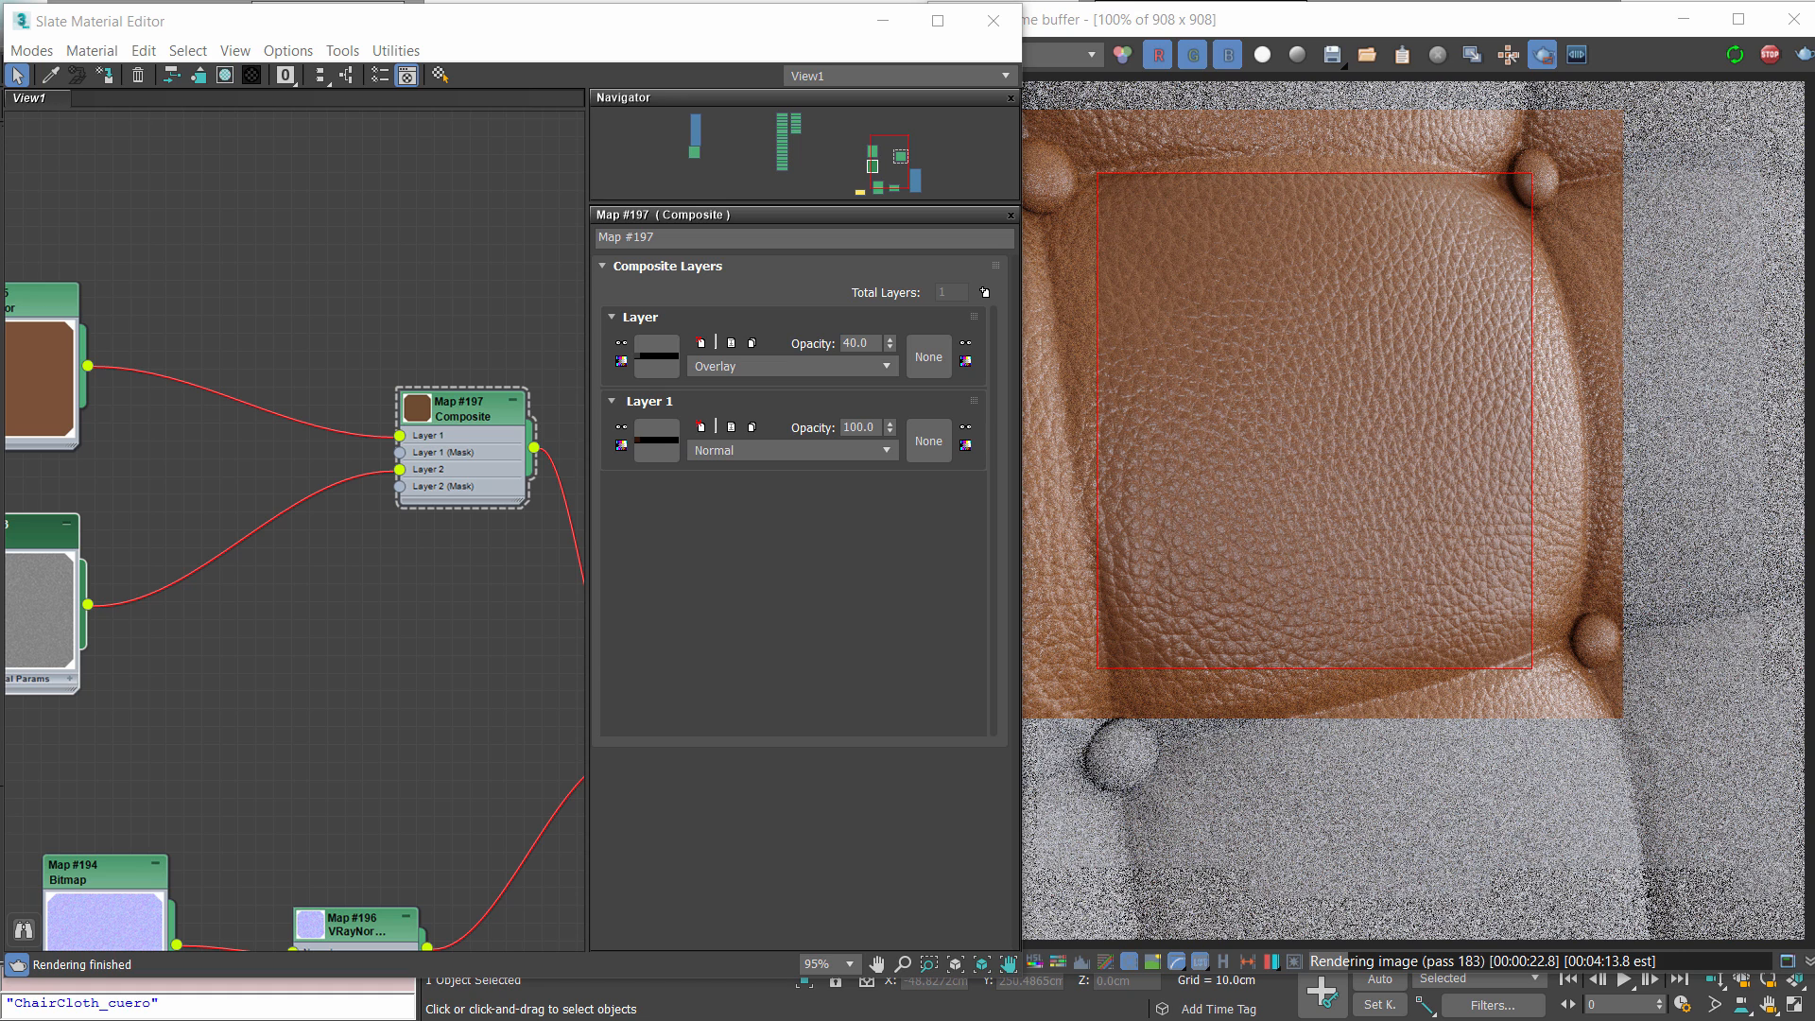
Bring suade_bump.png into the node view as a bitmap map and inspect its full image
drag(301, 654, 301, 654)
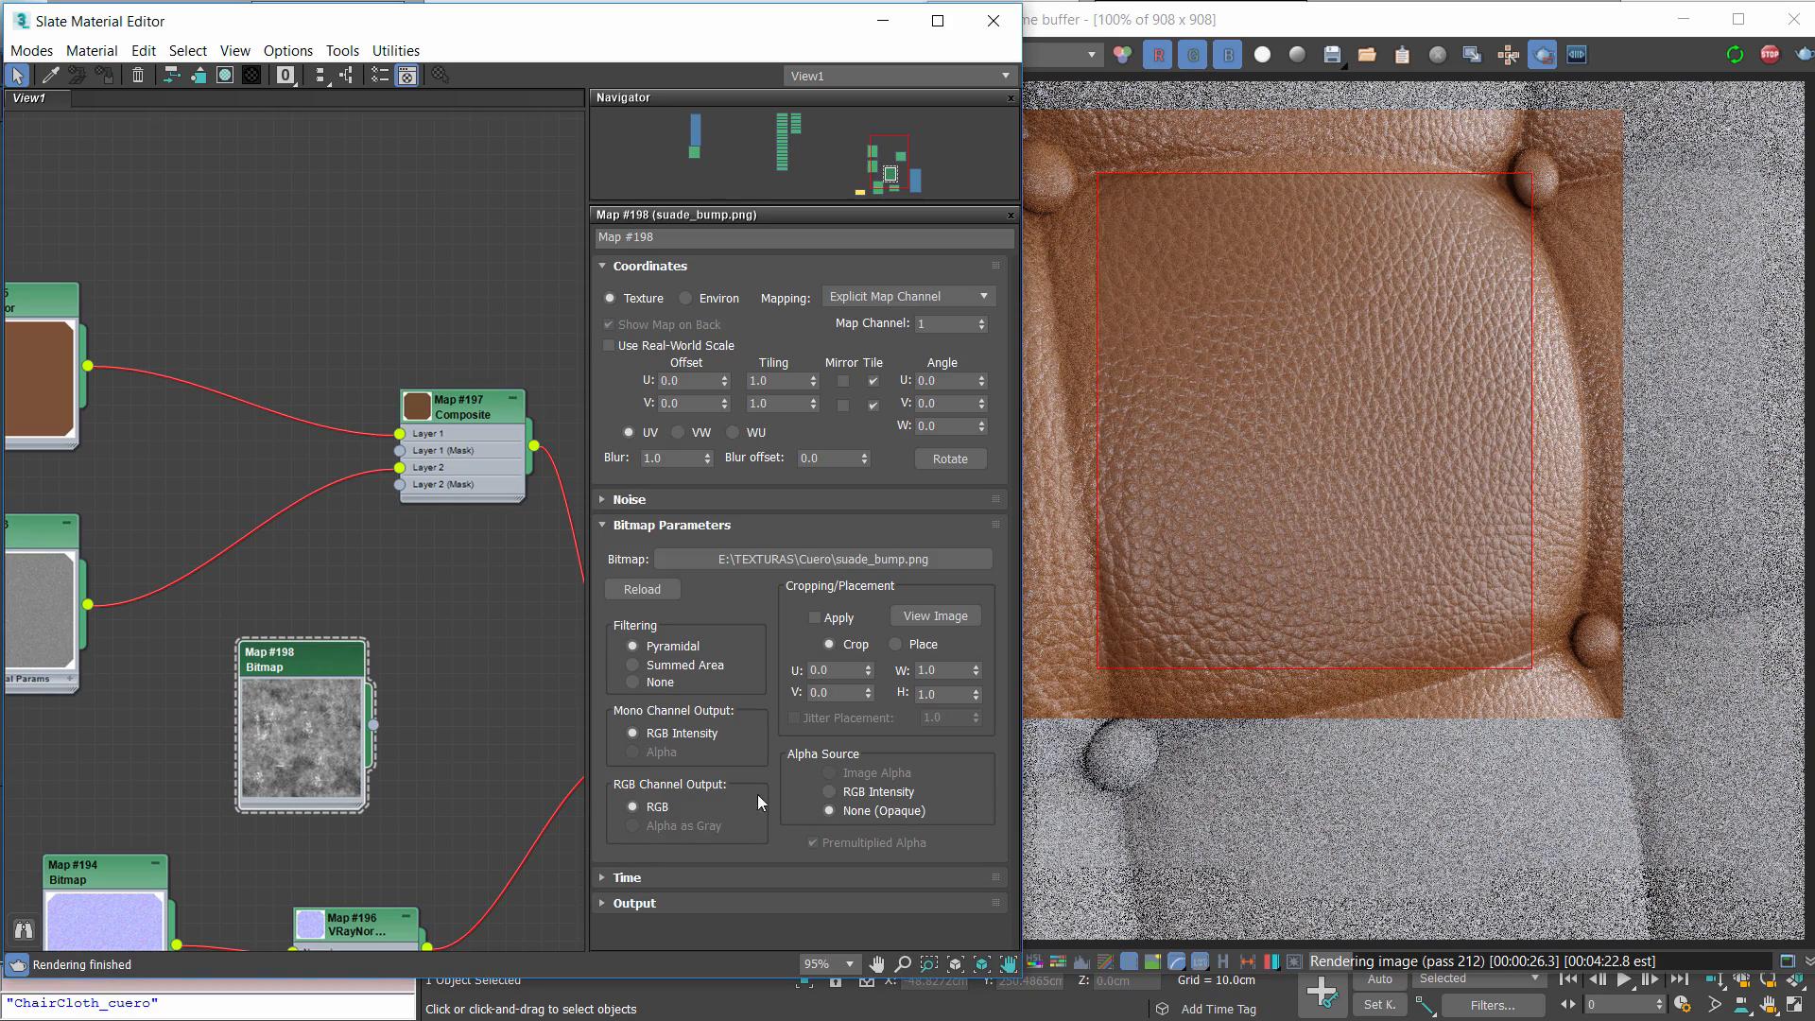
click(935, 615)
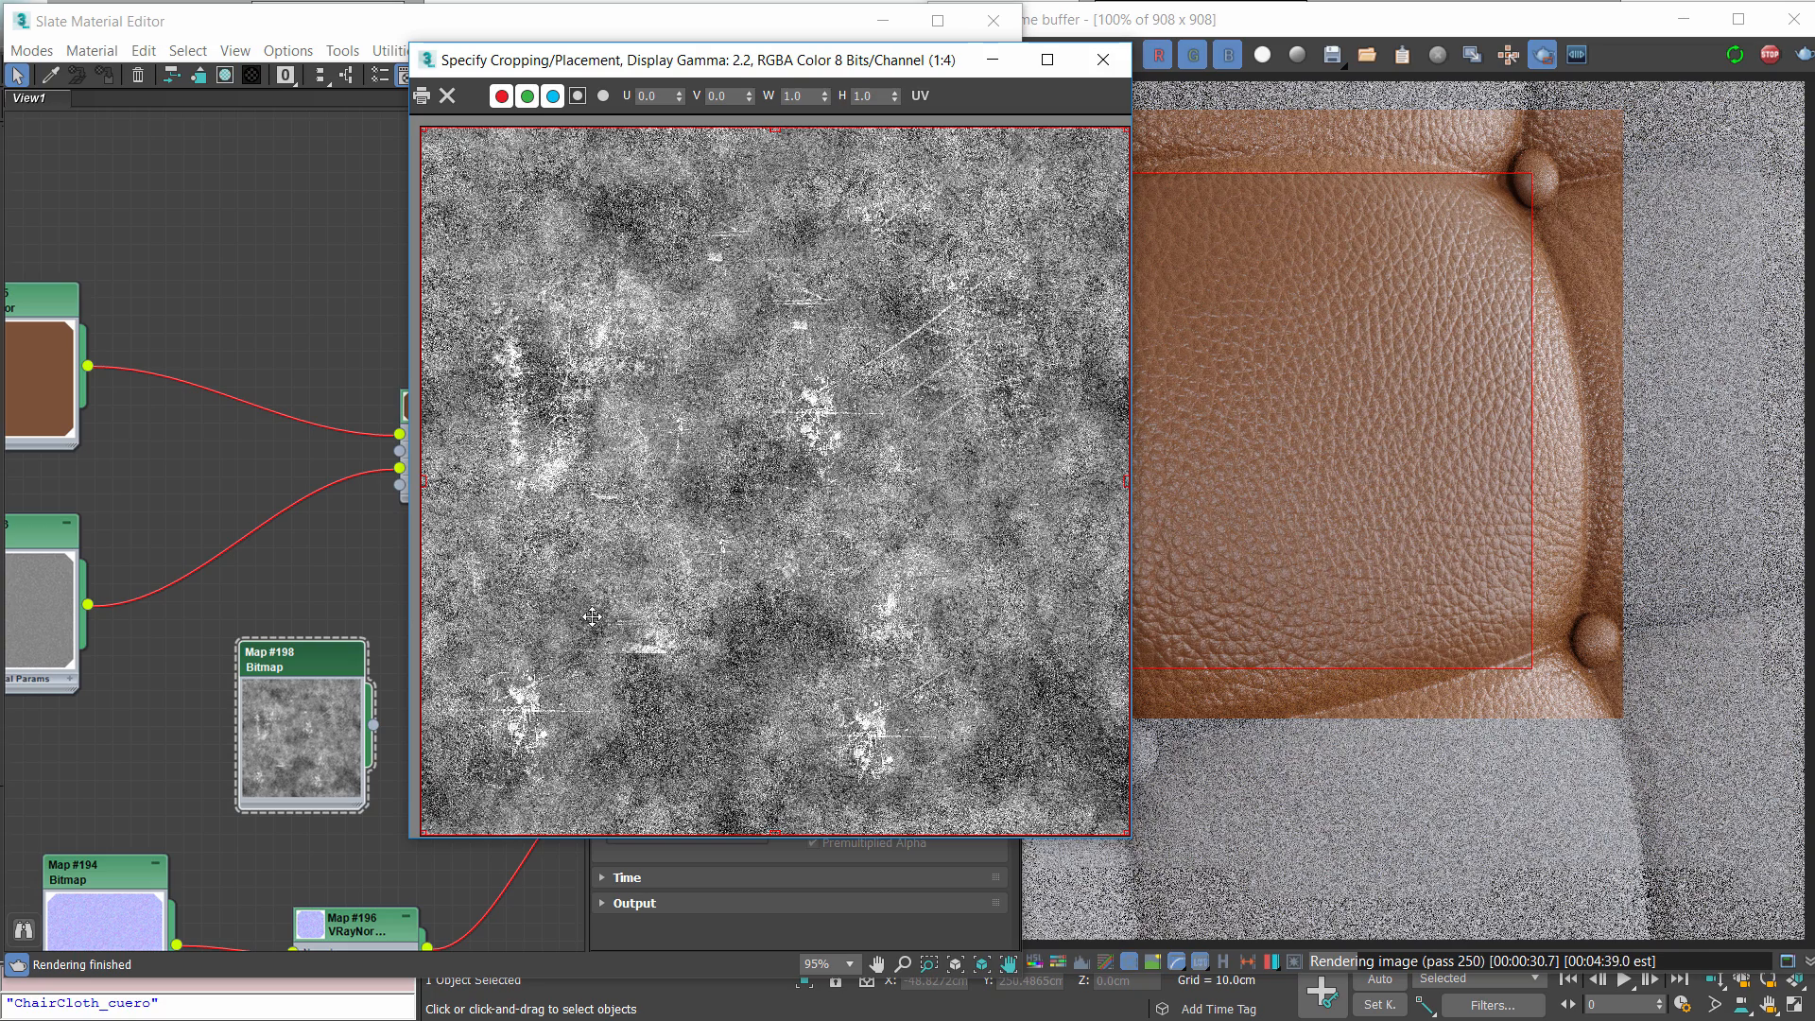
click(1102, 59)
Stack the suade_bump.png bitmap below the VRayColor and Map #193 nodes, and reposition the Composite node beside them
drag(336, 705, 85, 776)
middle_drag(171, 639, 313, 603)
drag(187, 520, 187, 466)
drag(192, 389, 209, 300)
drag(210, 721, 192, 653)
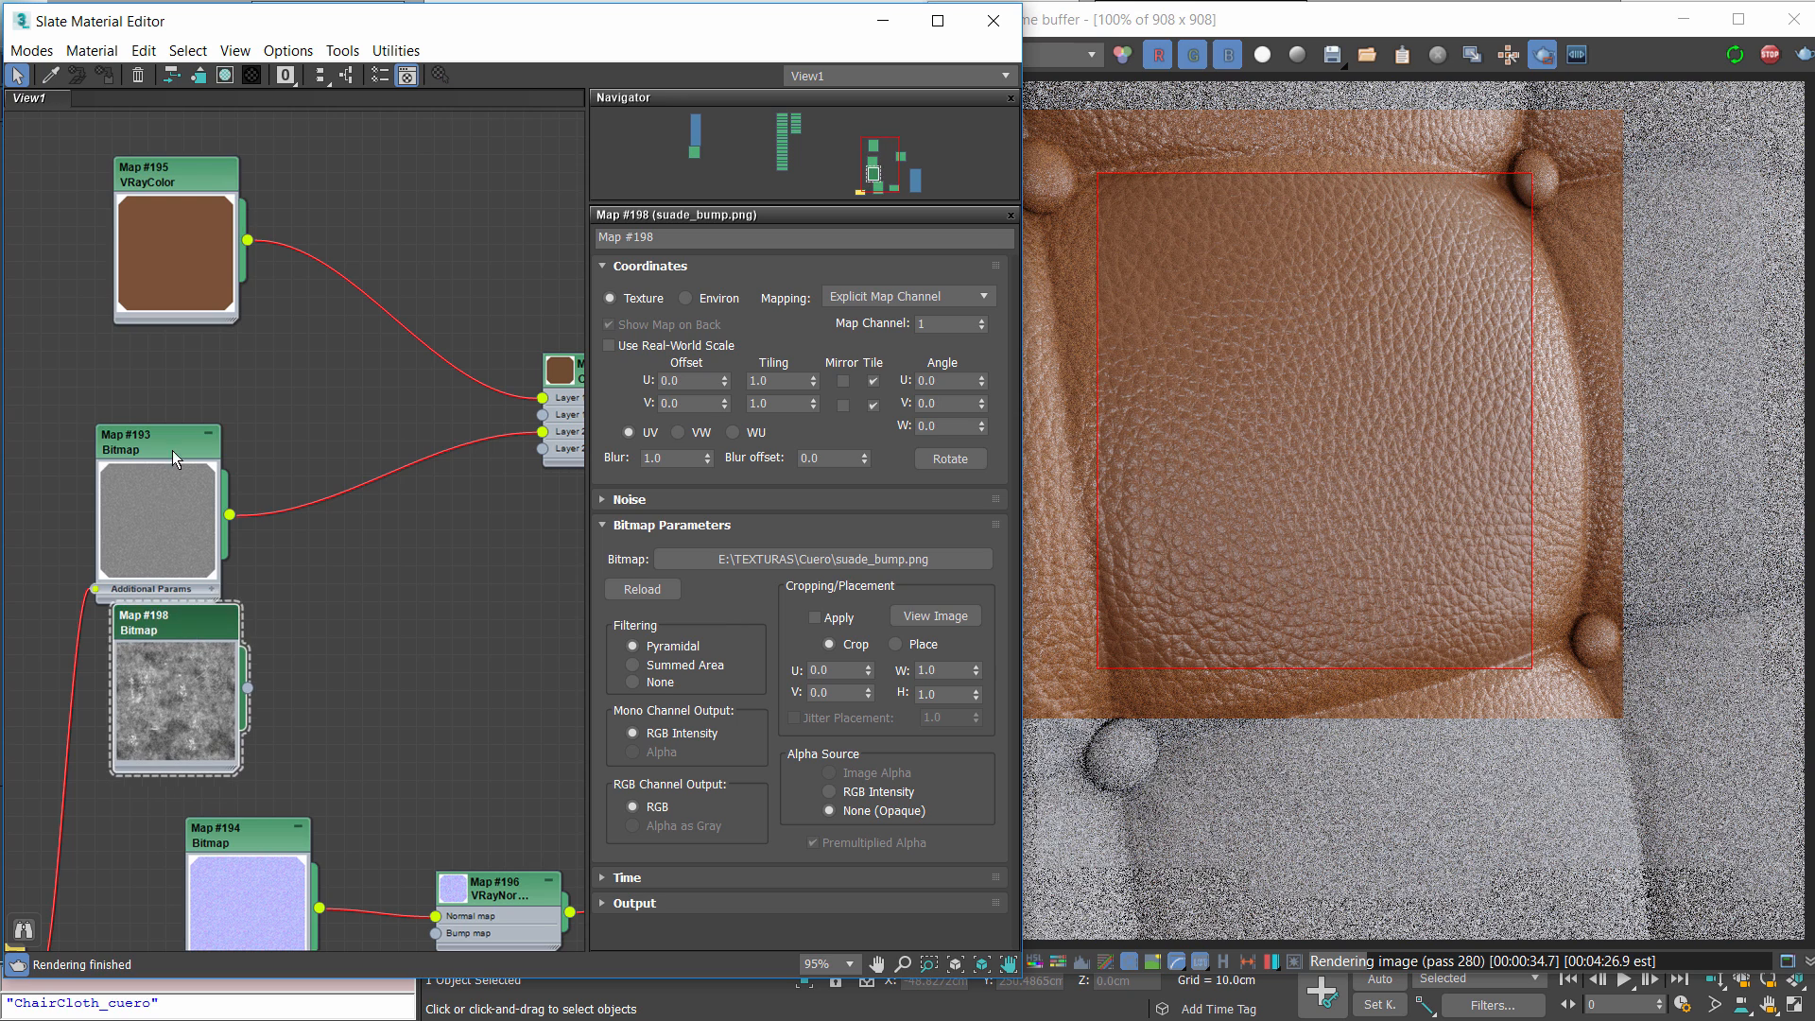
drag(174, 455, 173, 369)
drag(174, 635, 172, 567)
middle_drag(416, 563, 298, 620)
scroll(298, 620, down, 2)
drag(504, 514, 530, 483)
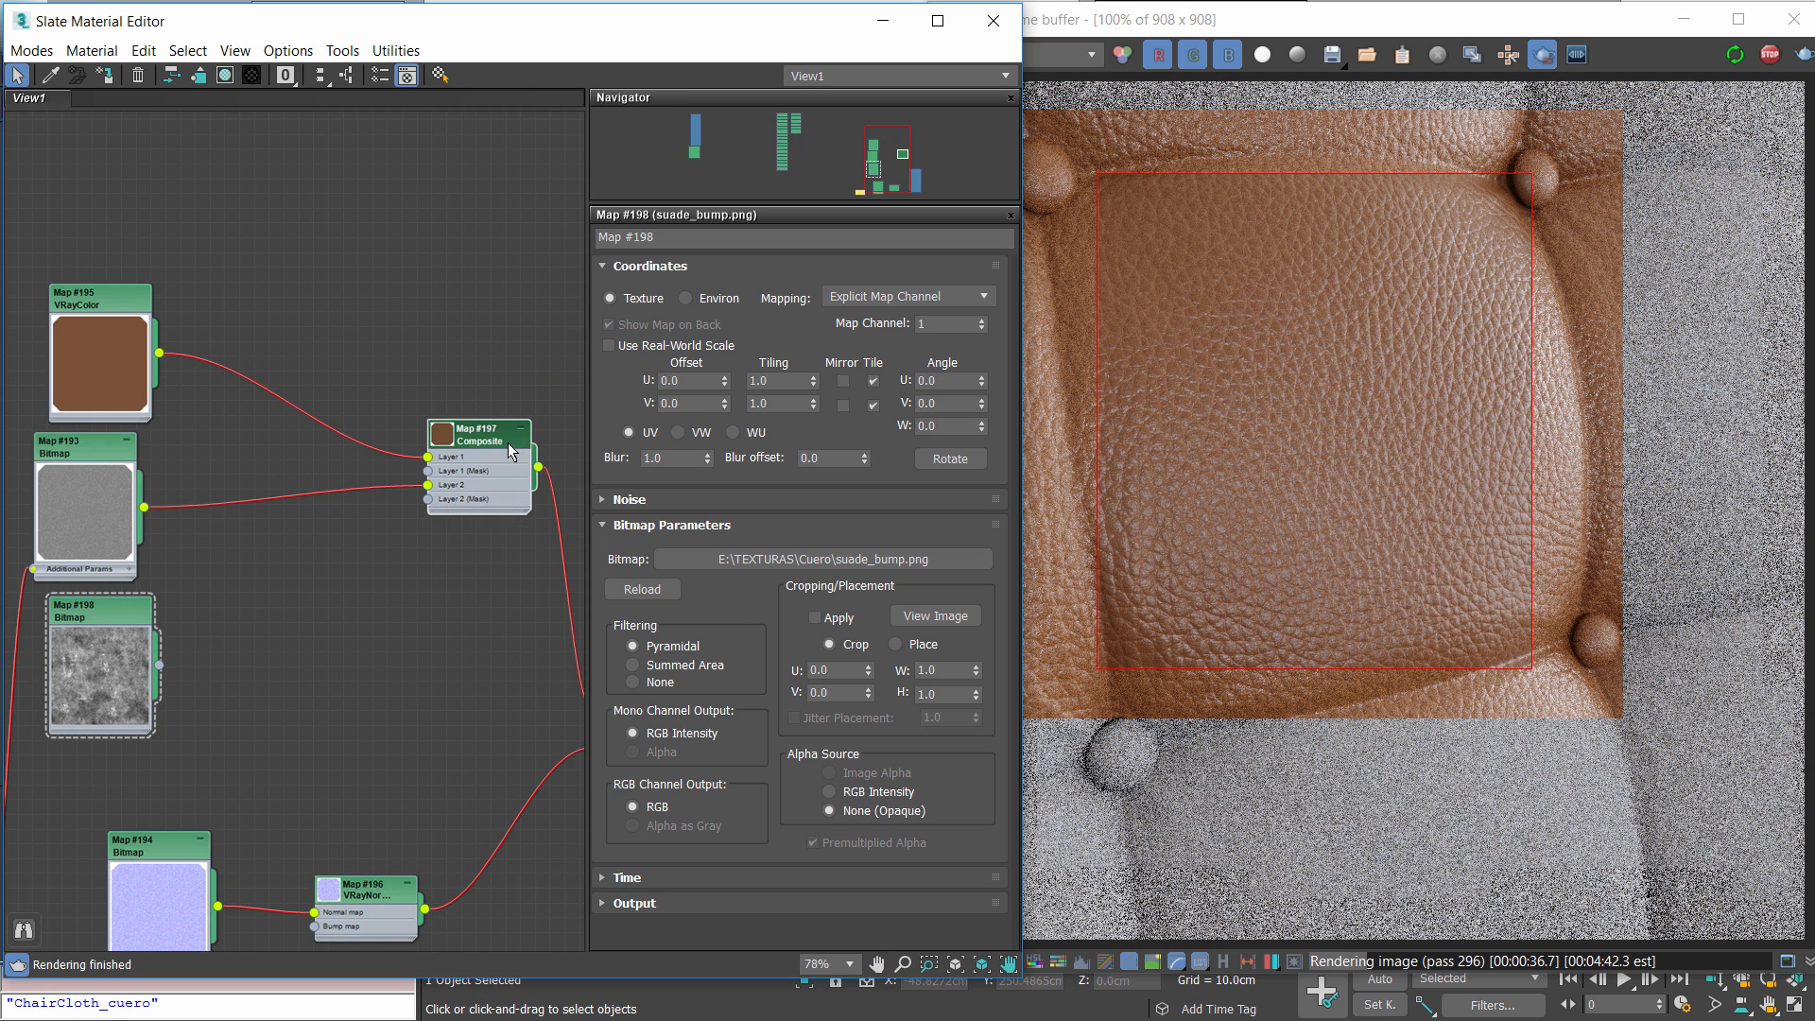
Add a third layer to the Map #197 Composite, connect the suade_bump.png bitmap to it, and set its blend mode to Overlay
double_click(501, 441)
click(984, 294)
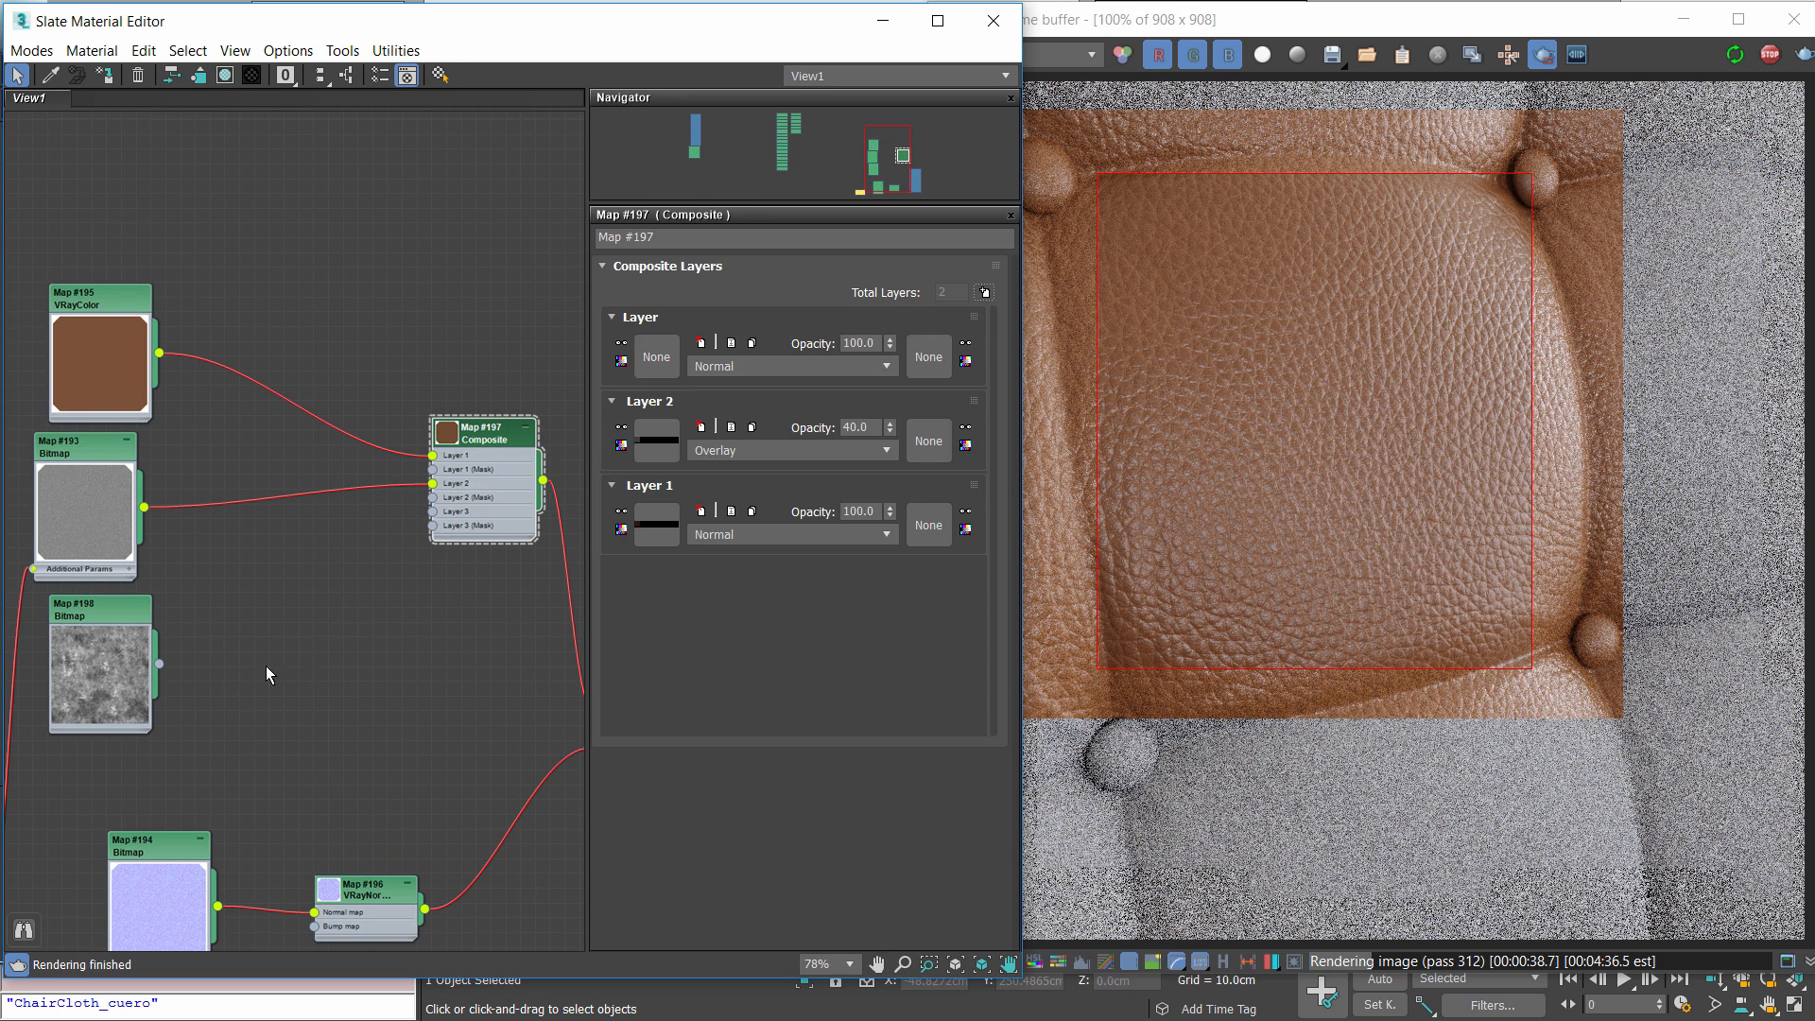
scroll(170, 670, up, 2)
drag(156, 660, 485, 477)
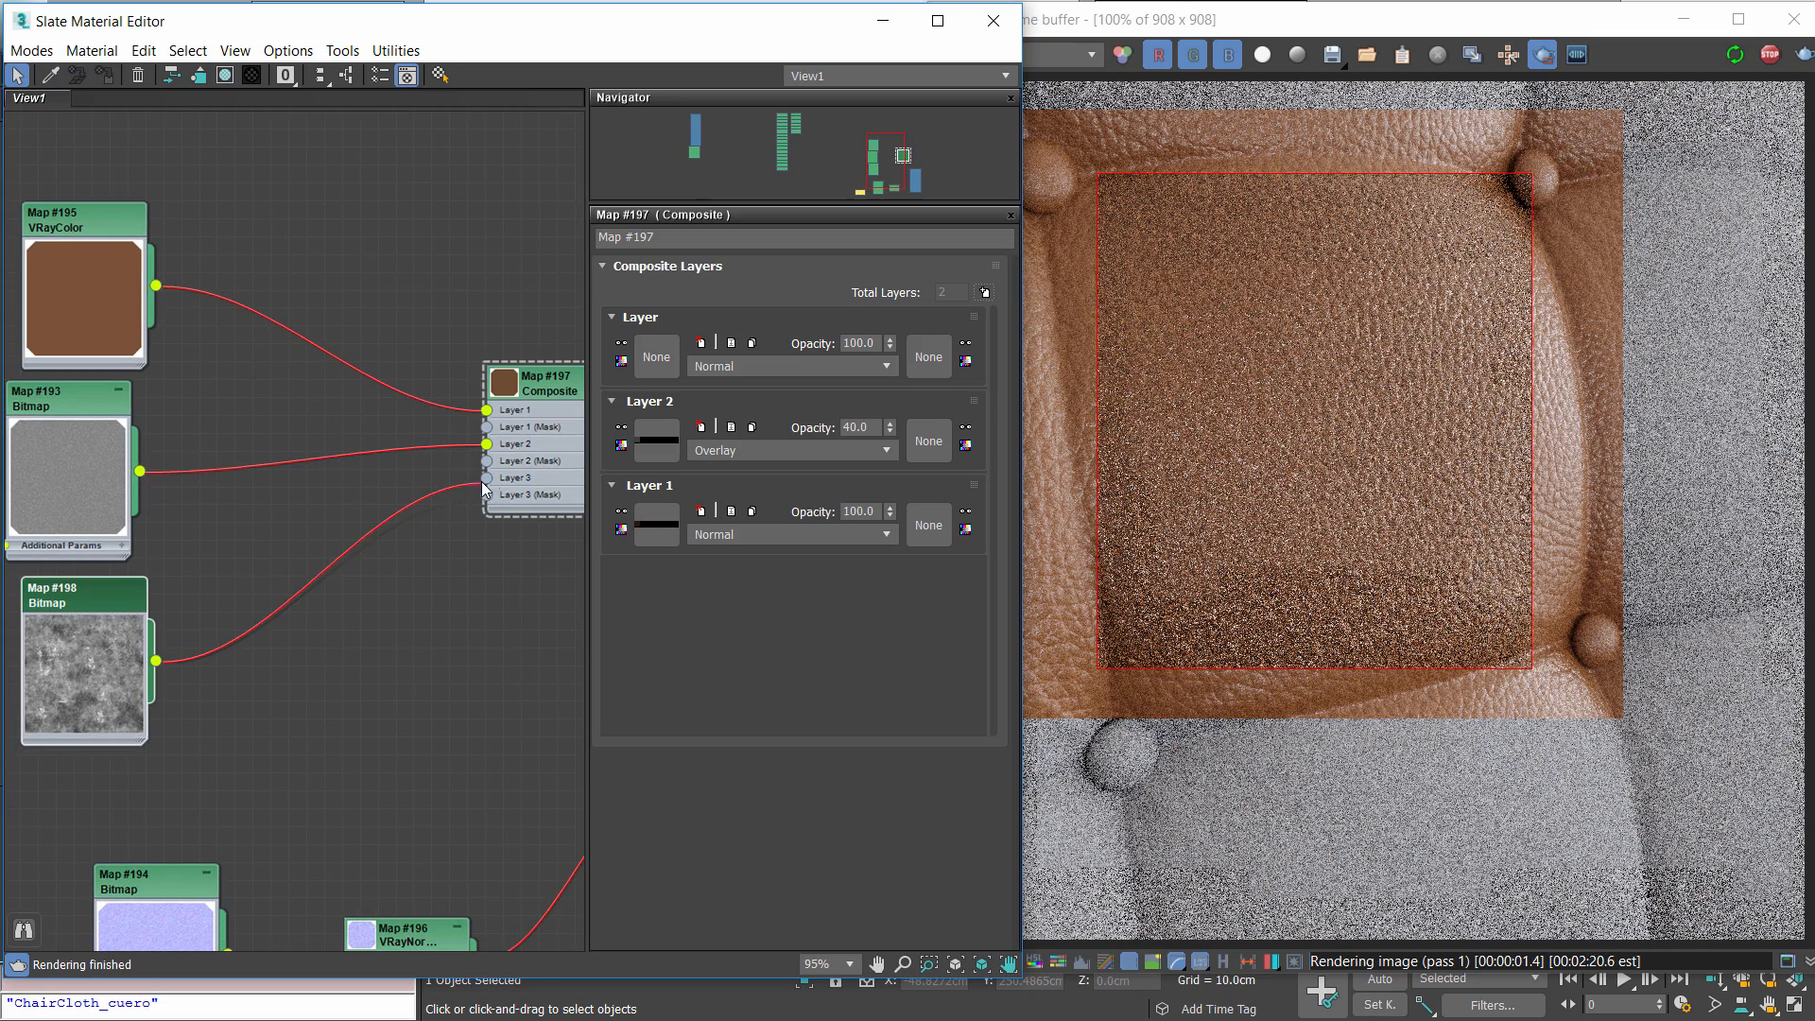
click(762, 365)
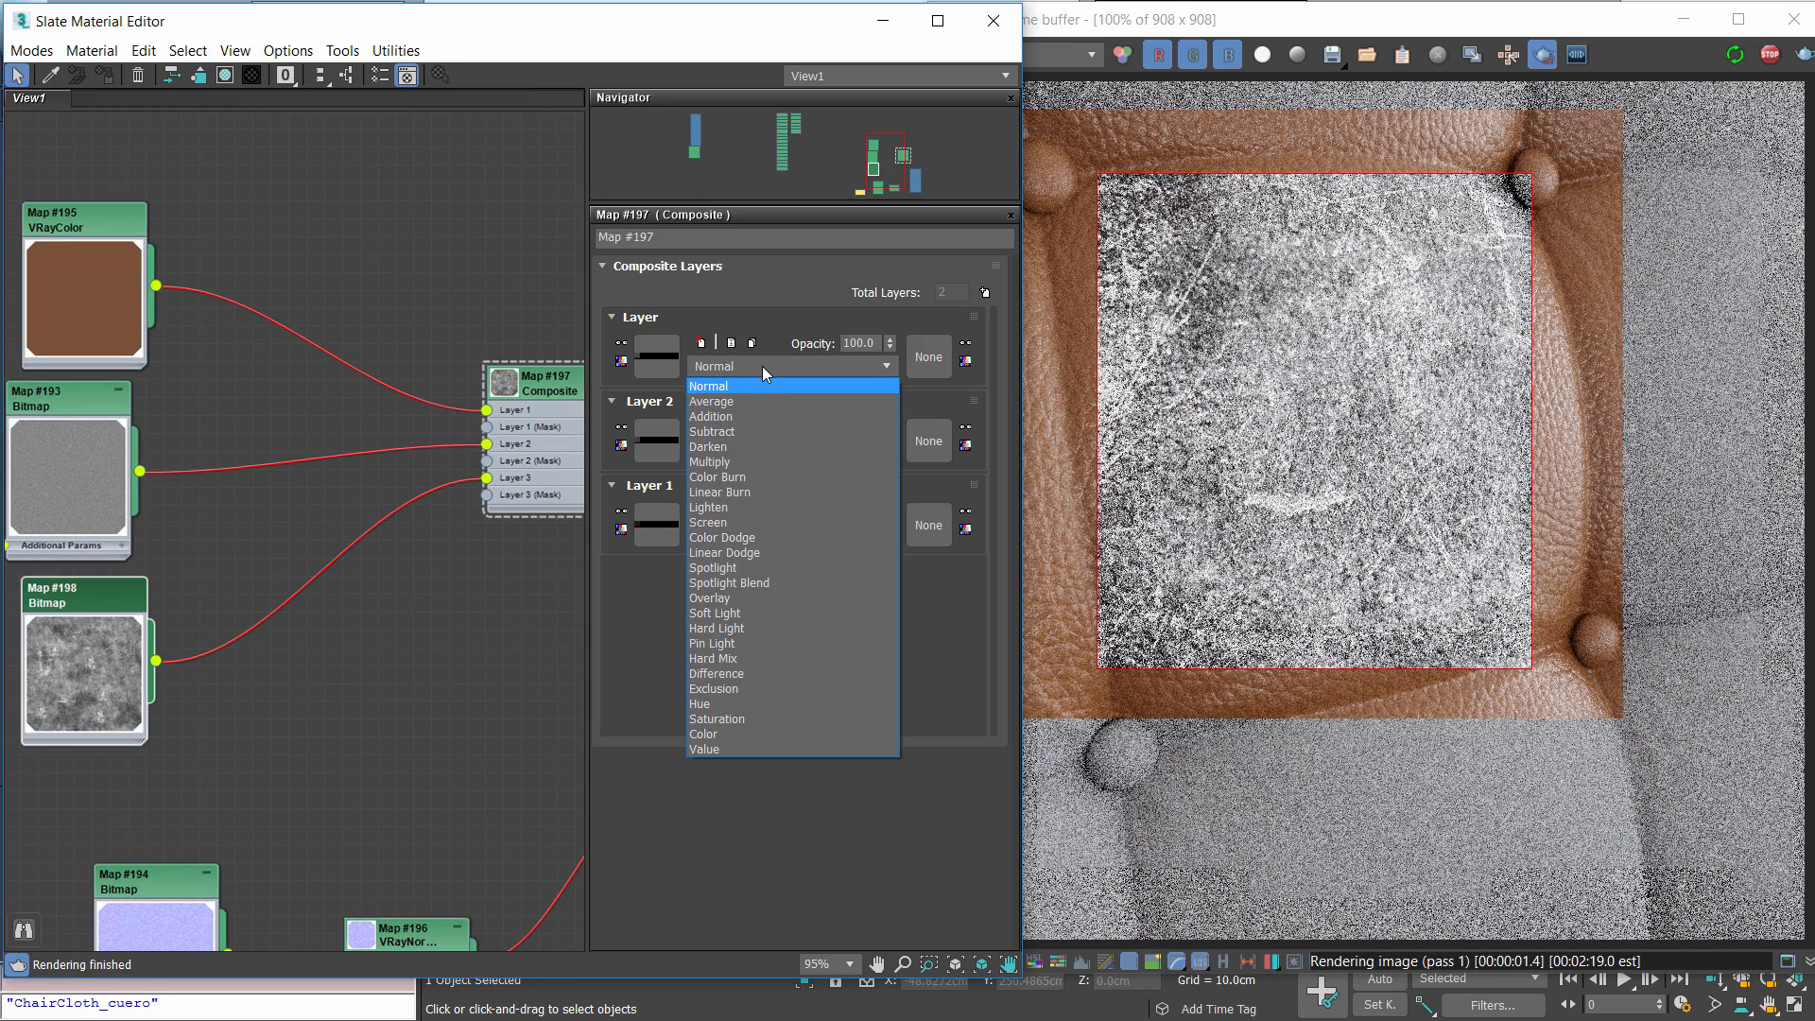
click(749, 610)
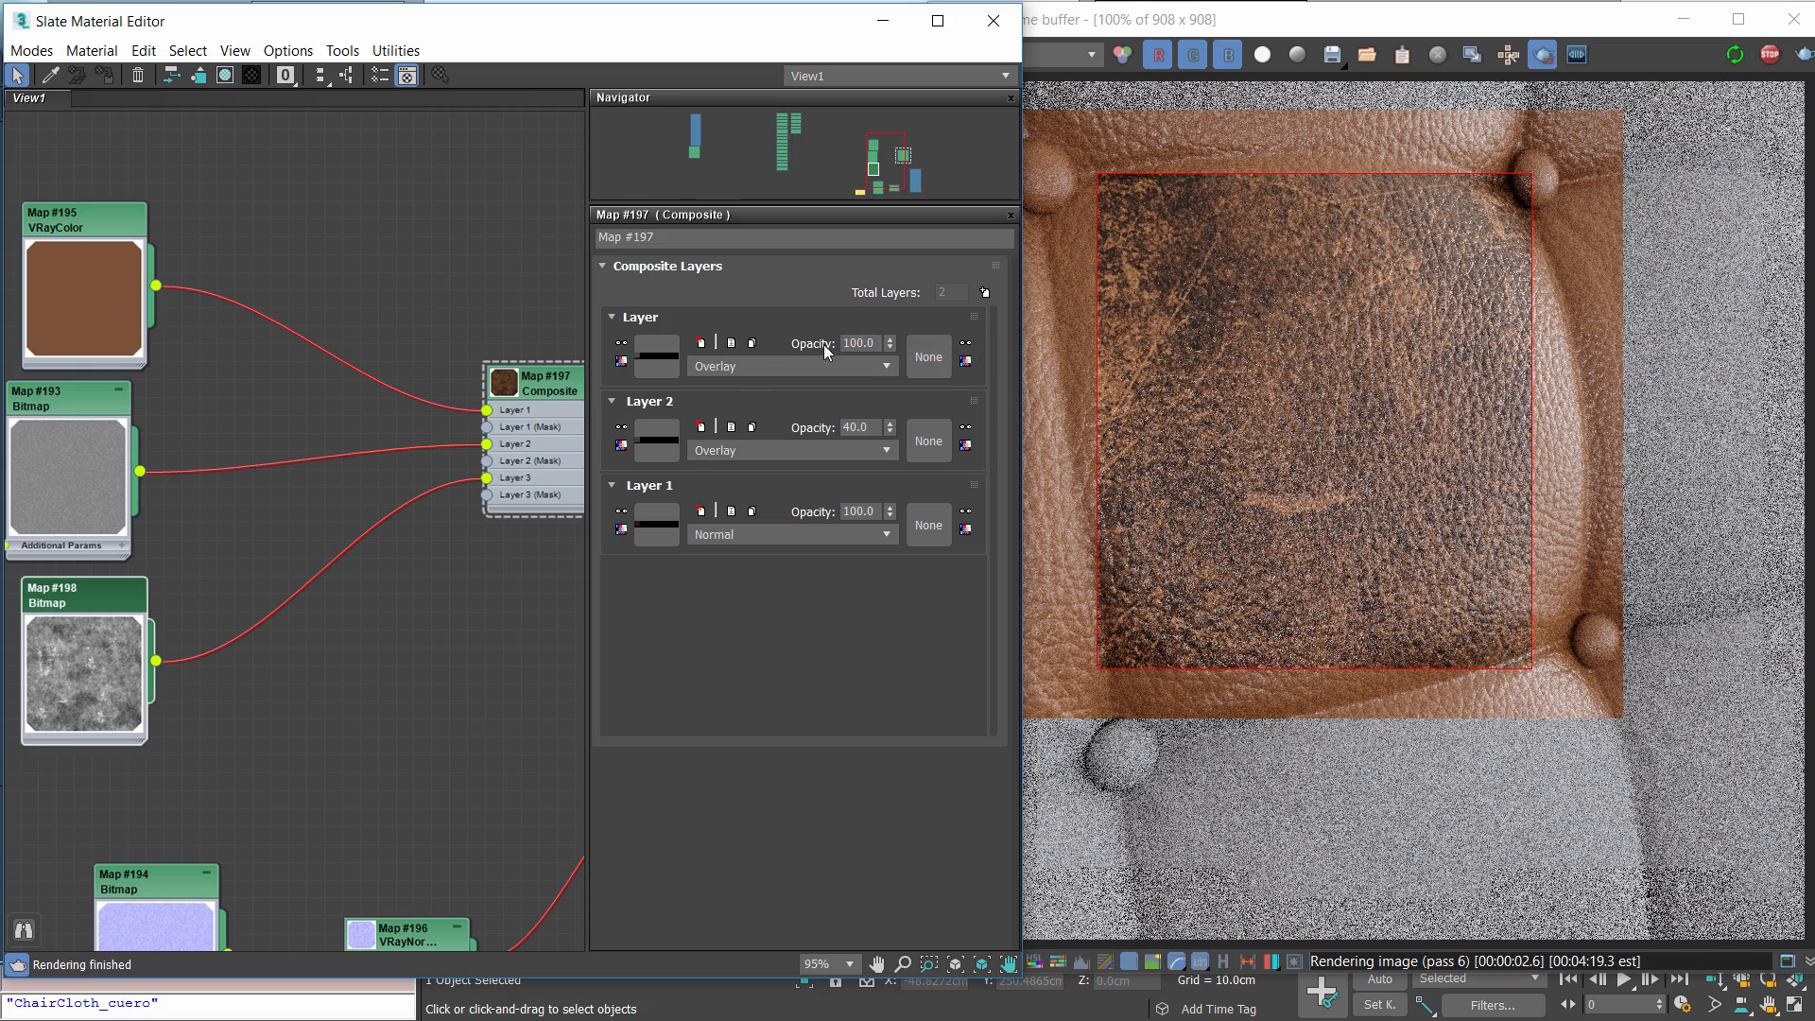
scroll(1314, 374, down, 1)
scroll(1320, 384, up, 1)
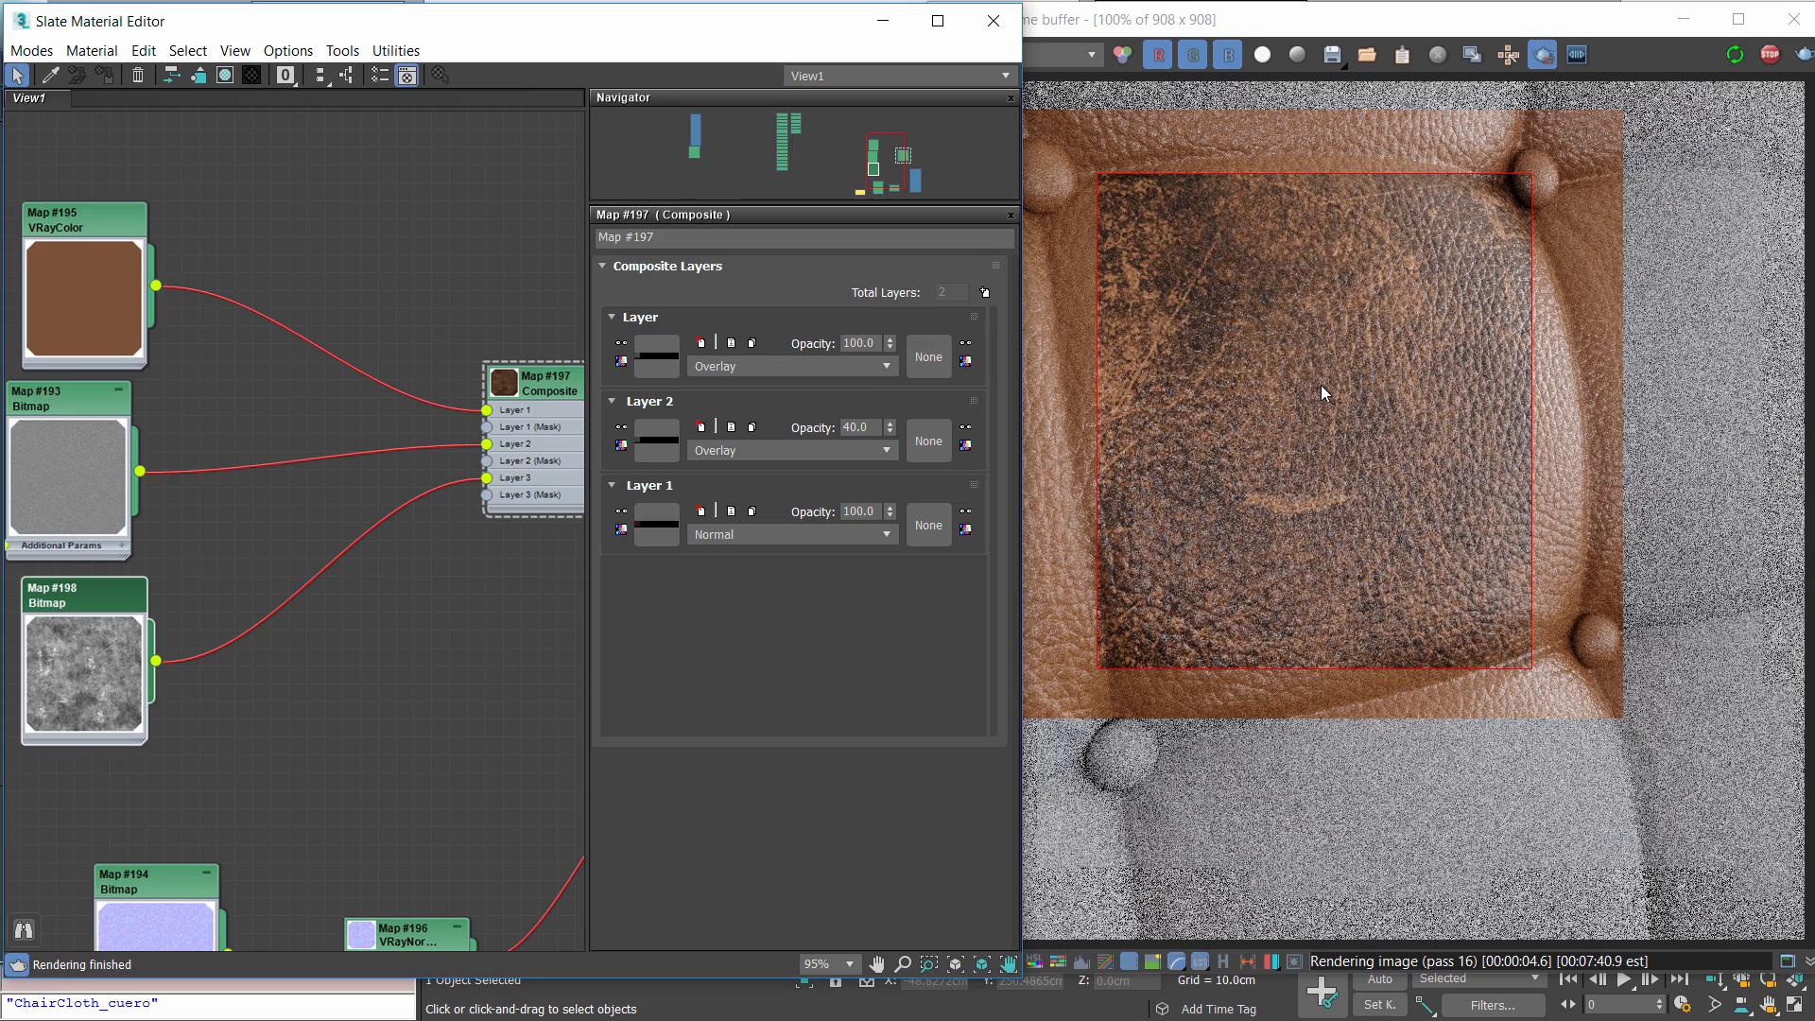
drag(68, 631, 59, 617)
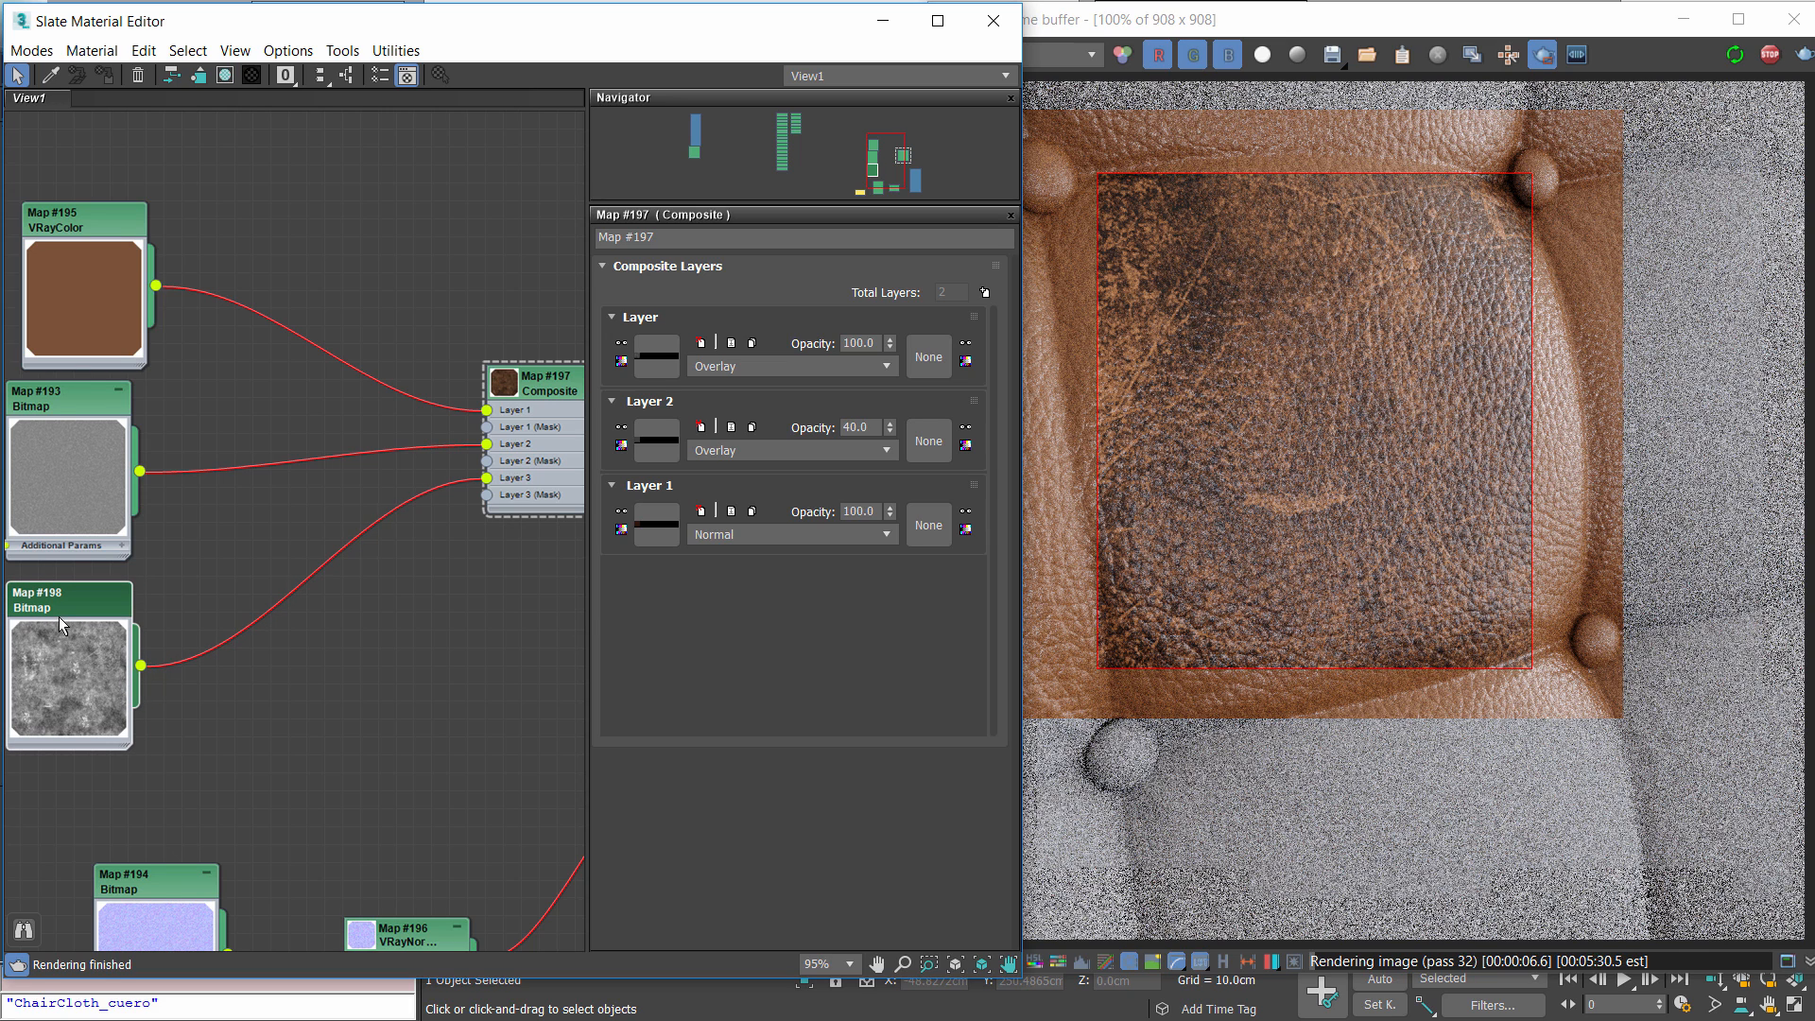
Set the suede layer's opacity to 20 in the Map #197 Composite and check the cushion render at both zoom levels
double_click(858, 343)
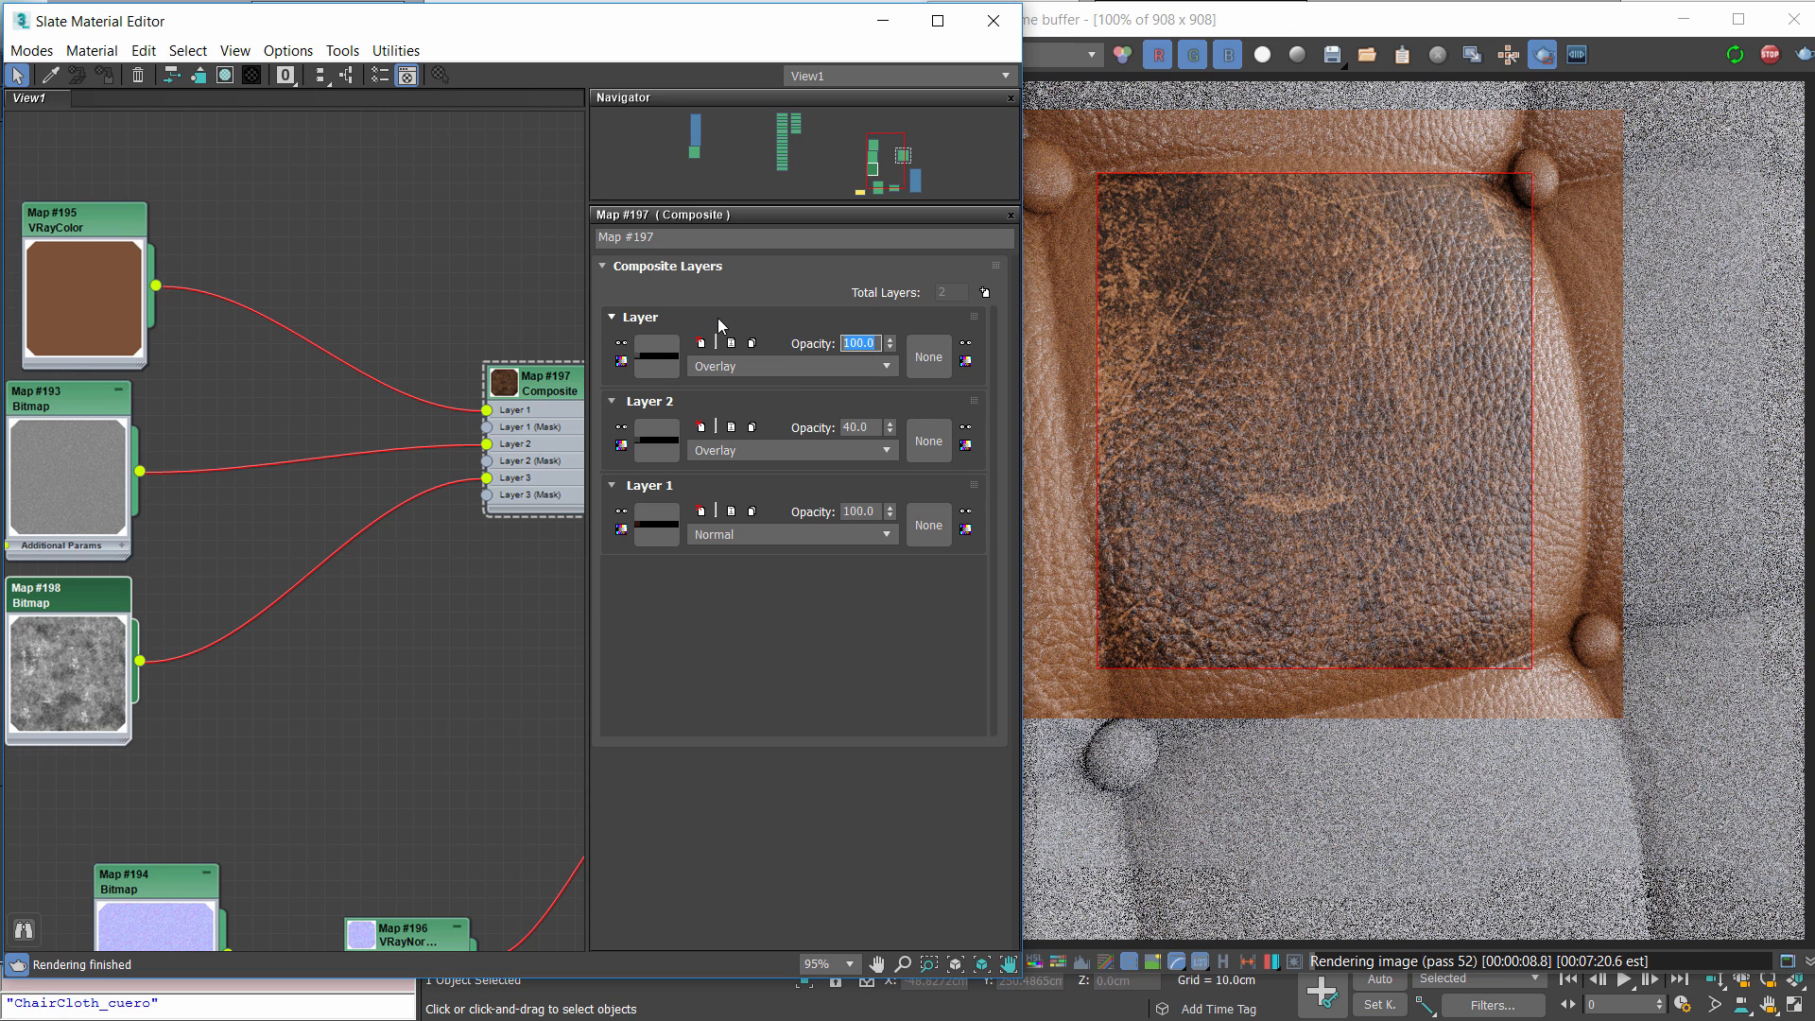
text(20)
key(Return)
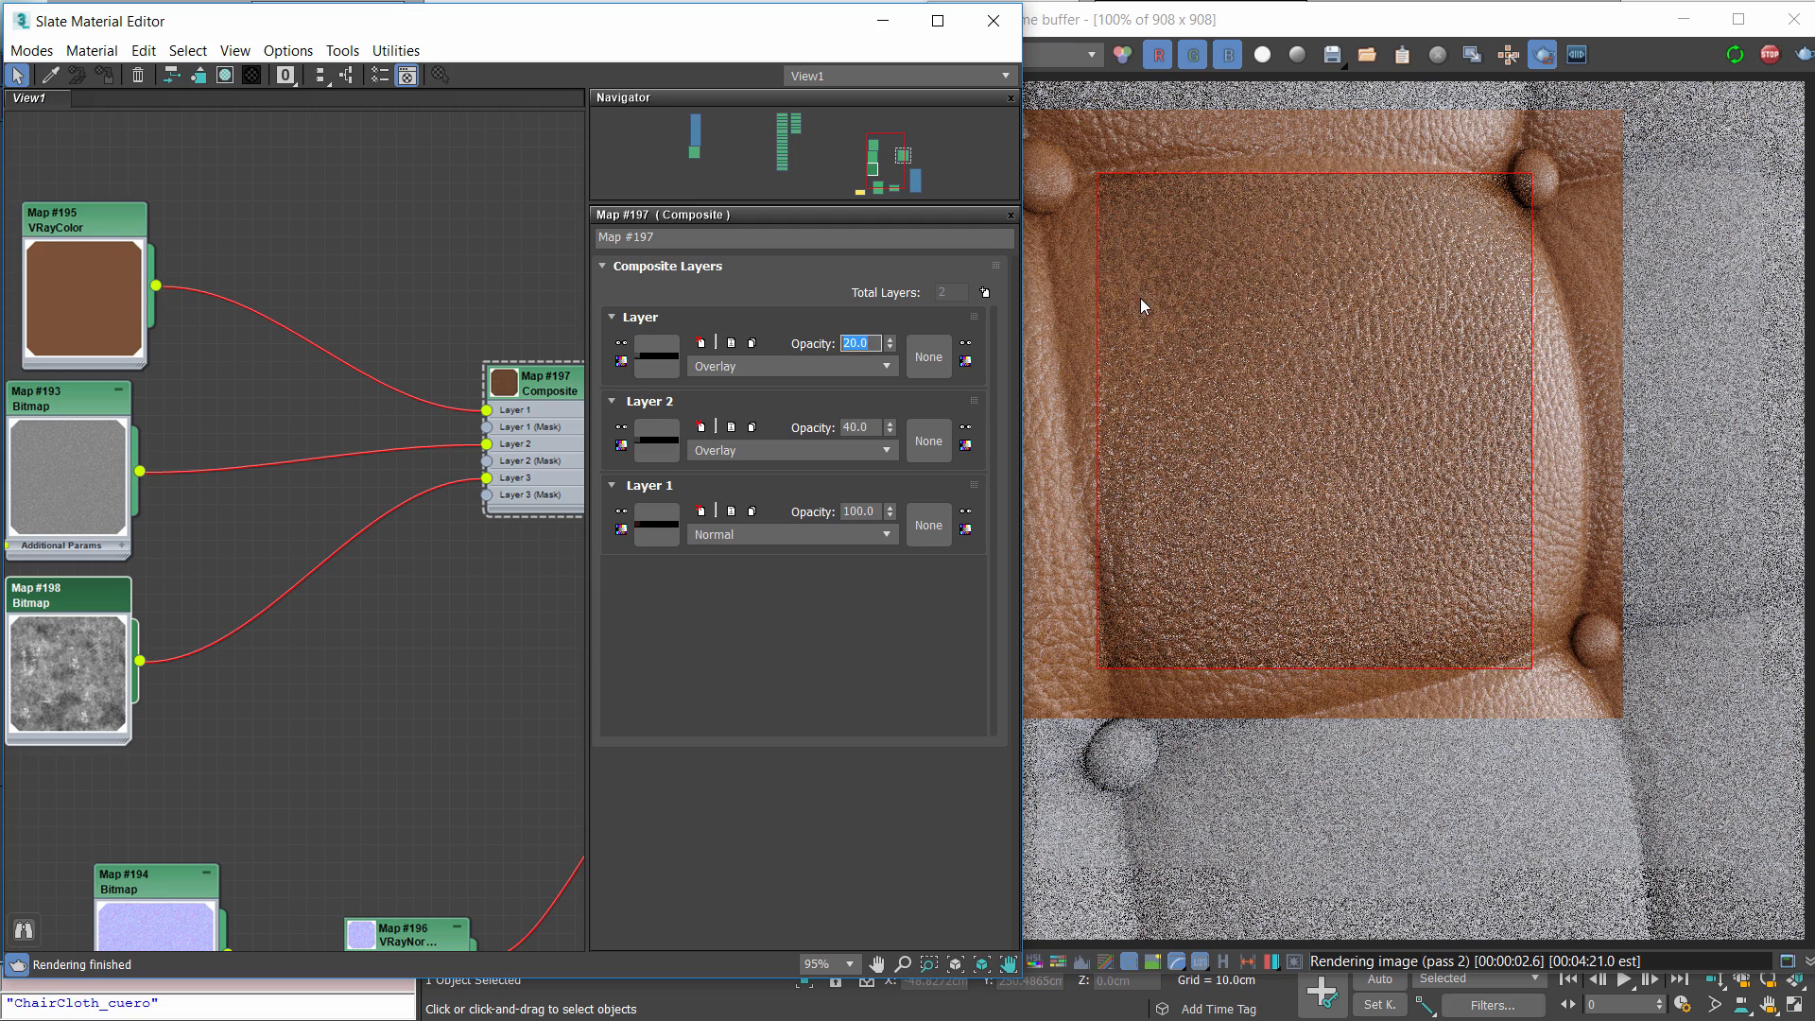
scroll(1132, 265, down, 1)
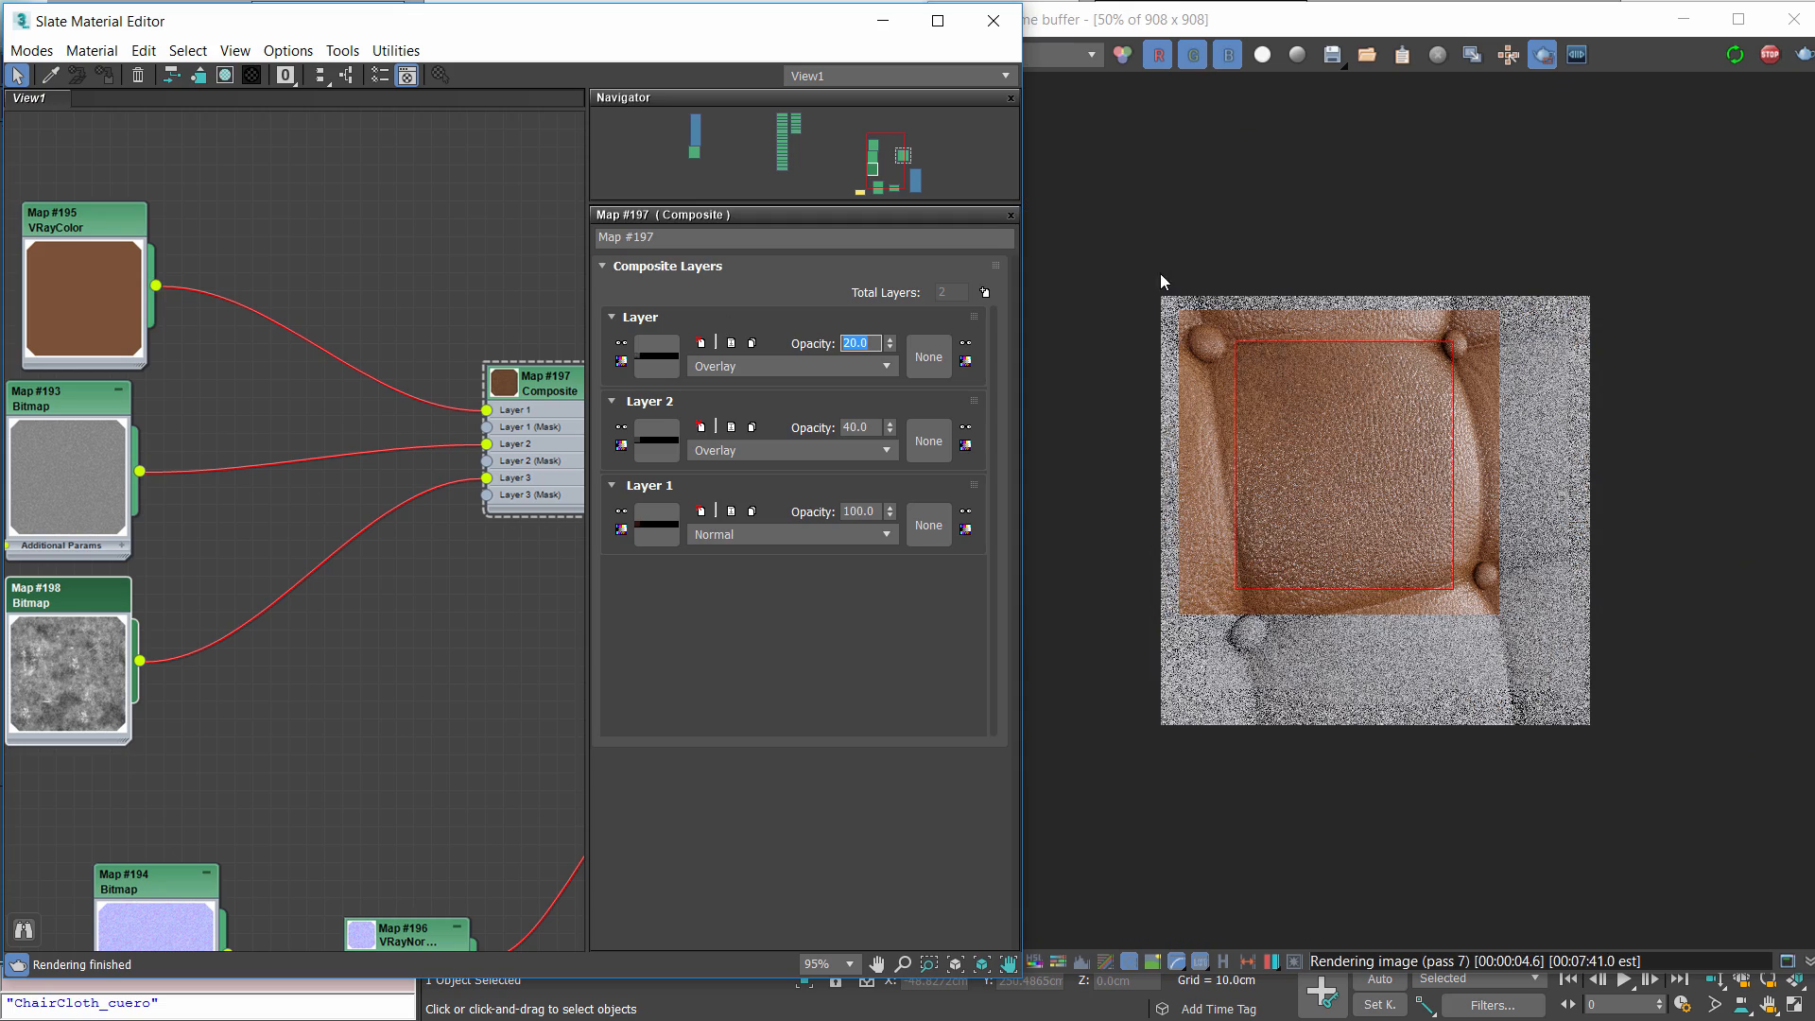
scroll(1212, 344, up, 1)
Show the VRayDiffuseFilter channel in the frame buffer and set the suade_bump.png bitmap's U and V tiling to 2
click(1083, 55)
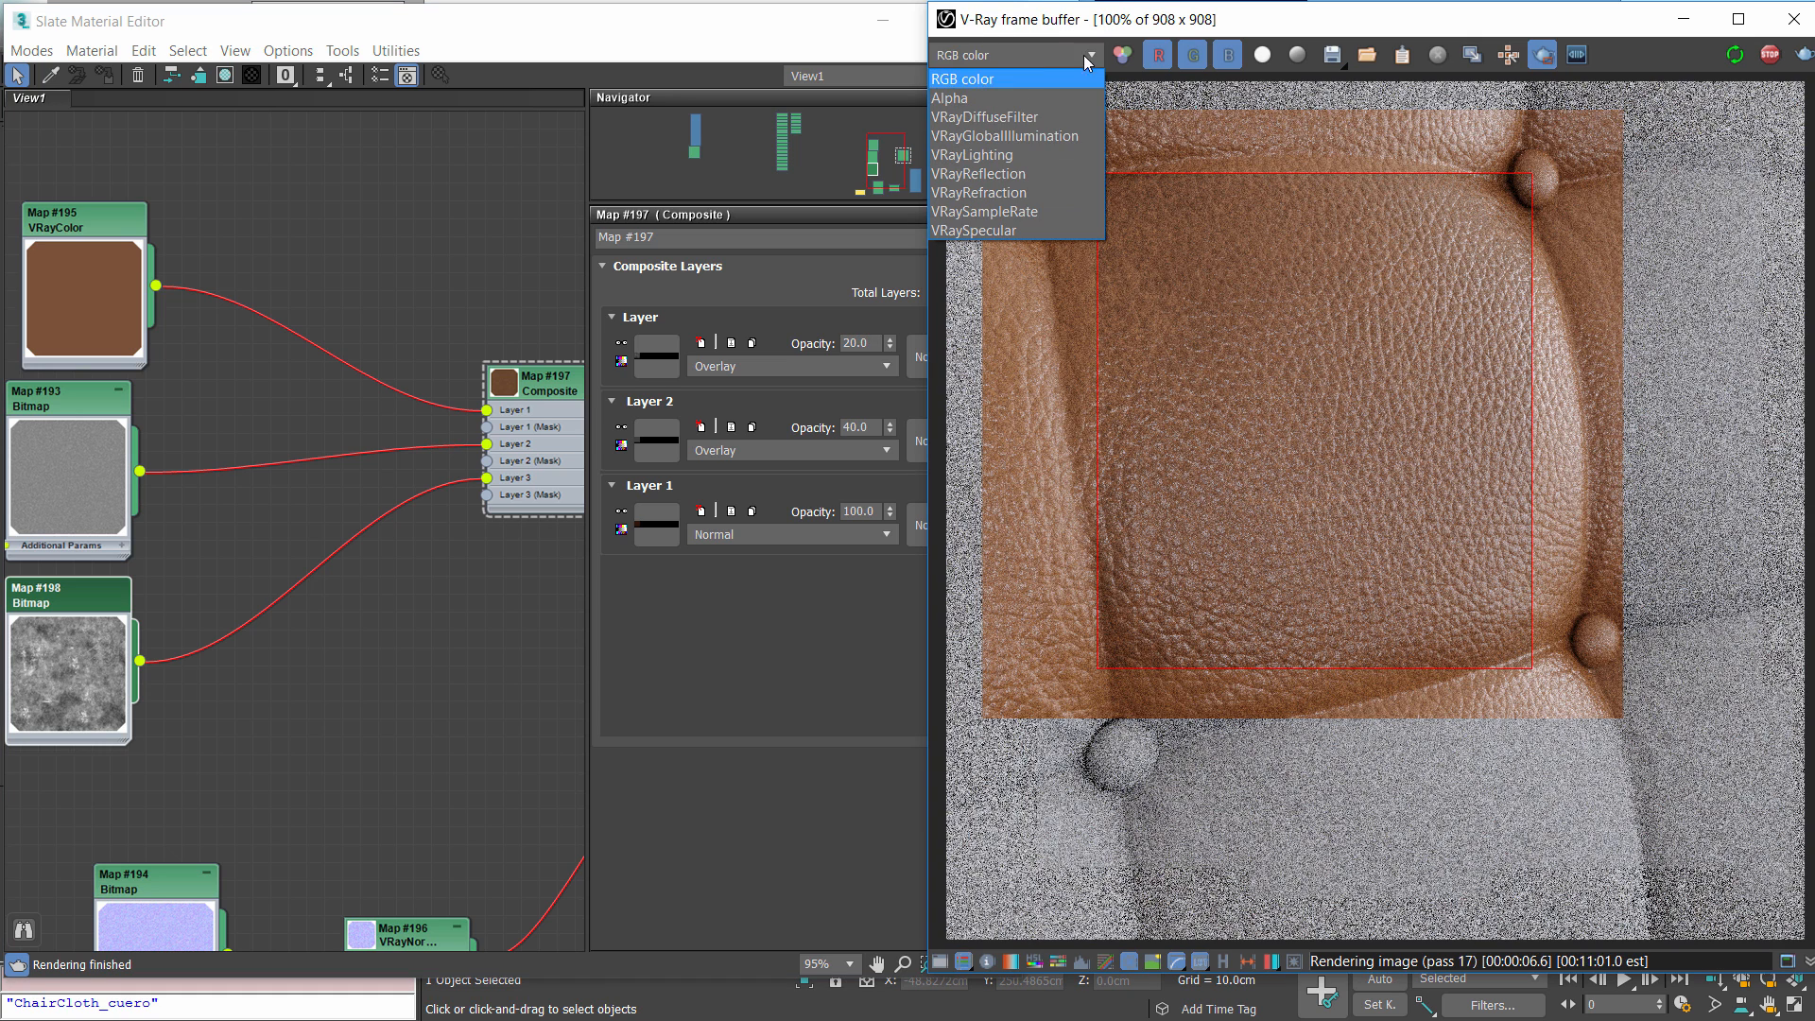
click(1083, 110)
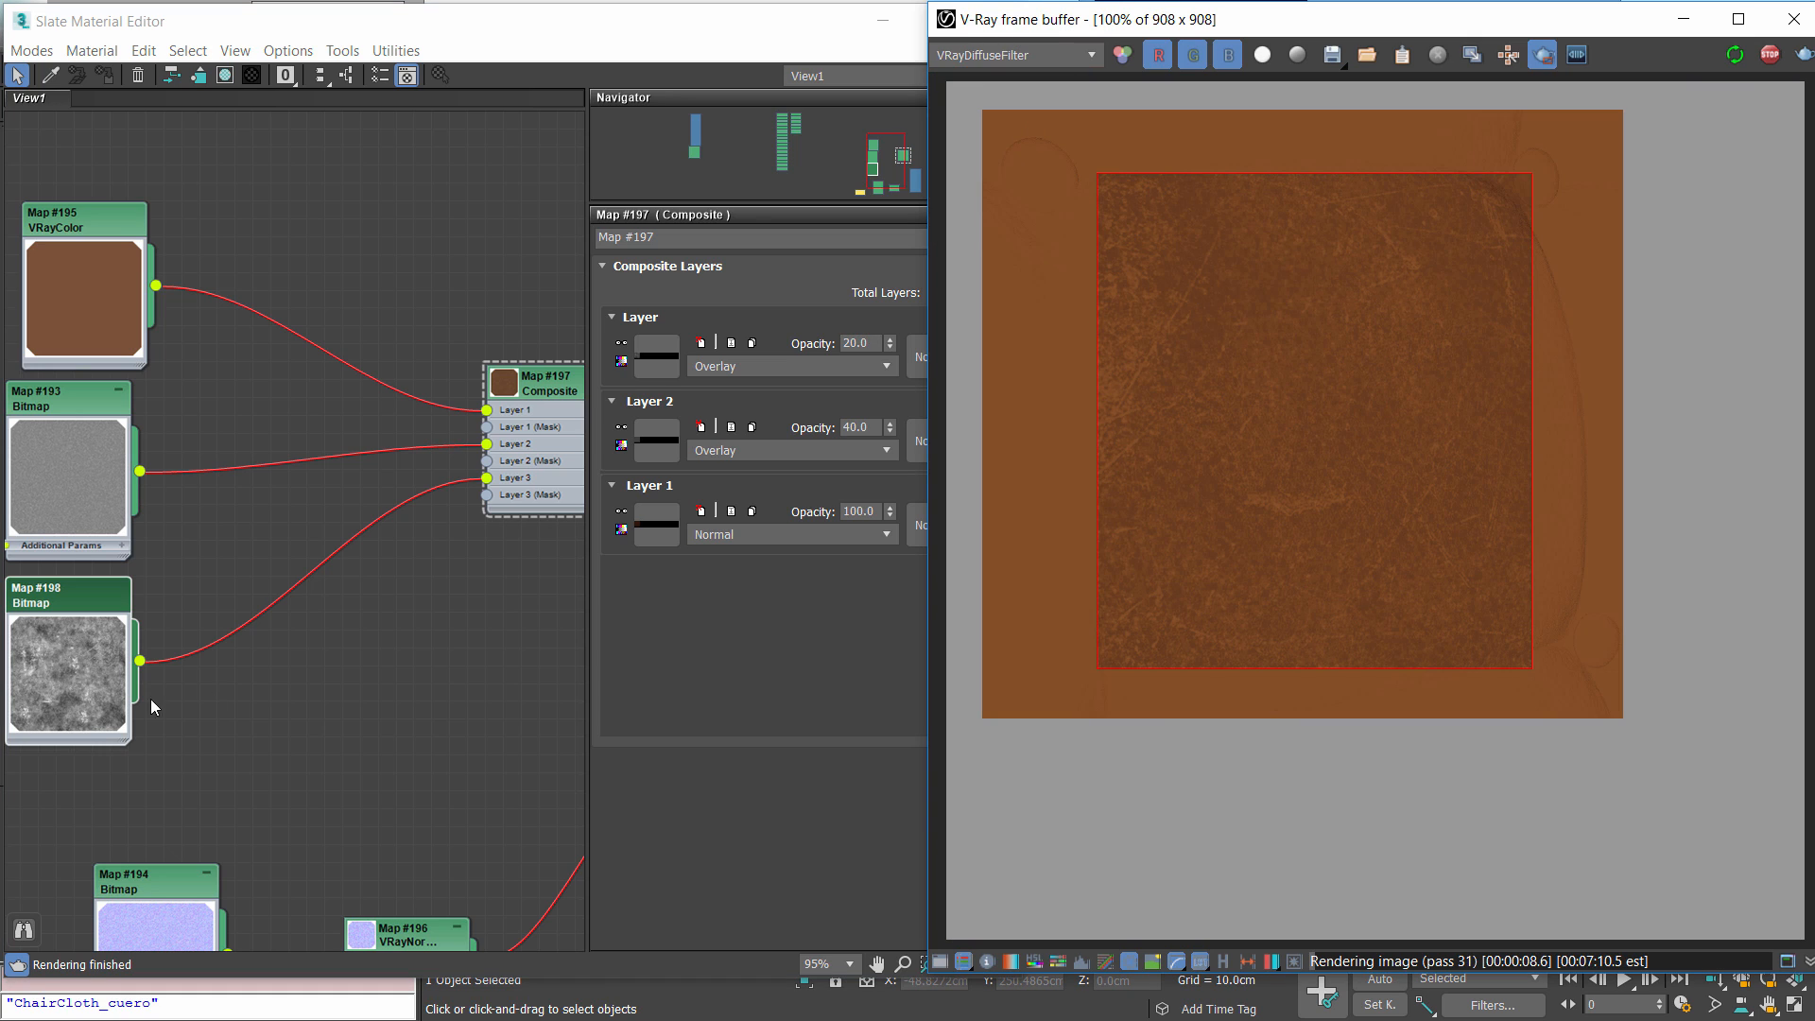
double_click(76, 596)
drag(784, 380, 658, 395)
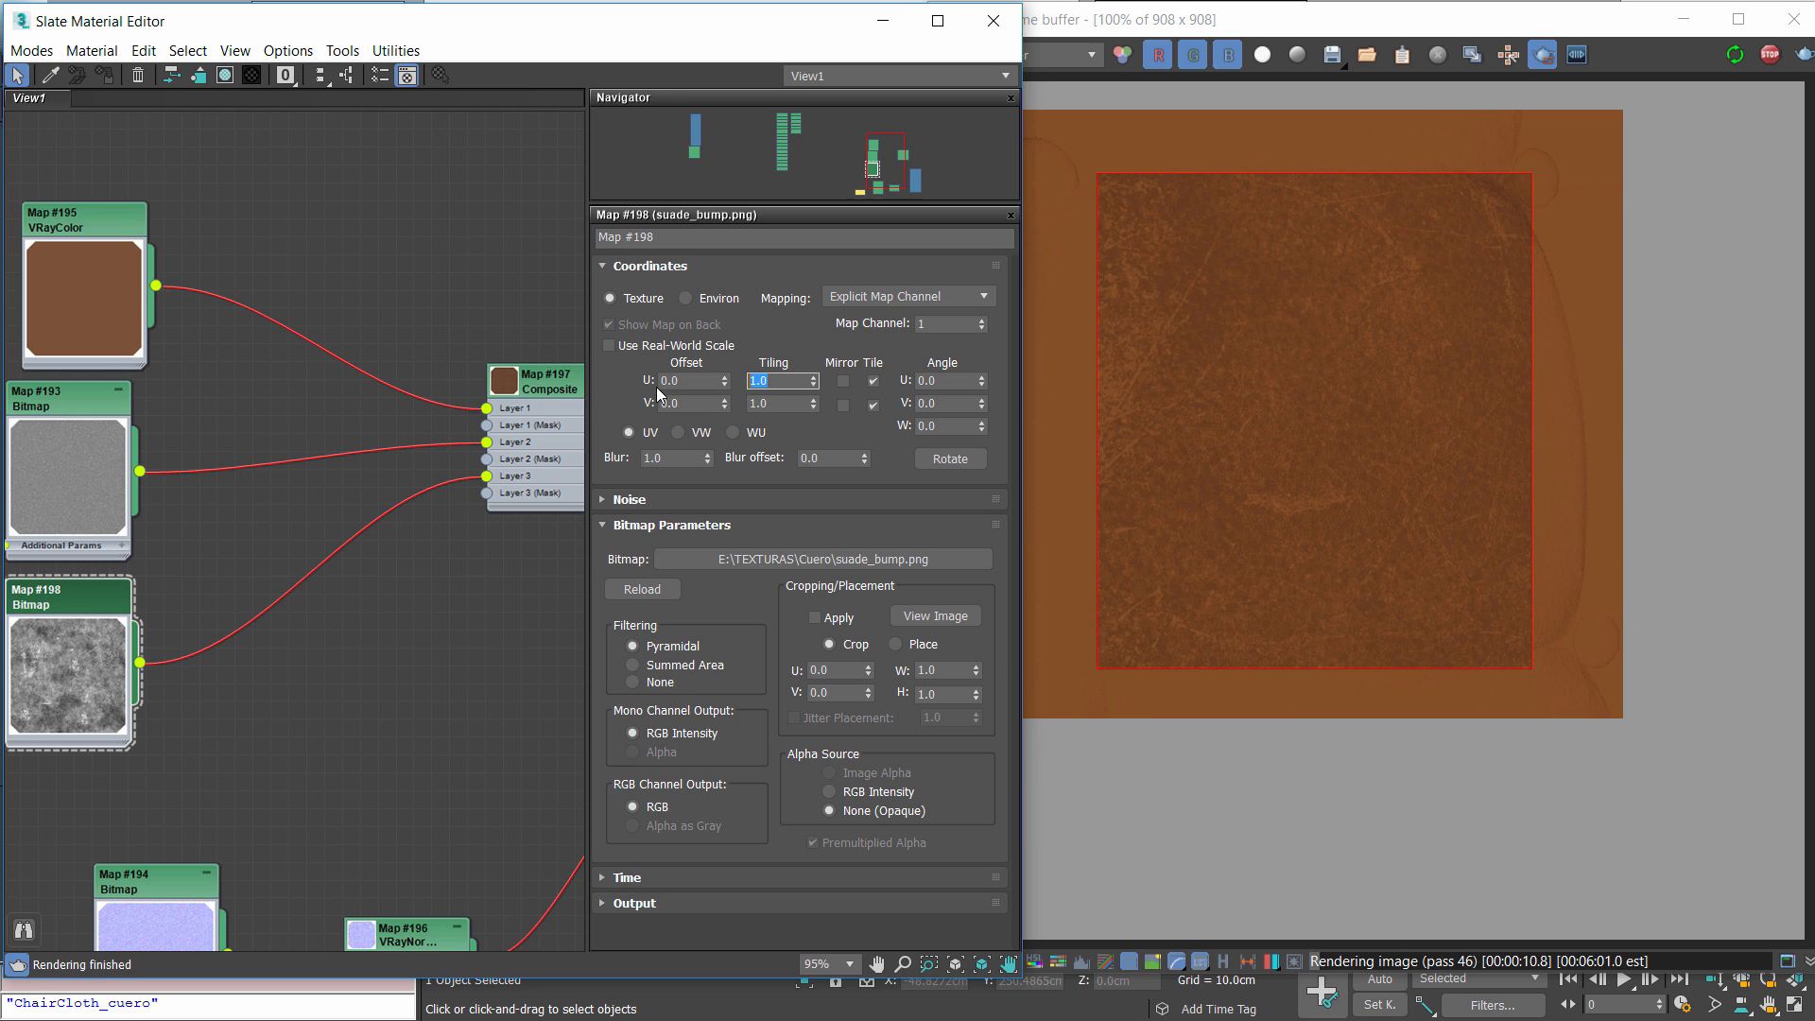
text(2)
key(Tab)
text(2)
key(Return)
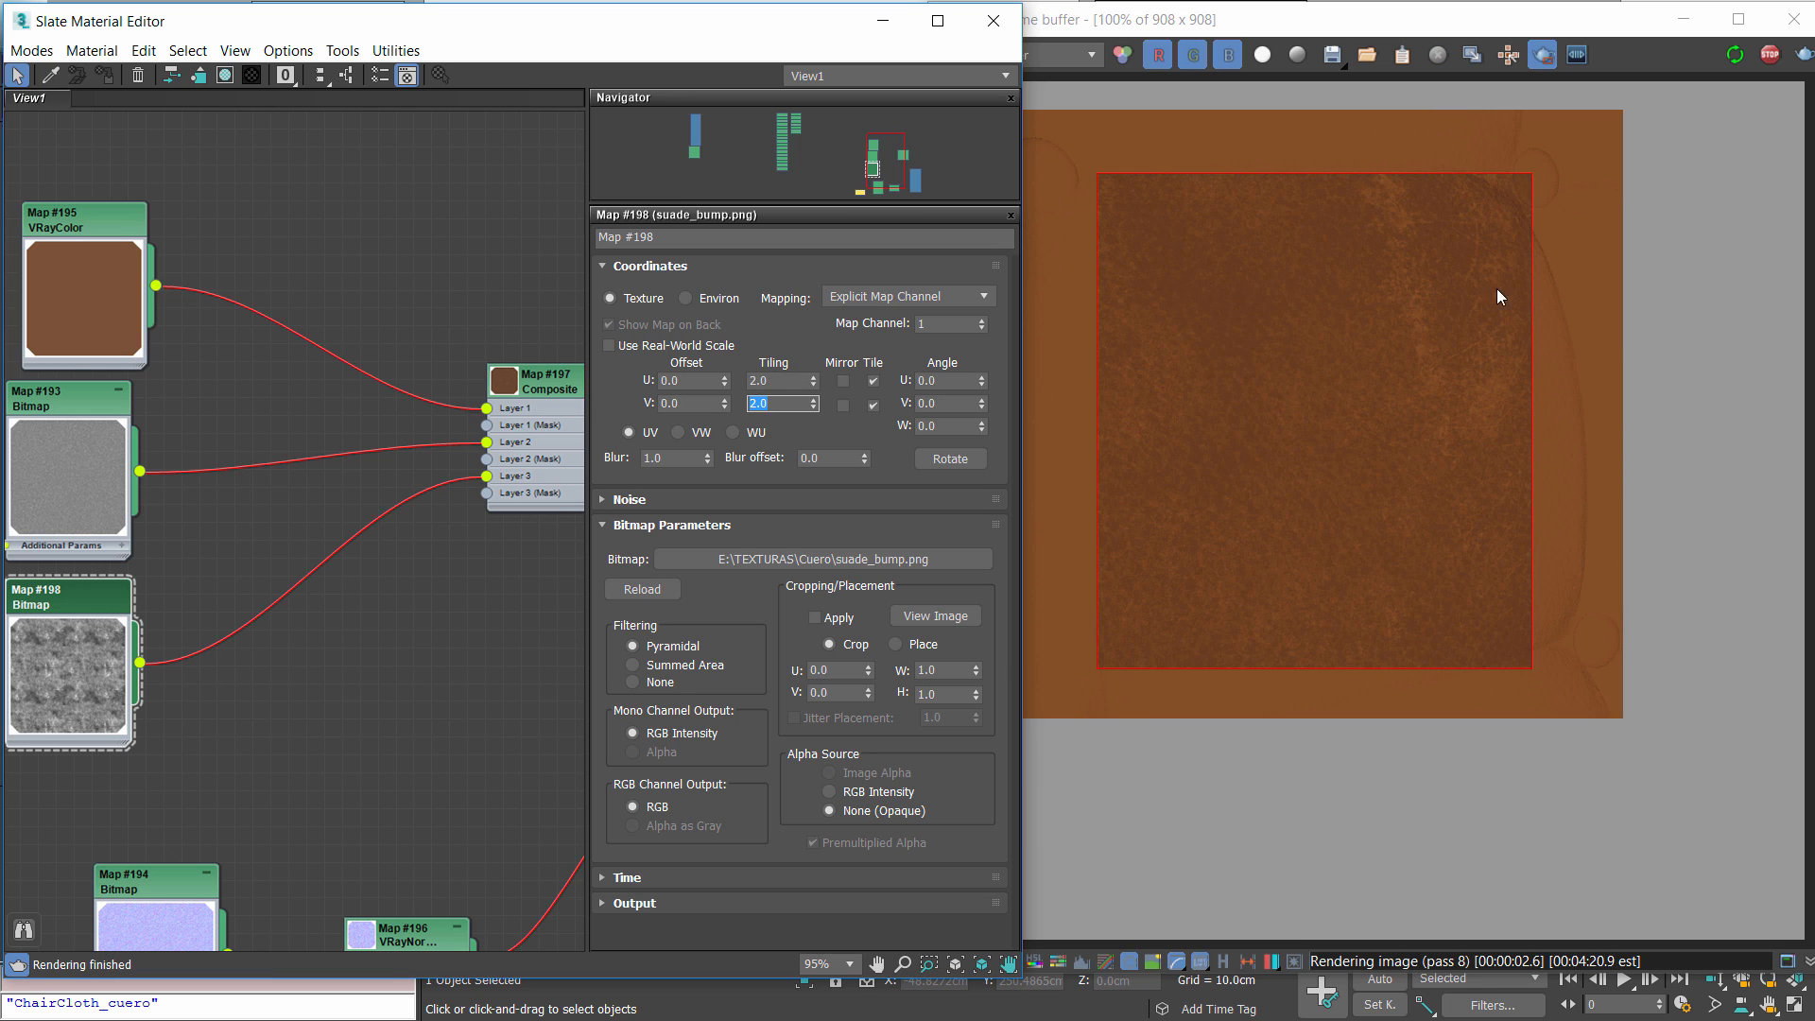
Examine the suede pattern up close in the diffuse filter render and return the frame buffer to RGB color
scroll(1301, 378, up, 1)
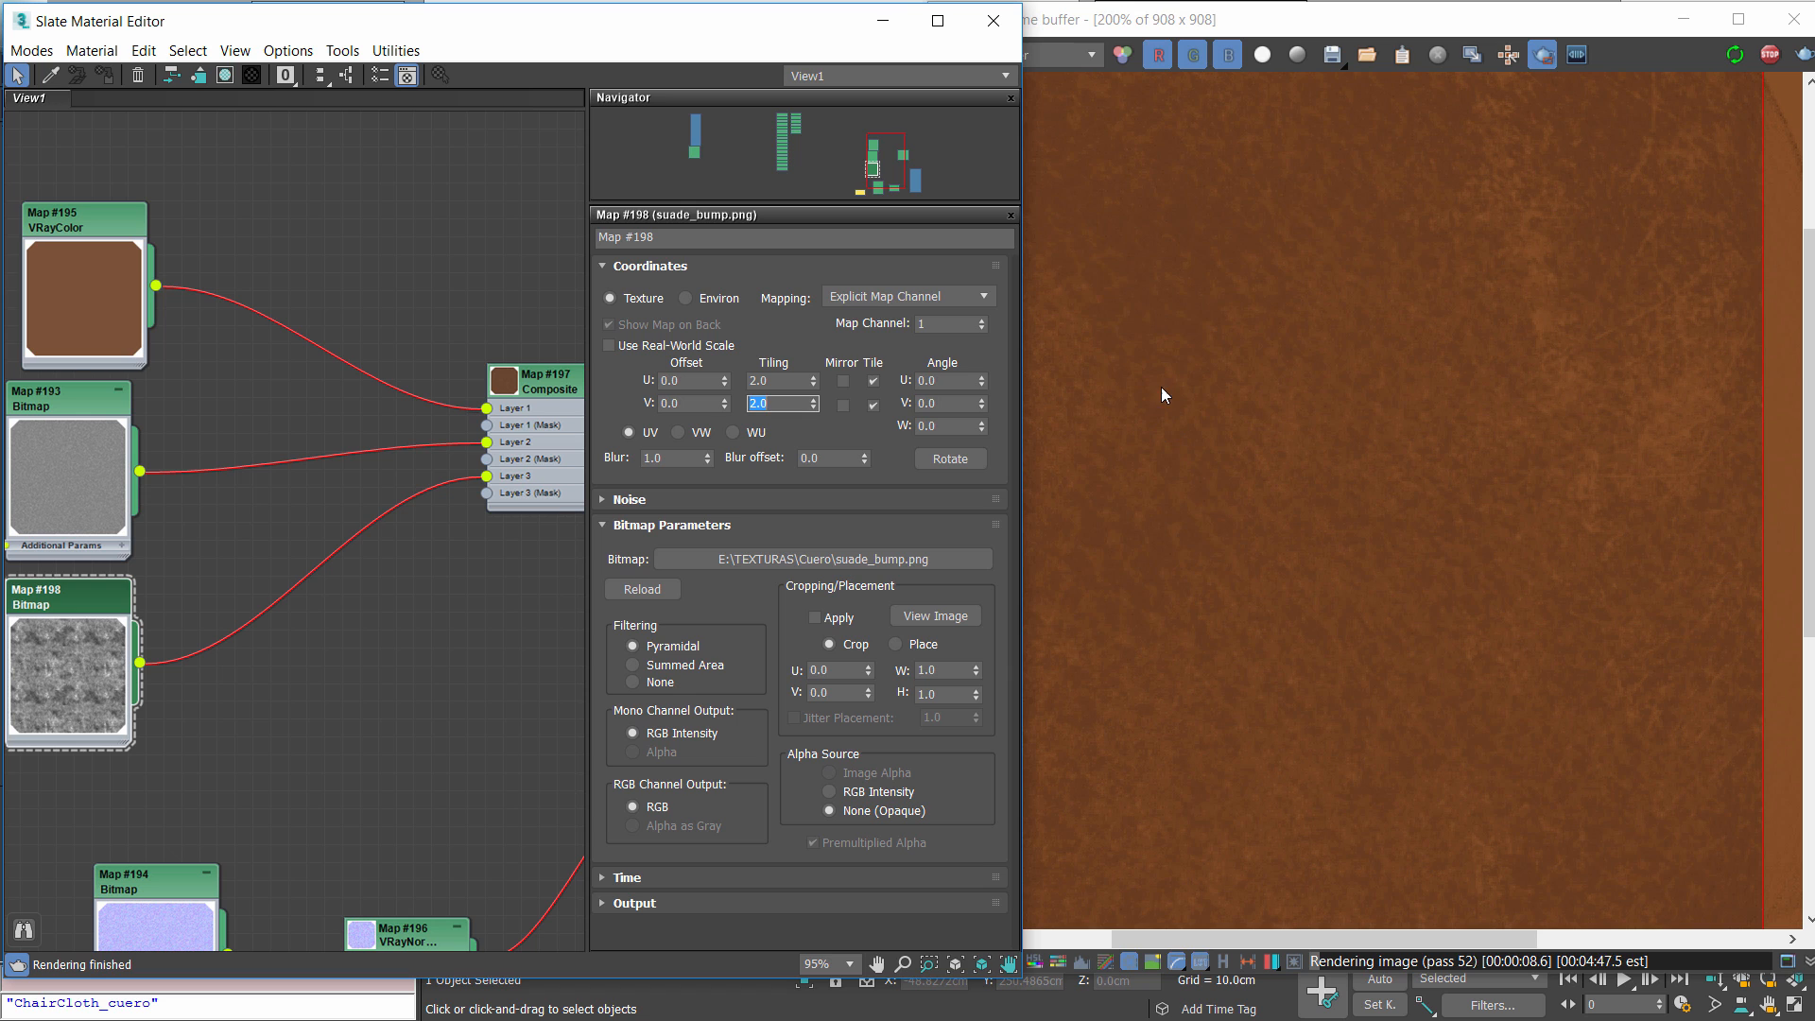
middle_drag(1528, 291, 1333, 492)
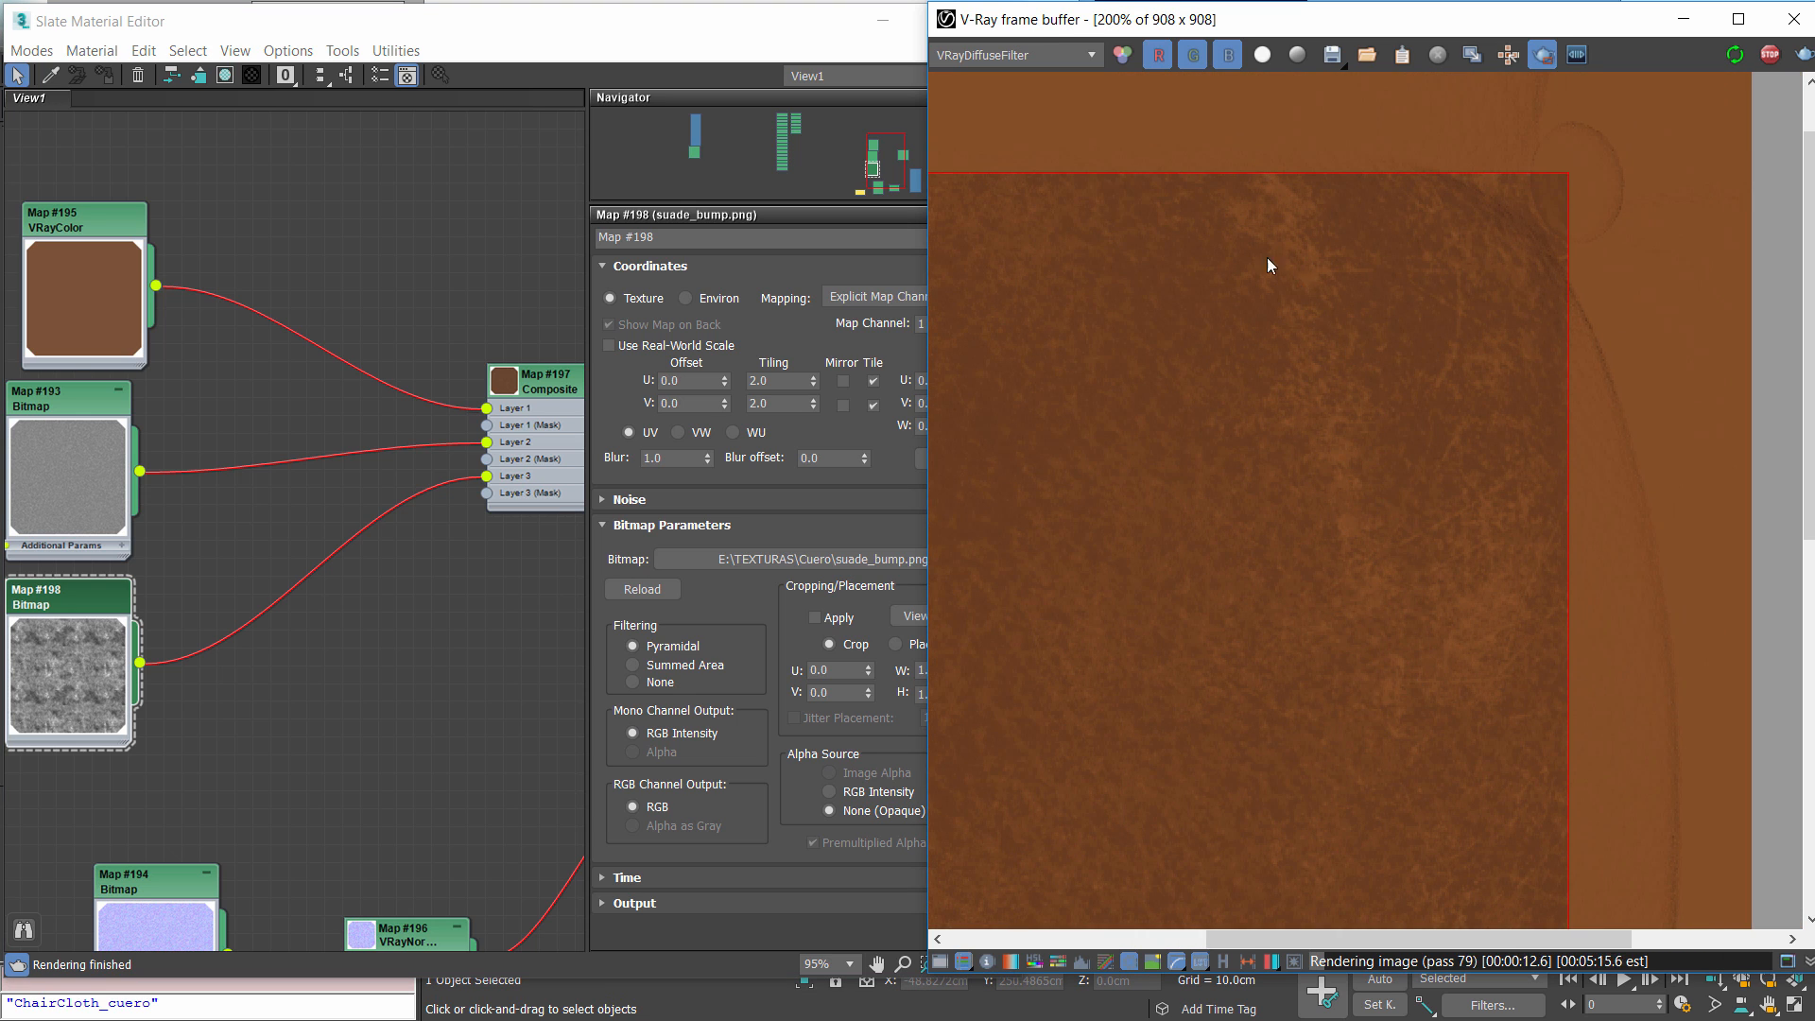
scroll(1257, 330, down, 2)
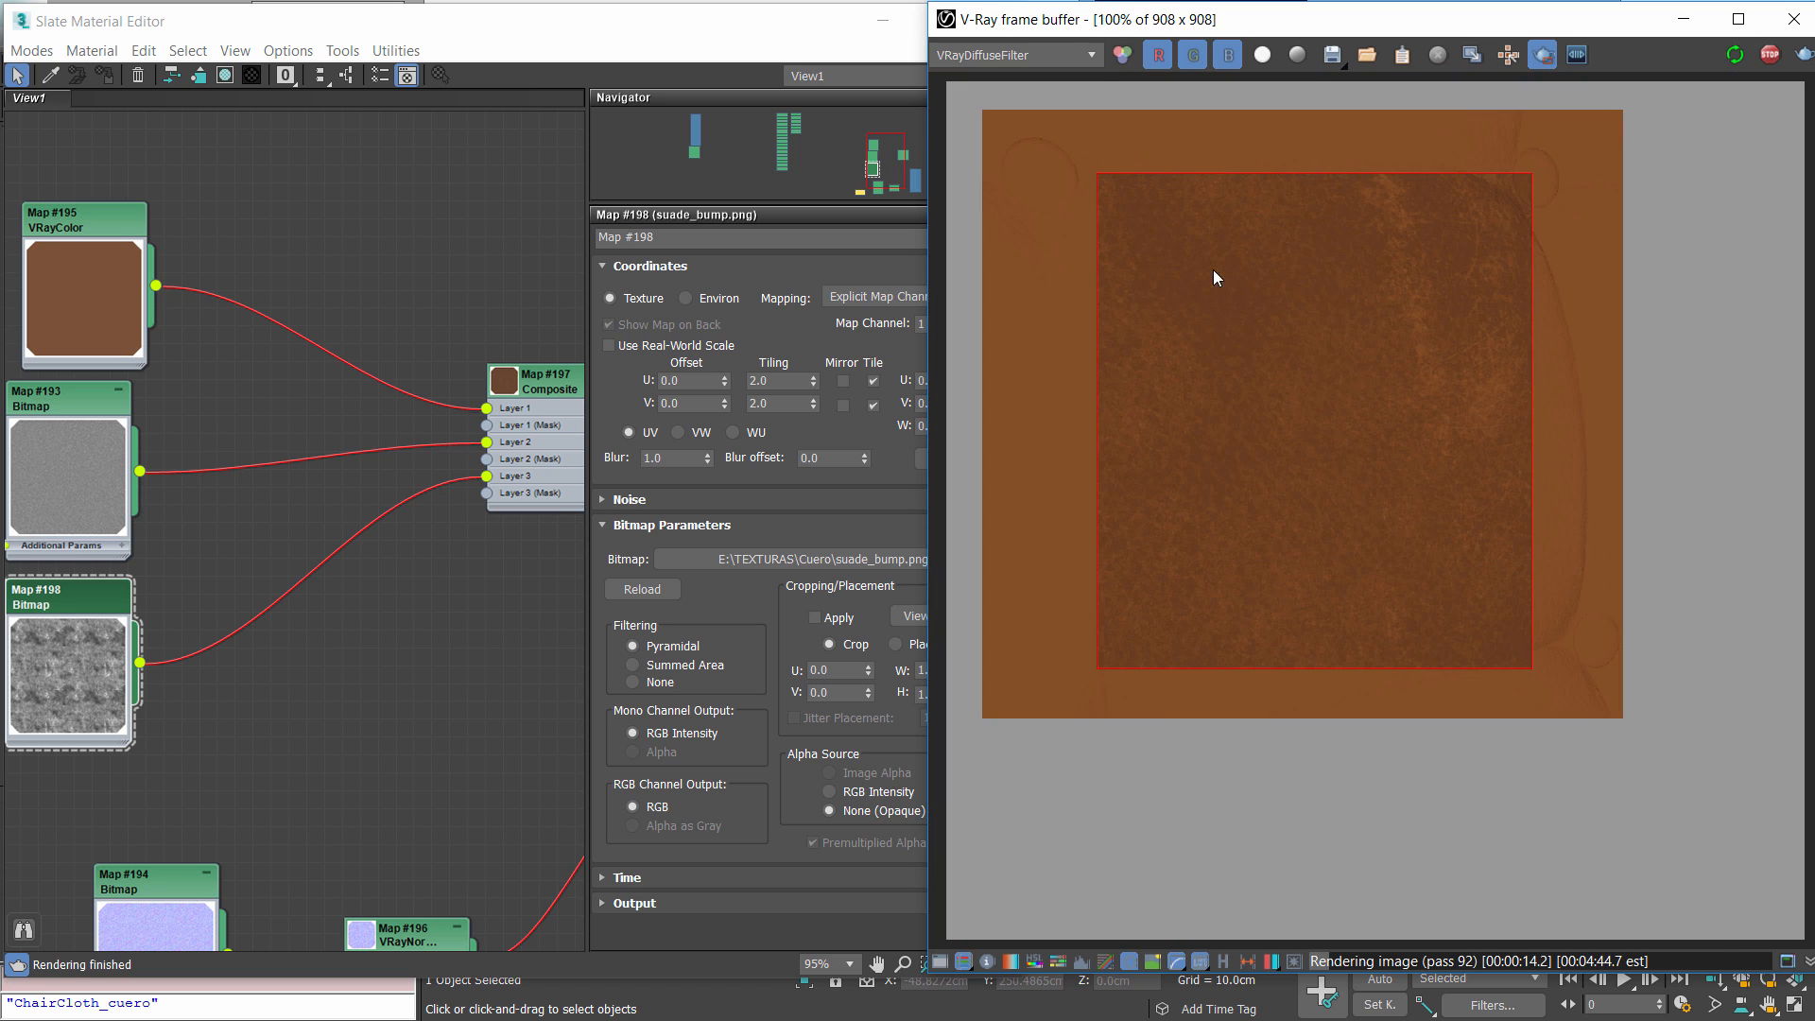
click(1020, 57)
click(1018, 74)
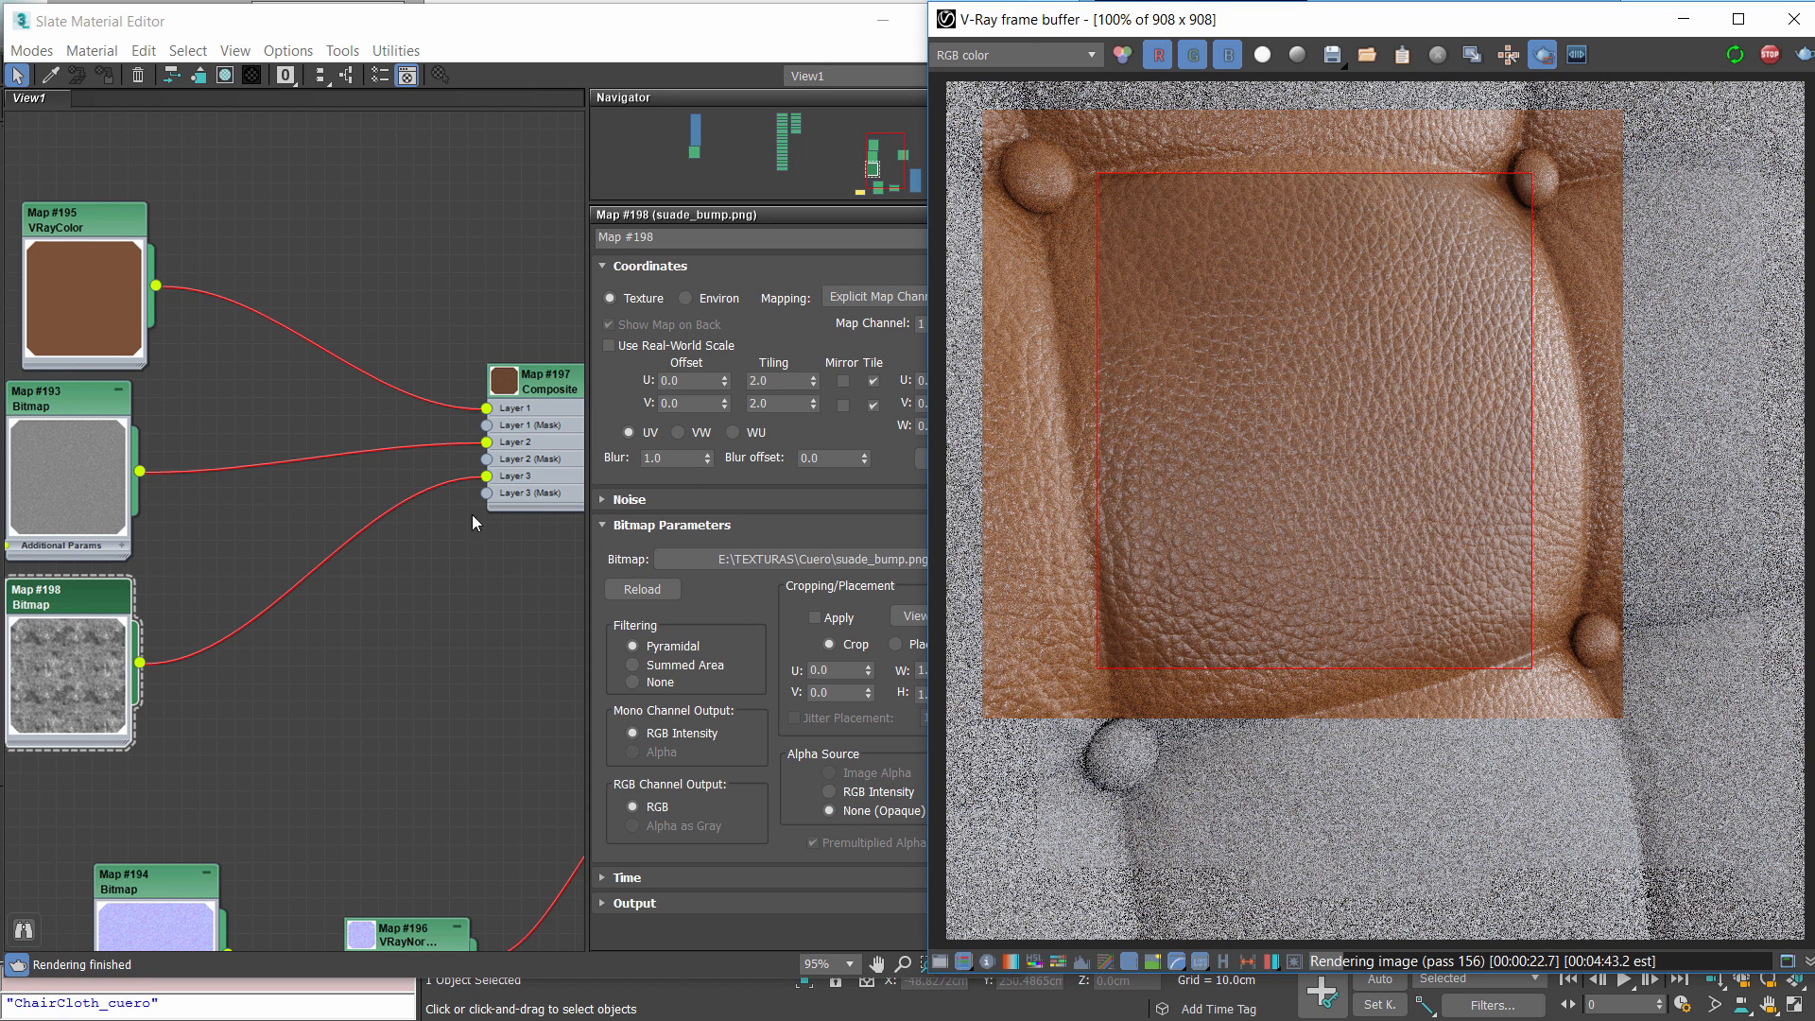
Rearrange the node view, moving the normal bitmap and VRayNormalMap nodes lower and tidying the color, mask, suede and material nodes
scroll(472, 514, down, 4)
middle_drag(311, 537, 354, 450)
drag(159, 719, 52, 712)
middle_drag(370, 727, 121, 639)
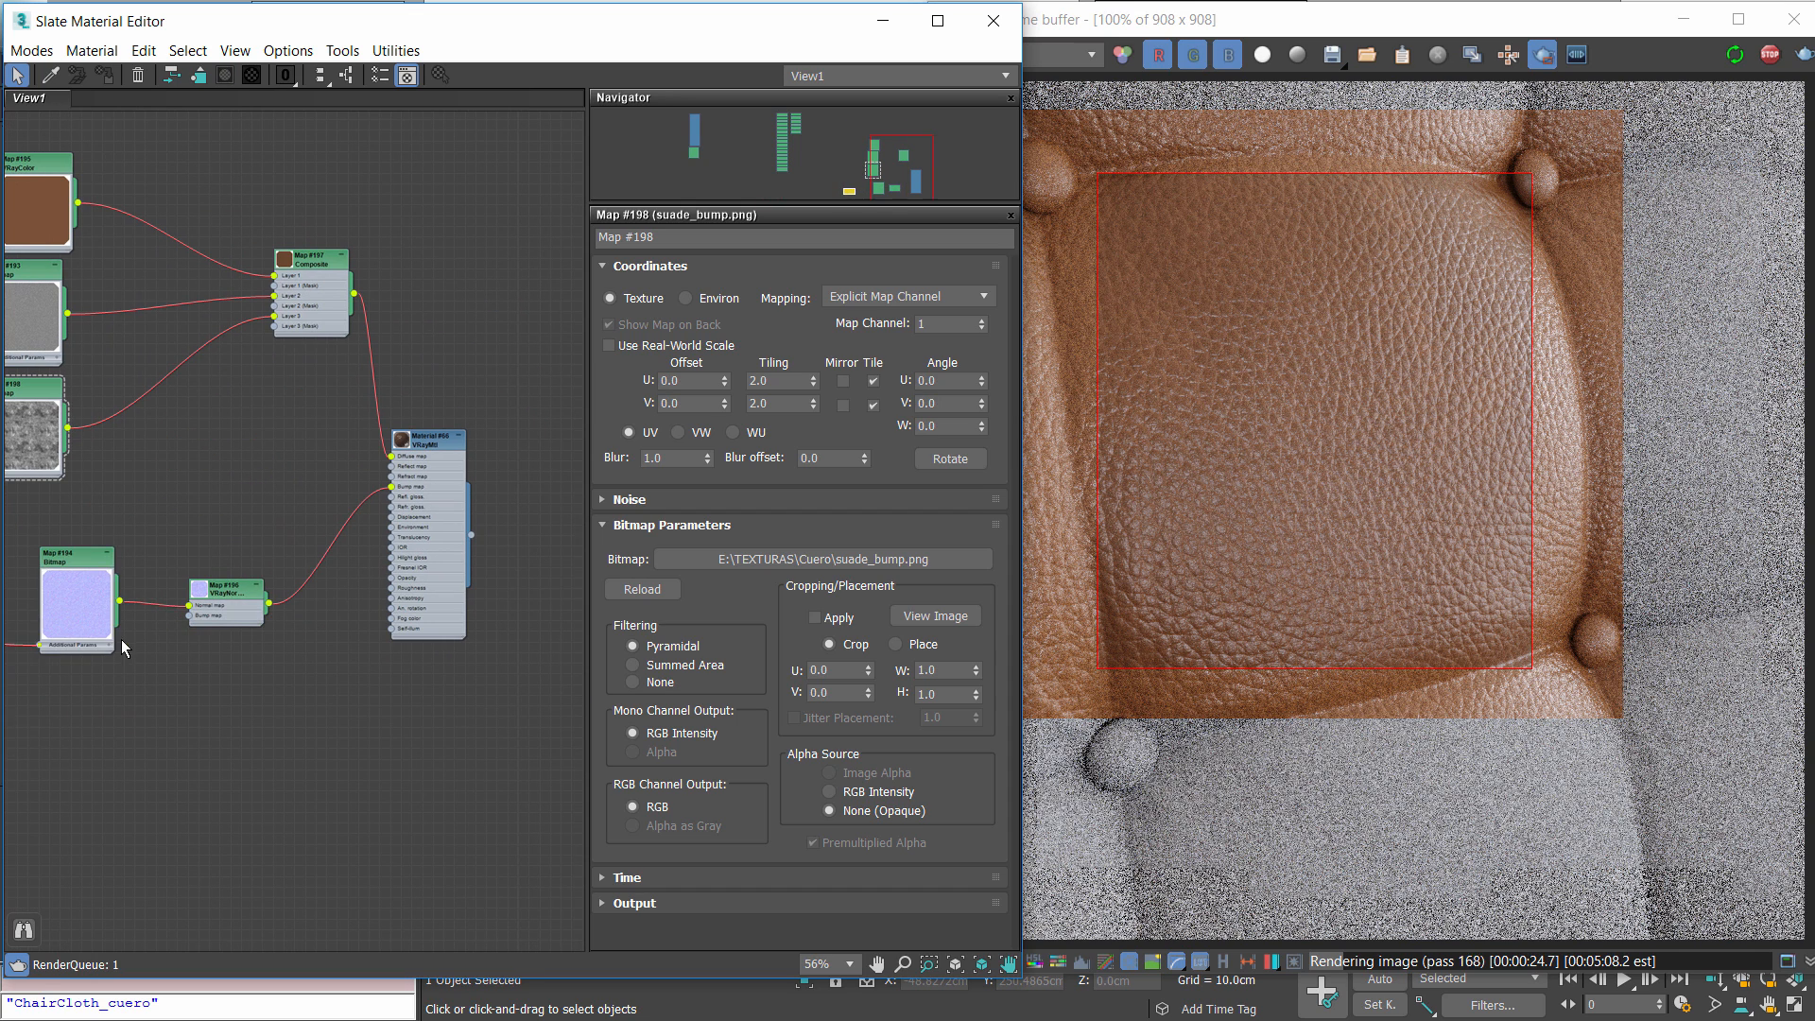
drag(90, 560, 38, 676)
drag(219, 591, 161, 730)
middle_drag(163, 331, 234, 332)
drag(108, 202, 96, 203)
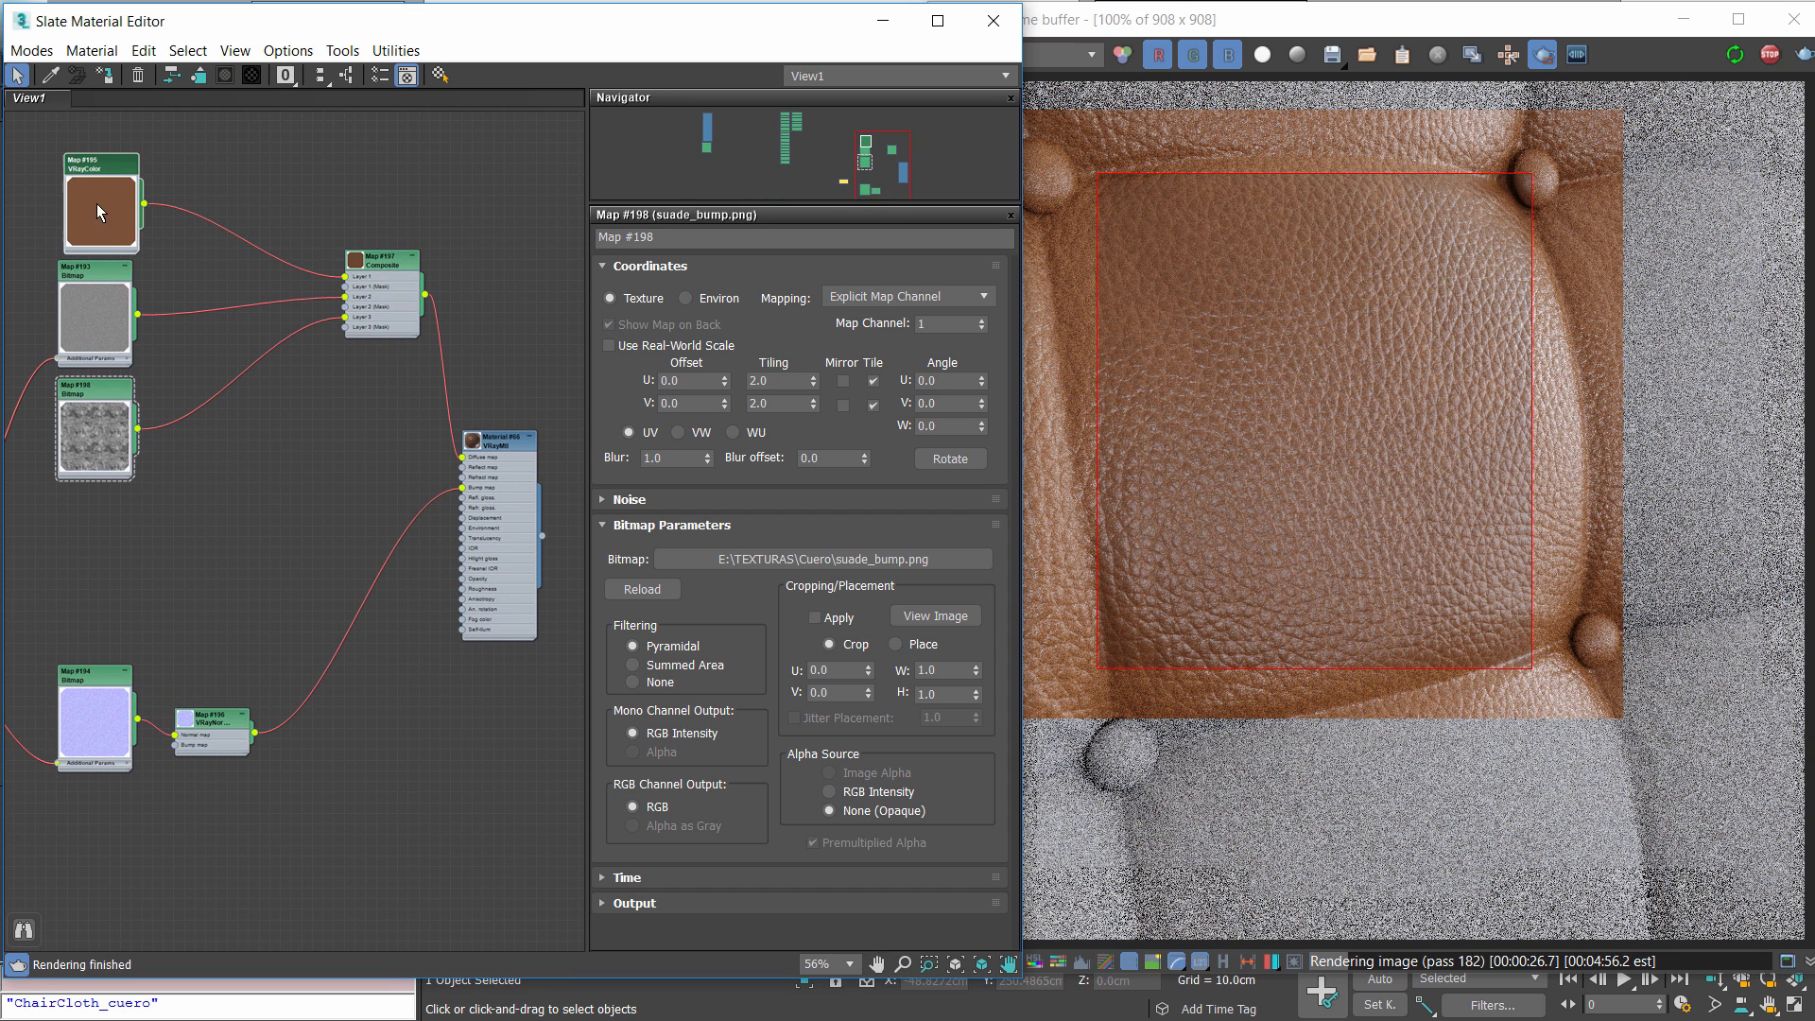
drag(91, 297, 60, 304)
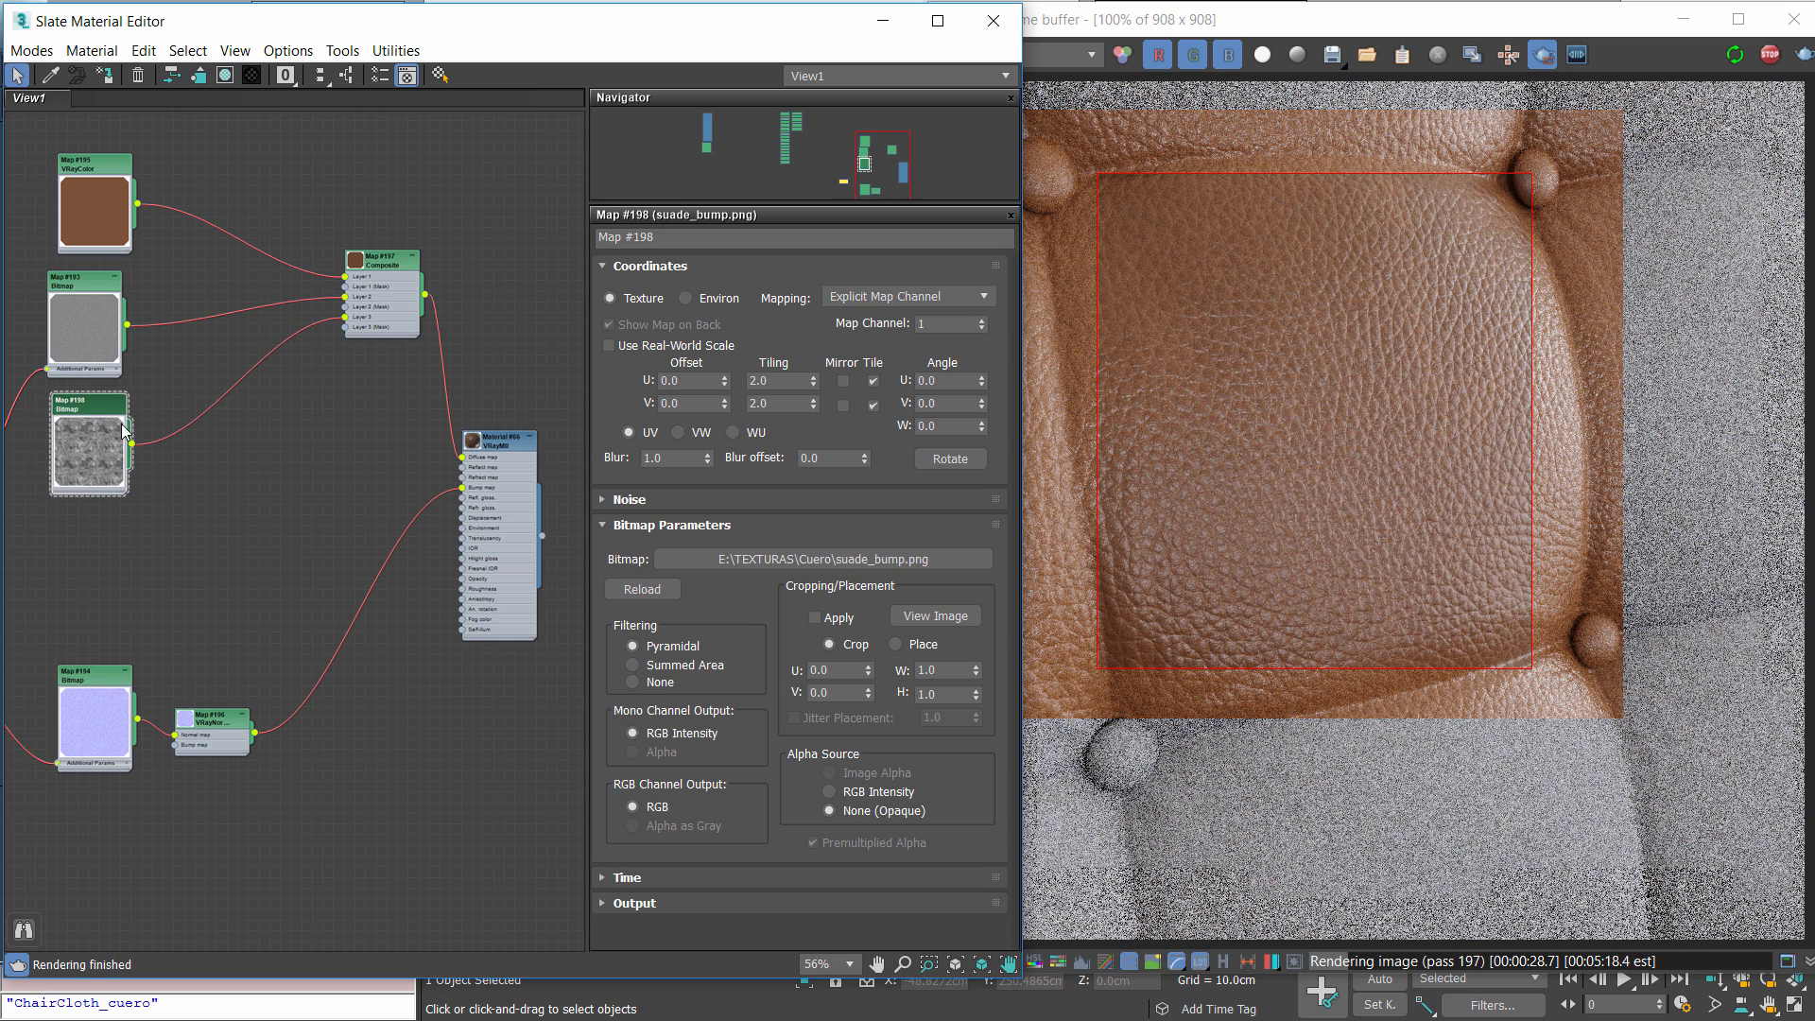
drag(485, 503, 525, 535)
middle_drag(525, 535, 331, 498)
drag(331, 497, 374, 487)
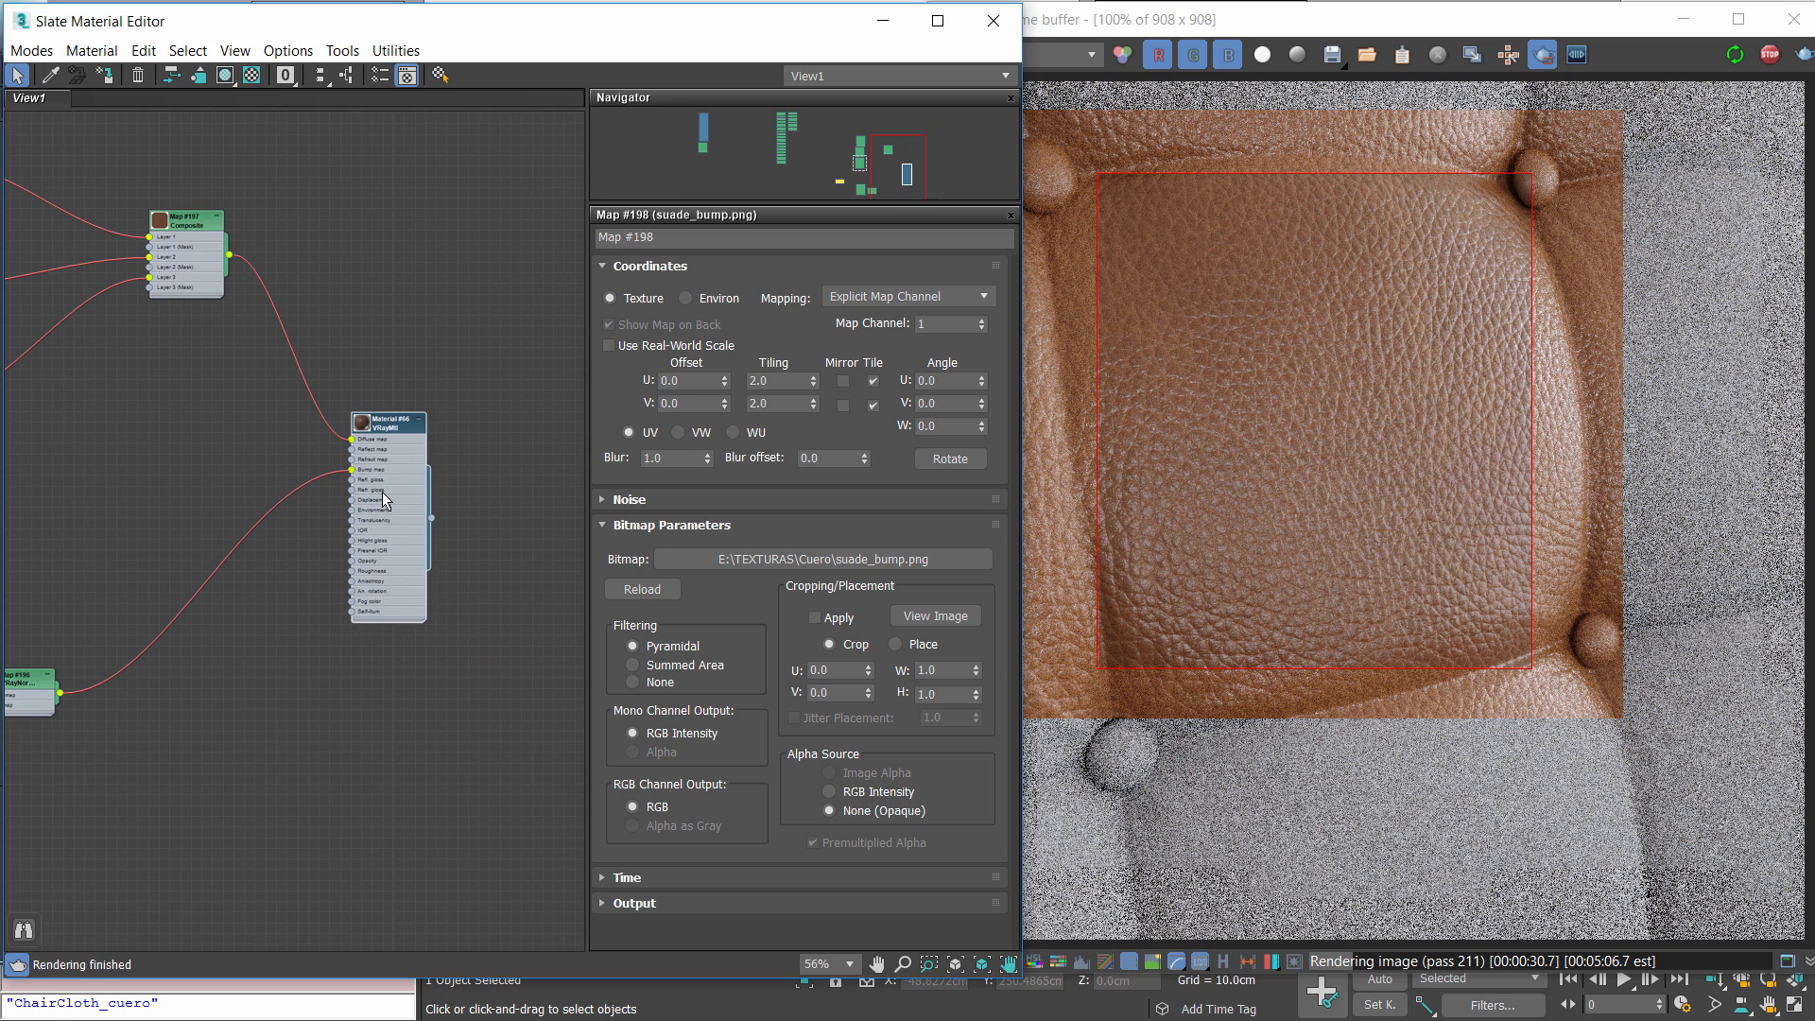
Check the leather grain up close in the render, select the Map #193 mask bitmap, and add an Output map below the Composite
scroll(1185, 357, up, 2)
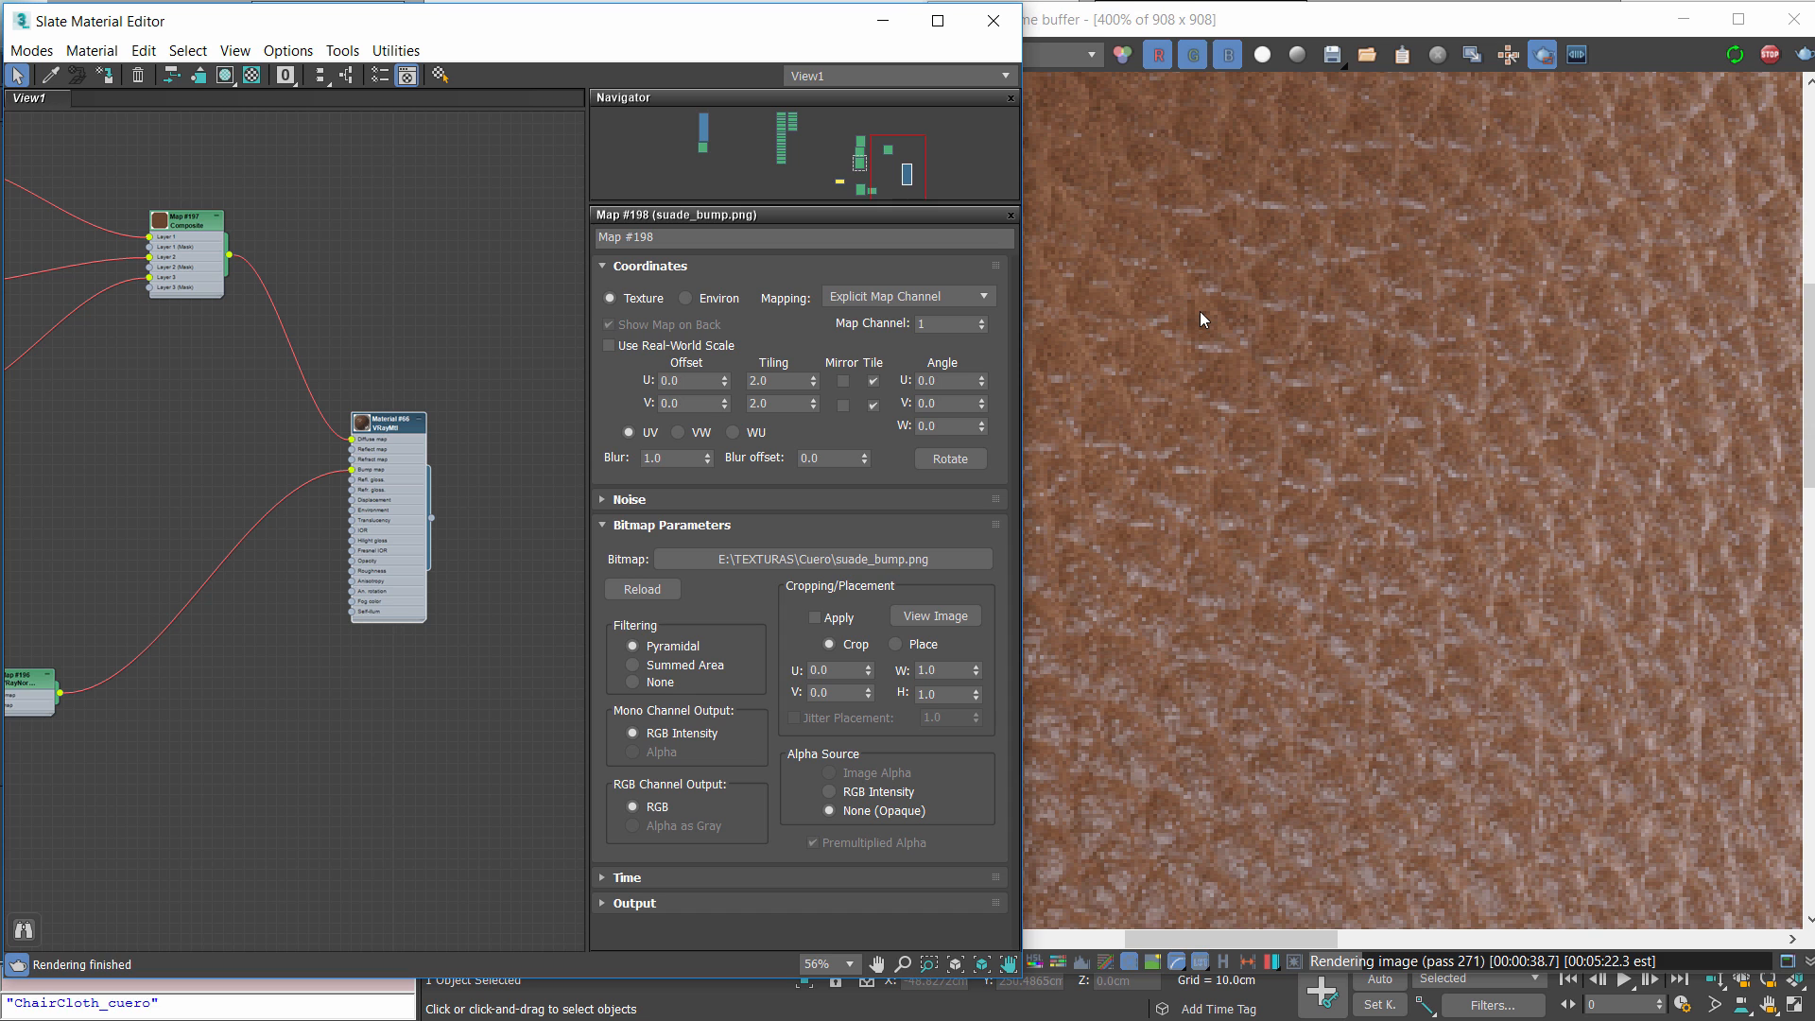
scroll(239, 523, down, 1)
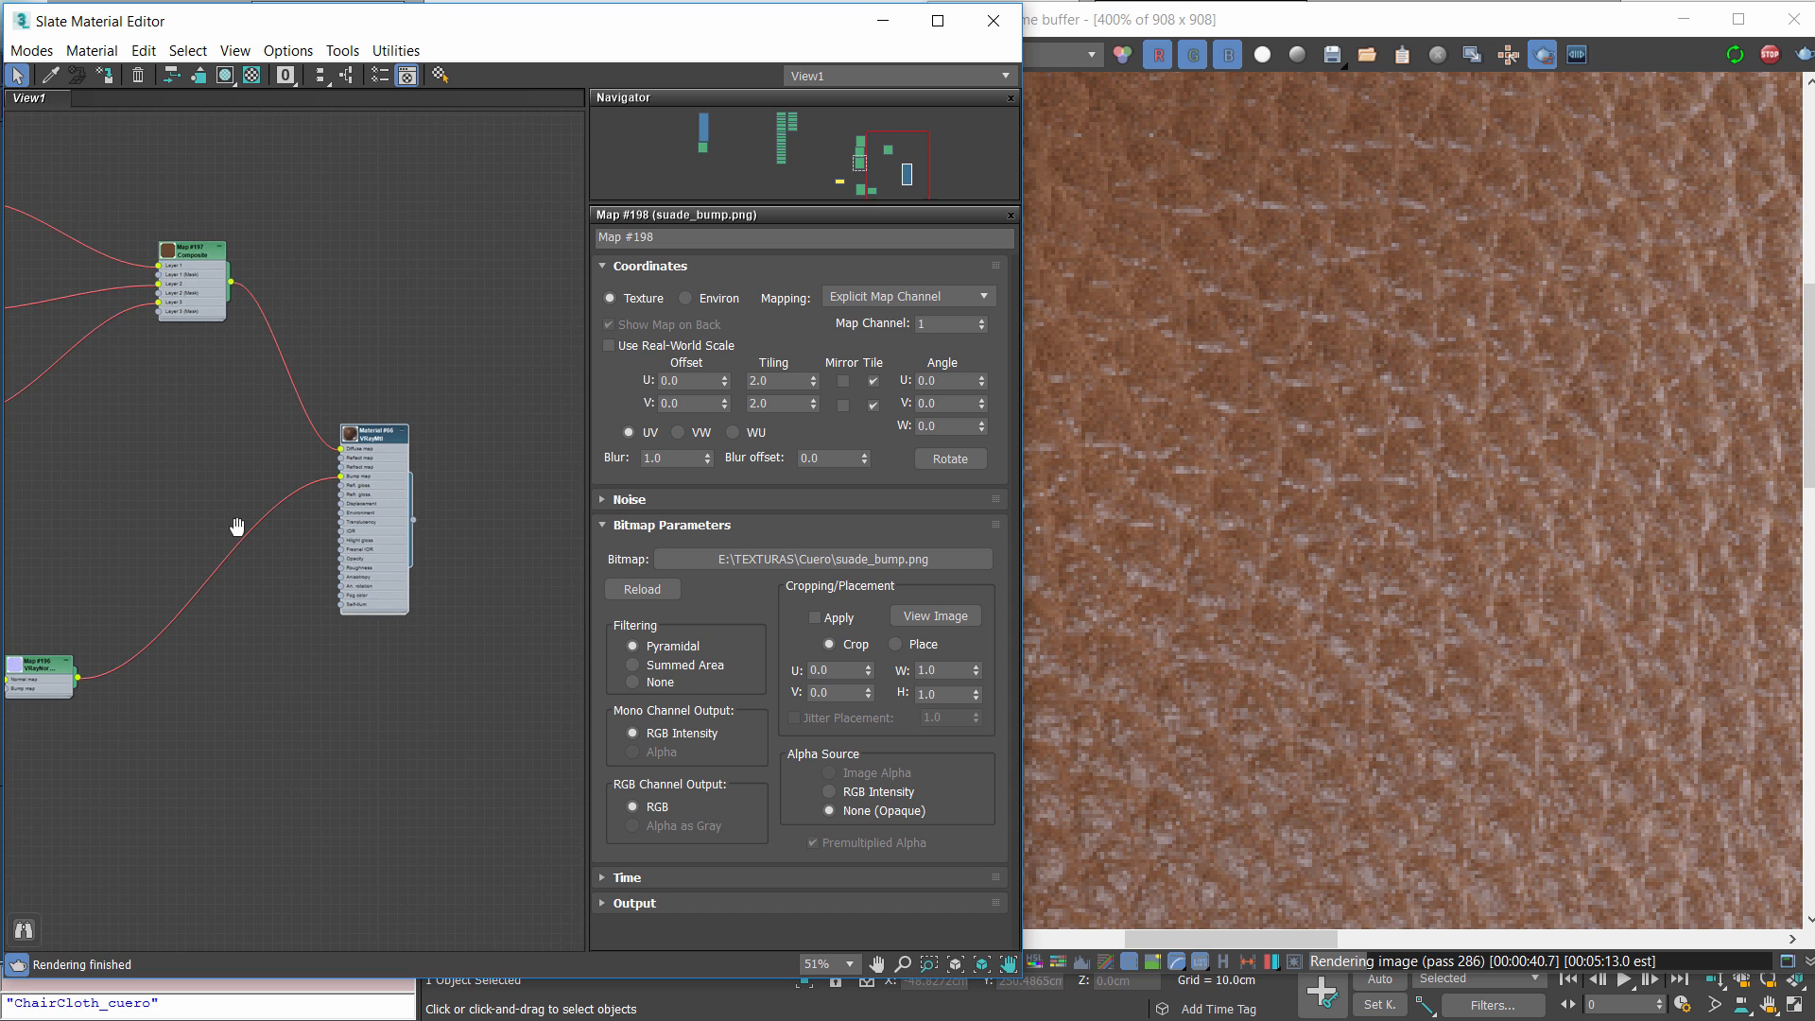
middle_drag(239, 522, 405, 501)
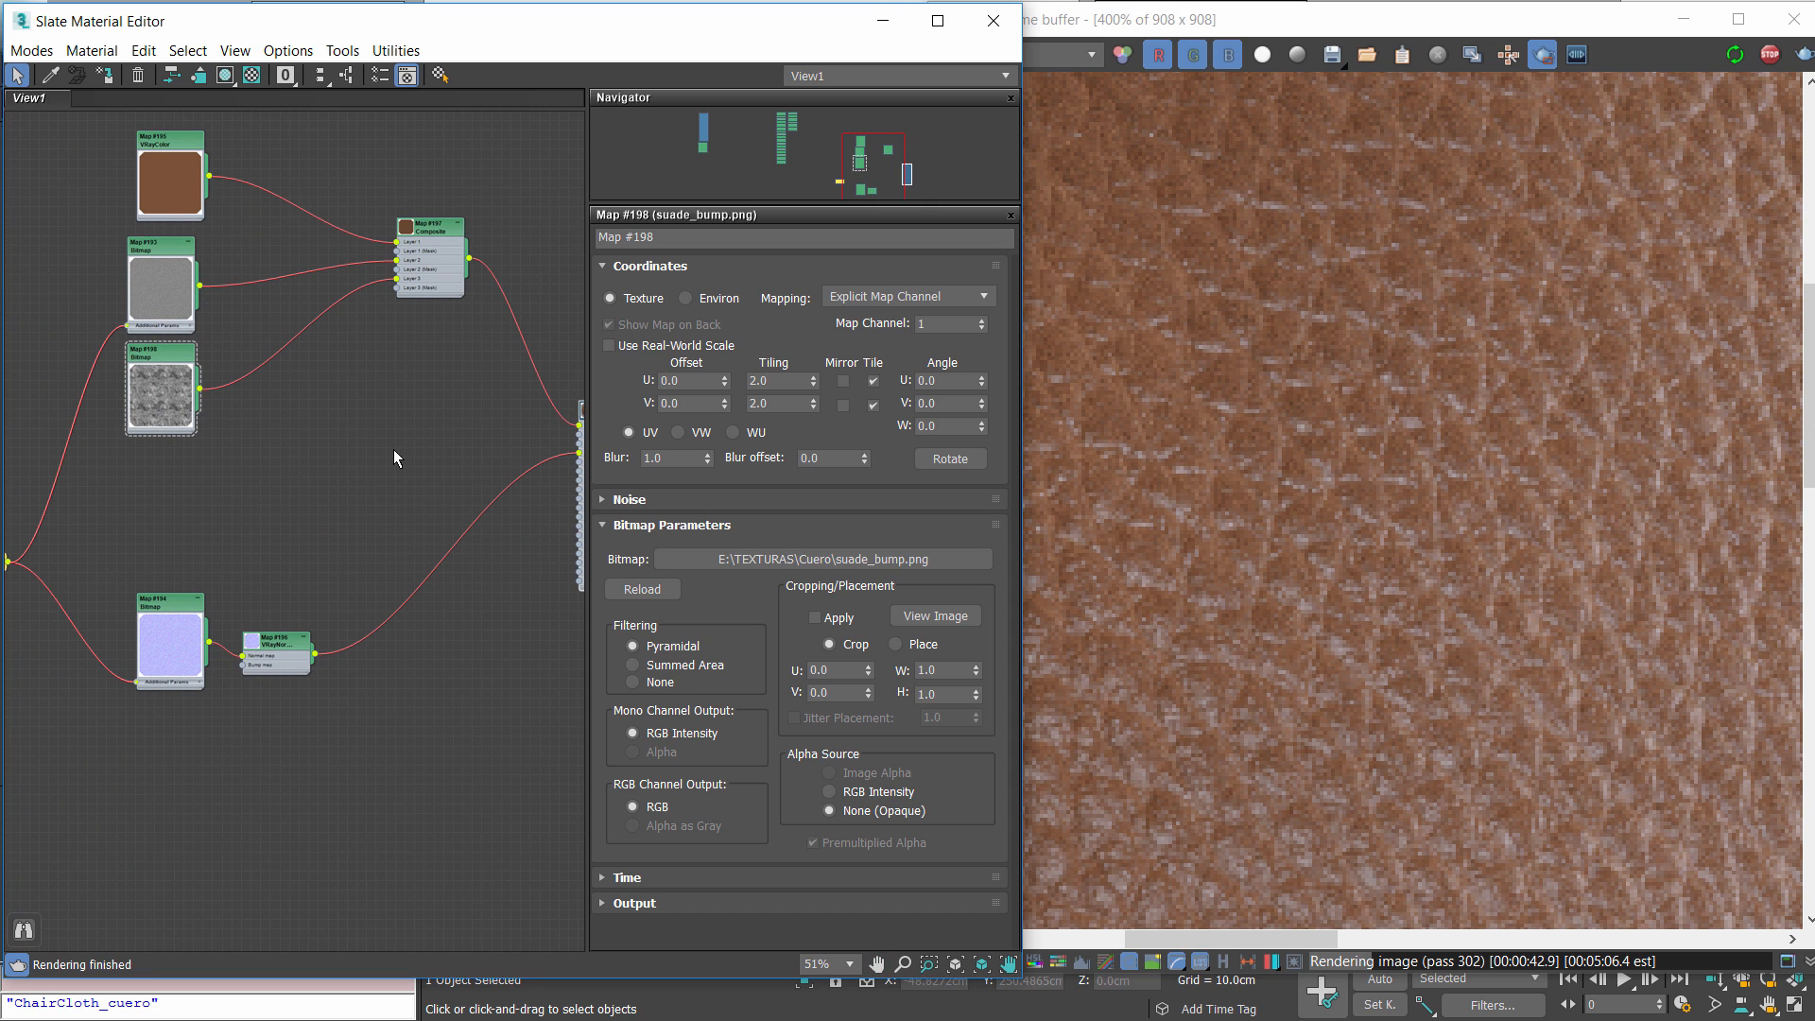
middle_drag(210, 335, 165, 394)
scroll(246, 501, up, 2)
click(78, 280)
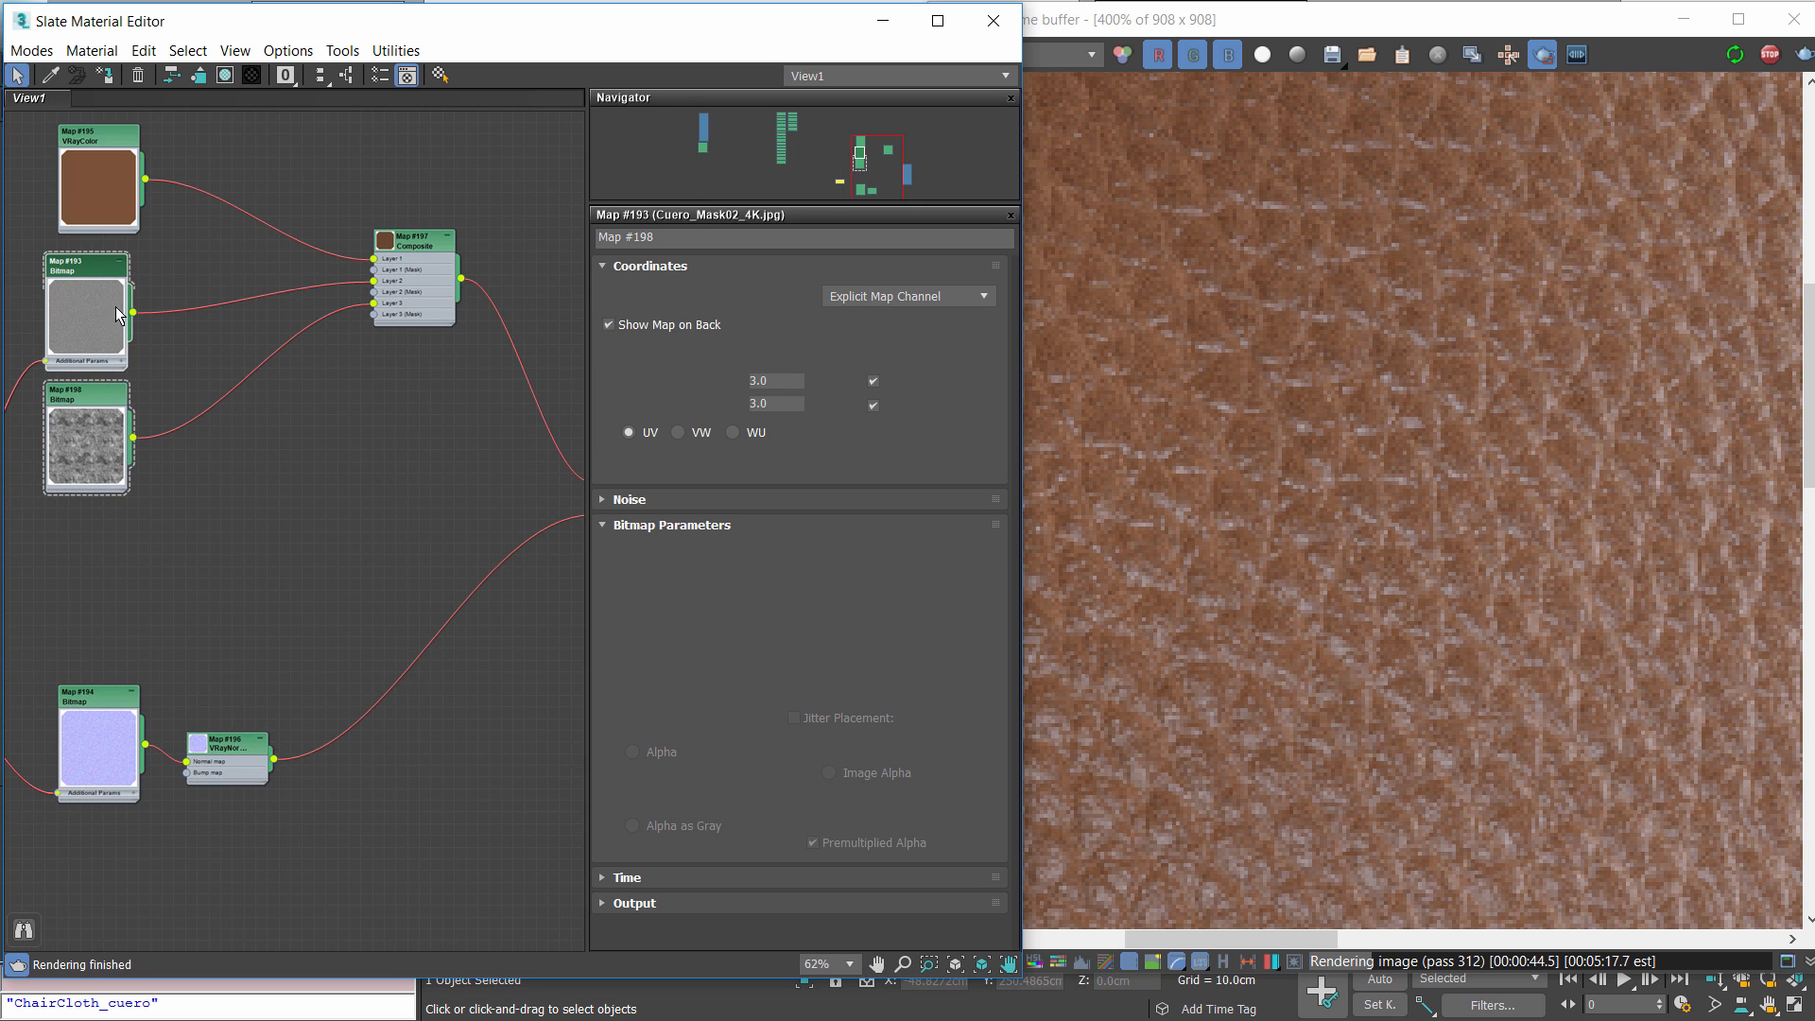
middle_drag(259, 450, 236, 506)
right_click(294, 532)
mouse_move(350, 613)
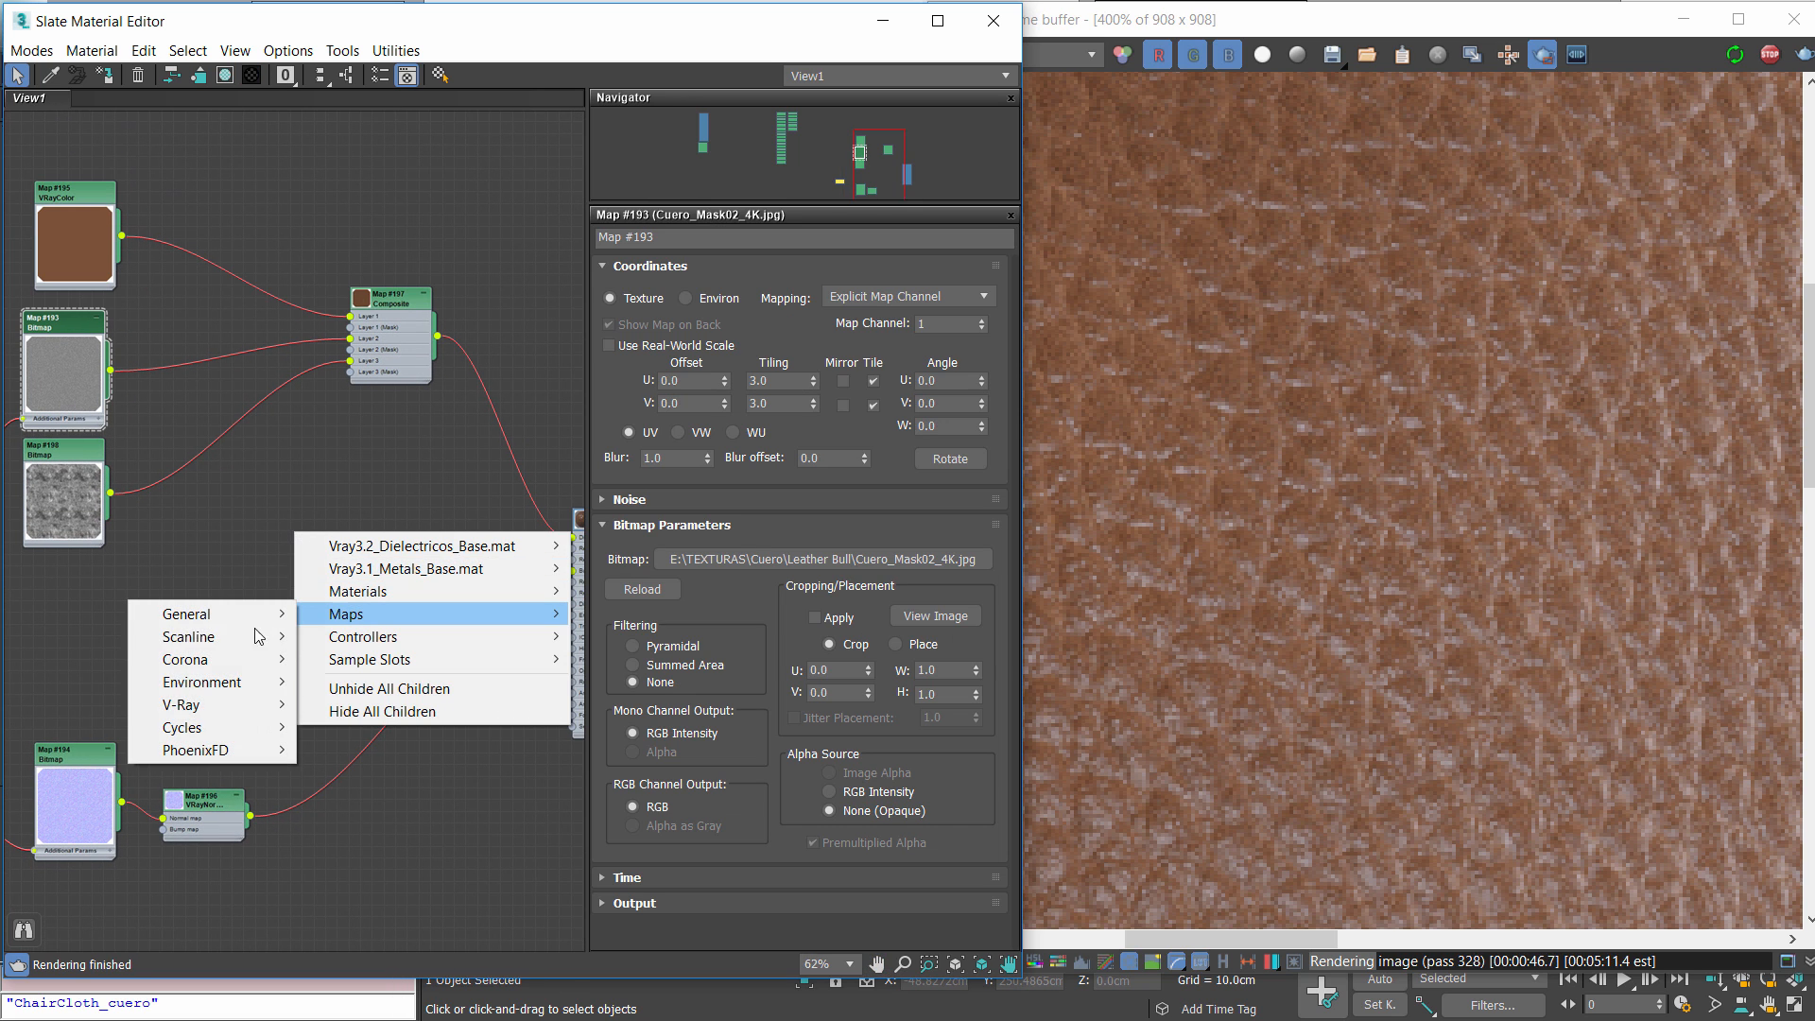
mouse_move(209, 621)
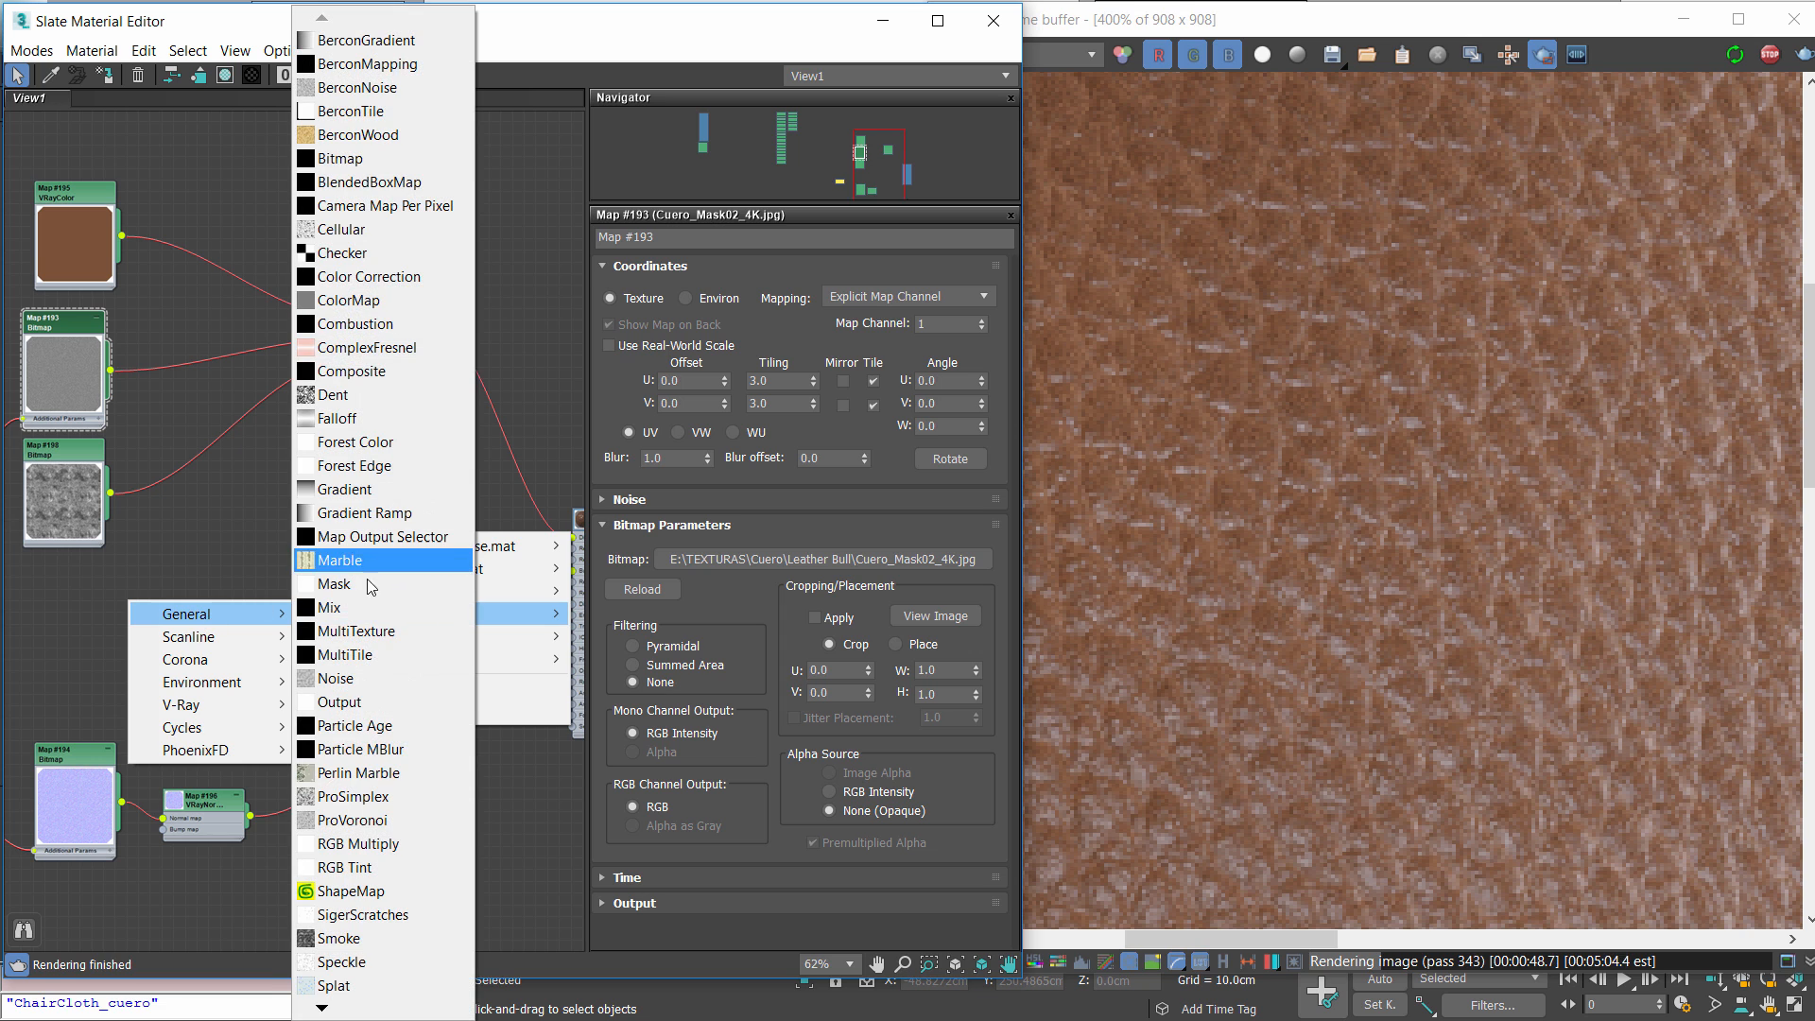
click(339, 701)
Inspect the full image of the Cuero_Mask02_4K.jpg mask bitmap
scroll(251, 478, up, 2)
middle_drag(103, 330, 106, 291)
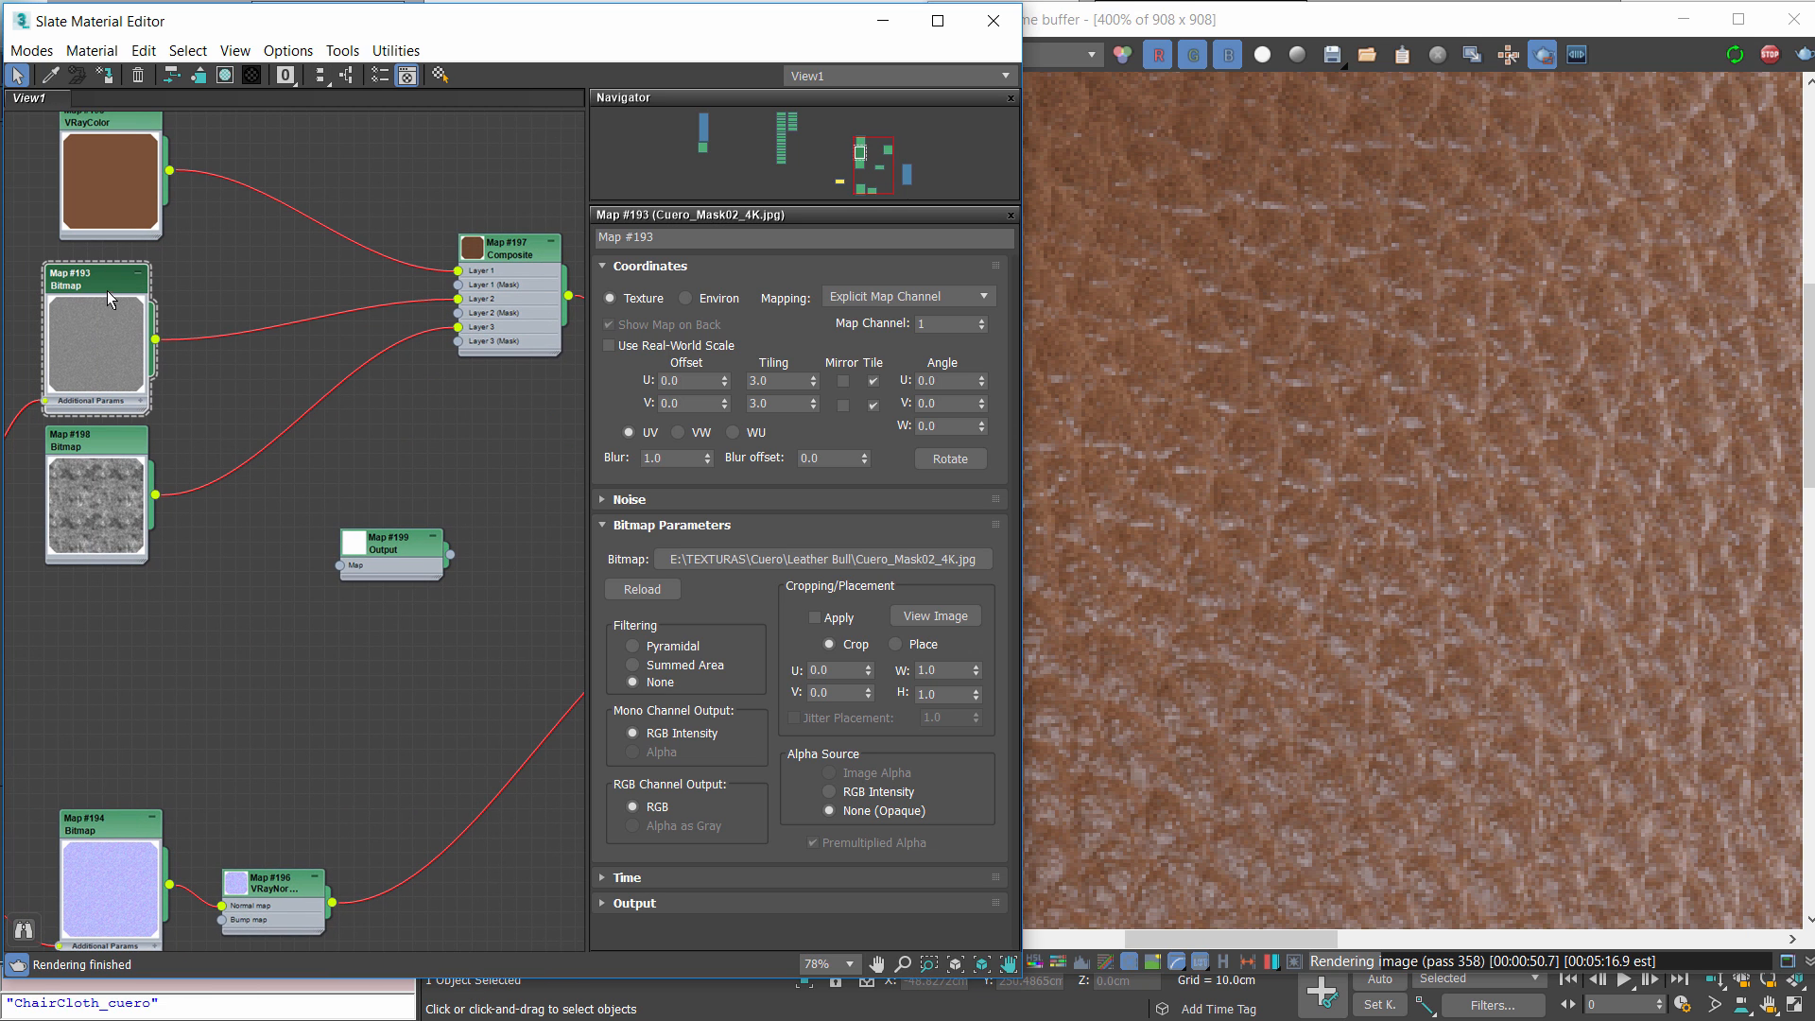
click(935, 615)
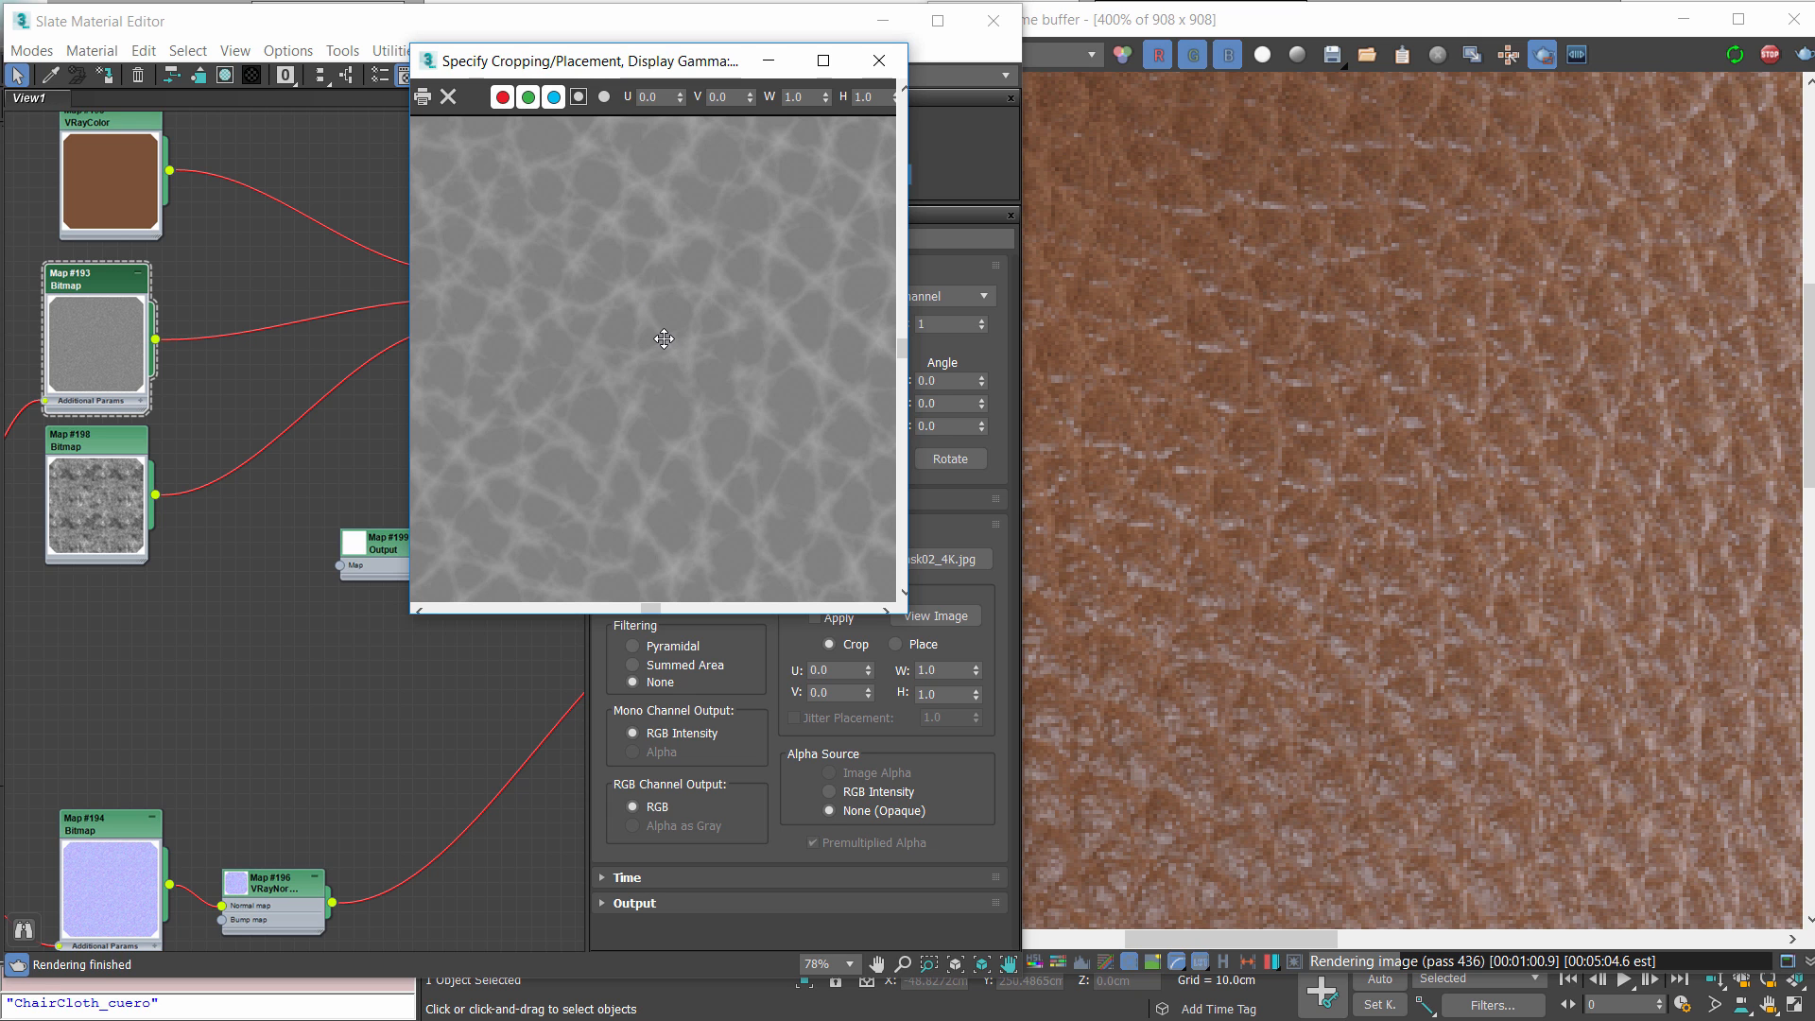
click(879, 60)
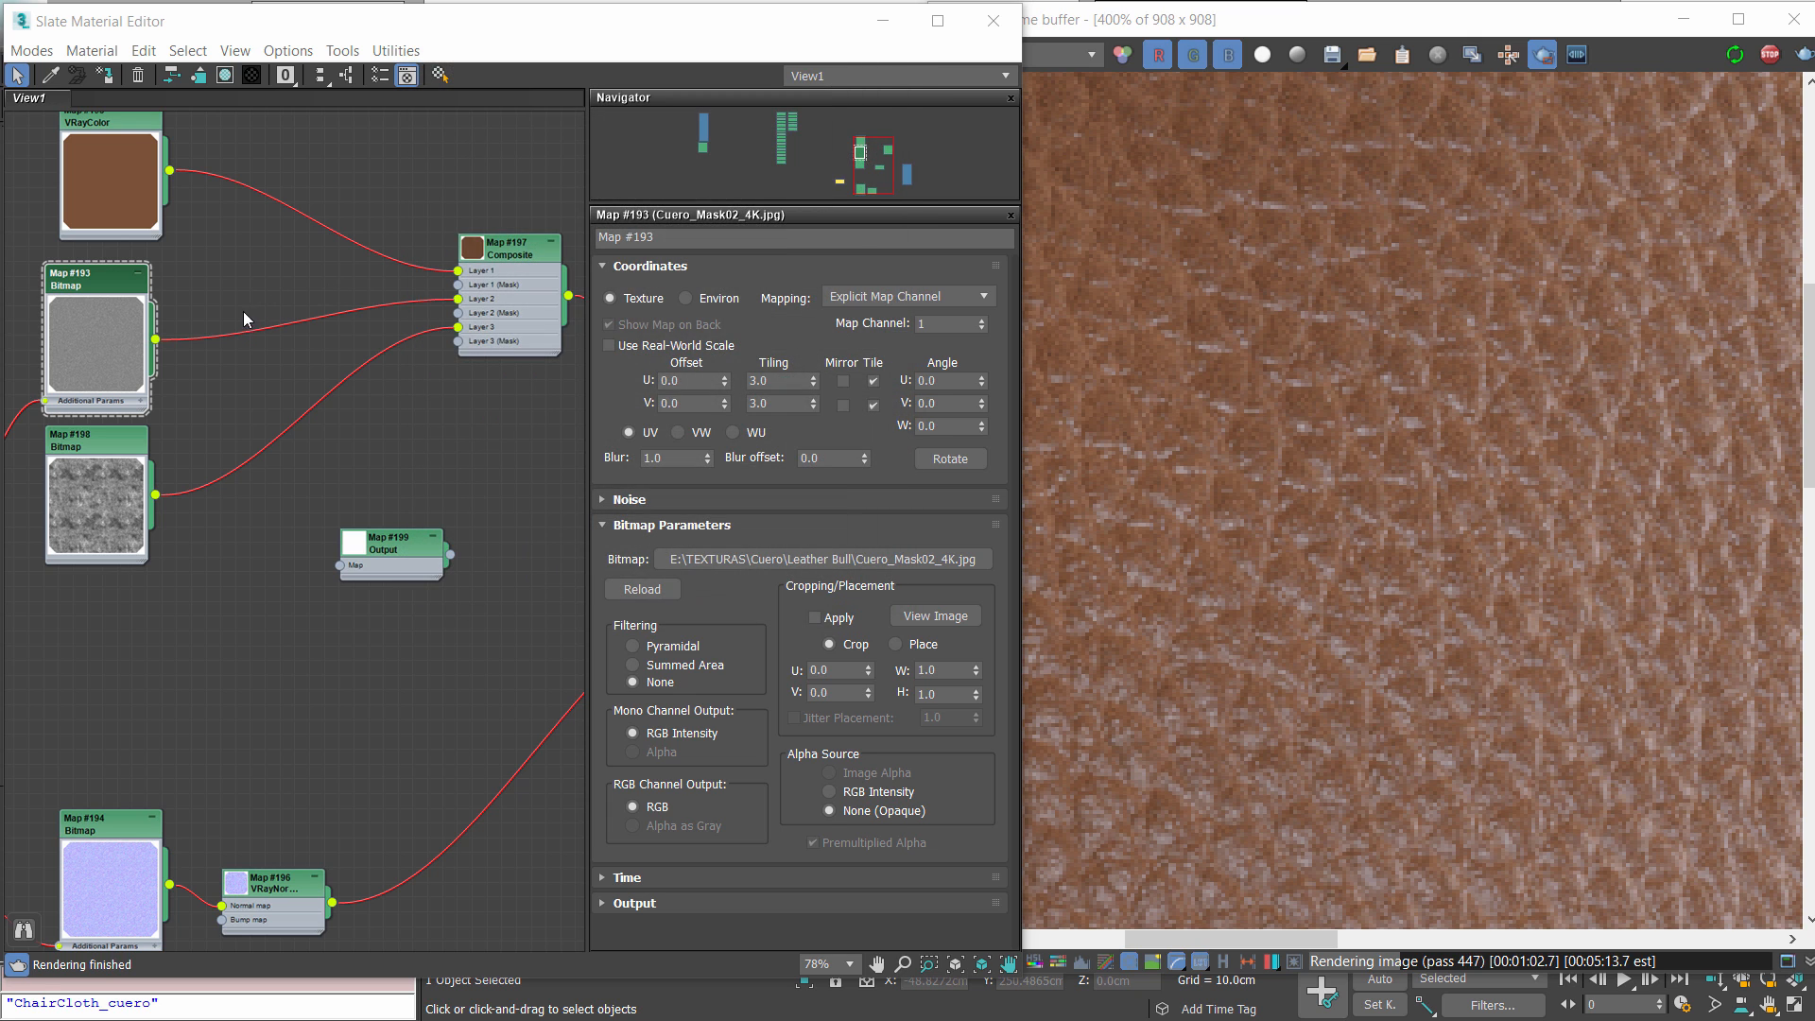
Connect the Map #193 mask bitmap to the Output map and enable the Output's color map
drag(156, 339, 339, 566)
double_click(384, 545)
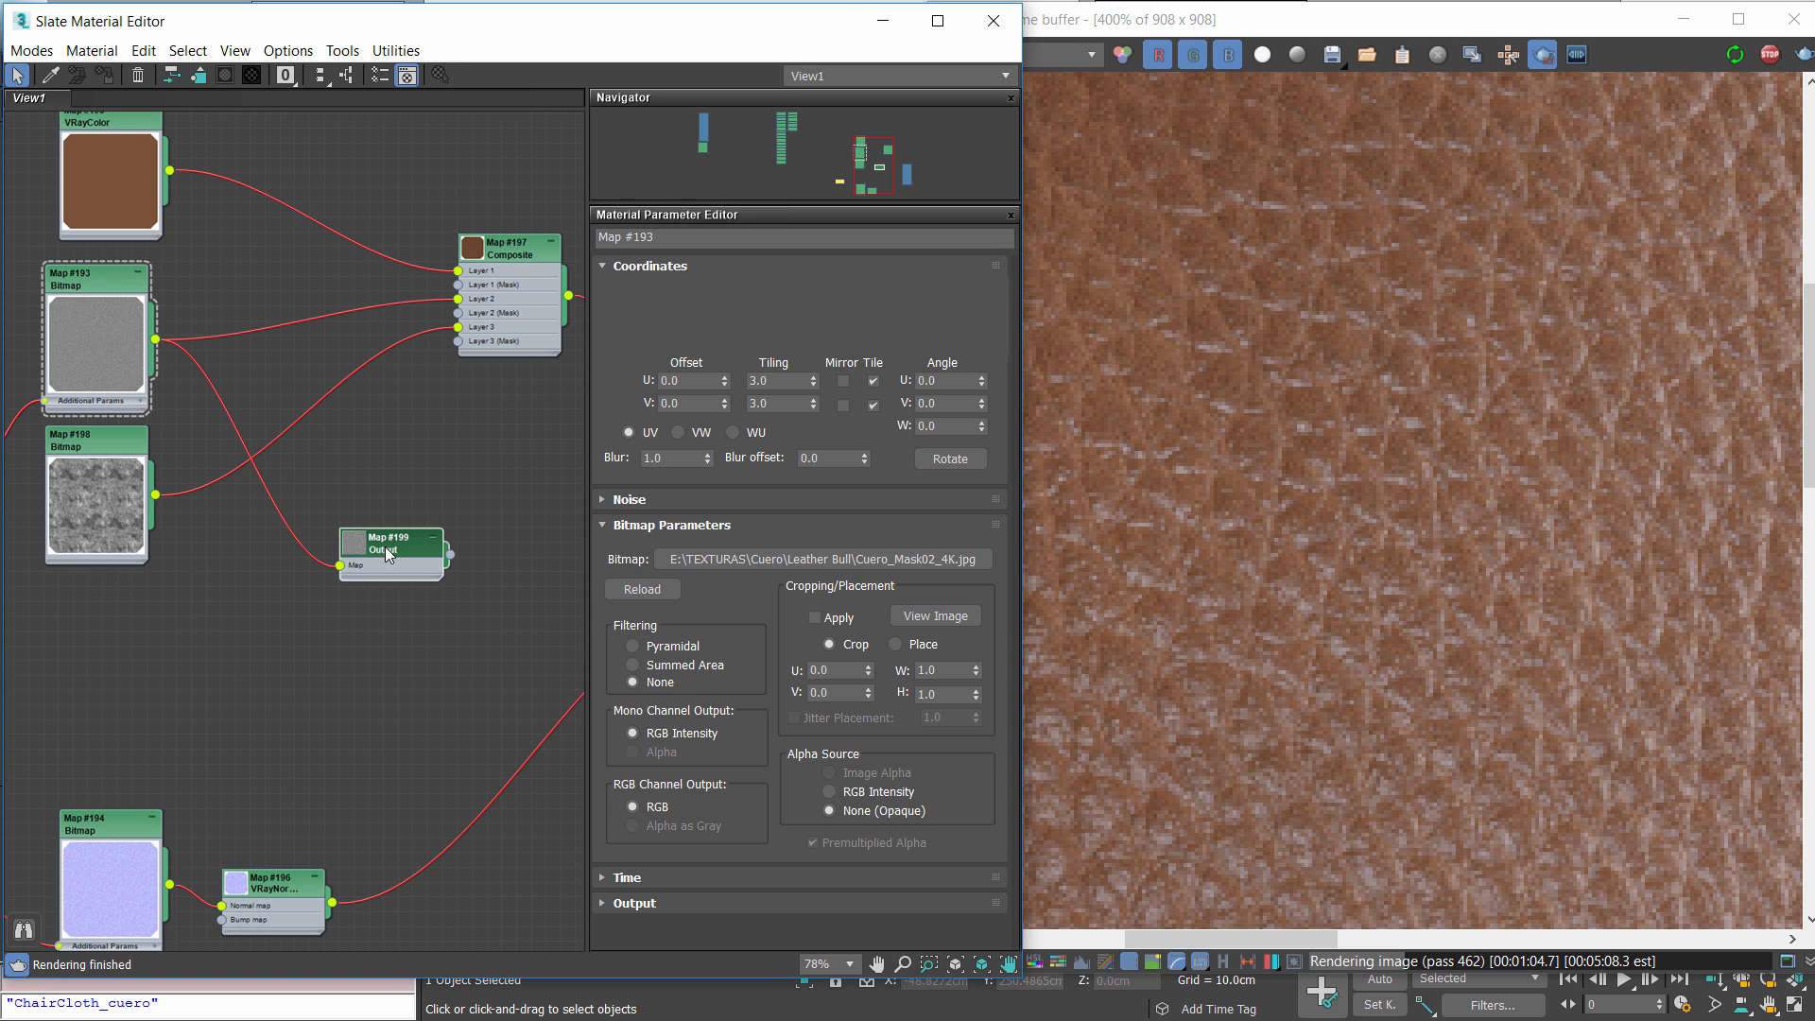
click(607, 487)
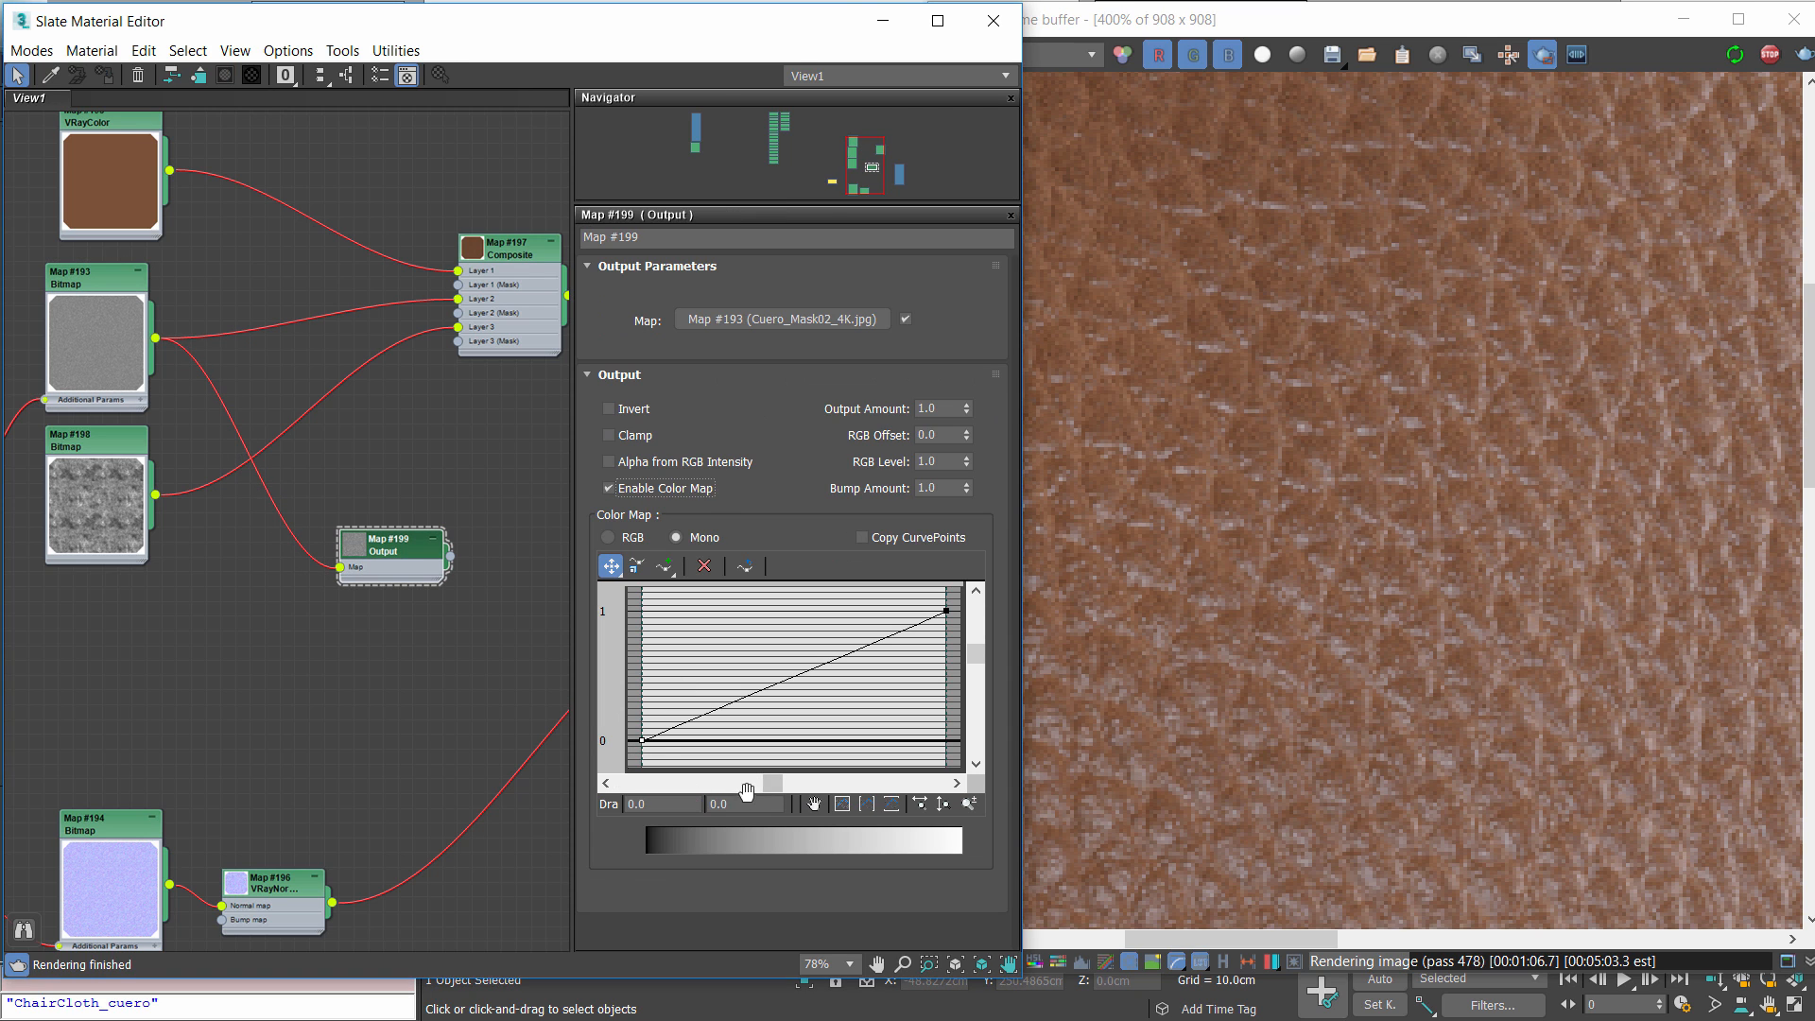
Reverse the Output's color curve by setting its start point to 1 and end point to 0, and enlarge the node preview
text(1)
key(Return)
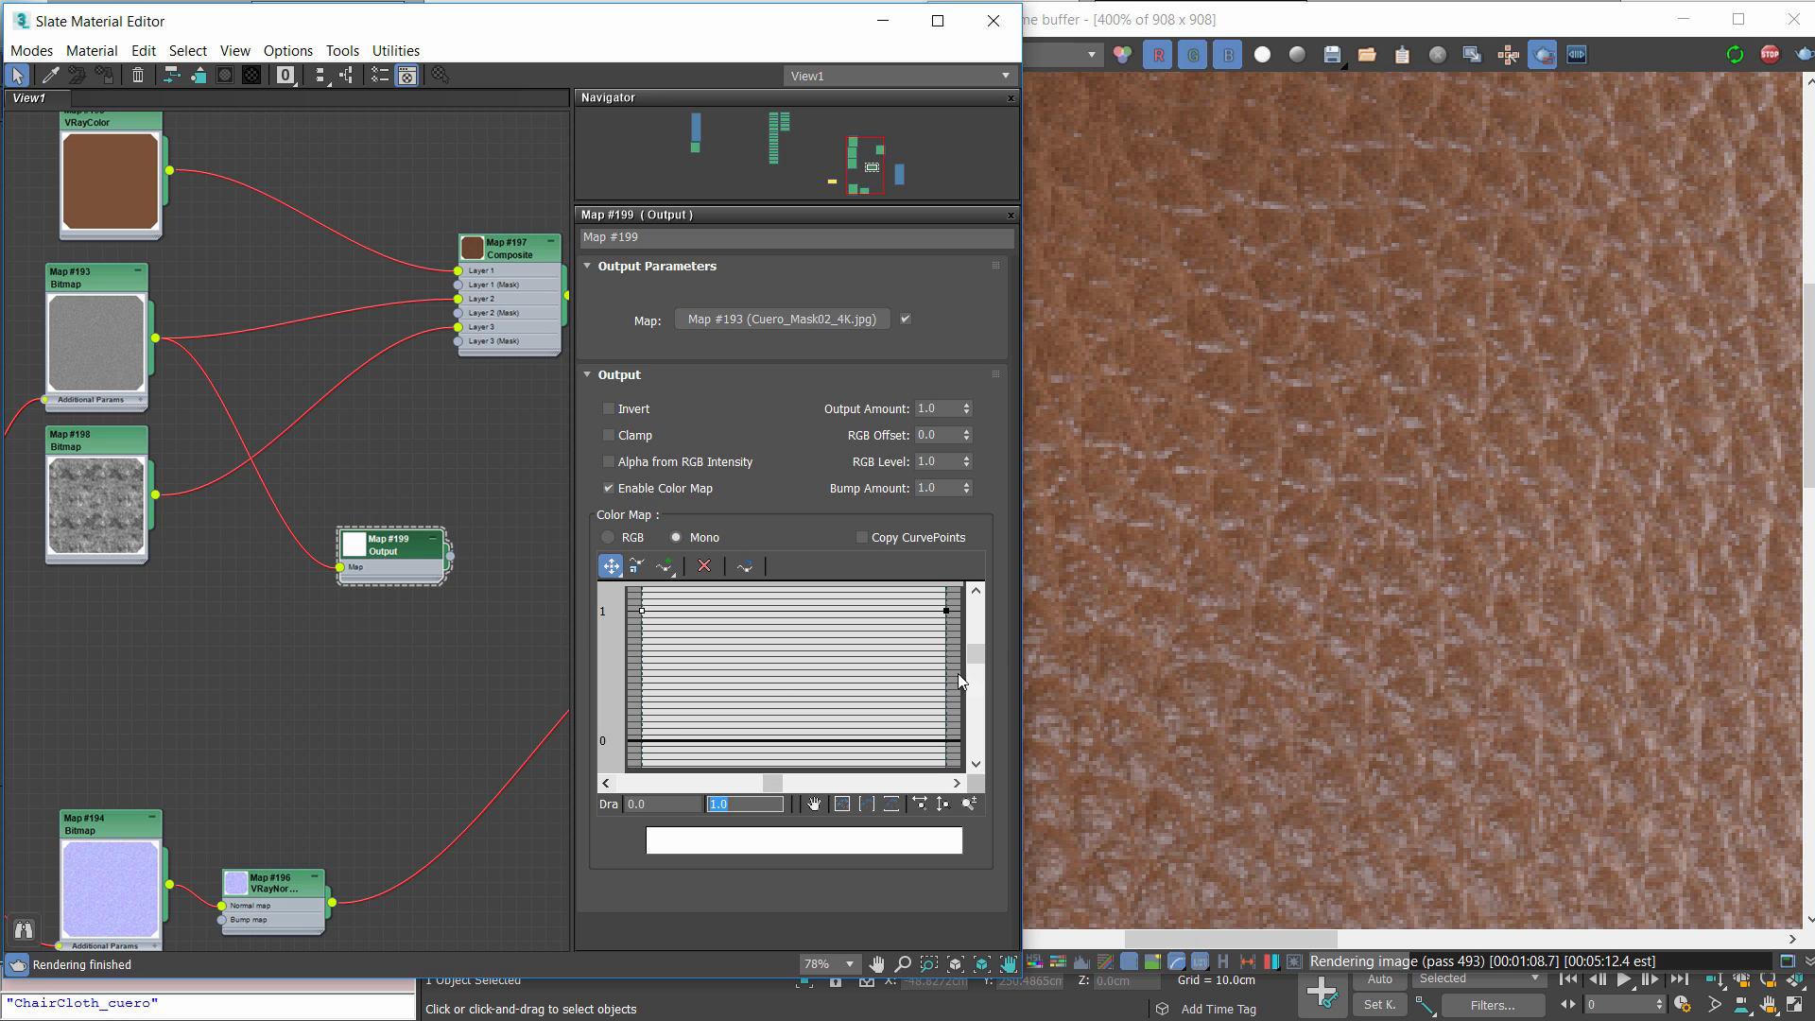
text(0)
key(Return)
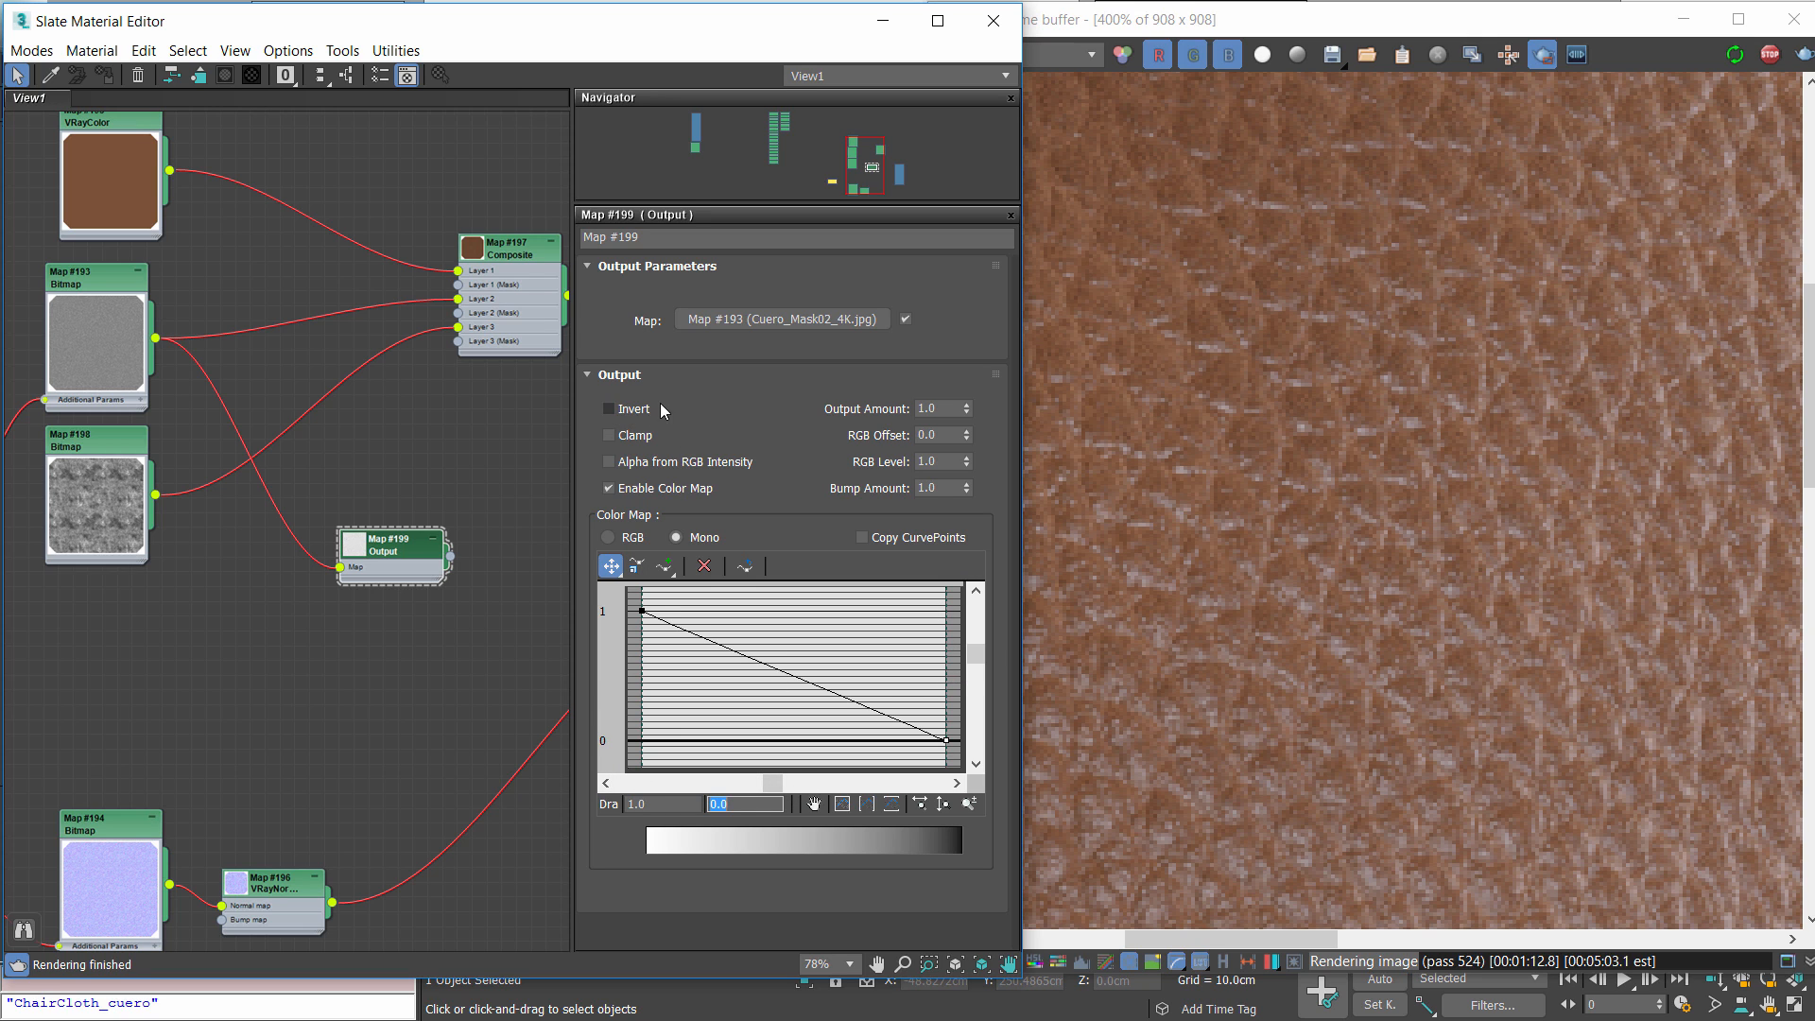
double_click(350, 552)
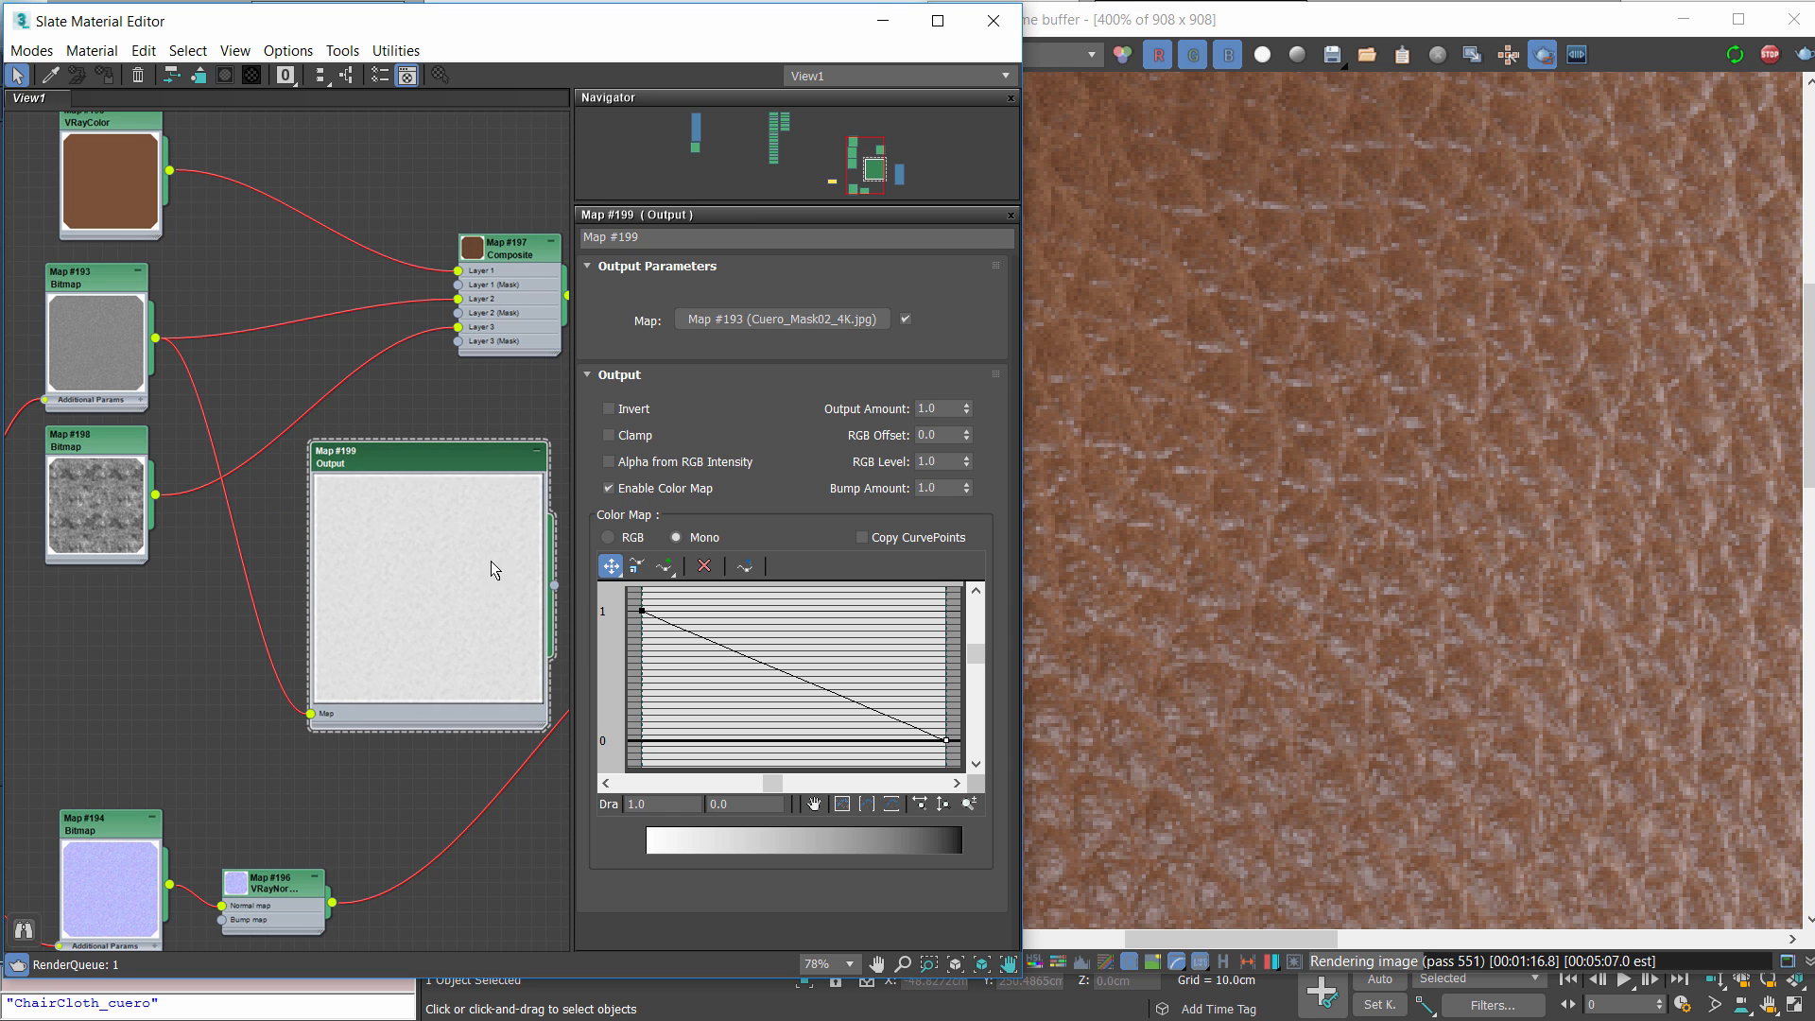
Connect the Map #199 Output to the material's reflection glossiness input and set a render region on the middle of the cushion
scroll(457, 576, up, 5)
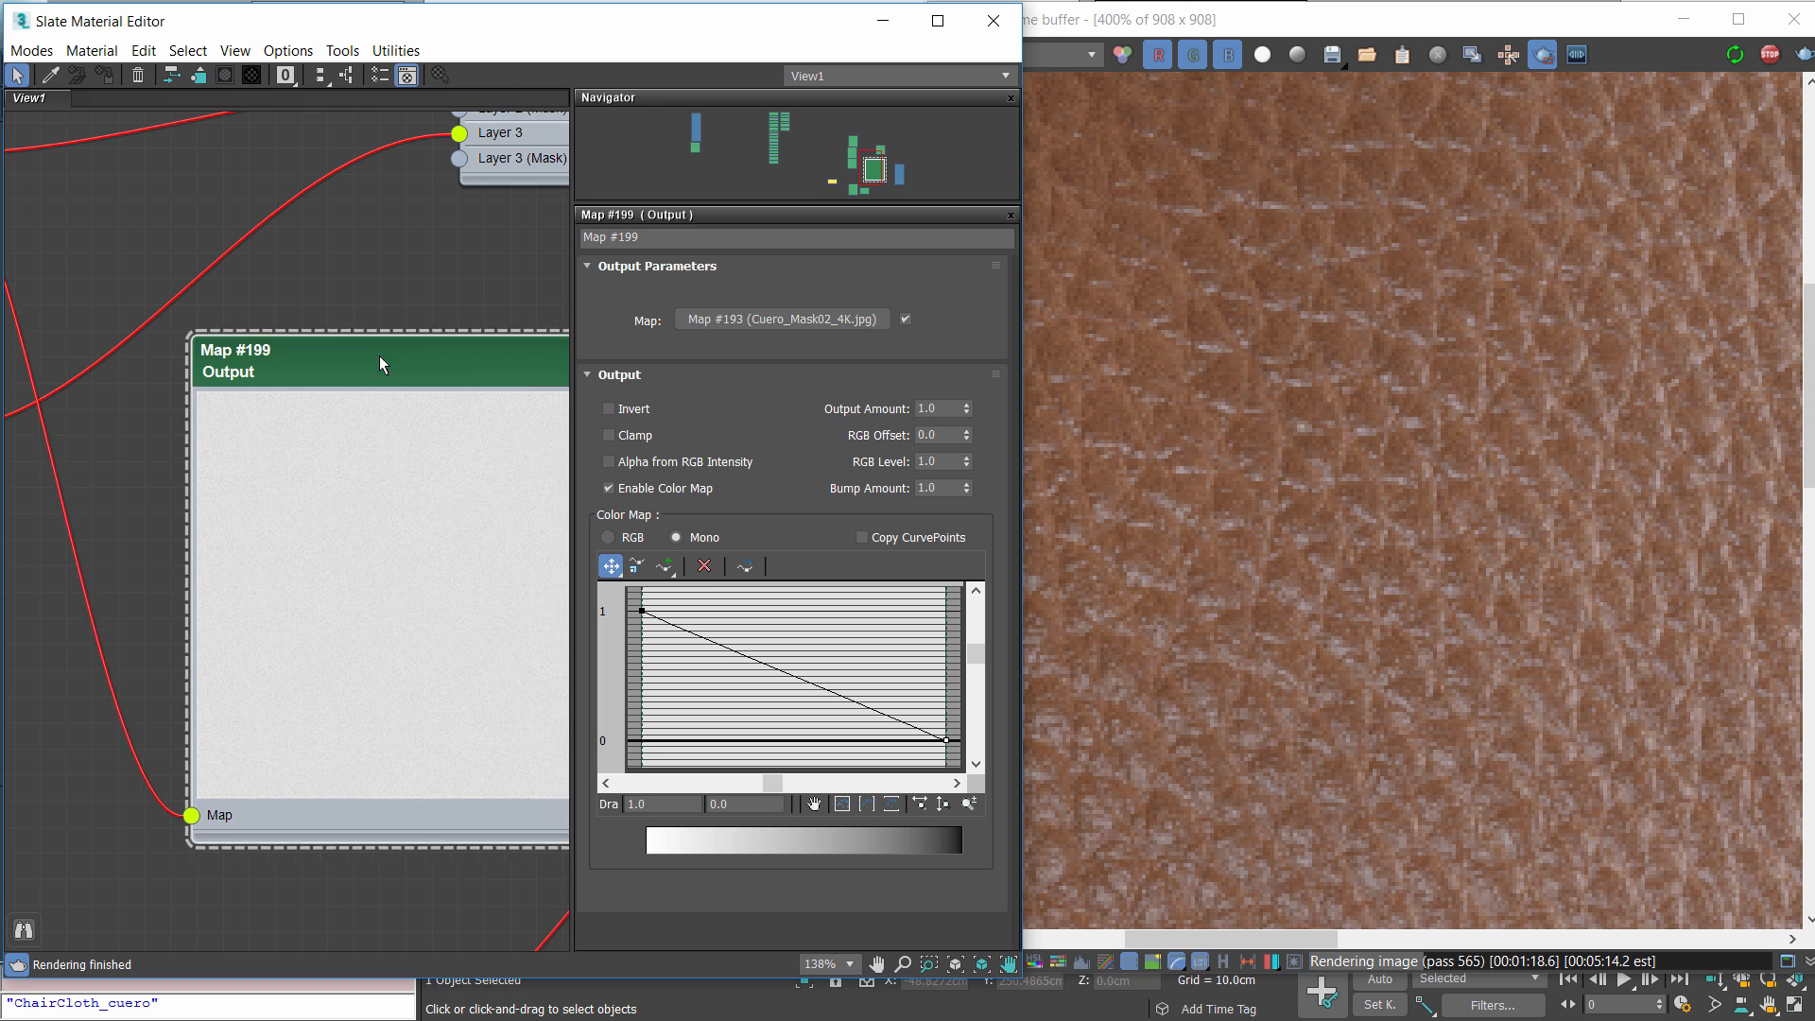
drag(380, 363, 308, 365)
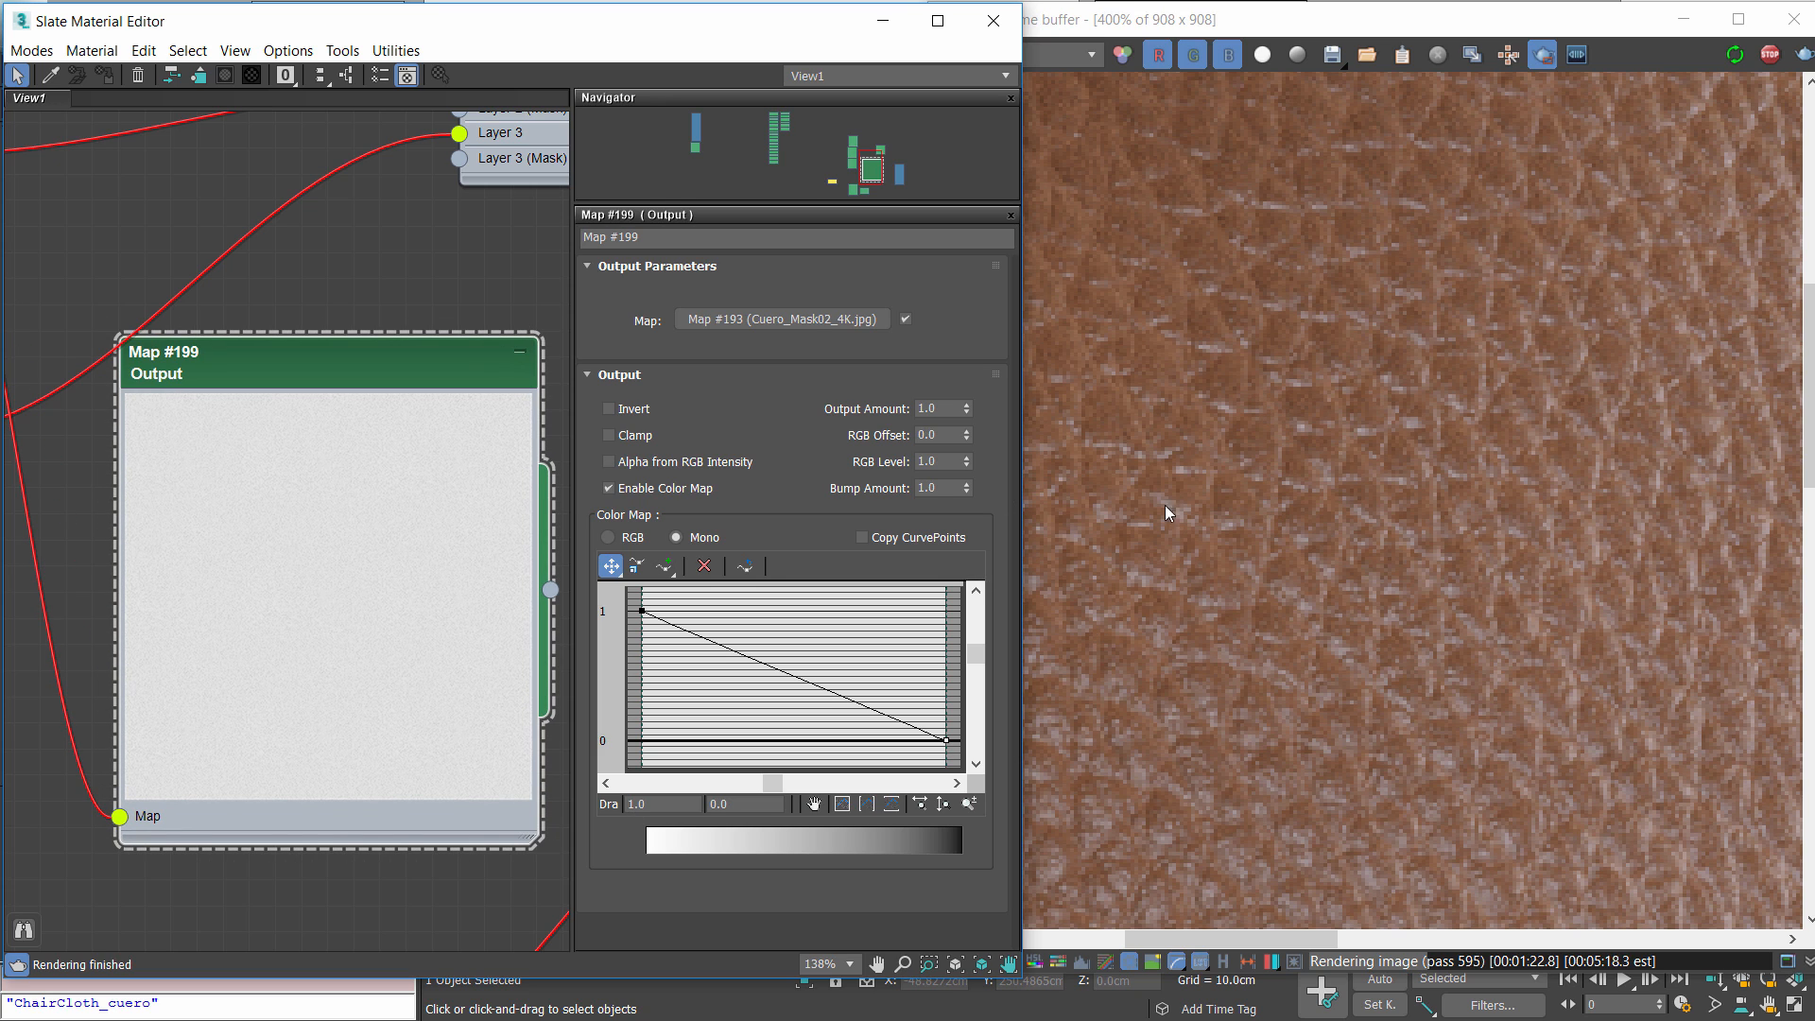
scroll(332, 612, down, 5)
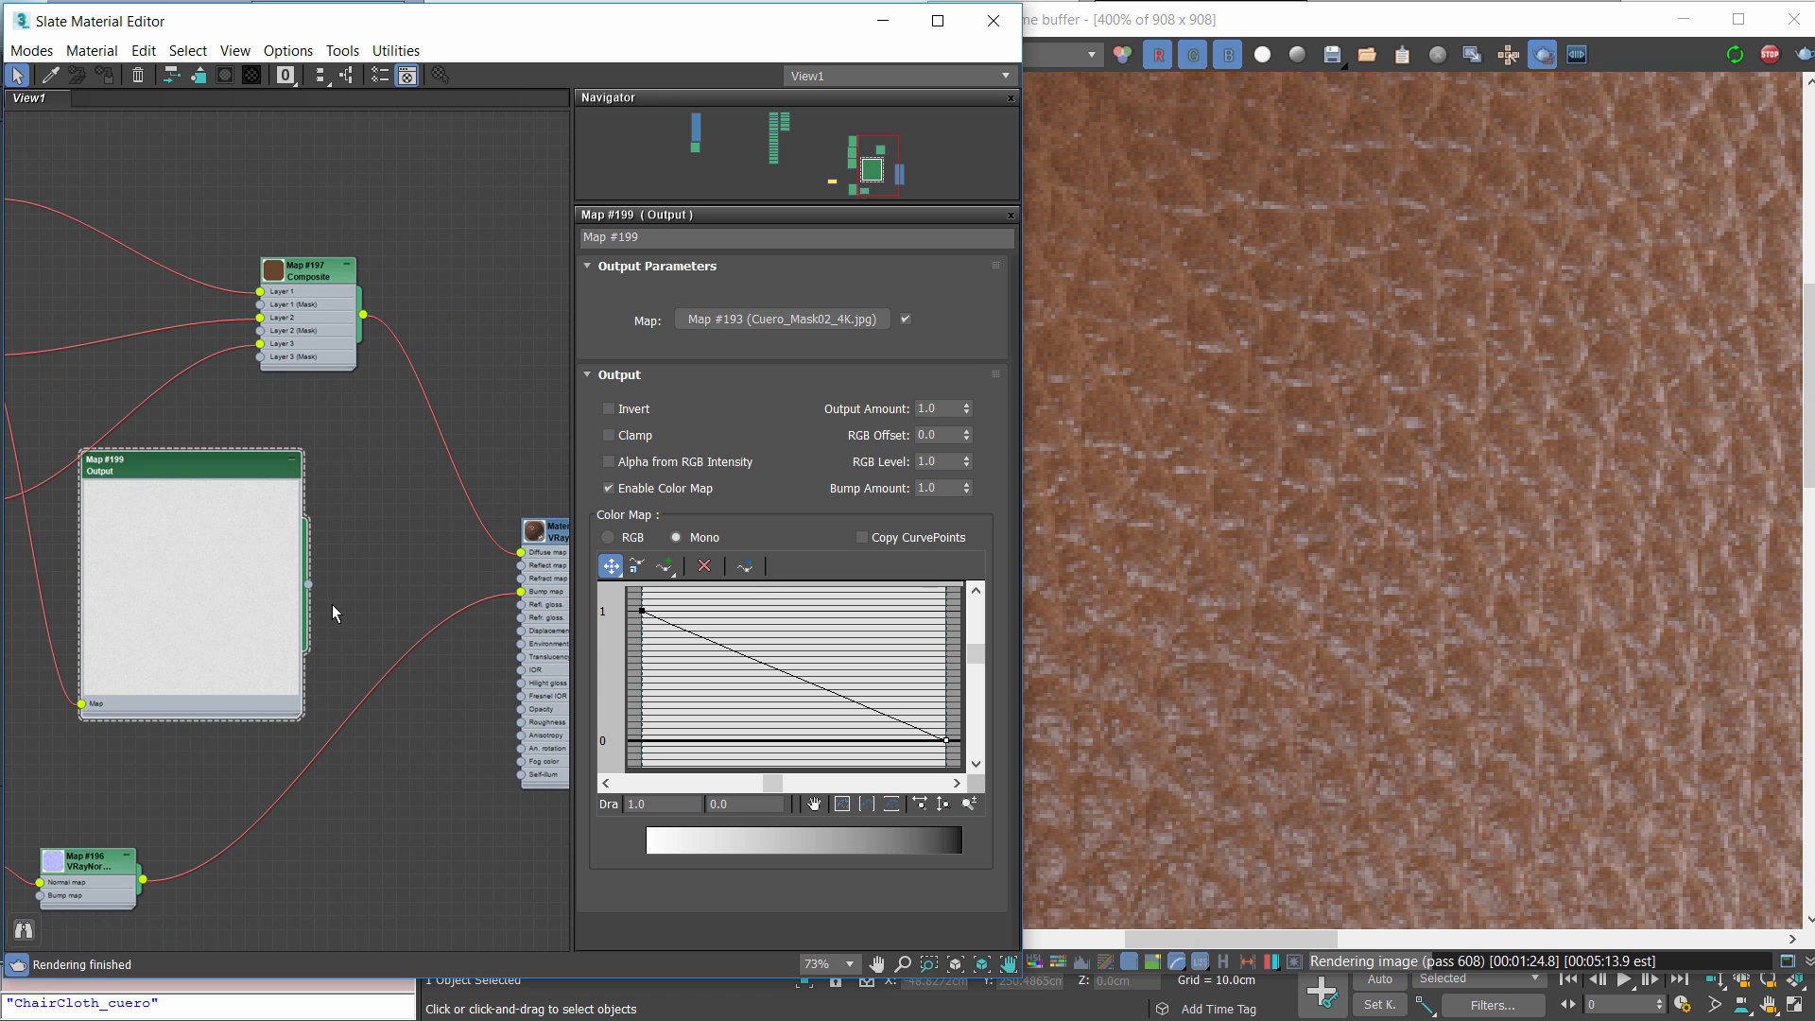
drag(309, 591, 531, 614)
scroll(510, 595, up, 3)
scroll(1467, 386, down, 1)
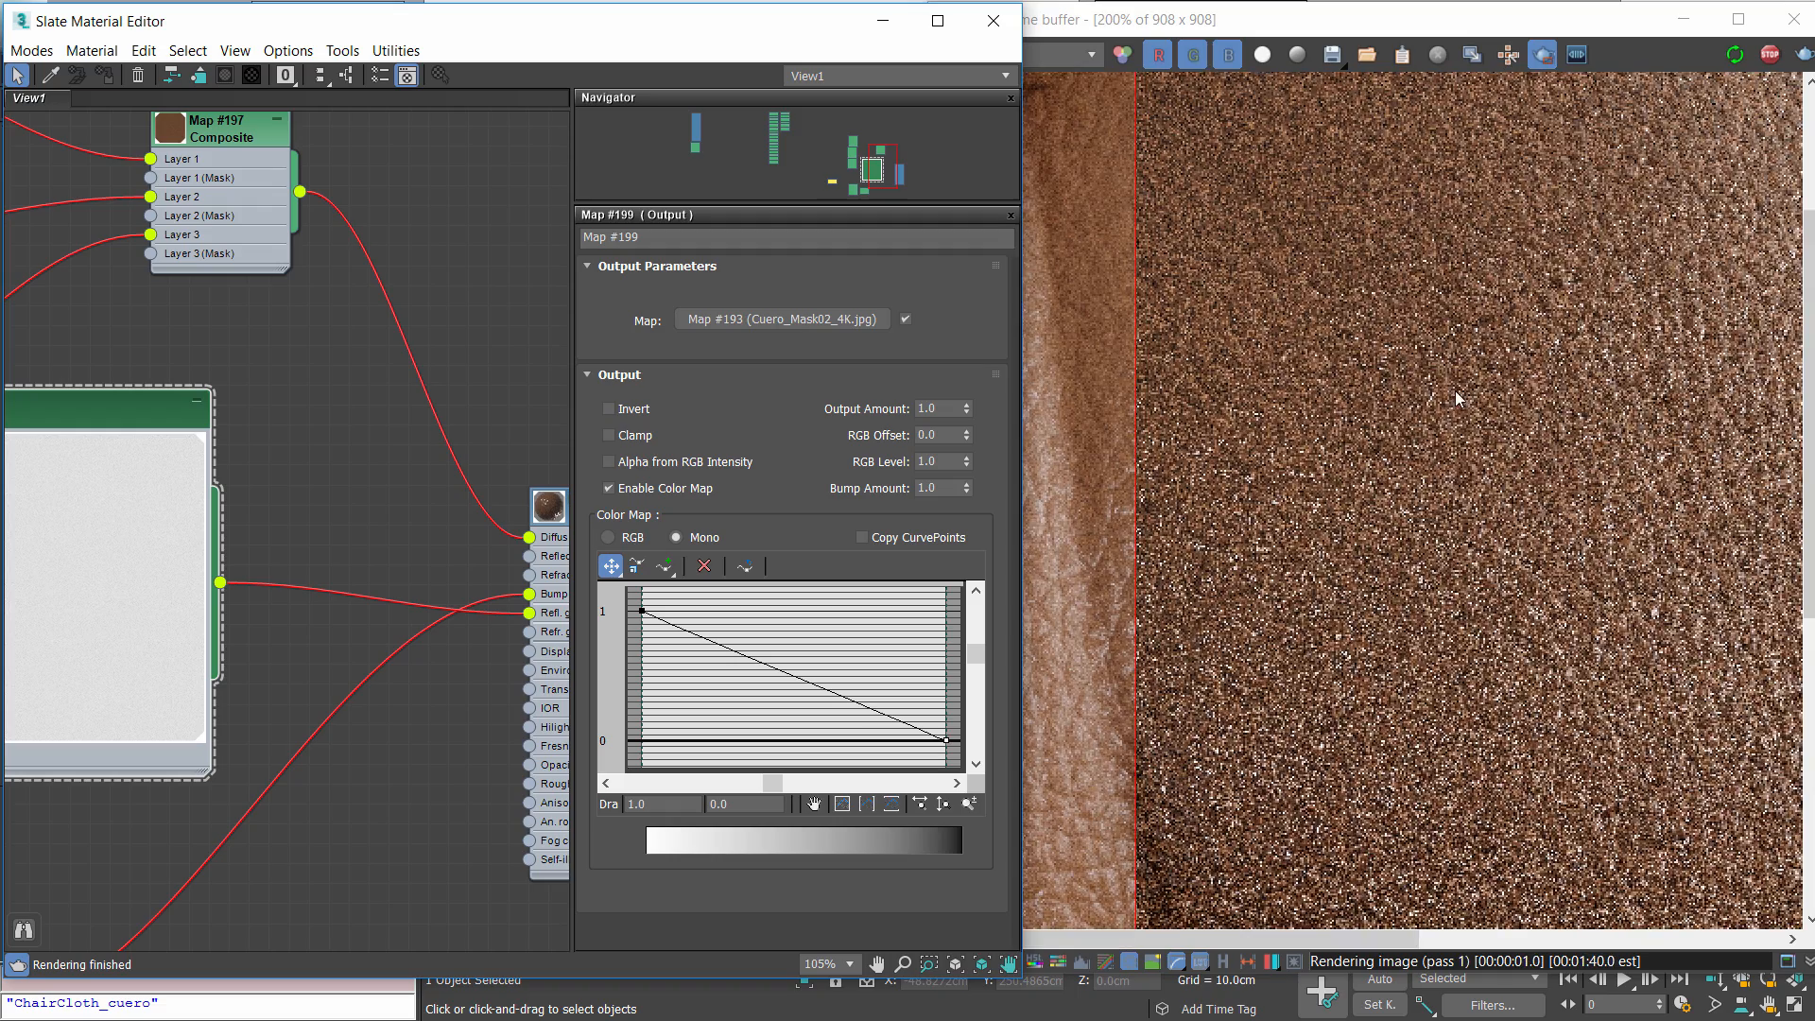
middle_drag(1418, 415, 1305, 510)
drag(1151, 342, 1539, 743)
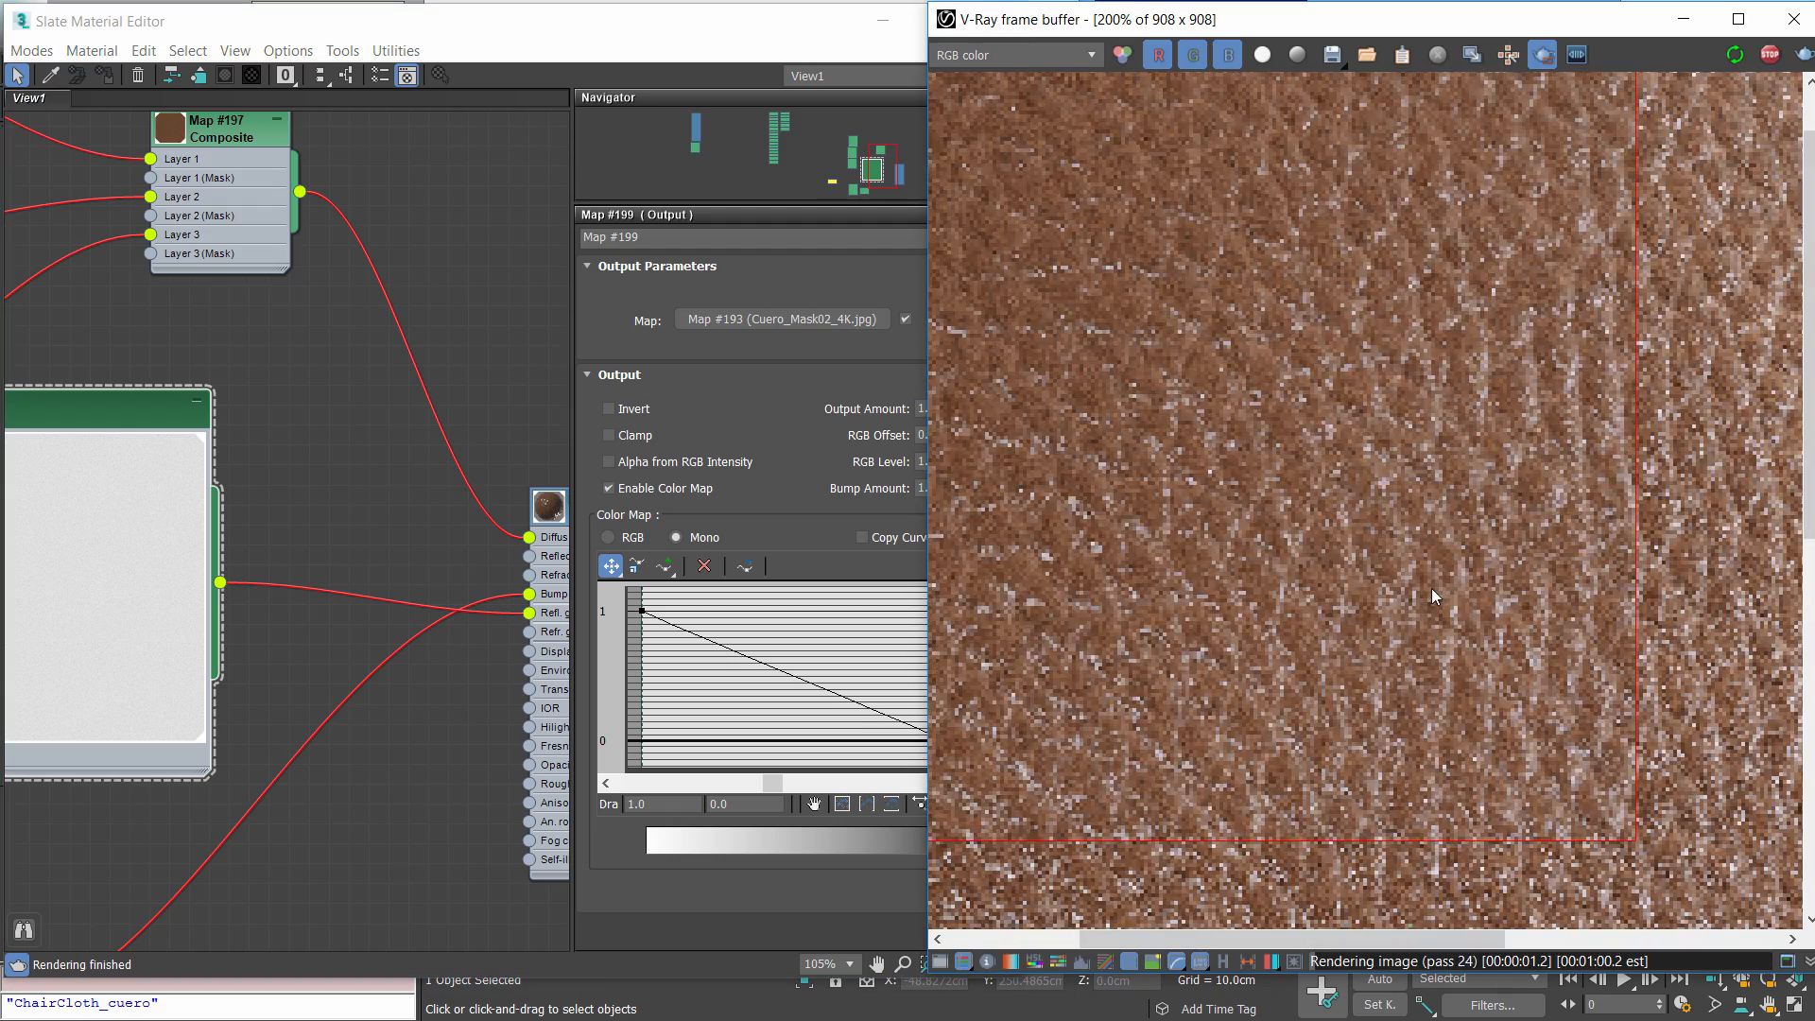
Set the Output color curve's start point to 0.7 and its end point to 0.2
middle_drag(230, 559, 285, 531)
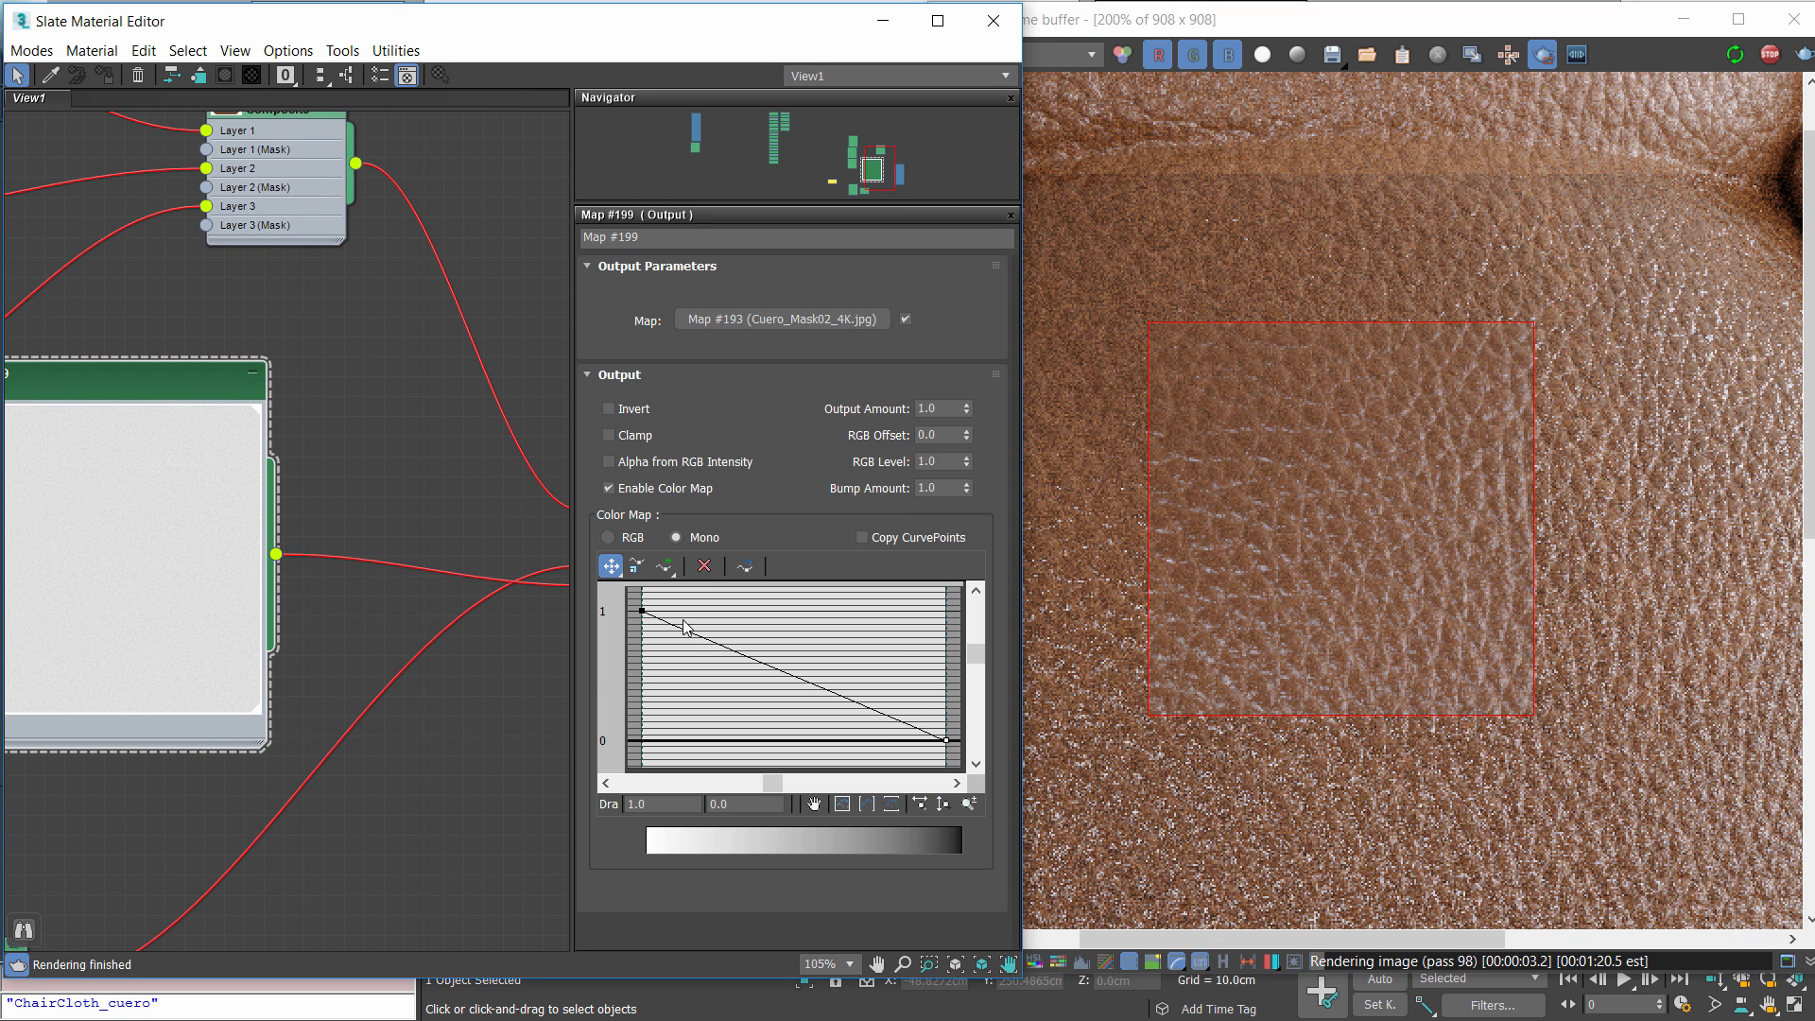
click(745, 804)
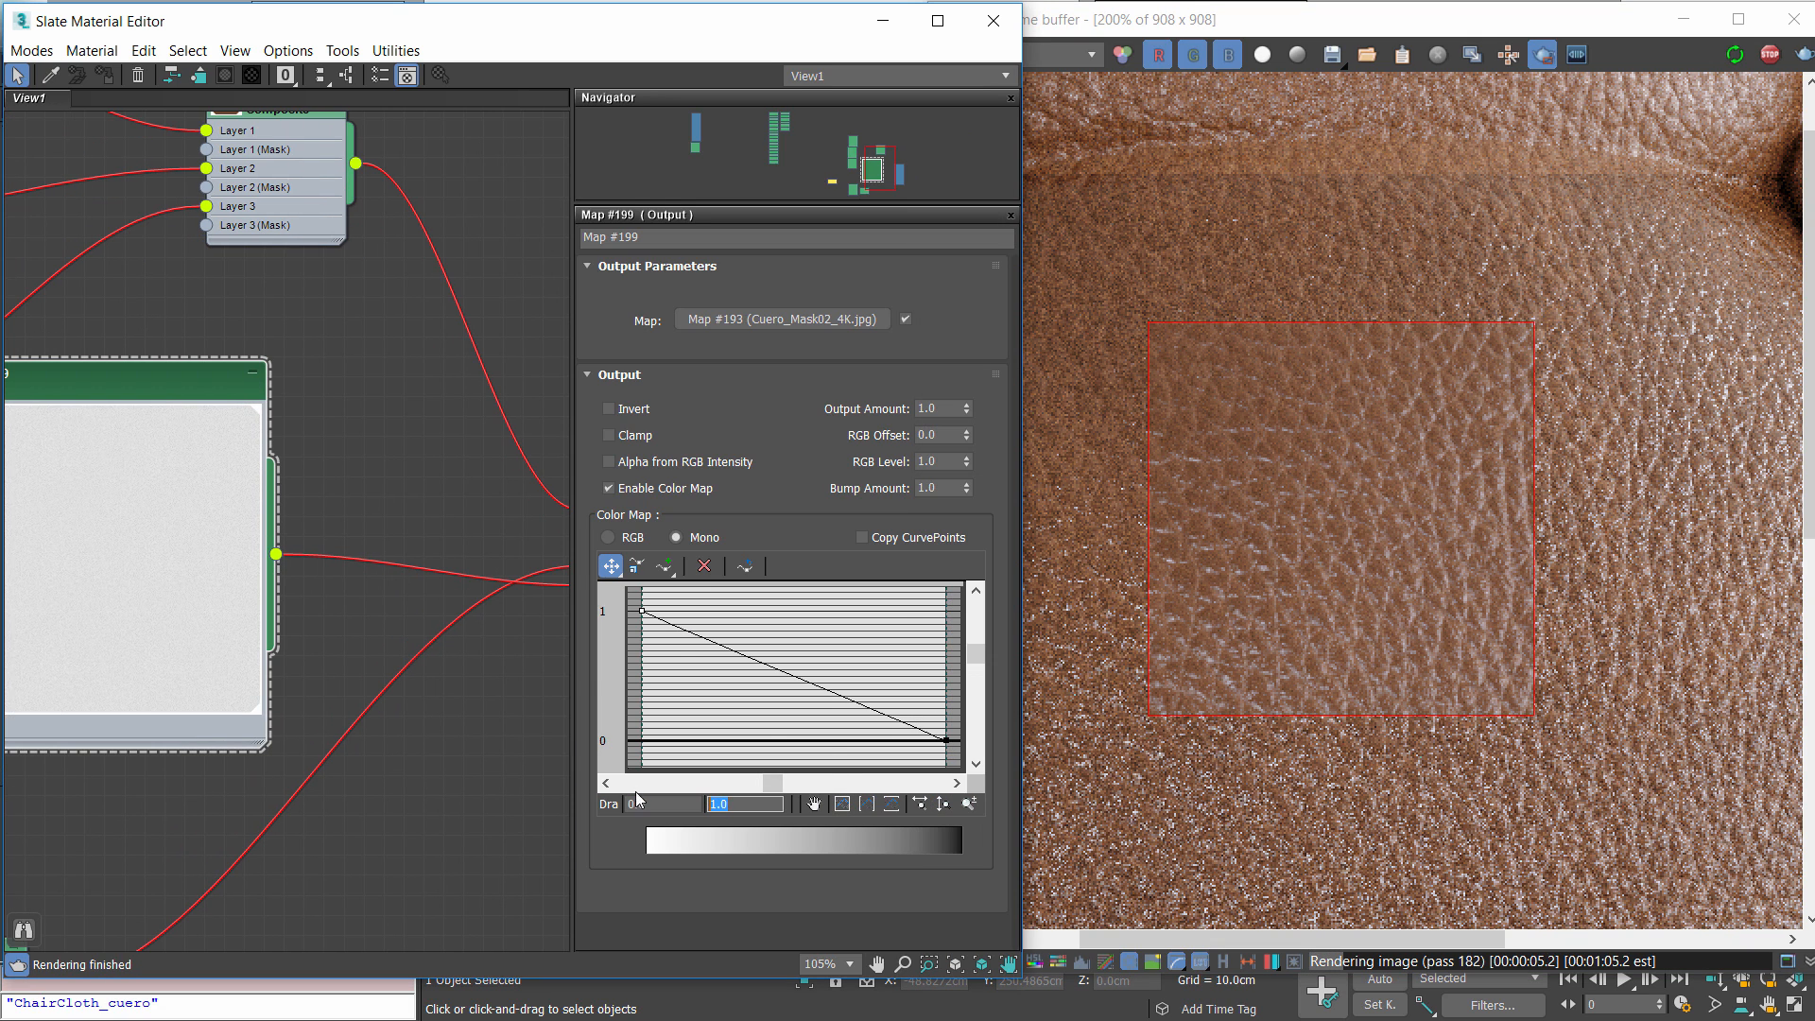
text(0.7)
key(Return)
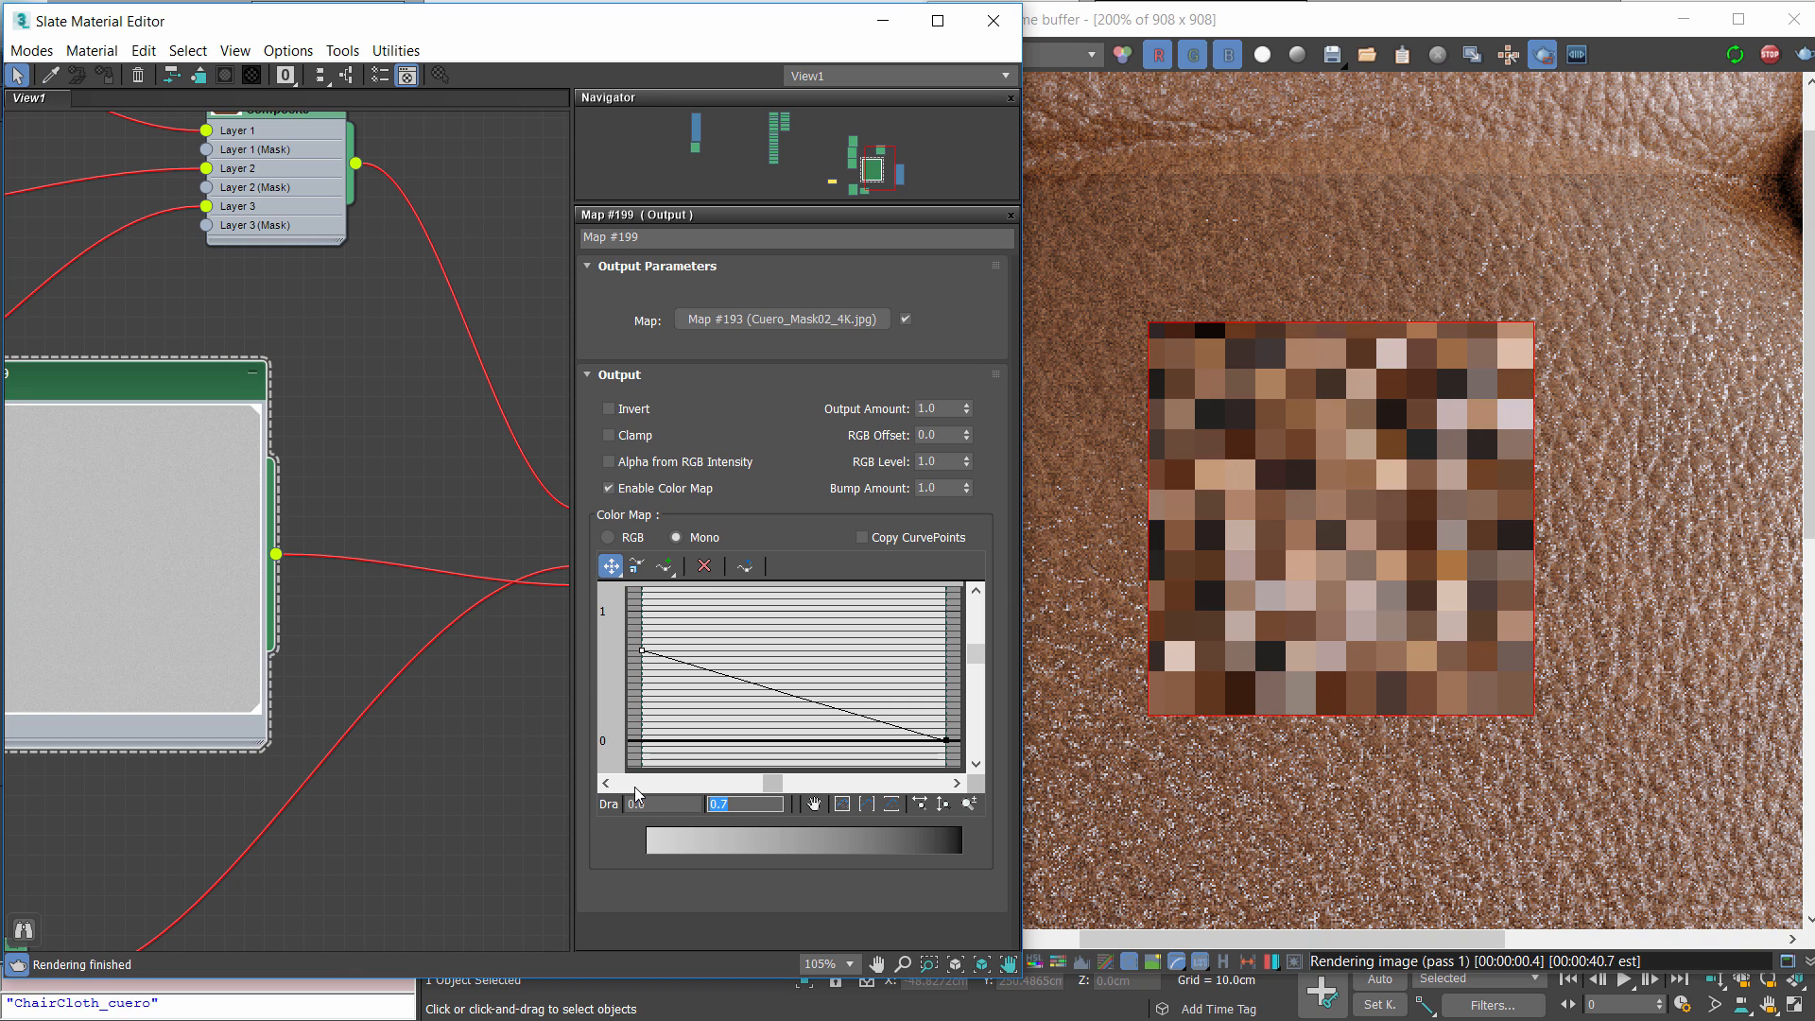
drag(917, 691, 957, 756)
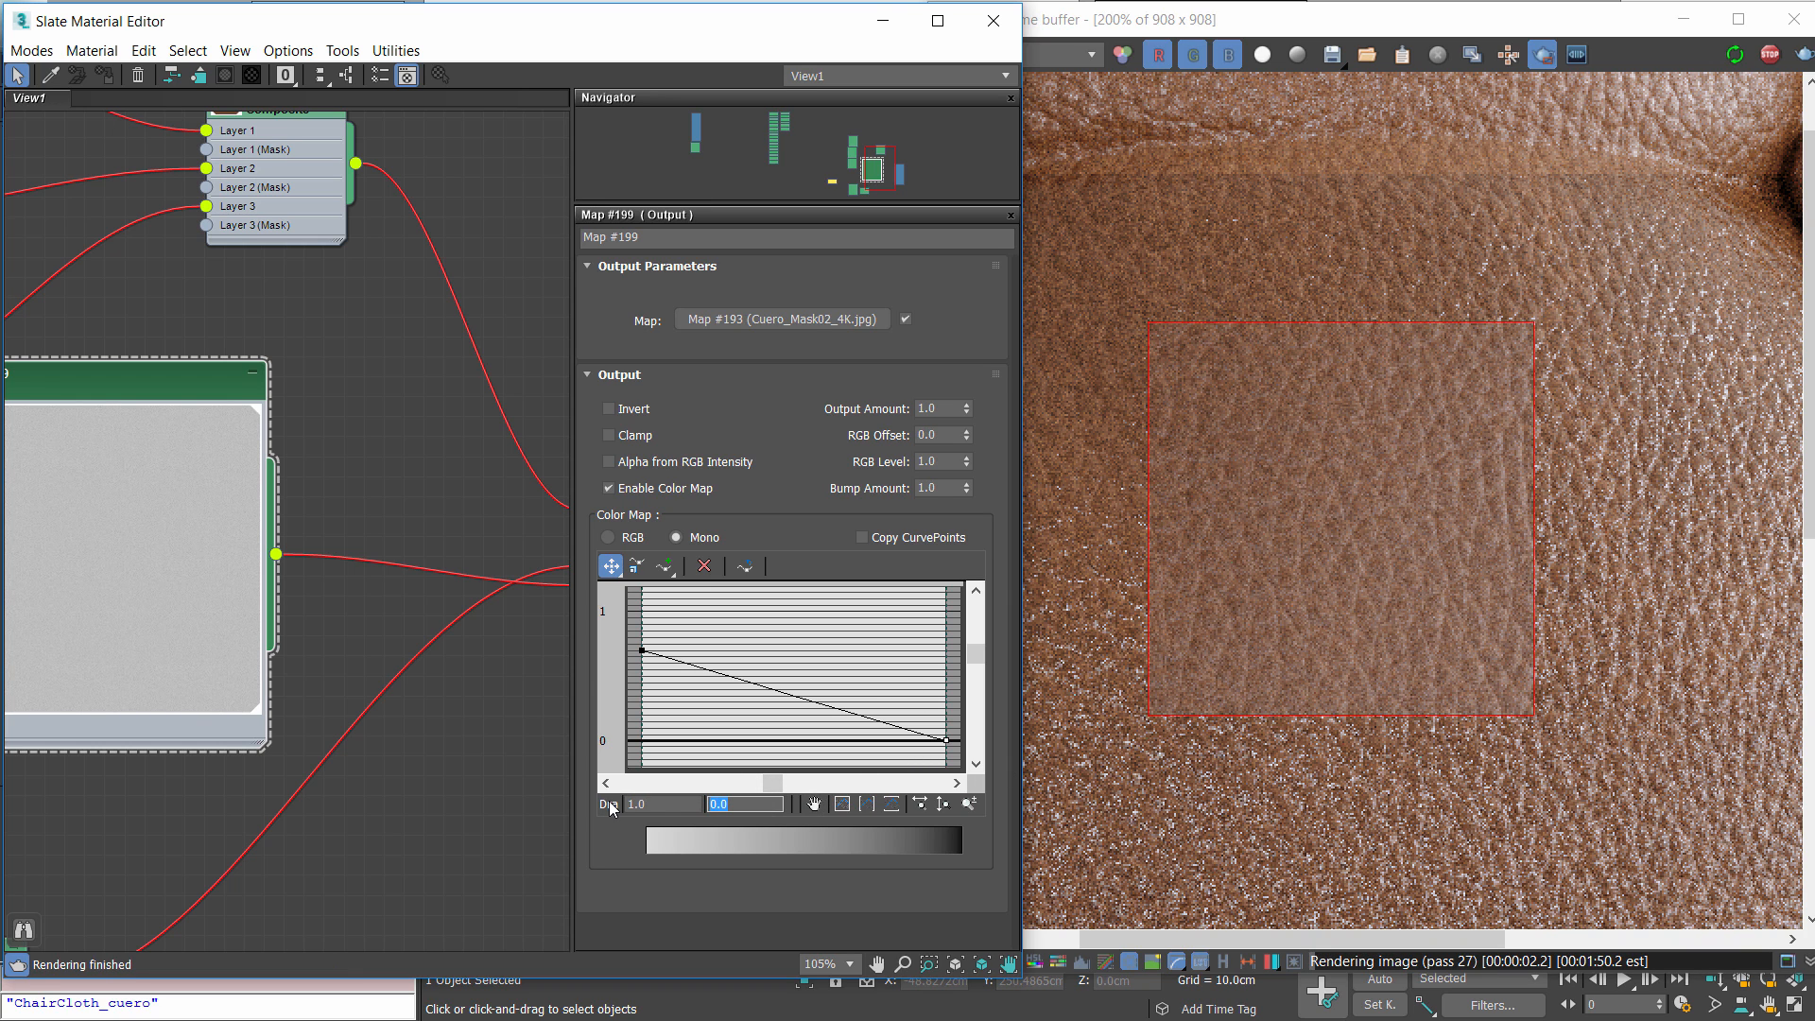
text(0.2)
key(Return)
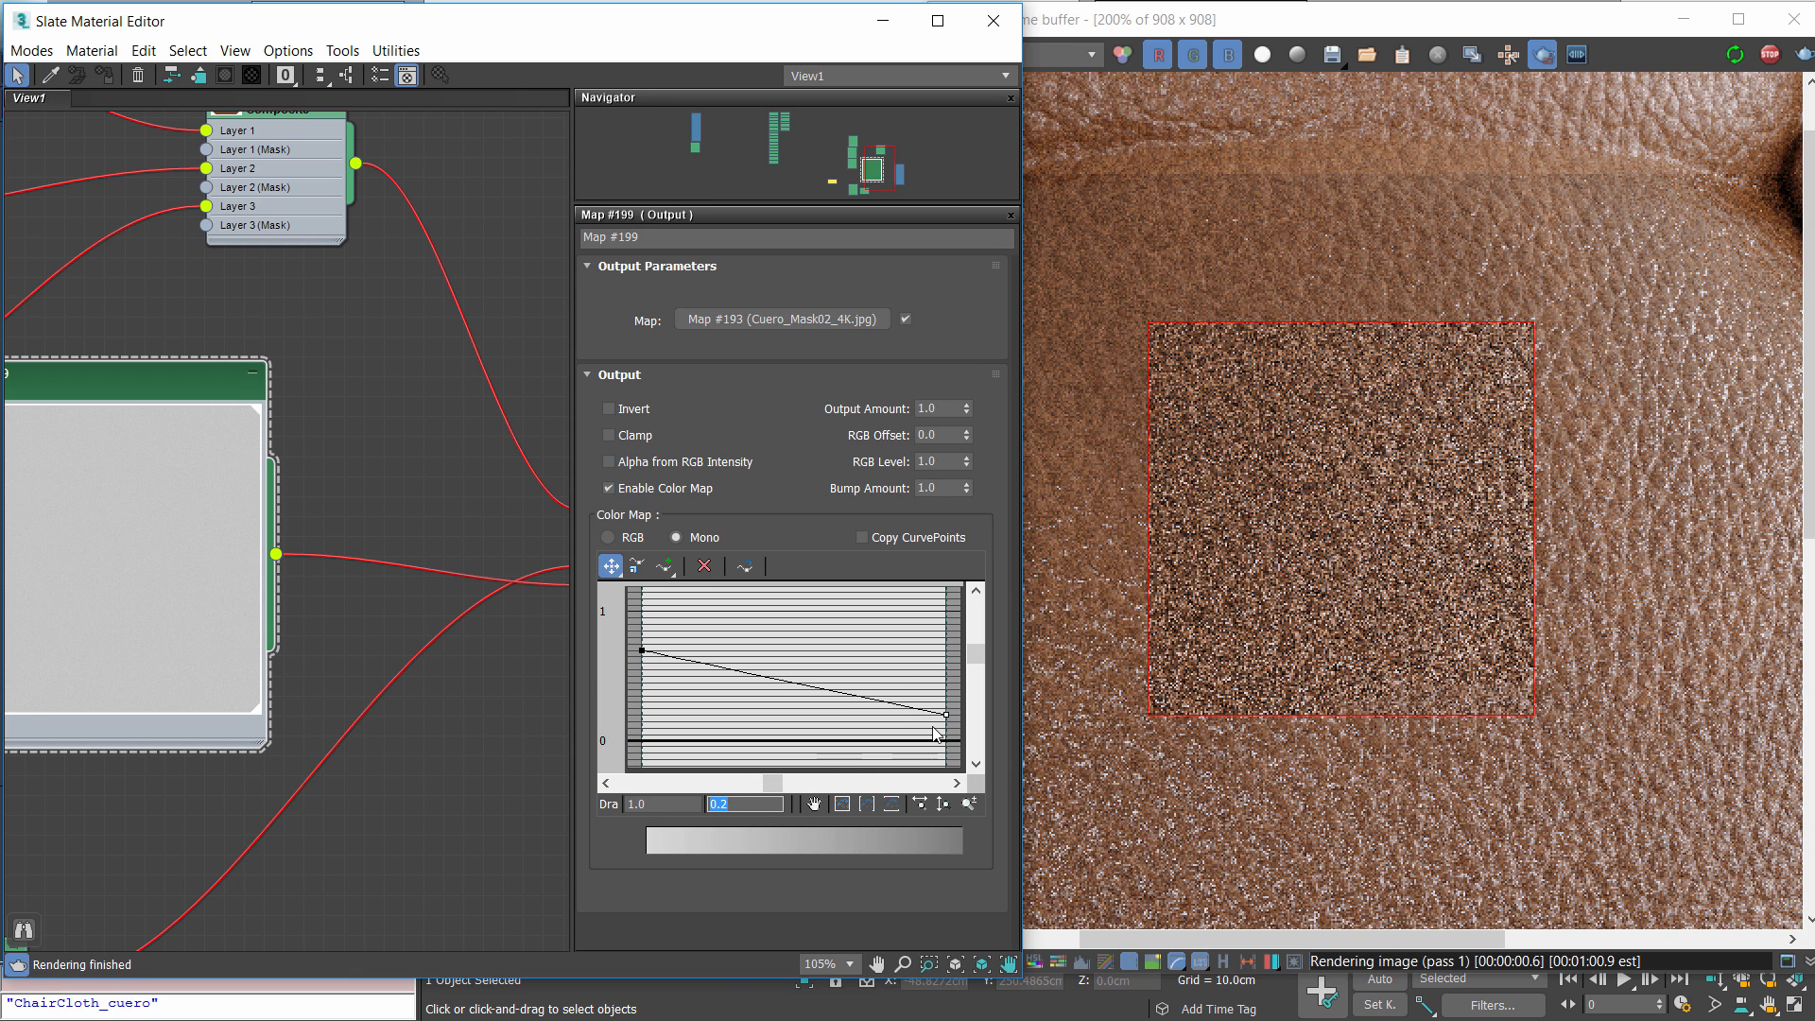
Redraw the render region over the cushion's right edge and examine the leather highlight up close
click(1610, 497)
scroll(1610, 497, down, 1)
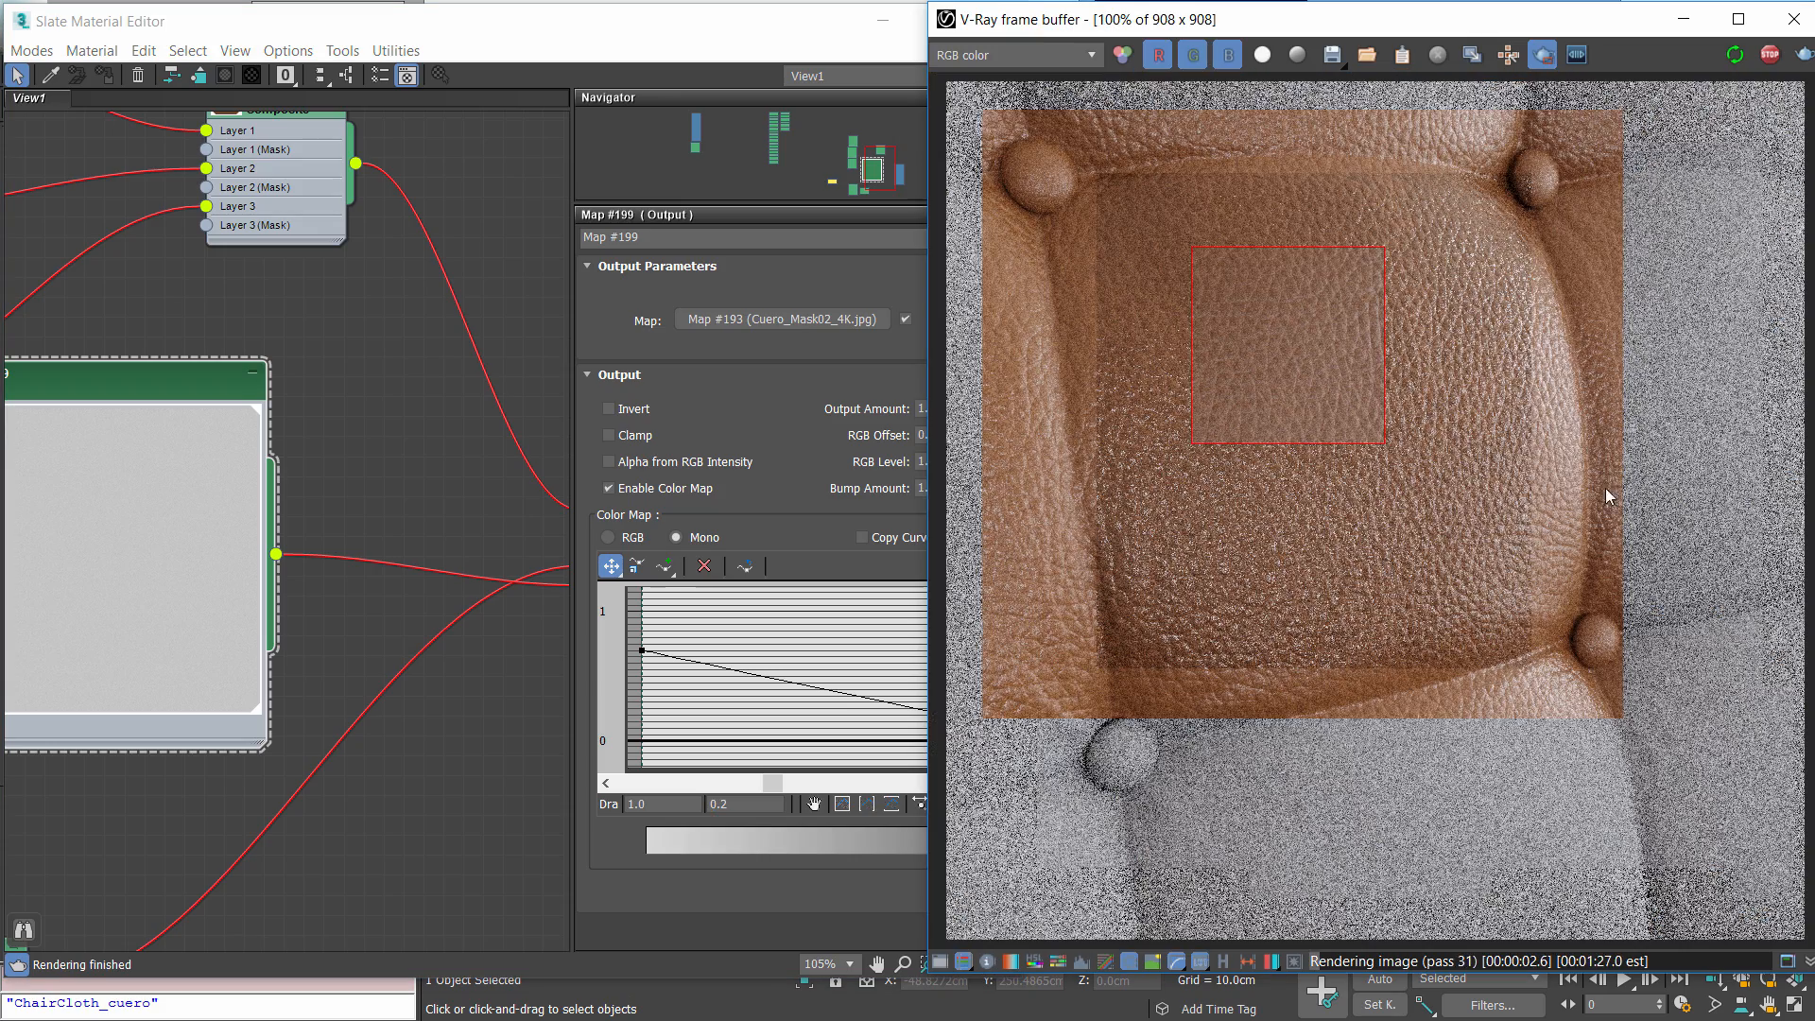
scroll(1445, 647, up, 1)
middle_drag(1608, 495, 1533, 515)
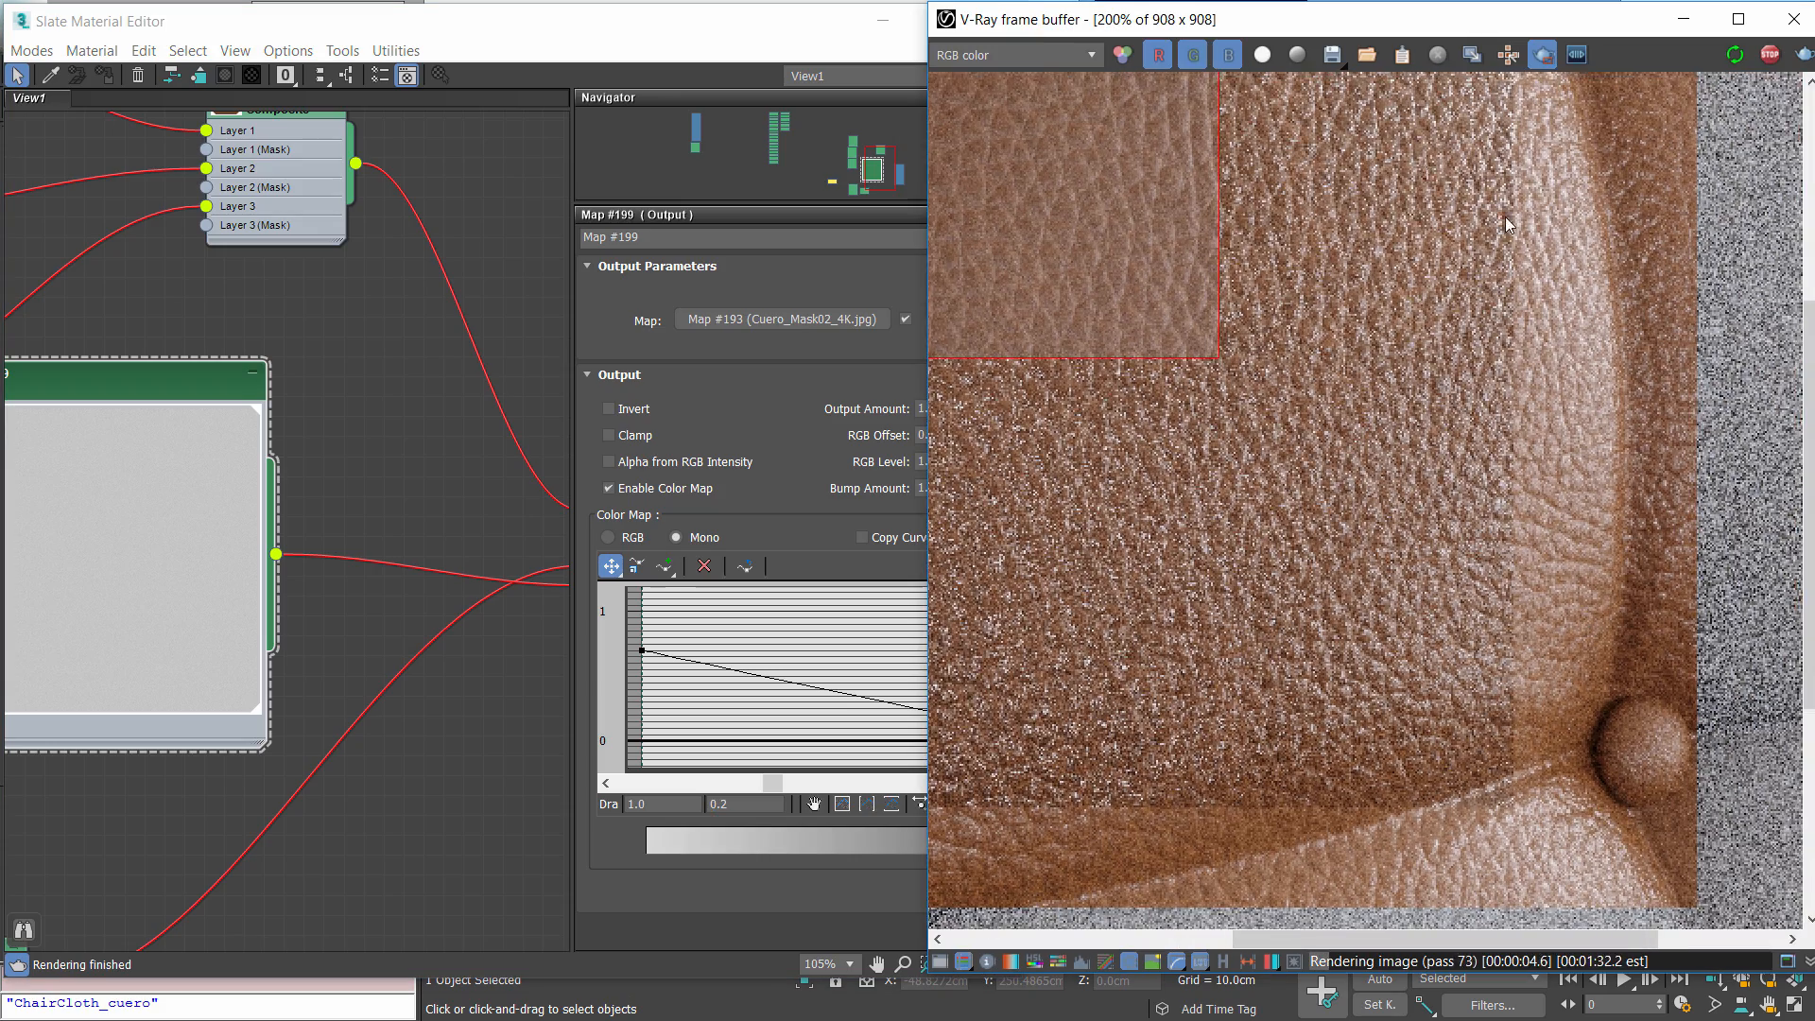
drag(1421, 158, 1684, 477)
scroll(1598, 307, up, 1)
middle_drag(1597, 307, 1546, 458)
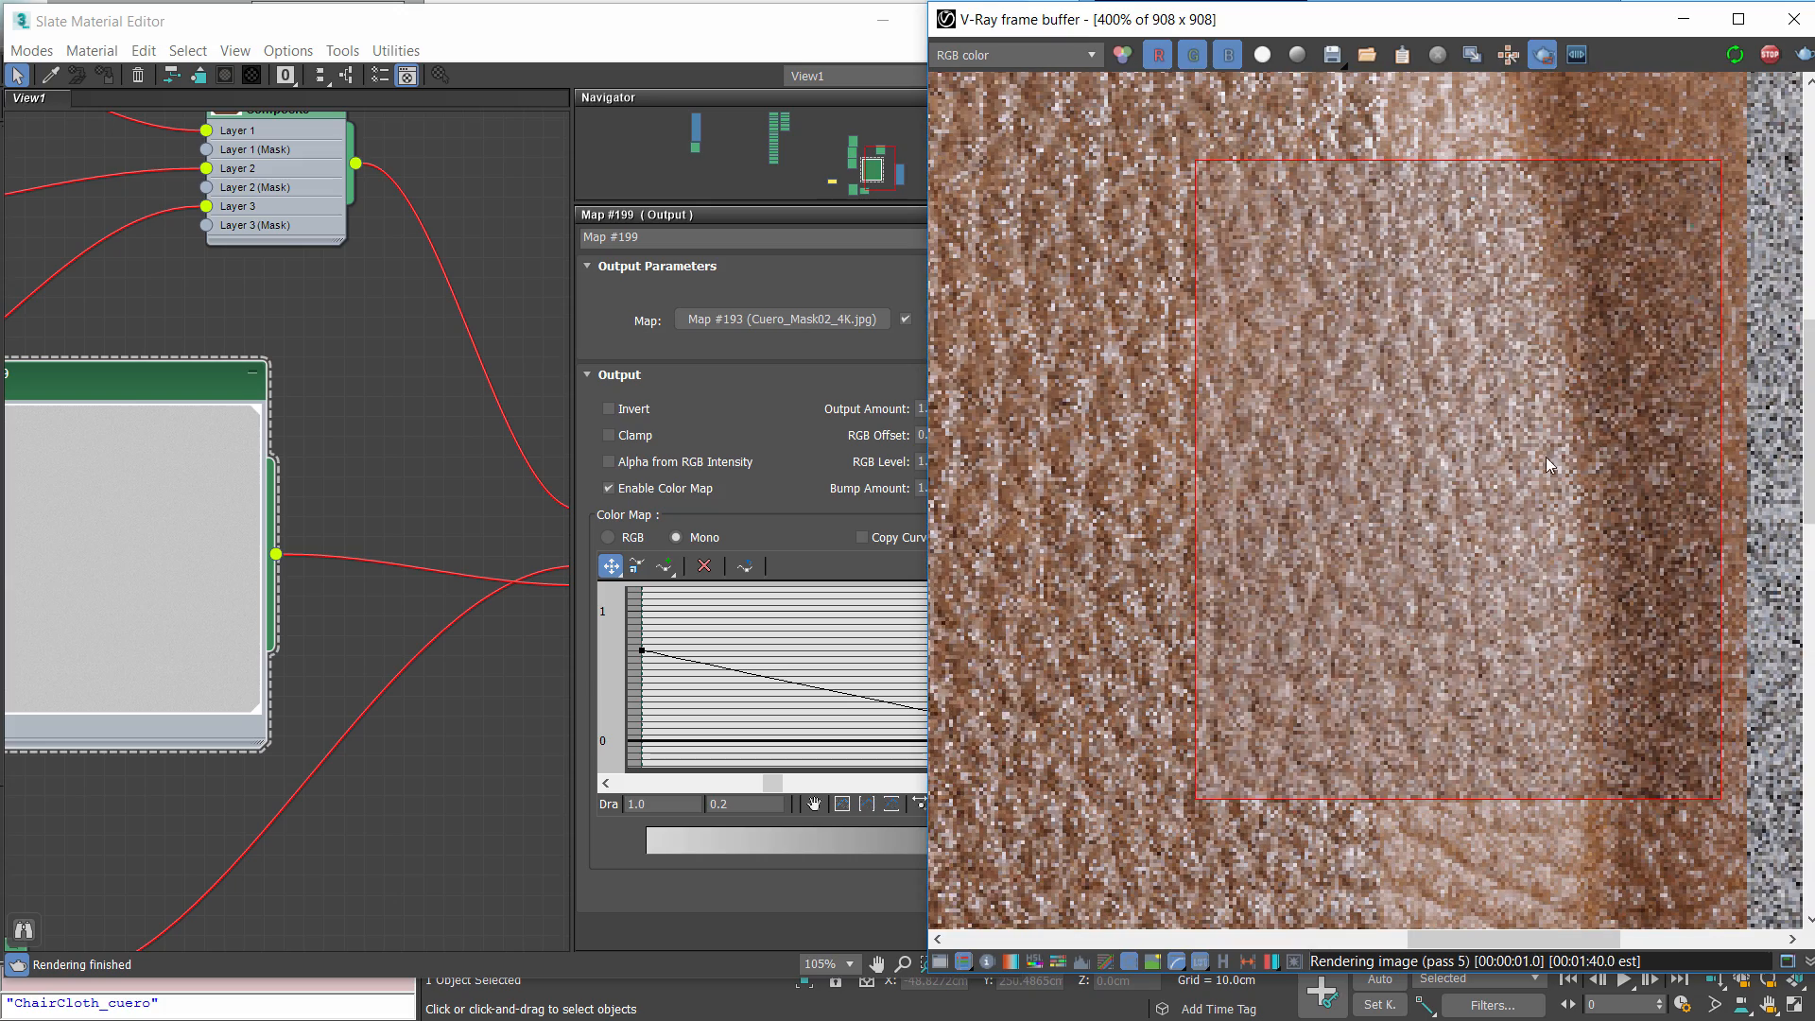
Set the Output color curve's start point to 1
click(643, 650)
drag(761, 805, 621, 805)
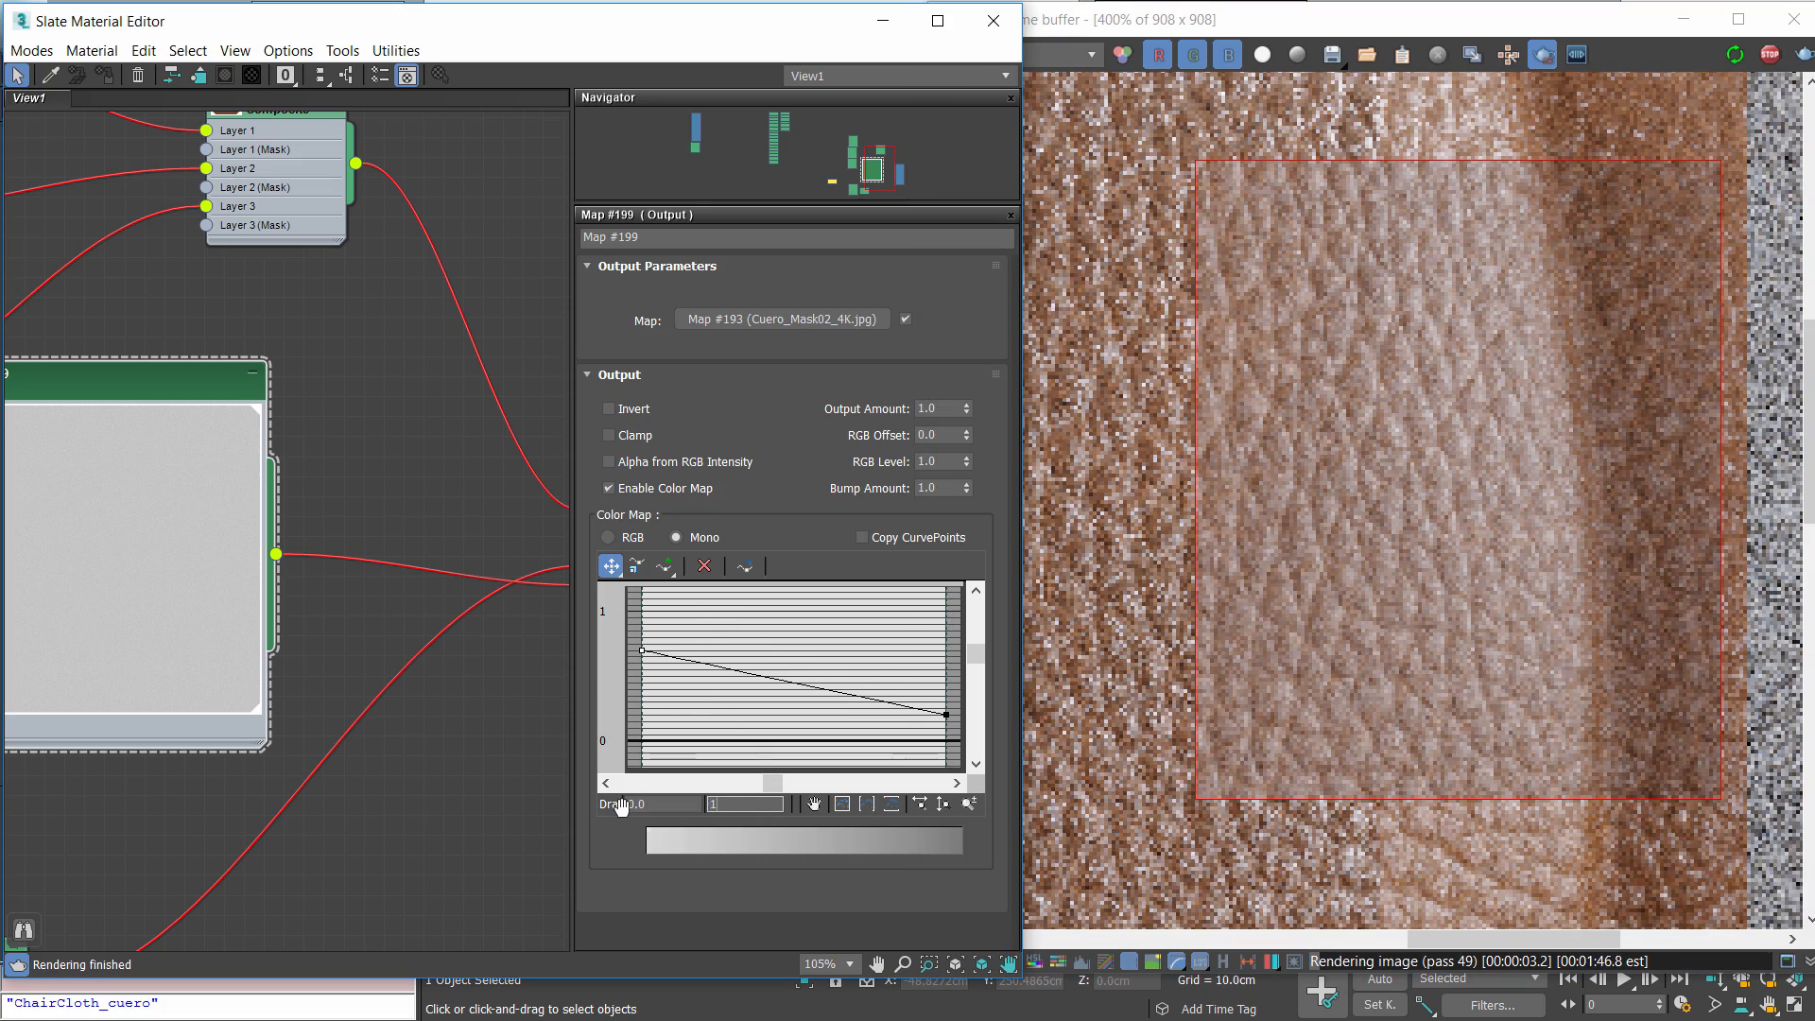
text(1)
key(Return)
Add a point to the Output color curve and move it to about 0.601, 0.197
click(664, 565)
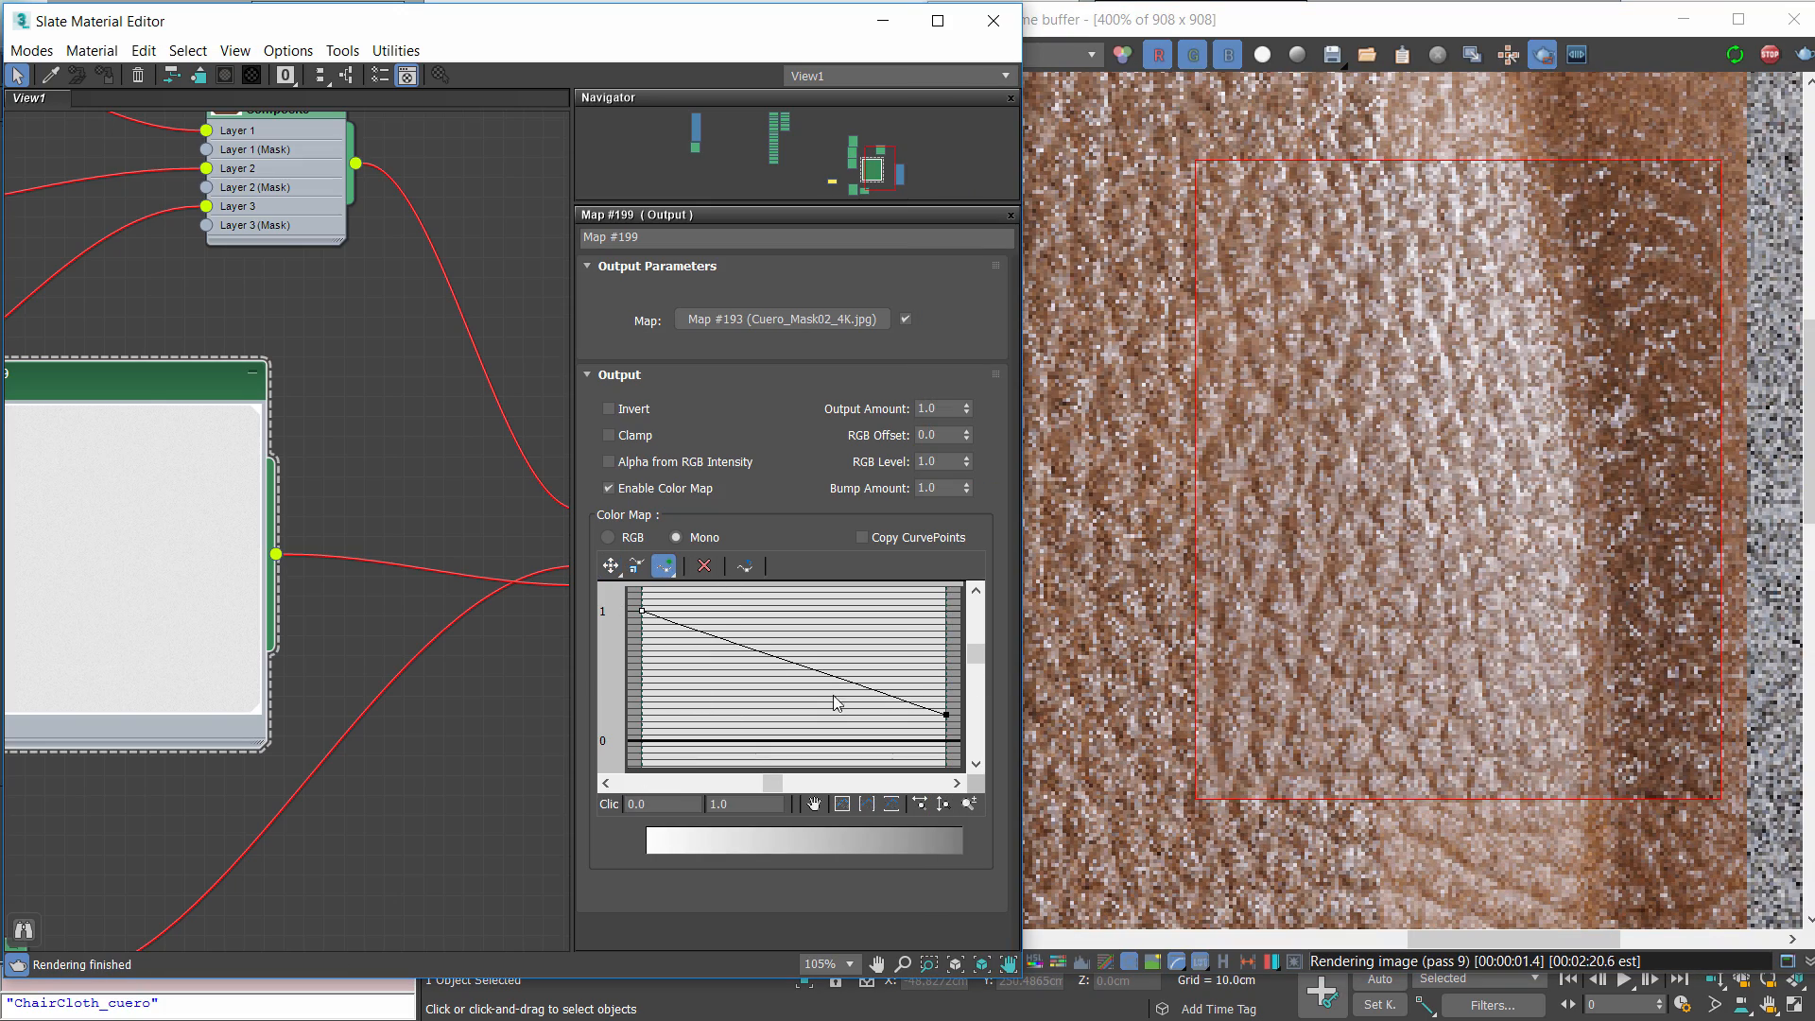
click(853, 683)
click(610, 565)
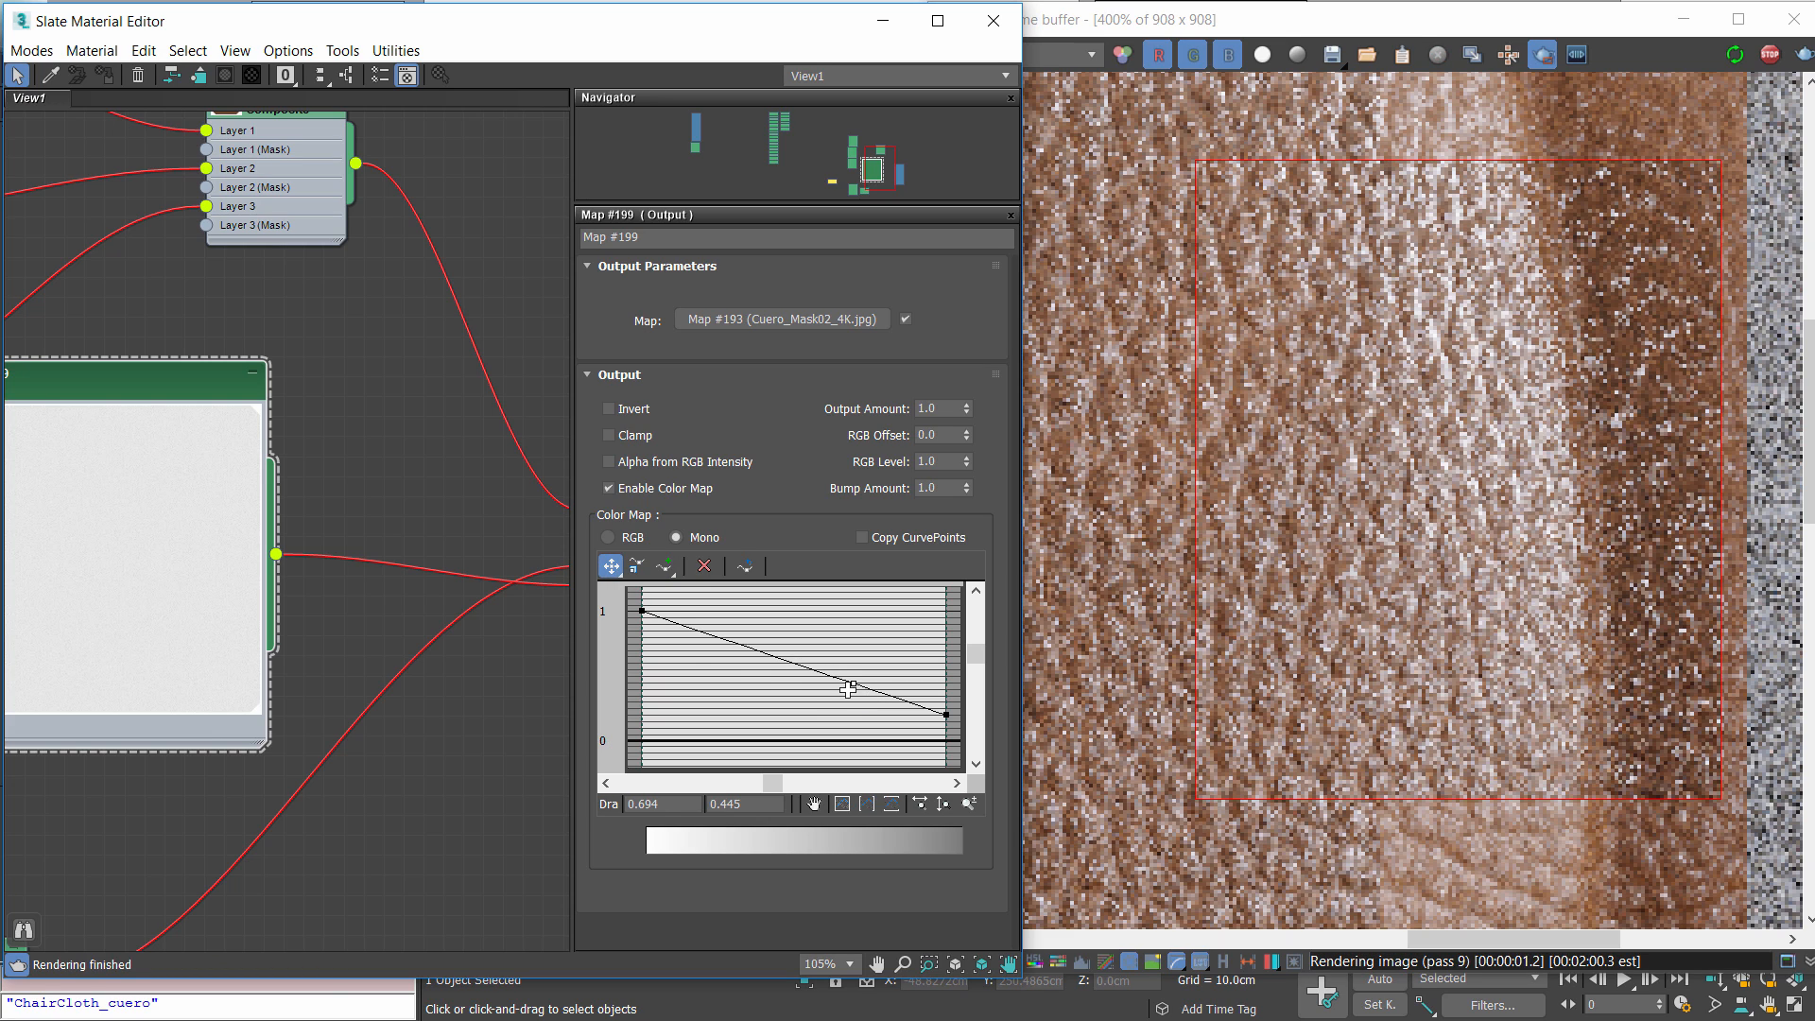
mouse_move(848, 688)
mouse_down()
mouse_move(810, 709)
mouse_move(825, 716)
mouse_up()
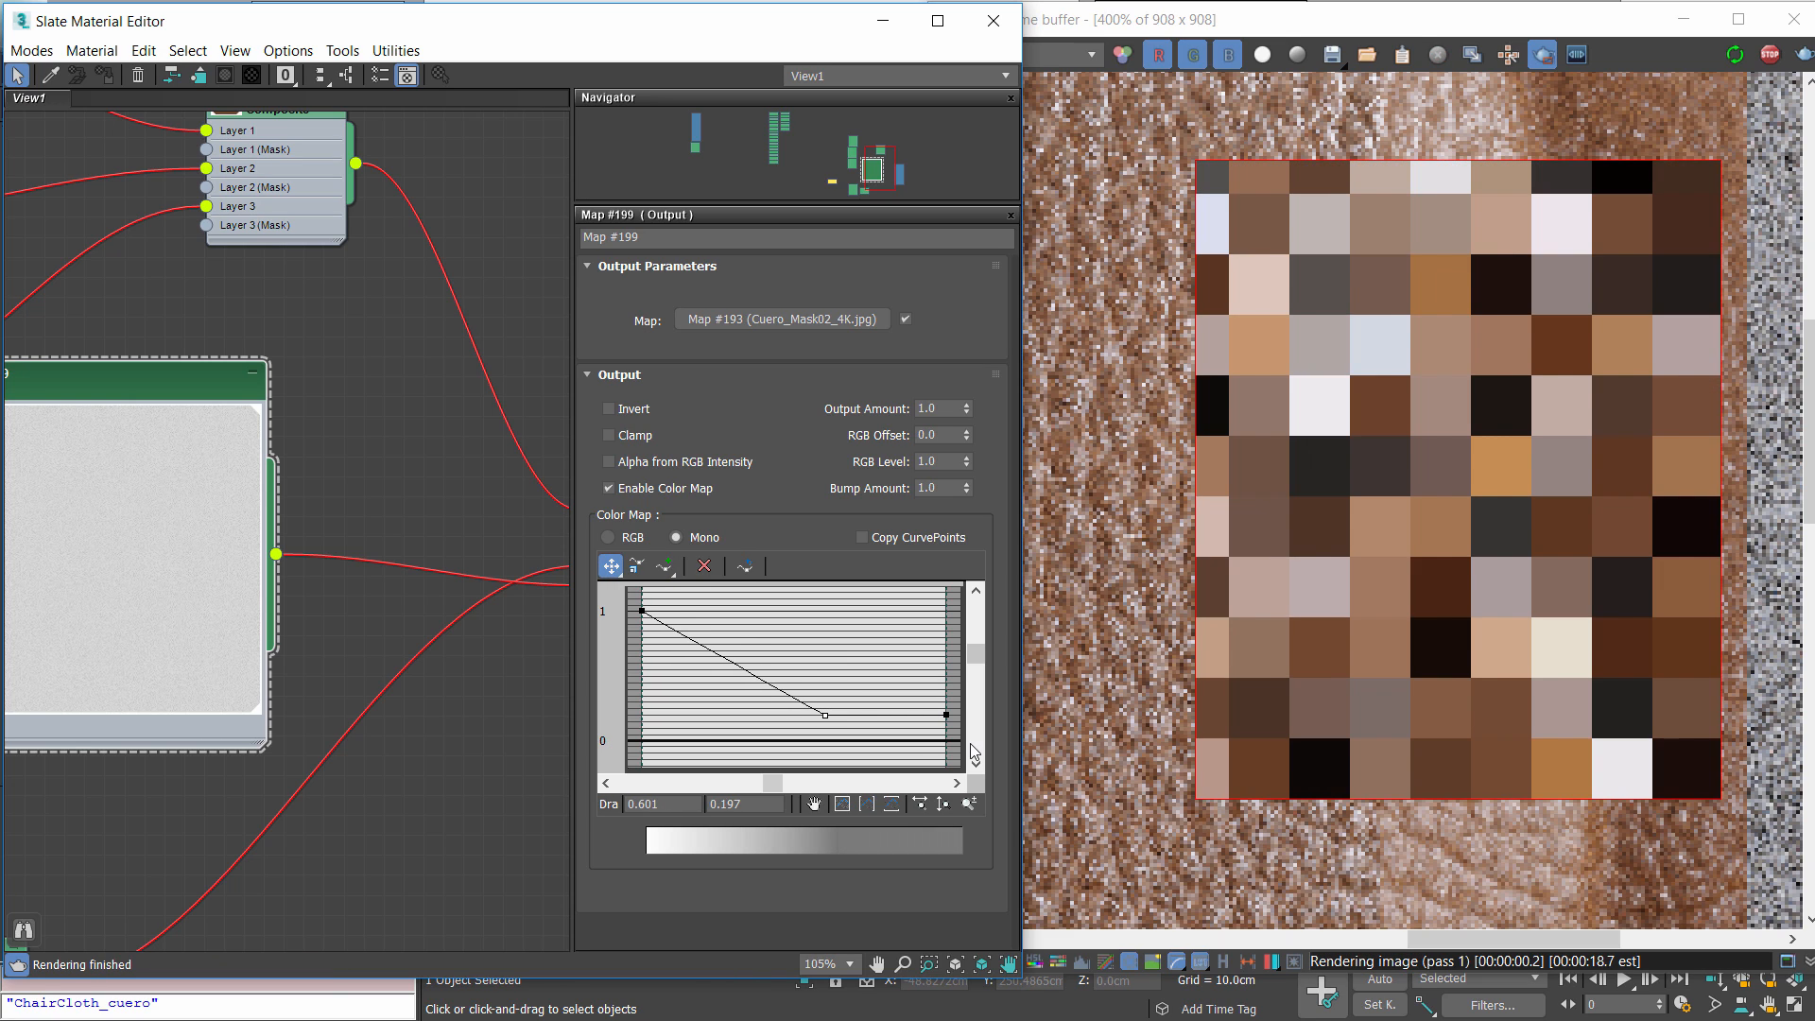
Examine the leather in the VRaySpecular and VRayReflection render elements, then return to the RGB color view
scroll(1546, 563, down, 1)
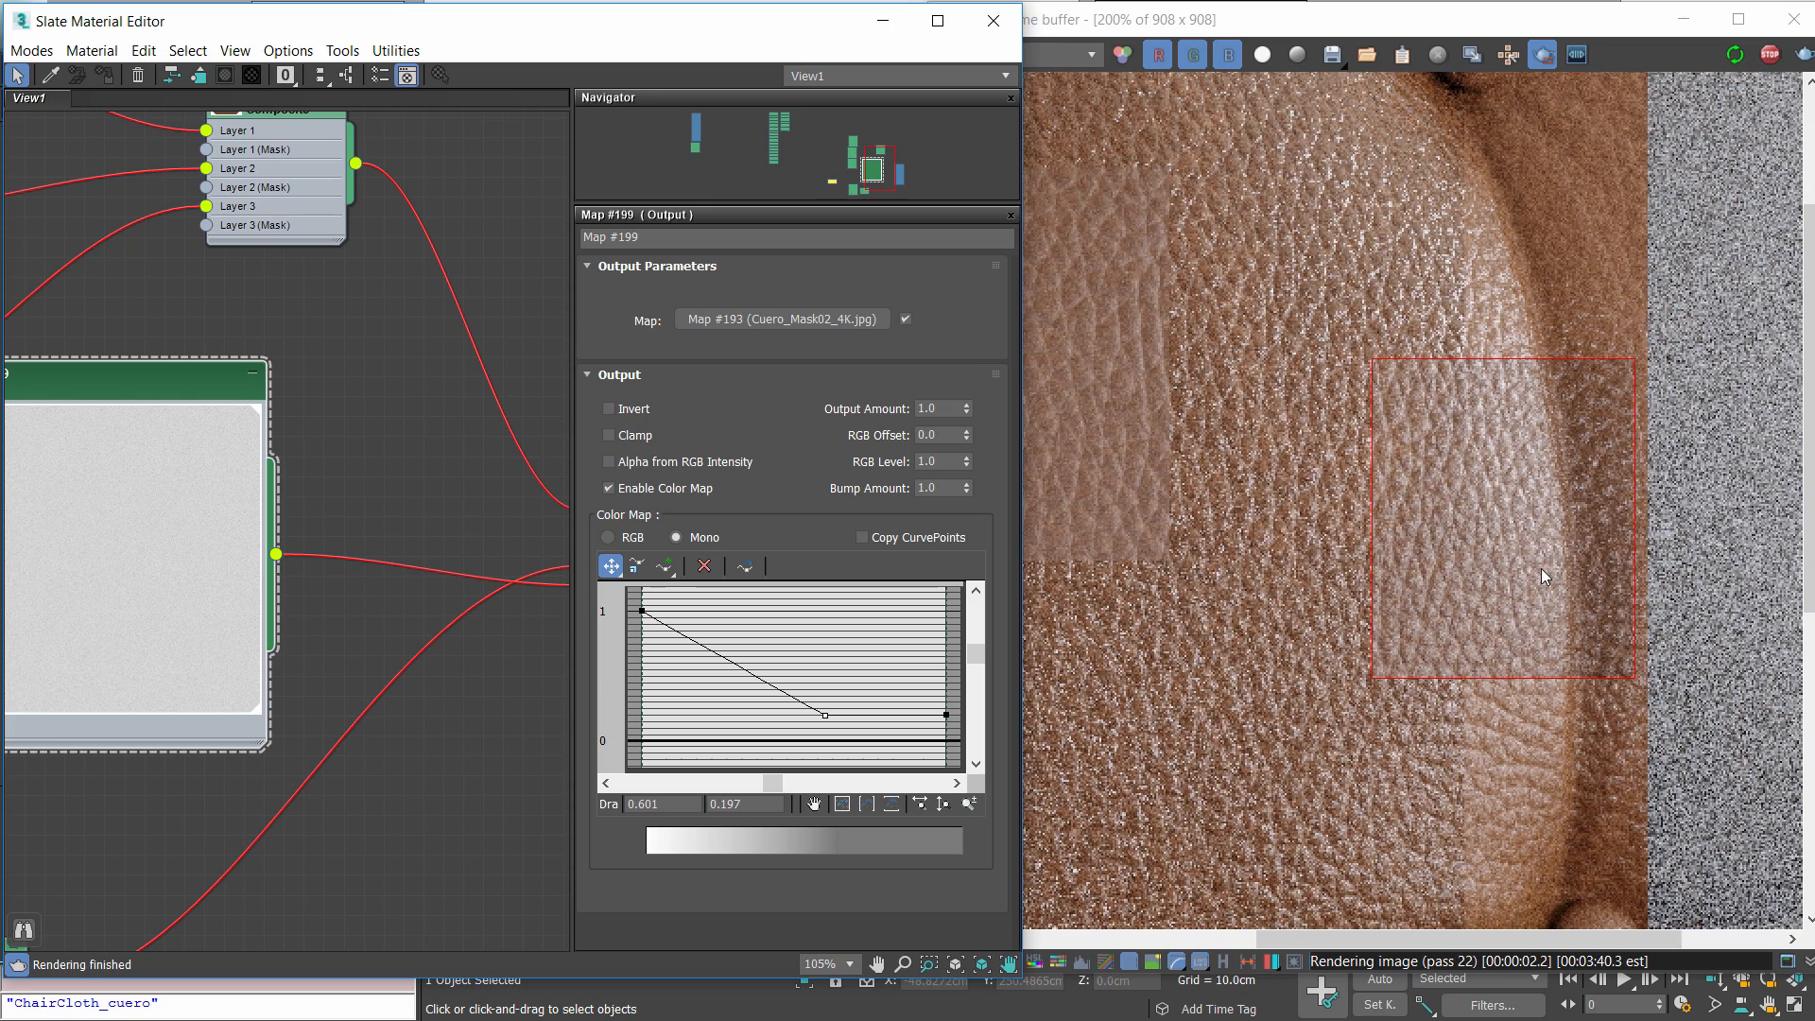
click(1091, 55)
click(1006, 232)
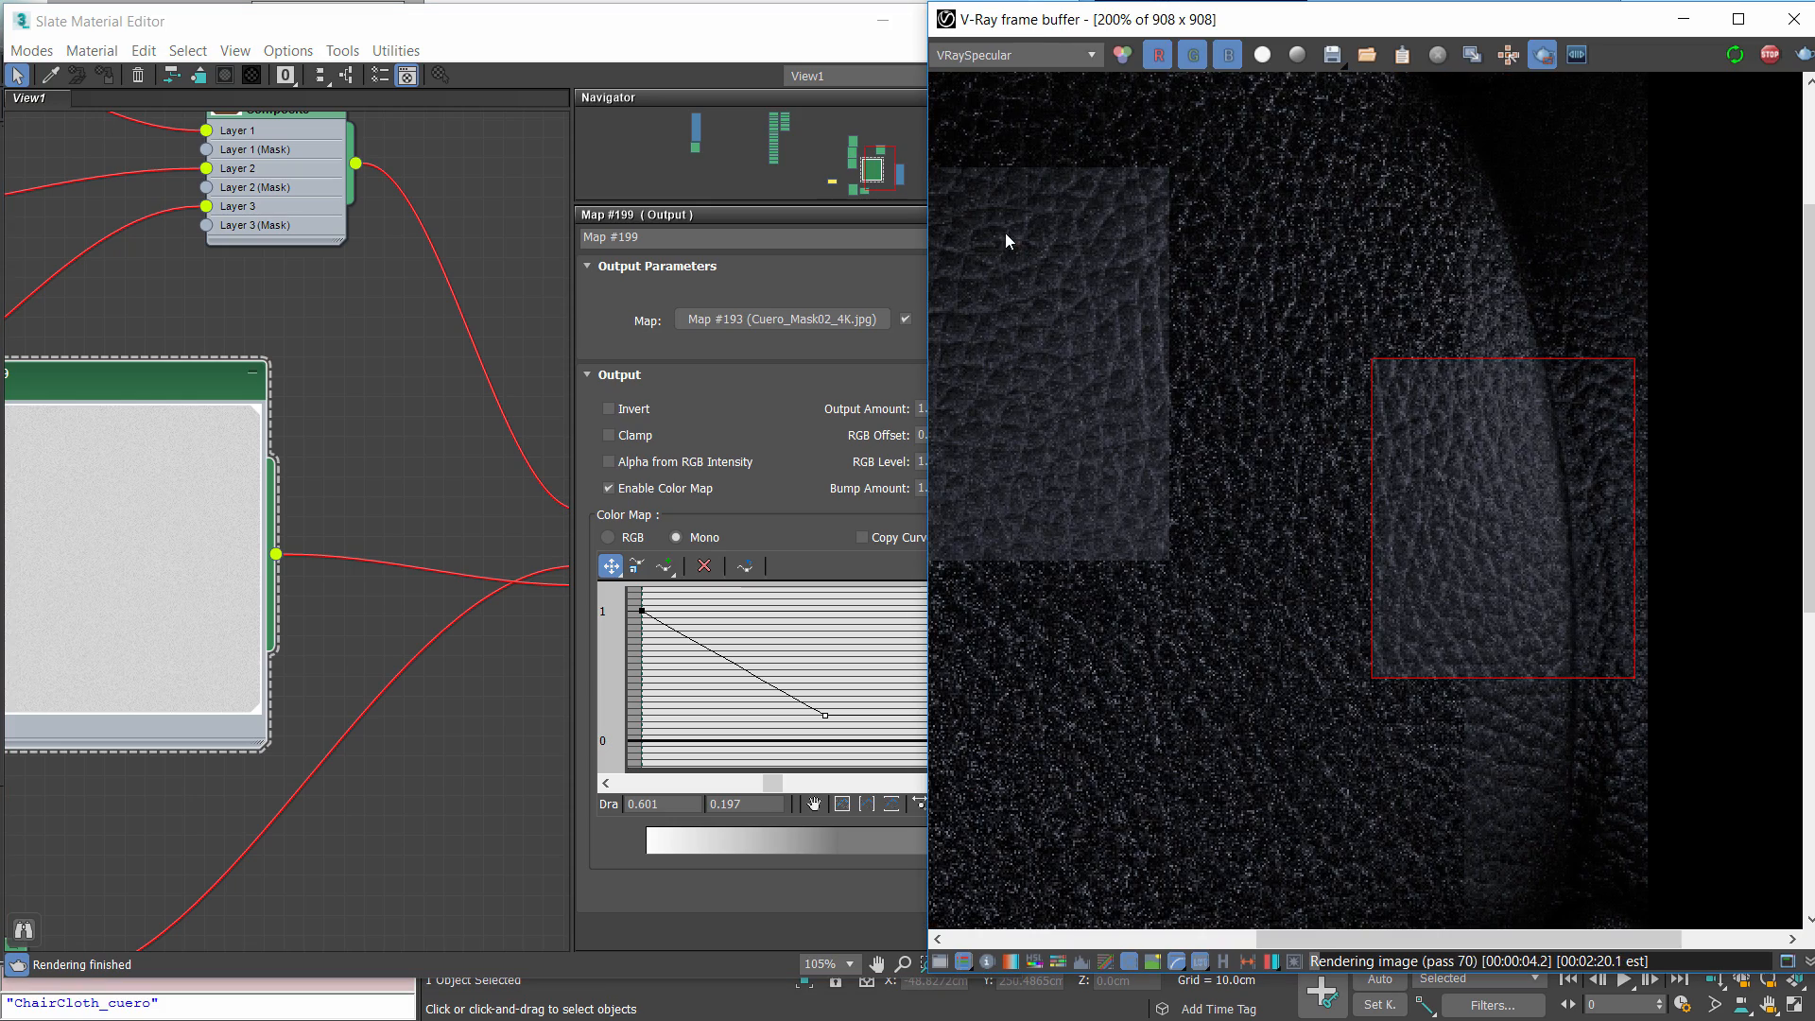
scroll(1470, 532, up, 1)
scroll(1503, 522, down, 1)
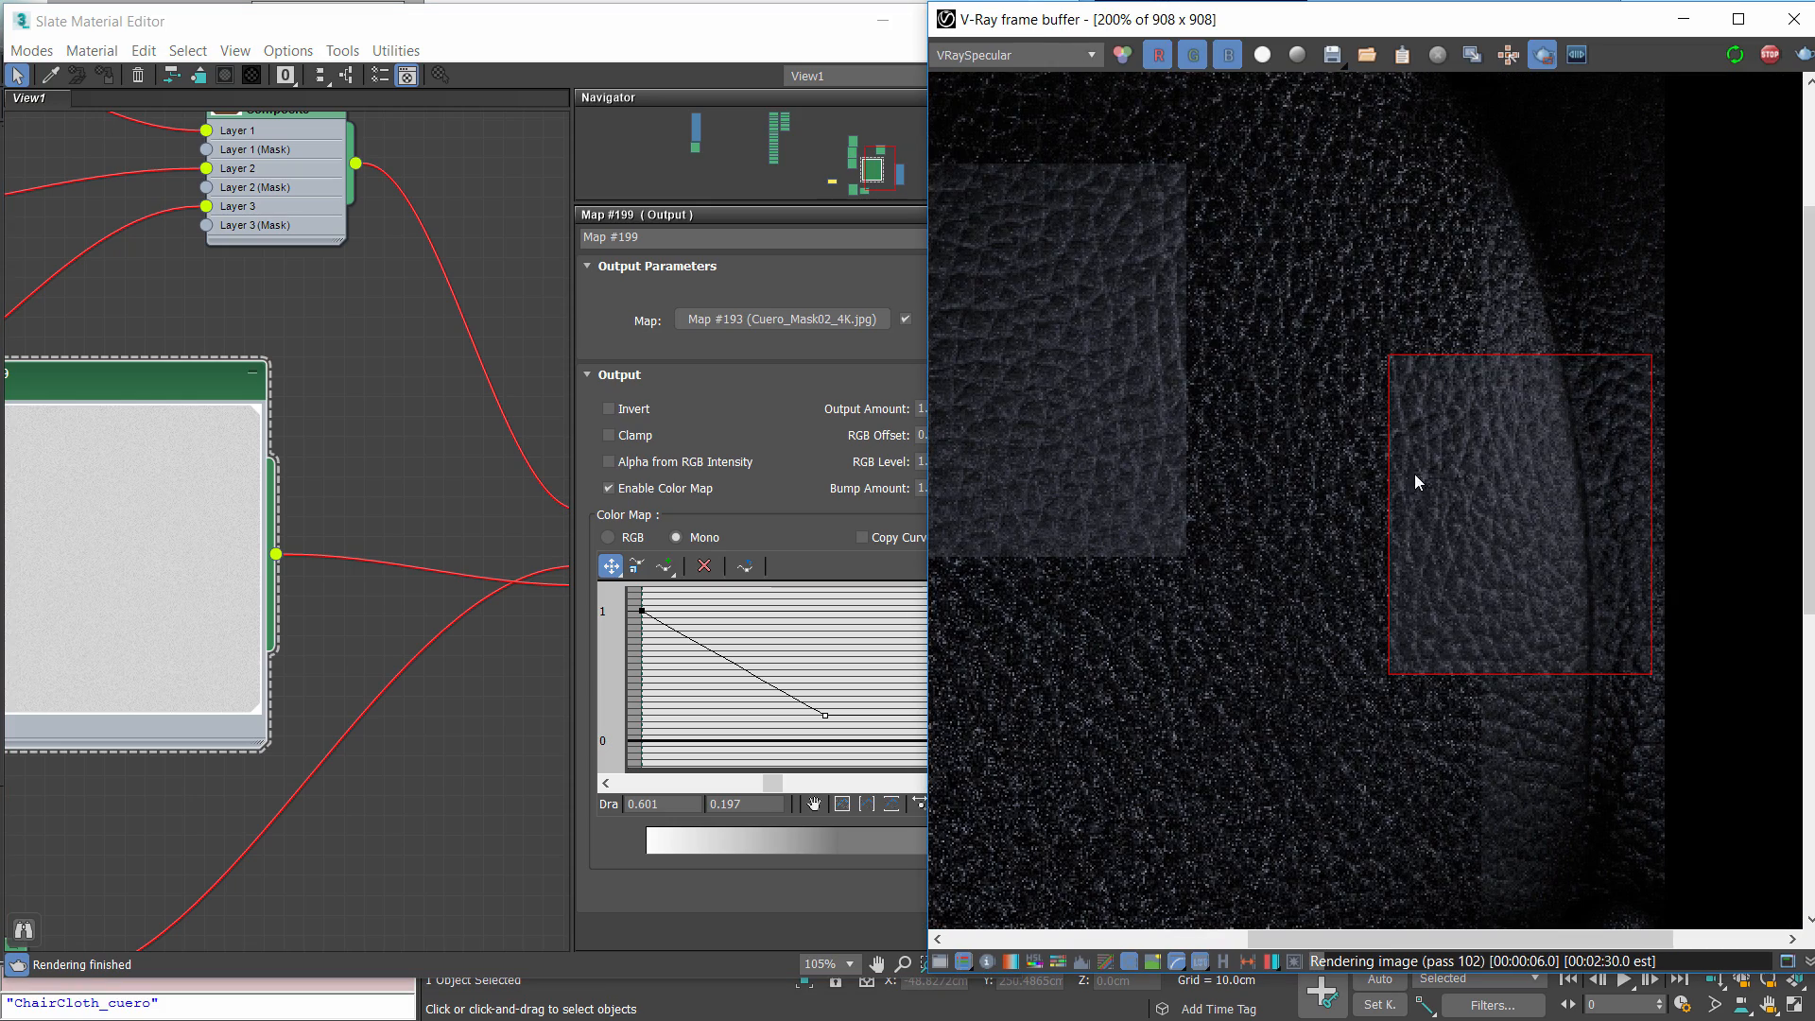
click(1012, 55)
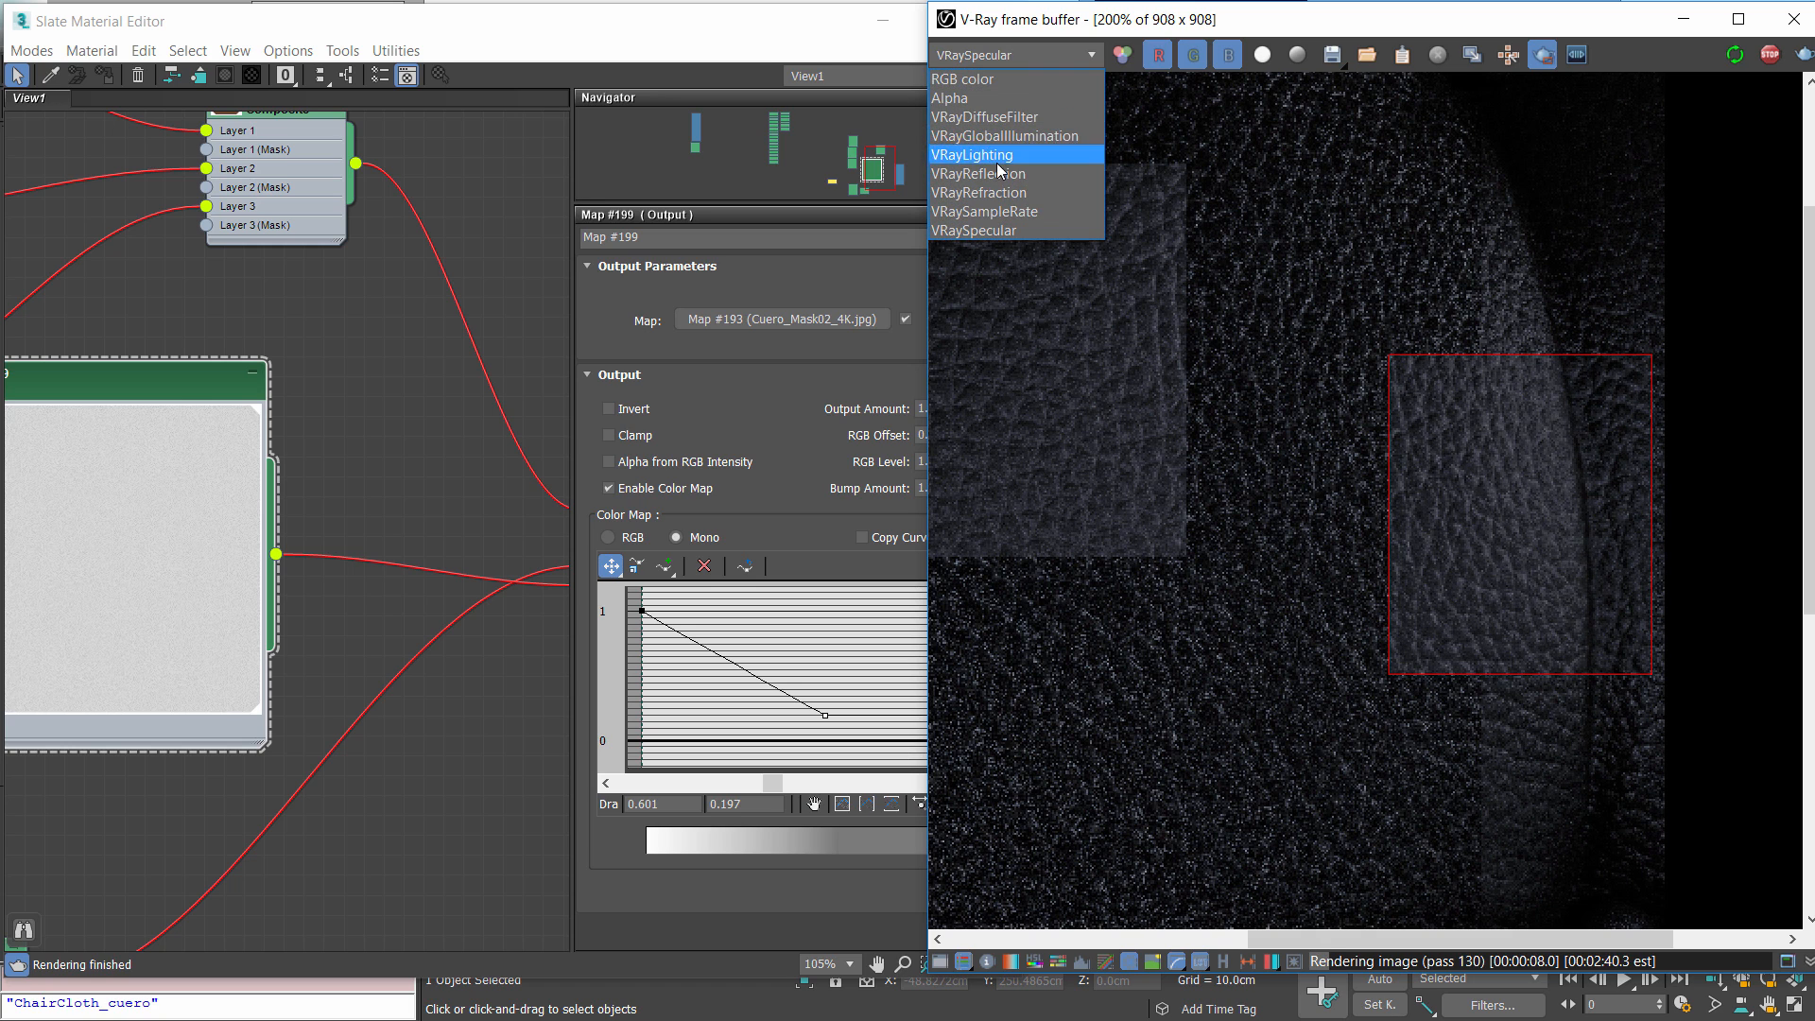
click(1040, 154)
scroll(1559, 502, up, 1)
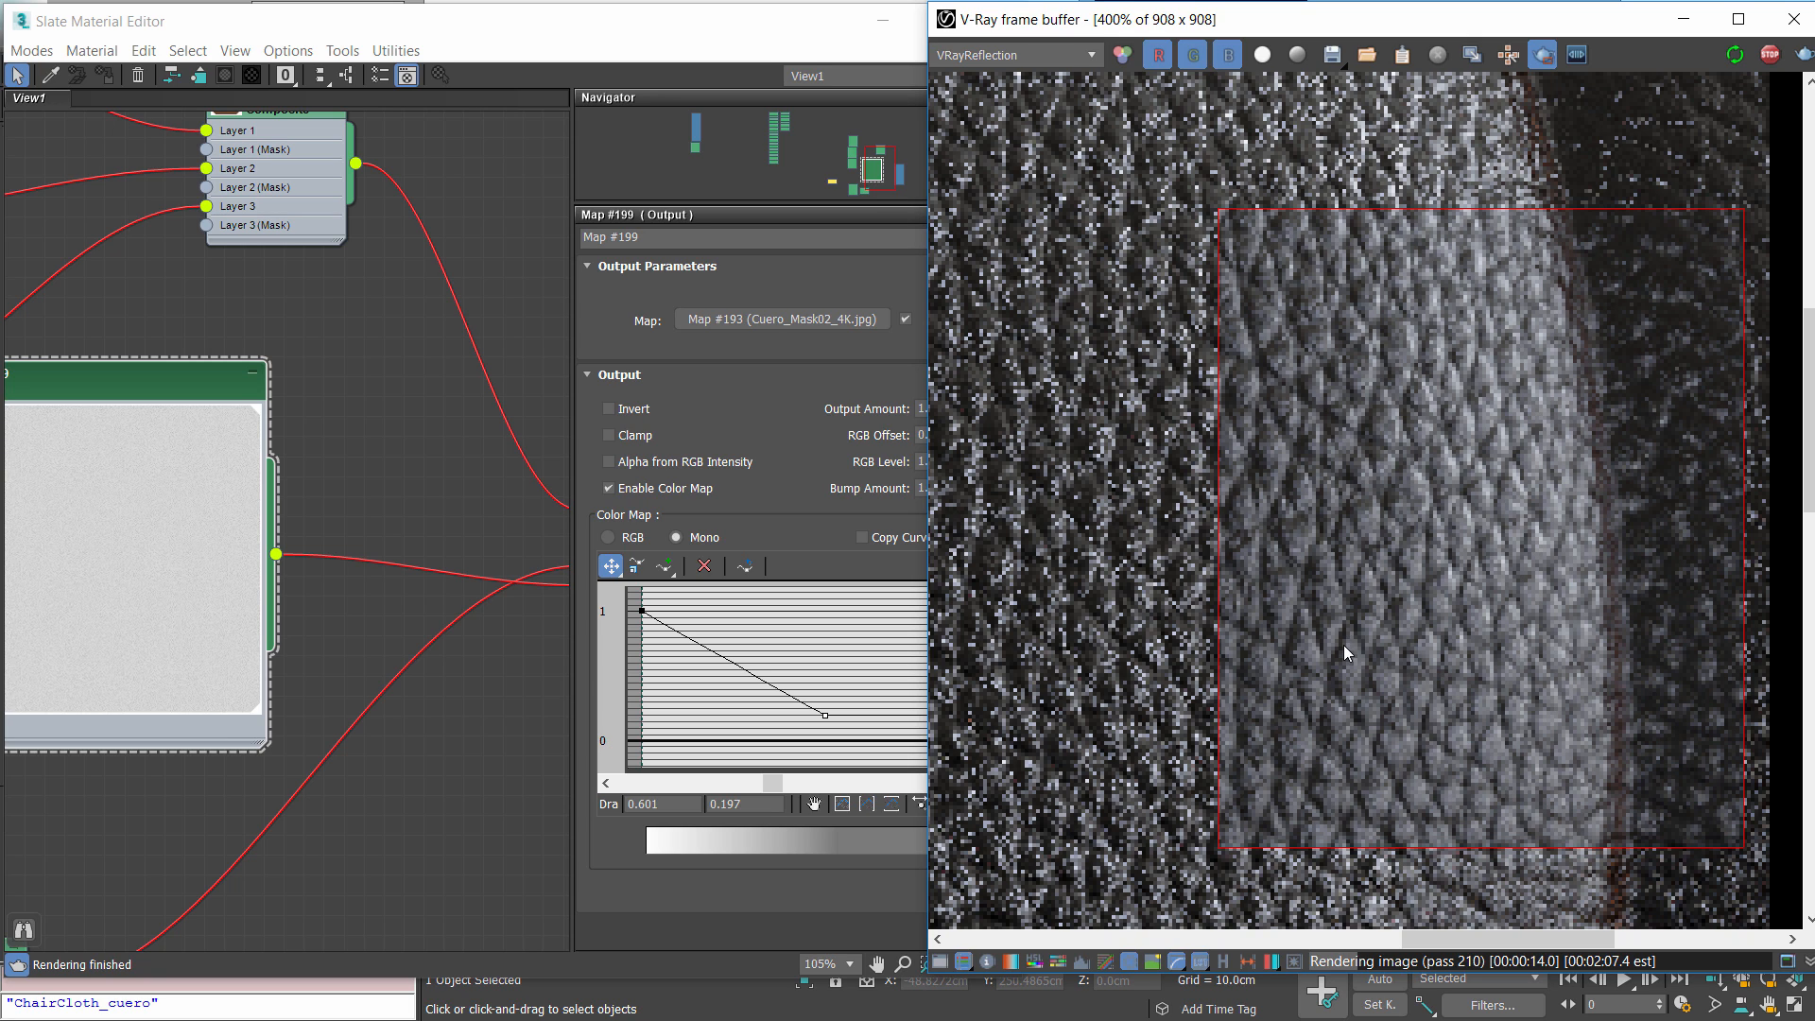
scroll(1463, 463, down, 1)
click(1019, 57)
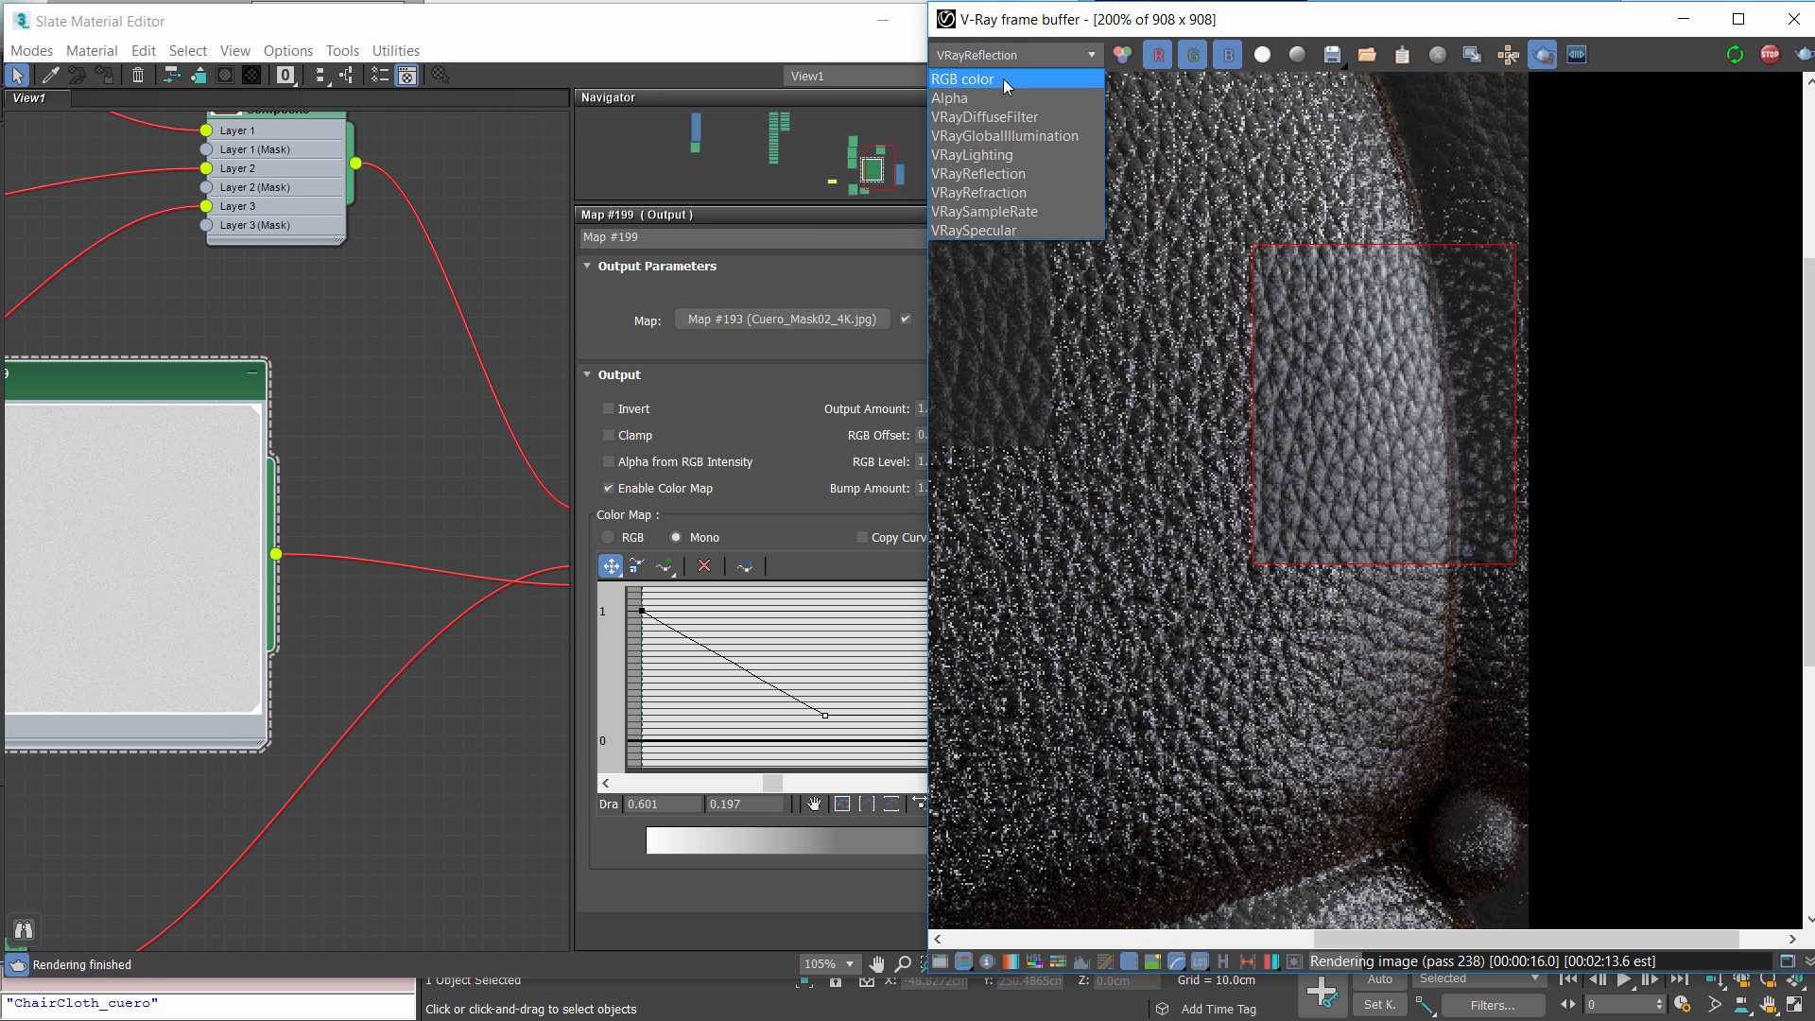
click(1007, 80)
scroll(1328, 419, down, 1)
Shrink the Map #199 Output node's preview and narrow the node
middle_drag(423, 586, 343, 598)
scroll(343, 599, down, 5)
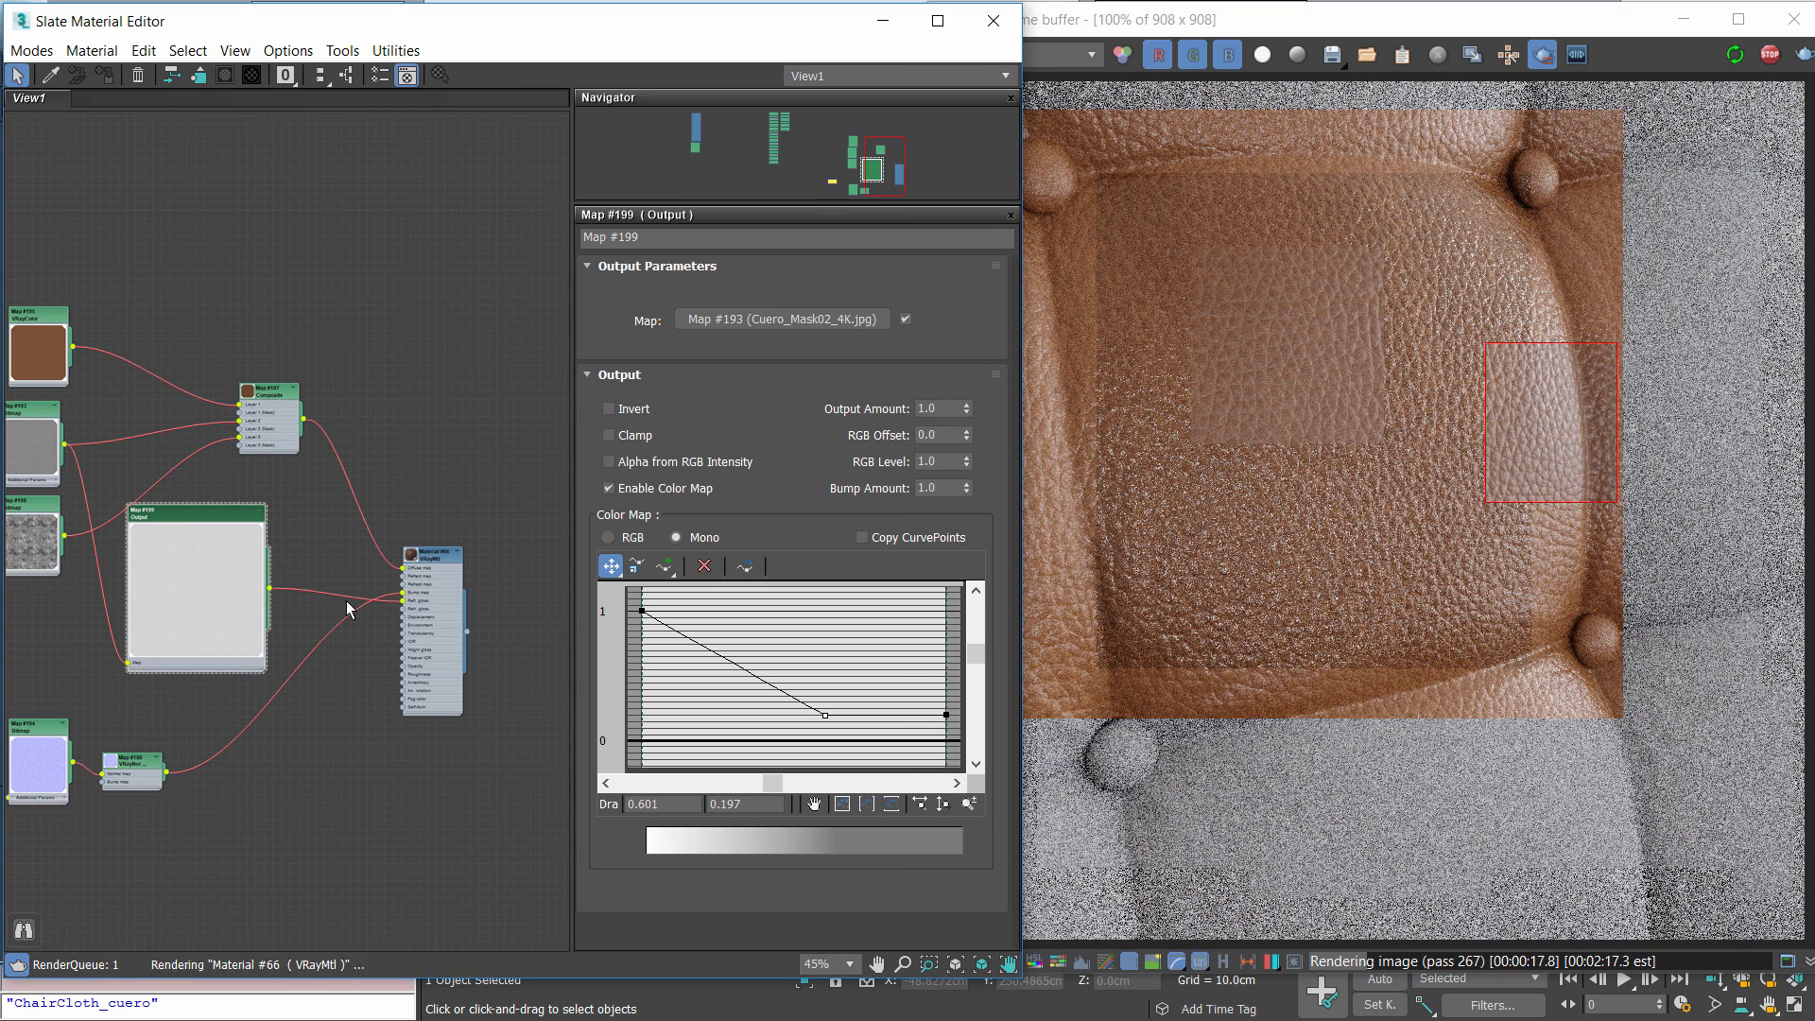
double_click(191, 550)
drag(218, 527, 276, 586)
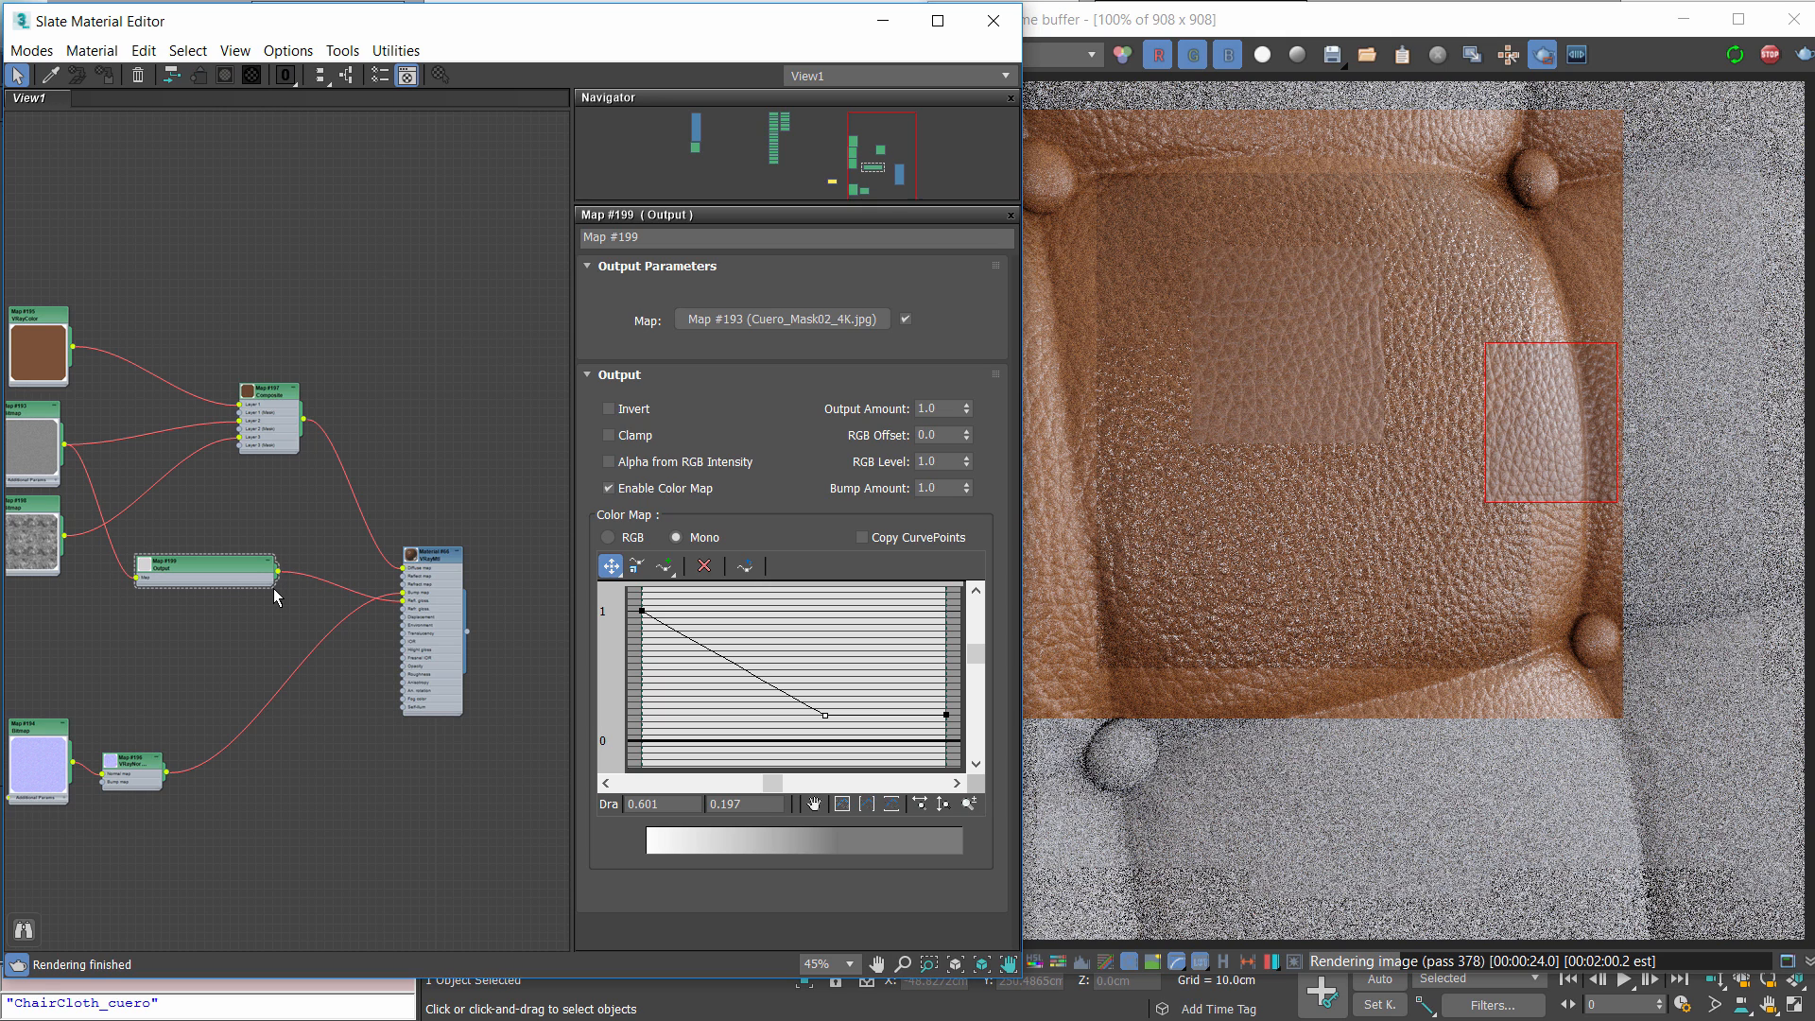
mouse_move(274, 586)
mouse_down()
mouse_move(197, 585)
mouse_move(245, 587)
mouse_up()
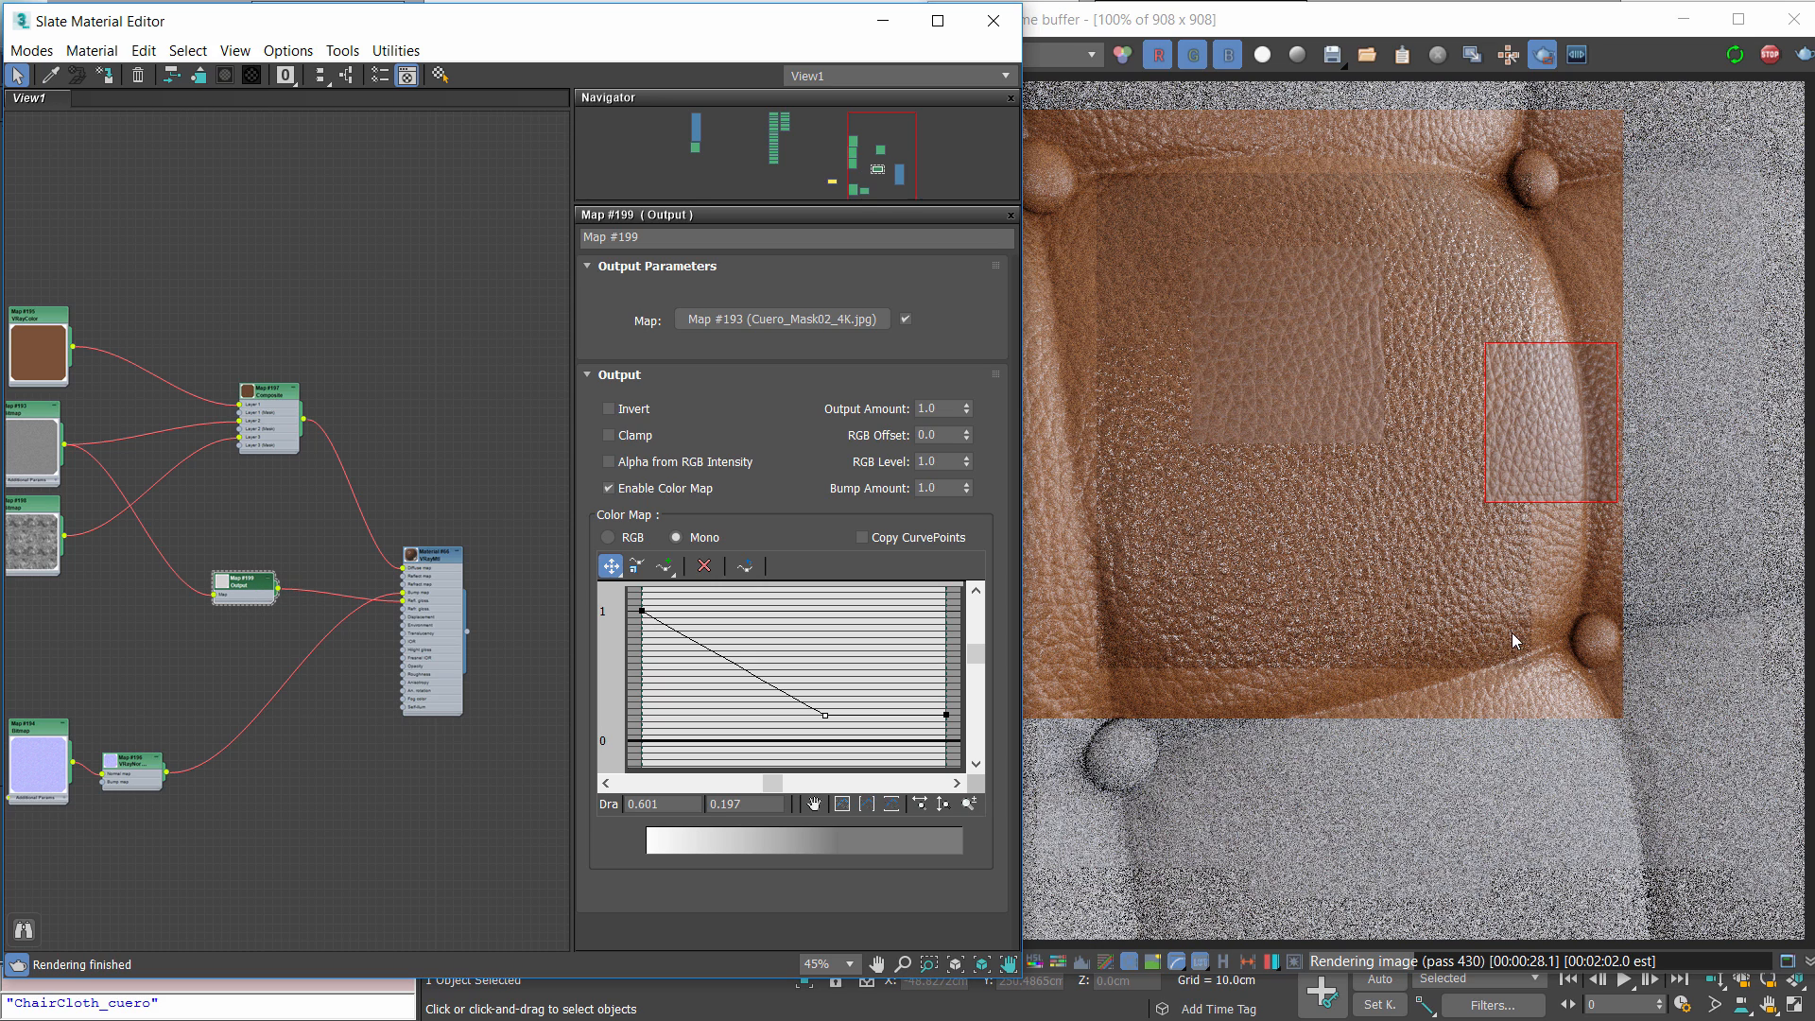
Check the leather around the cushion button in the render and align the Output node beneath the Composite
scroll(1584, 635, up, 2)
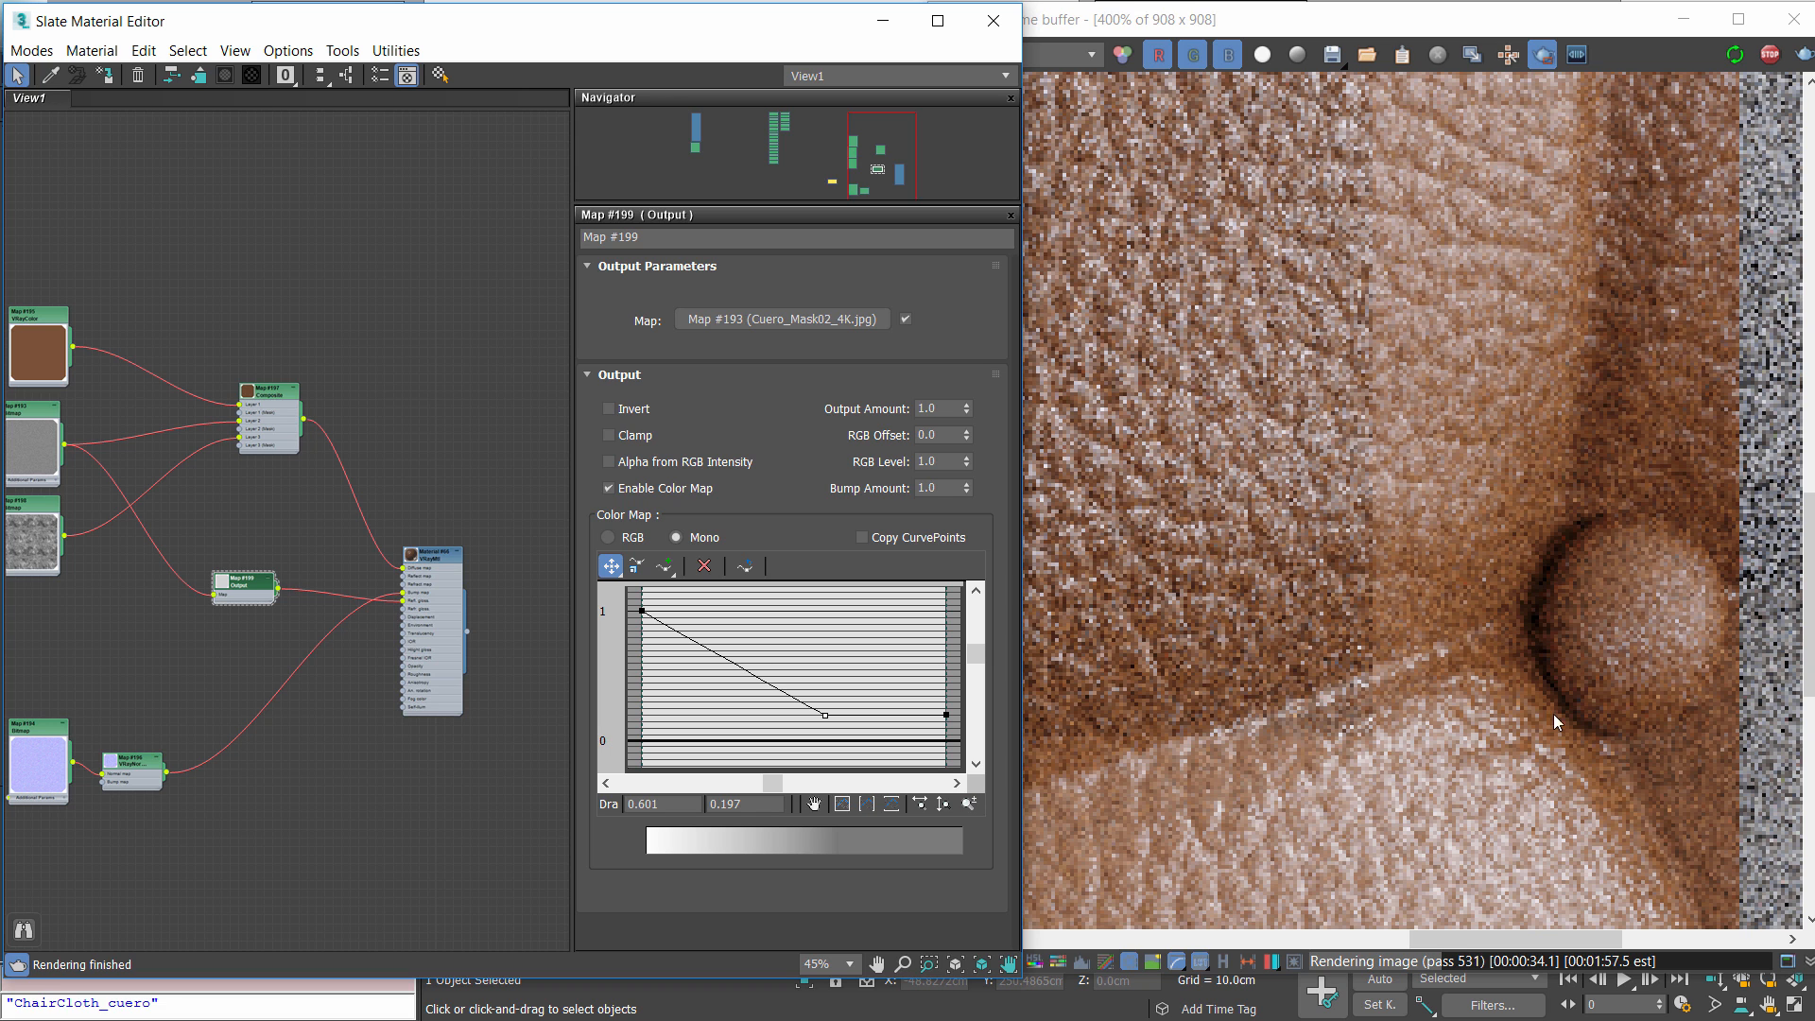
scroll(1522, 661, down, 1)
middle_drag(369, 640, 417, 561)
scroll(414, 564, down, 2)
scroll(370, 494, up, 1)
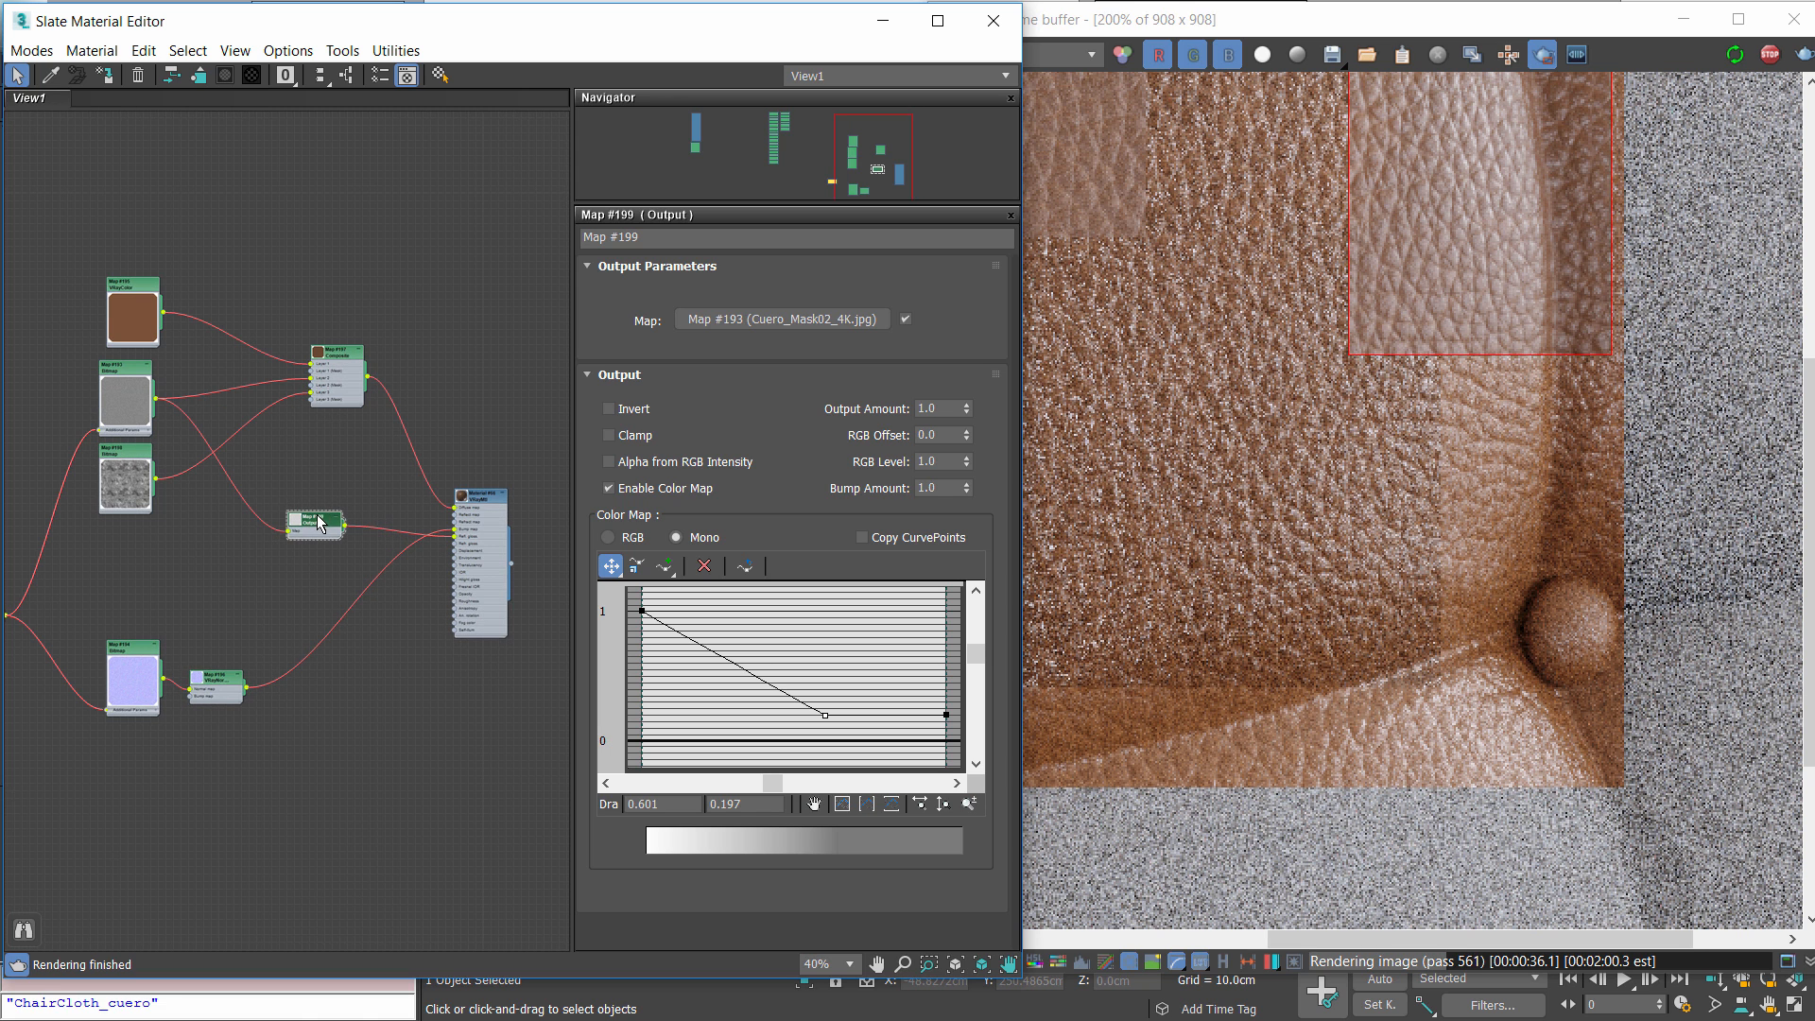
drag(317, 517, 341, 487)
Add a VRayDirt map and place it below the Map #198 bitmap node
right_click(113, 559)
mouse_move(182, 643)
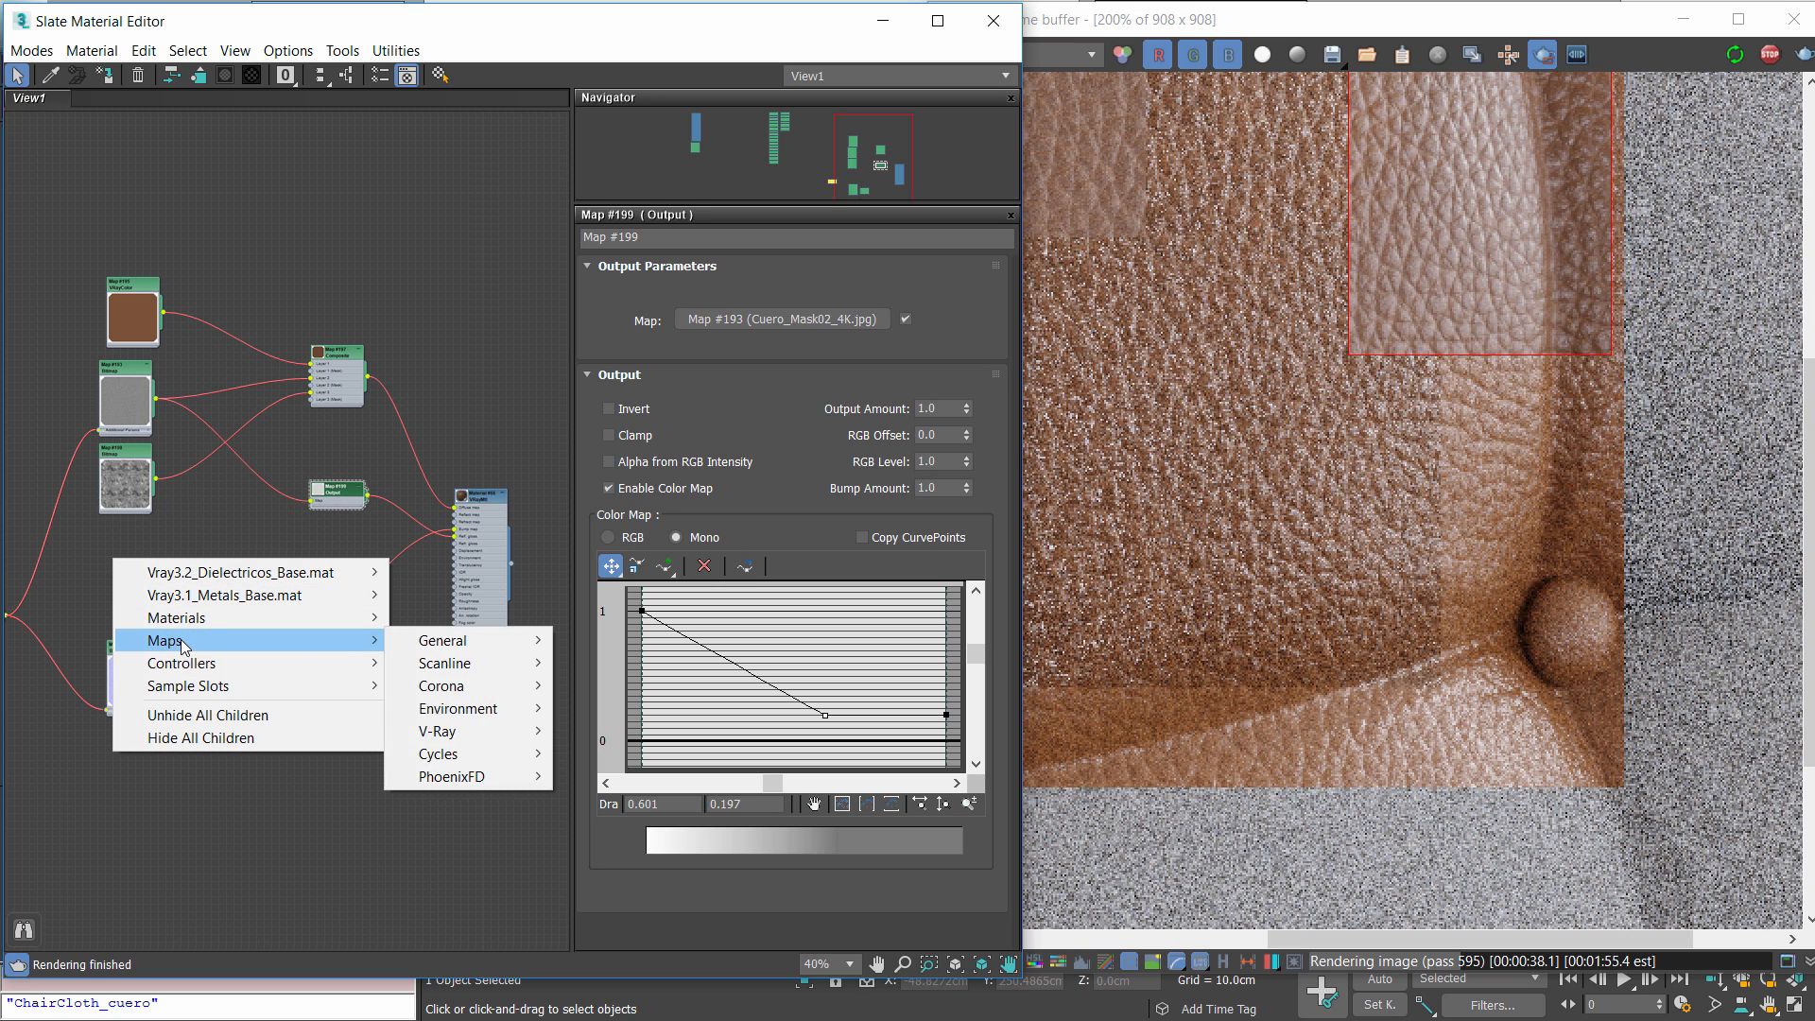
mouse_move(435, 734)
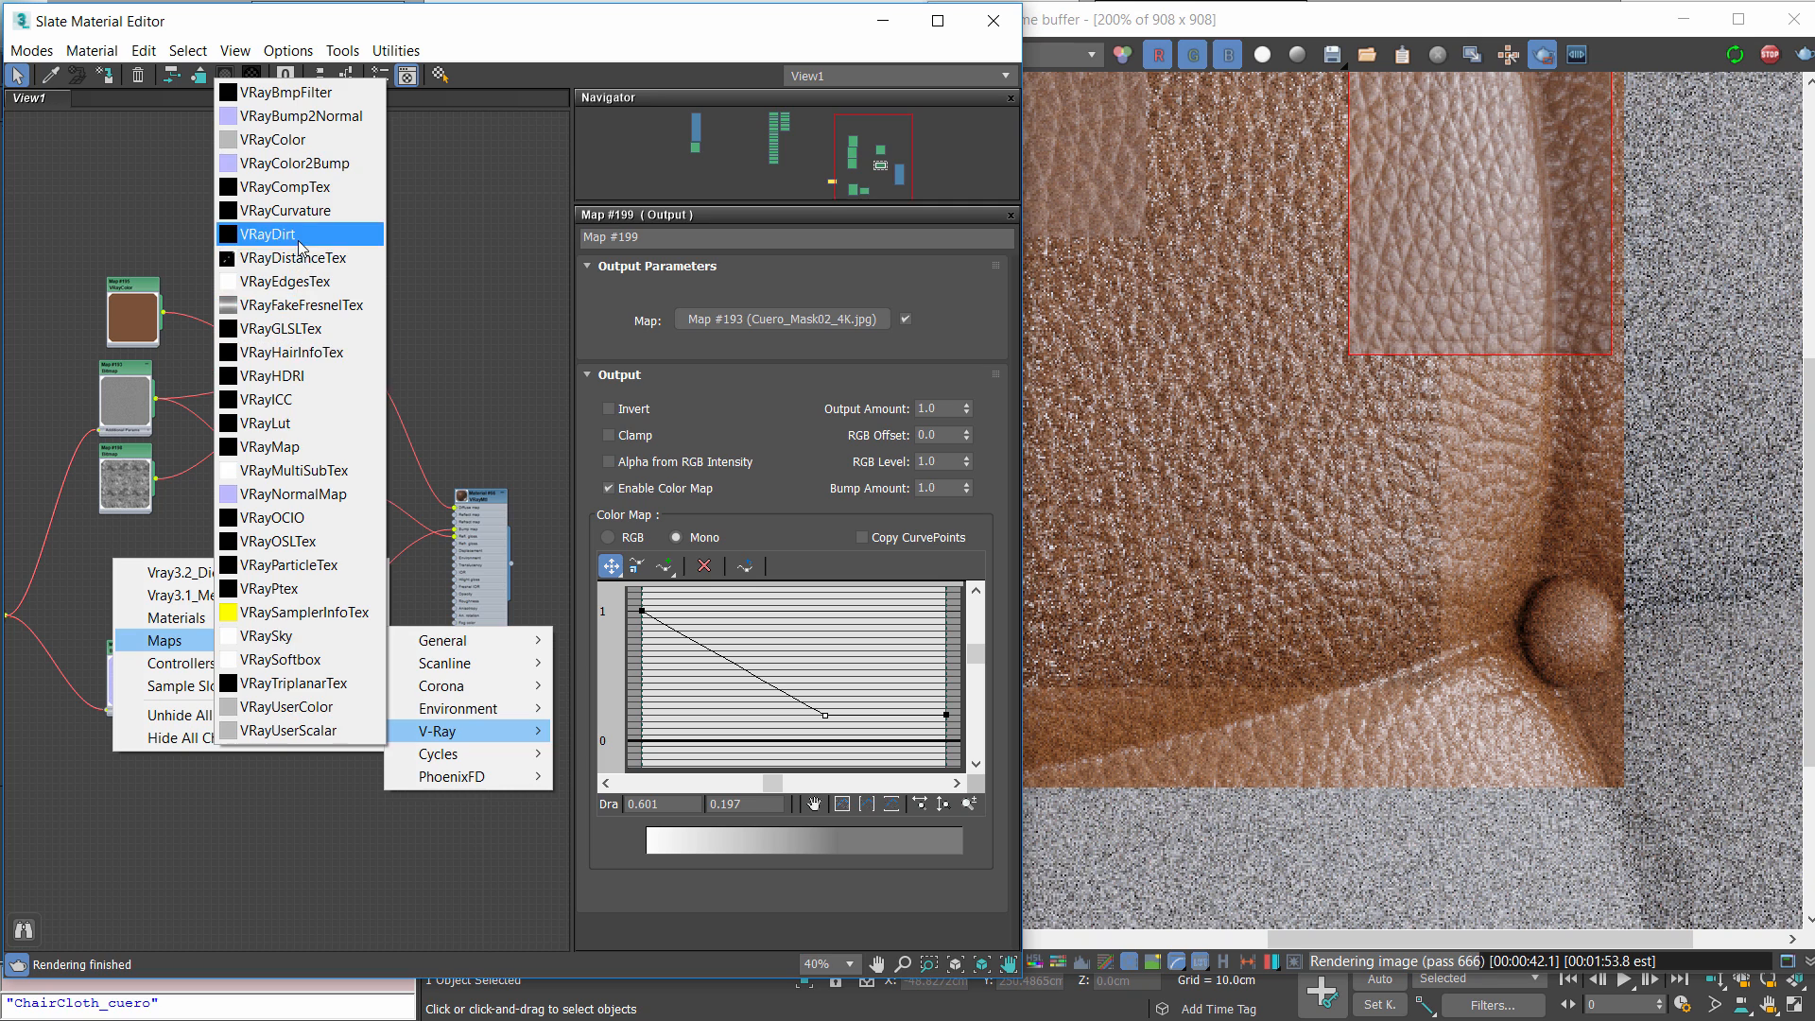
click(269, 234)
scroll(161, 525, up, 2)
drag(153, 582, 120, 560)
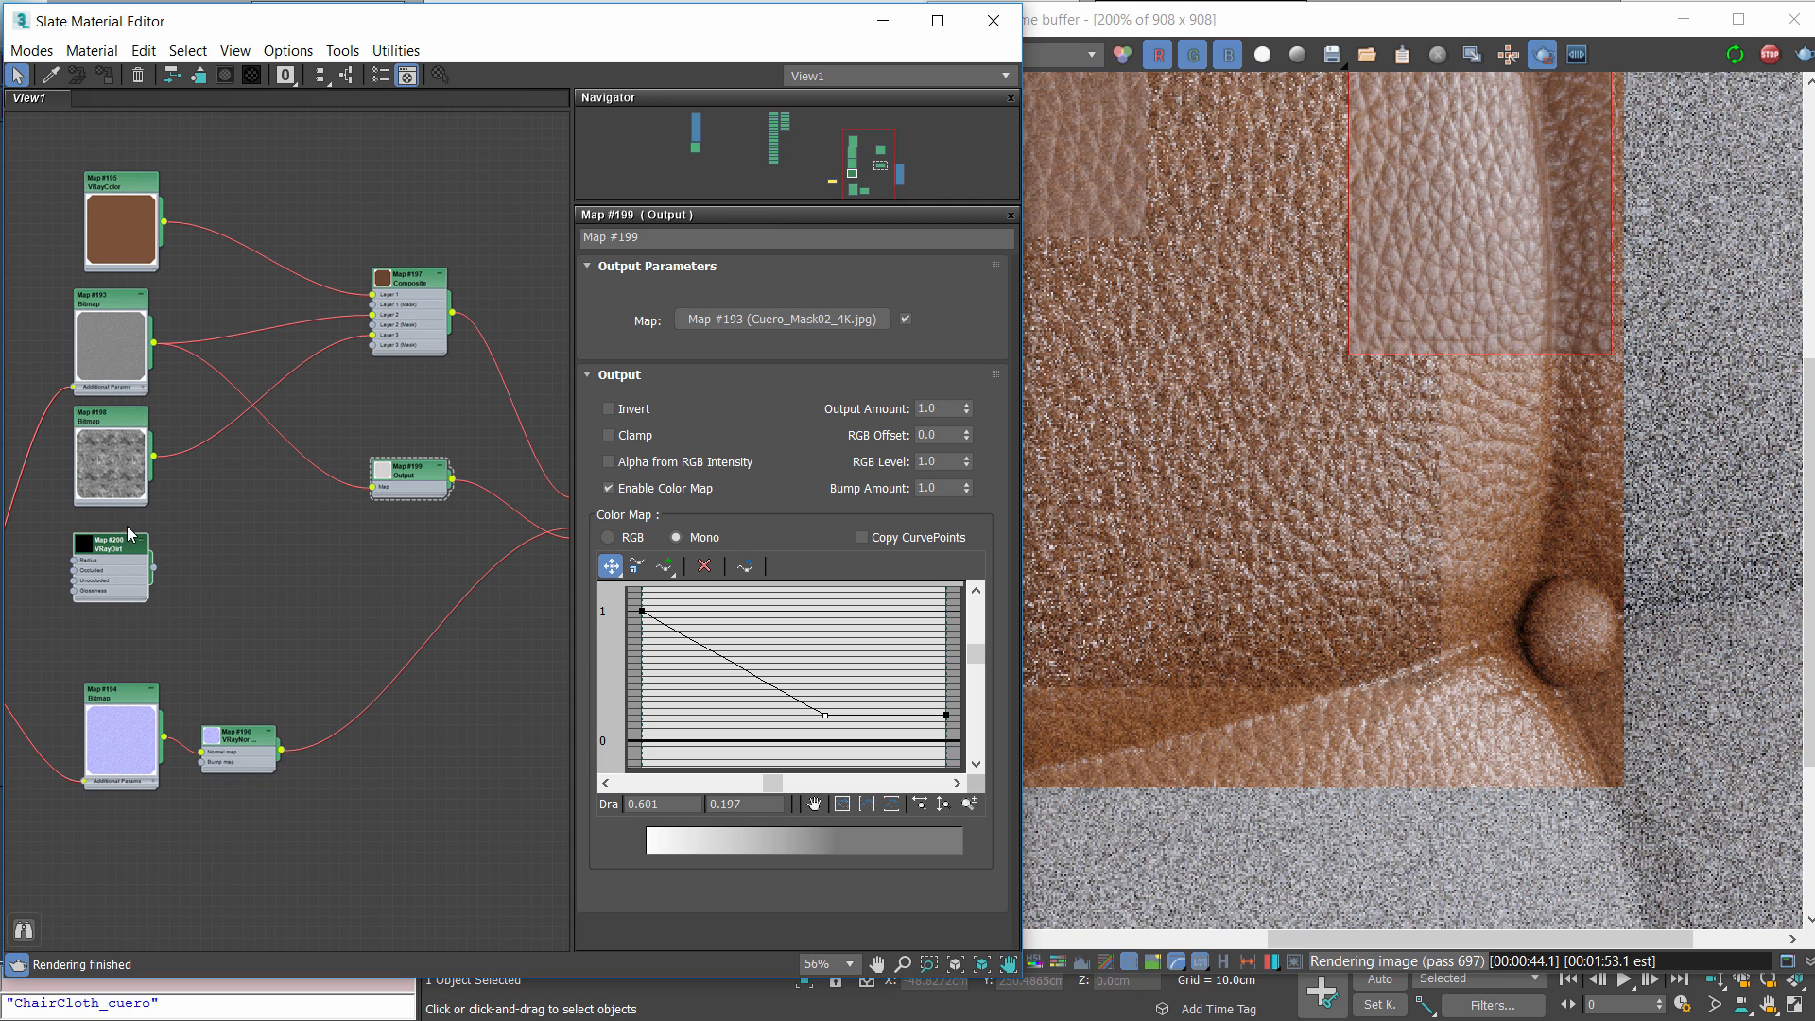
Move the VRayColor and two mask bitmap nodes up together, and redraw the render region around the cushion's lower-right button
middle_drag(126, 526, 326, 647)
drag(191, 259, 389, 625)
drag(324, 604, 301, 499)
middle_drag(468, 446, 323, 442)
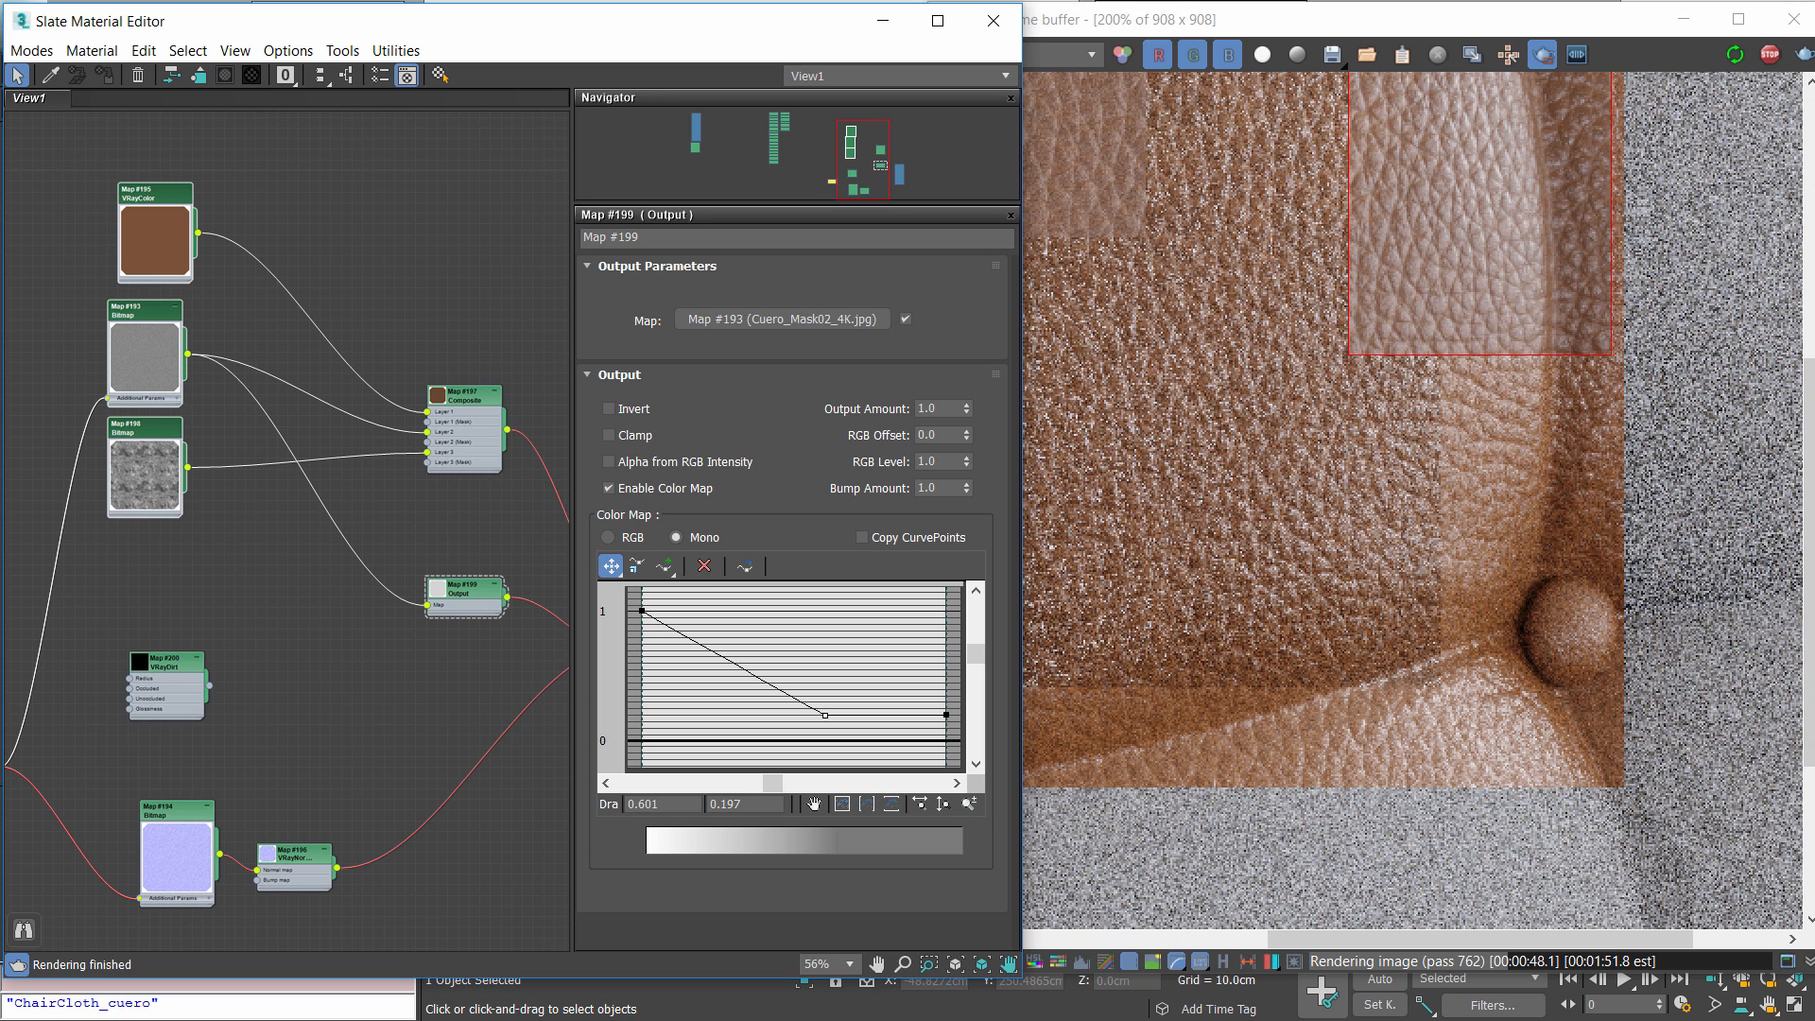
scroll(1461, 473, down, 2)
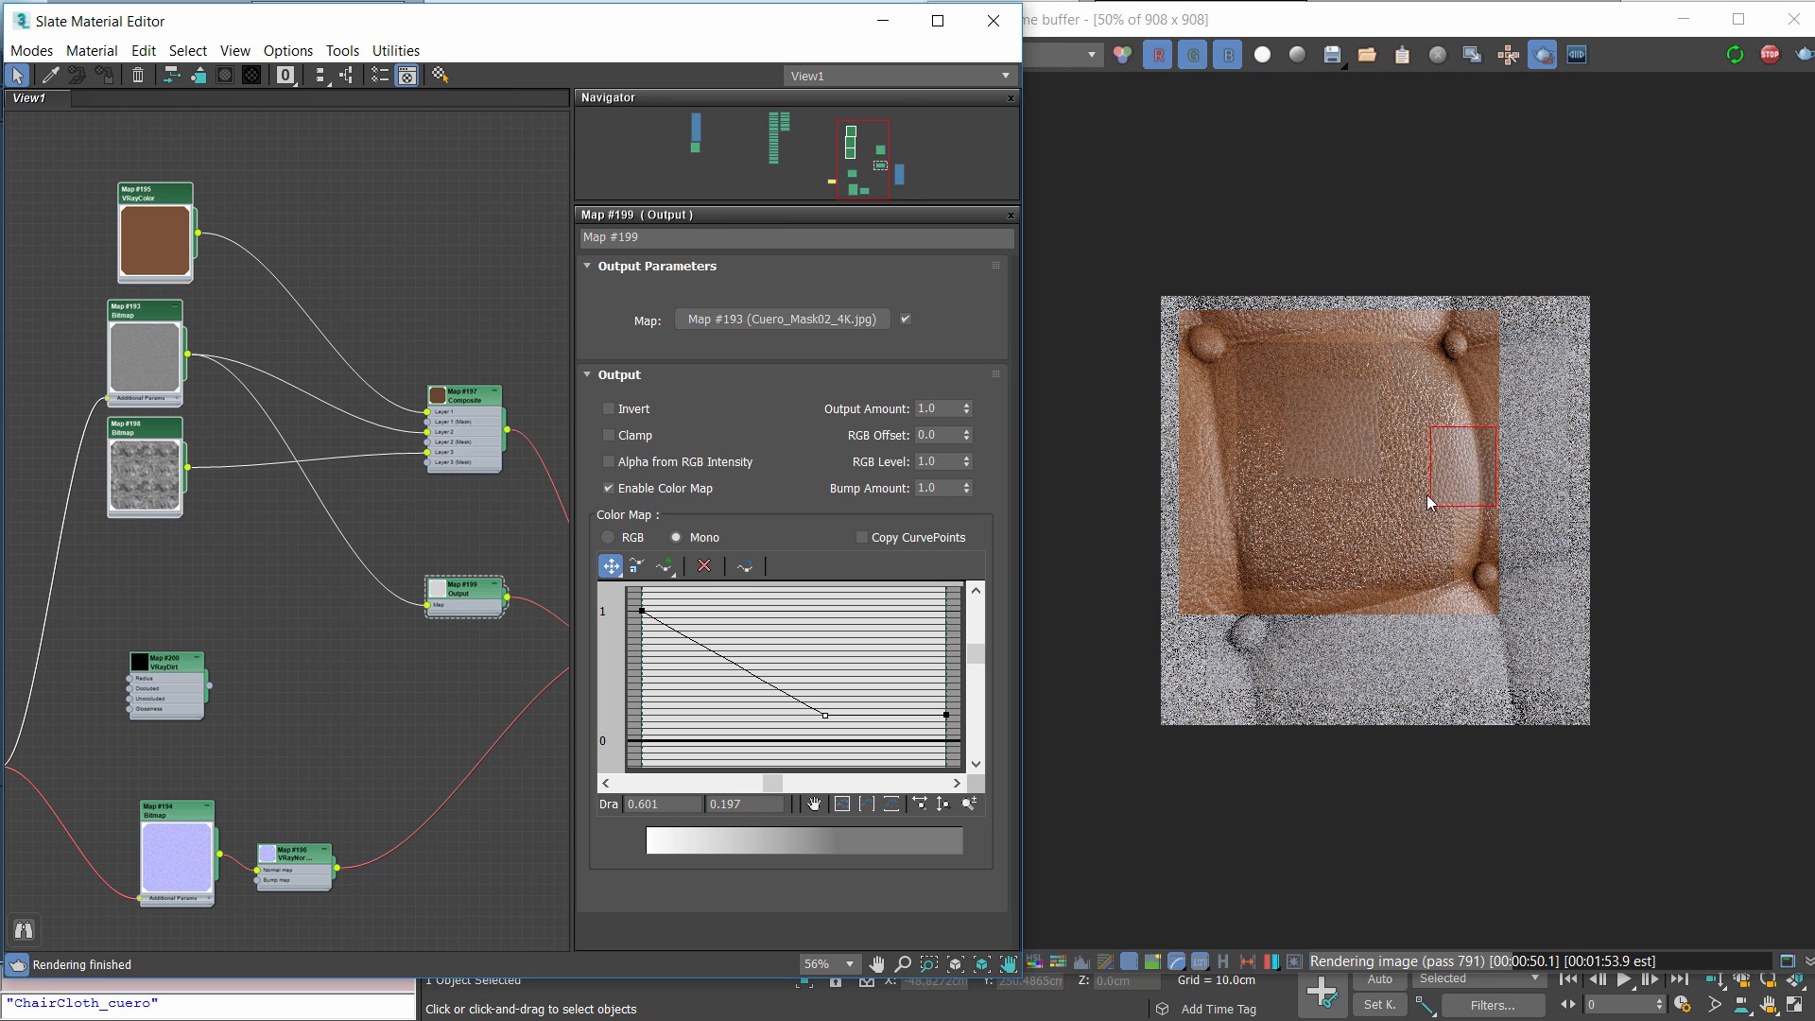
drag(1421, 475, 1578, 673)
Open the VRayDirt map's parameters, swap its occluded and unoccluded colors, and adjust the node's position below the mask bitmaps
mouse_move(147, 674)
mouse_down()
mouse_move(211, 624)
mouse_move(190, 617)
mouse_up()
scroll(191, 616, up, 2)
double_click(191, 616)
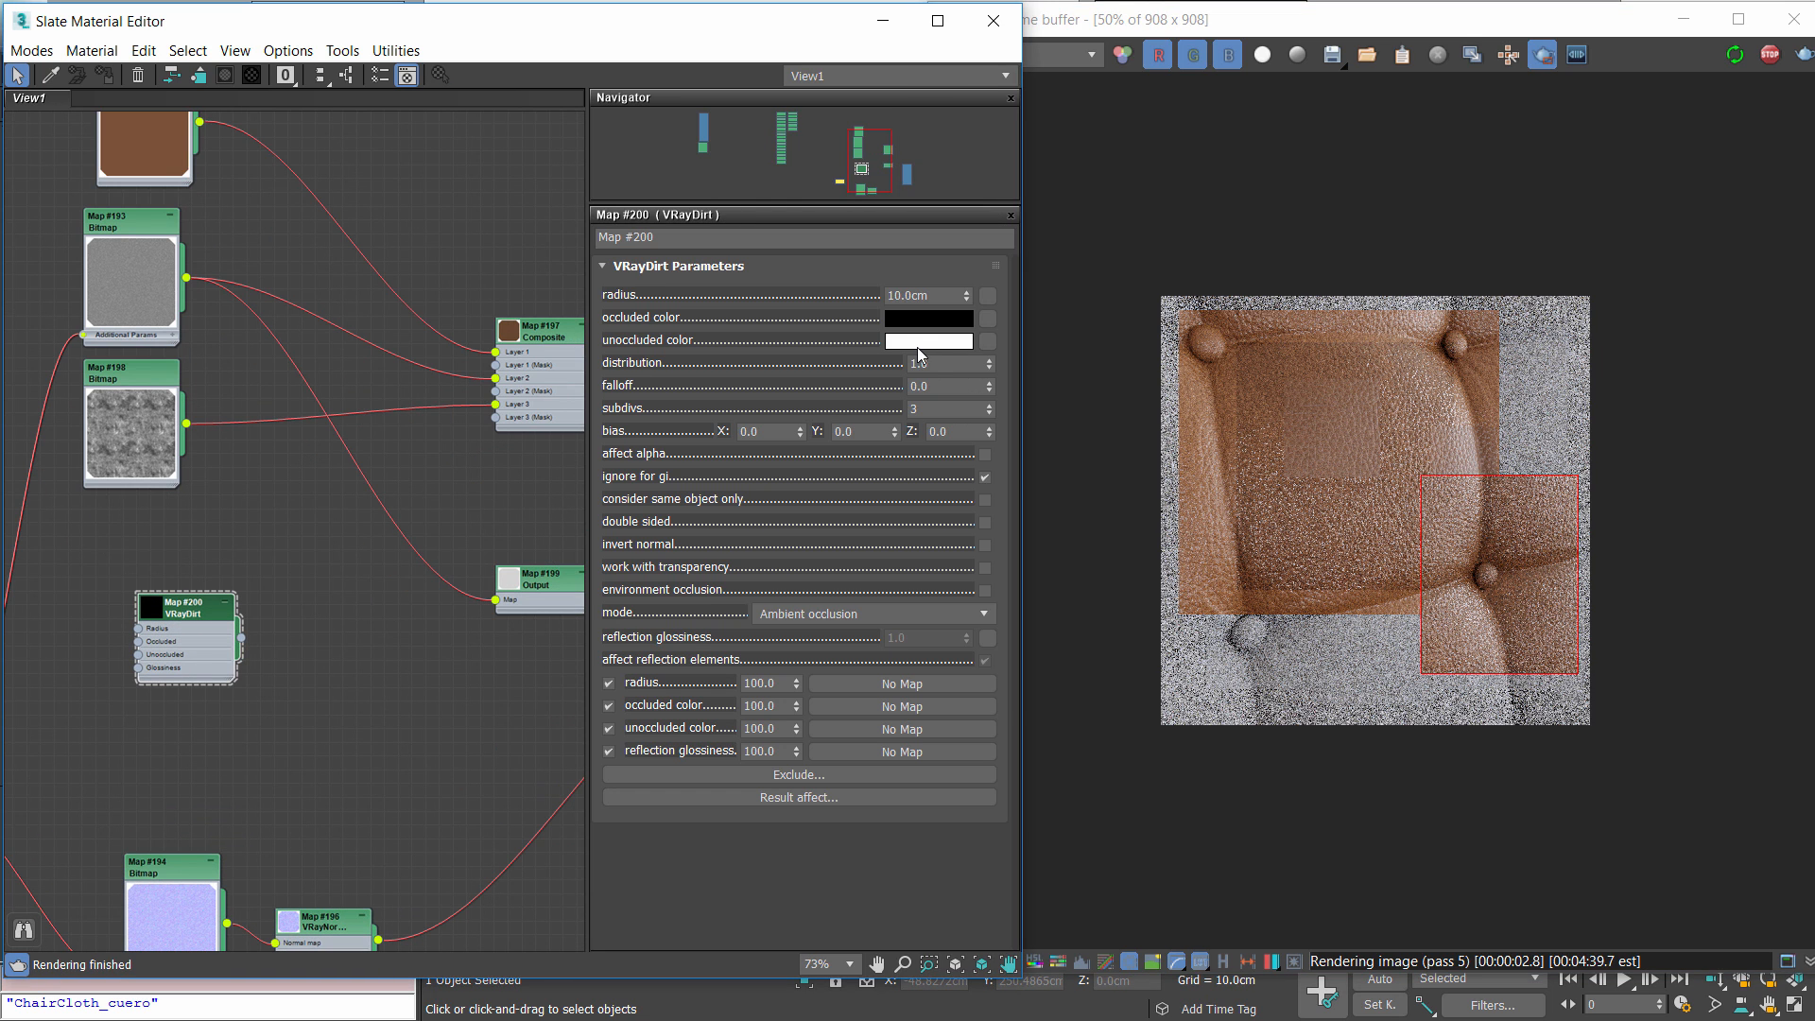
drag(917, 347, 950, 329)
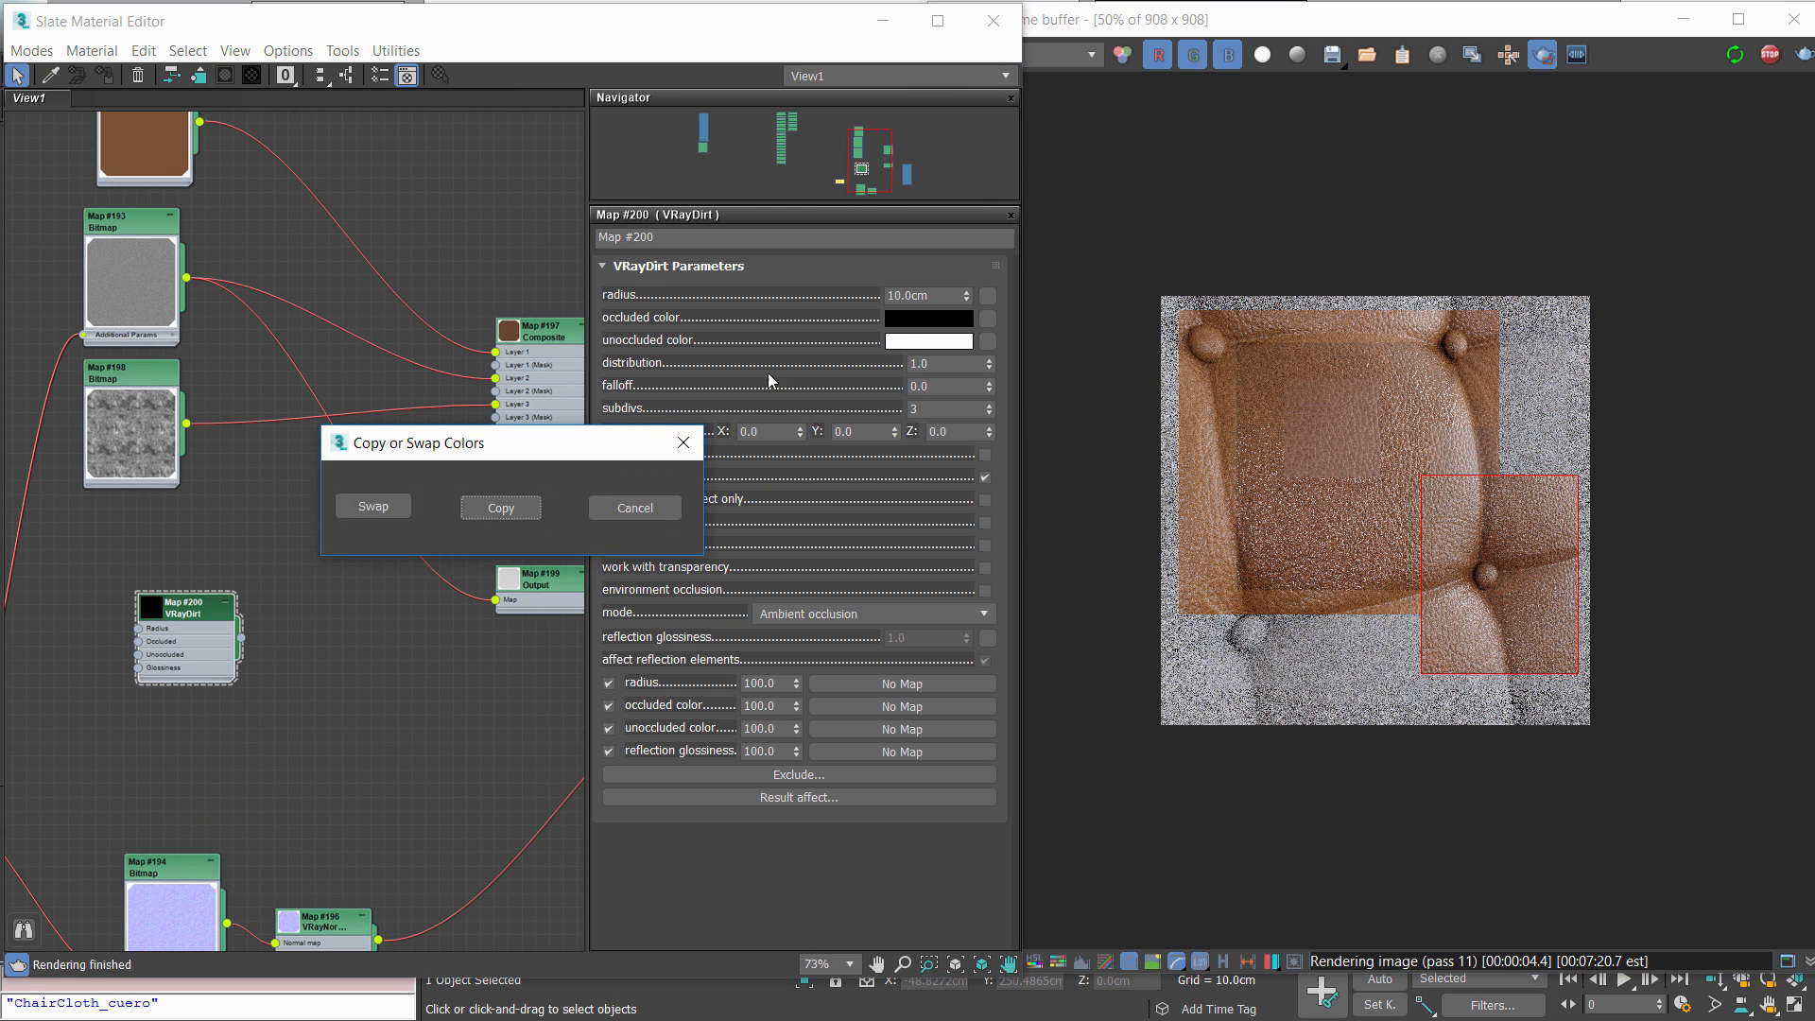
click(387, 508)
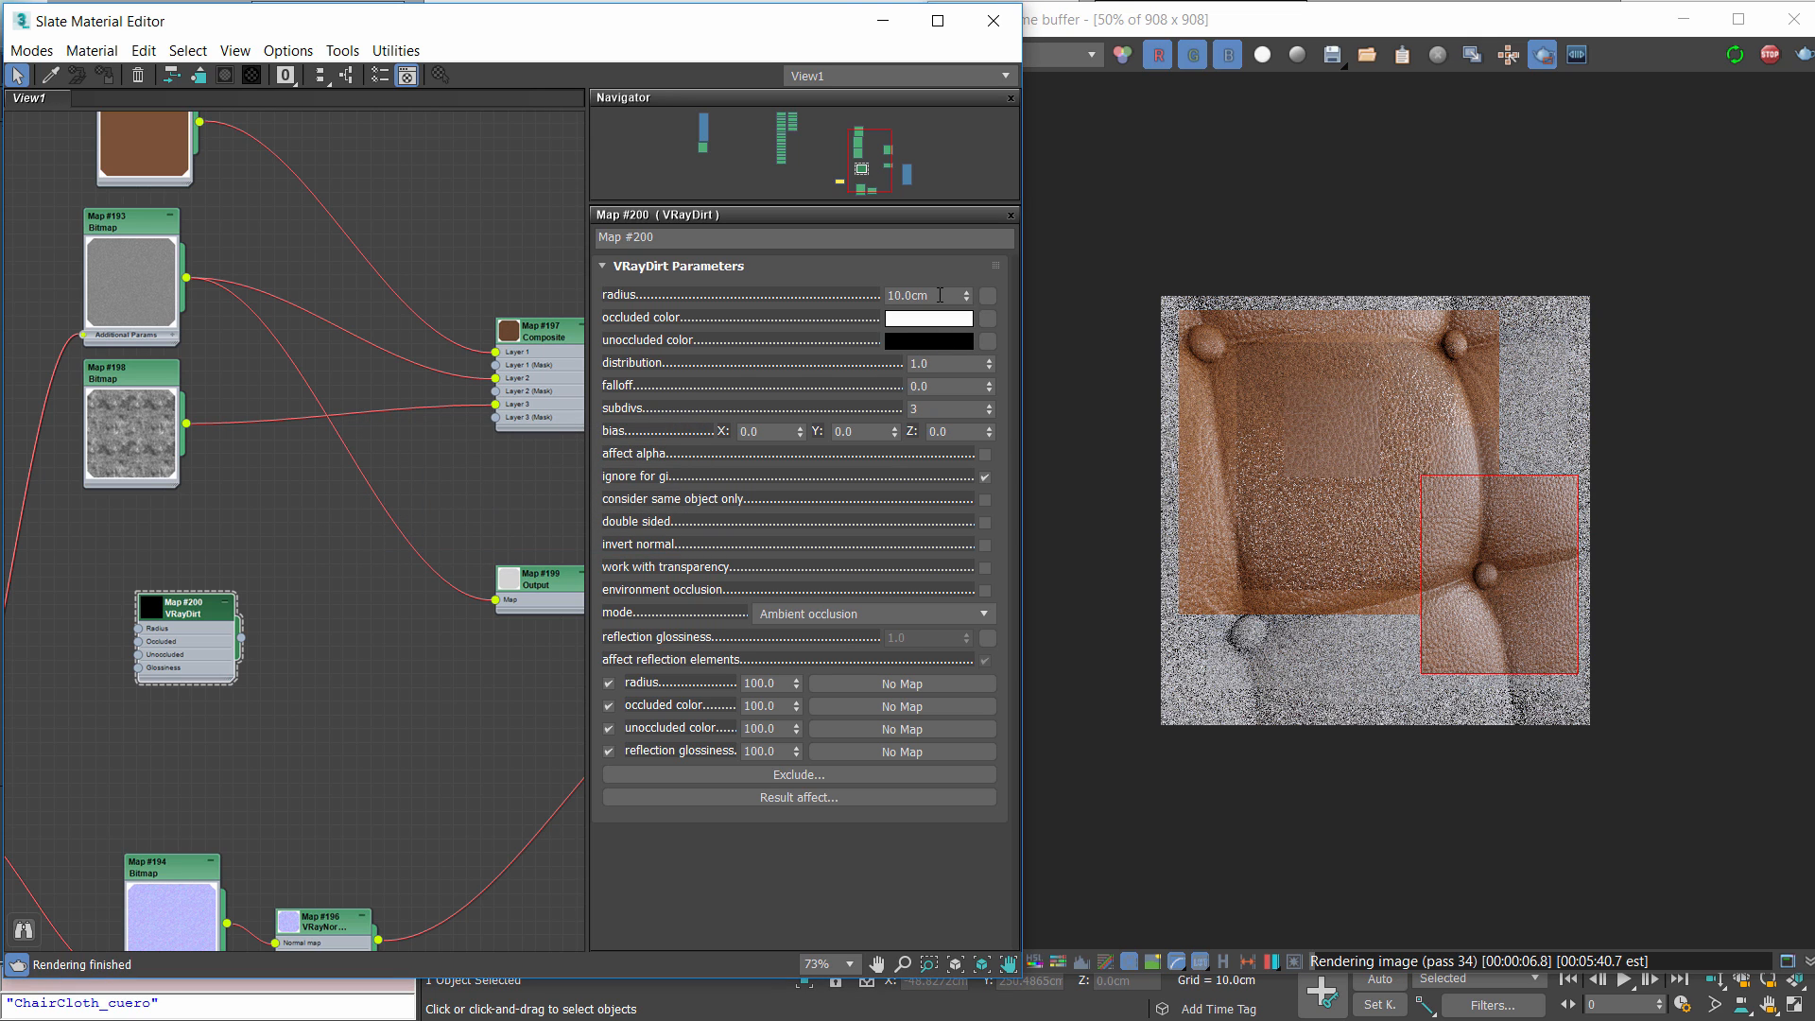
drag(192, 617, 174, 597)
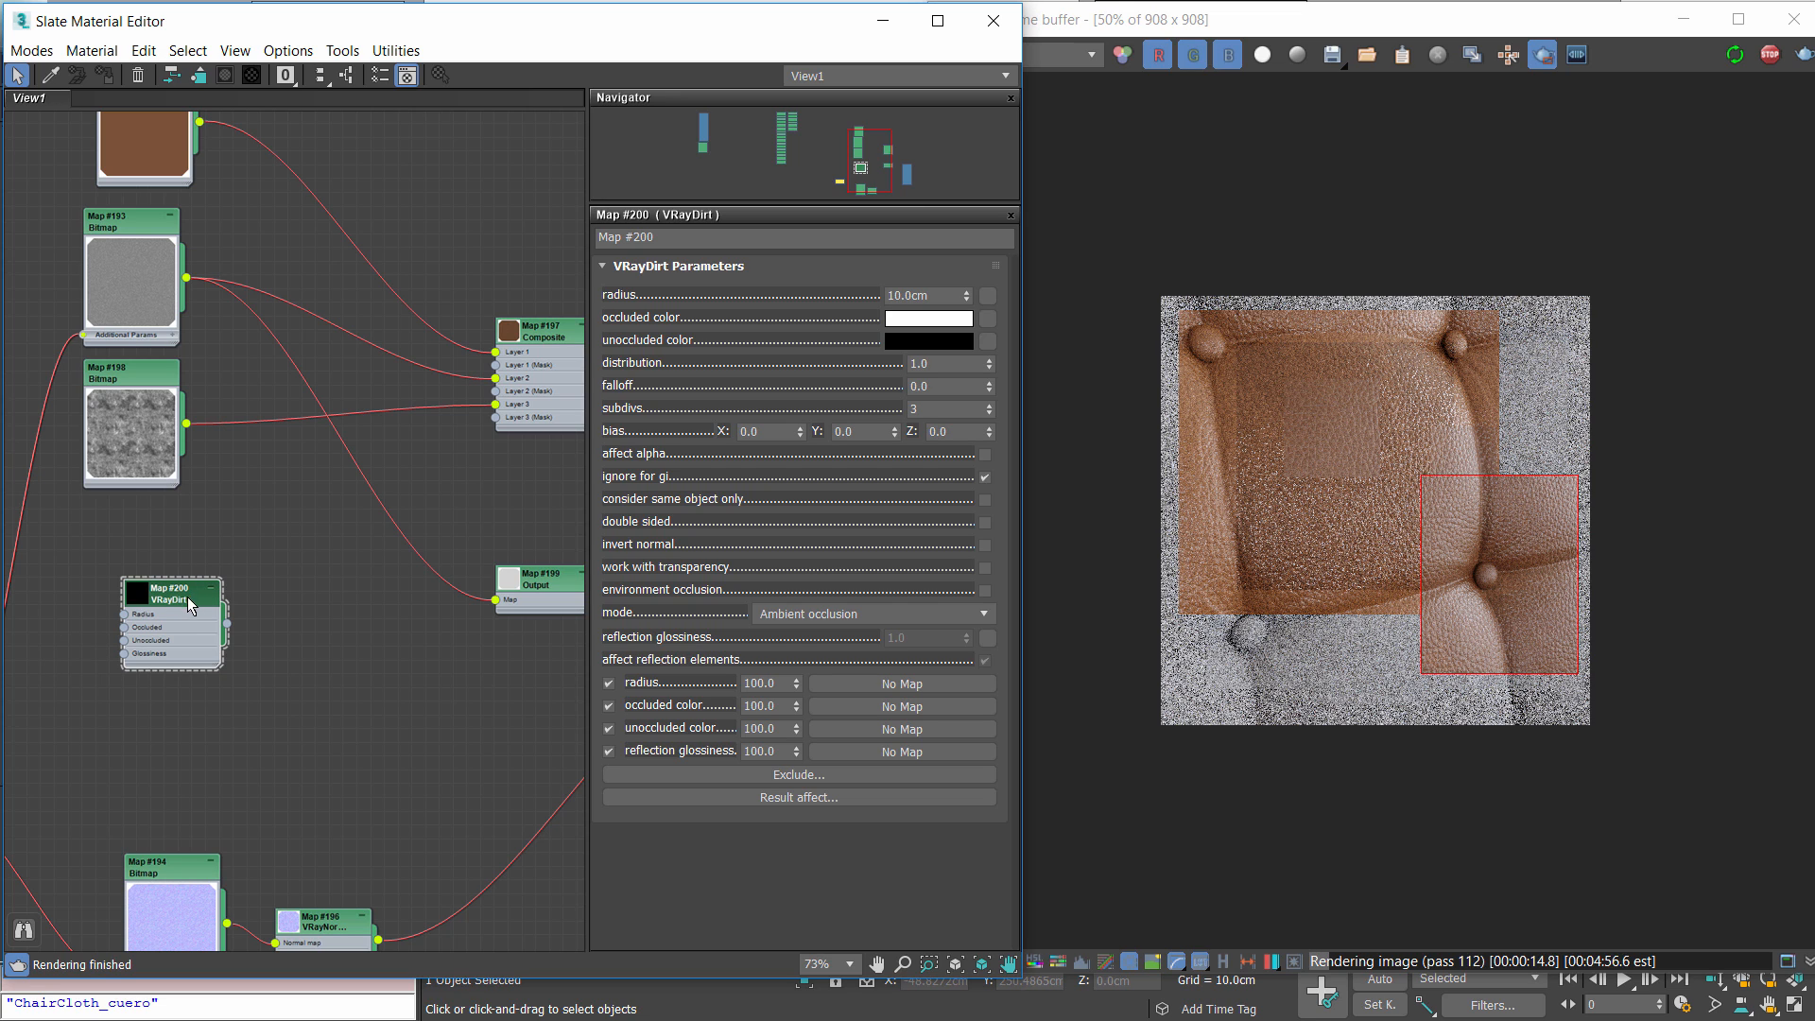
drag(187, 598, 174, 597)
Add a VRayColor map wired into the VRayDirt node's Occluded input and open its parameters
middle_drag(93, 638, 325, 643)
scroll(325, 643, up, 2)
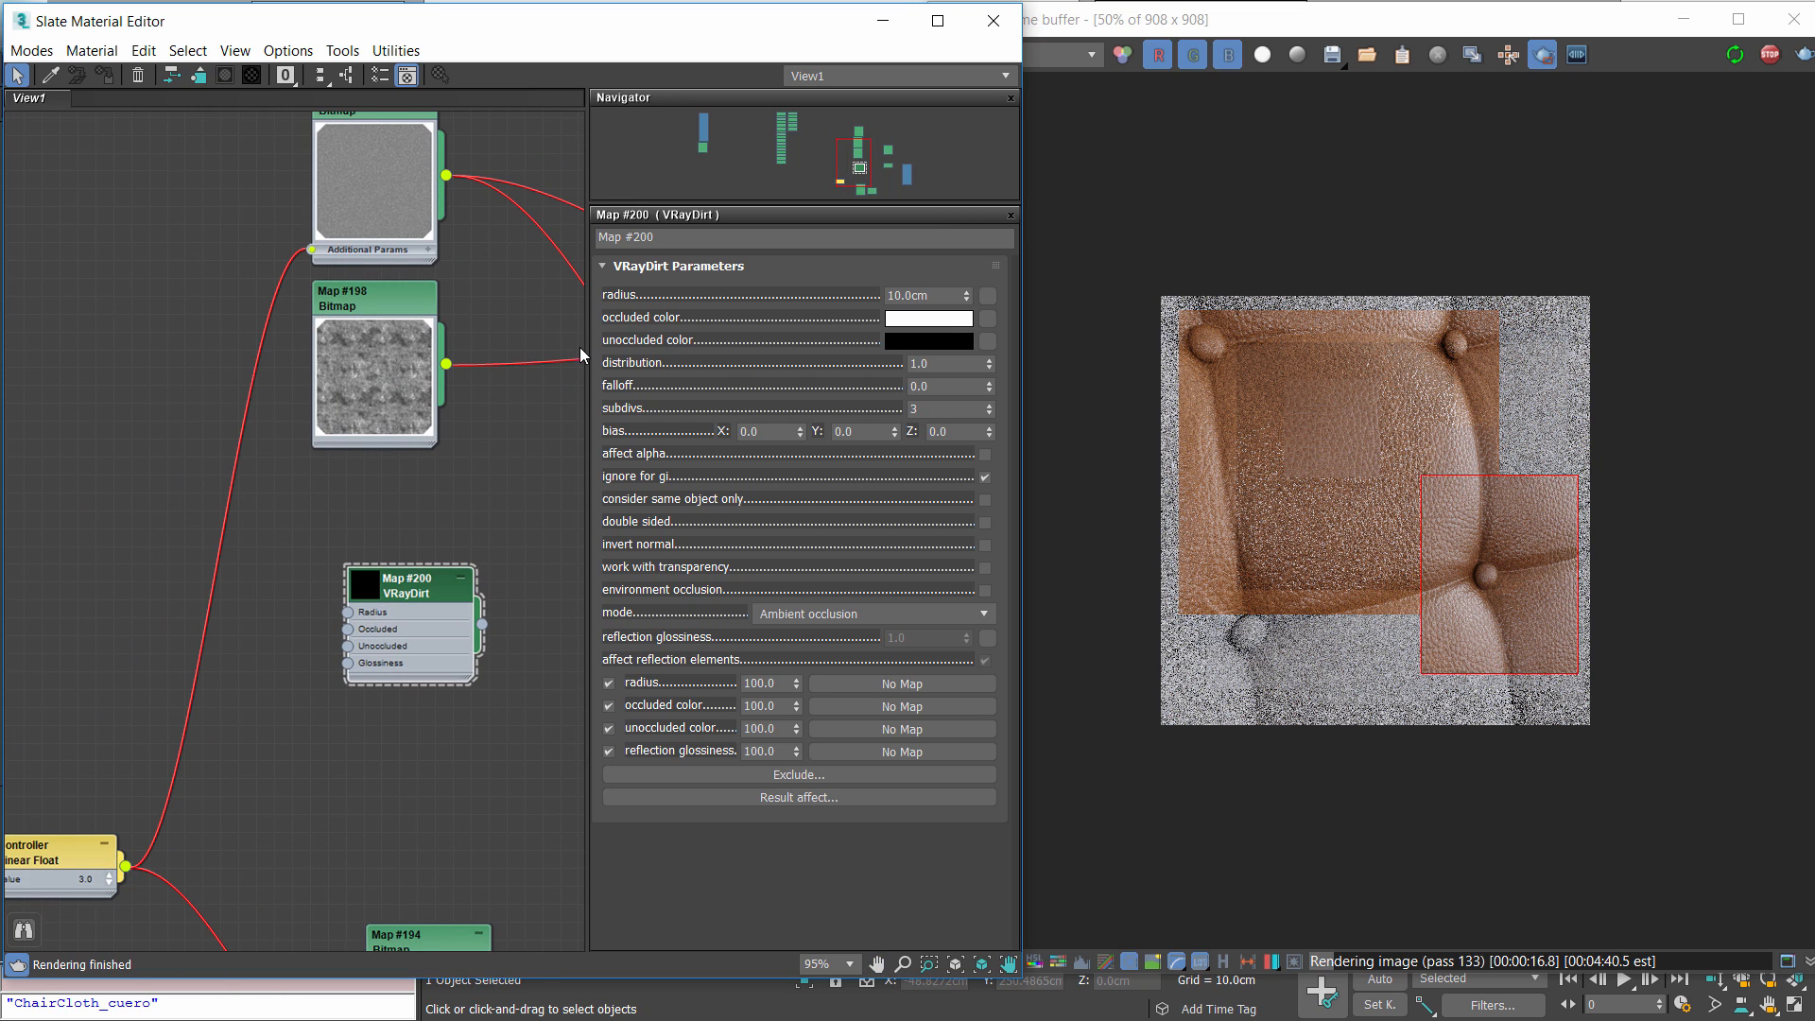
drag(347, 628, 117, 617)
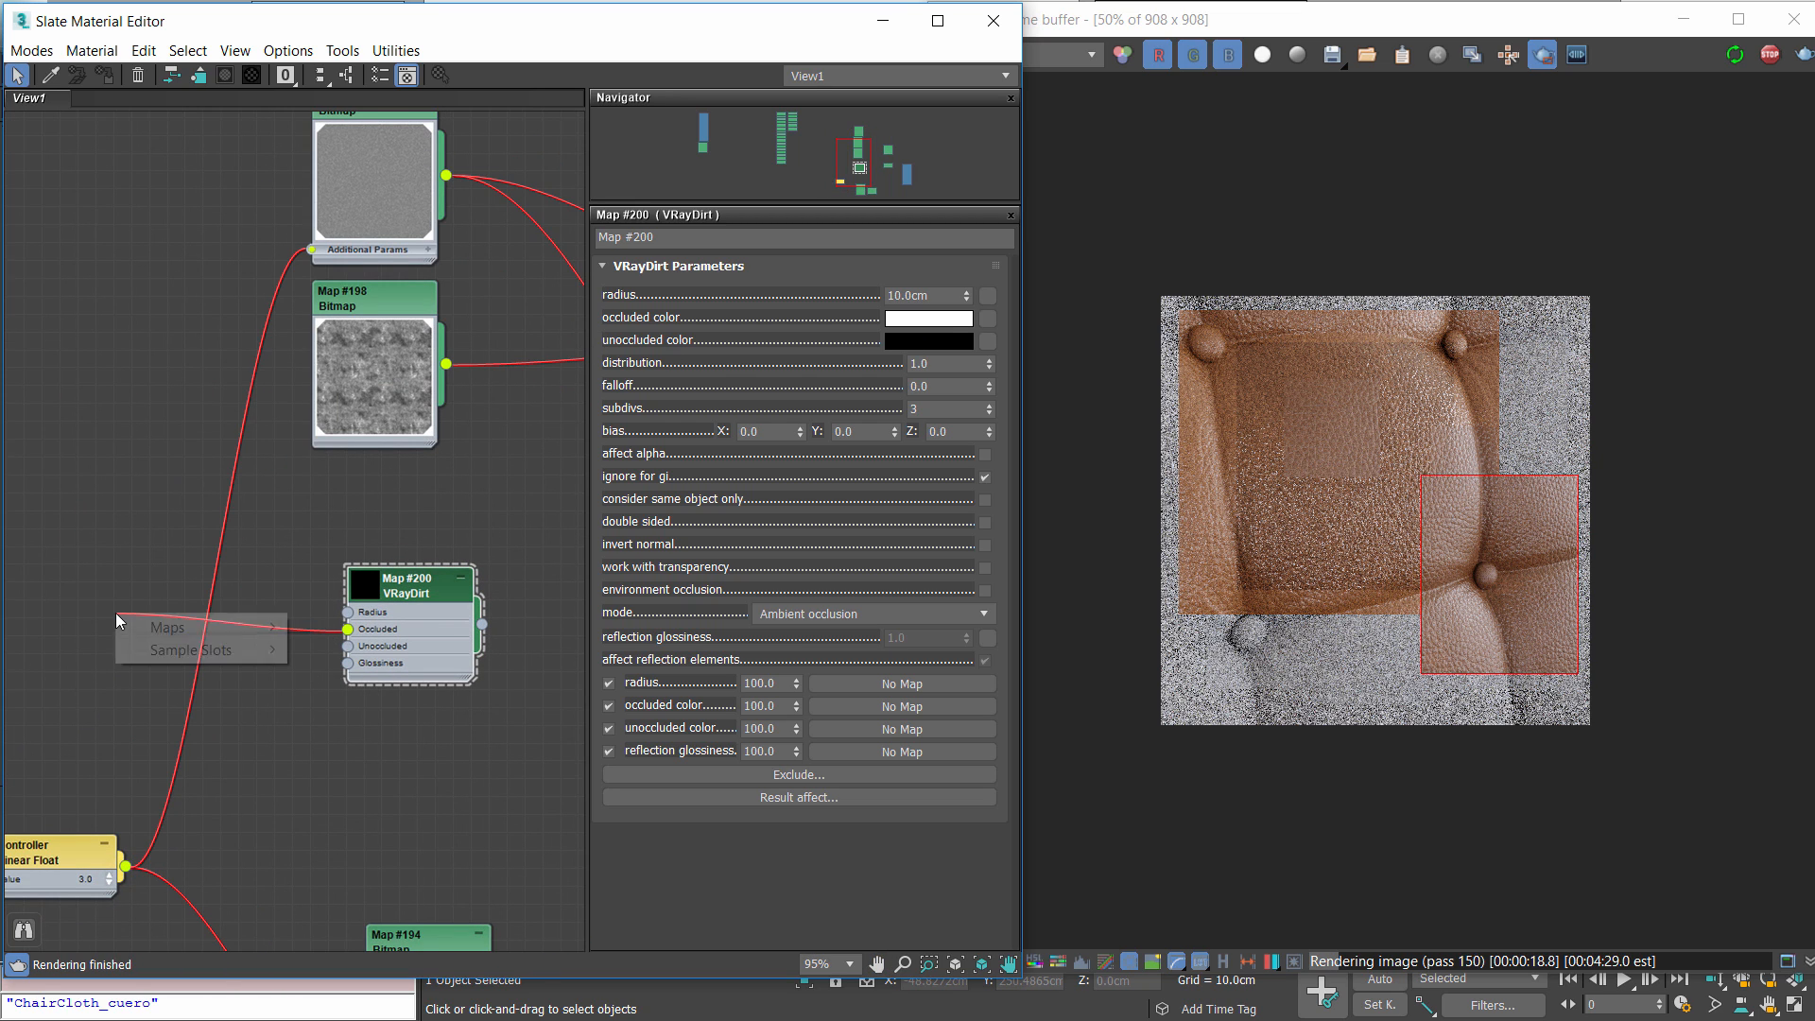
mouse_move(170, 626)
mouse_move(367, 726)
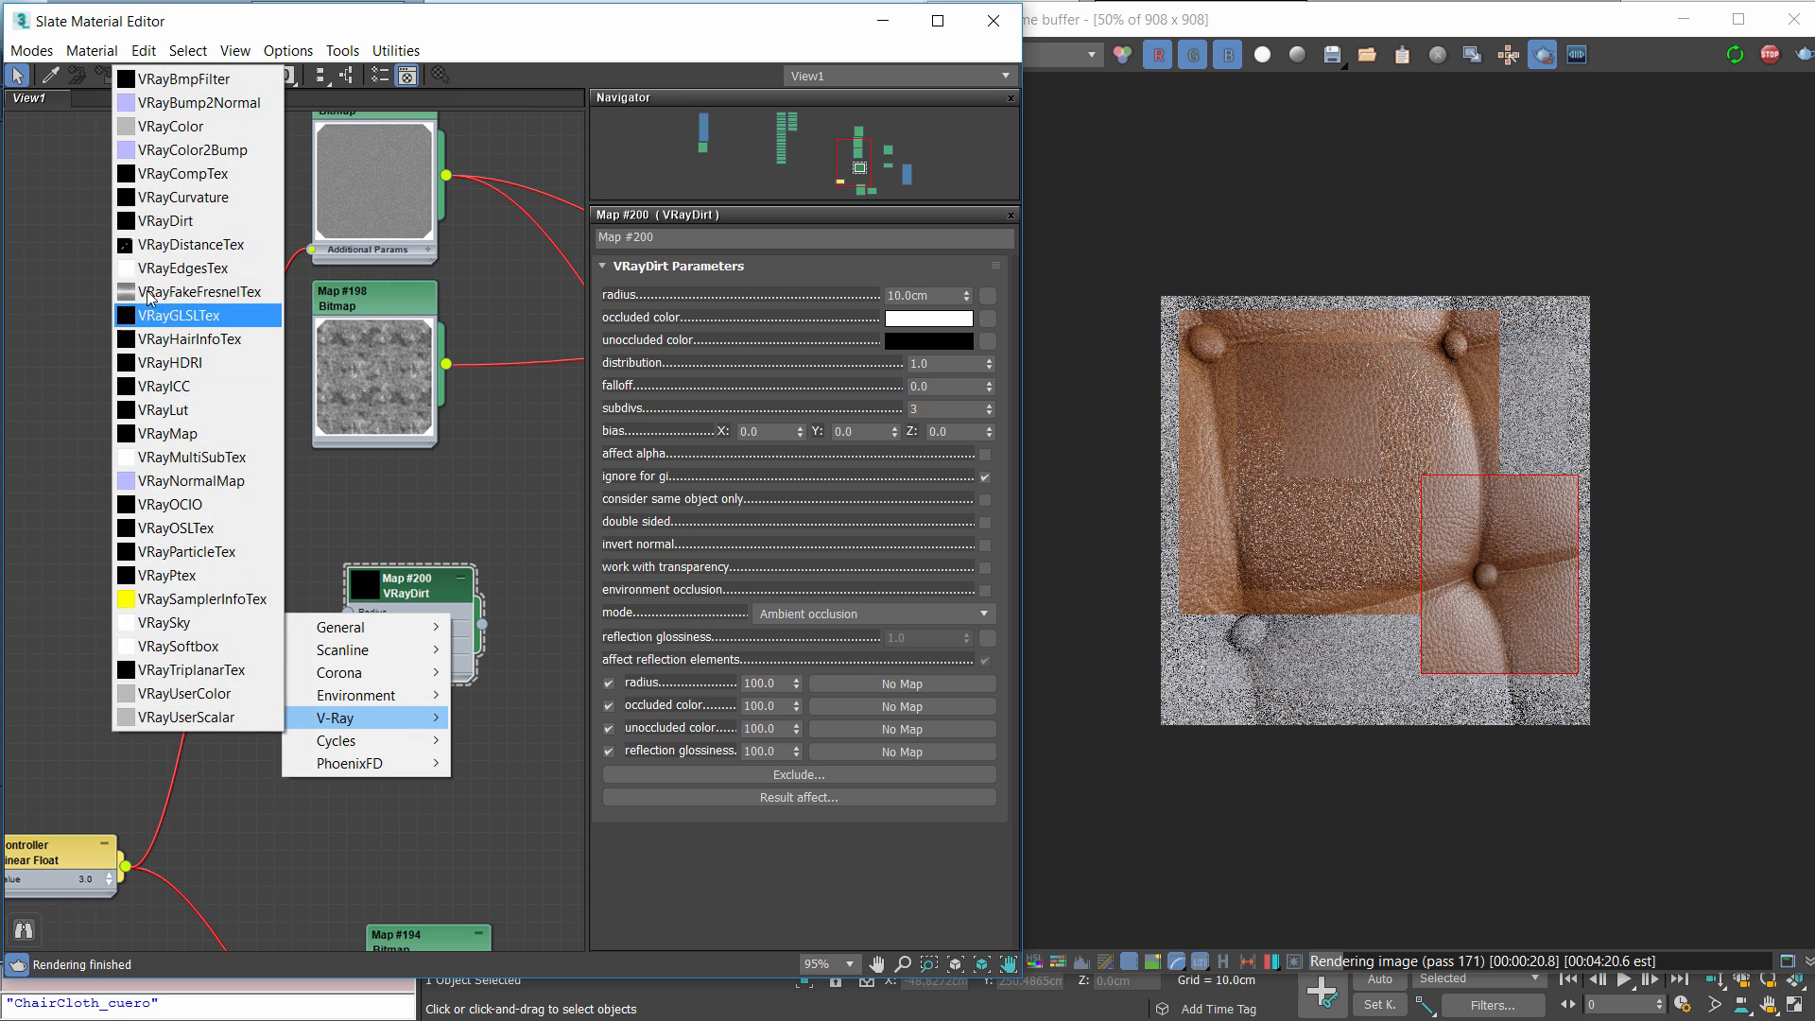
click(180, 125)
double_click(84, 620)
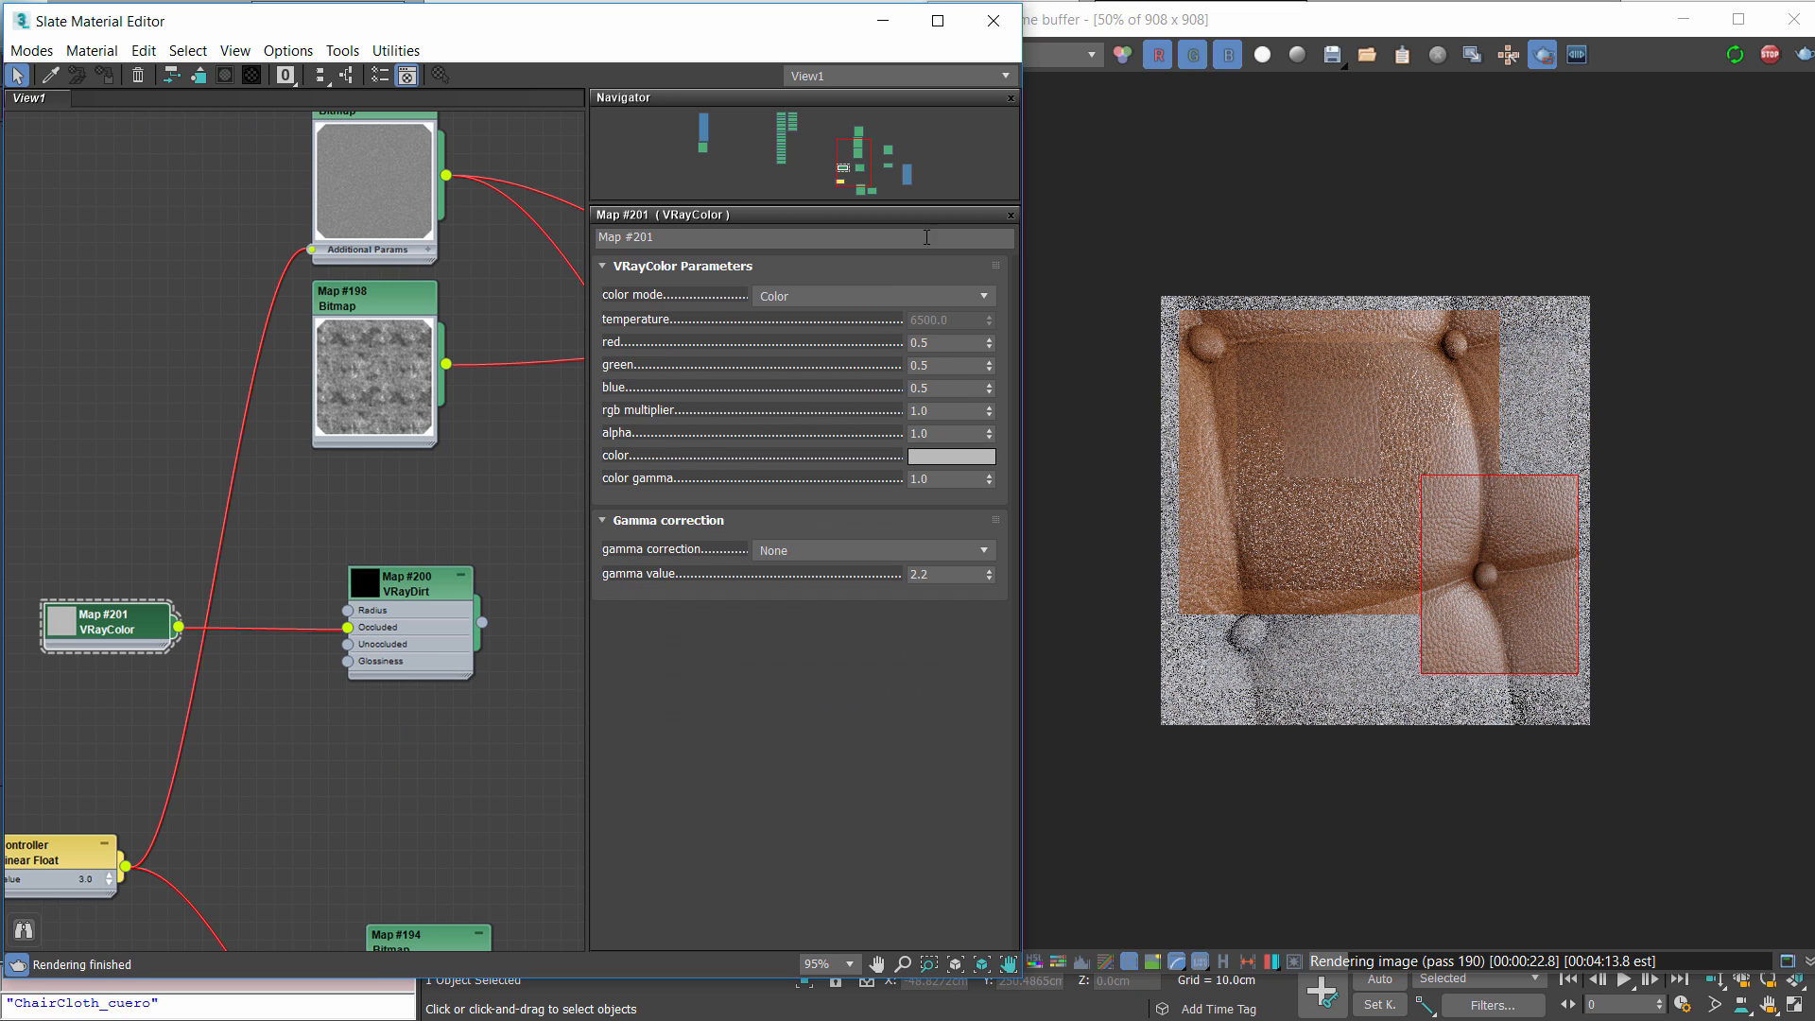
Set the new VRayColor's red, green and blue to 1.0 and its rgb multiplier to 3.0
click(936, 348)
text(1)
key(Tab)
text(1)
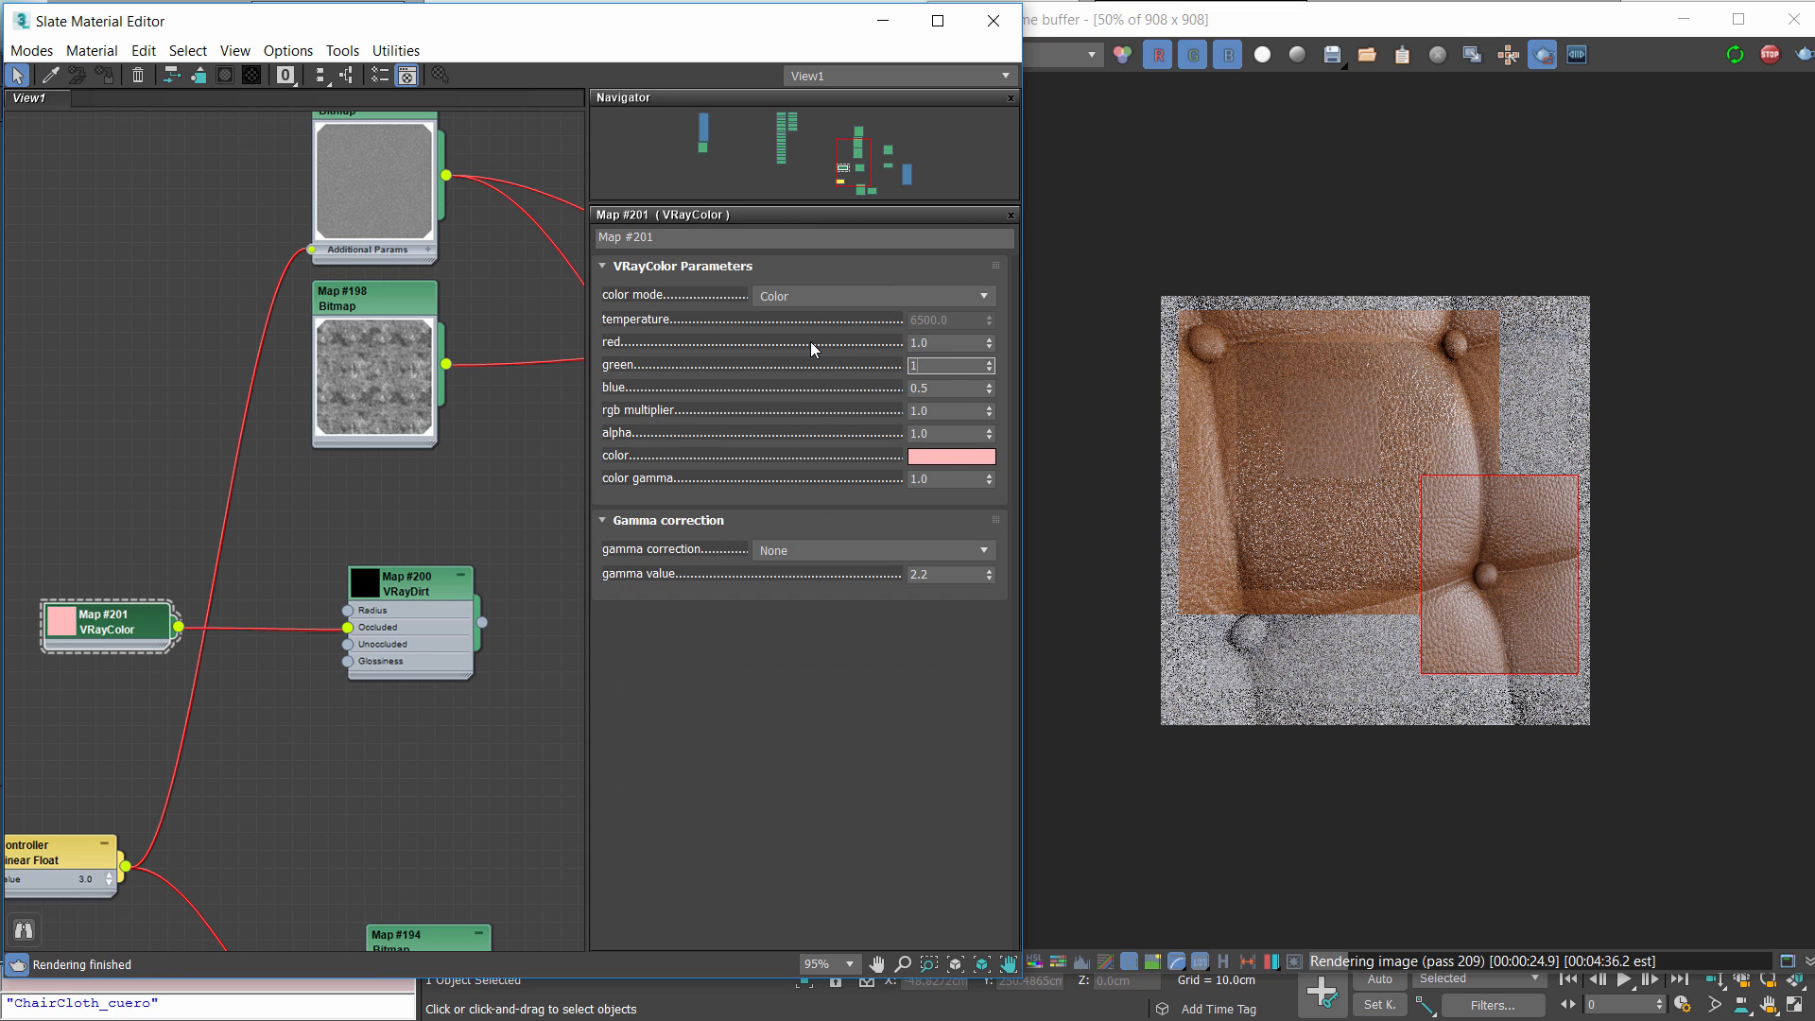
key(Tab)
text(1)
key(Tab)
text(3)
key(Return)
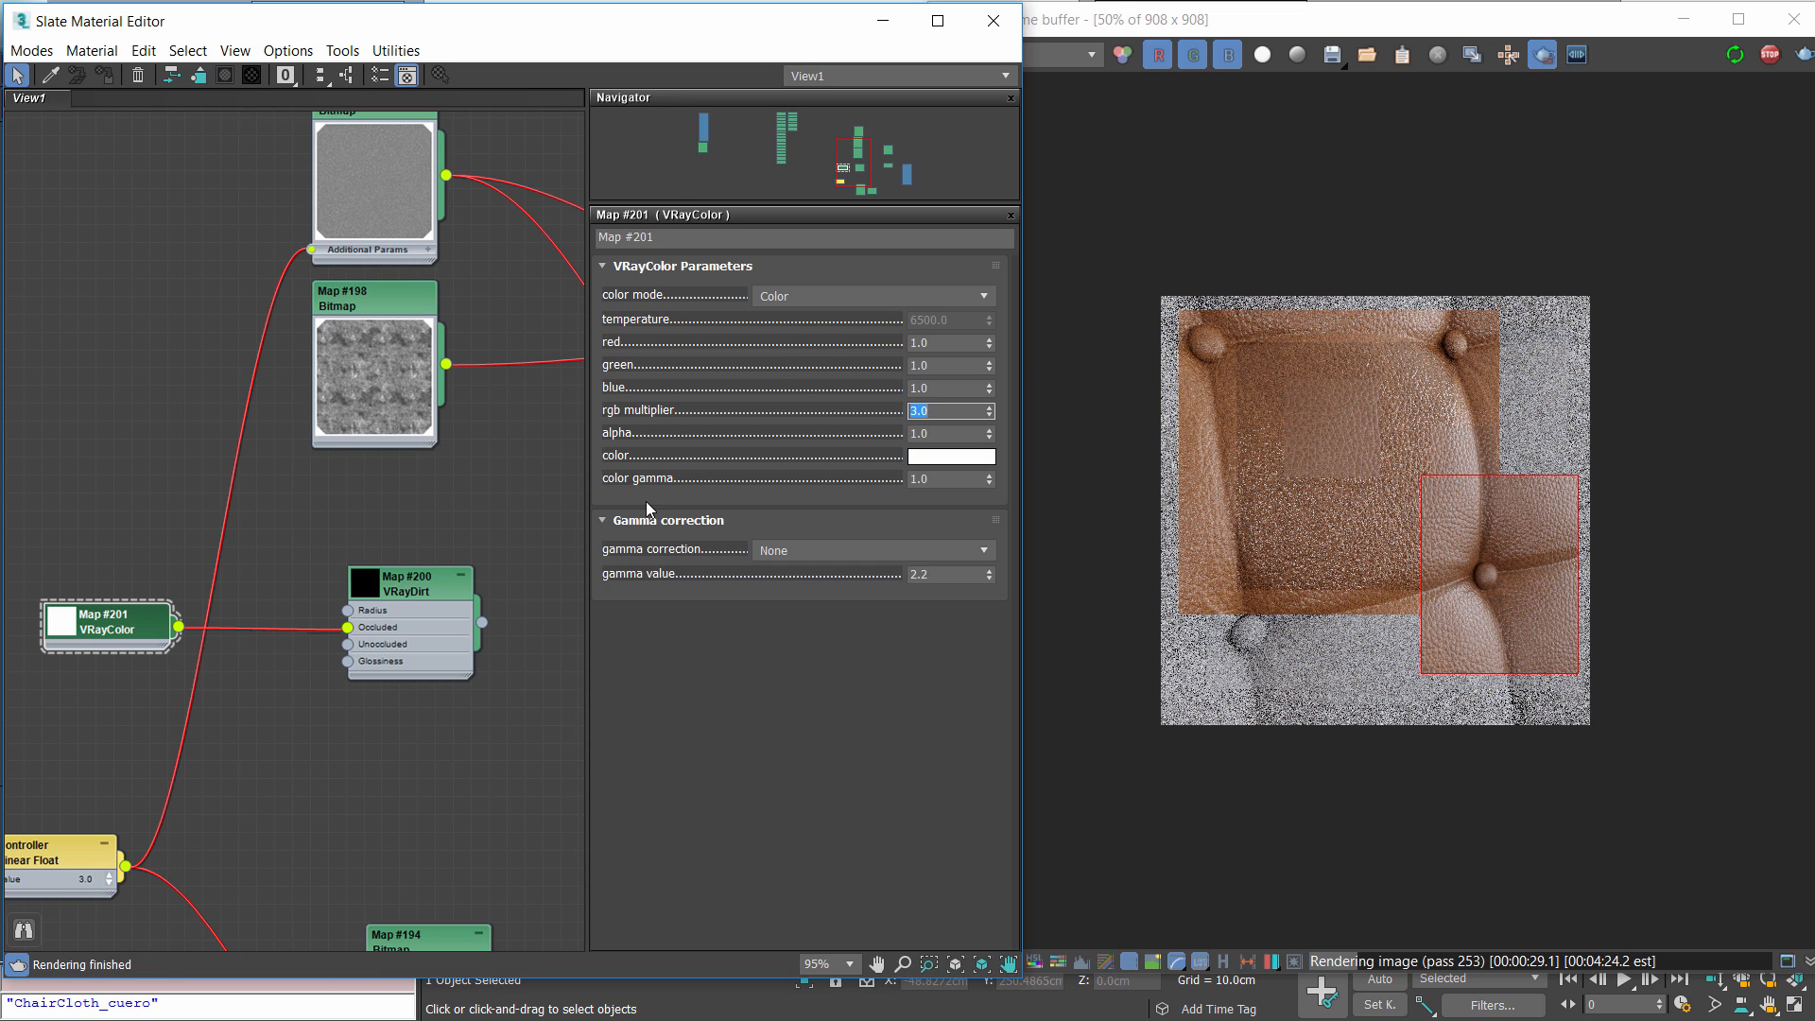
Enlarge the VRayDirt node's preview, move the node up, and arrange its VRayColor node beside the Occluded input
middle_drag(363, 601, 260, 605)
double_click(262, 590)
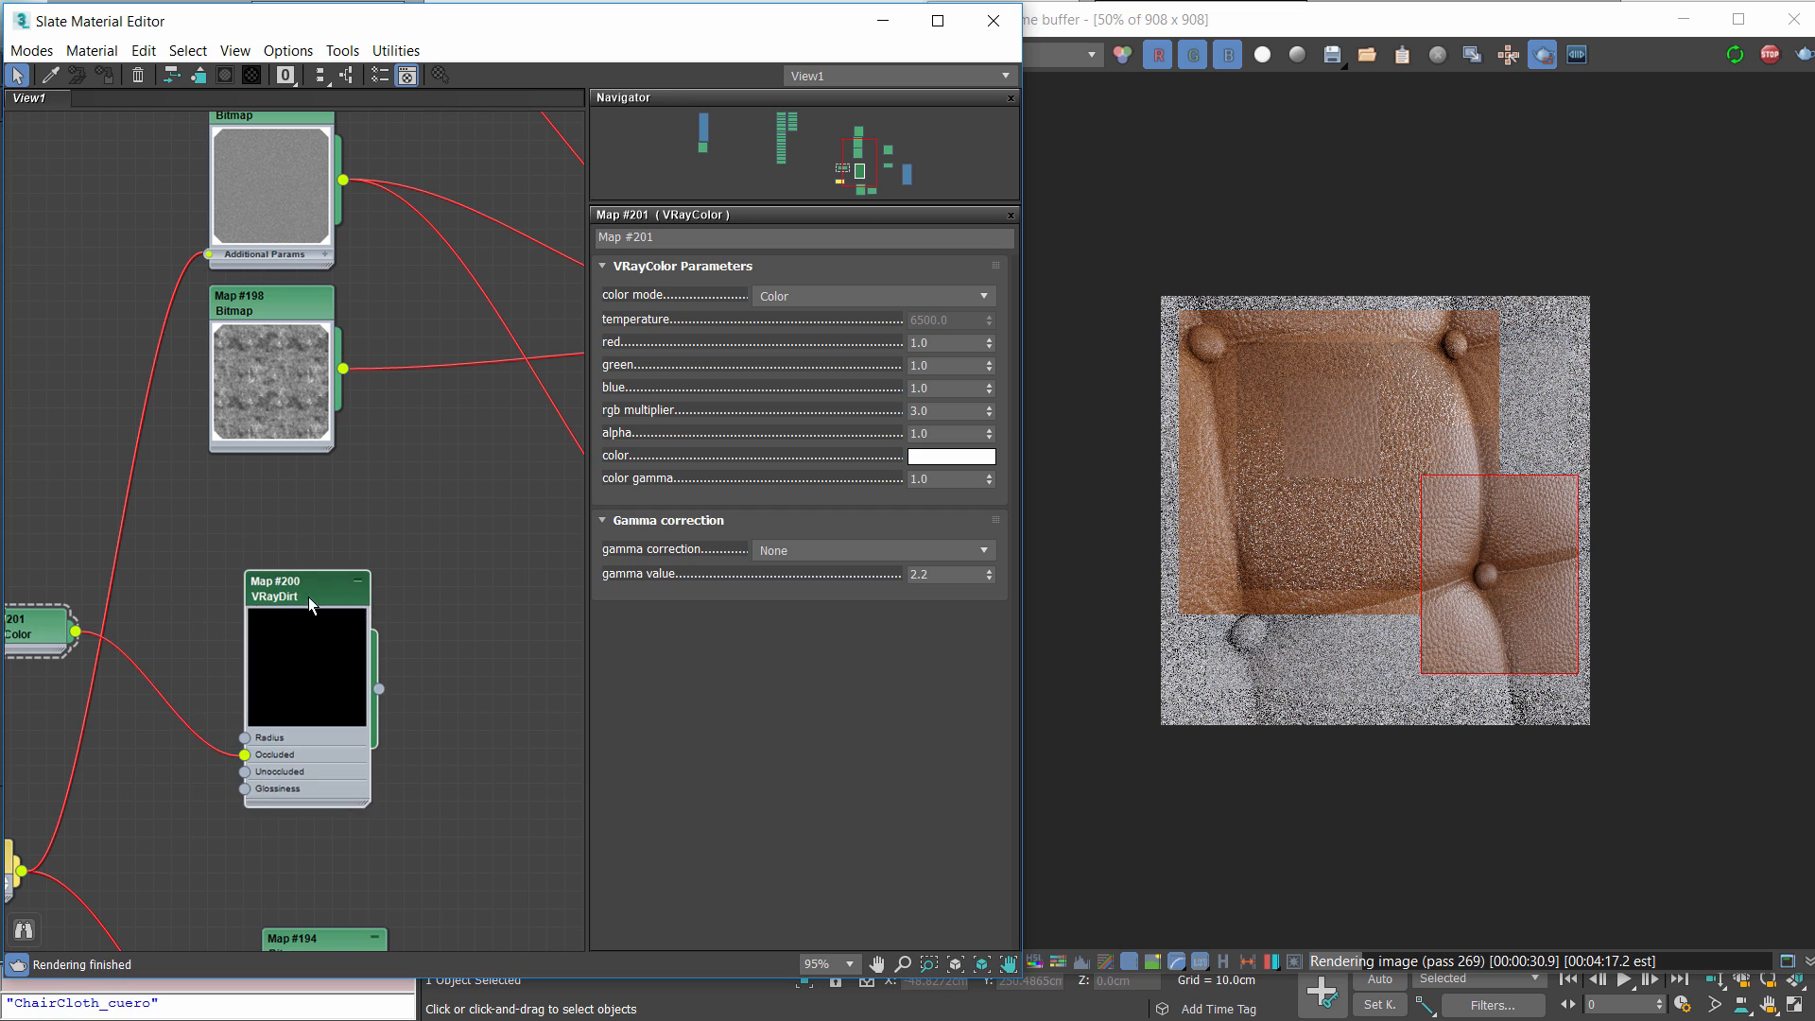
drag(308, 597, 291, 543)
drag(42, 625, 150, 751)
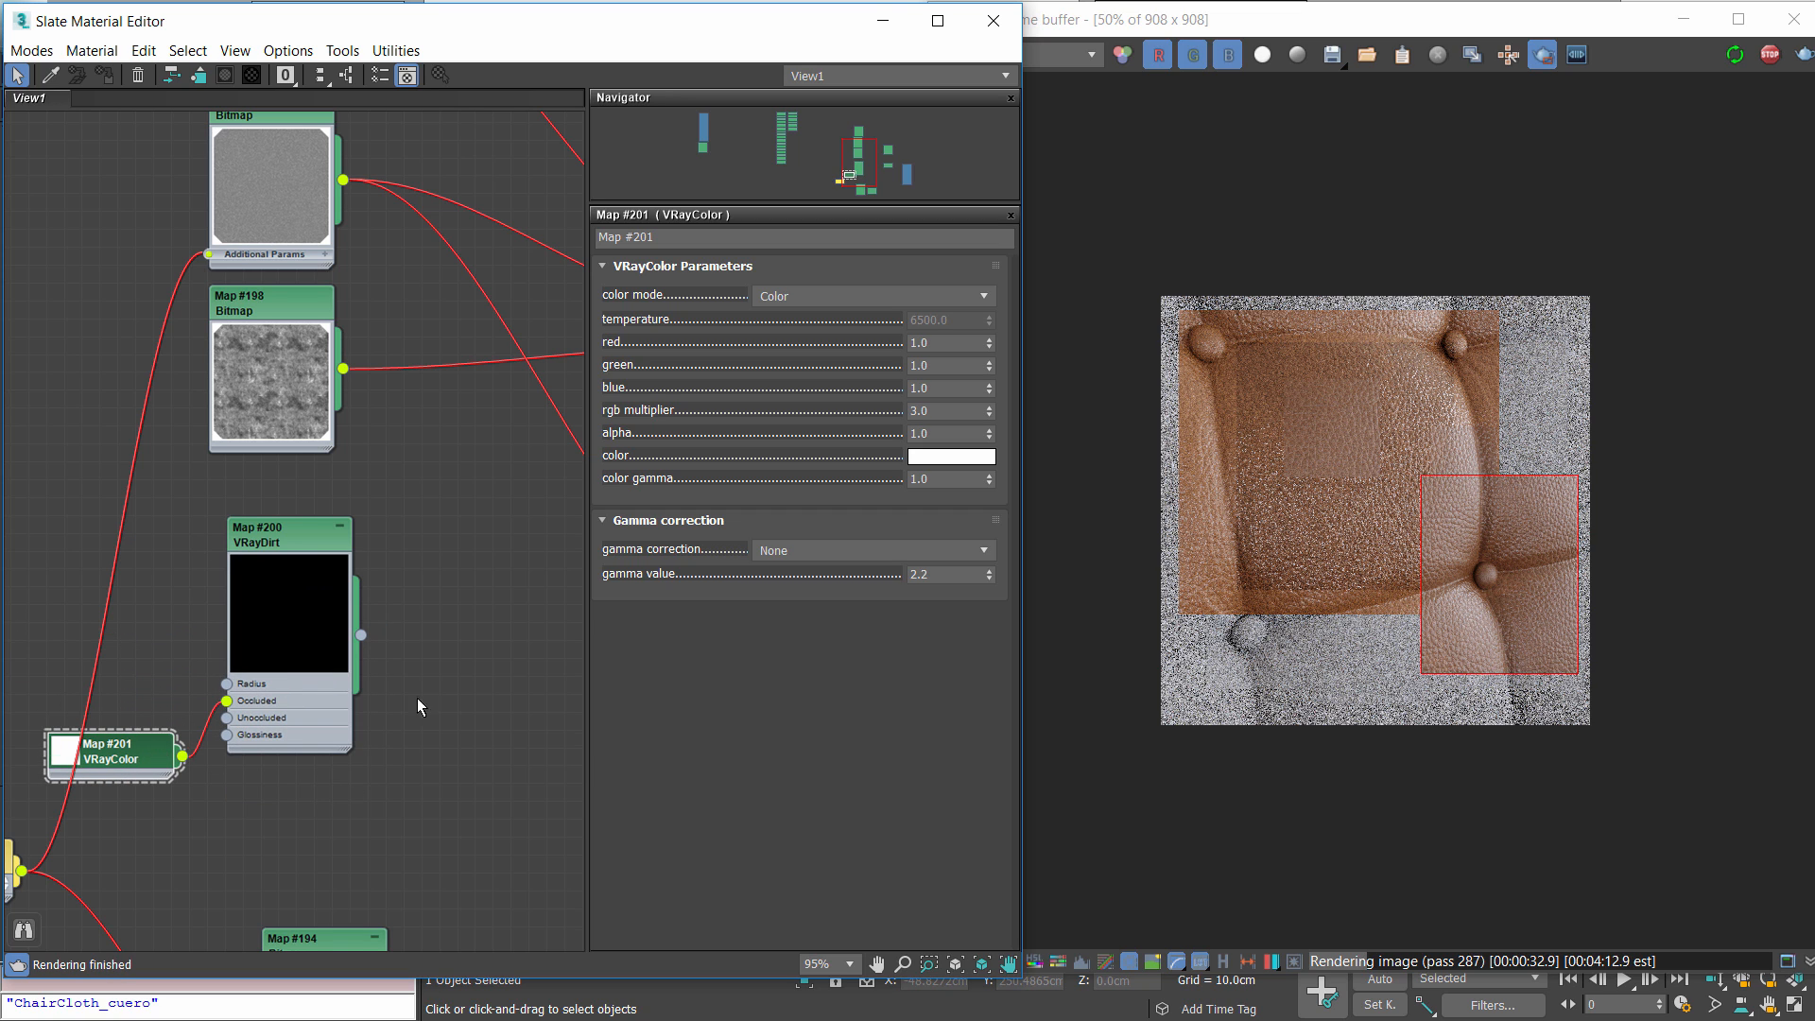
middle_drag(486, 618, 400, 588)
right_click(401, 588)
click(347, 594)
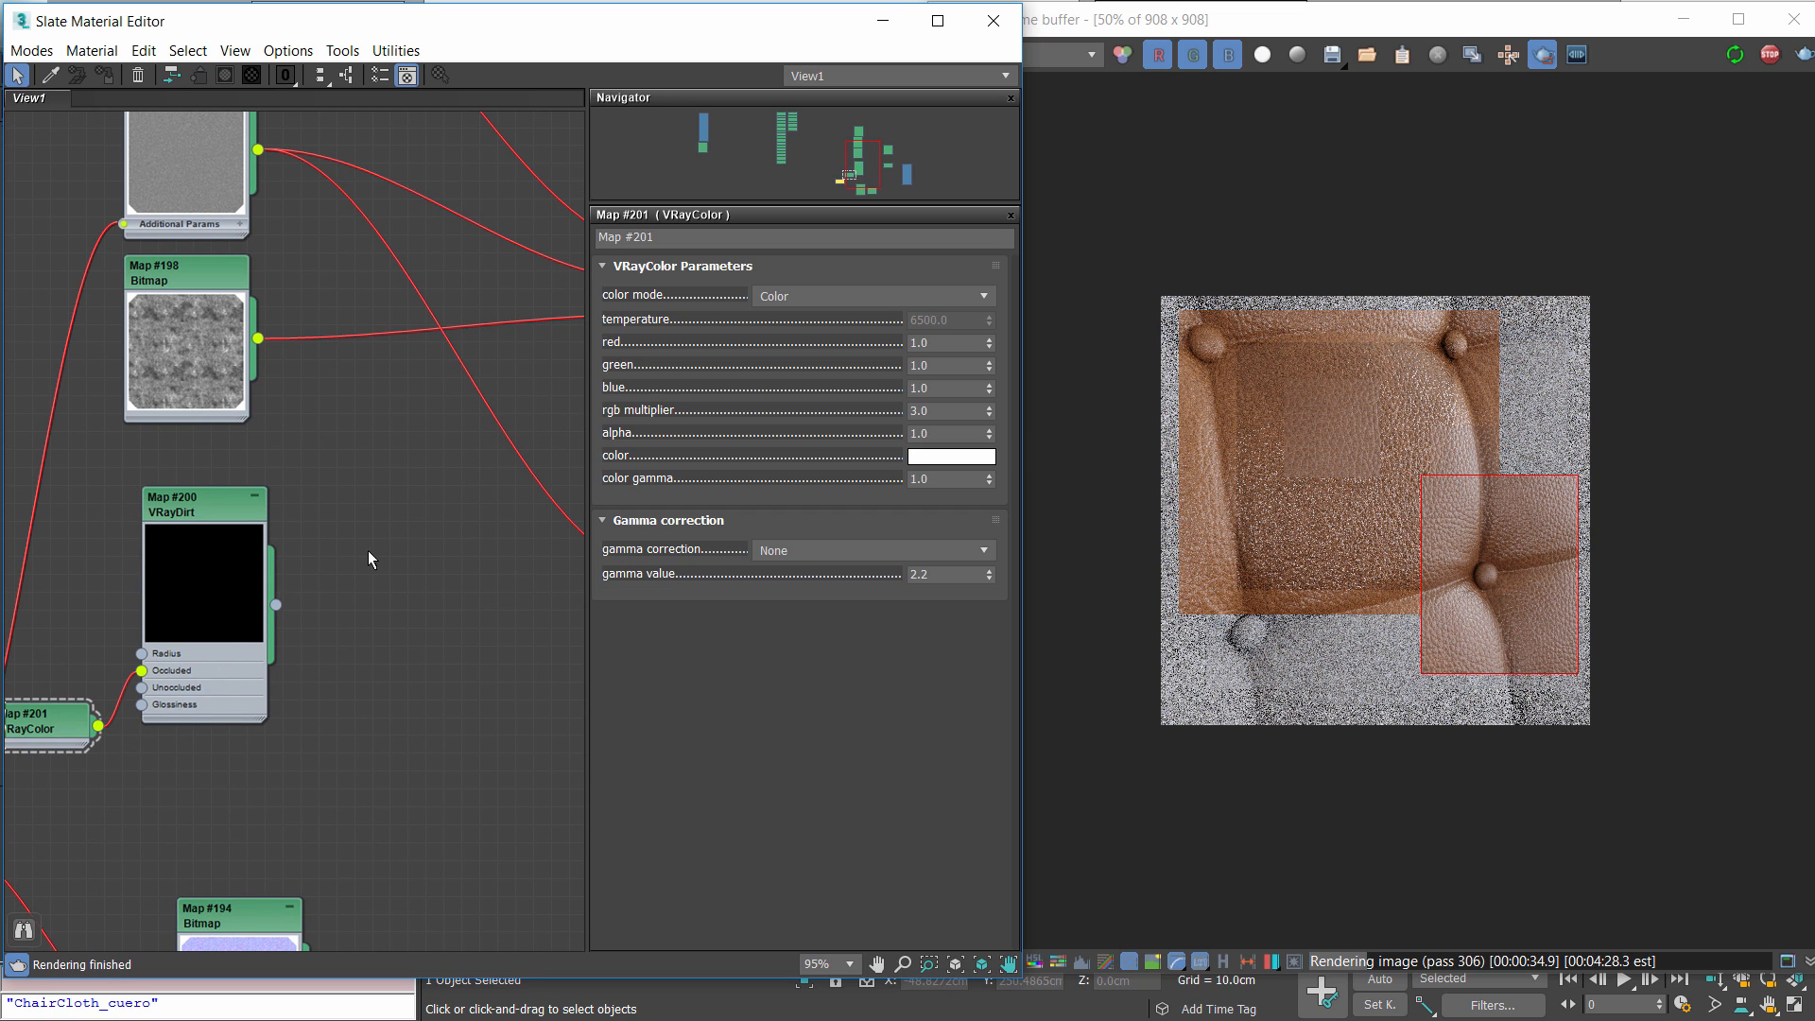
scroll(369, 560, down, 1)
drag(91, 694, 75, 615)
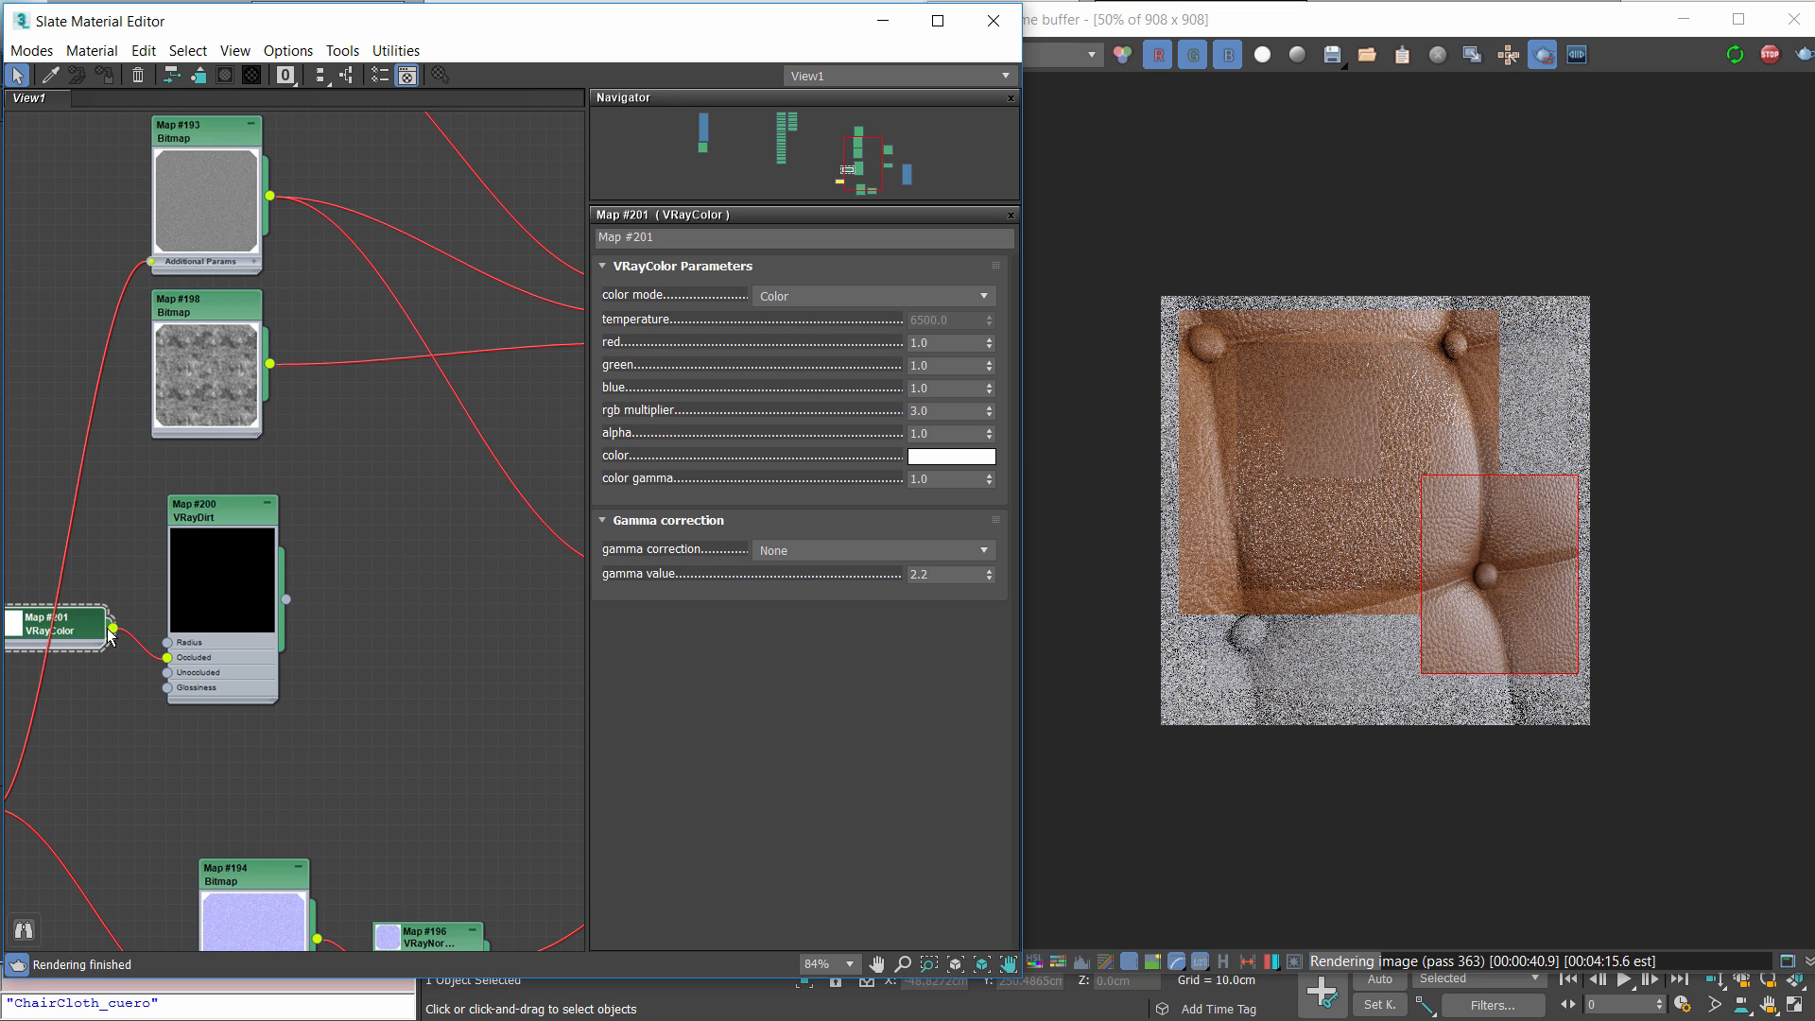
drag(961, 410, 900, 406)
Add an Output map beside the VRayDirt node, connect VRayDirt to its Map input, and open its parameters
middle_drag(416, 566, 280, 554)
click(448, 358)
right_click(357, 535)
mouse_move(420, 619)
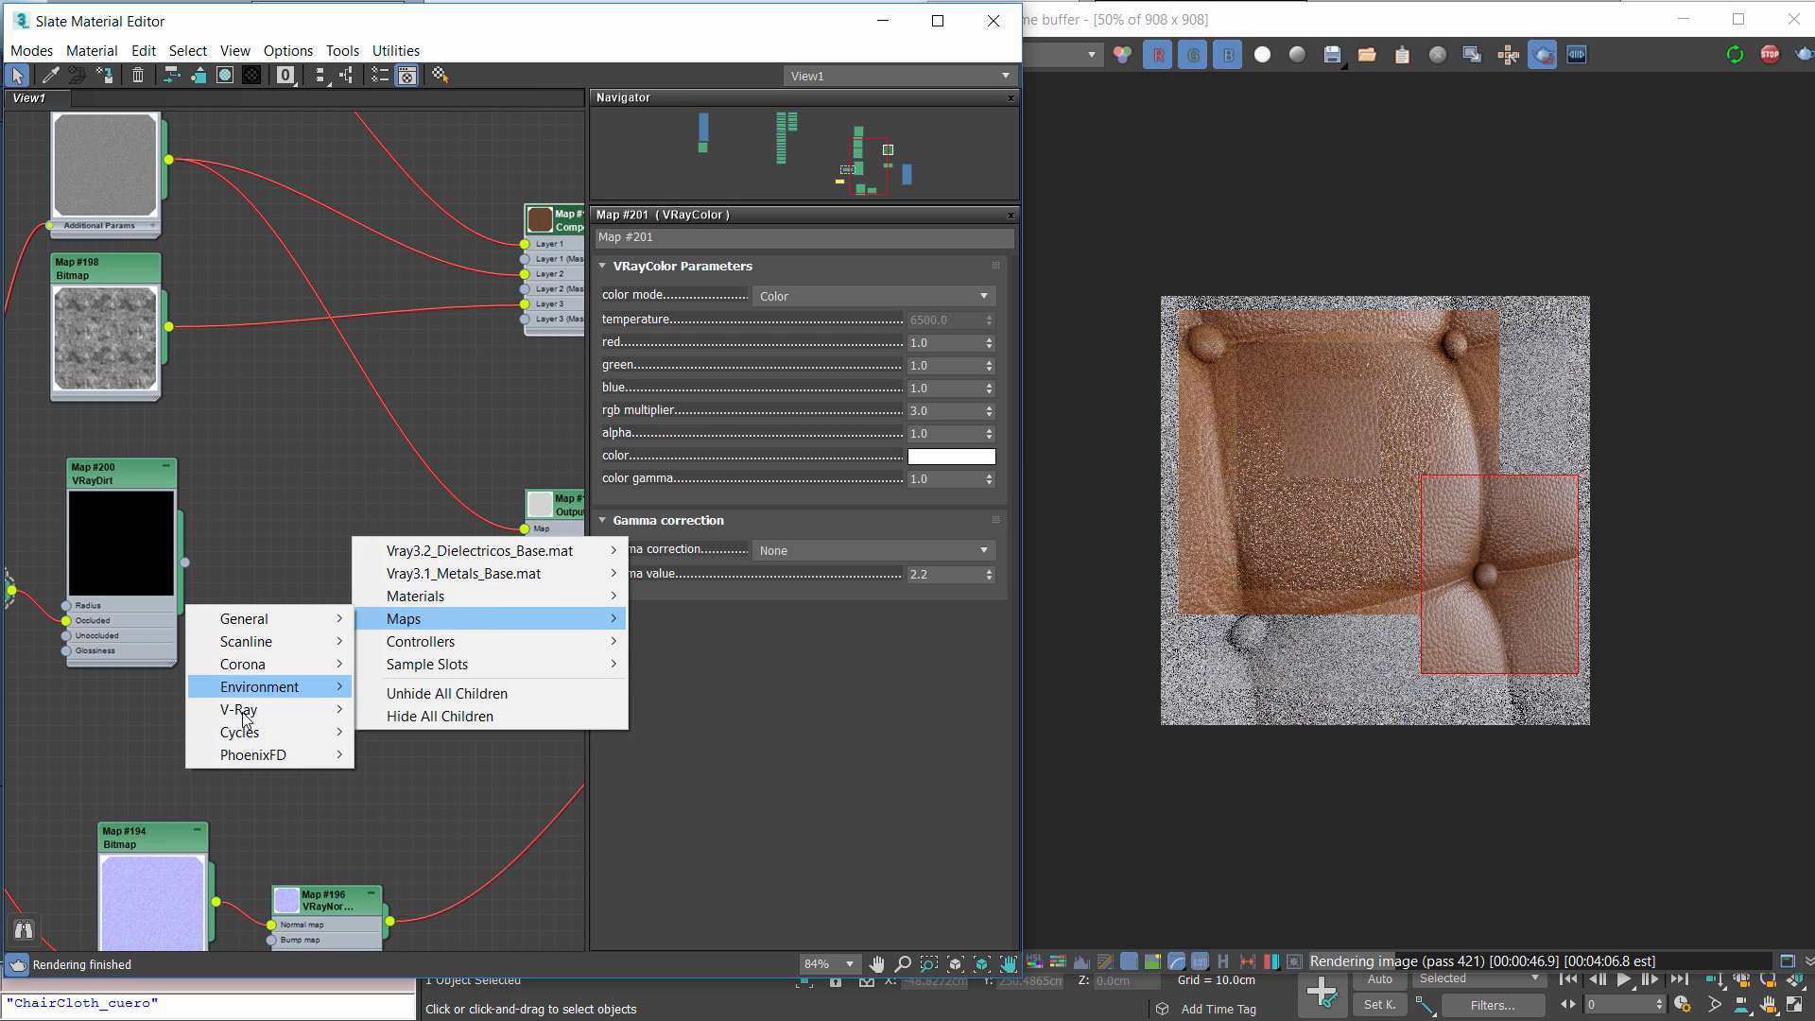
mouse_move(254, 618)
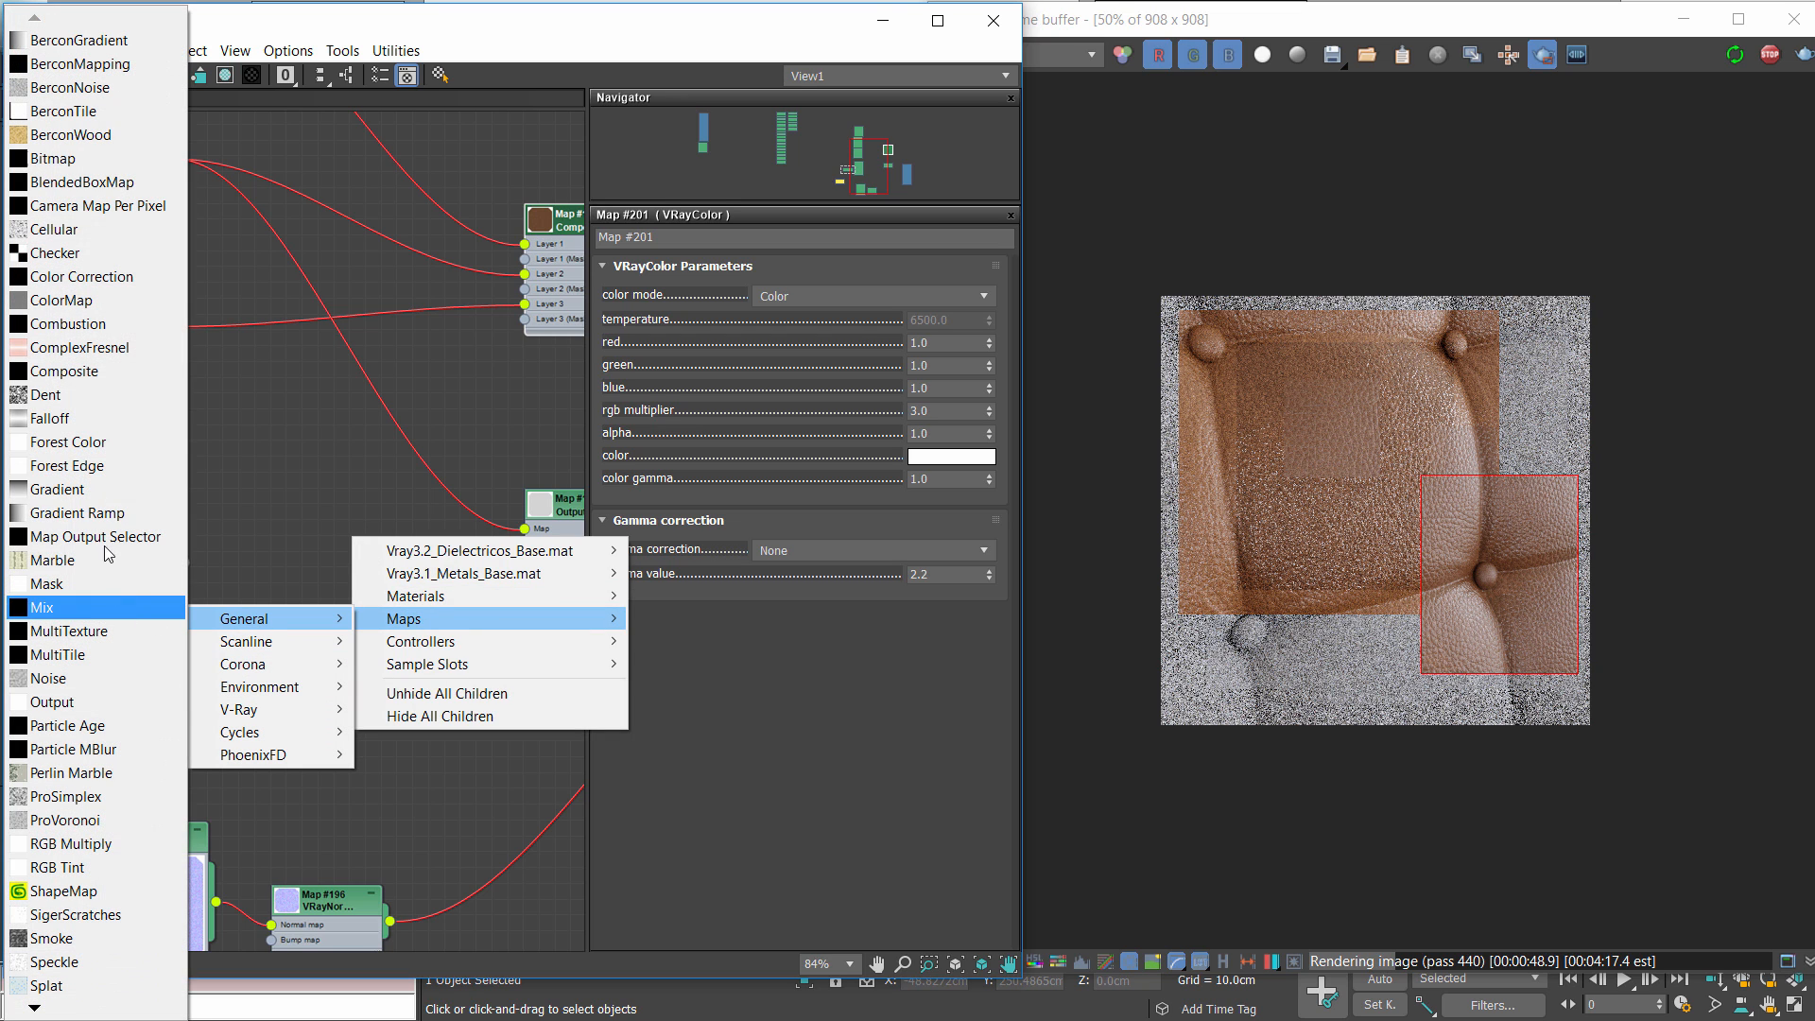
click(98, 703)
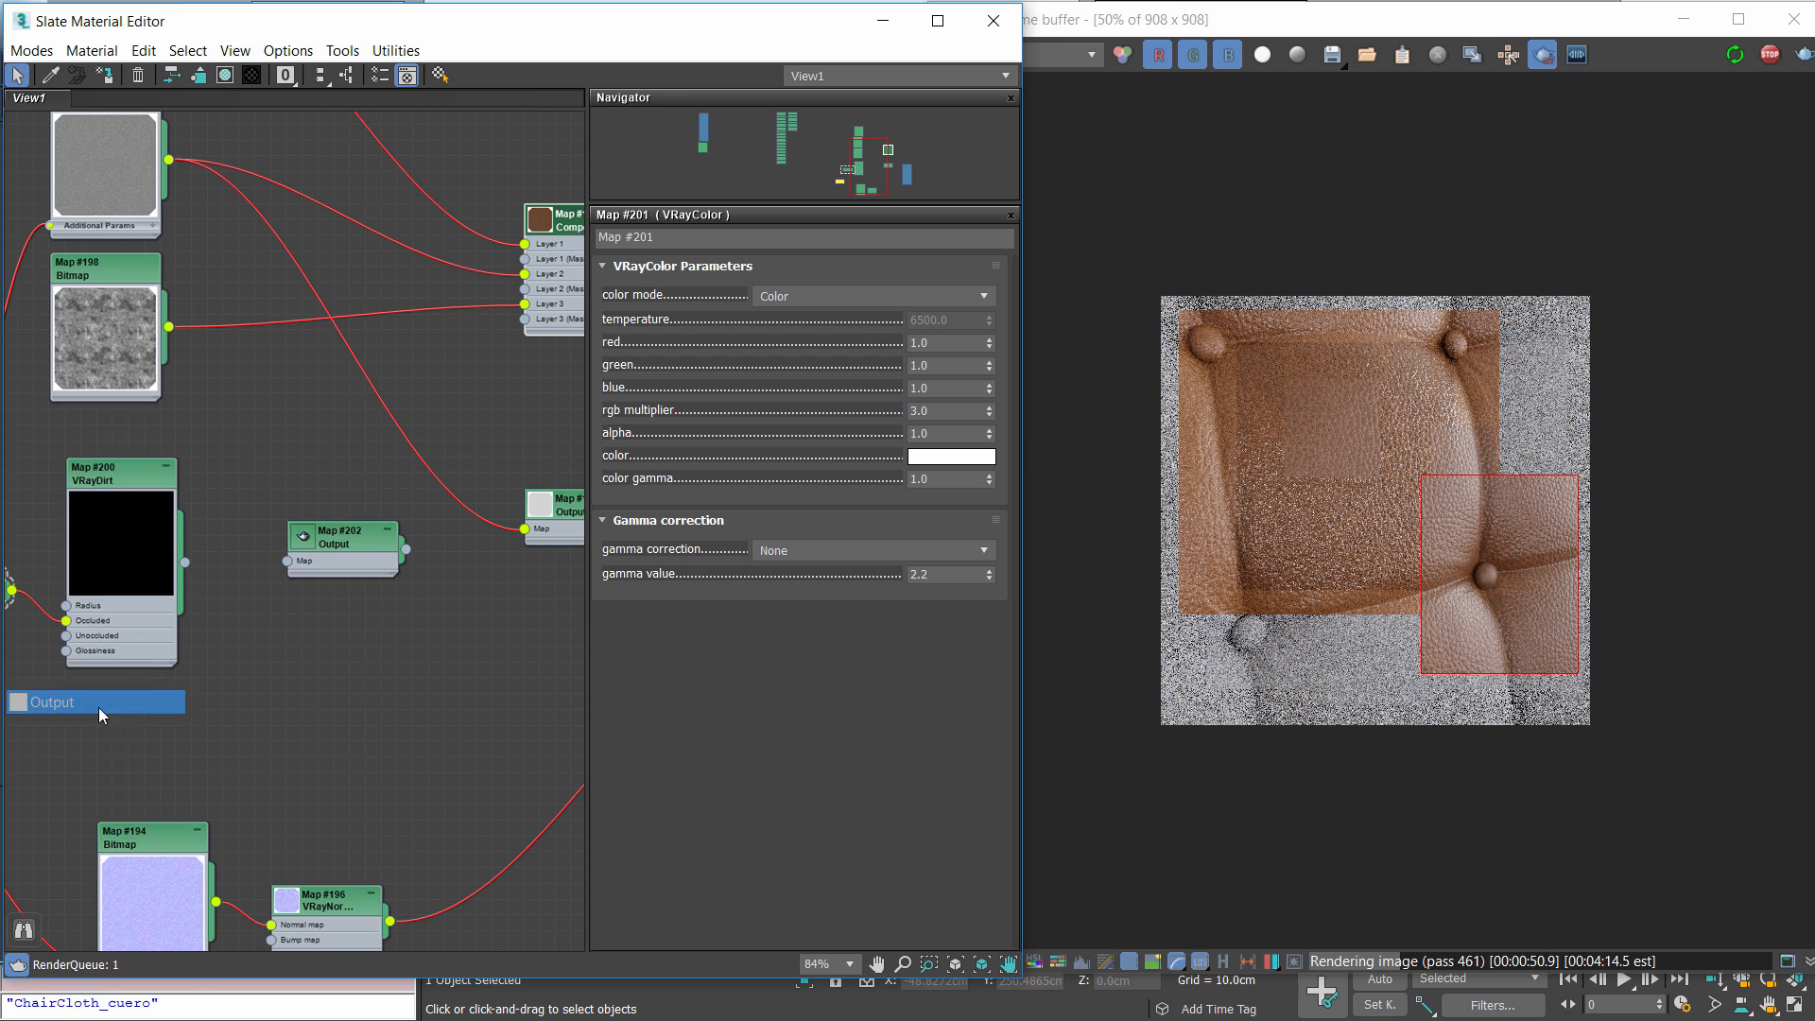
drag(289, 565, 288, 563)
double_click(361, 537)
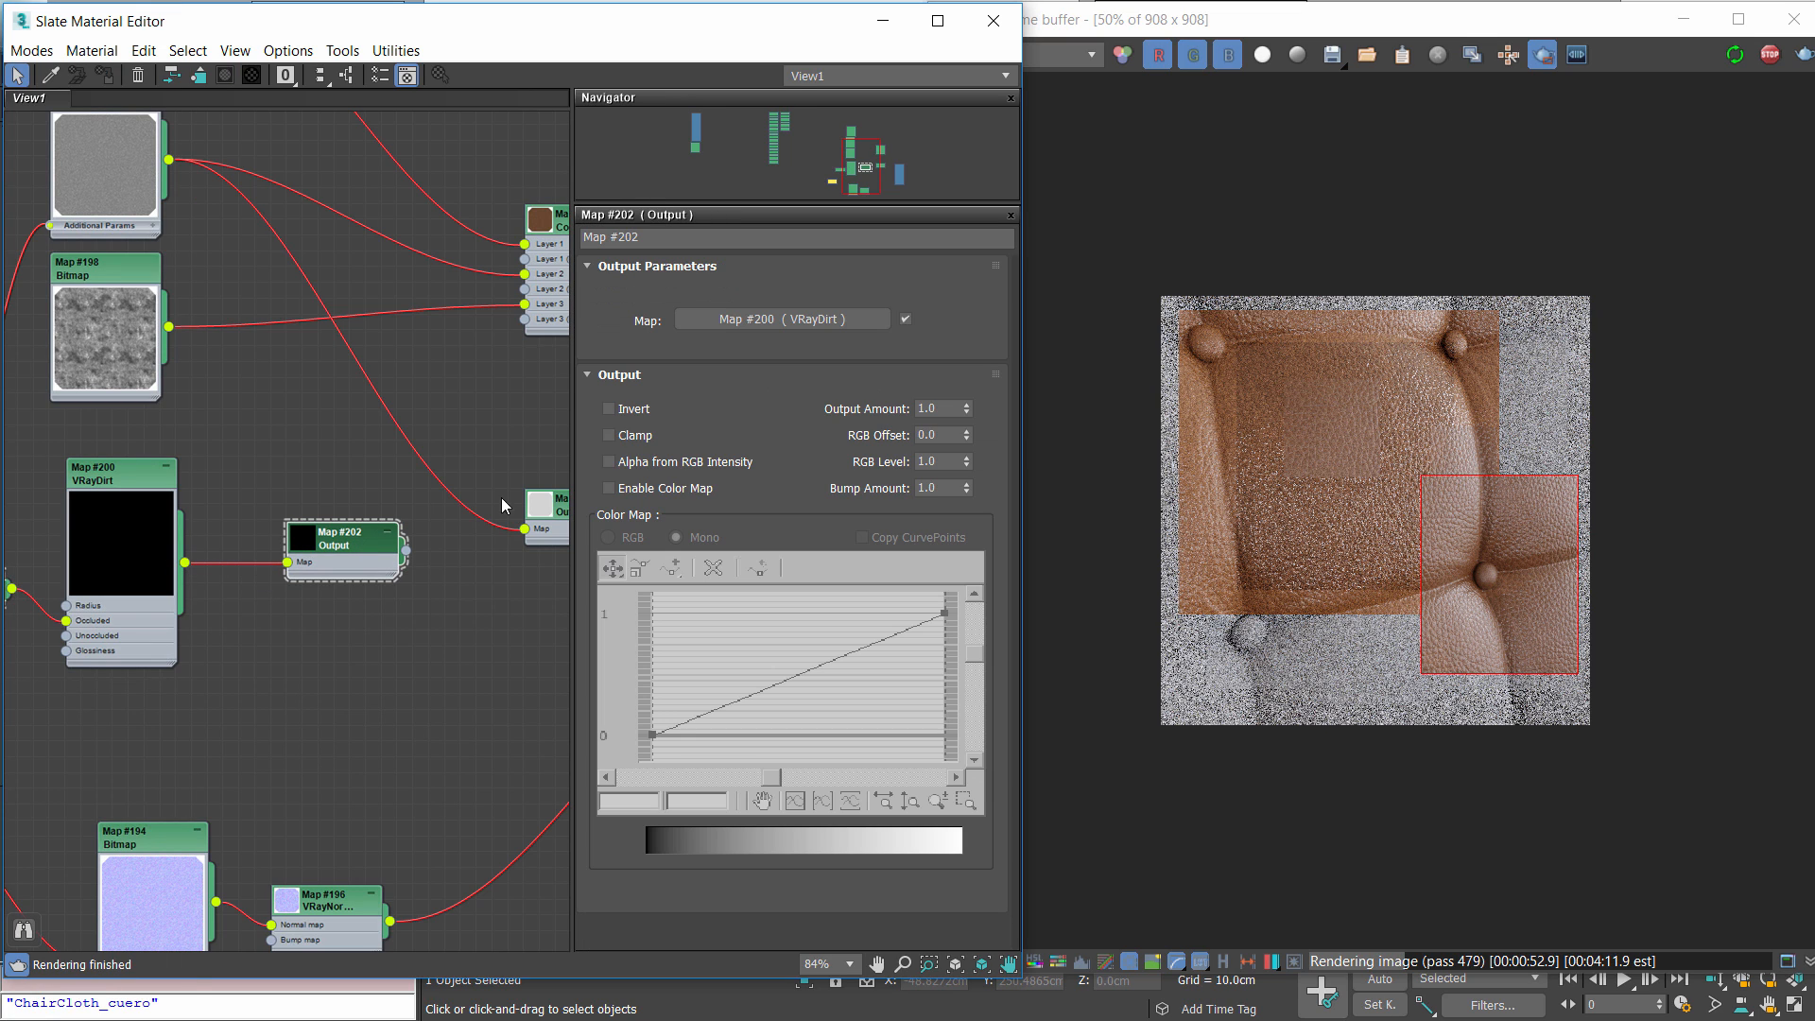
Enable Clamp on the new Output map and connect it to the VRayMtl's Diffuse map input
click(610, 436)
middle_drag(333, 587, 219, 691)
scroll(220, 691, down, 1)
mouse_move(221, 652)
mouse_down()
mouse_move(218, 633)
mouse_move(222, 667)
mouse_up()
middle_drag(323, 673, 104, 654)
scroll(104, 654, down, 1)
drag(77, 650, 442, 631)
Display the VRayDiffuseFilter pass in the frame buffer and examine the dirt effect around the cushion's lower-right button
click(1040, 54)
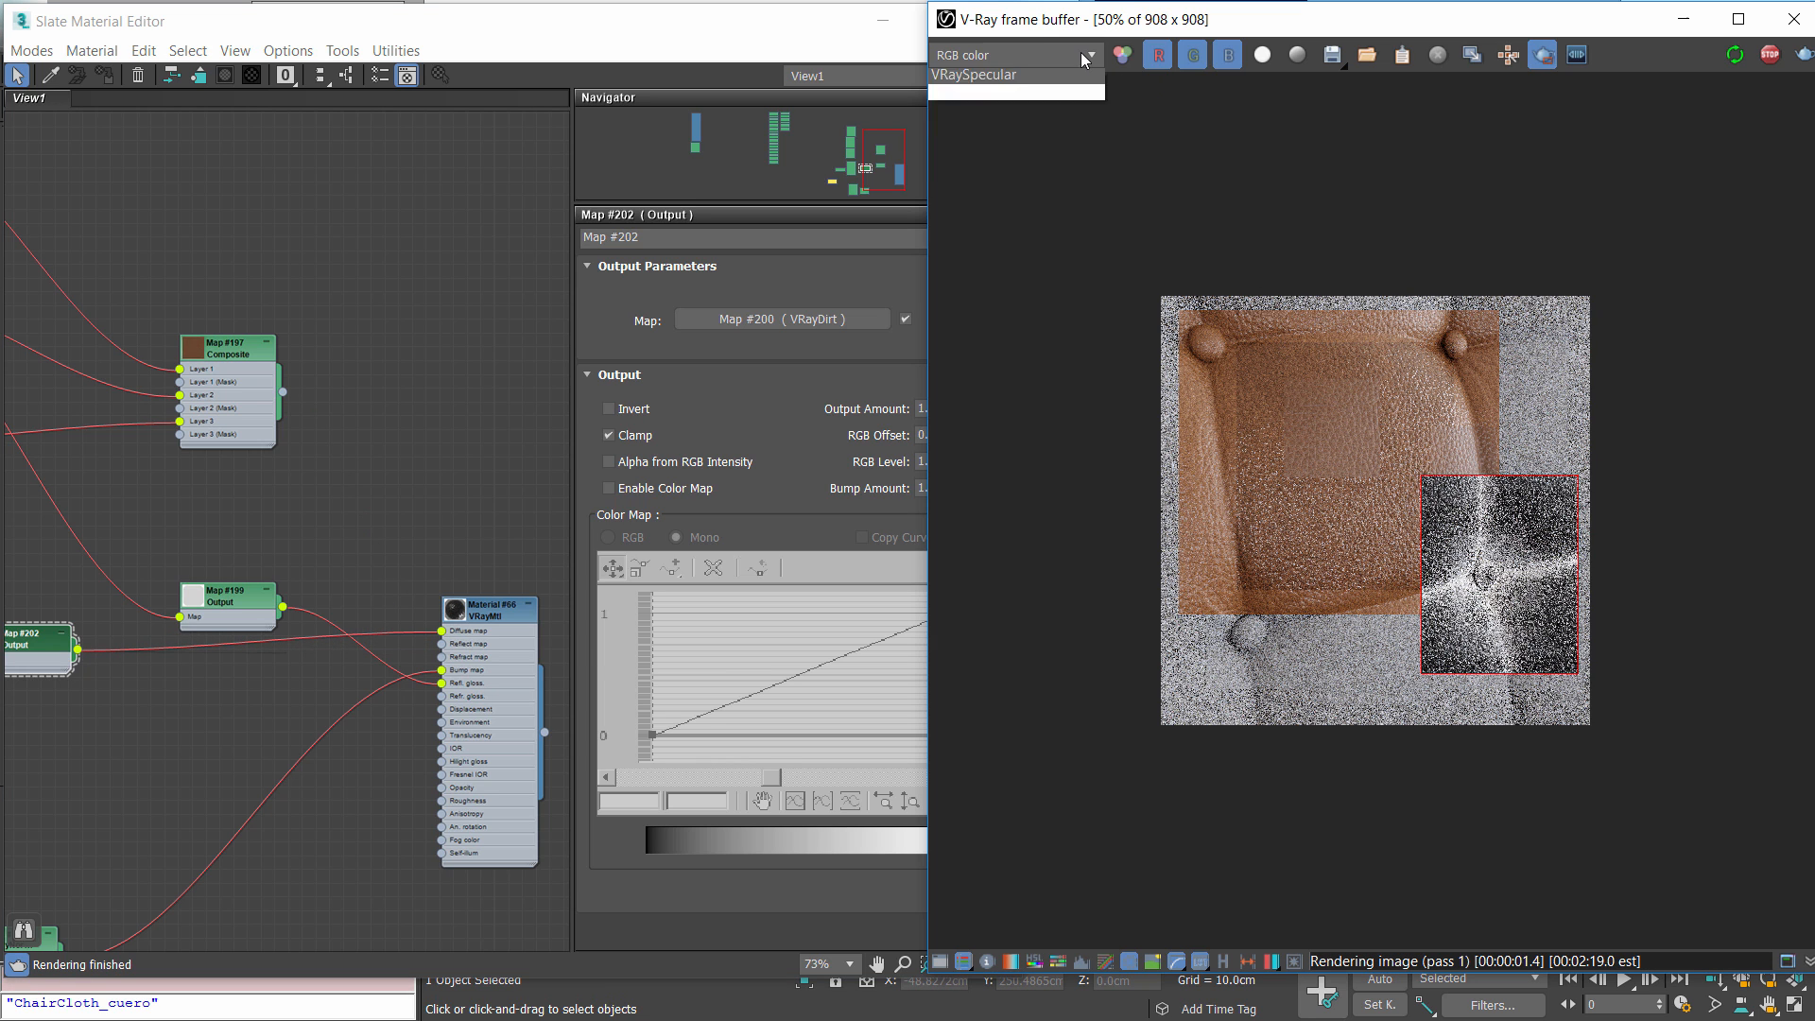
click(1039, 55)
click(1041, 154)
double_click(1497, 578)
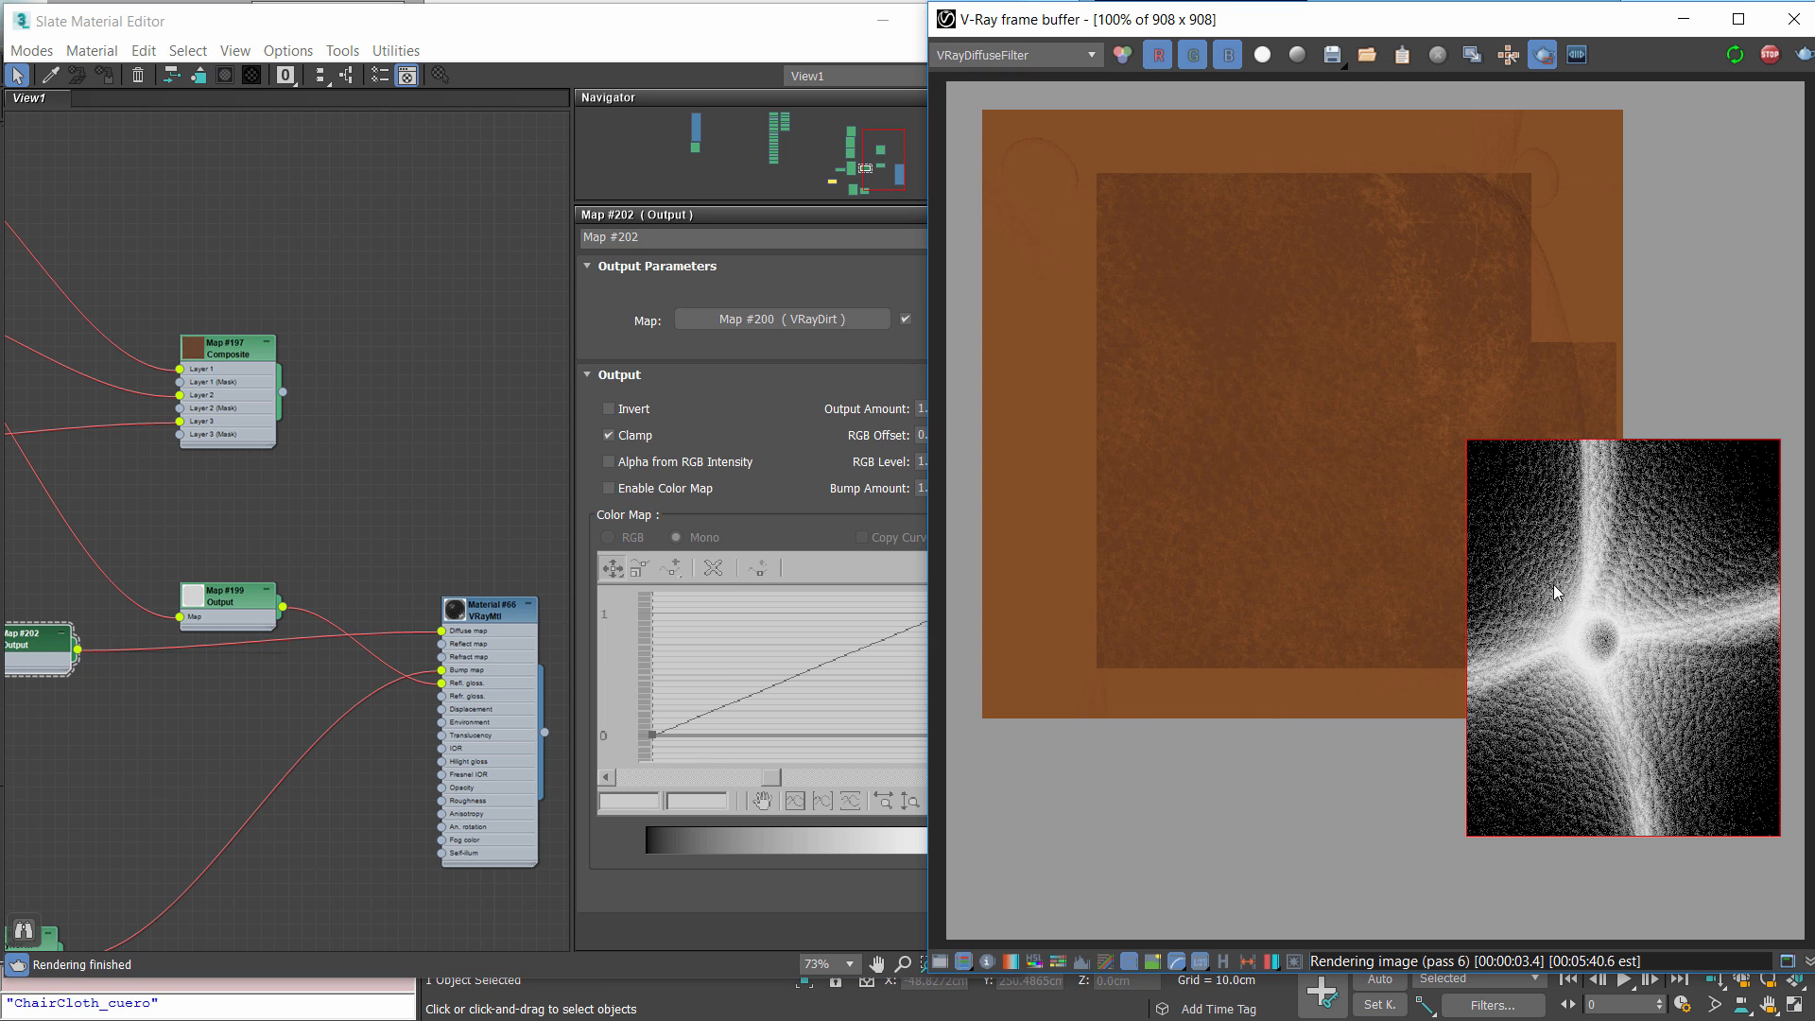
double_click(1606, 695)
Render the dirt effect across the whole cushion, then limit the render region to its lower-left corner
drag(1162, 300, 1543, 622)
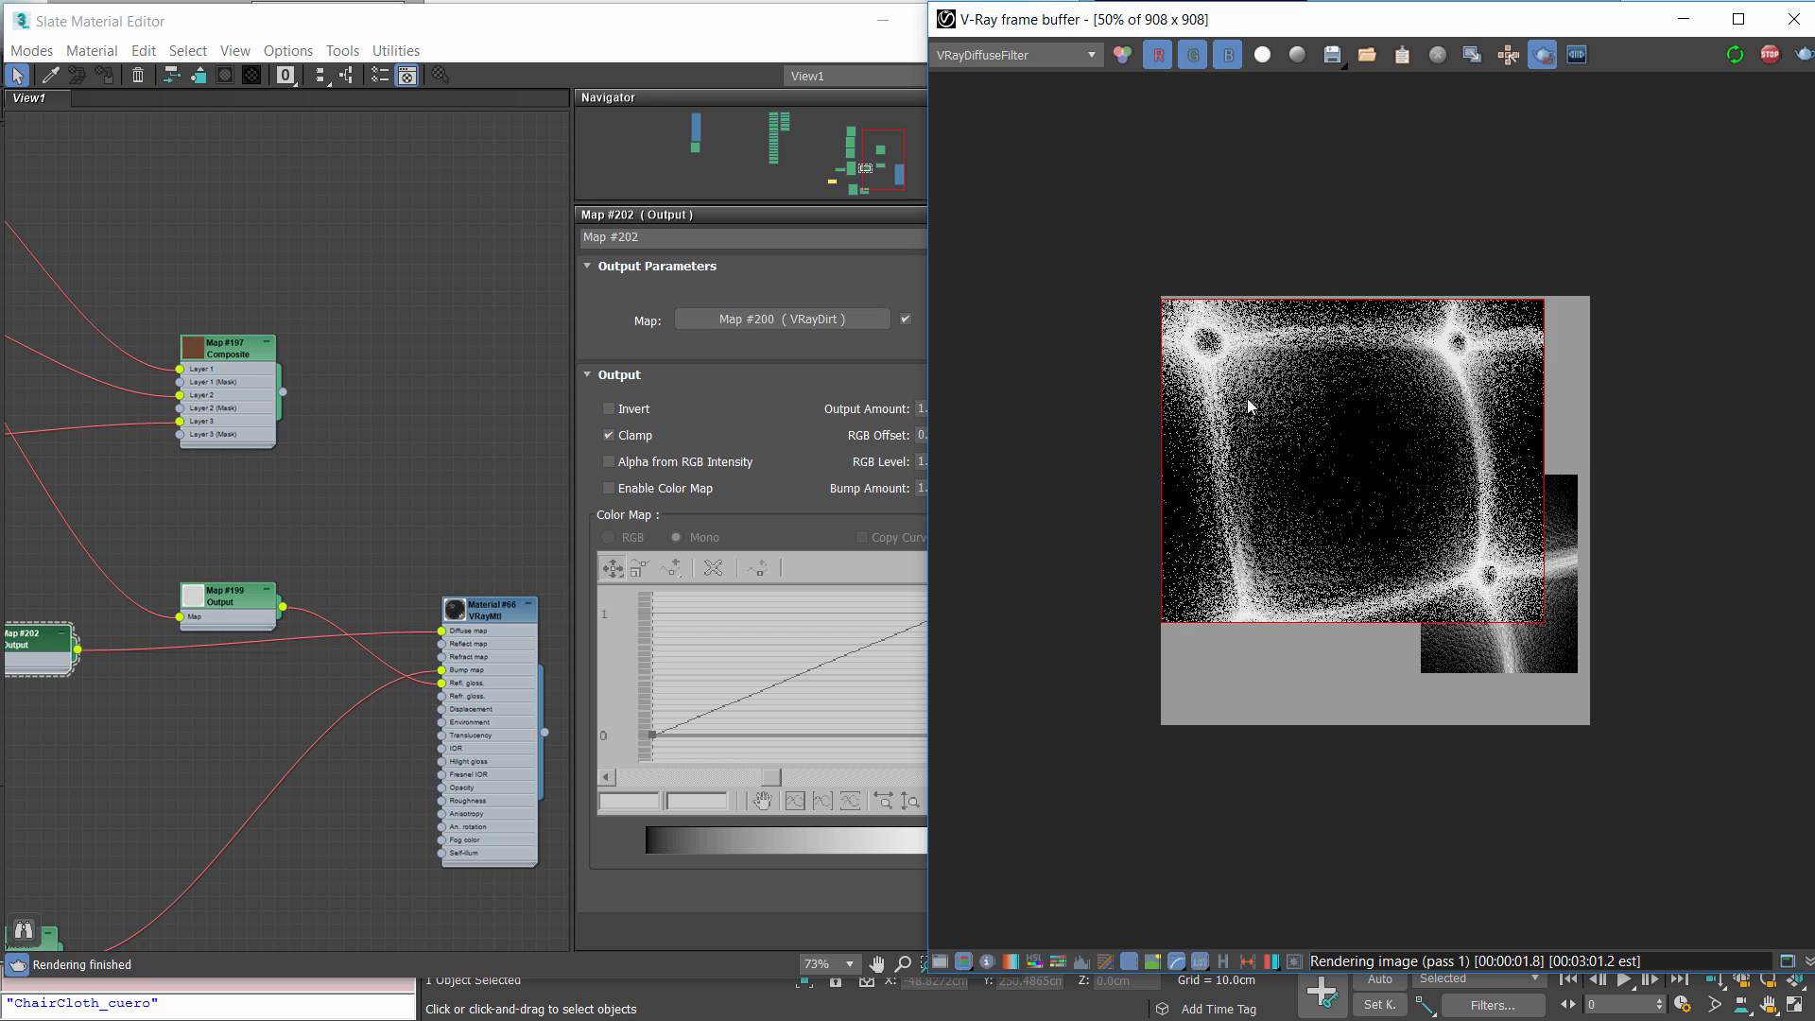
drag(1176, 455, 1398, 682)
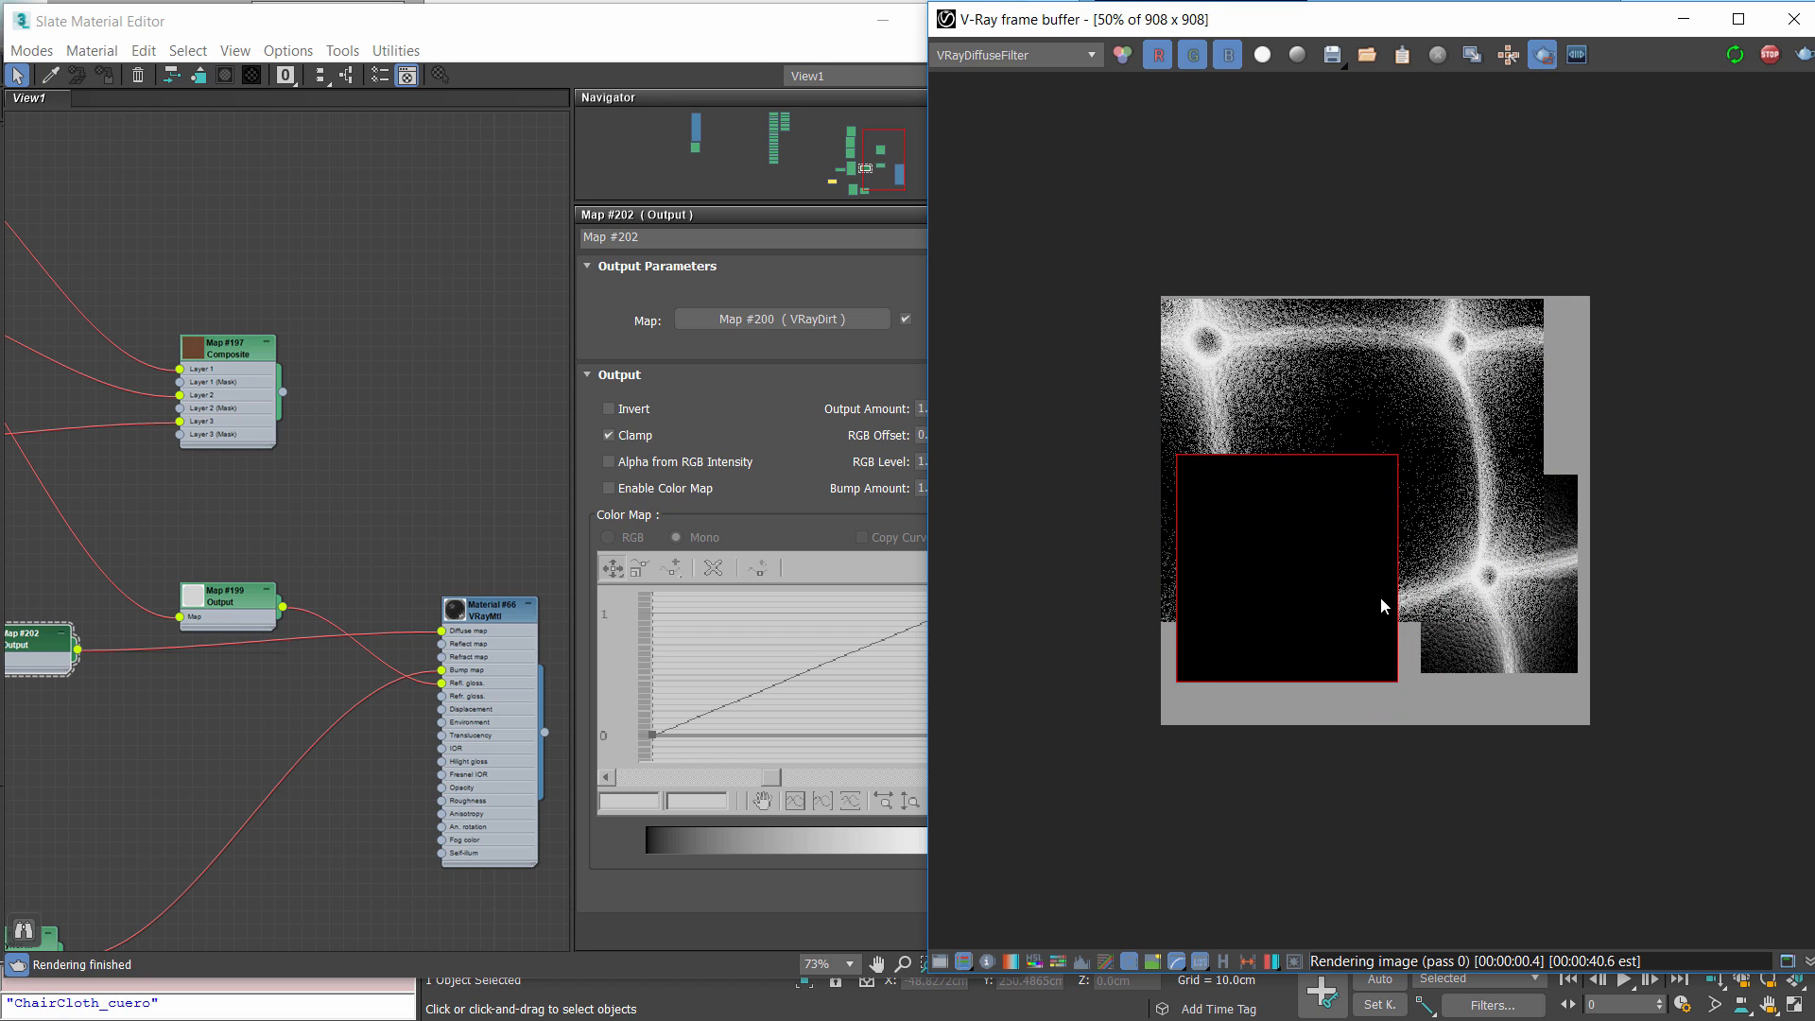
double_click(1352, 631)
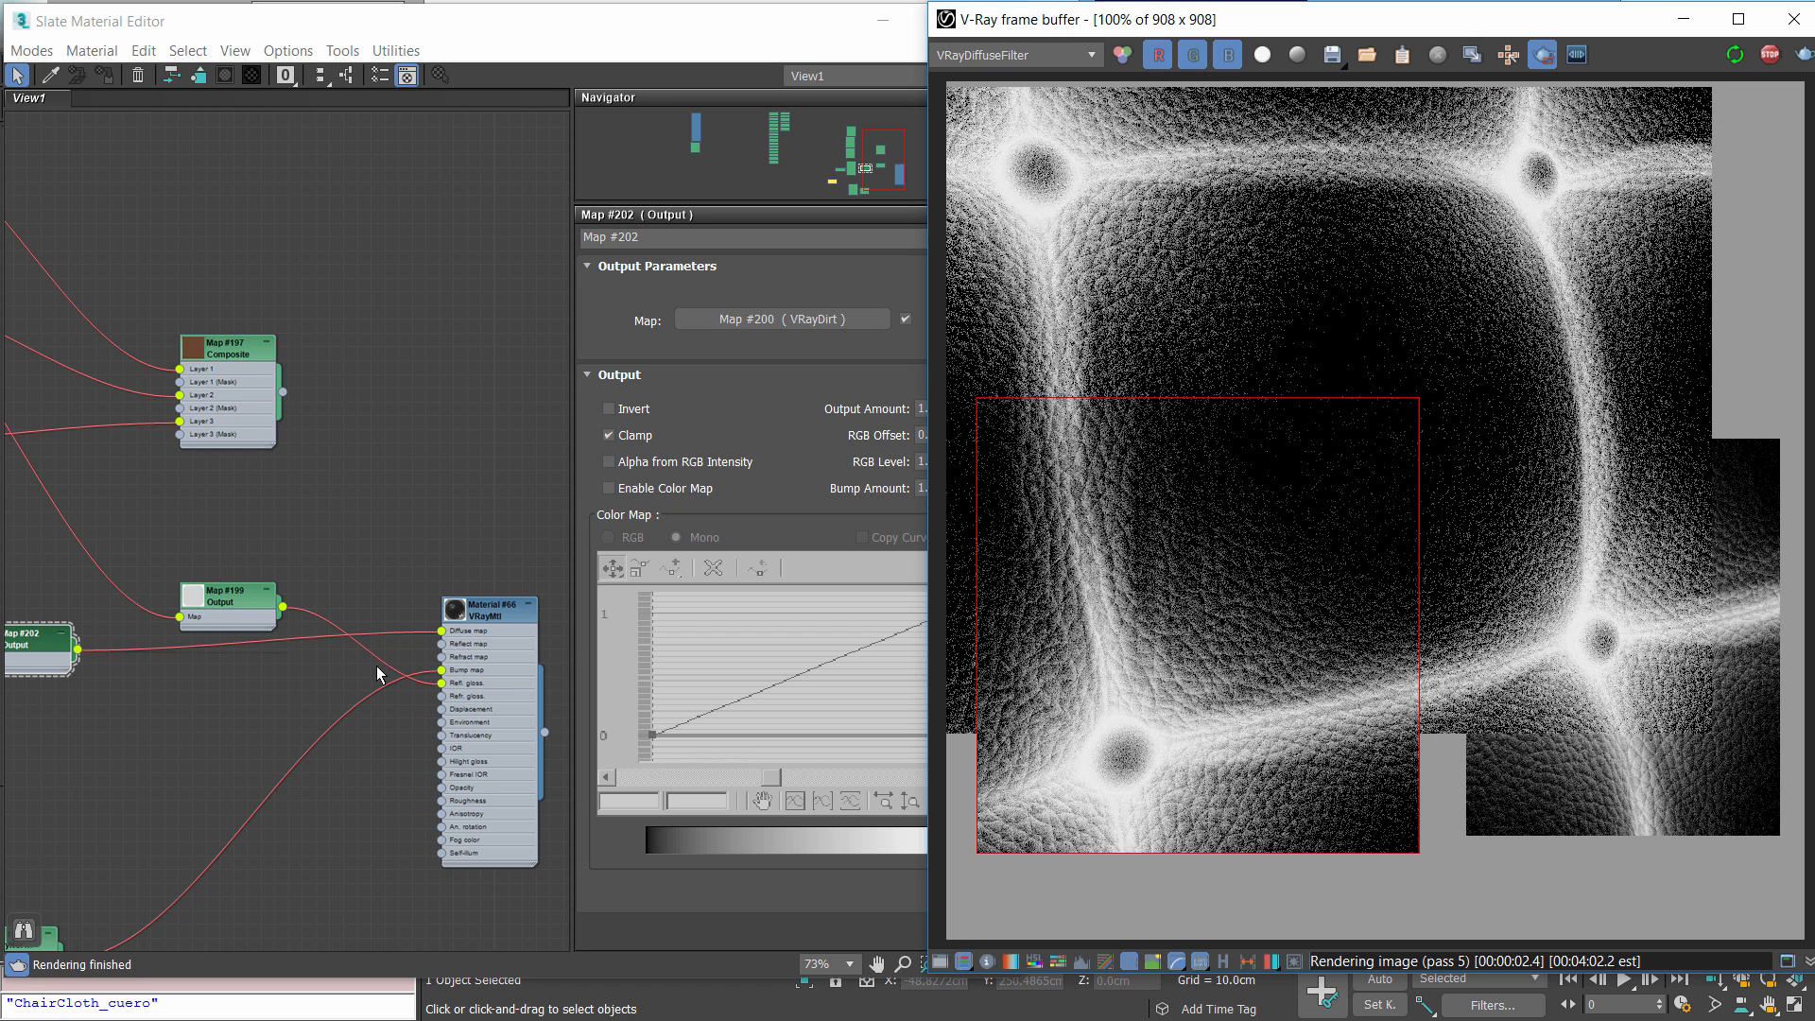
Set the VRayDirt map's radius to 5.0 cm
middle_drag(315, 659, 641, 606)
double_click(177, 518)
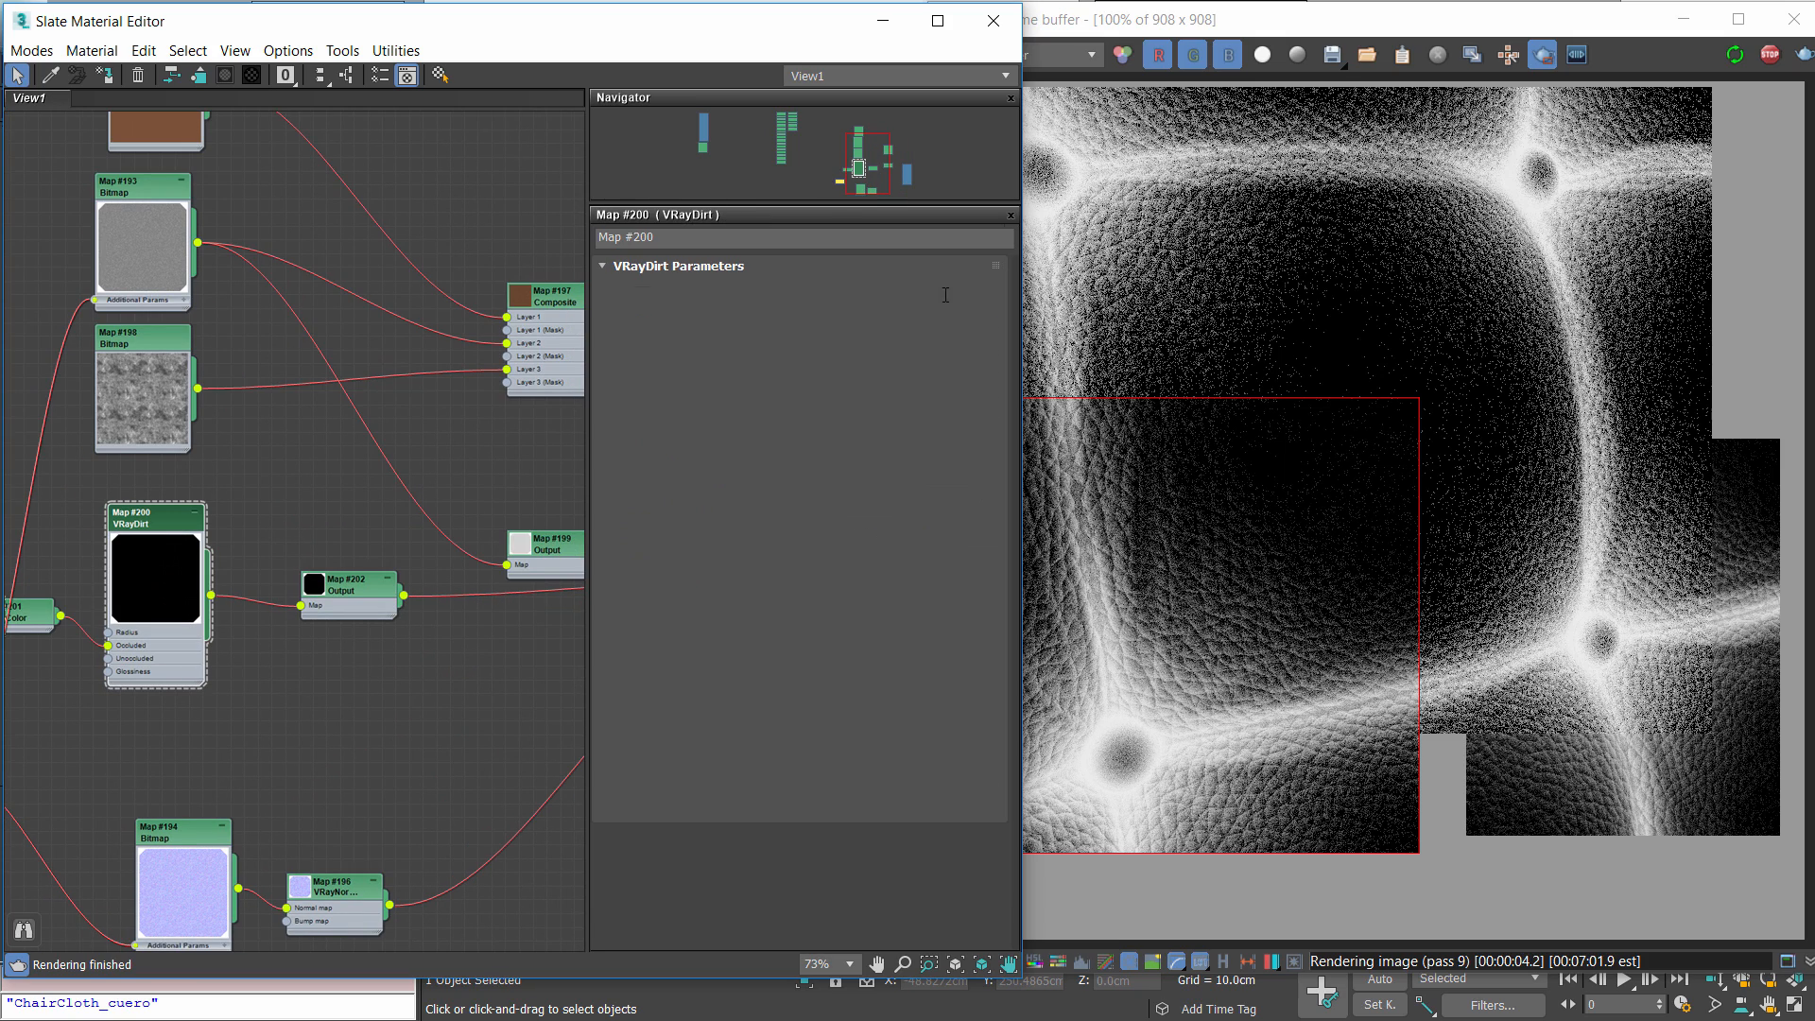
text(5)
key(Return)
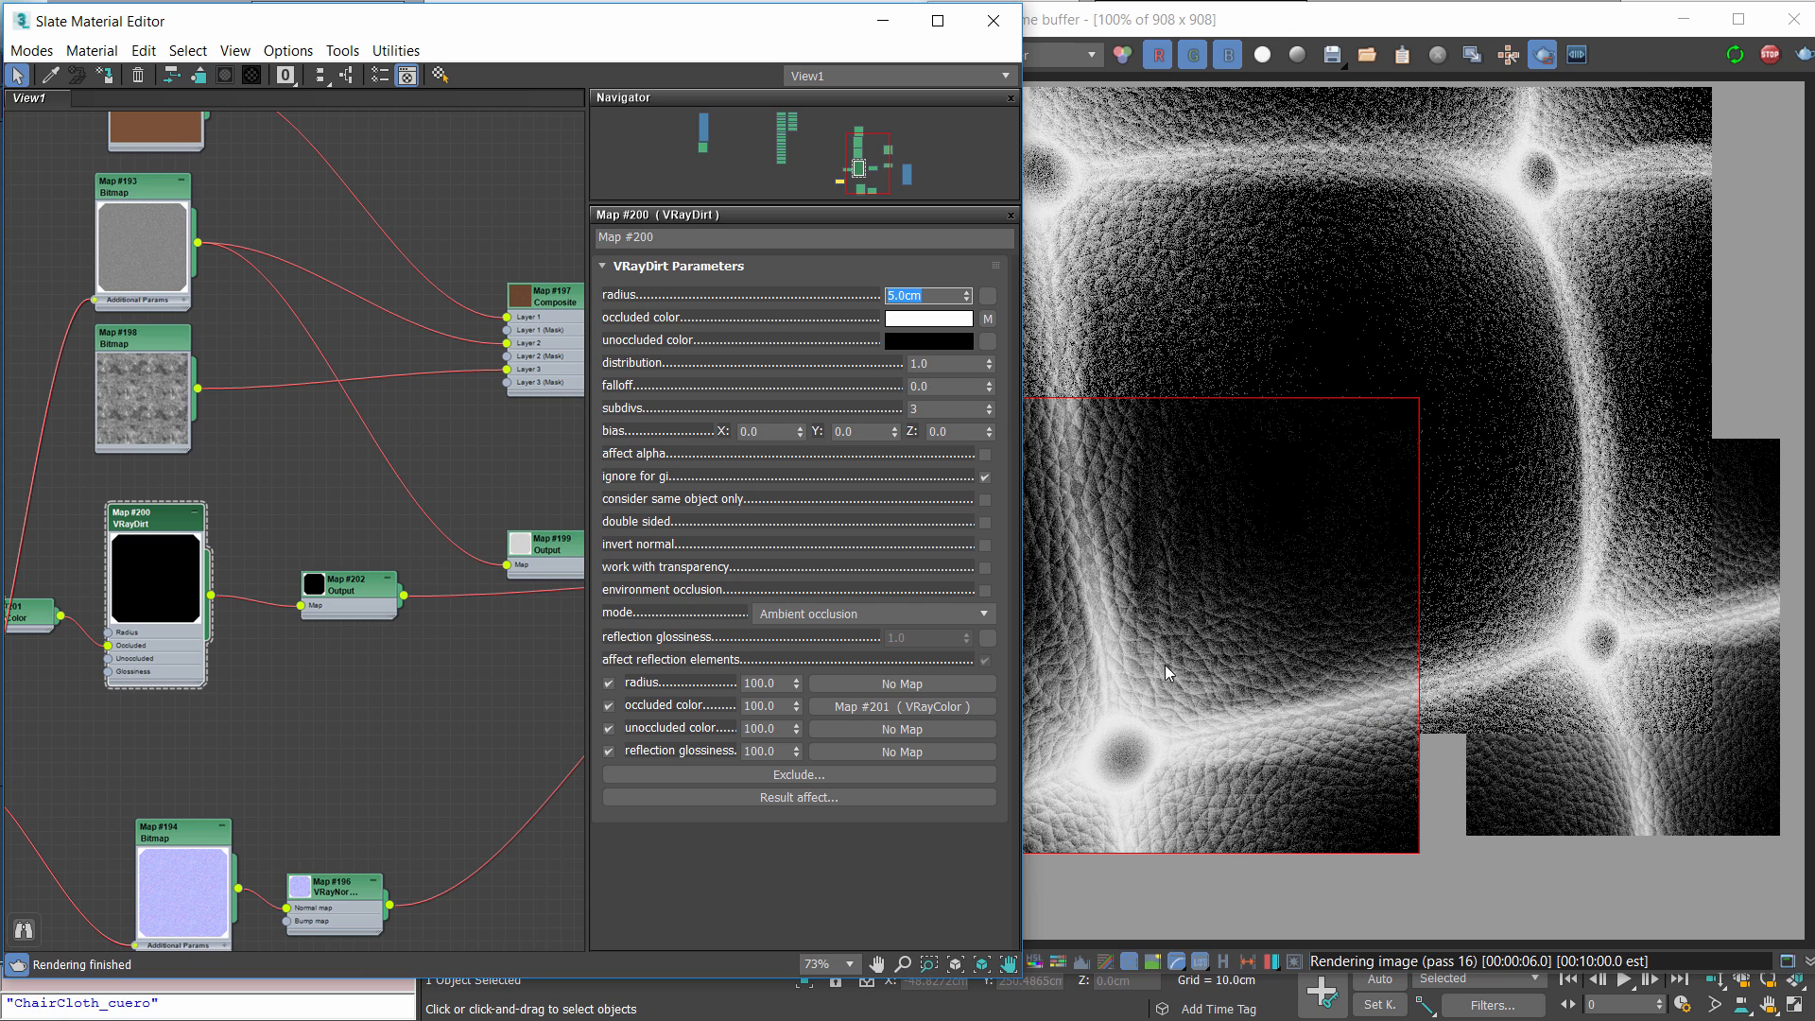
Bring in the Adanmq_Dirt01_Levels.jpg bitmap, enlarge its preview, and connect it to the VRayDirt node's Radius input
middle_drag(162, 644, 449, 637)
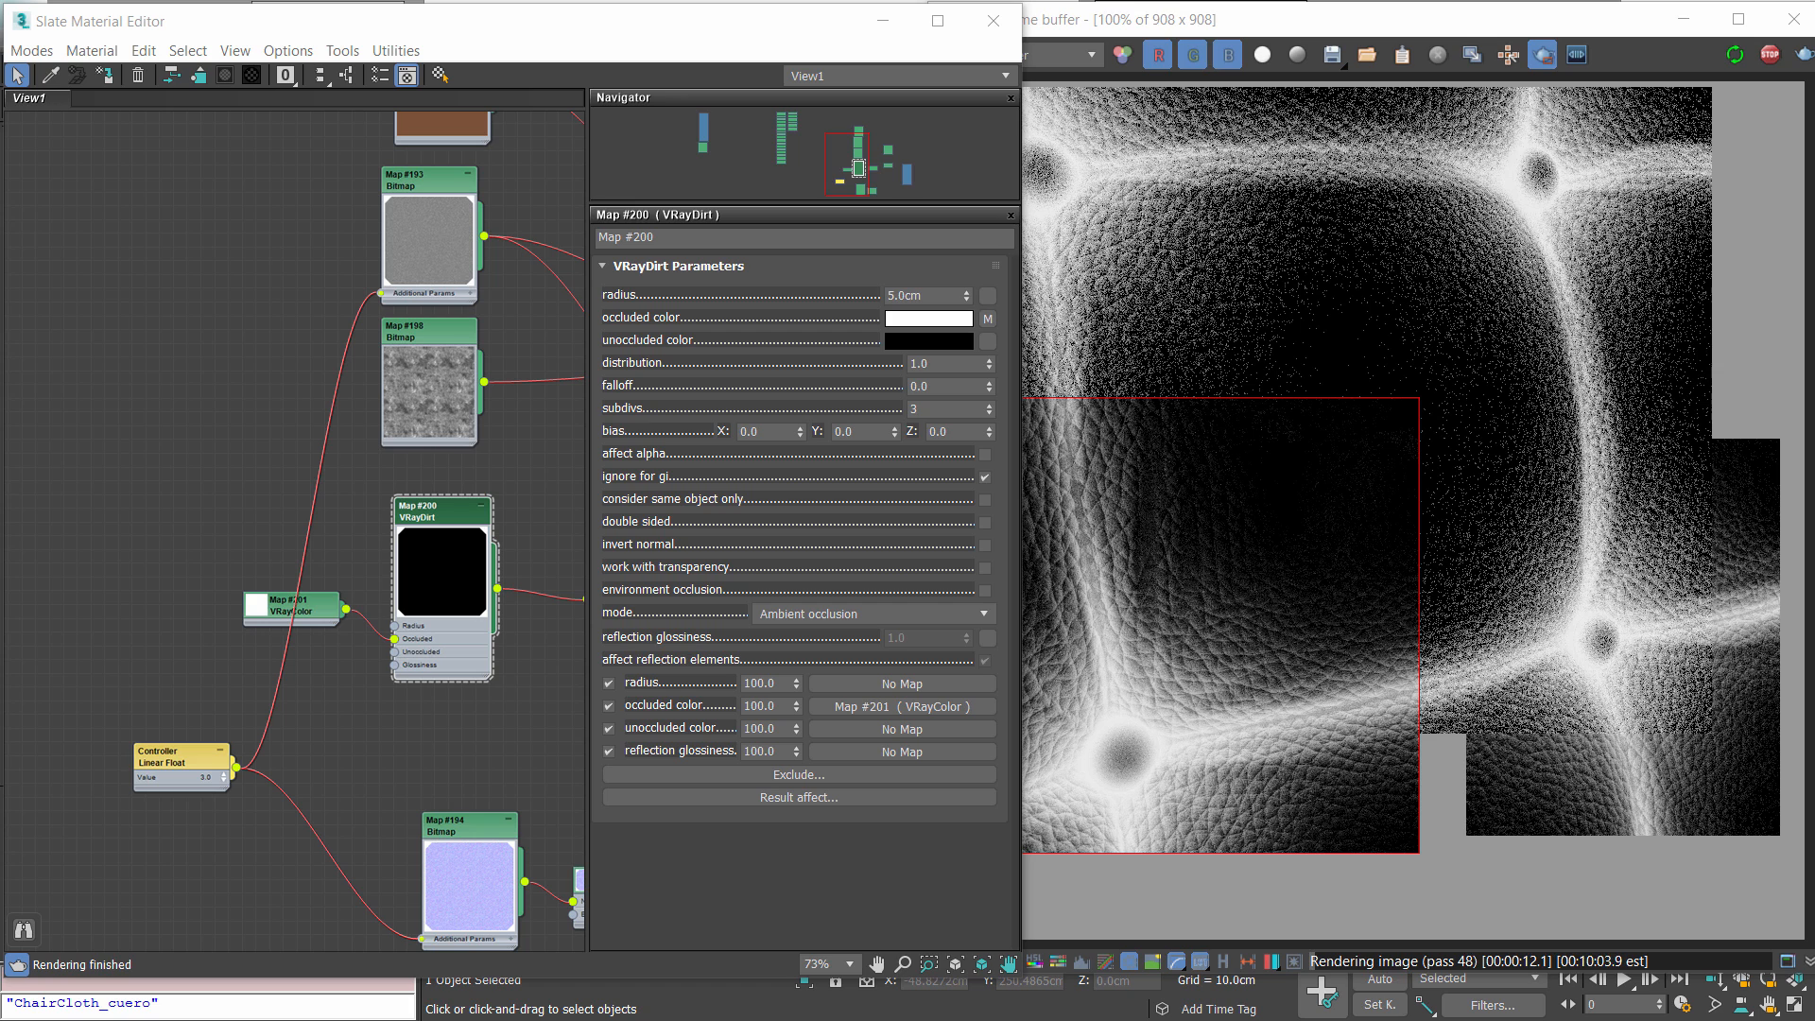
drag(173, 411, 282, 525)
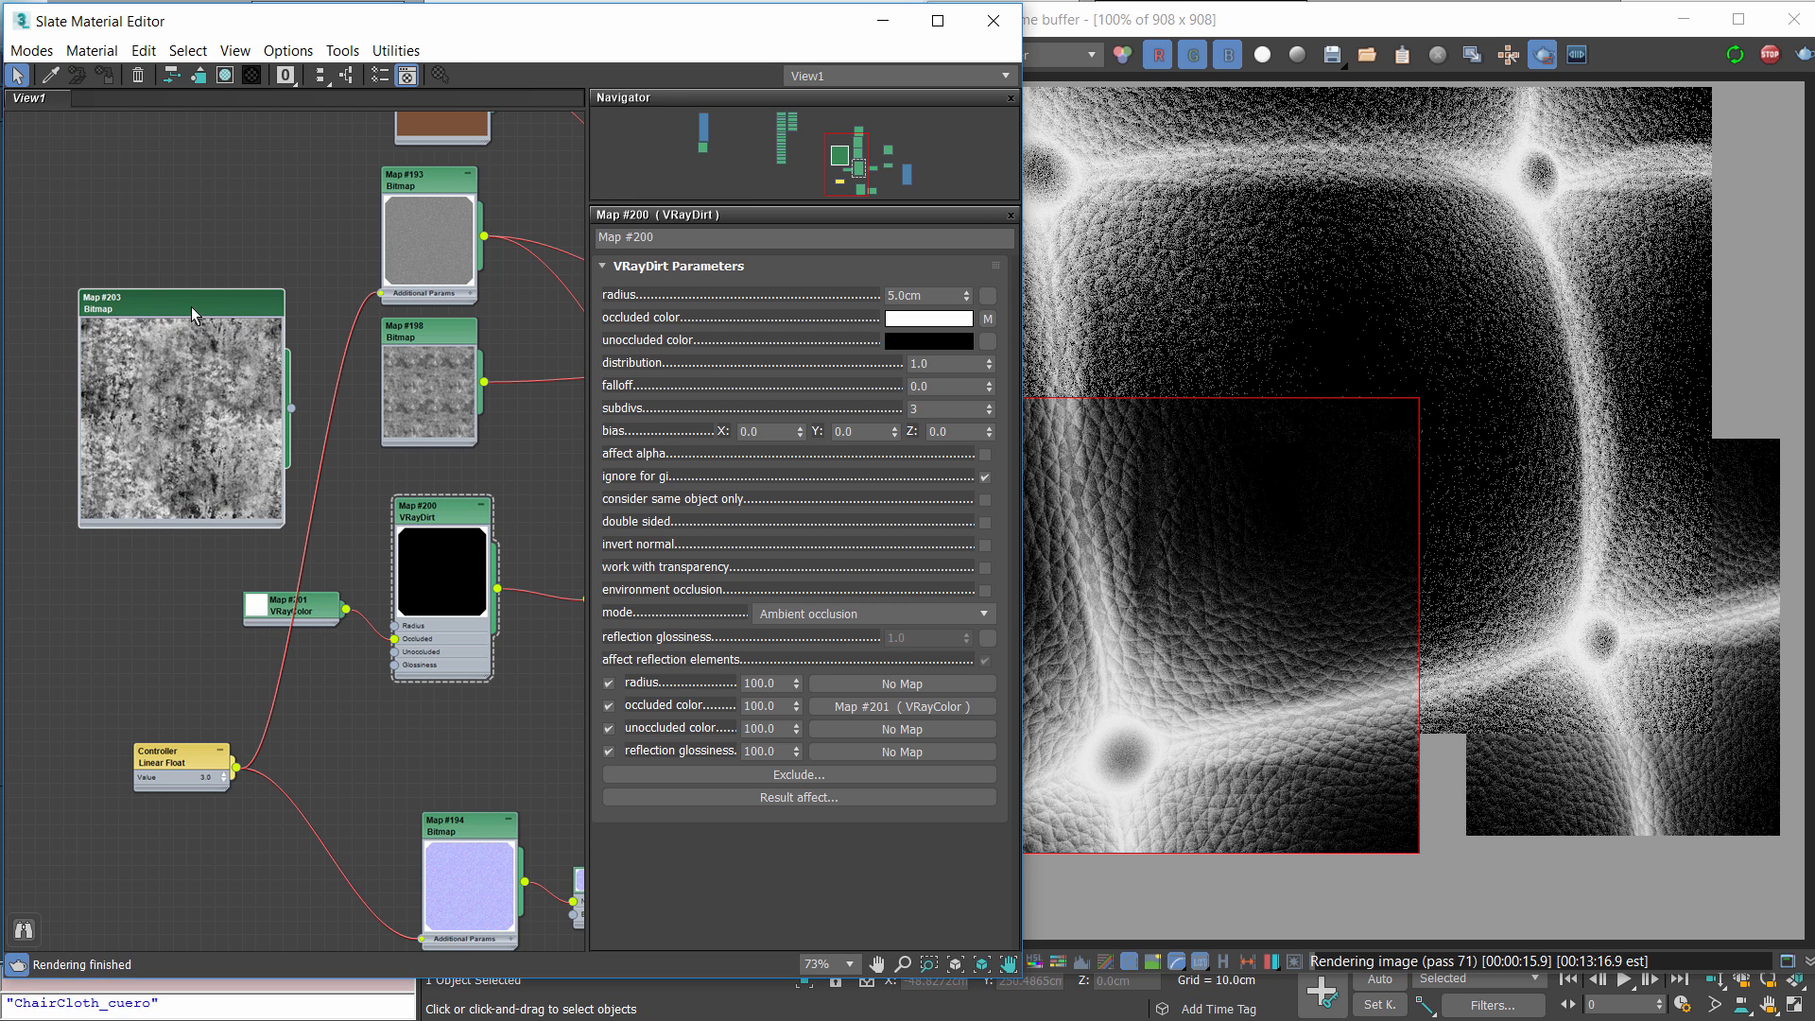
double_click(191, 306)
drag(190, 306, 123, 307)
drag(223, 410, 394, 637)
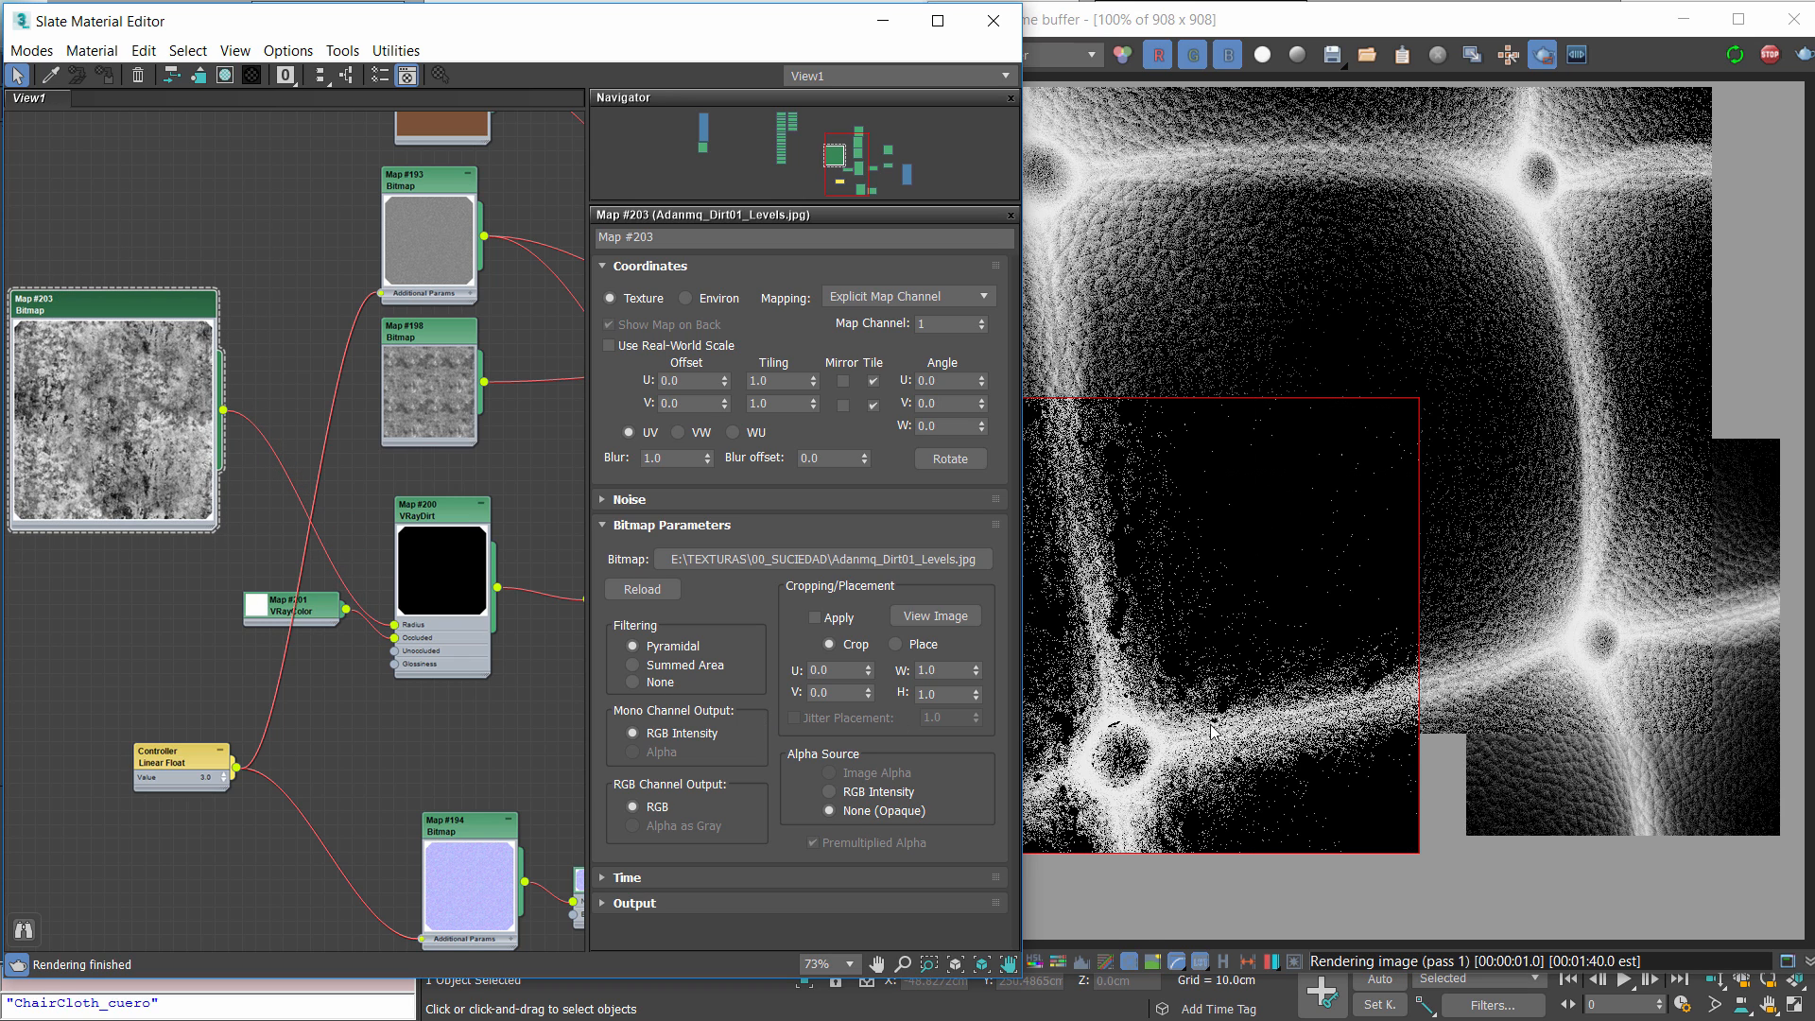
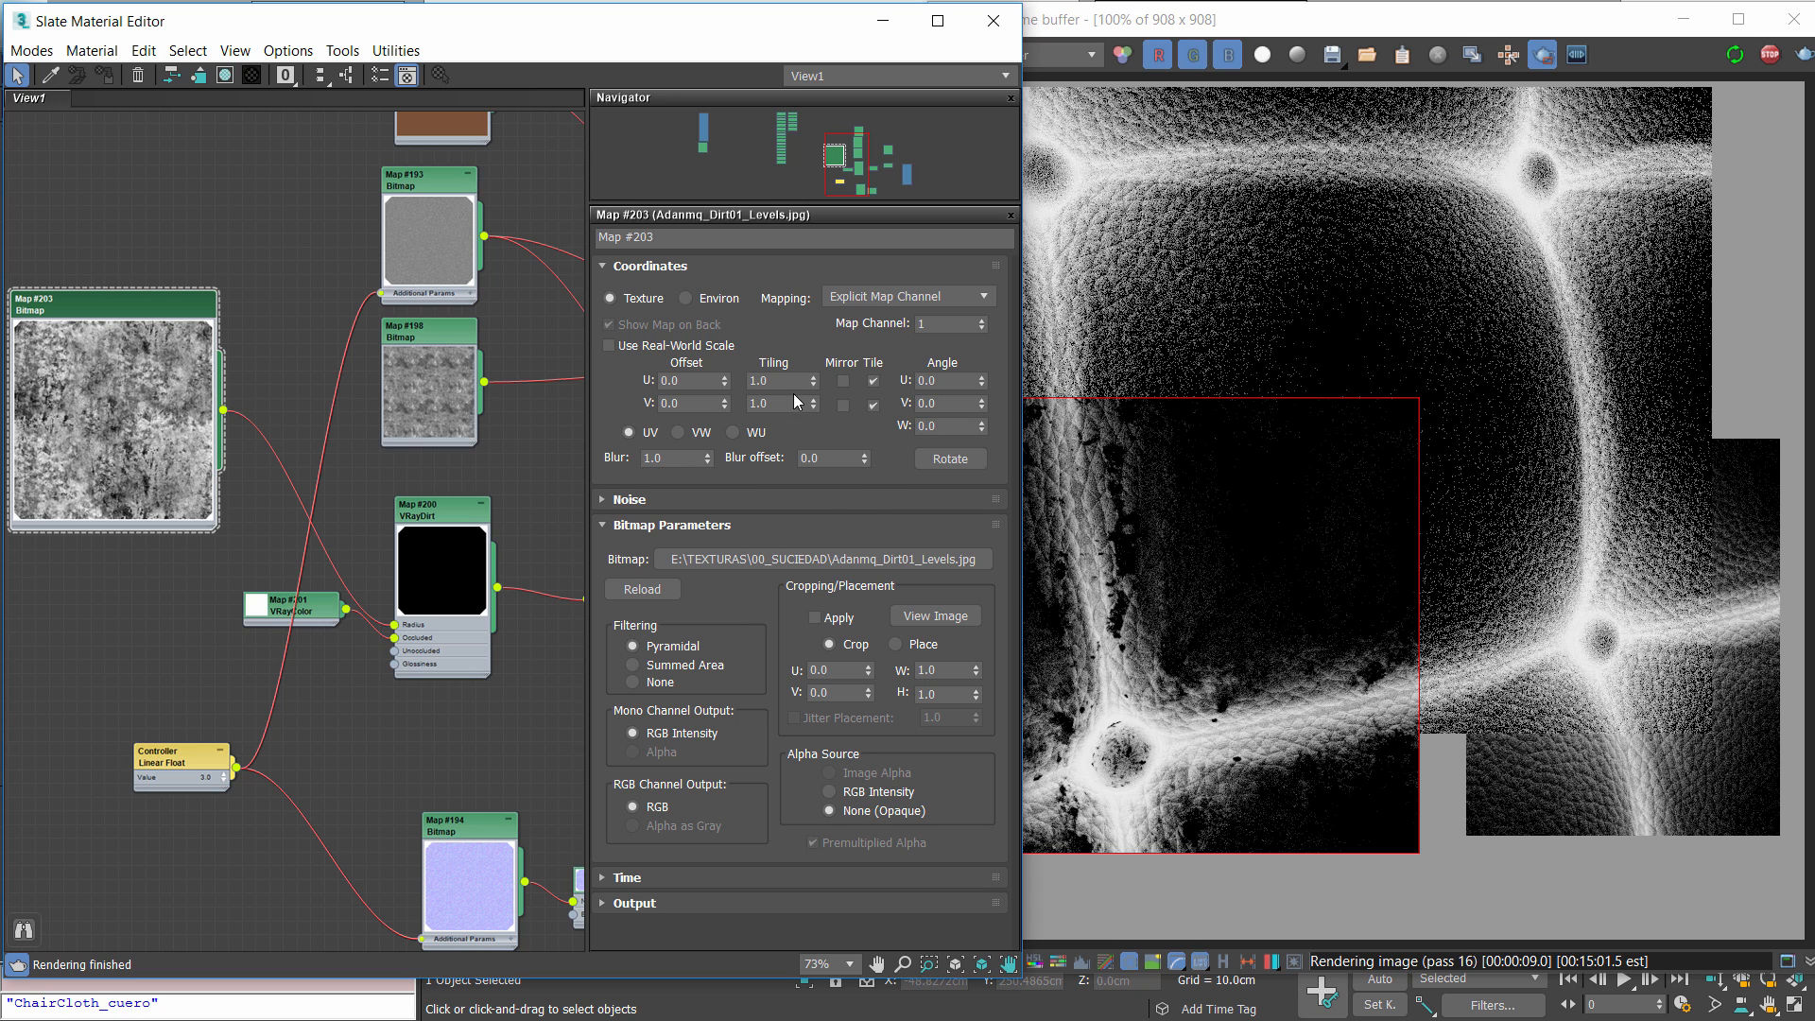
Set the dirt bitmap's U and V tiling to 4.0 and inspect the seam below the cushion in the render
drag(768, 381, 664, 384)
text(4)
key(Tab)
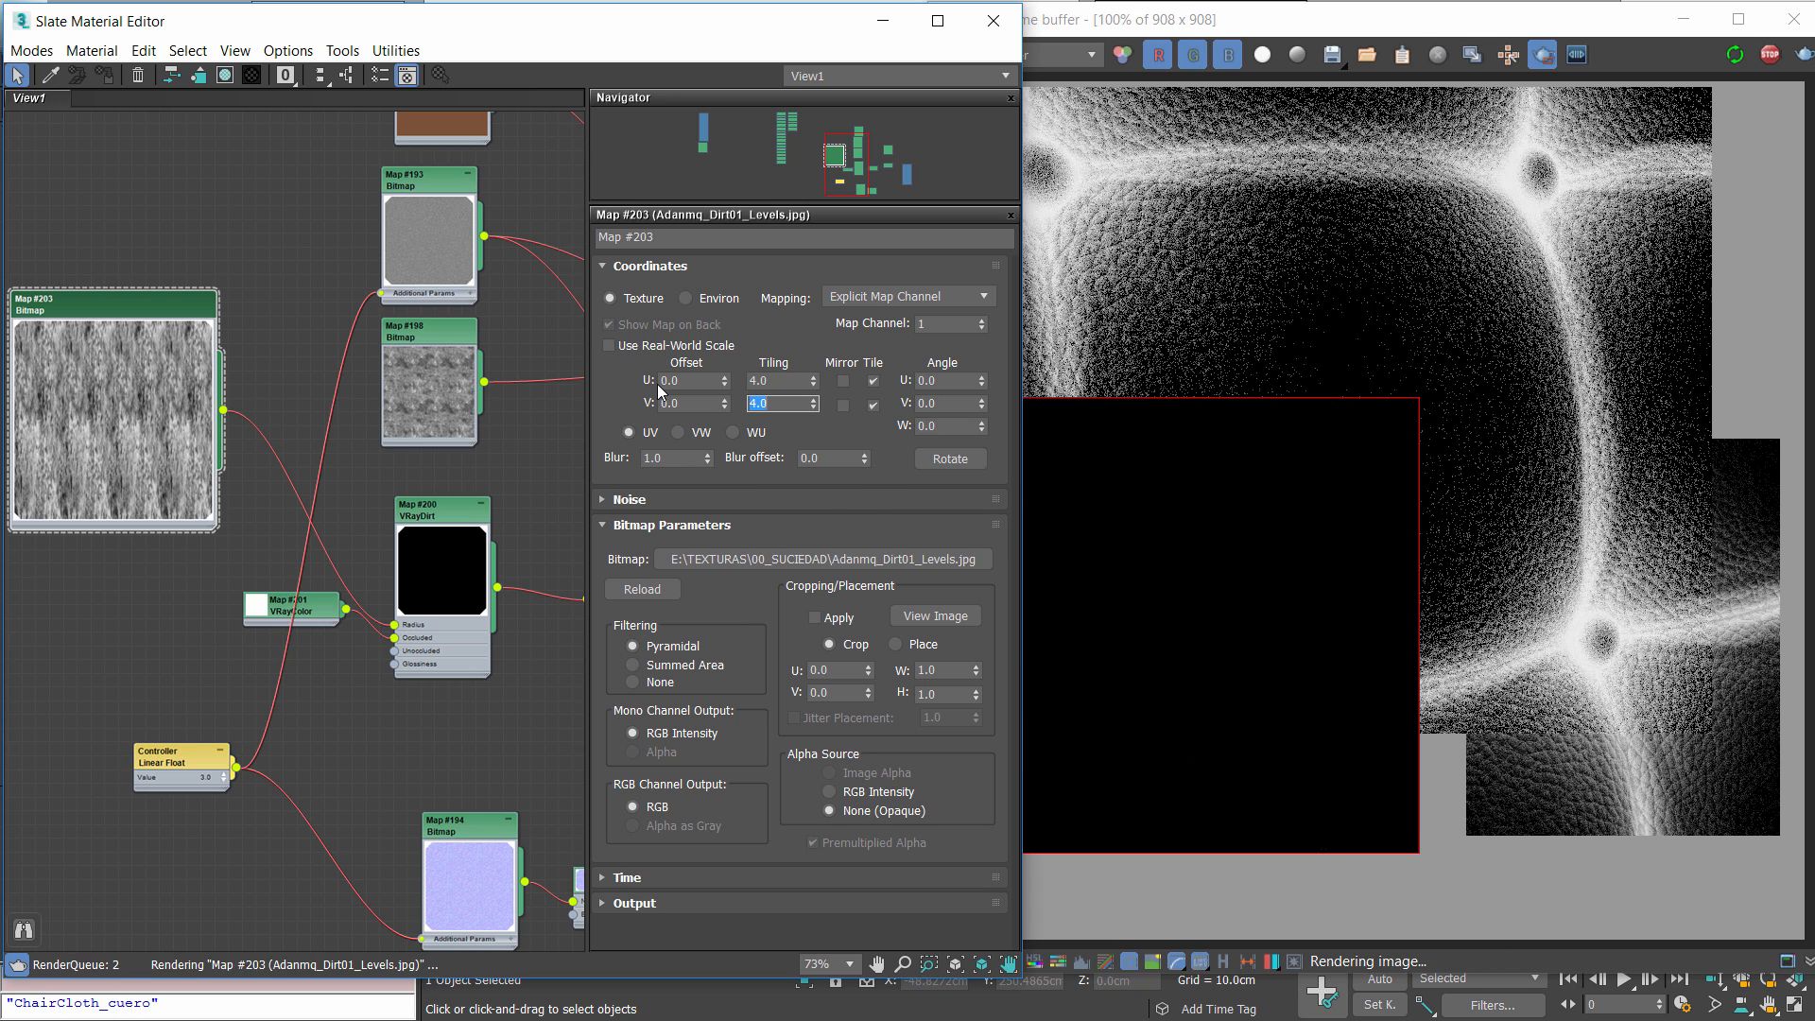
text(4)
key(Return)
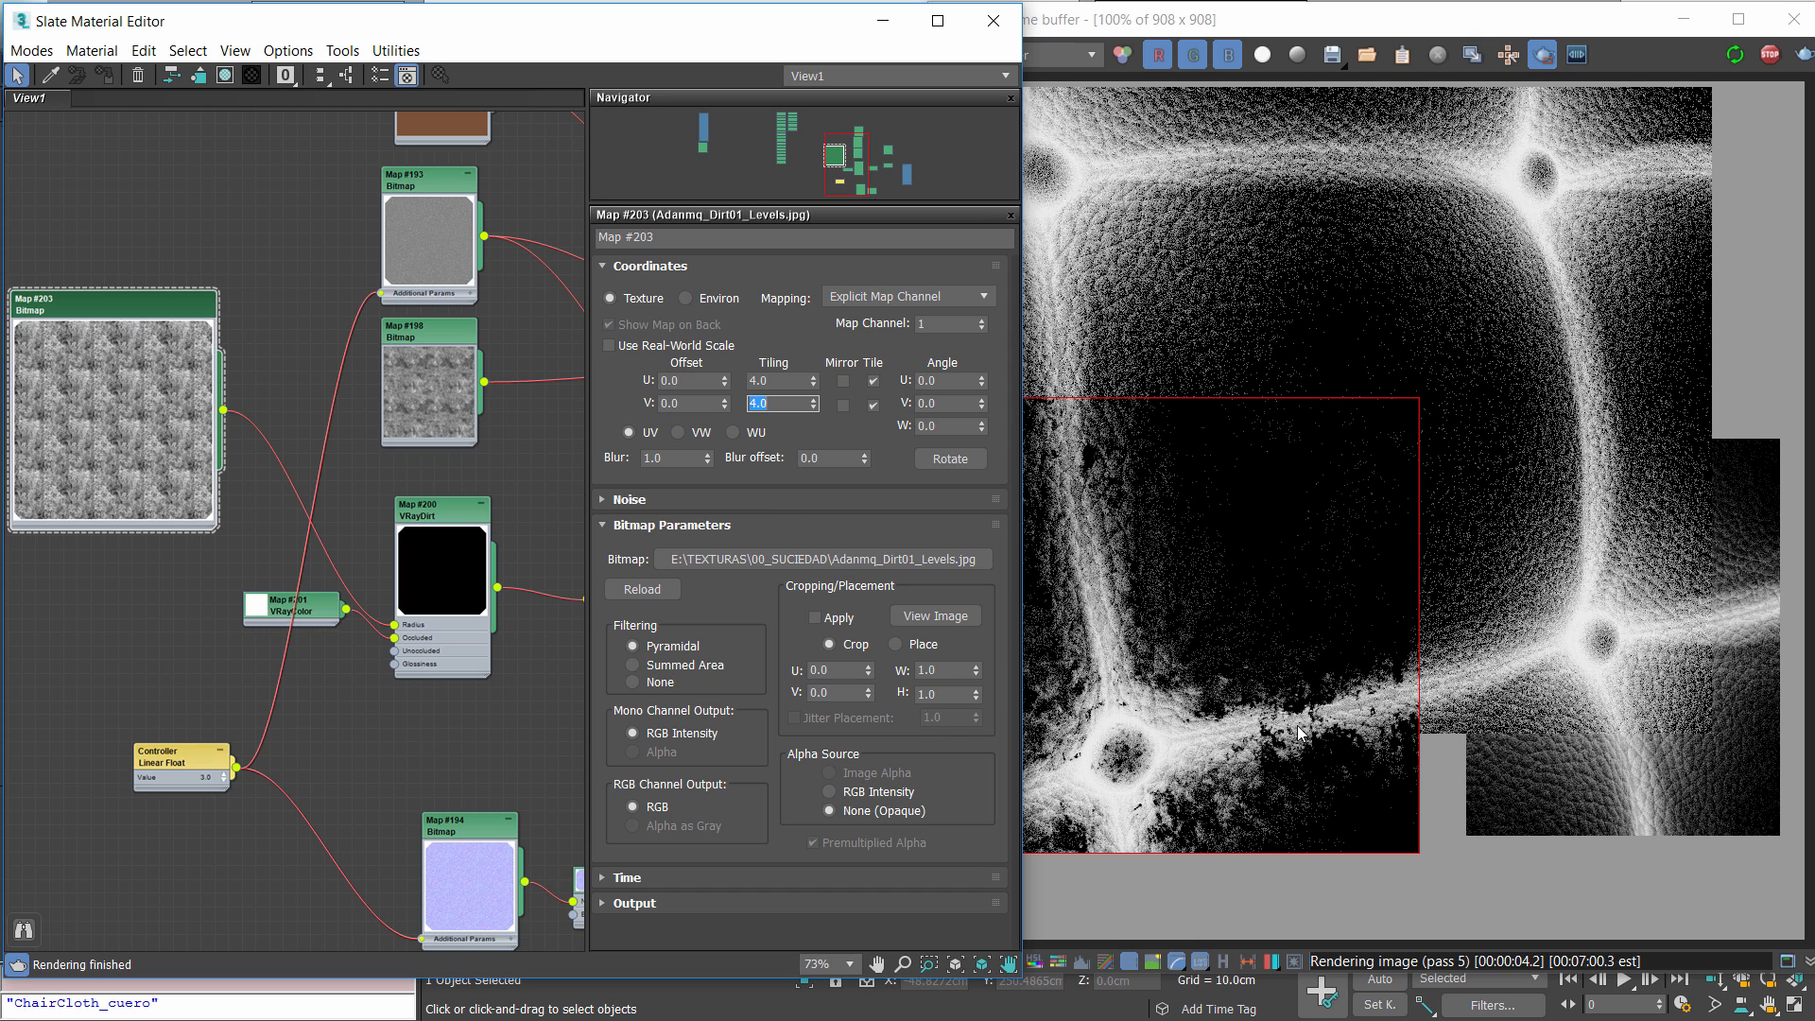
scroll(1295, 767, up, 1)
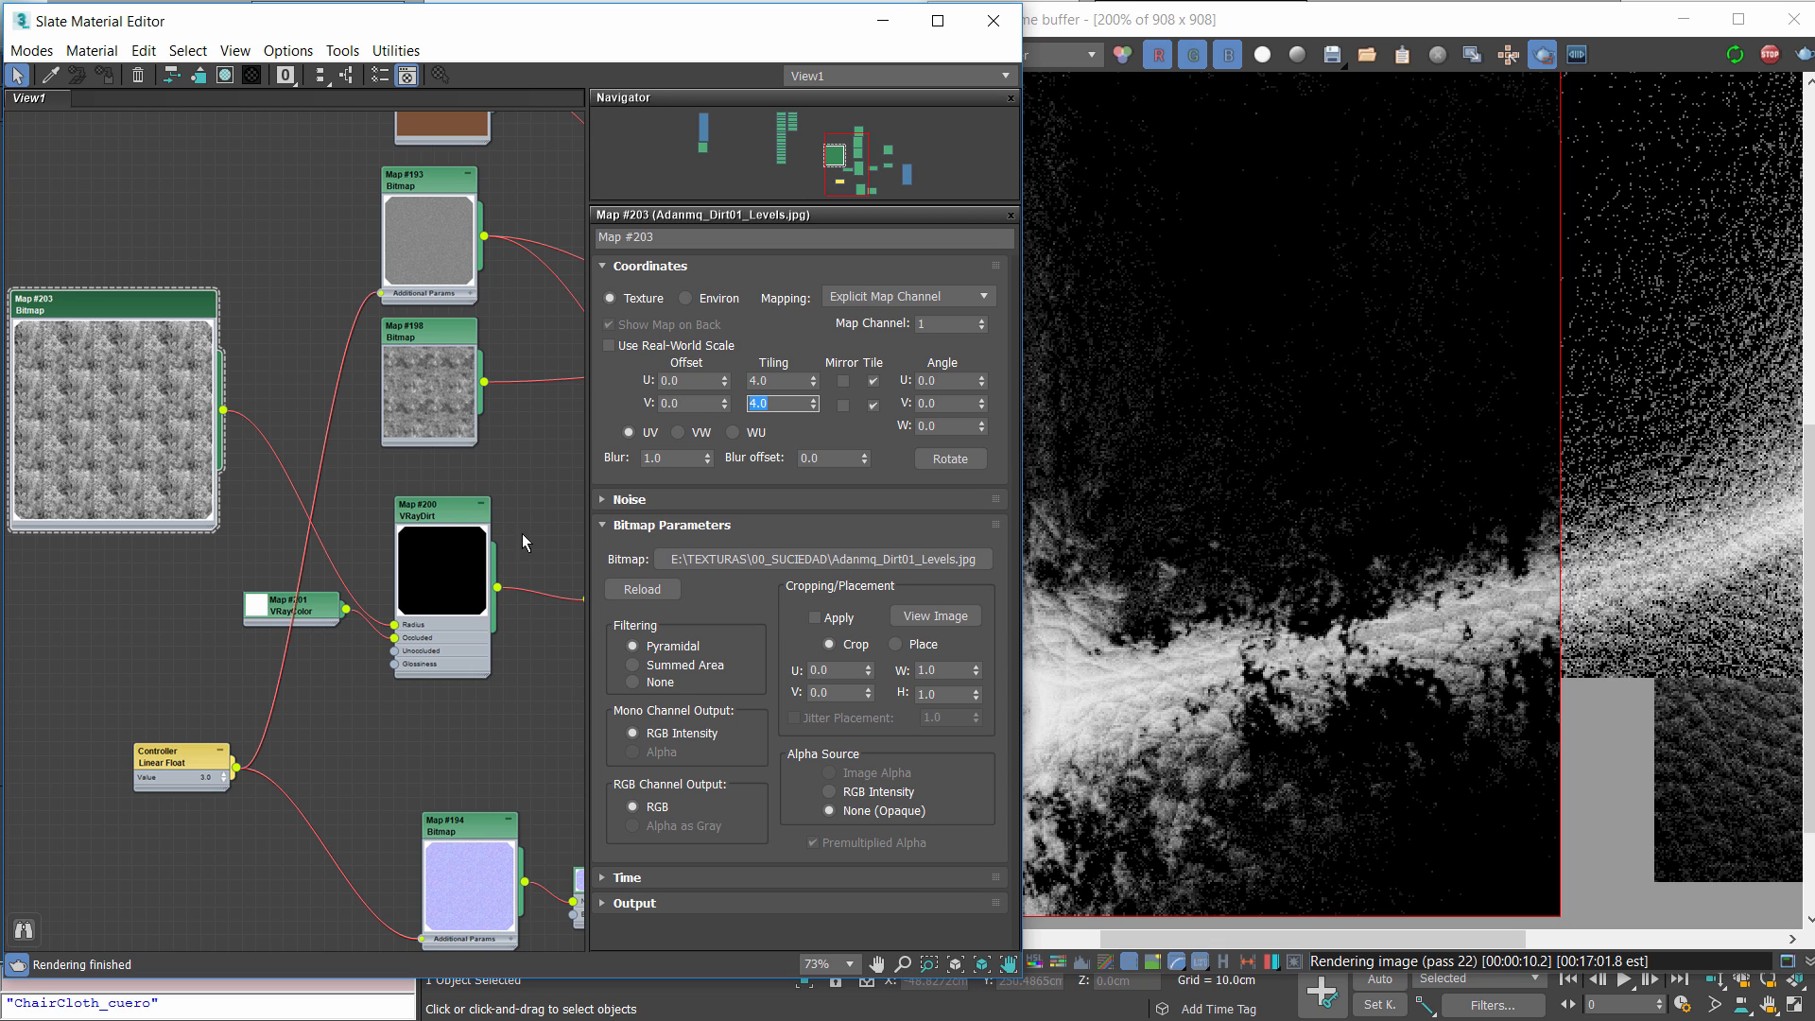
Set the VRayDirt map's radius texture amount to 70 and check the cushion's edges in the render
double_click(441, 517)
drag(440, 517, 440, 503)
double_click(761, 683)
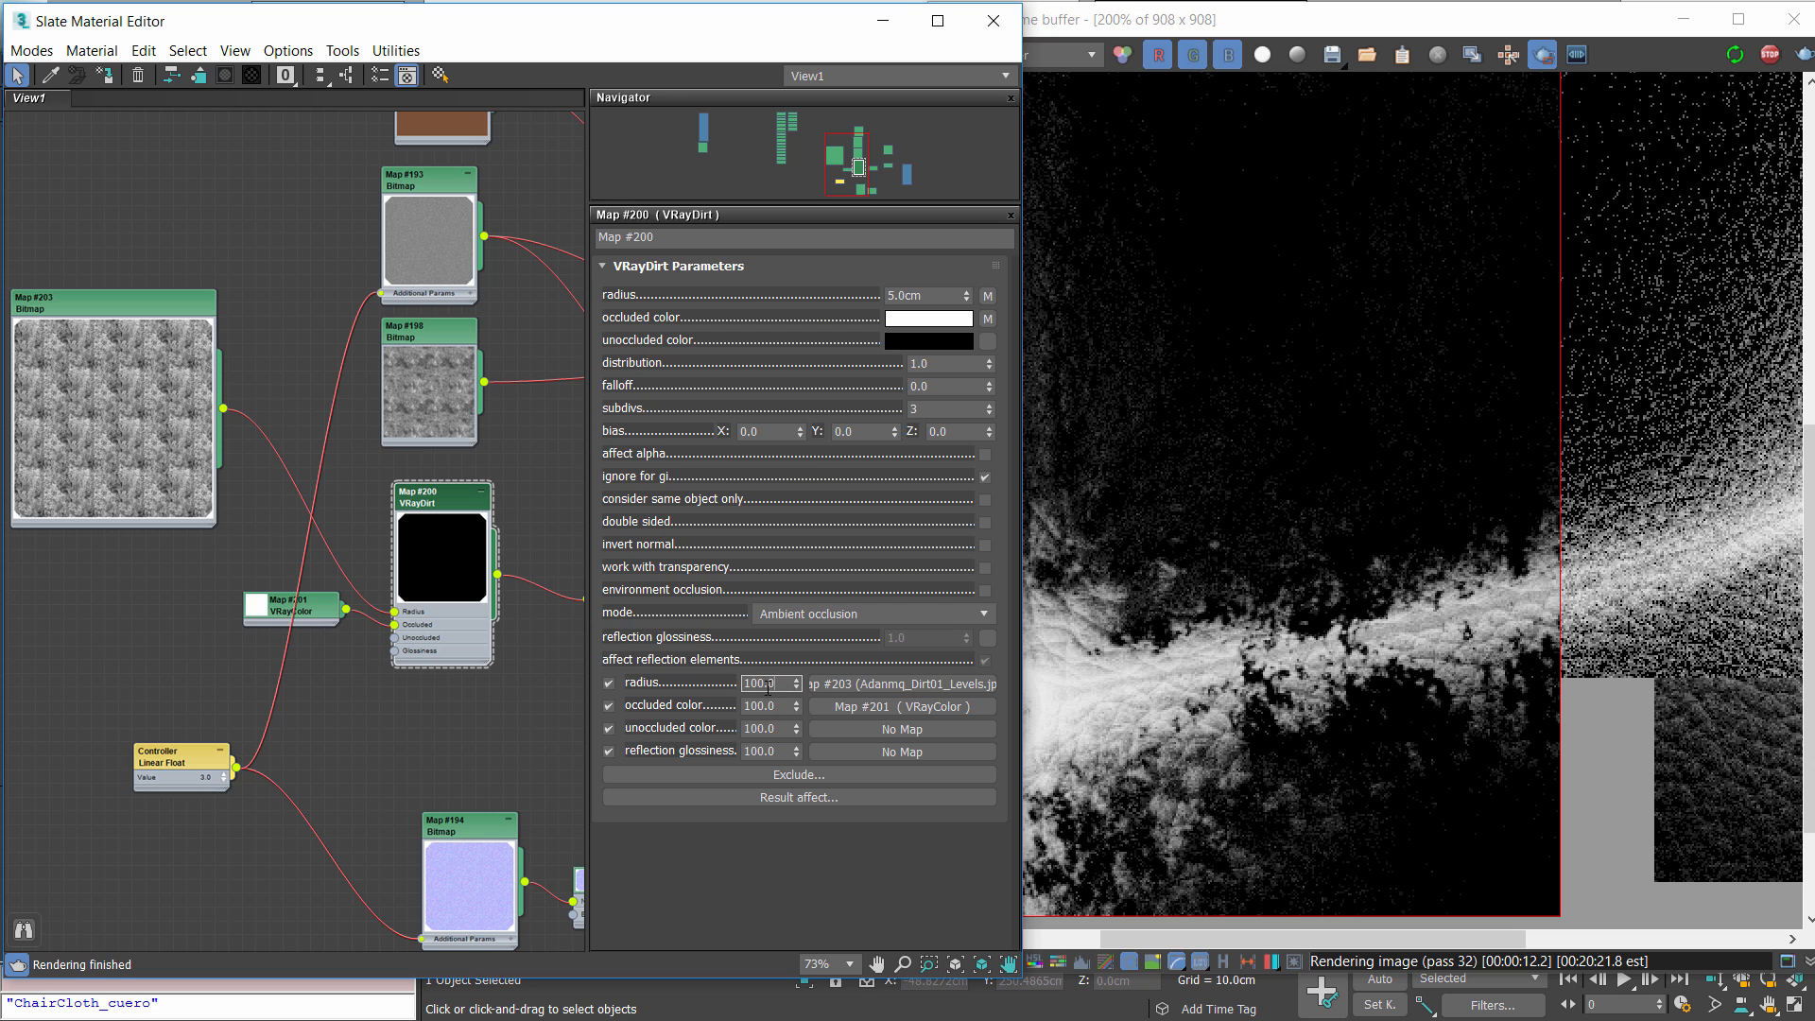
text(70)
key(Return)
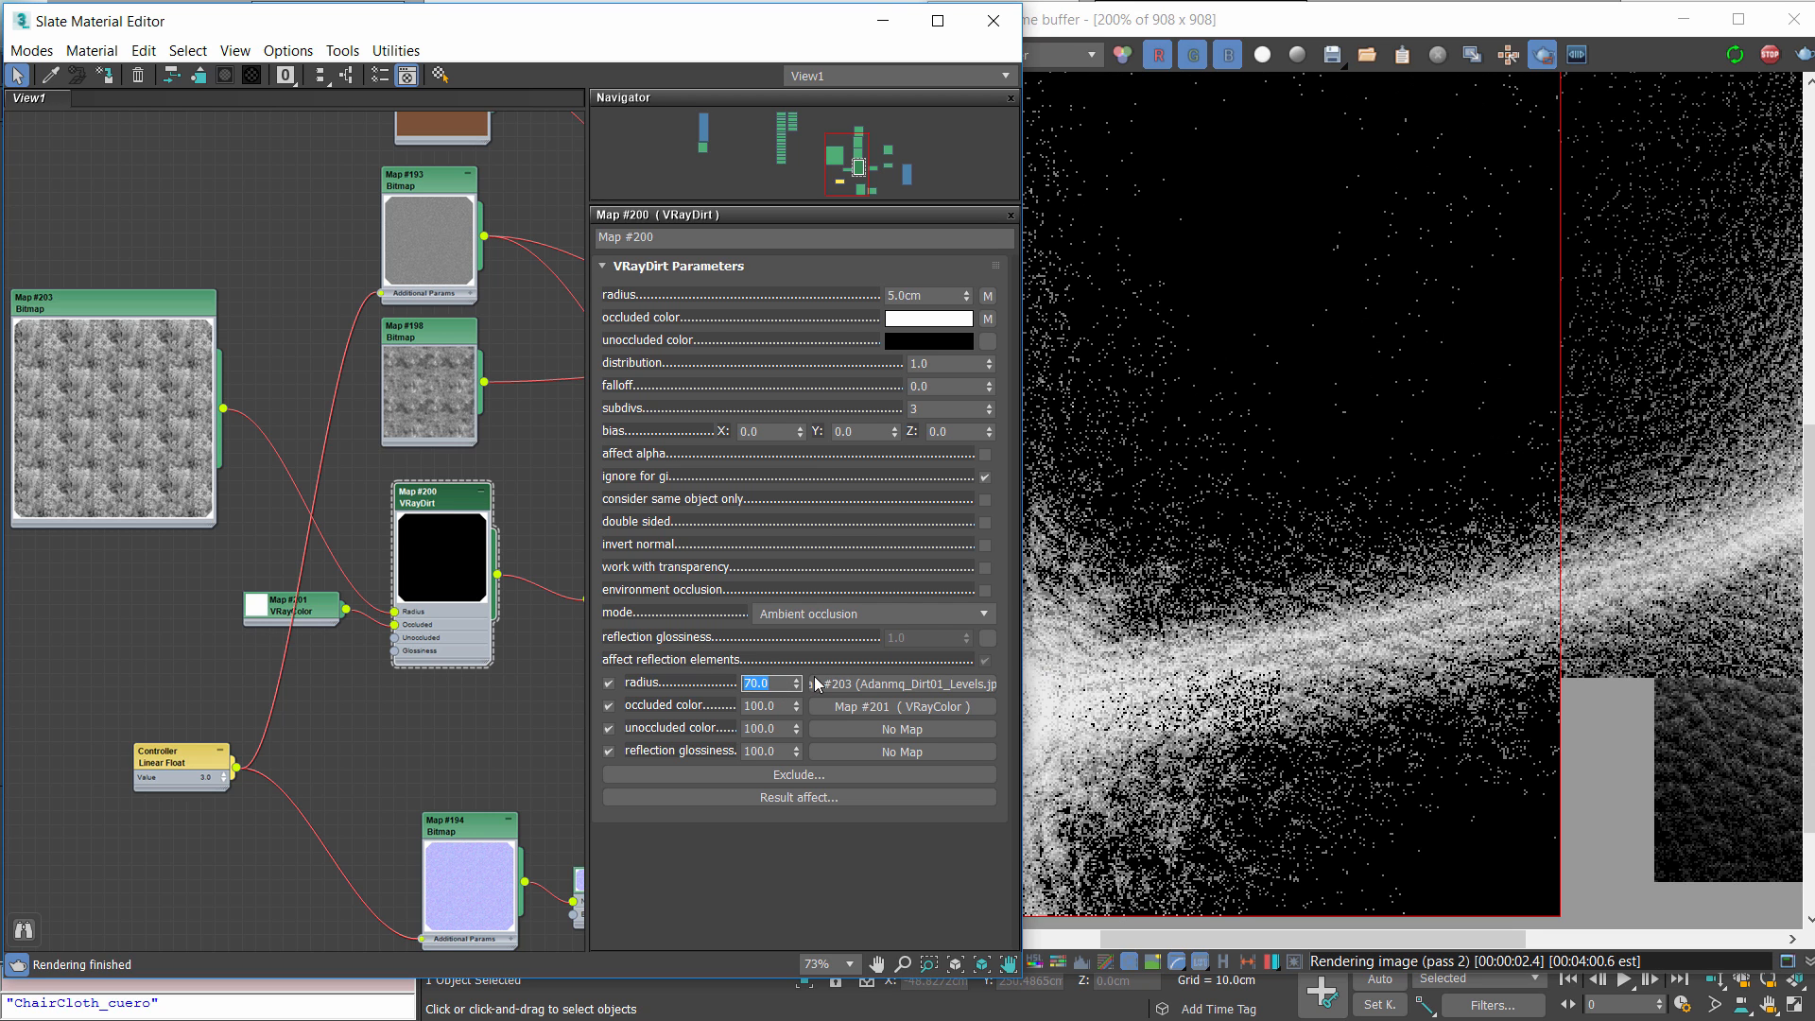
scroll(1428, 740, down, 1)
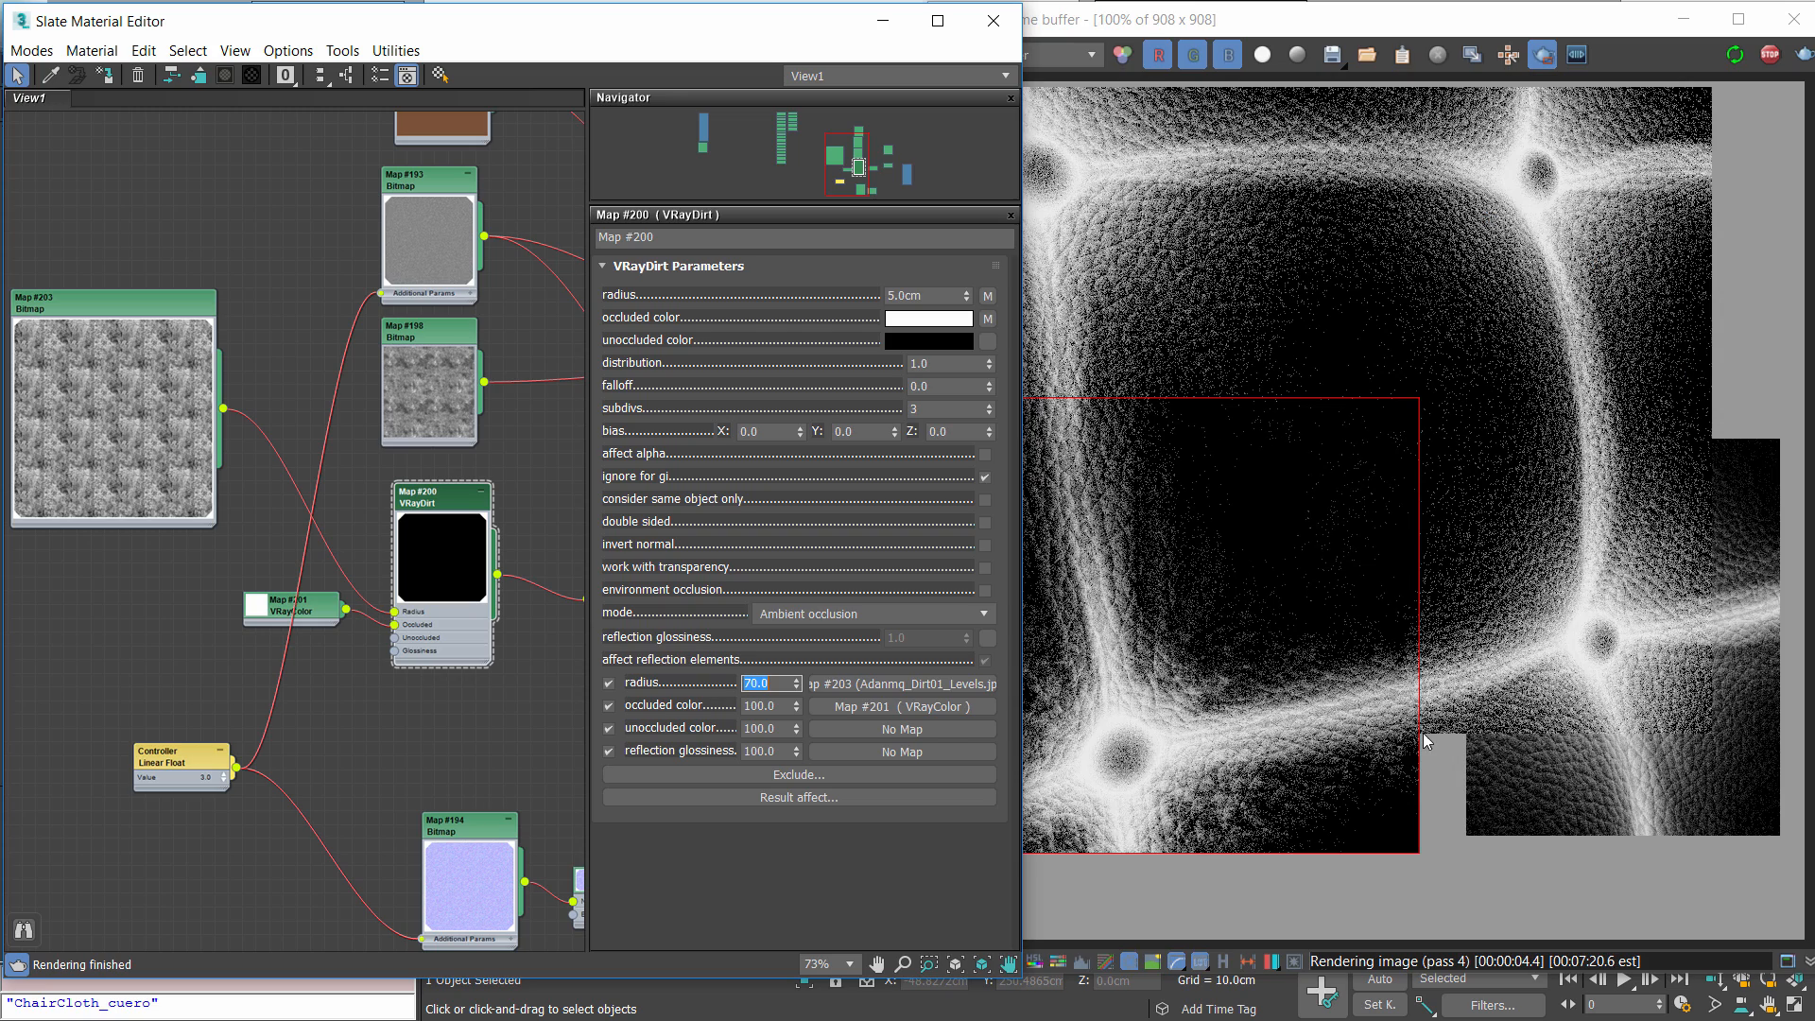
Check the dirt mask along the cushion seams in the render and reposition the two Output nodes in the graph
scroll(1371, 766, up, 1)
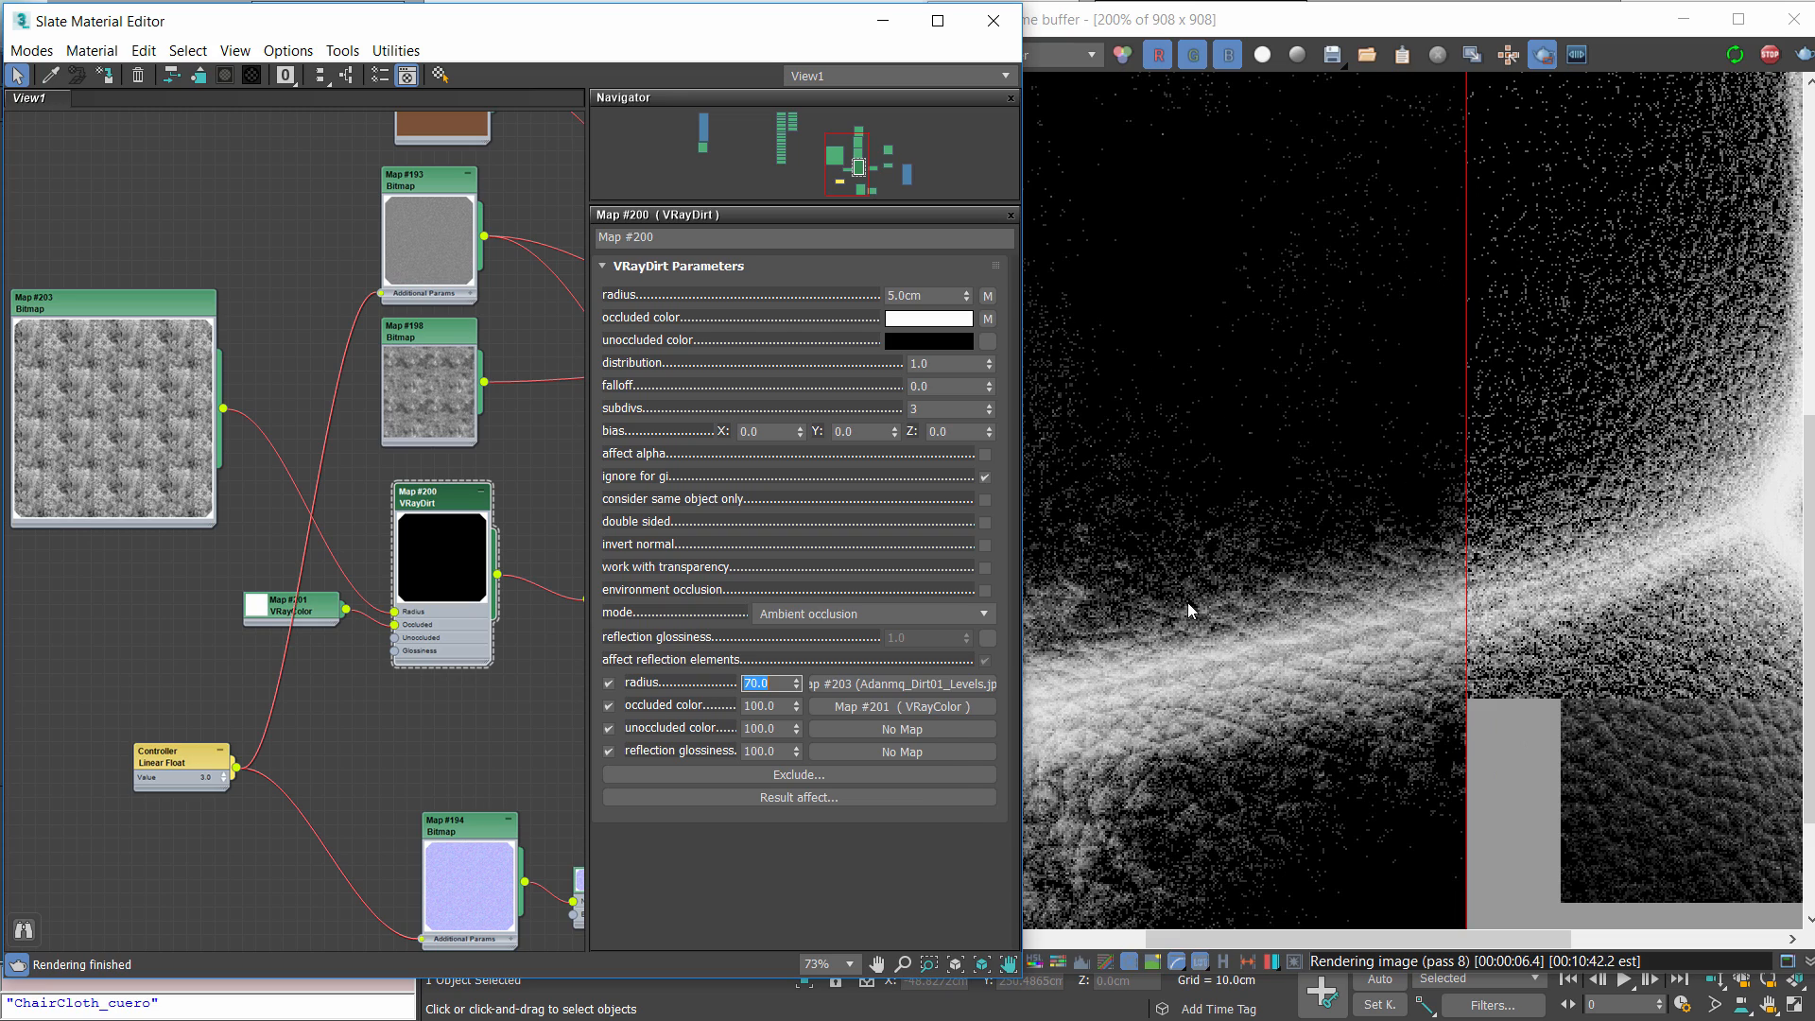
scroll(1108, 689, down, 1)
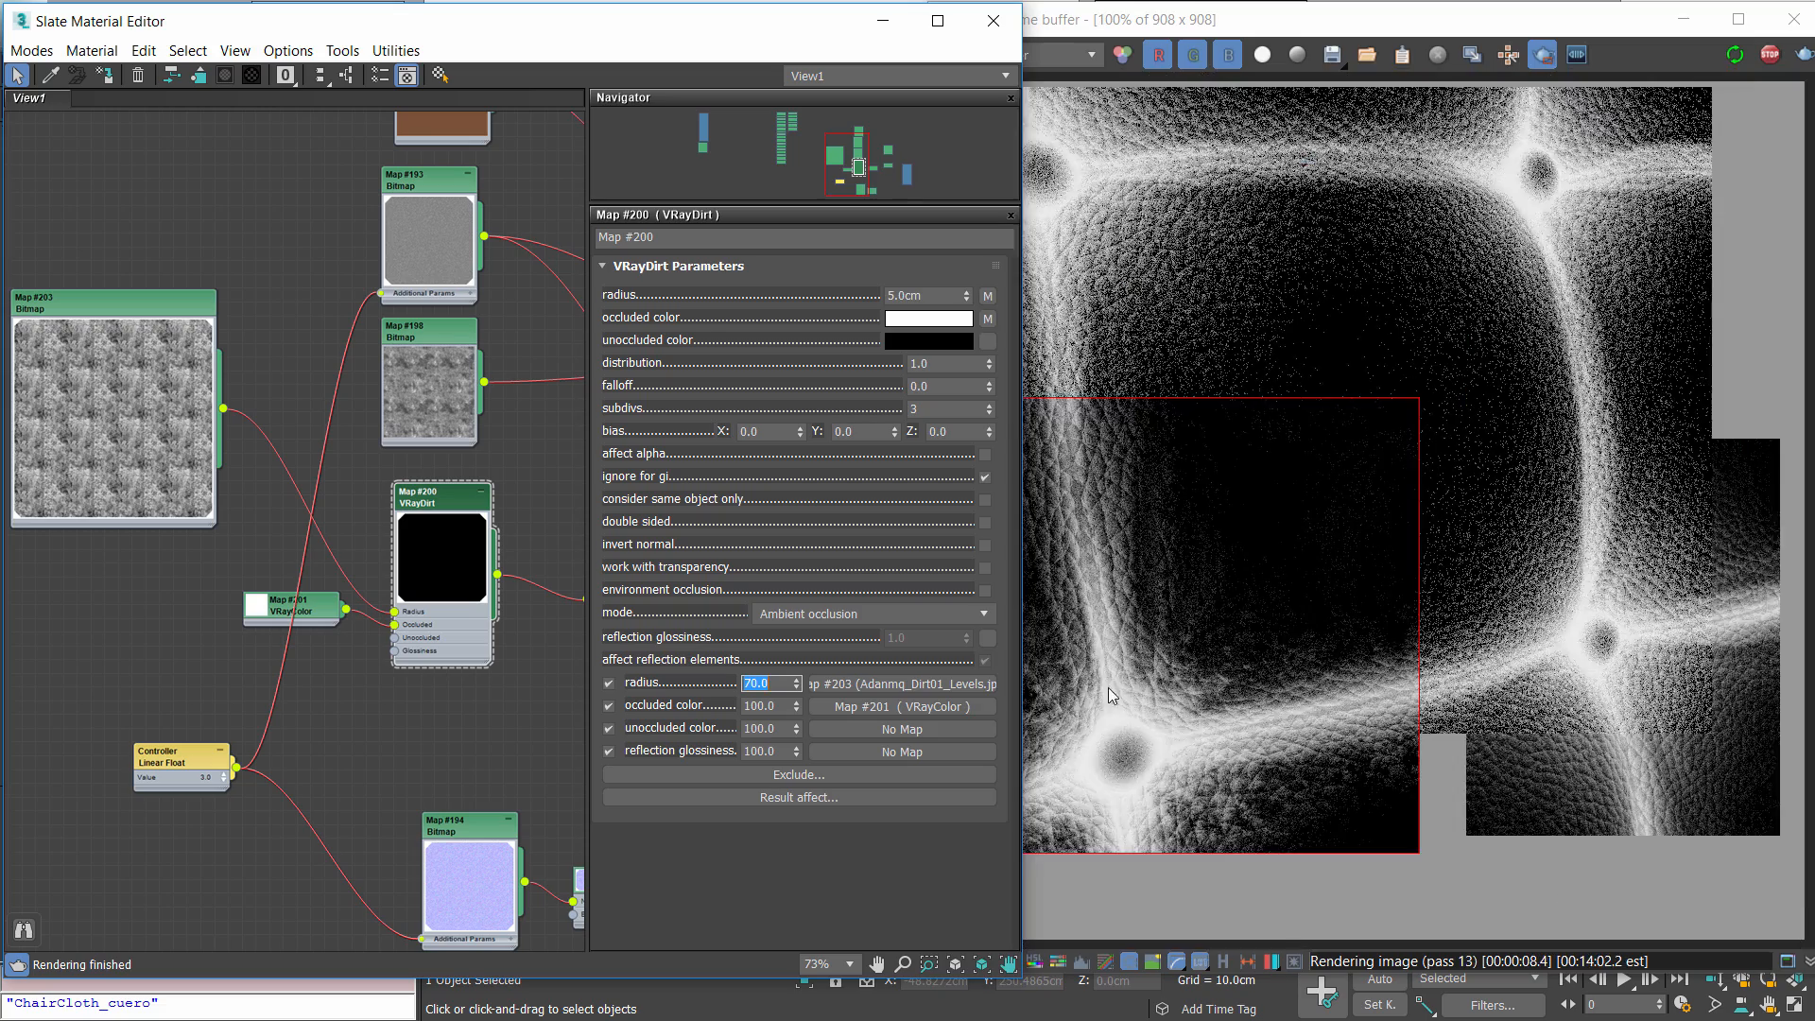
click(1314, 587)
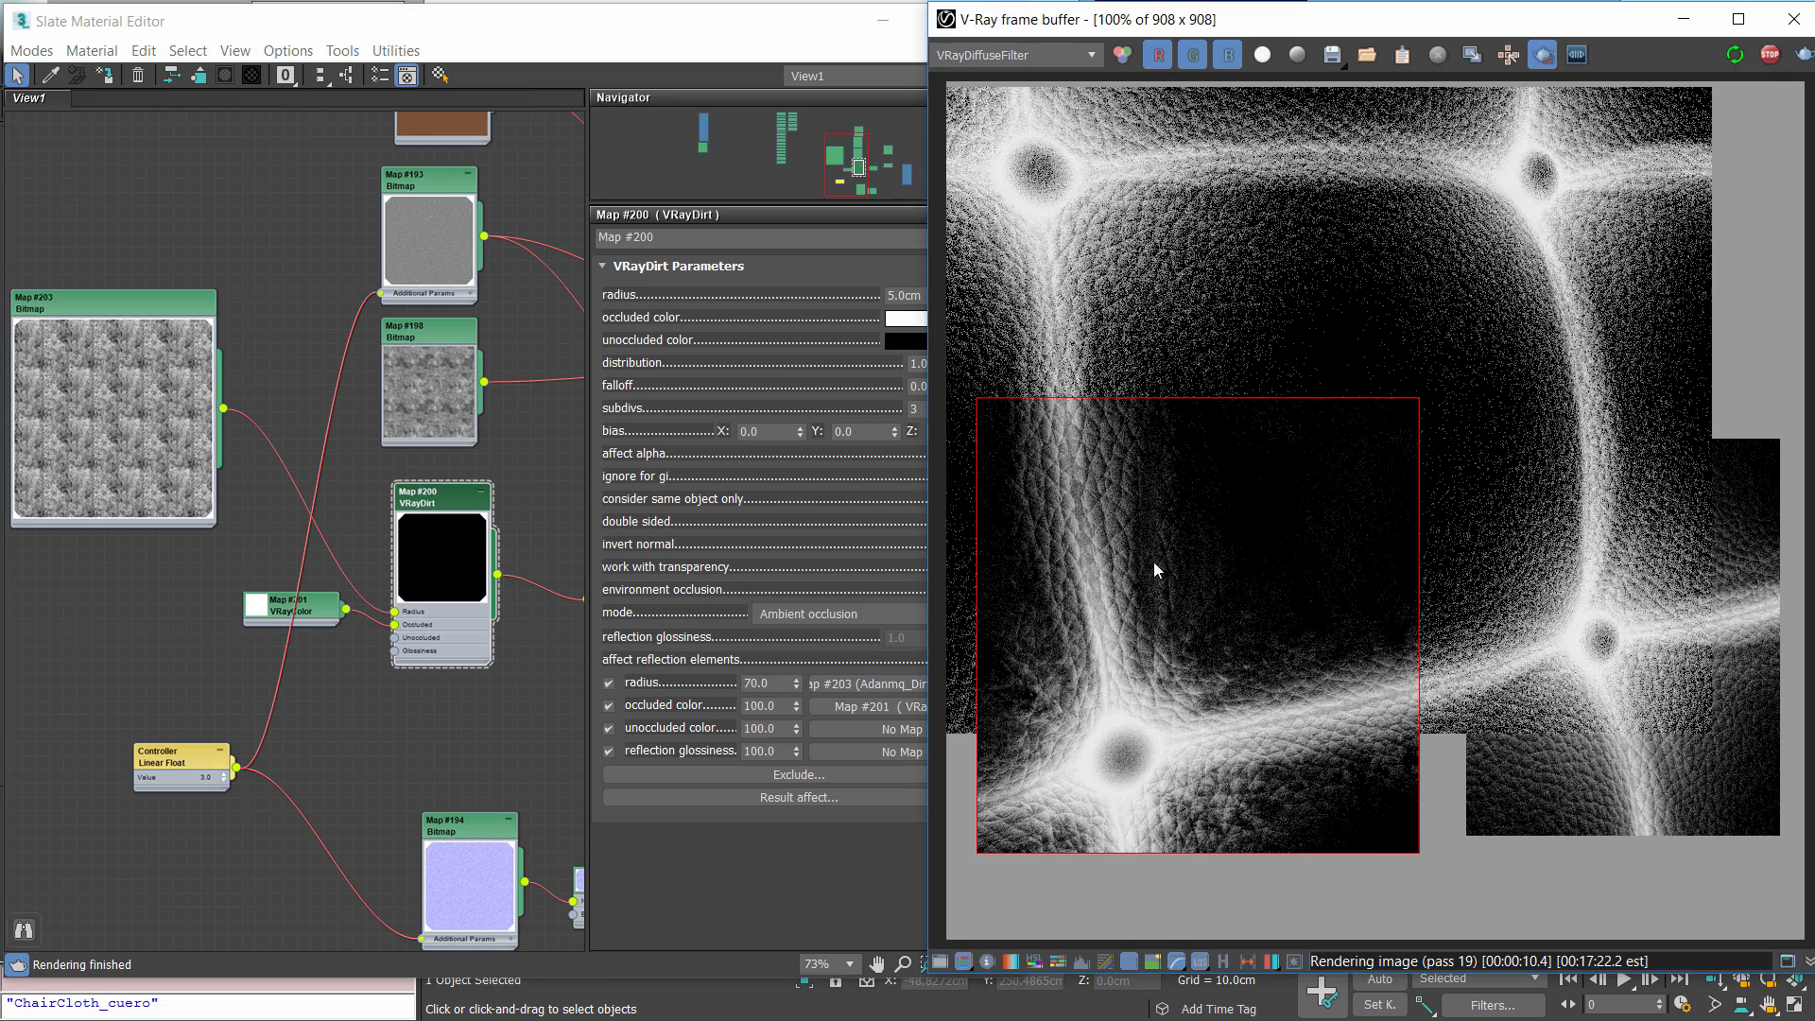
scroll(1154, 567, down, 1)
scroll(572, 557, down, 1)
middle_drag(577, 586, 404, 618)
middle_drag(516, 618, 408, 602)
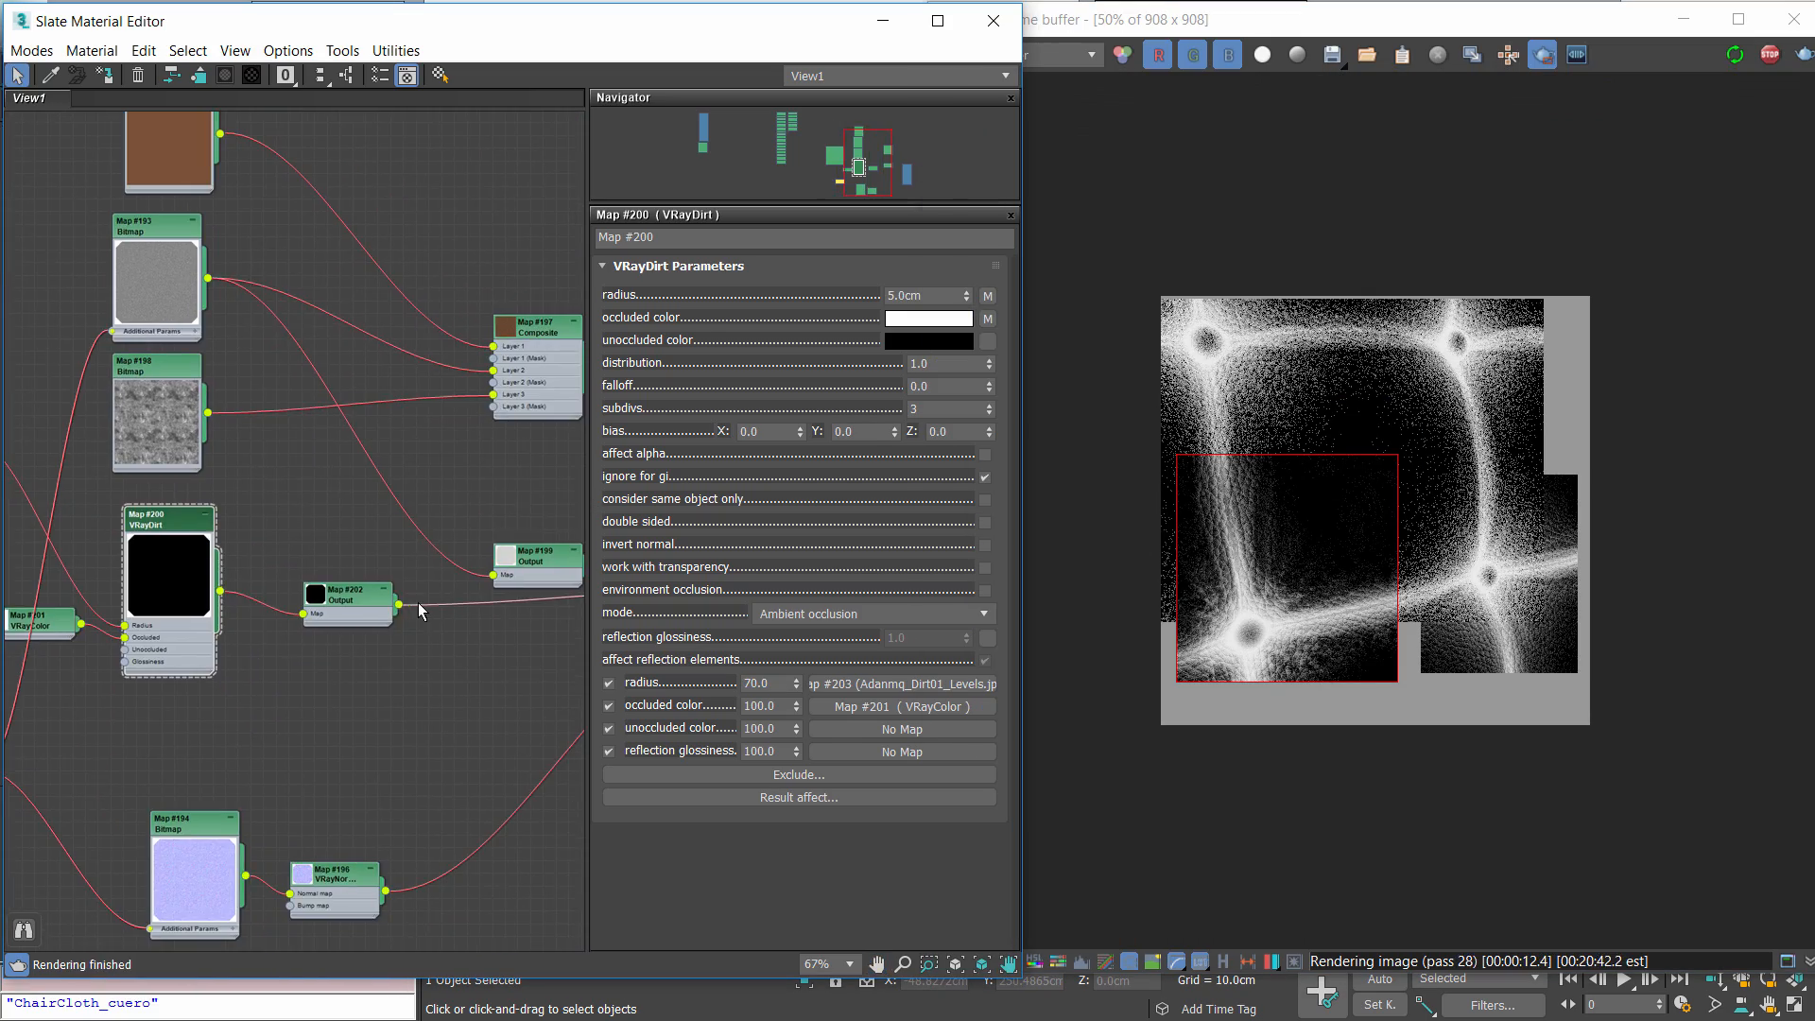
drag(368, 601, 310, 604)
middle_drag(509, 587, 377, 620)
drag(402, 587, 362, 712)
Connect the Composite map to the leather material's Diffuse map input
scroll(532, 707, down, 3)
middle_drag(532, 707, 385, 736)
scroll(384, 736, up, 1)
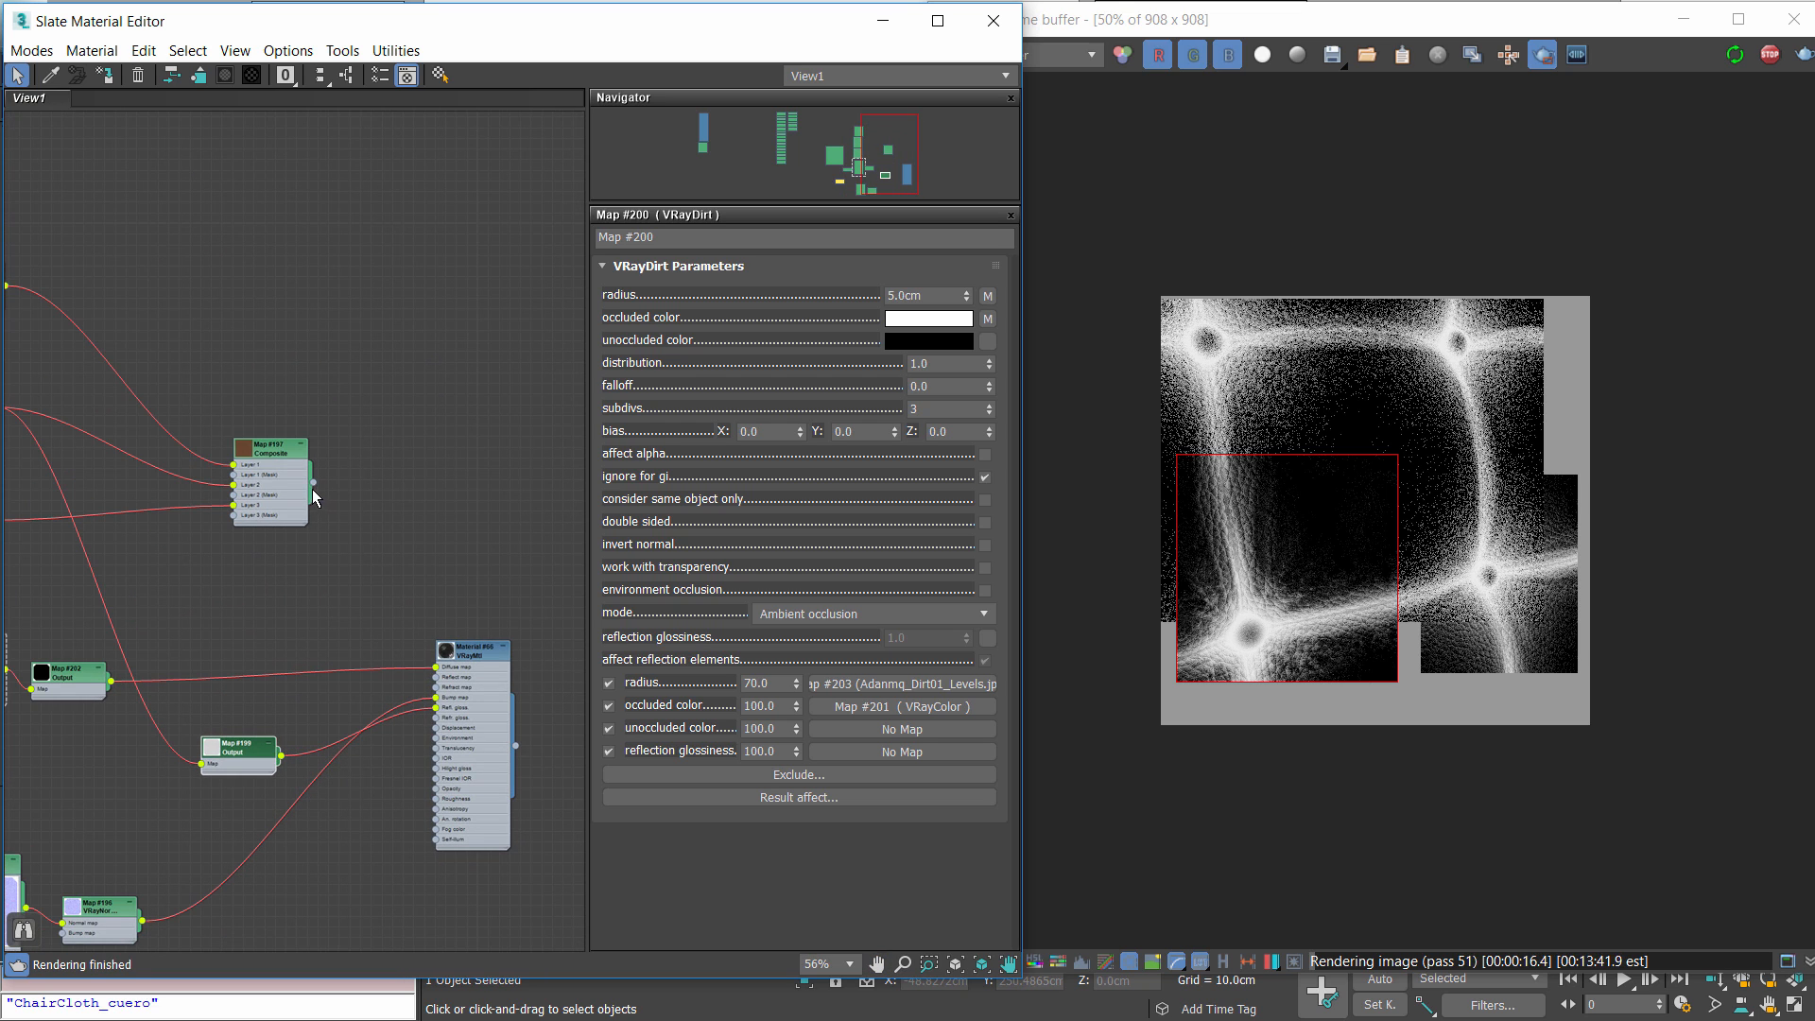
drag(312, 483, 436, 667)
Add a fourth layer to the Composite map
middle_drag(170, 697, 476, 668)
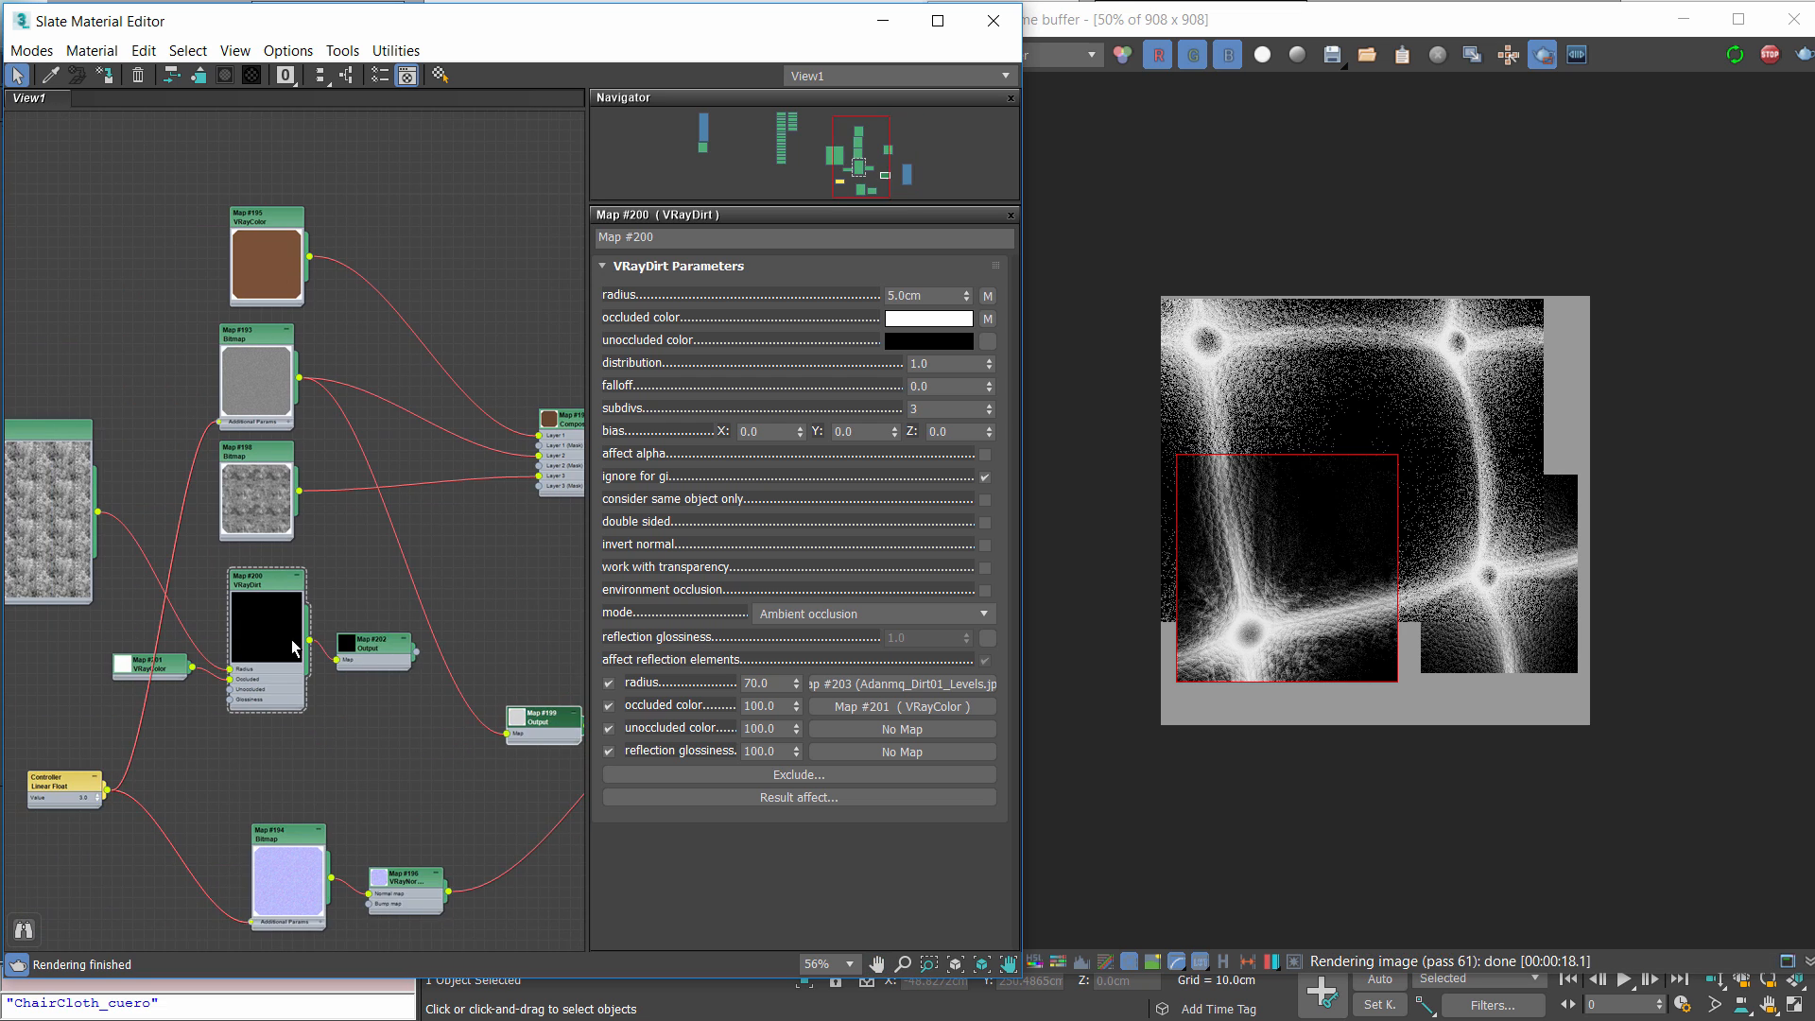
drag(378, 646, 379, 634)
scroll(468, 631, up, 2)
middle_drag(467, 631, 355, 642)
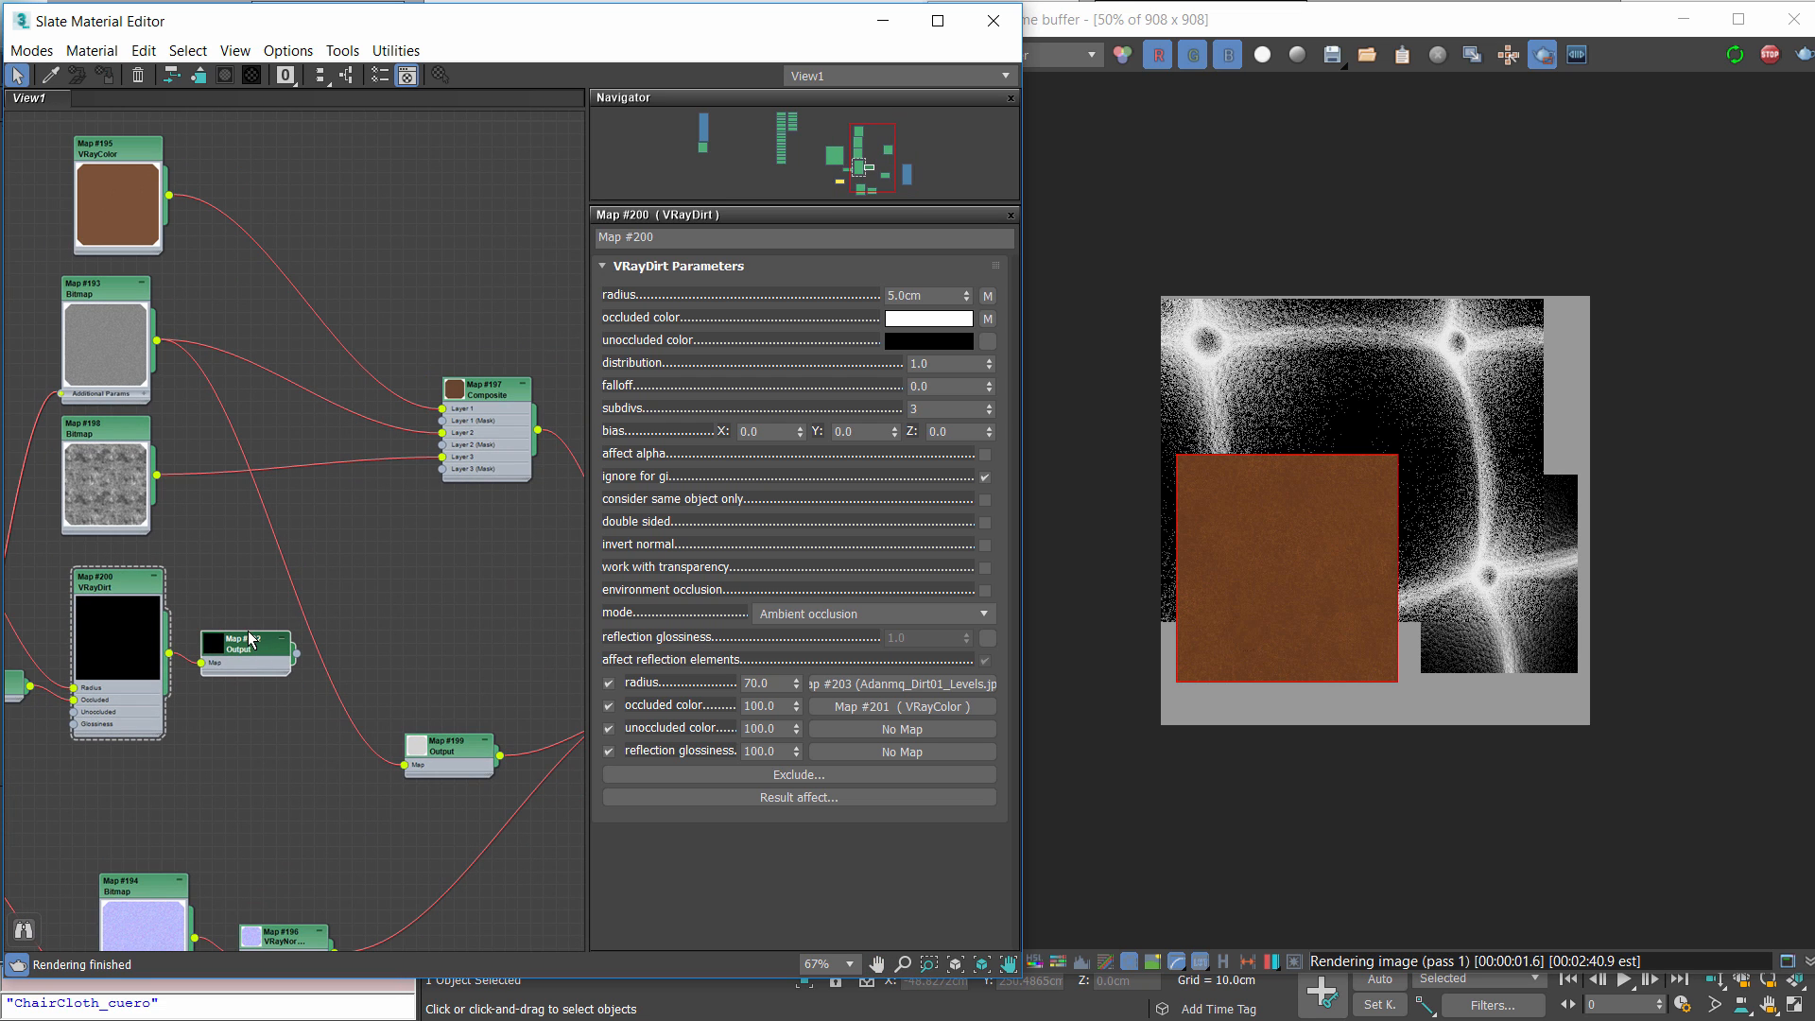
click(489, 468)
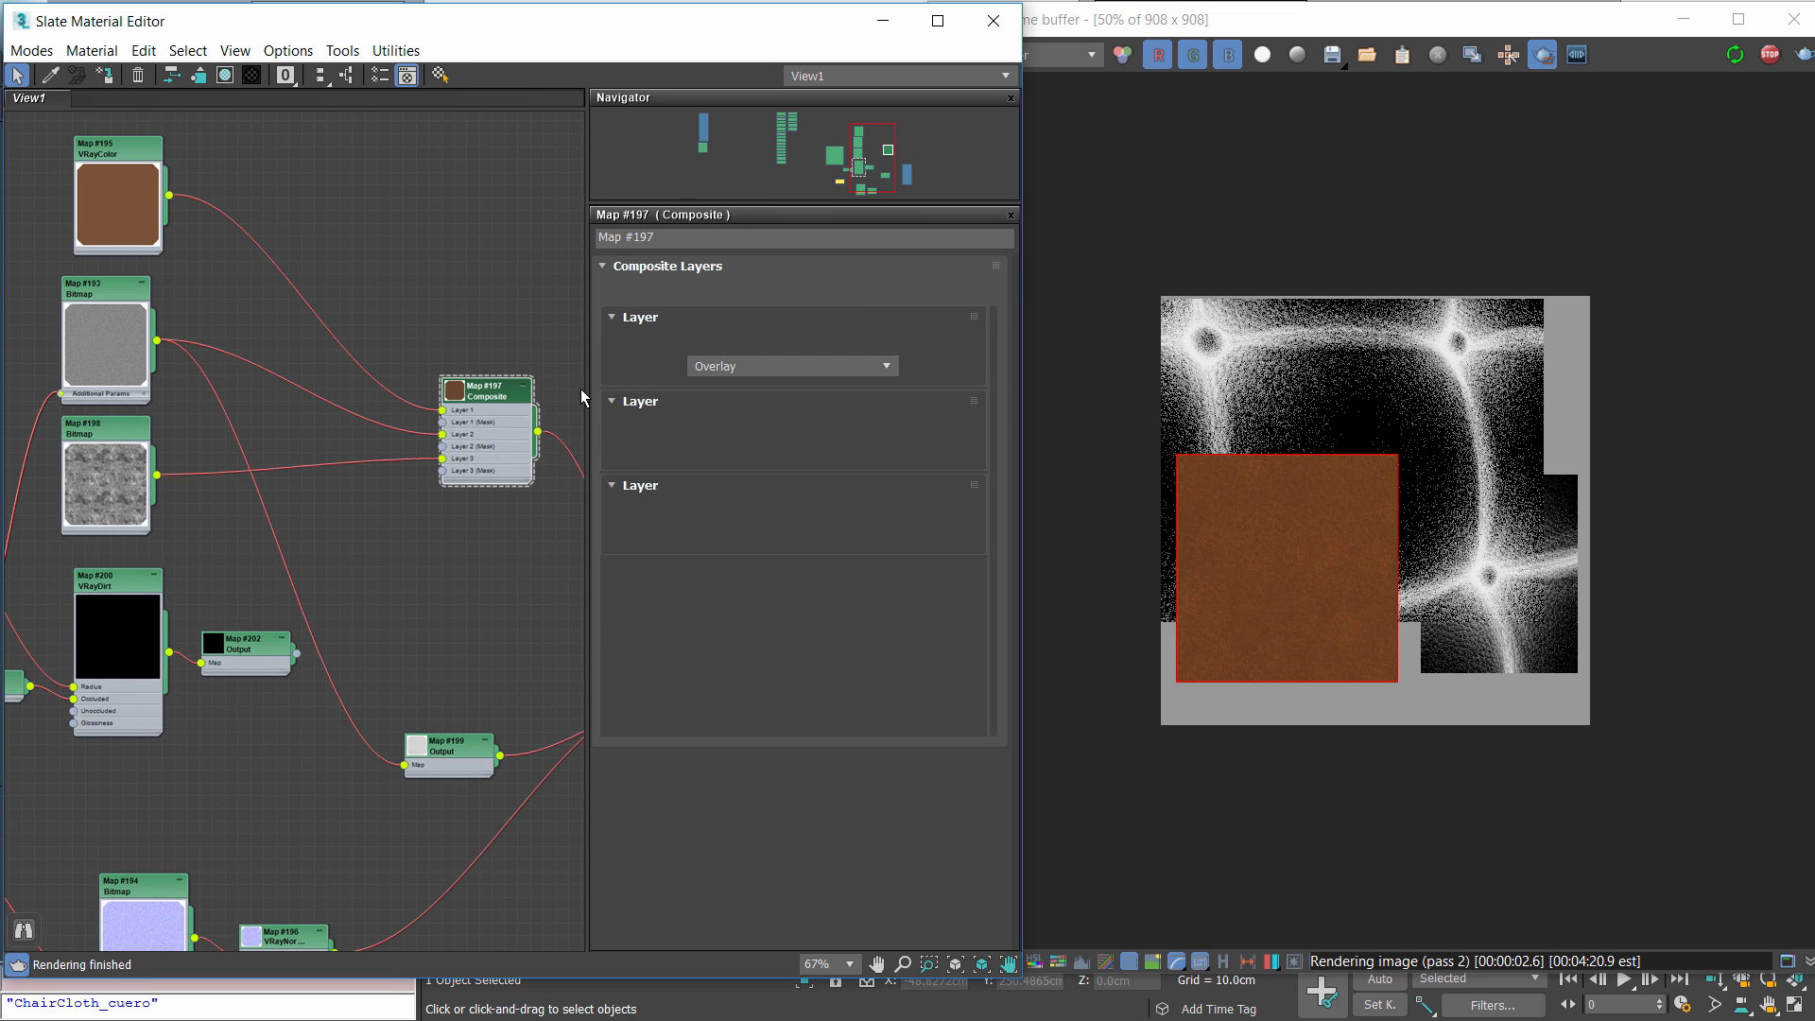
click(982, 293)
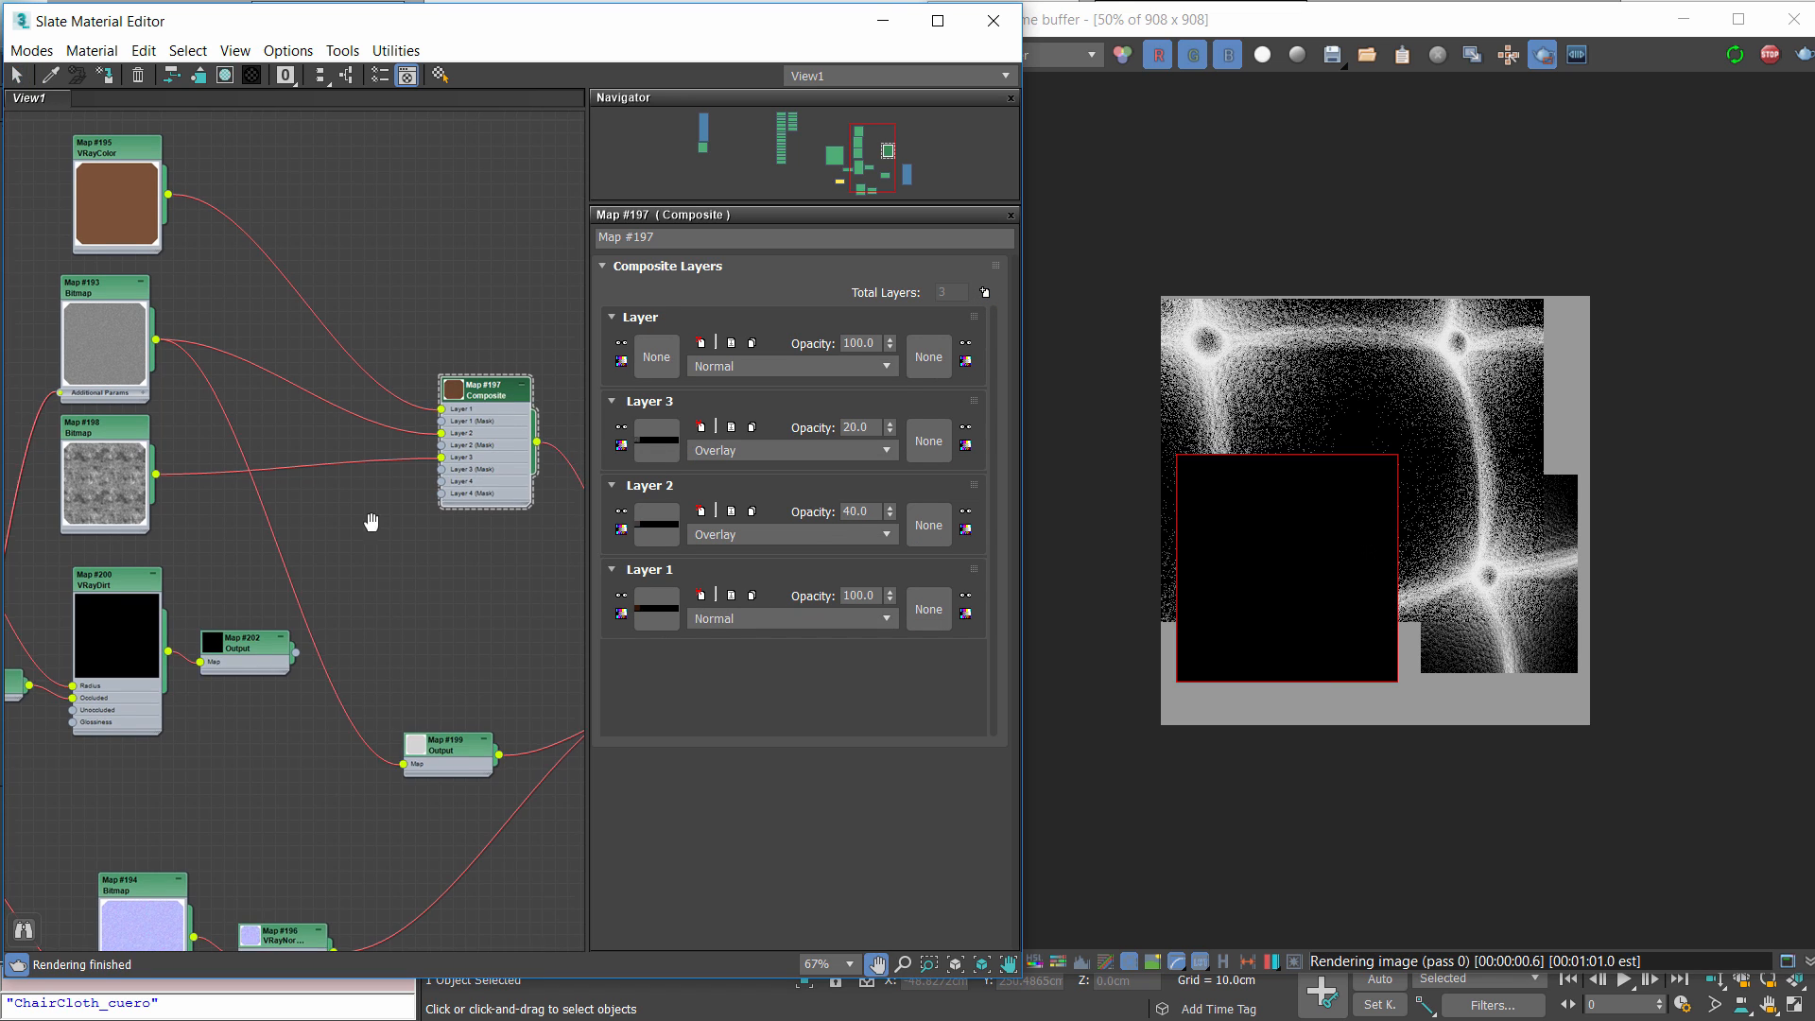
Add a Color Correction map to the graph near the Composite node
middle_drag(372, 519, 316, 597)
right_click(328, 593)
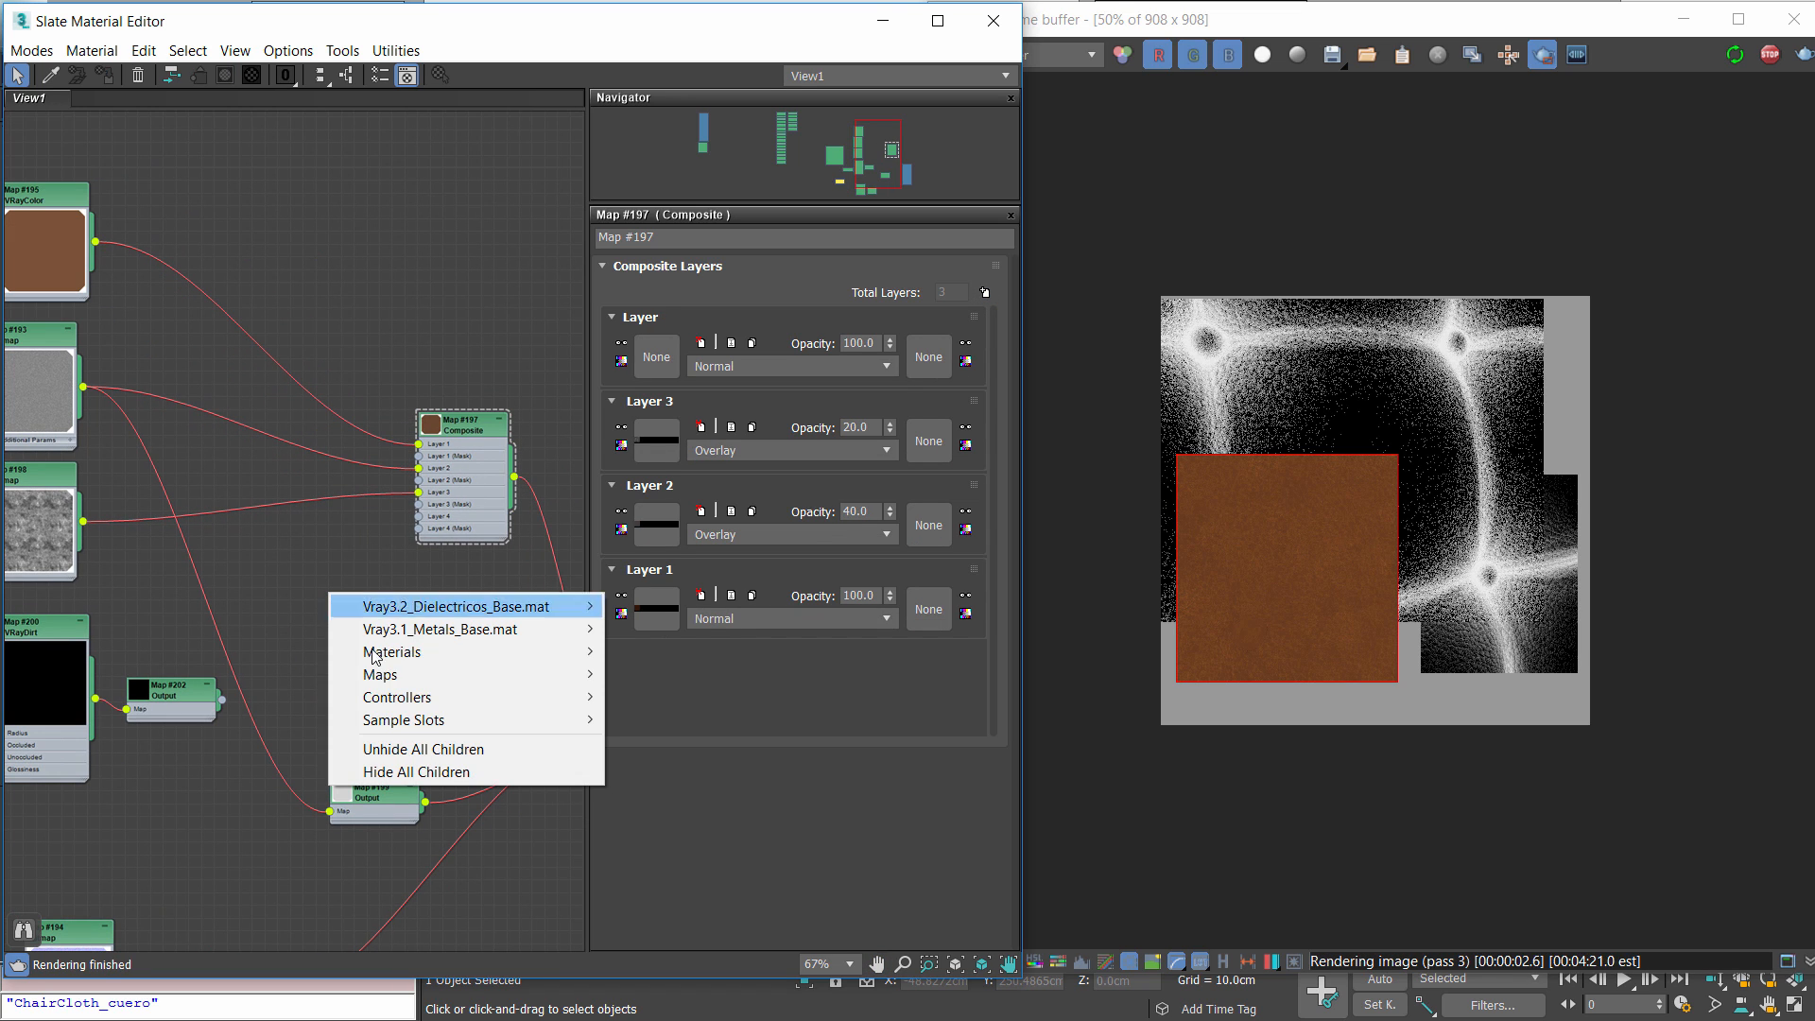
mouse_move(379, 673)
mouse_move(241, 673)
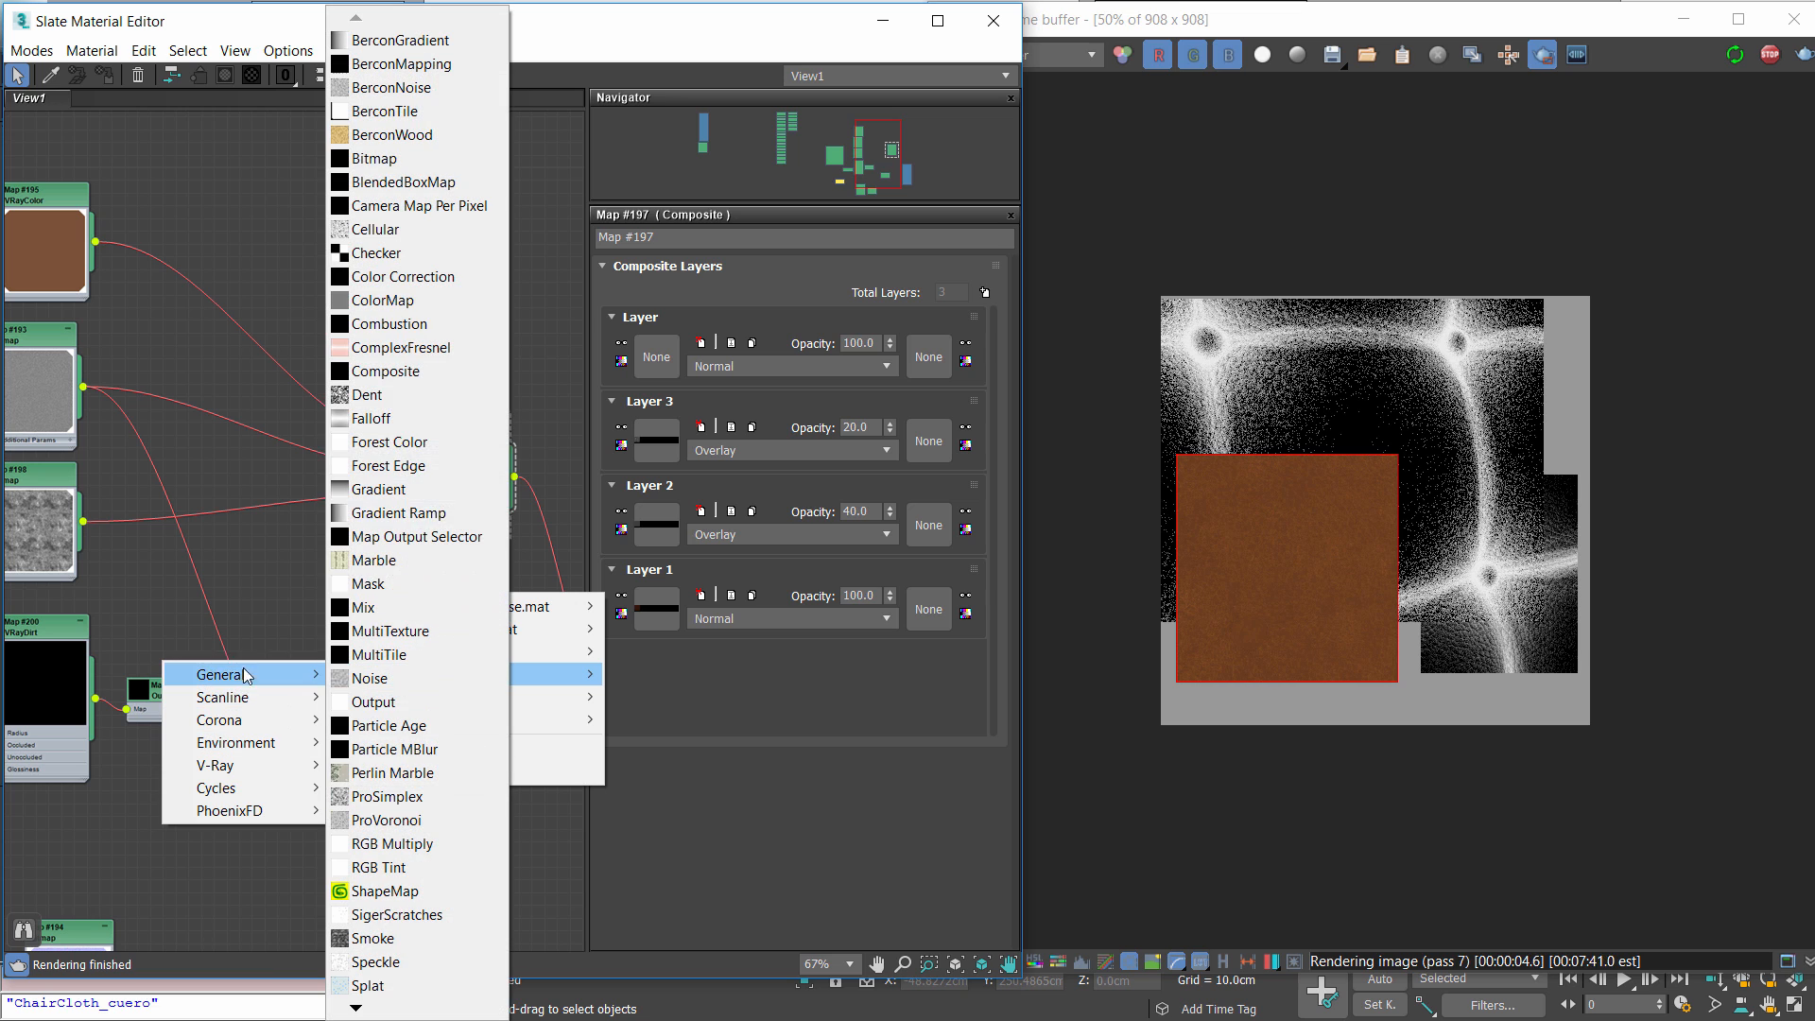
click(401, 282)
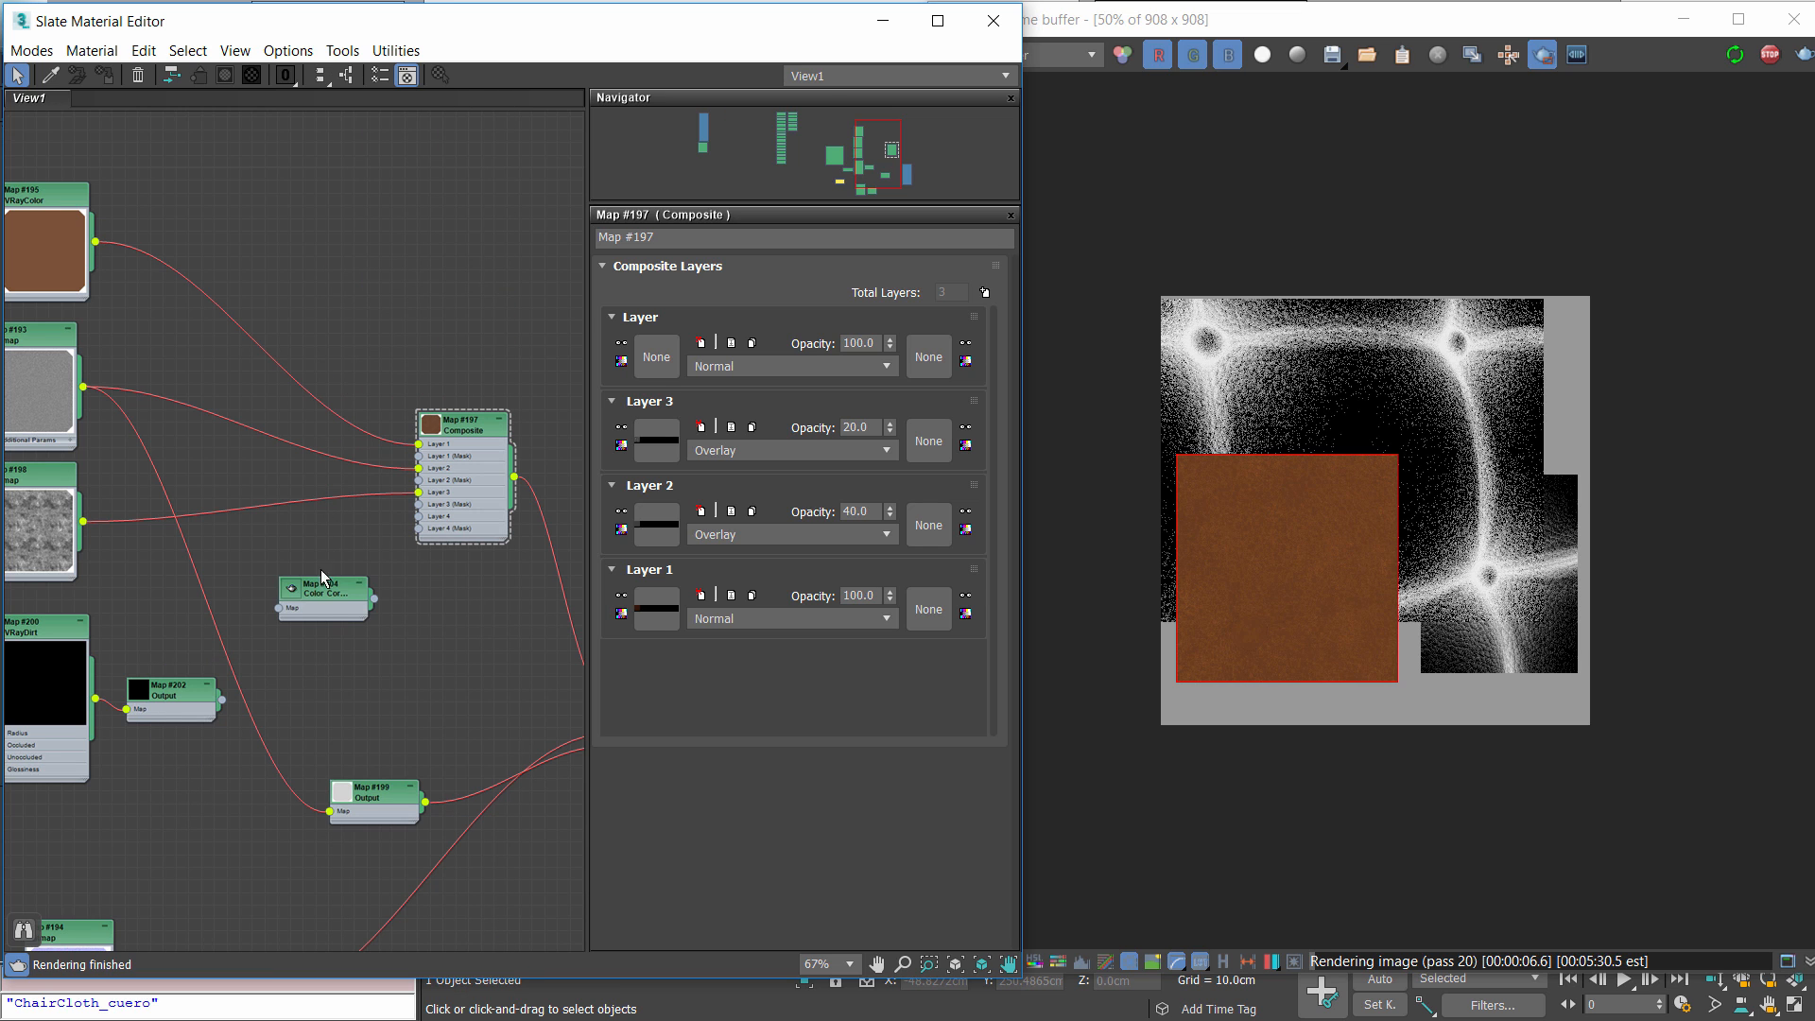
middle_drag(185, 307, 256, 317)
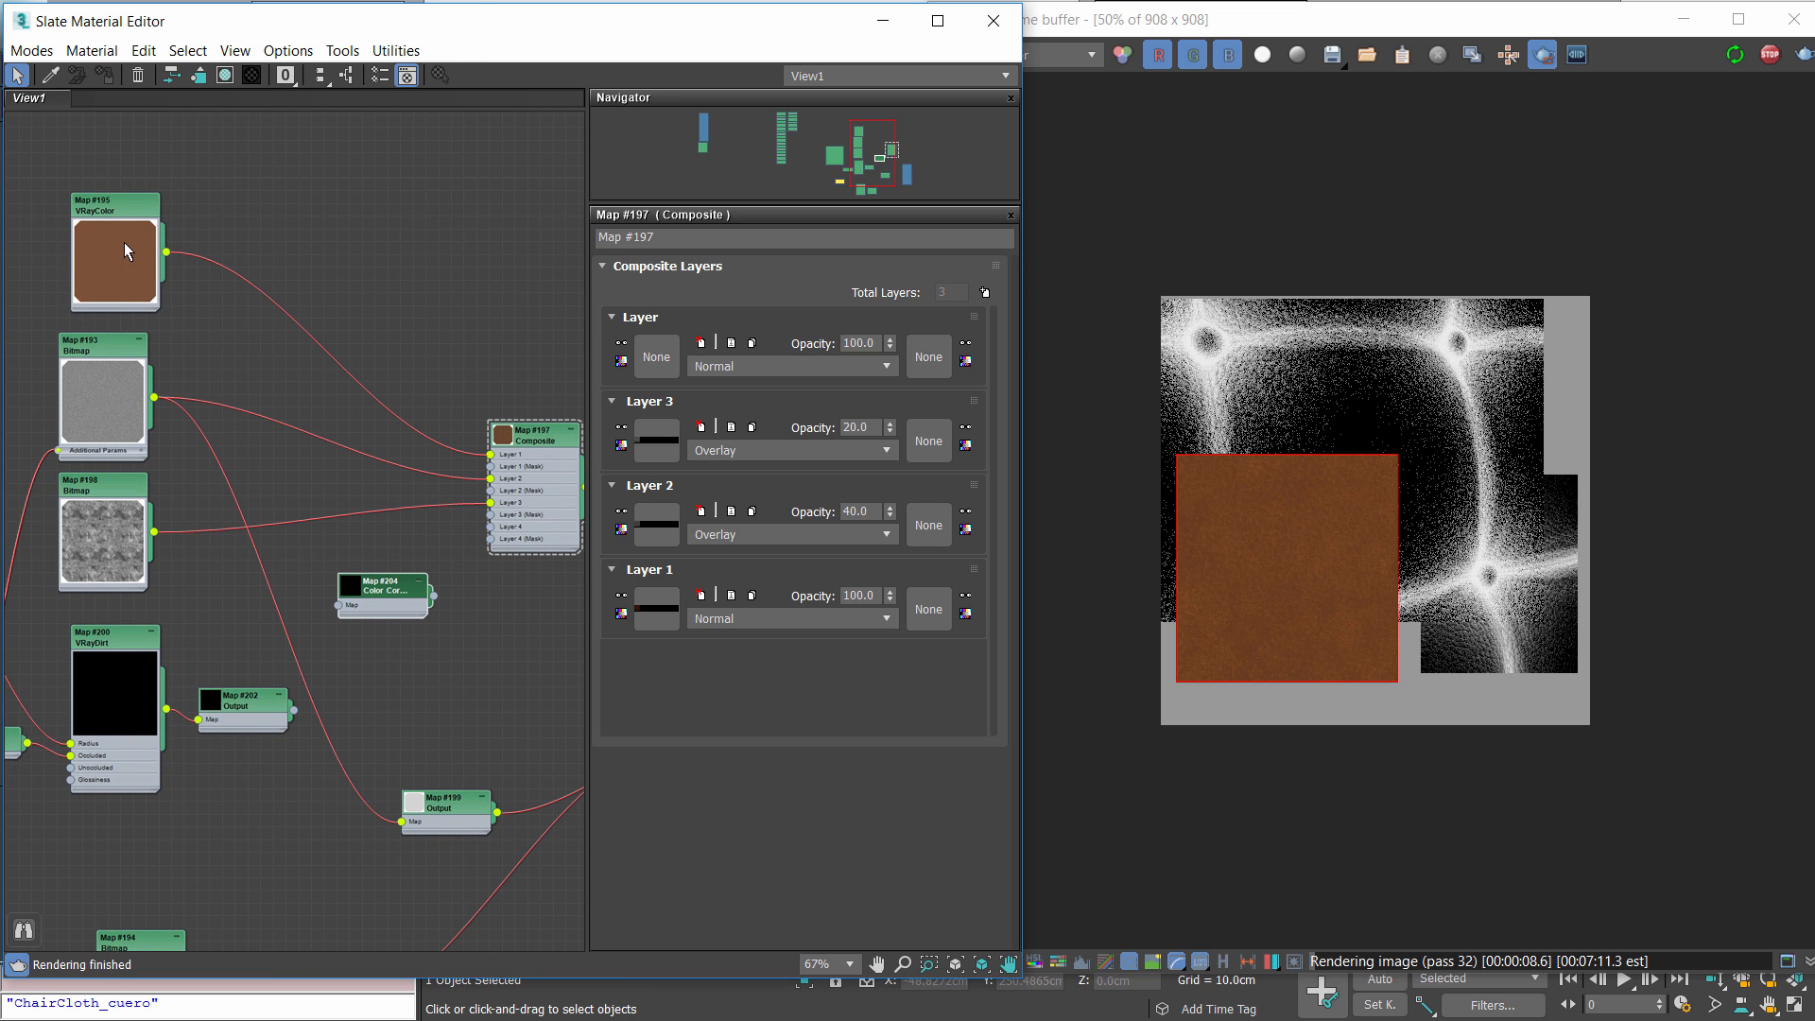
Duplicate the brown VRayColor node and darken the copy's color to a value of 24
shift+drag(123, 242, 403, 698)
double_click(406, 668)
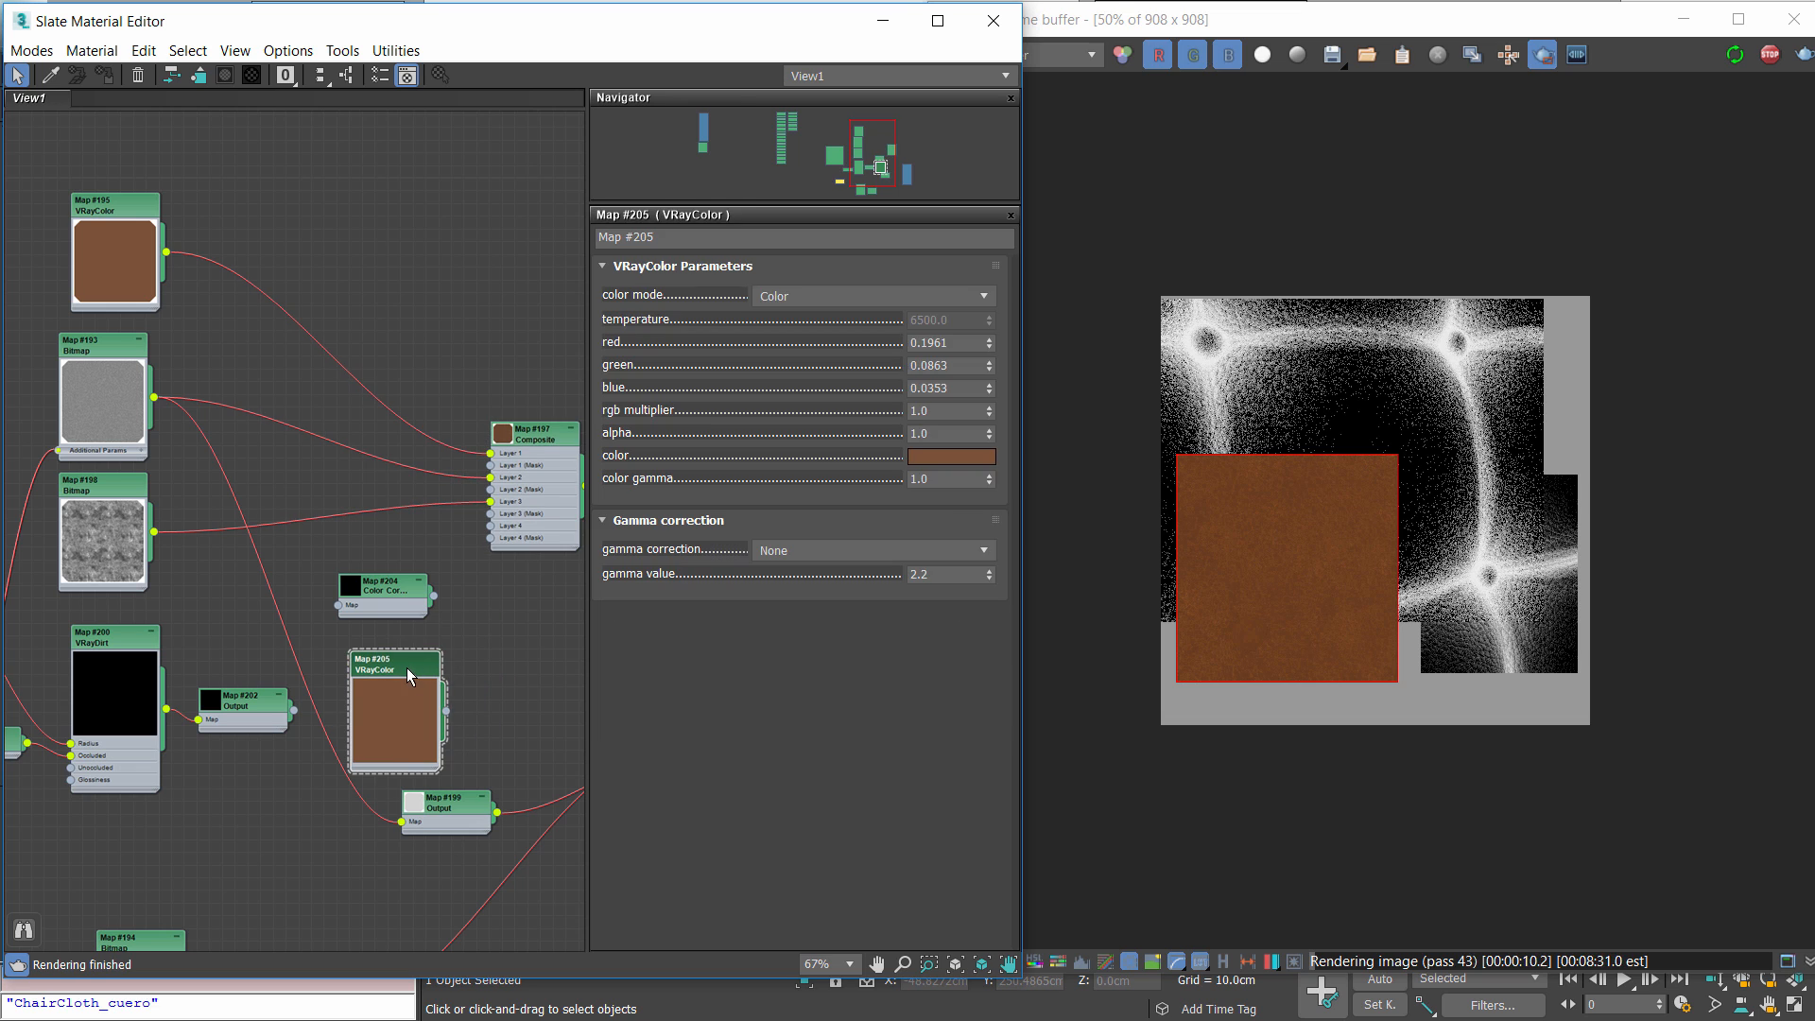
click(983, 459)
drag(740, 247, 697, 248)
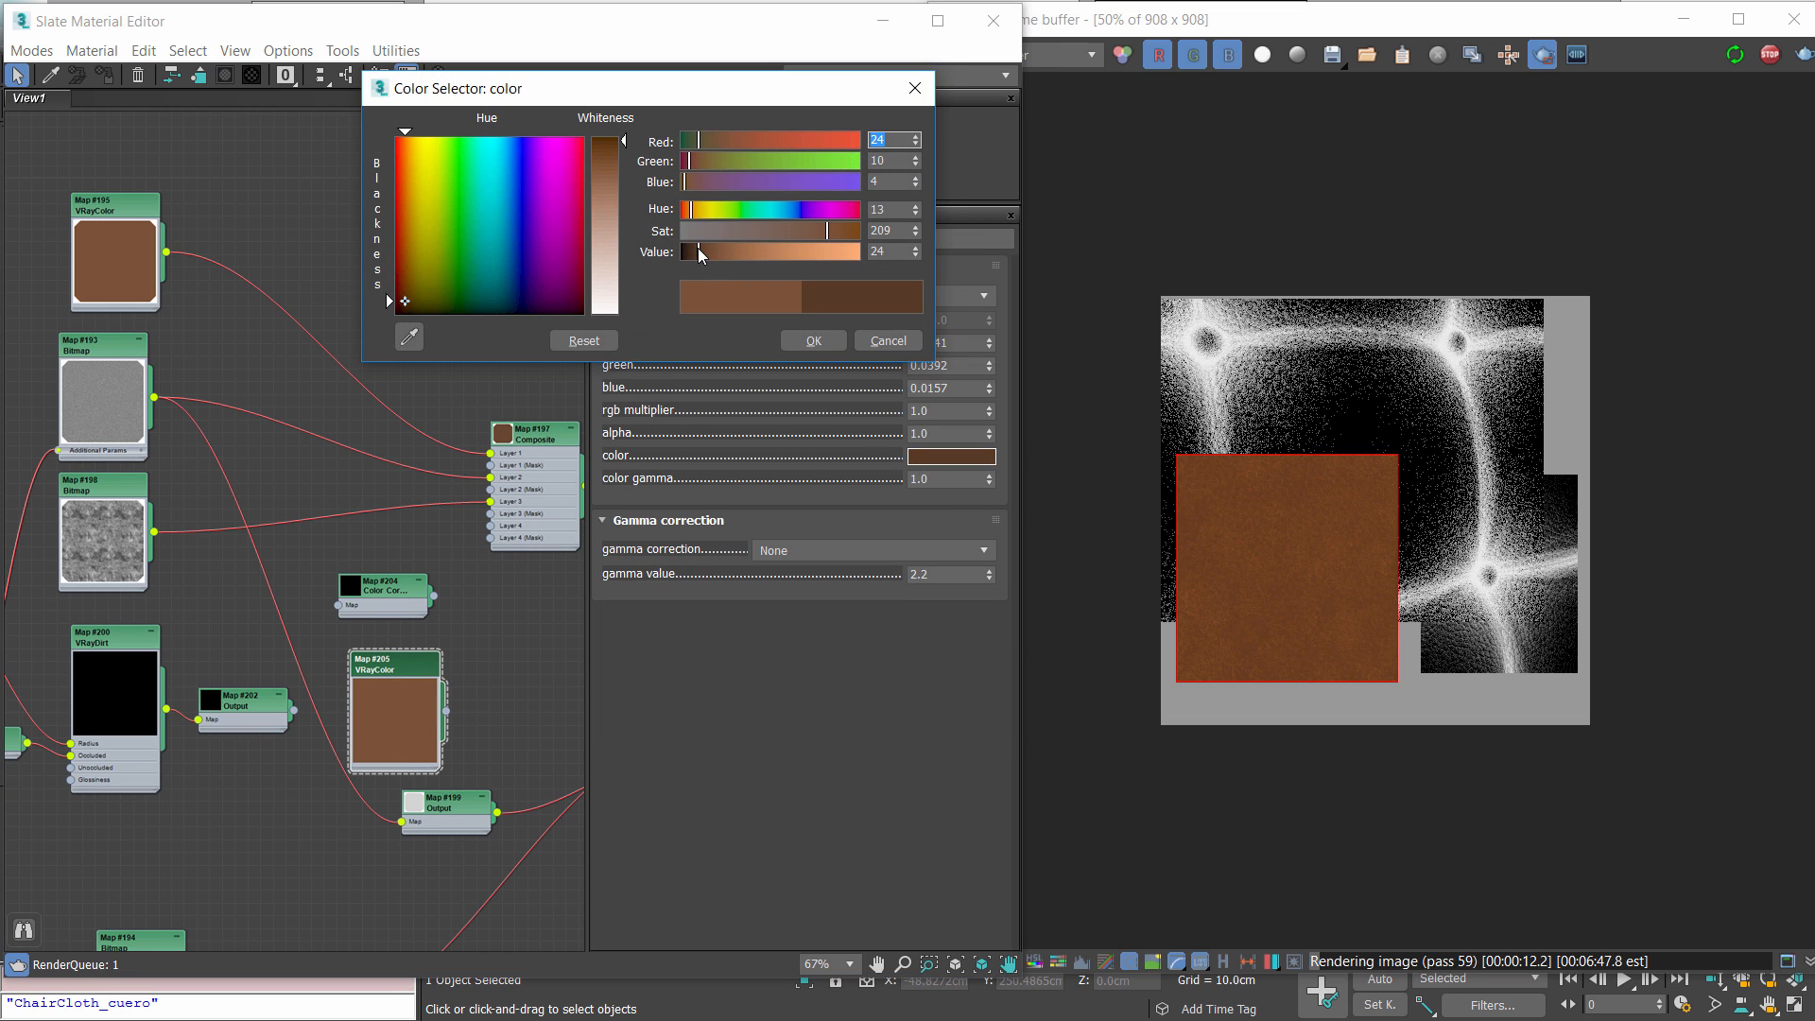
click(801, 336)
Connect the dark VRayColor to the Composite's Layer 4 and the dirt Output to the Layer 4 mask, checking the seams in the render
drag(447, 721, 492, 515)
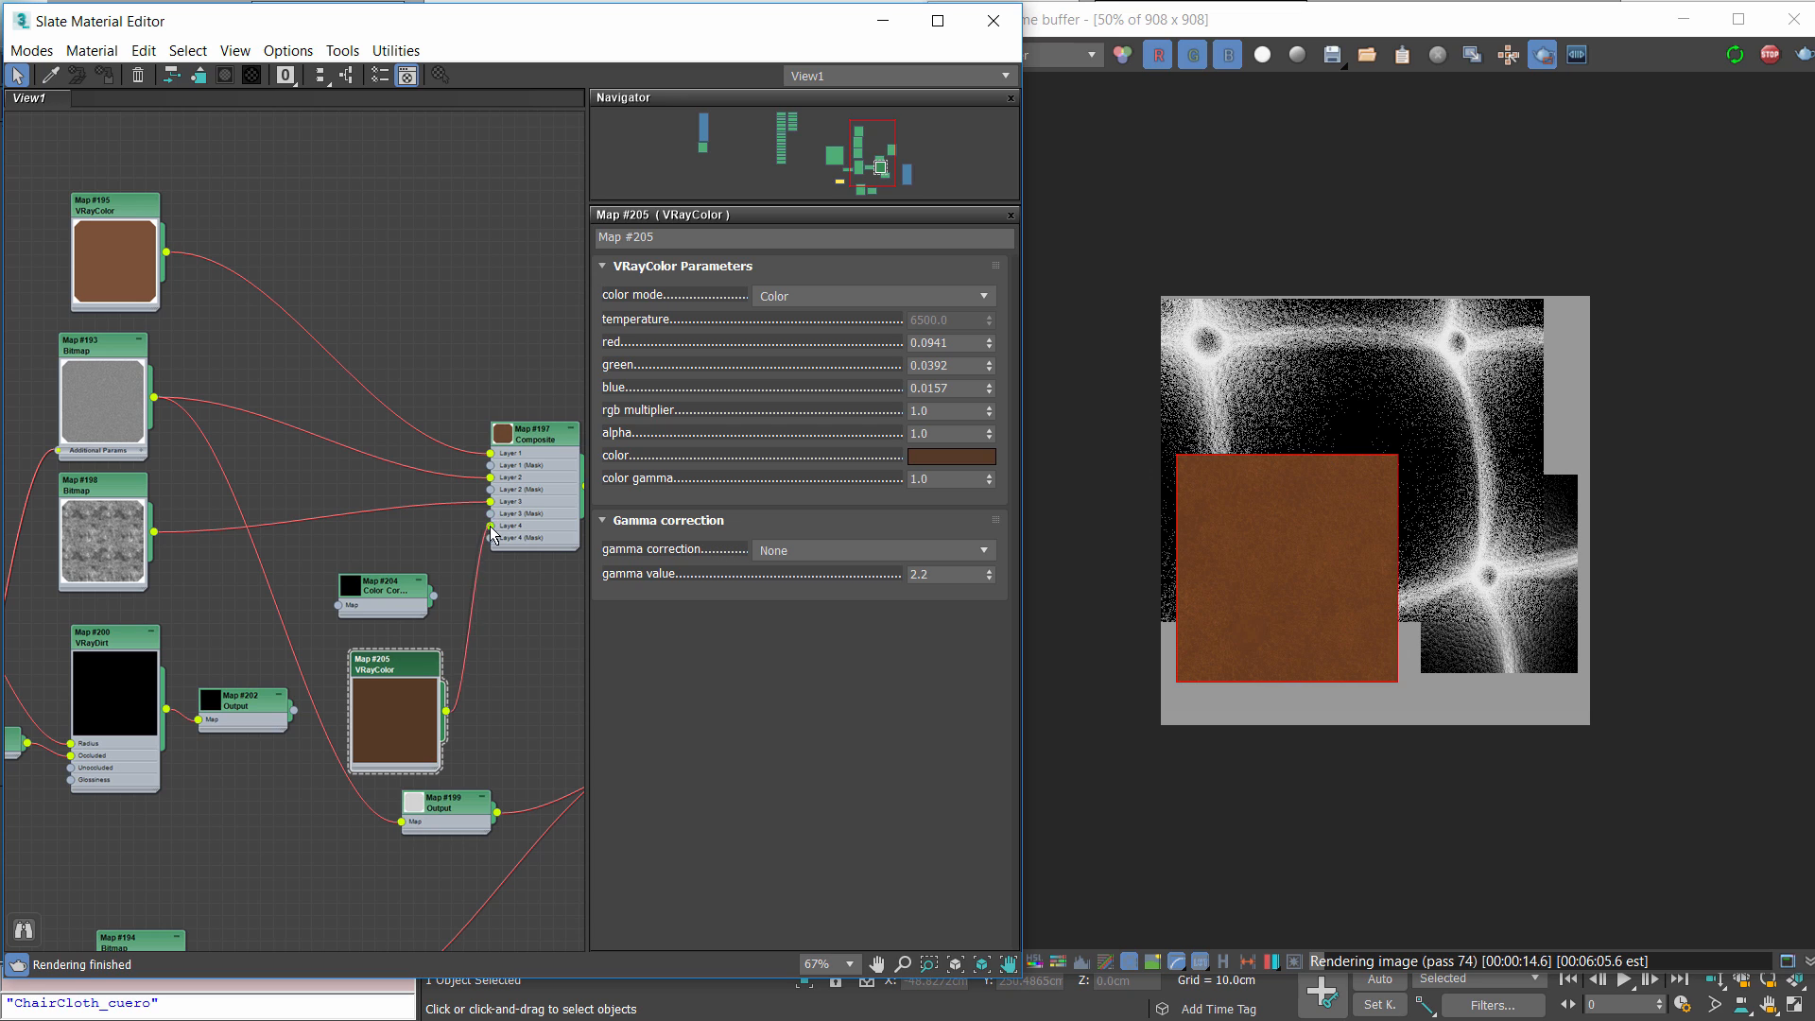
drag(294, 710, 492, 538)
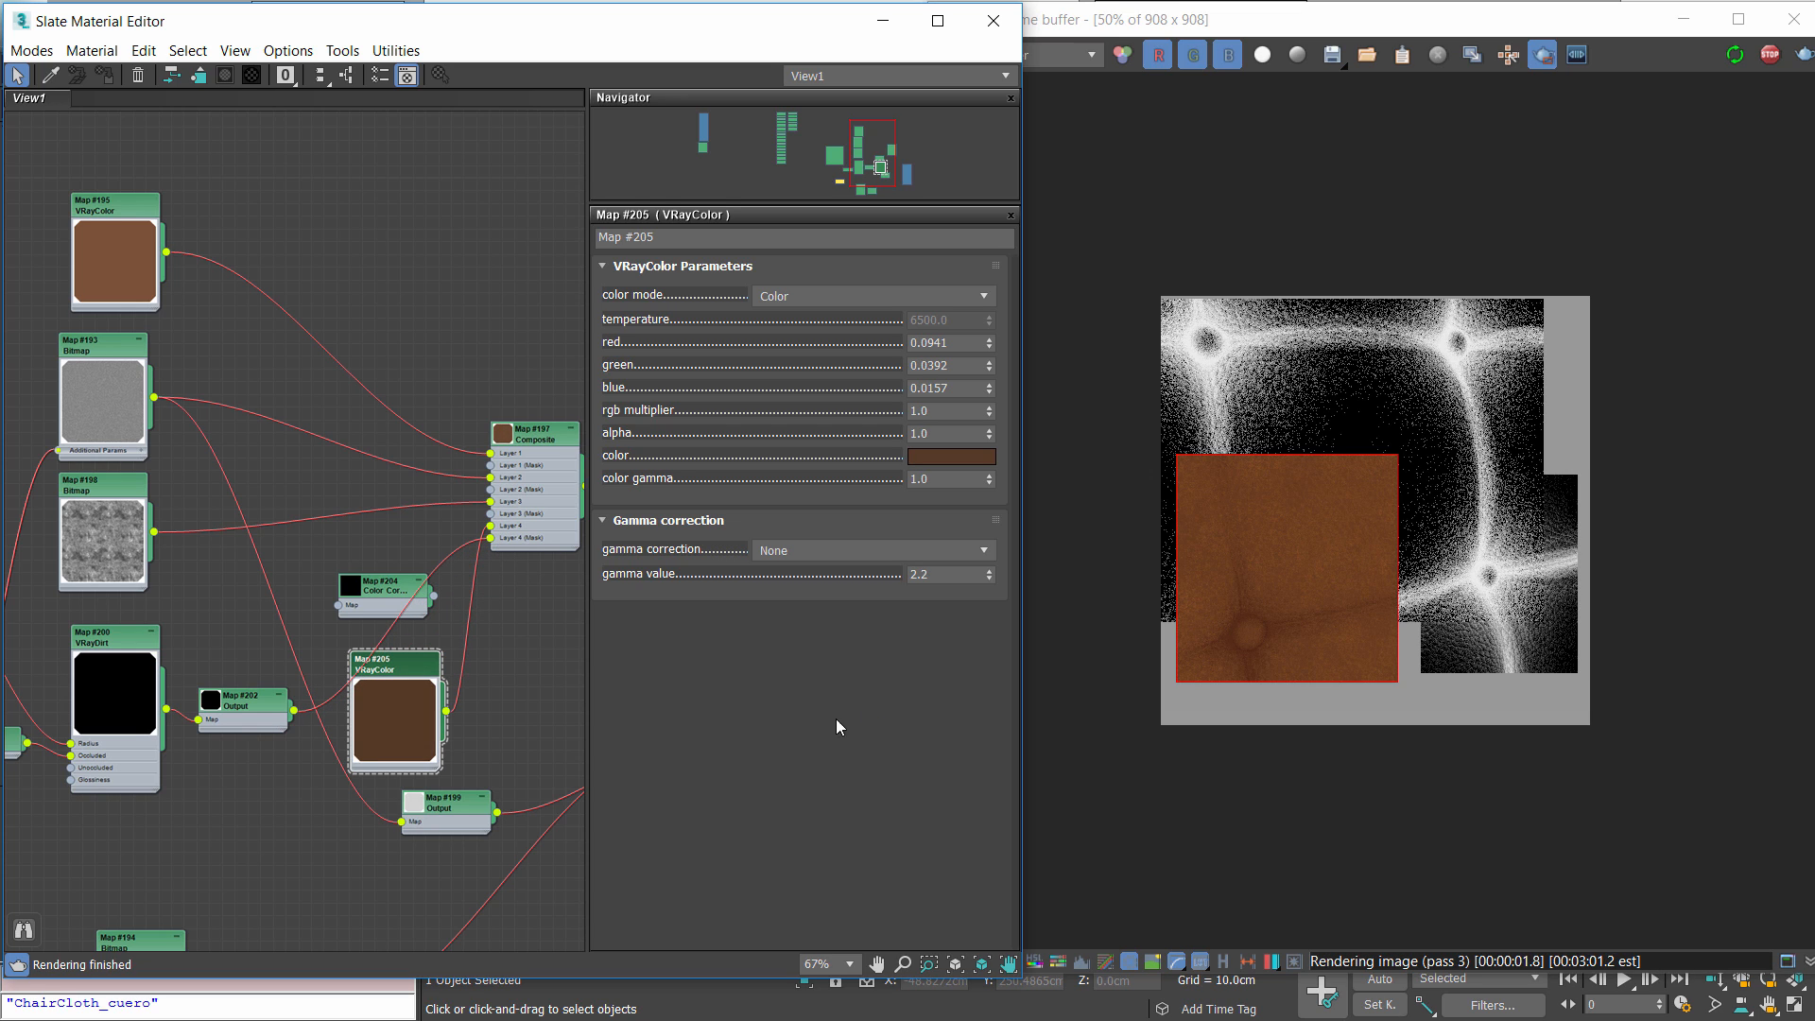
double_click(1295, 620)
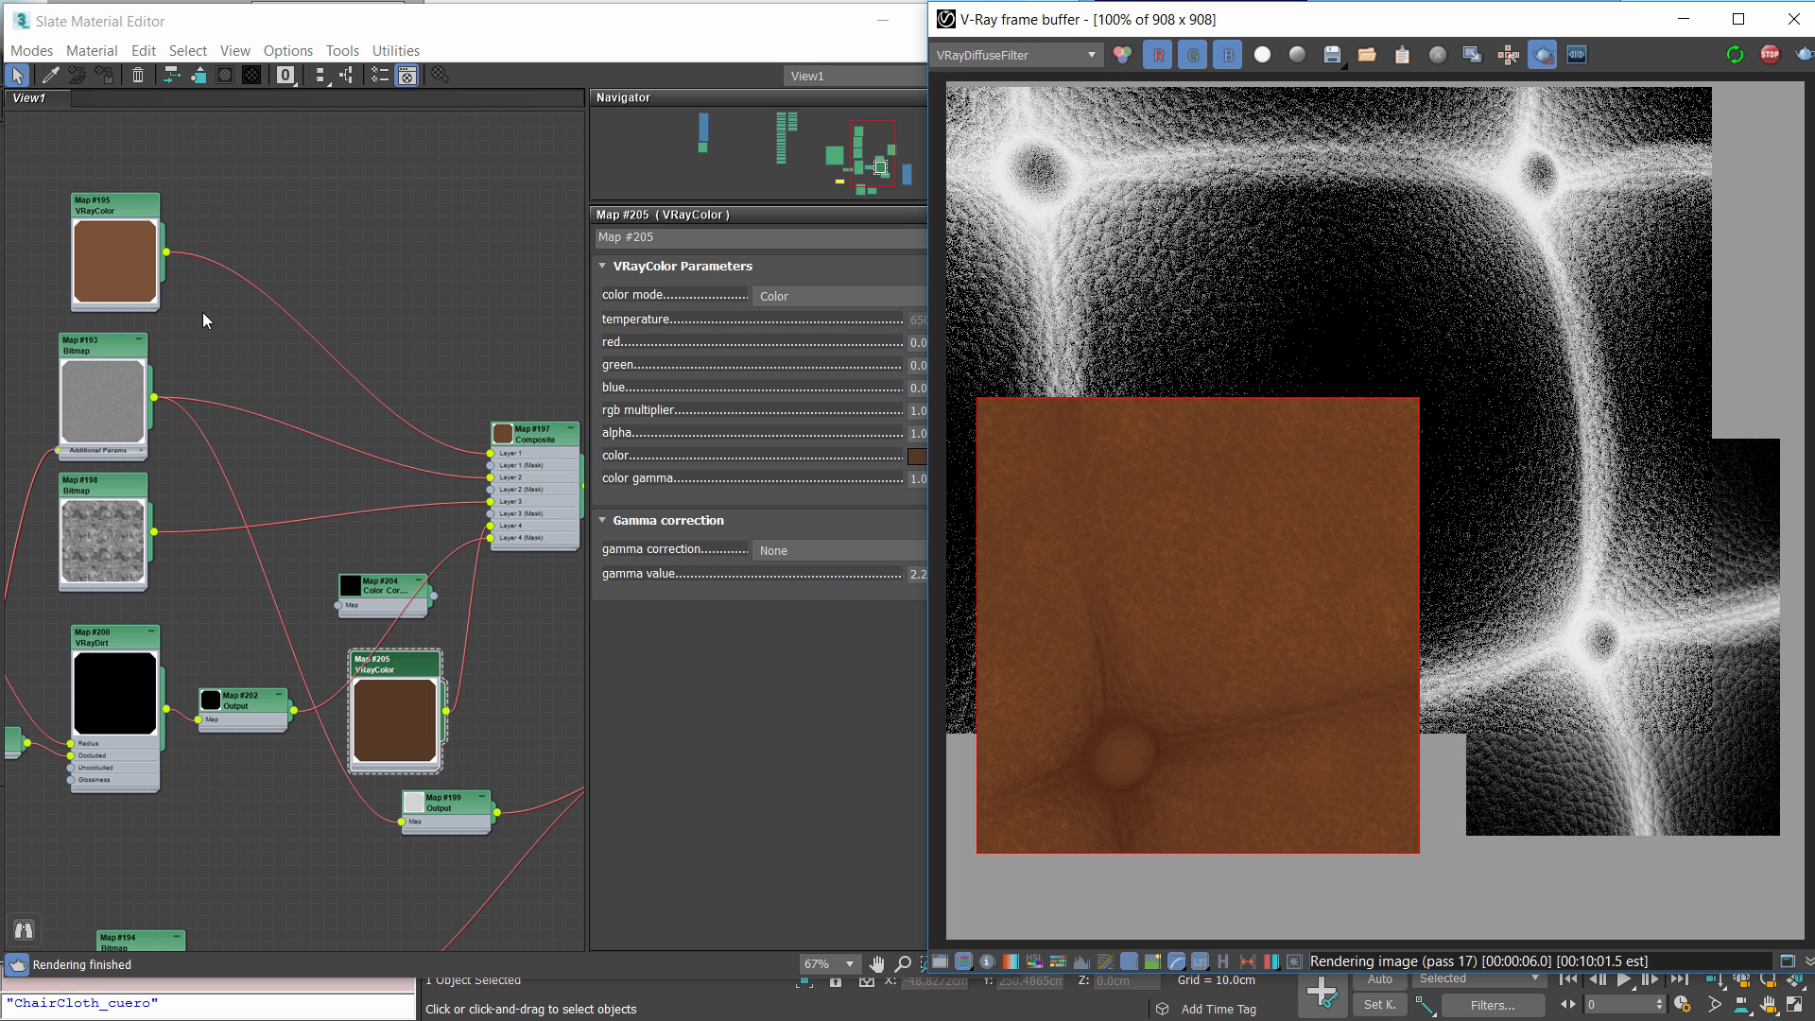
Try a bright red (208, 9, 9) on the base VRayColor to preview the seam color, and cancel the change
double_click(112, 208)
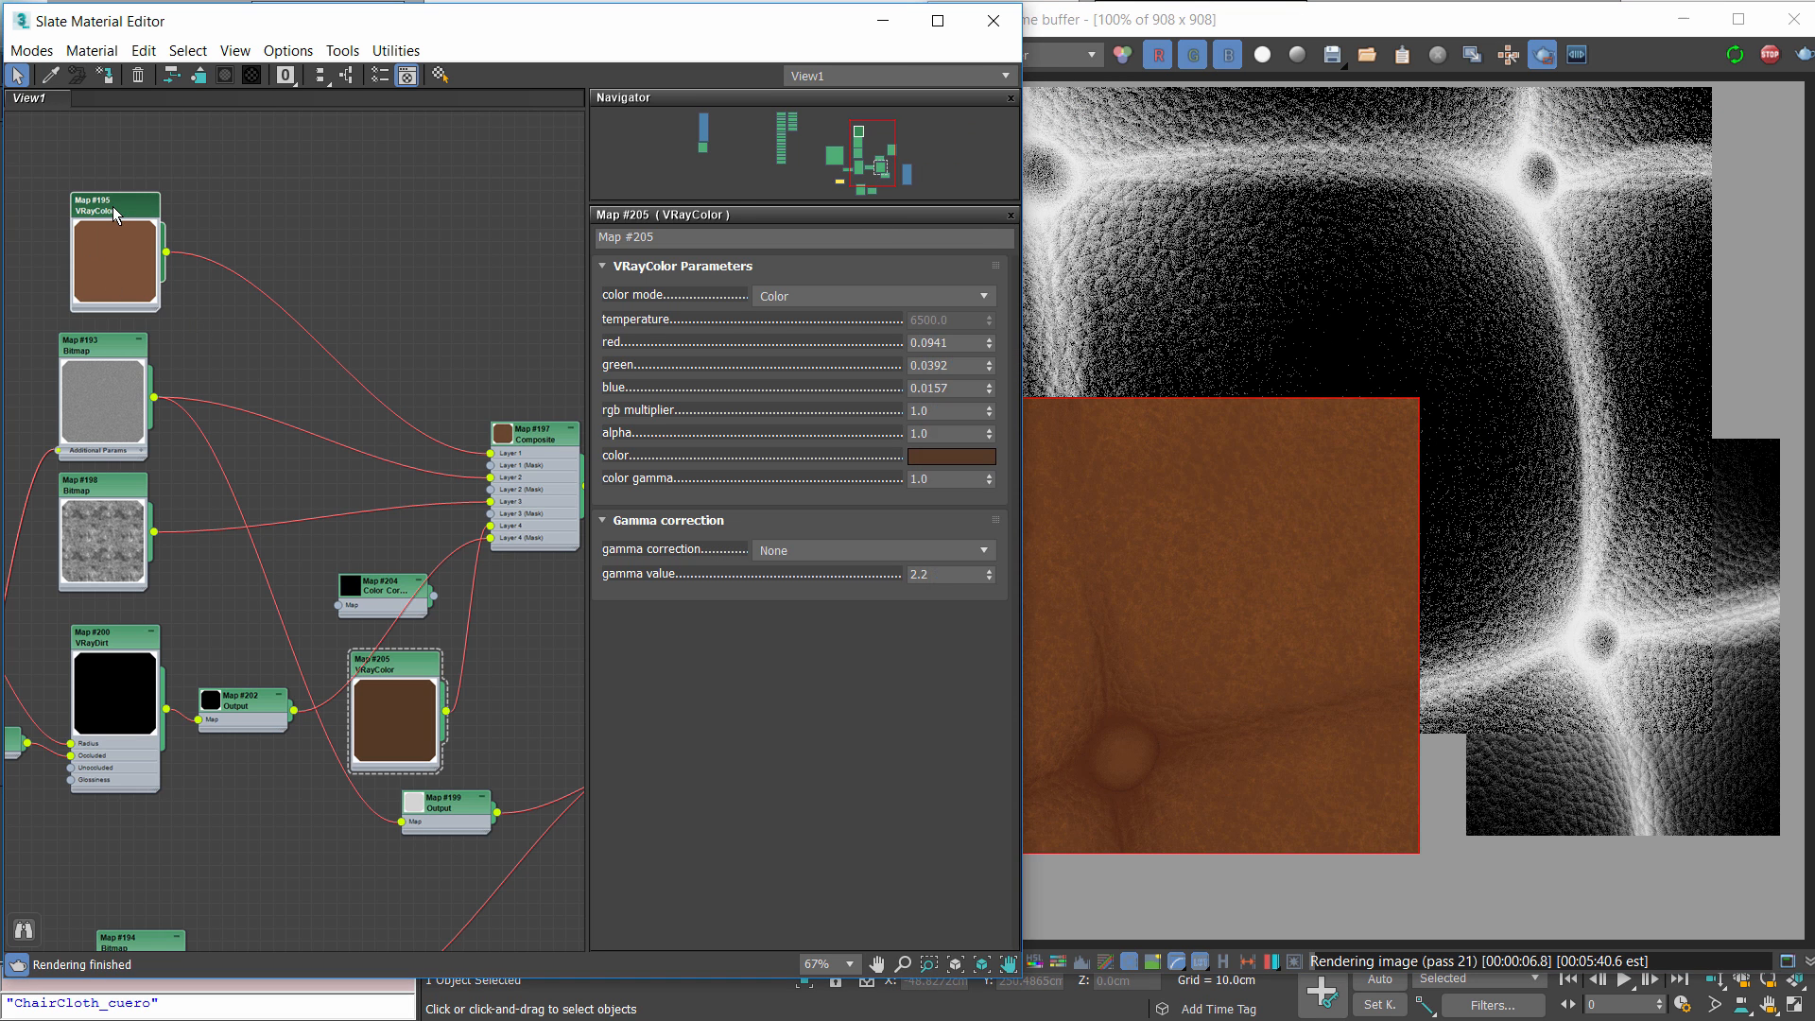
click(950, 457)
drag(495, 155, 584, 171)
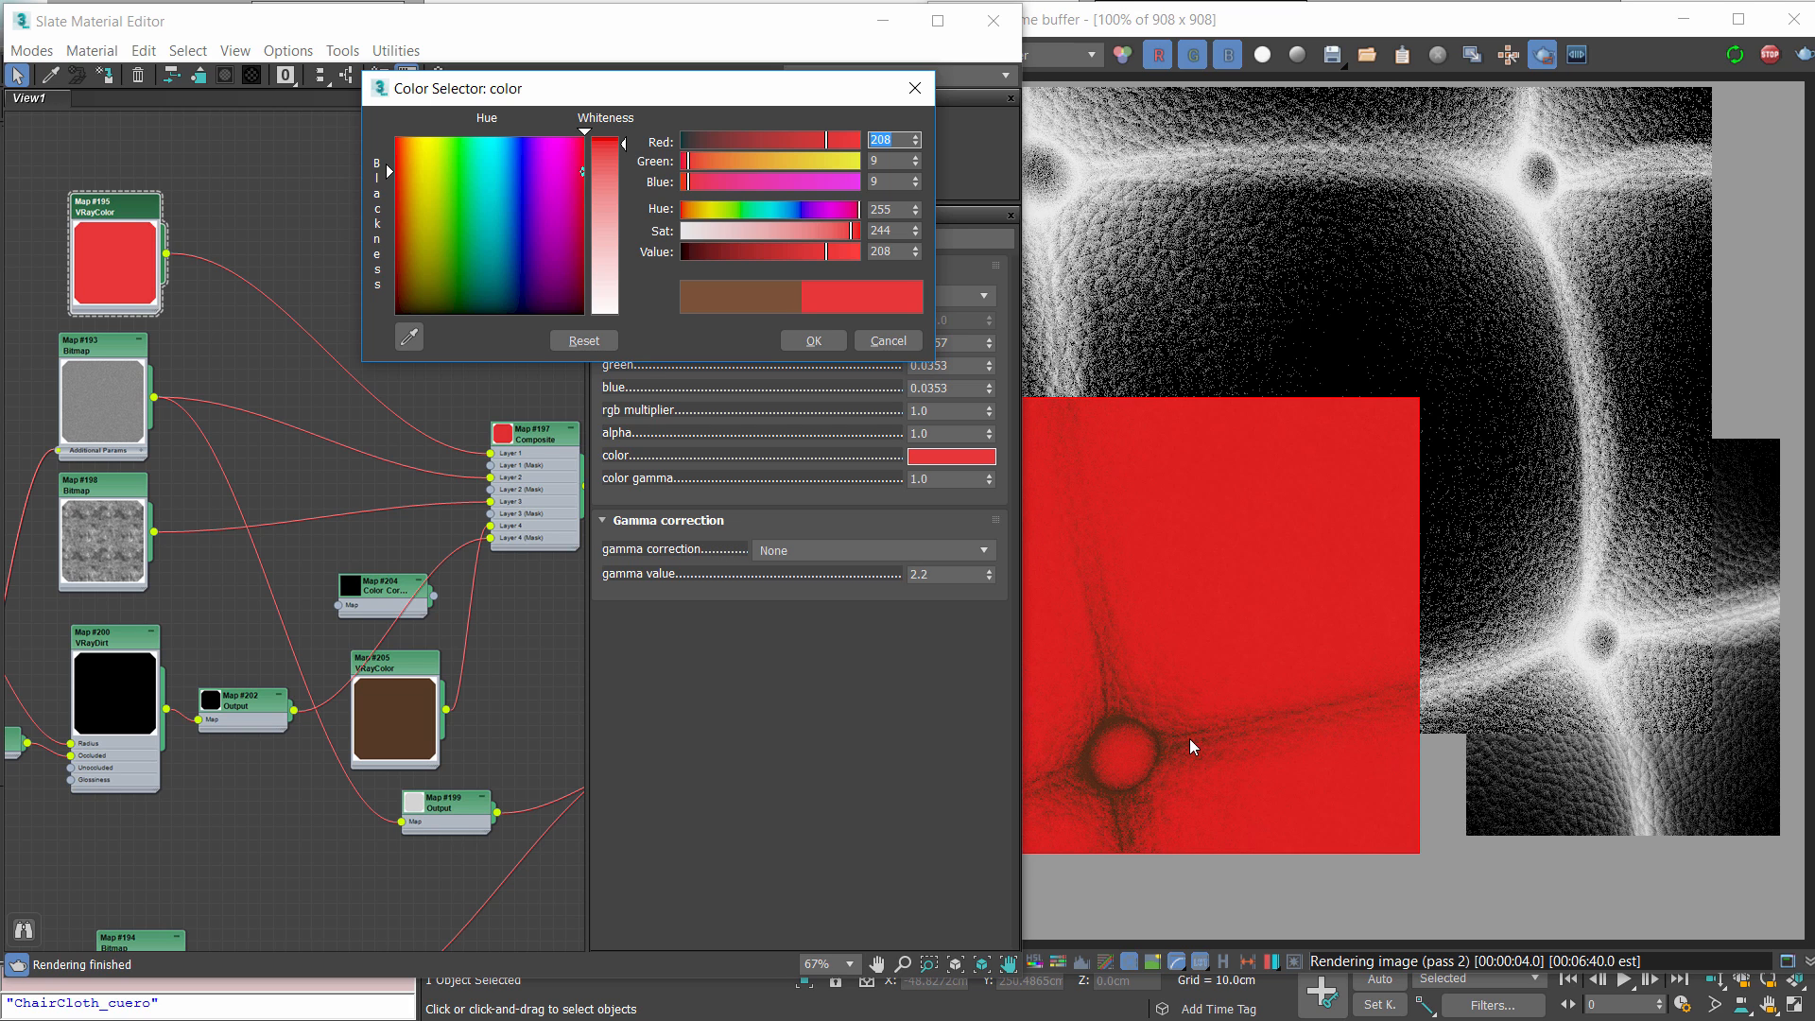
click(888, 341)
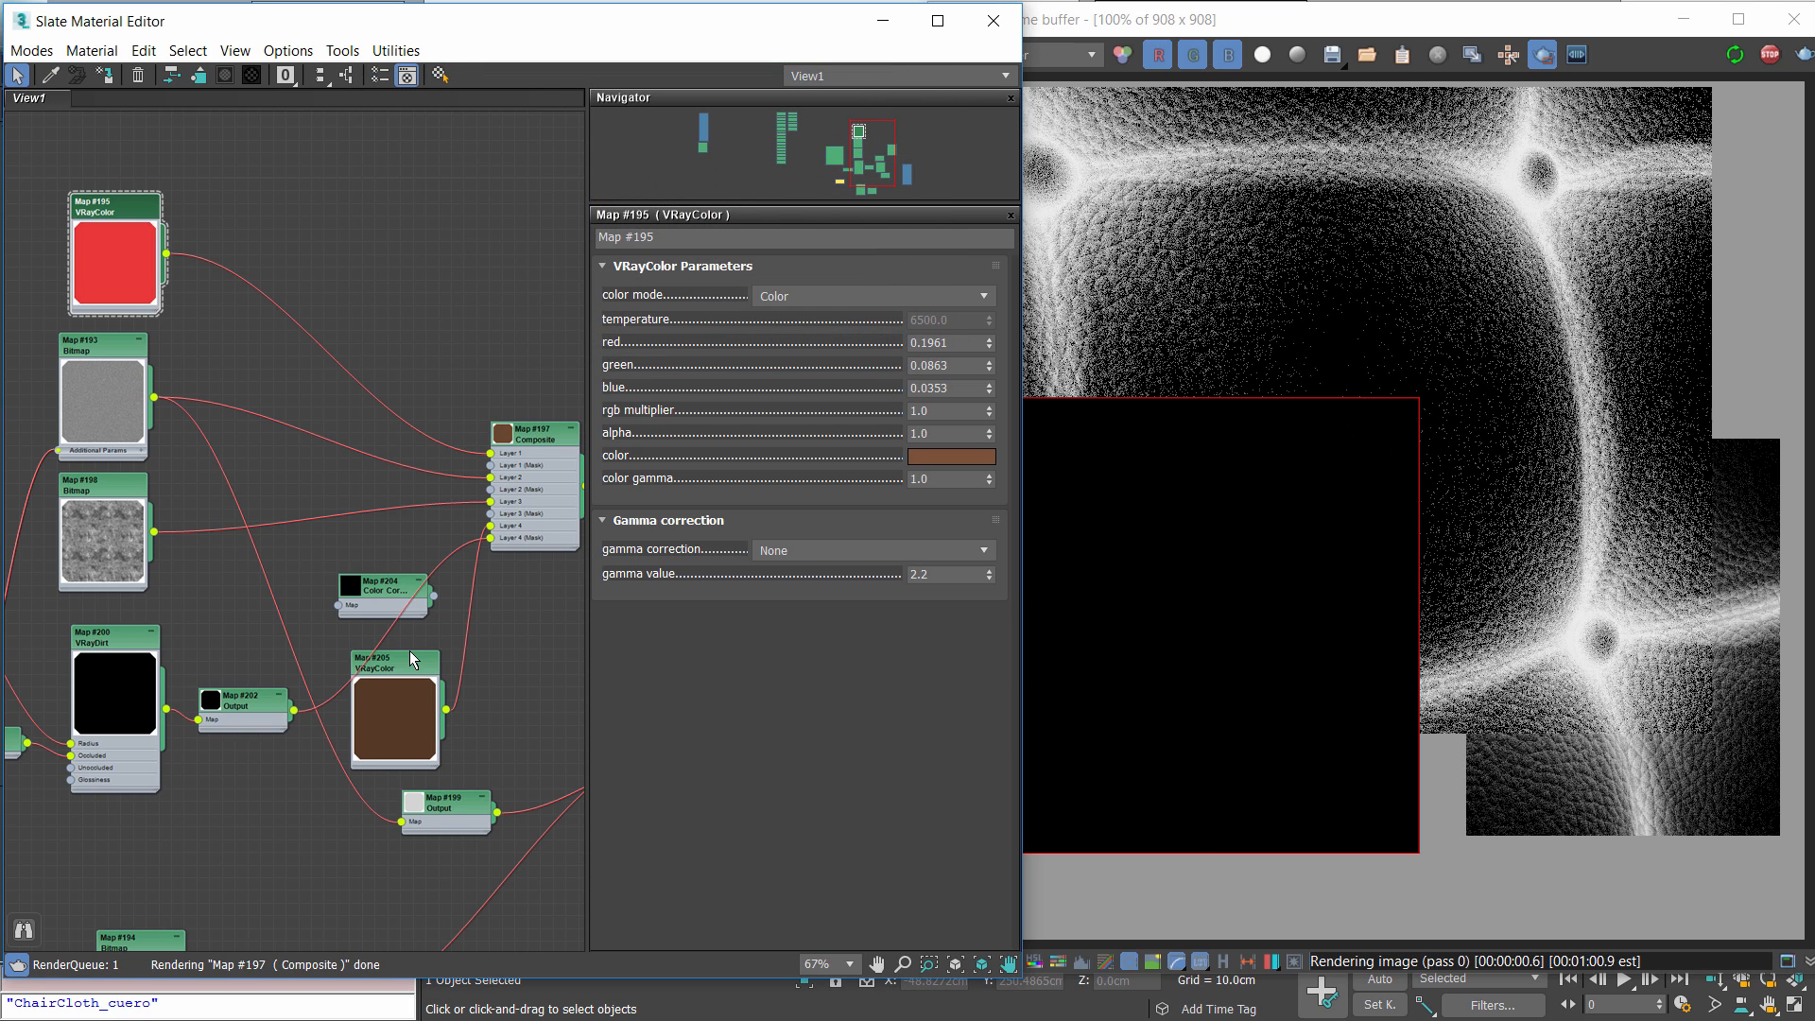
Delete the dark VRayColor copy and connect the base brown VRayColor to the Color Correction map's input
click(410, 671)
key(Delete)
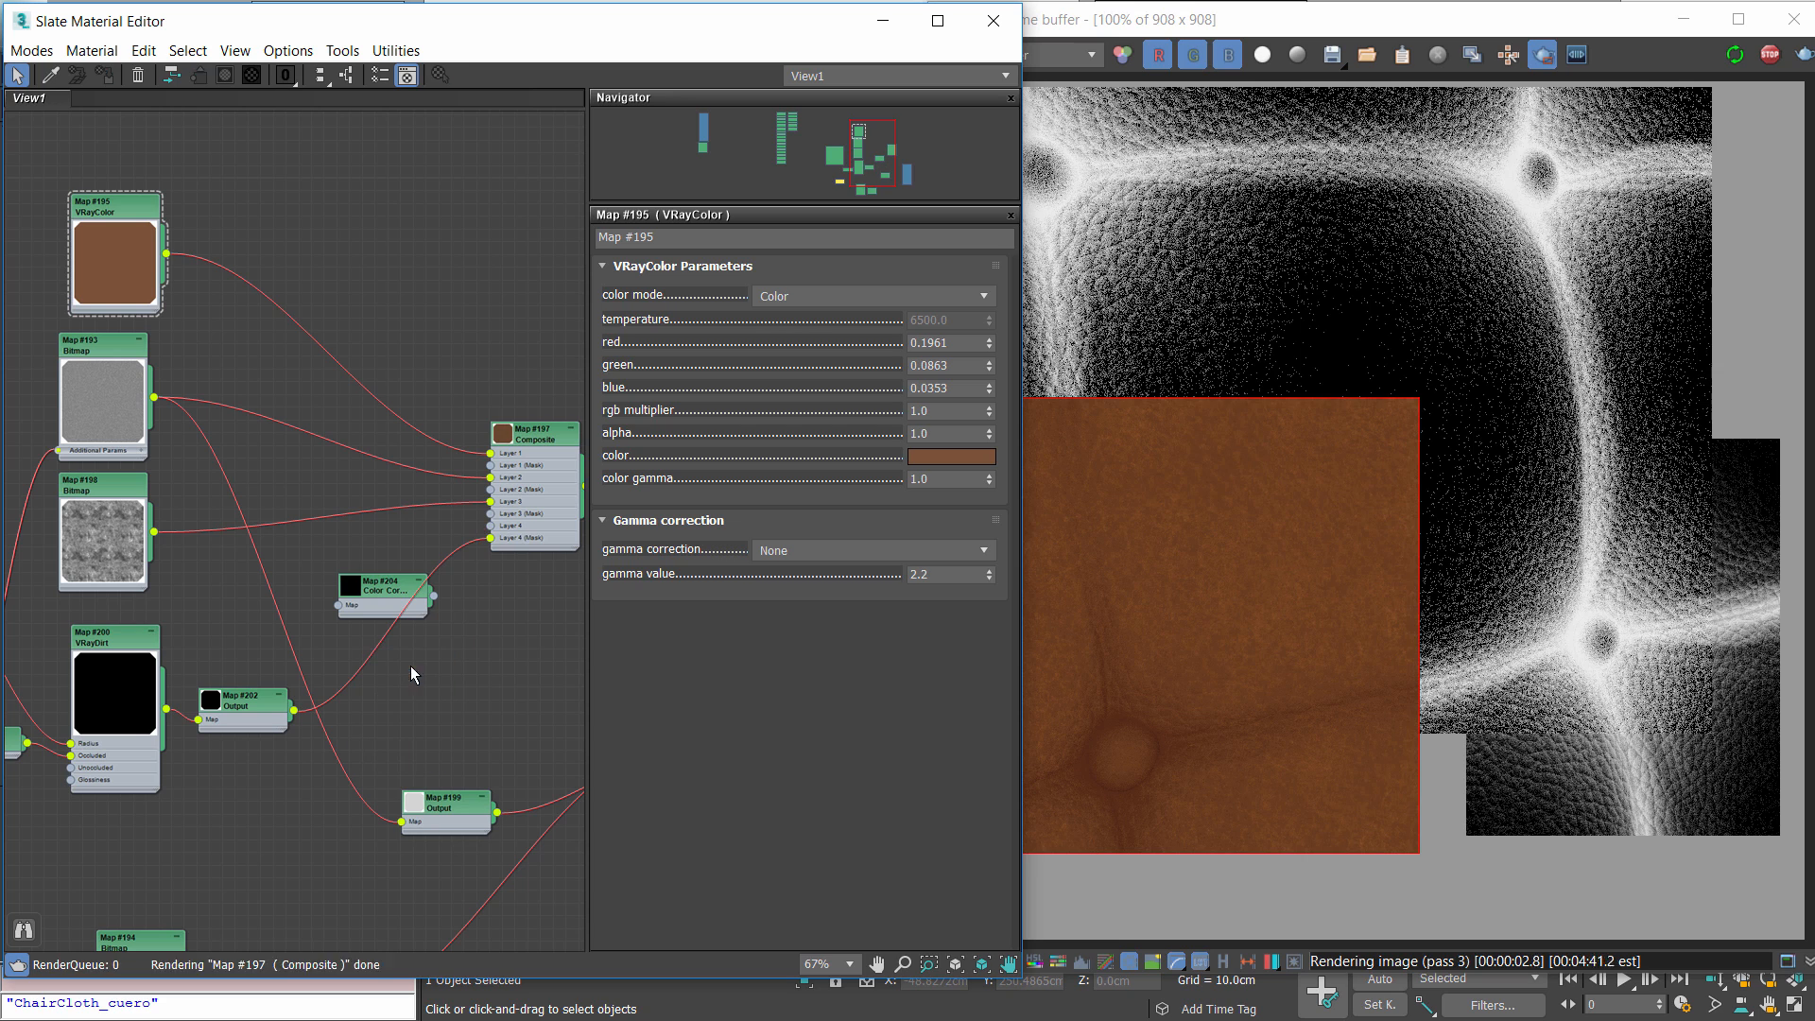
drag(166, 253, 337, 609)
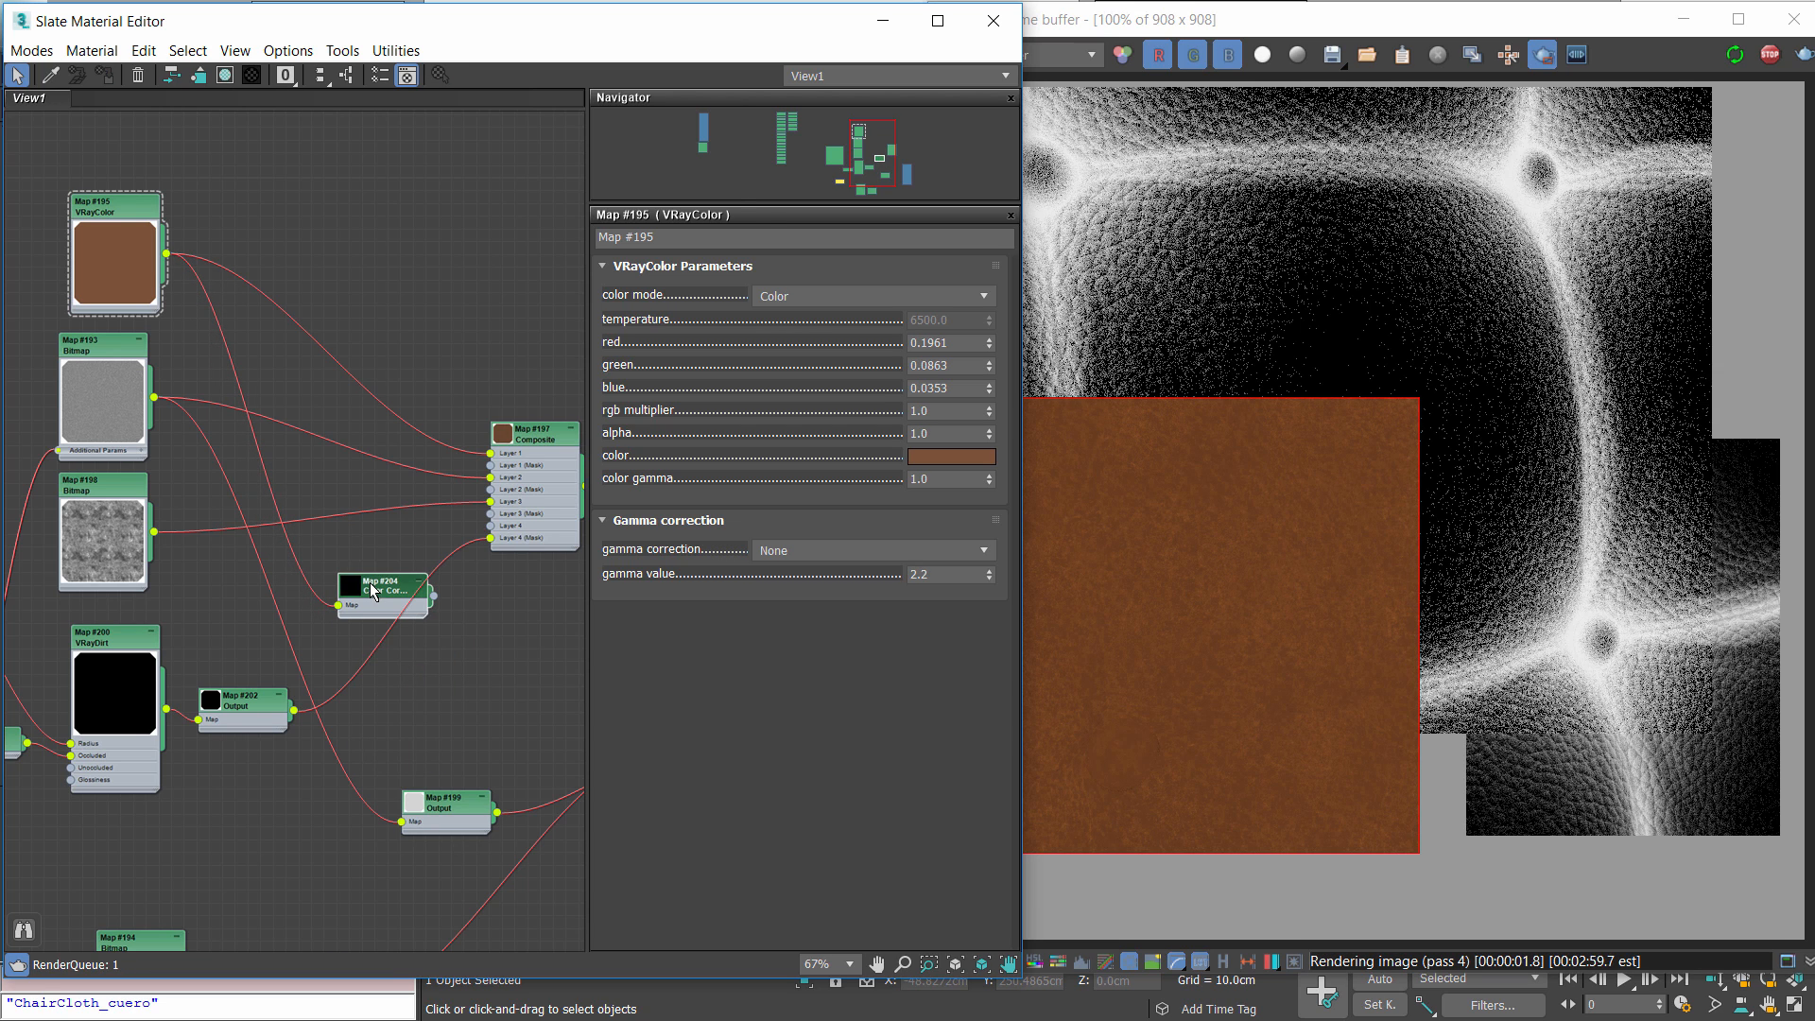
Set the Color Correction's lightness to Advanced with an RGB gamma/contrast of 0.8, and connect it to the Composite's Layer 4
double_click(371, 582)
click(857, 684)
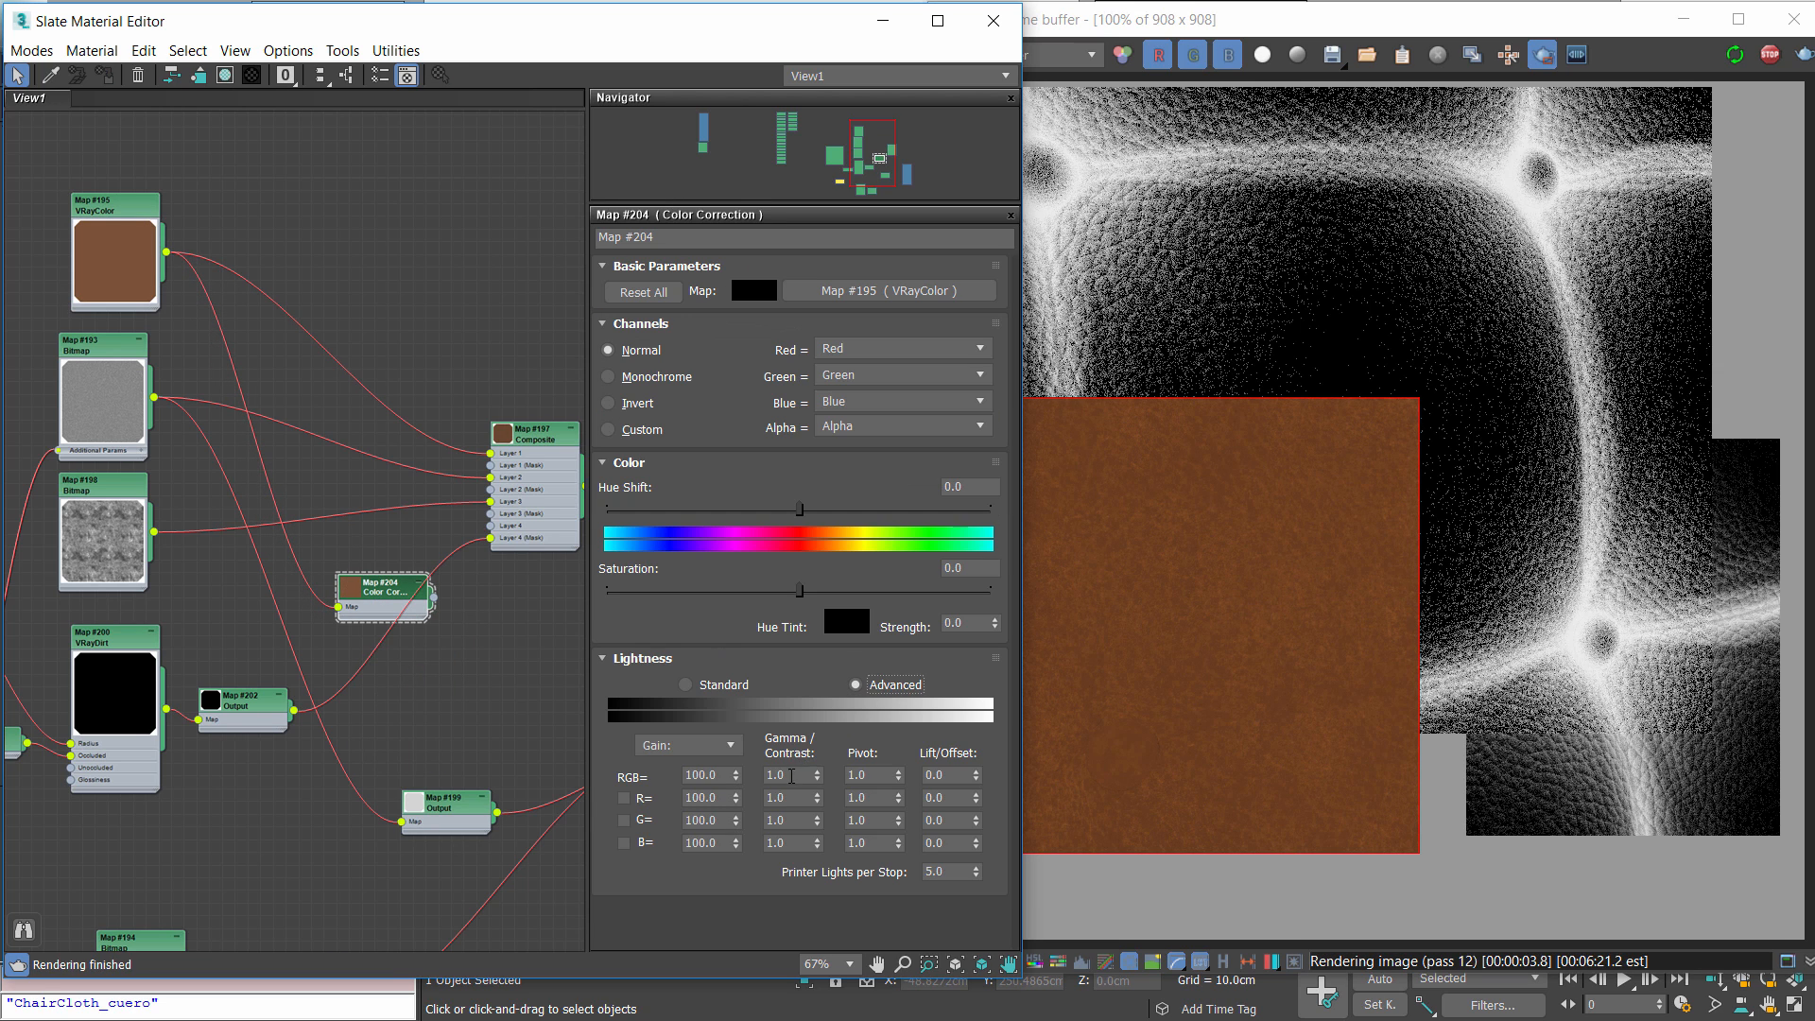
double_click(781, 775)
text(0.8)
key(Return)
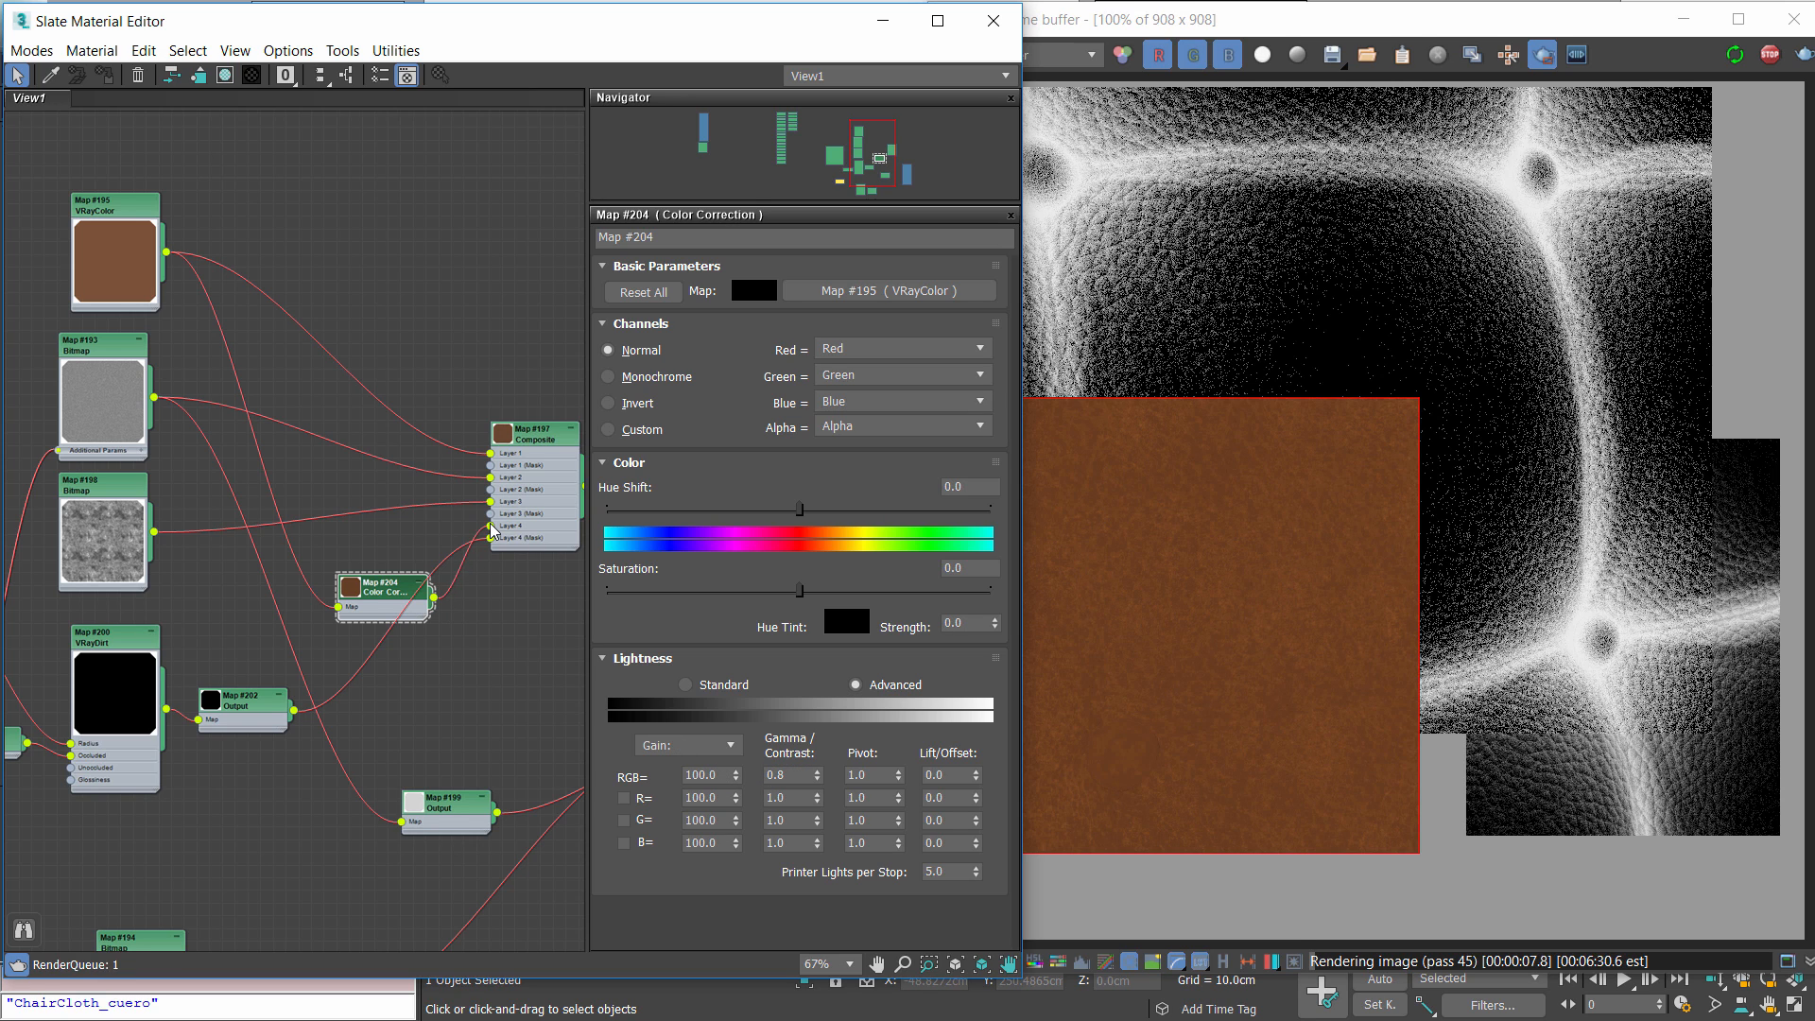
Reposition the Color Correction node and set its saturation to -25, checking the seam tone in the render
drag(400, 591, 349, 554)
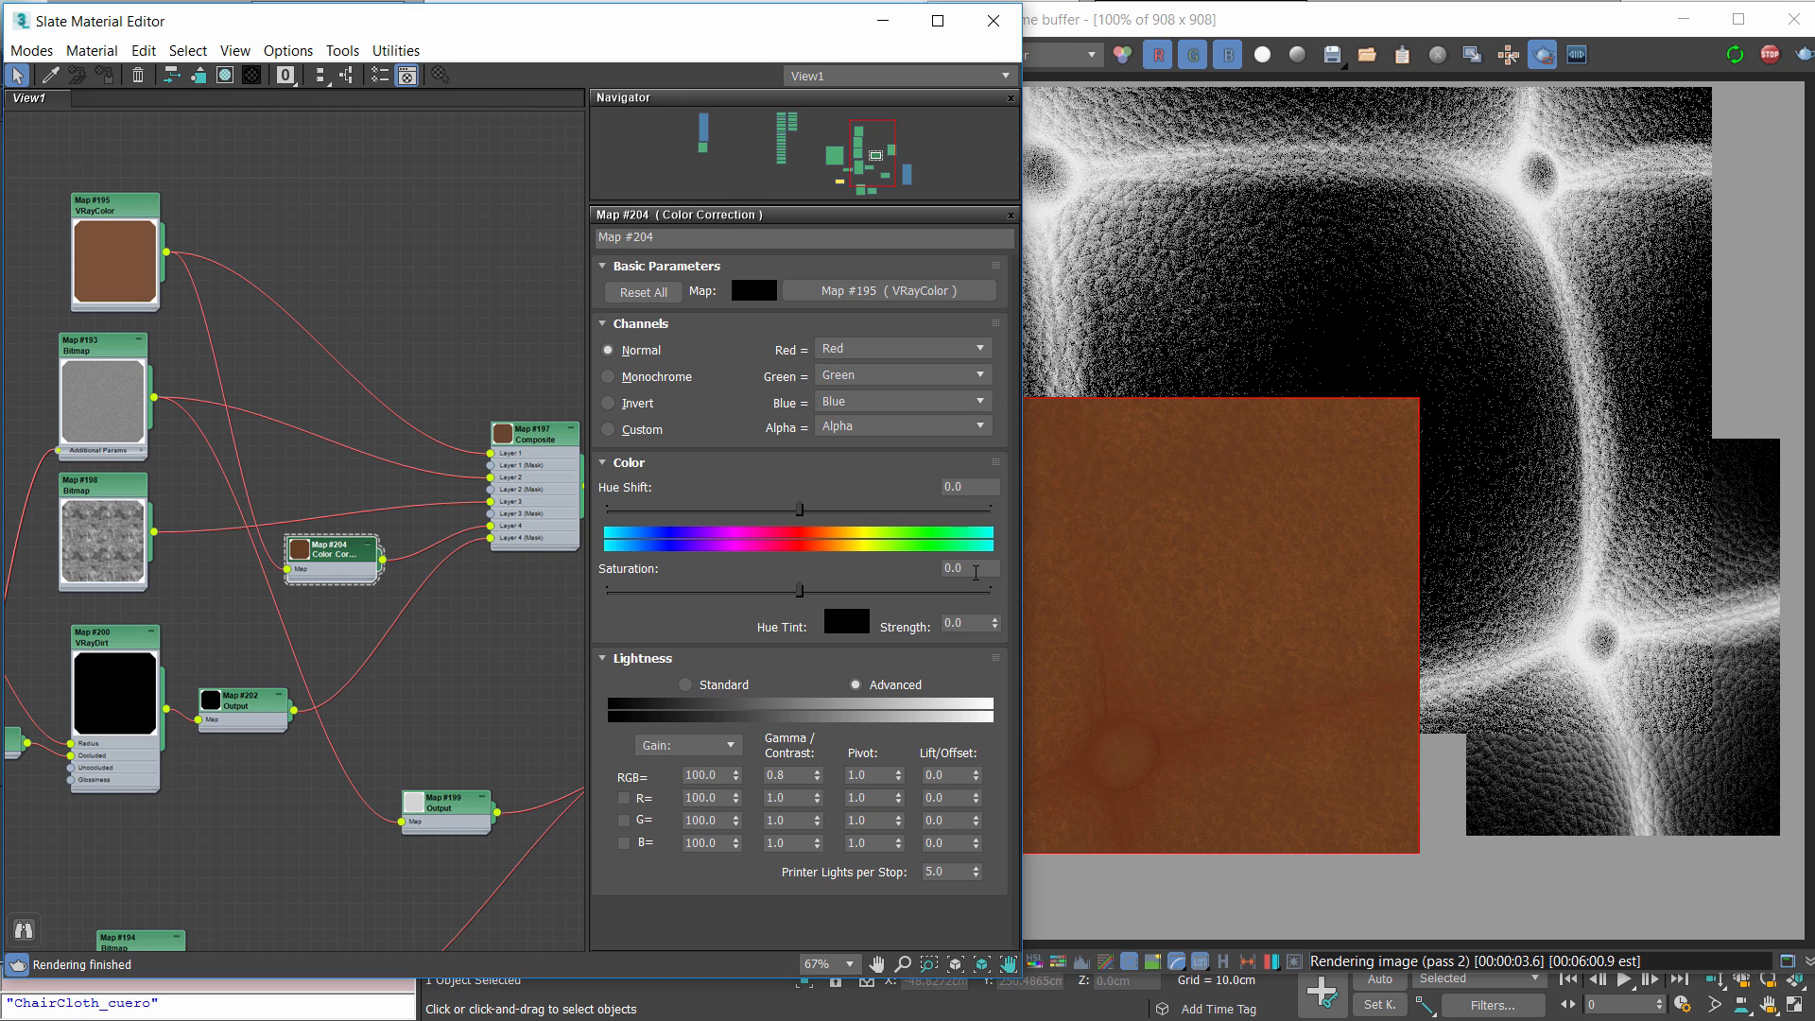
click(975, 573)
key(Return)
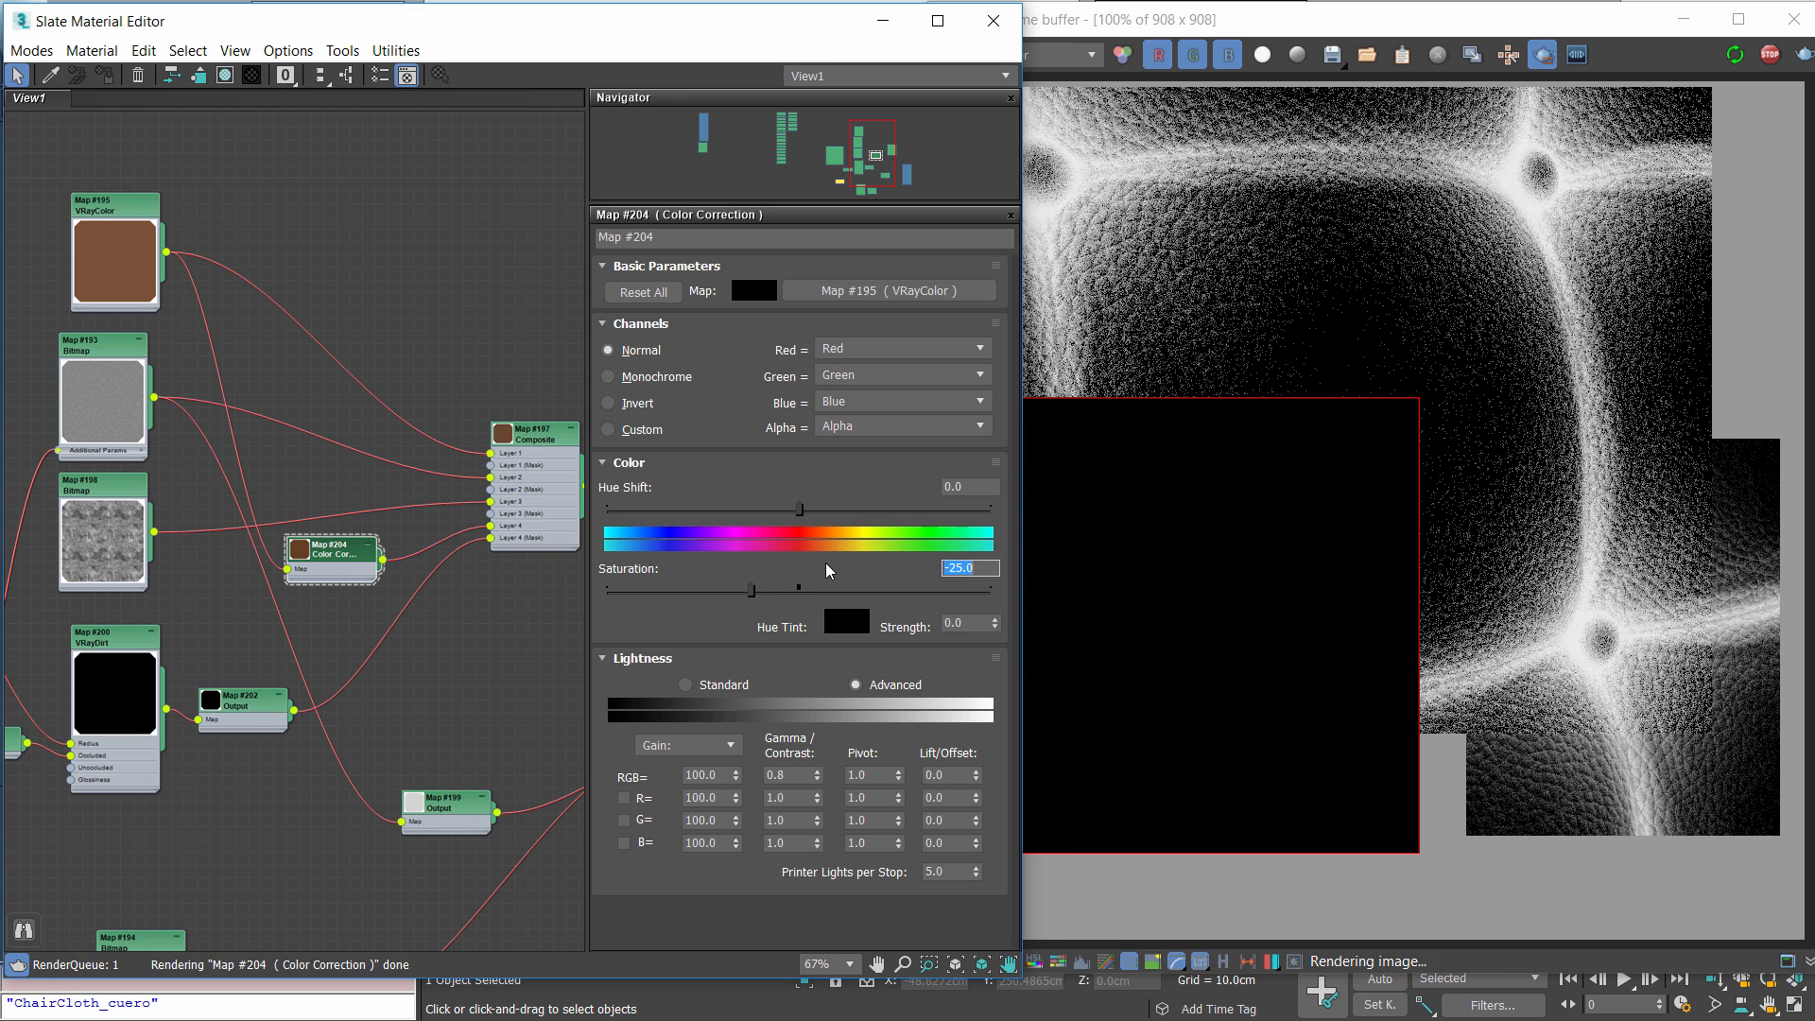
click(789, 775)
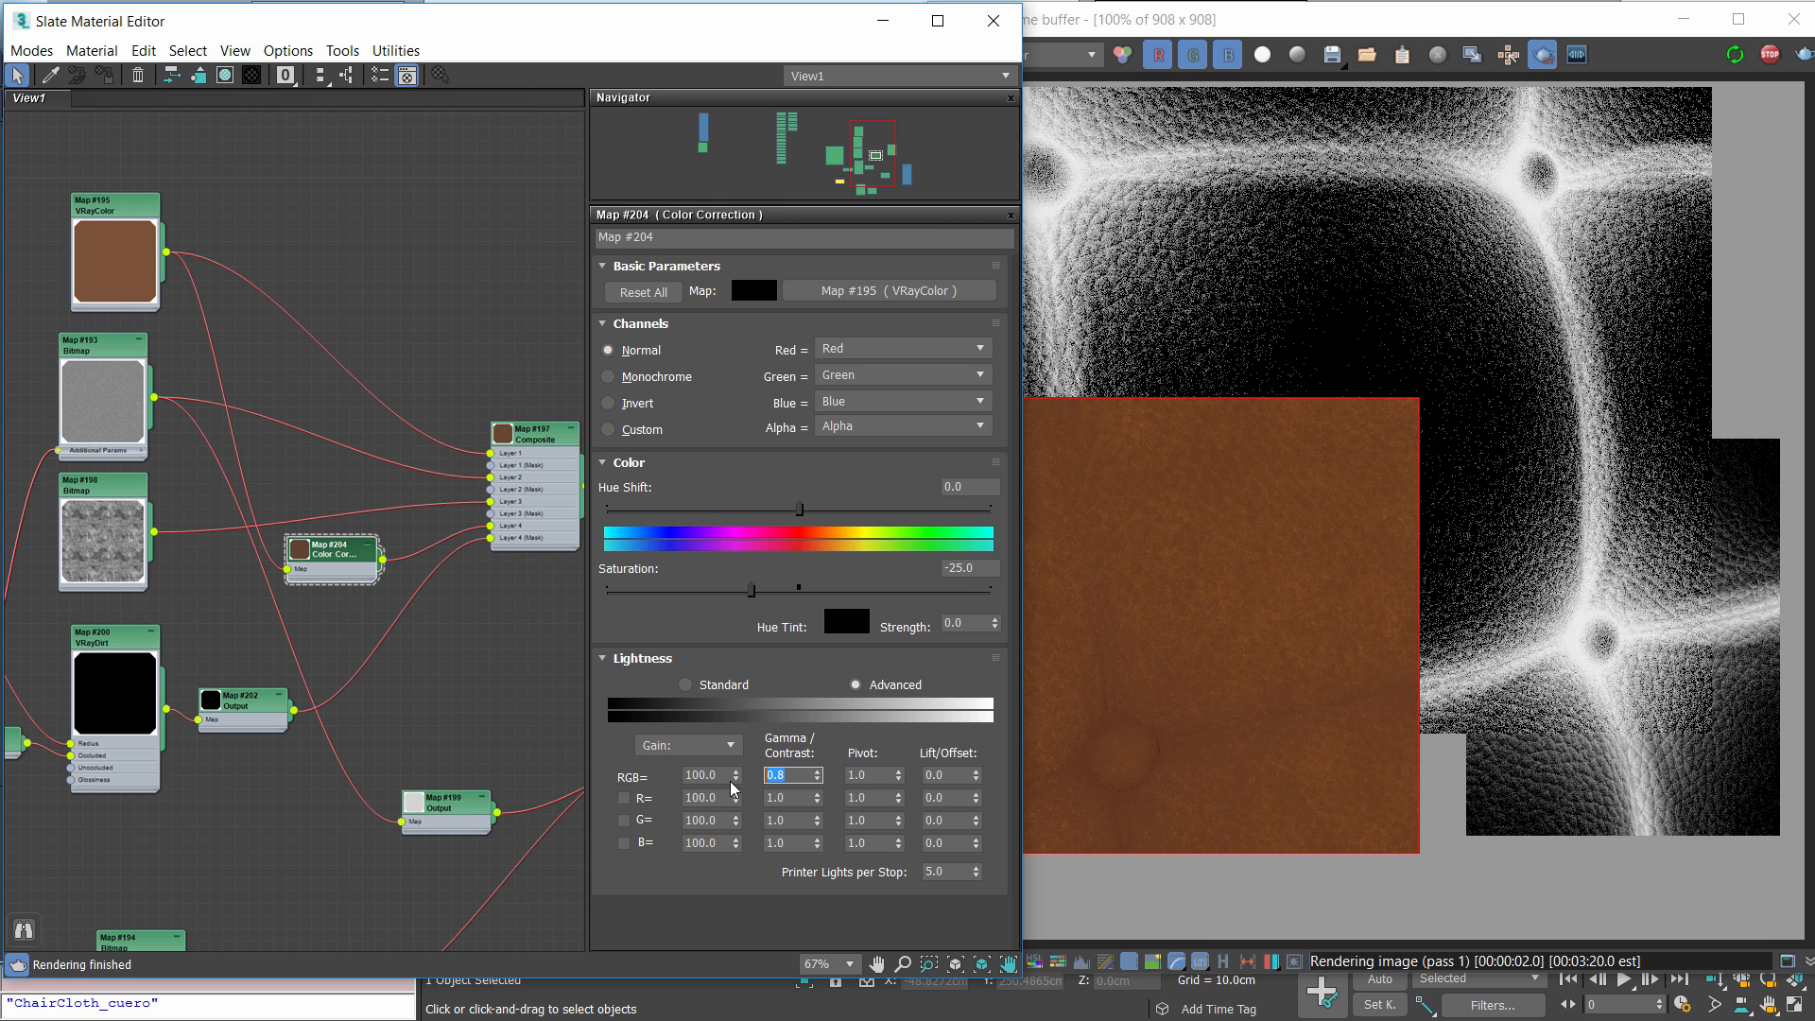
scroll(1275, 635, down, 2)
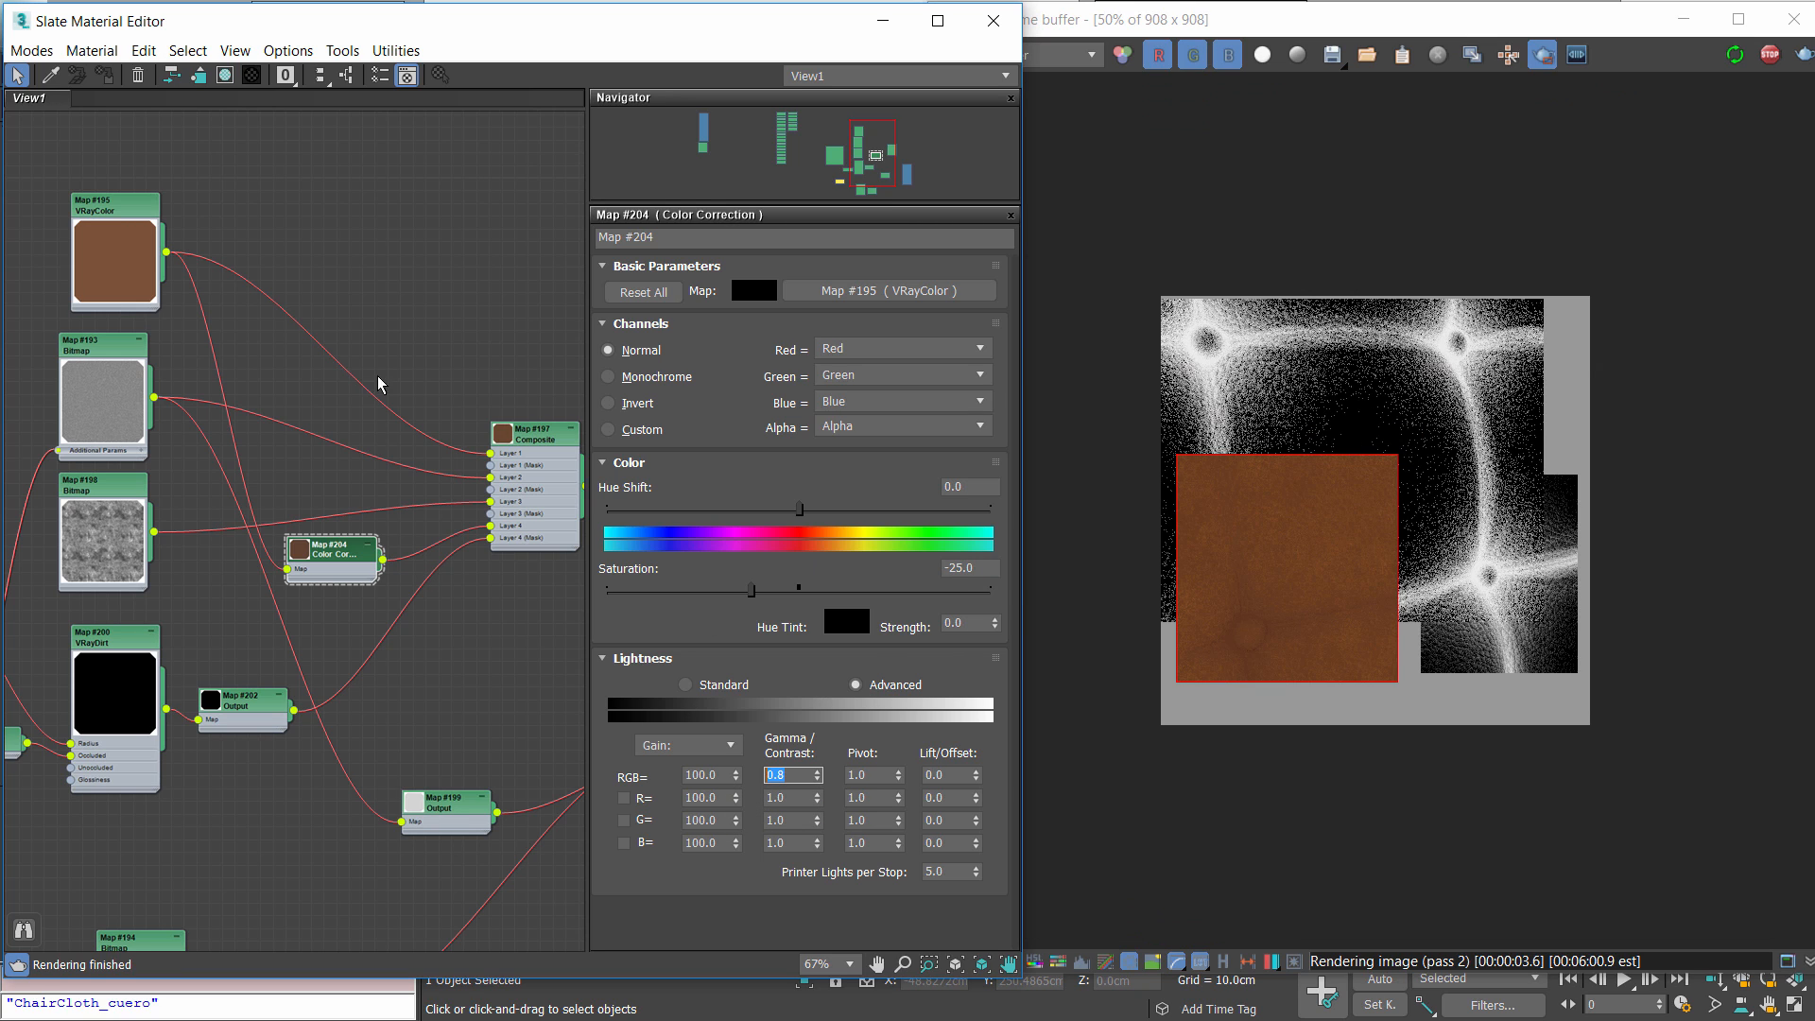
Change the base VRayColor to blue (9, 50, 112) and inspect the seam around the button in the render
double_click(111, 217)
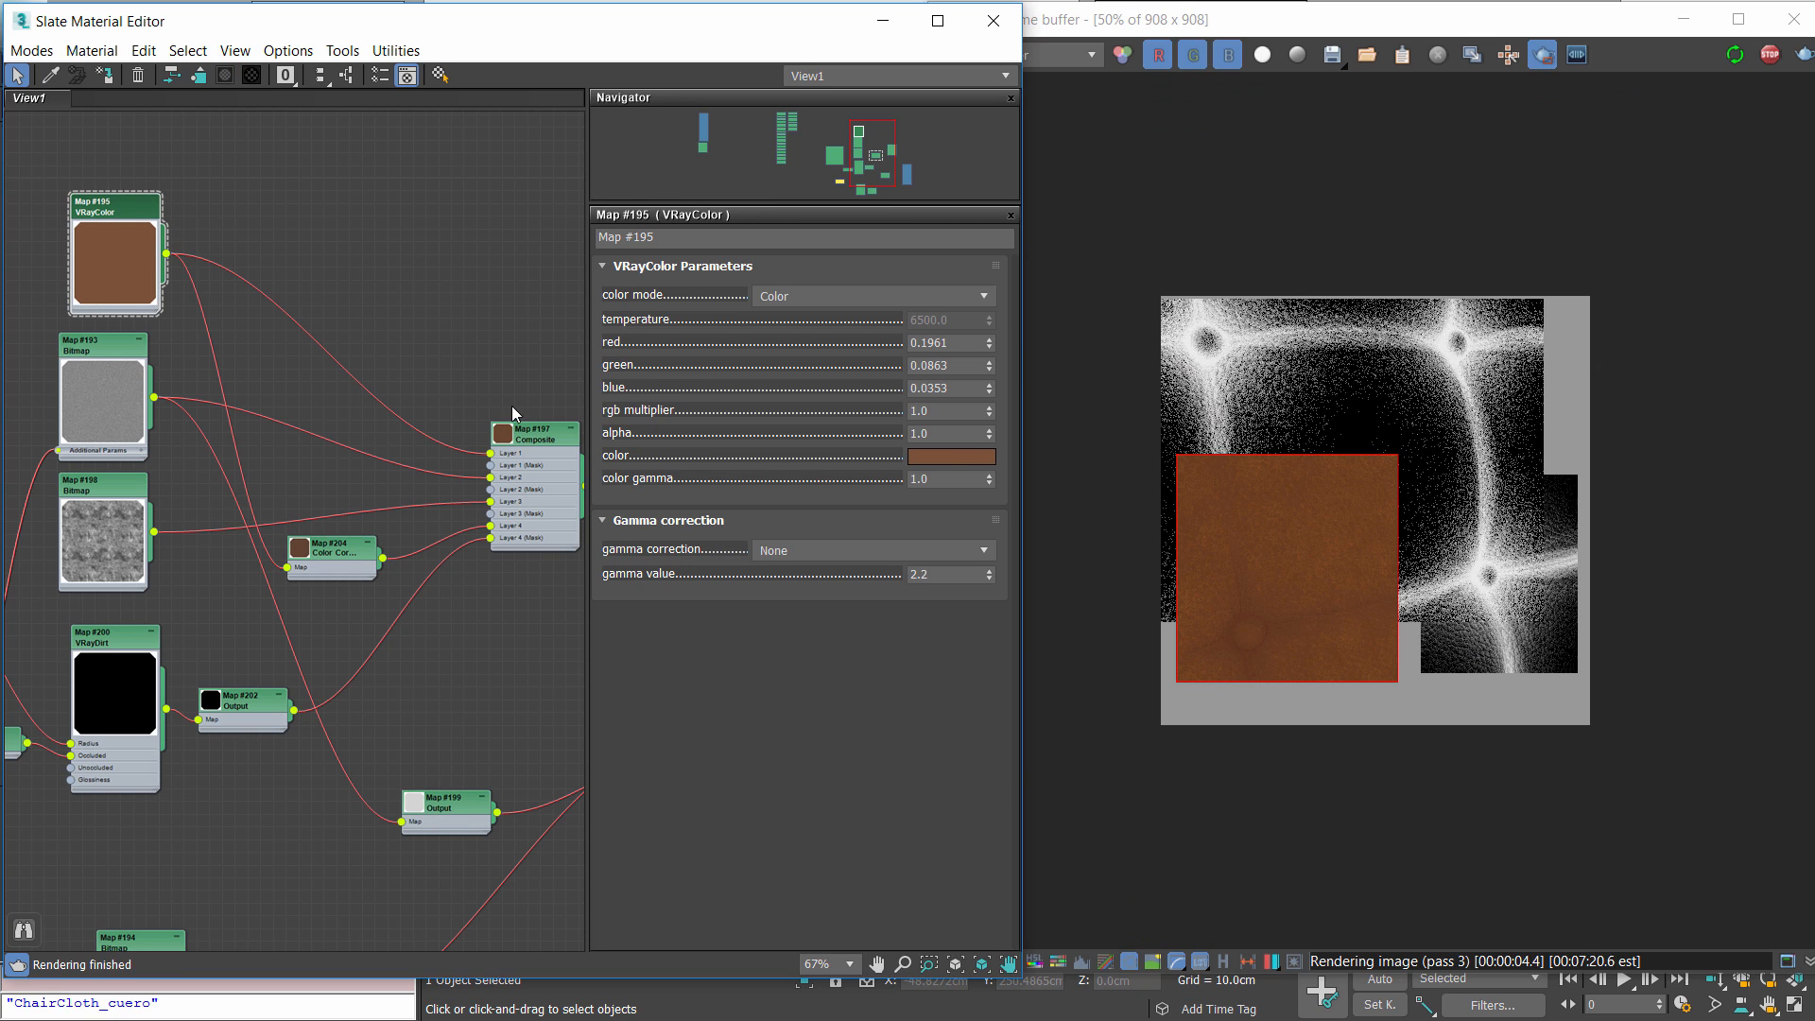
click(961, 457)
click(510, 236)
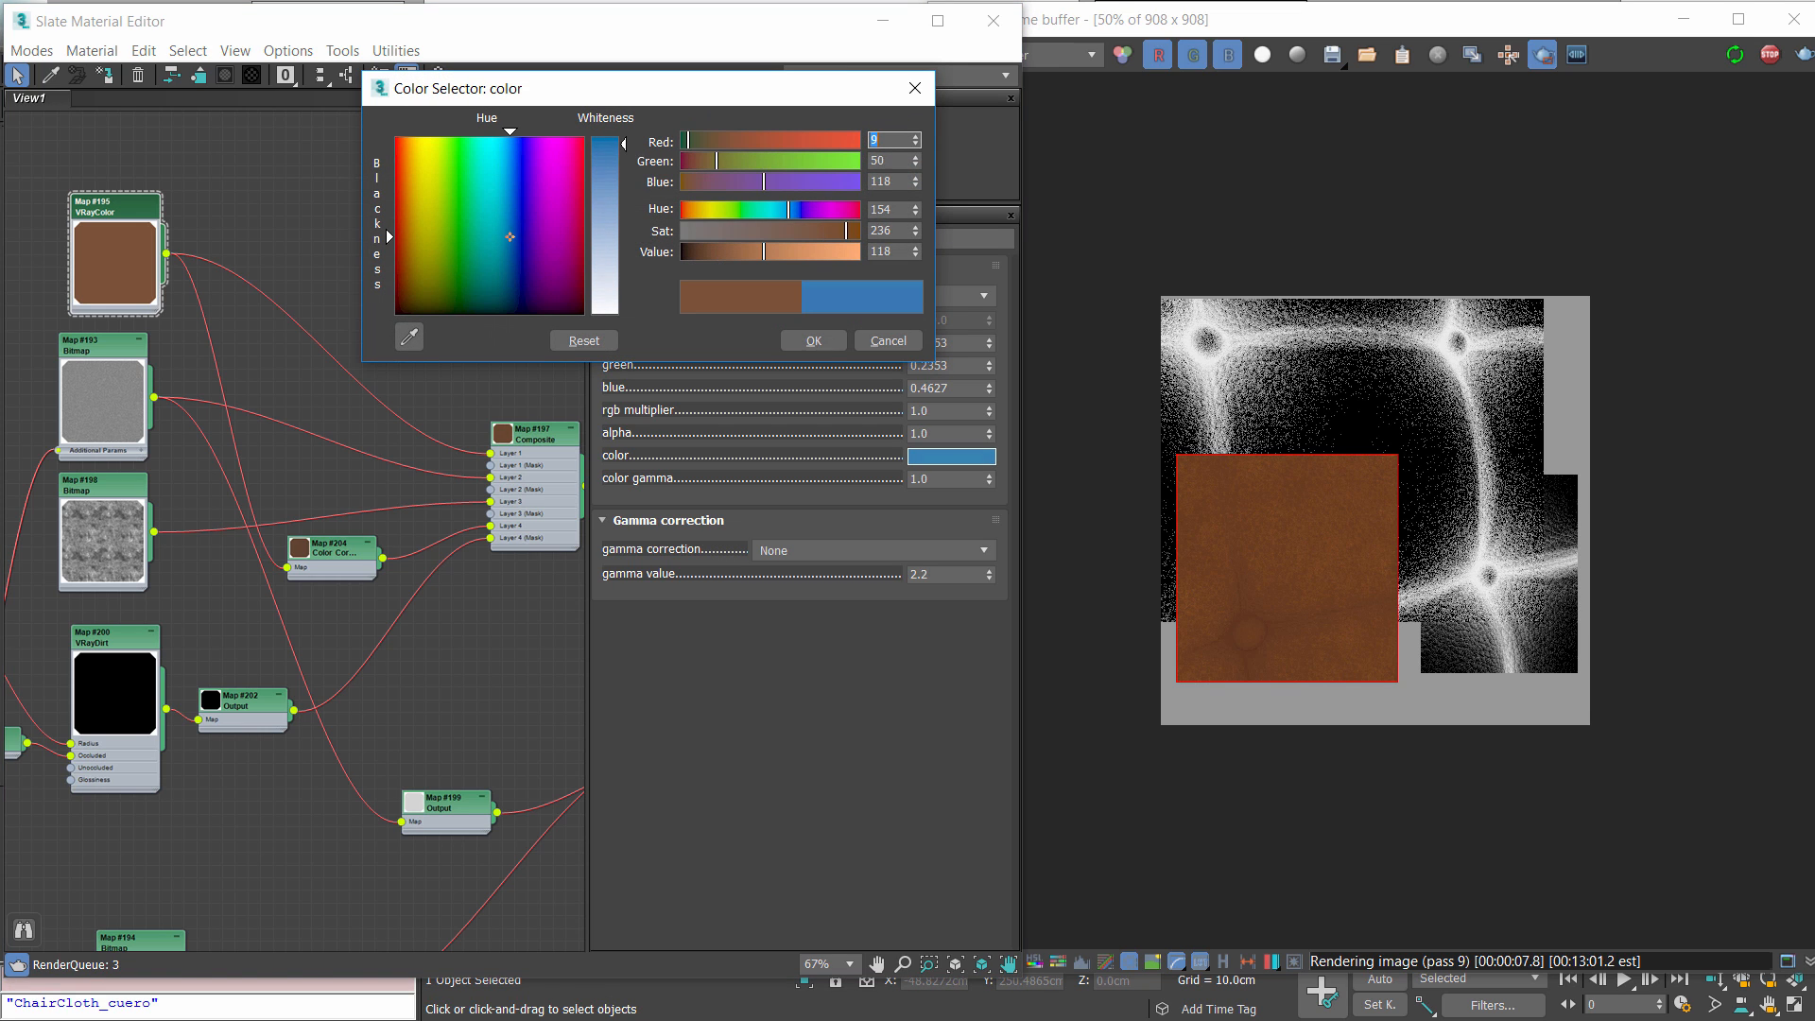
drag(511, 236, 509, 241)
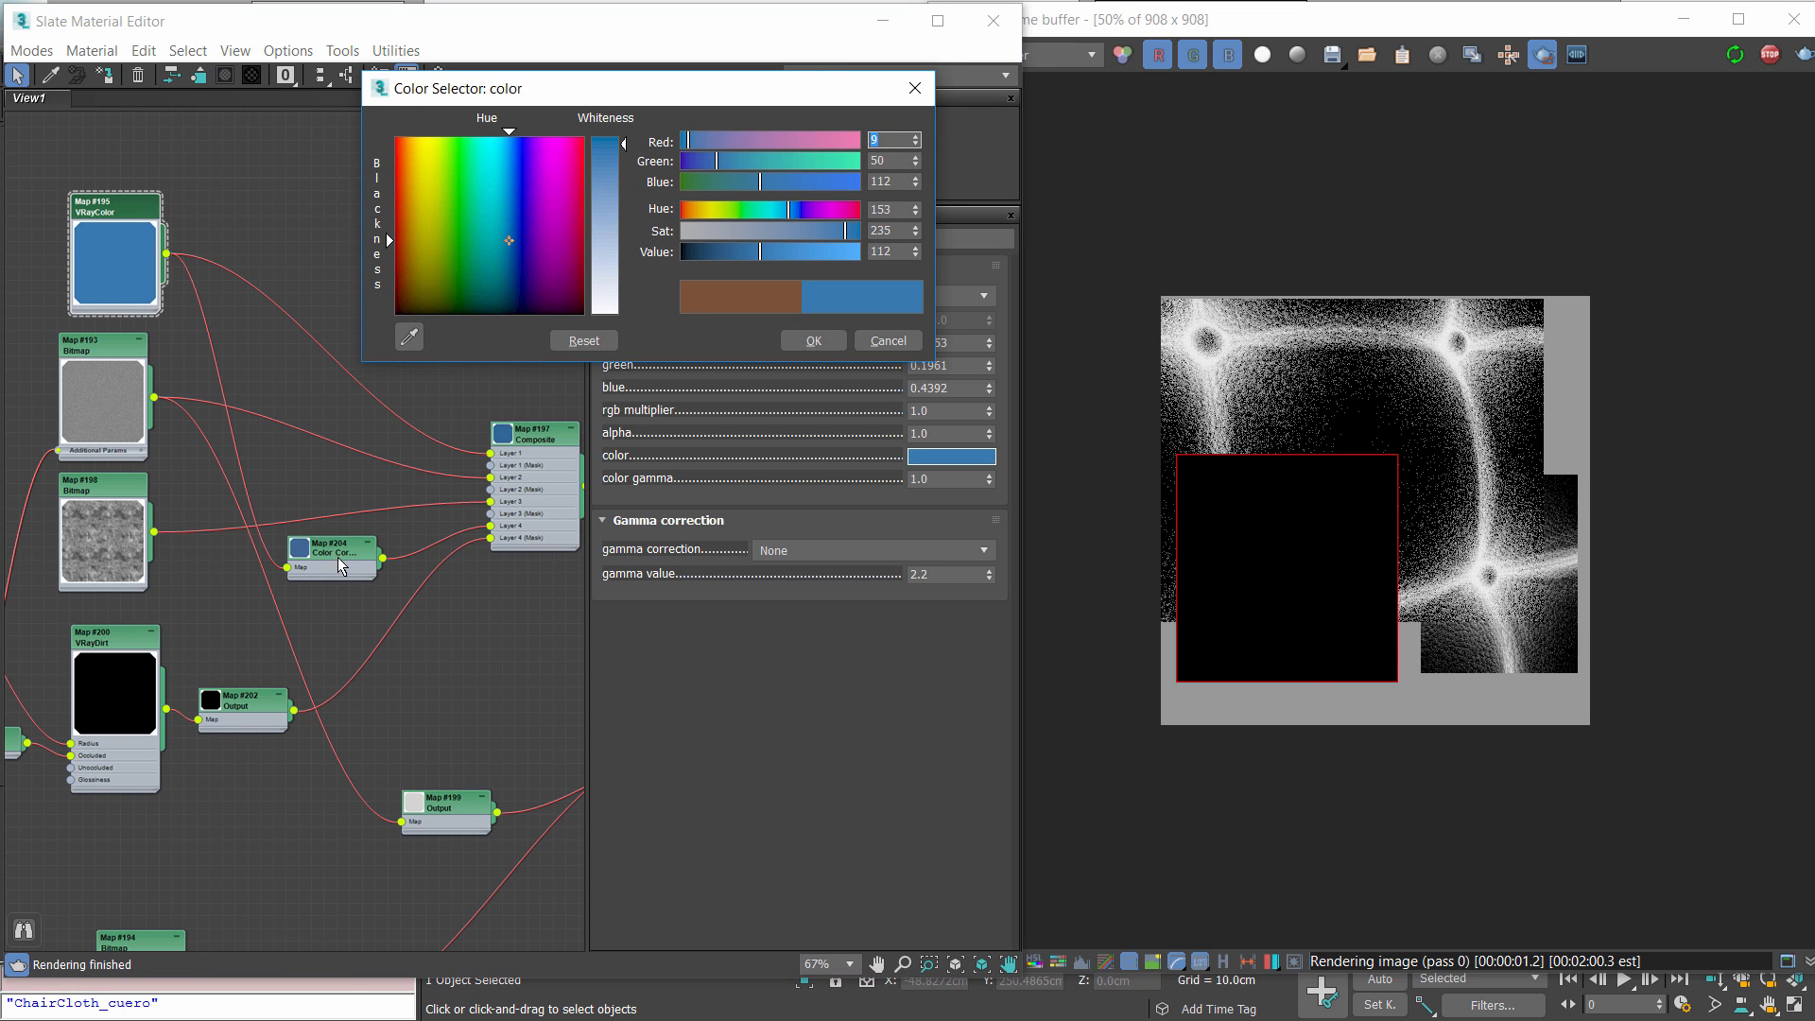
drag(342, 566, 366, 565)
scroll(1327, 597, up, 1)
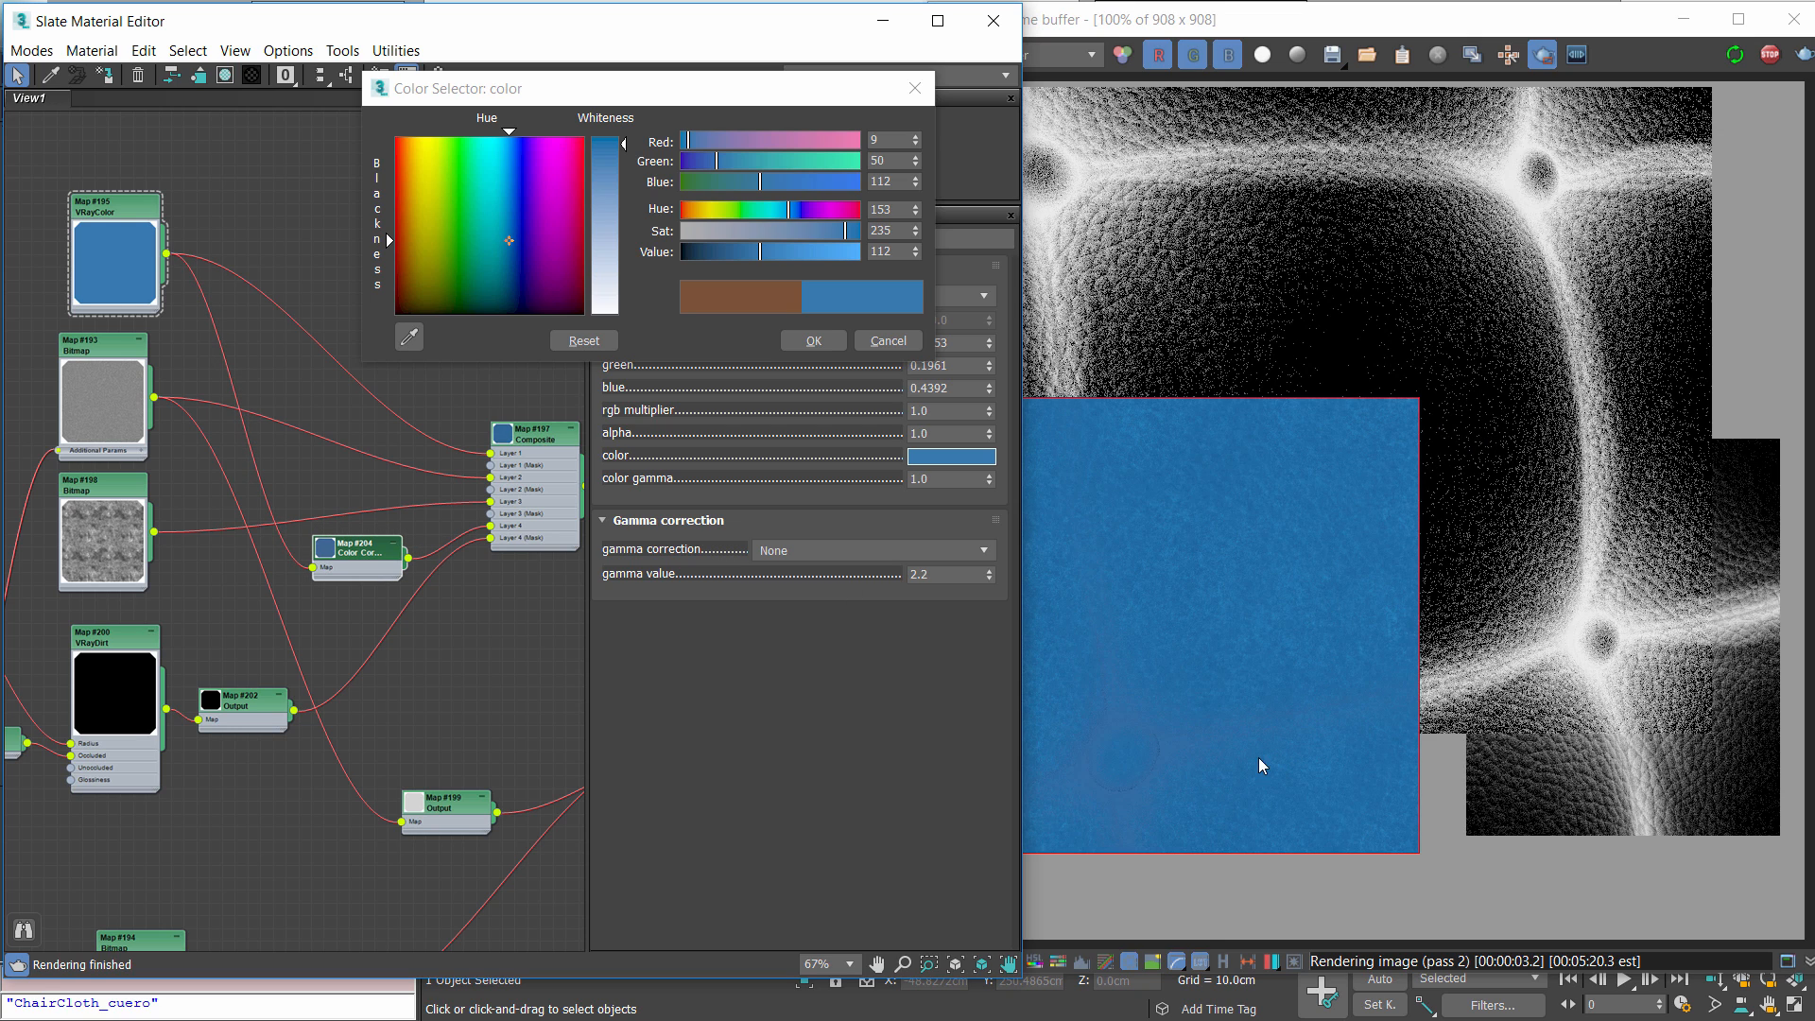
click(1242, 684)
scroll(1229, 756, up, 1)
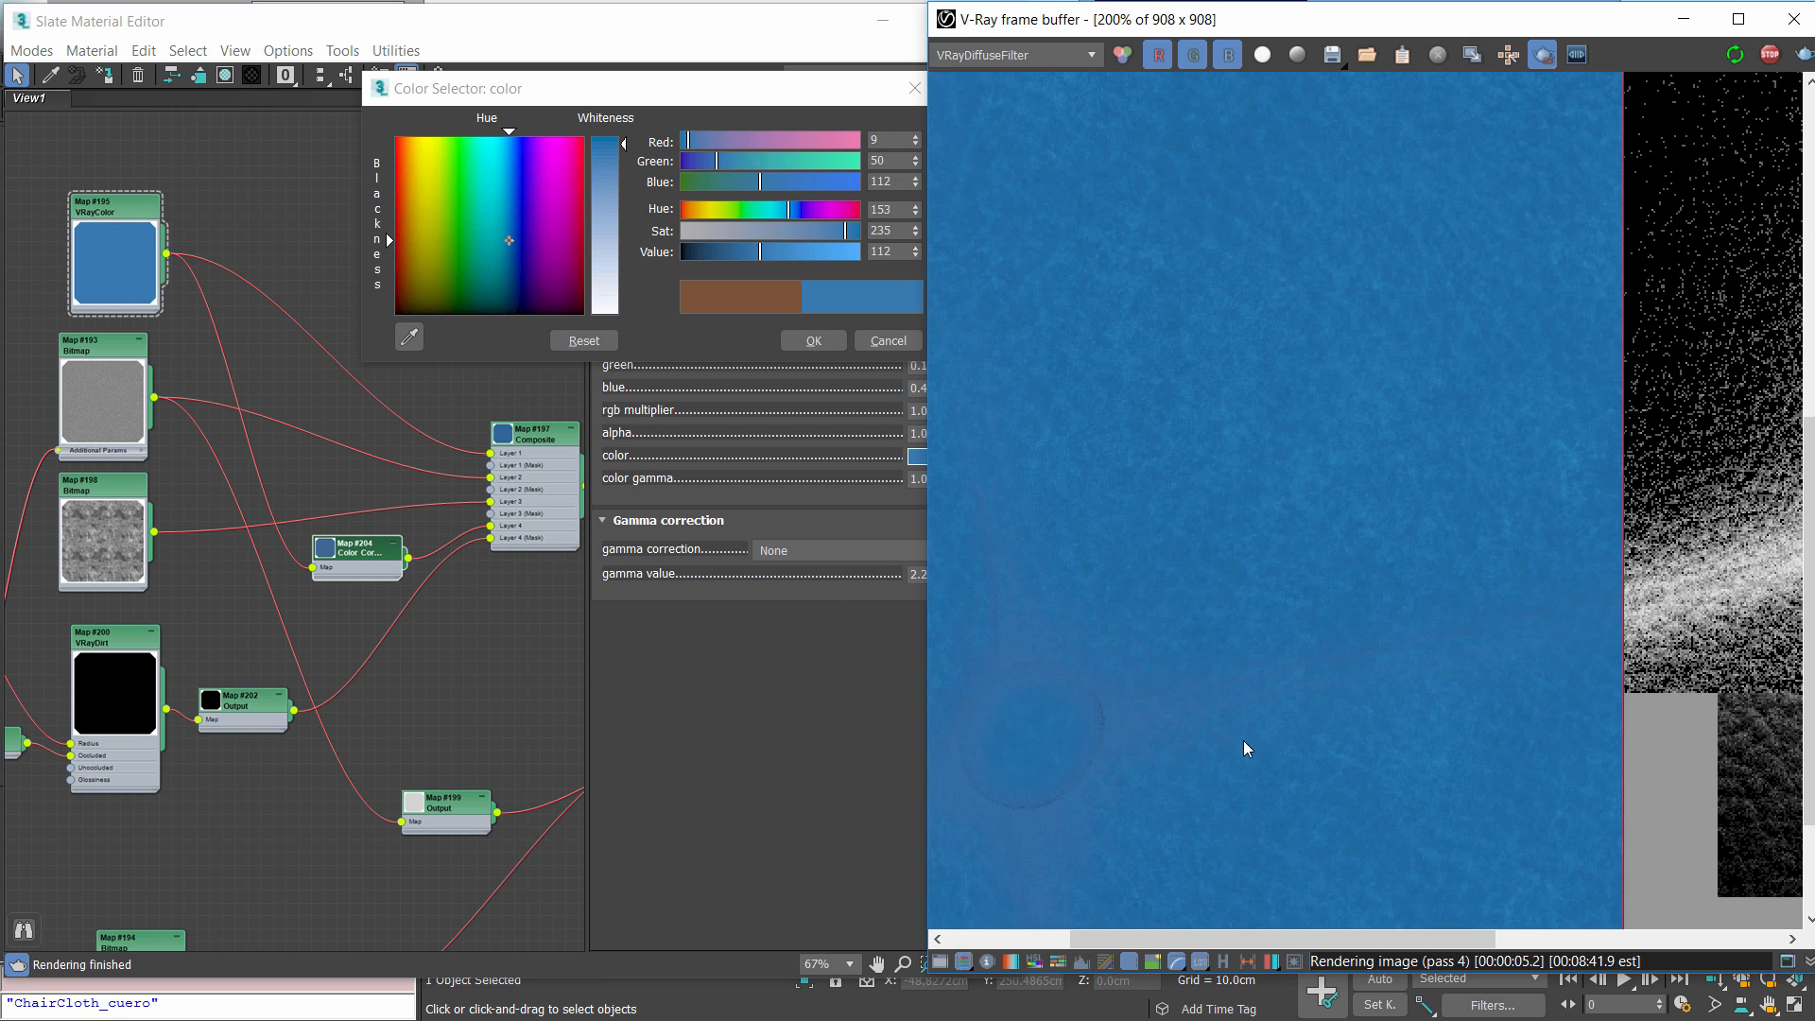
scroll(1159, 704, down, 1)
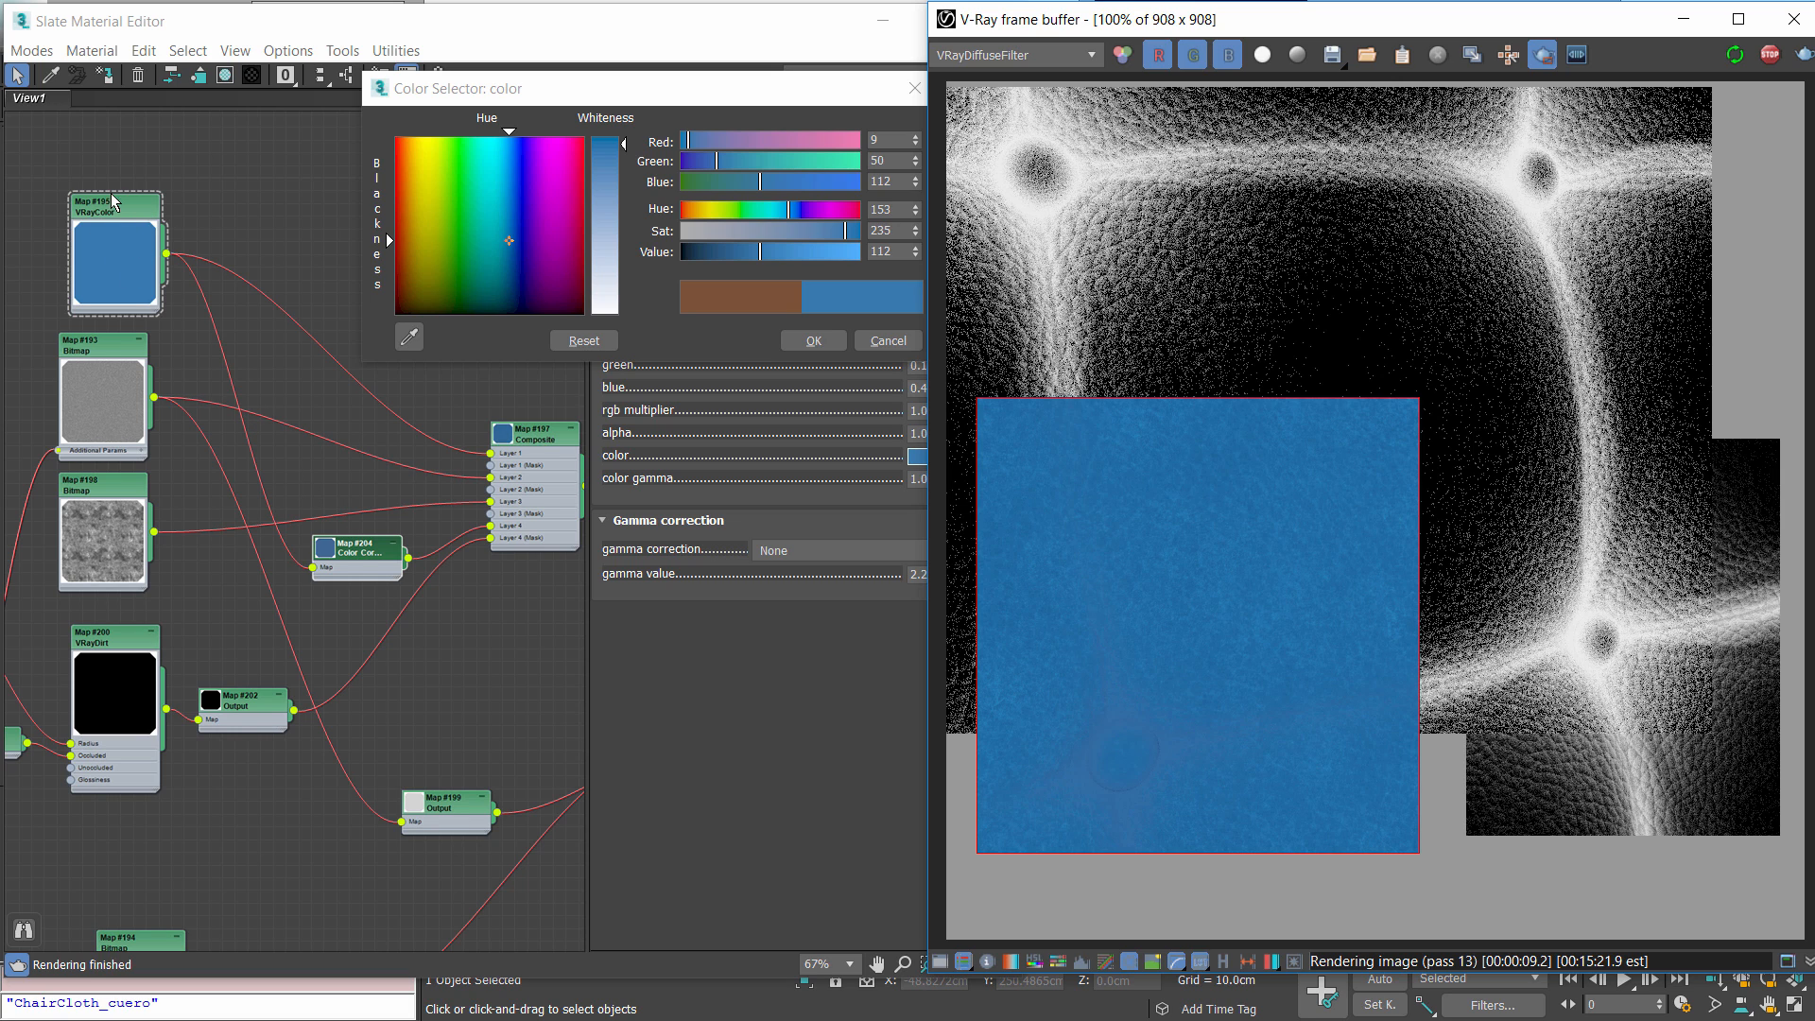
Accept the blue base color, reposition its VRayColor node, and invert the Output map fed by the VRayDirt
drag(111, 212, 98, 212)
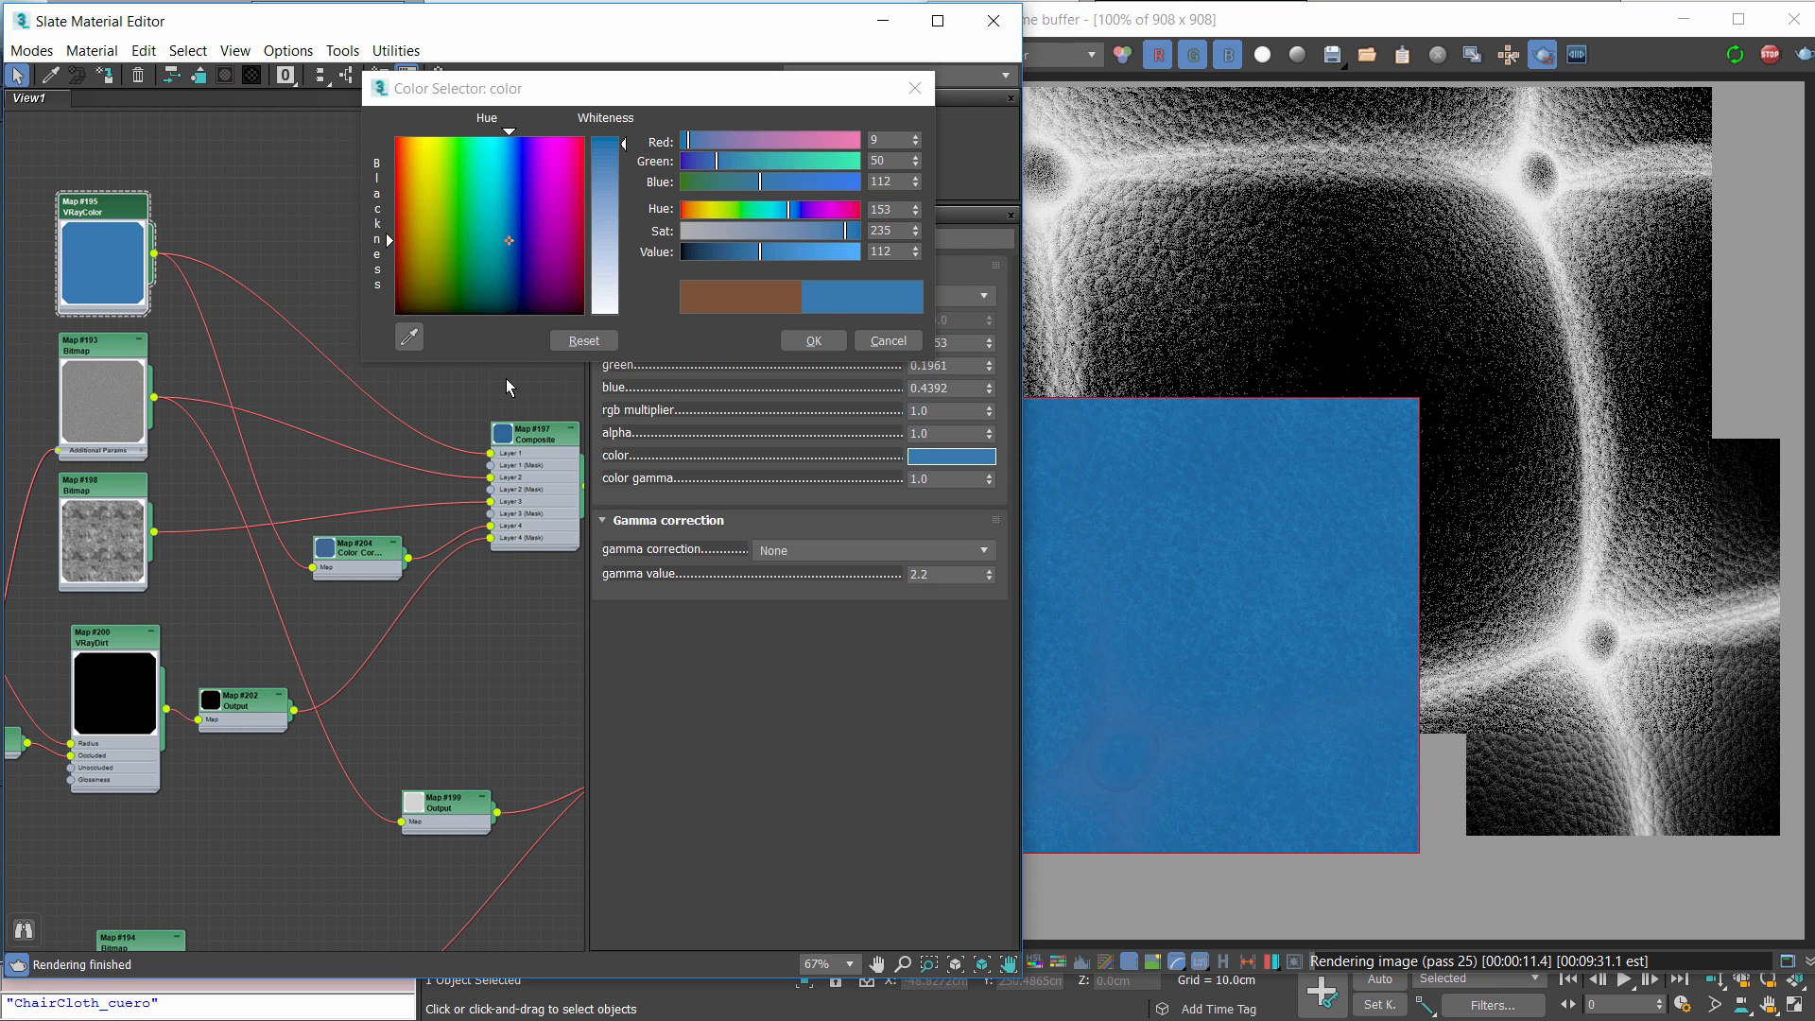
click(823, 344)
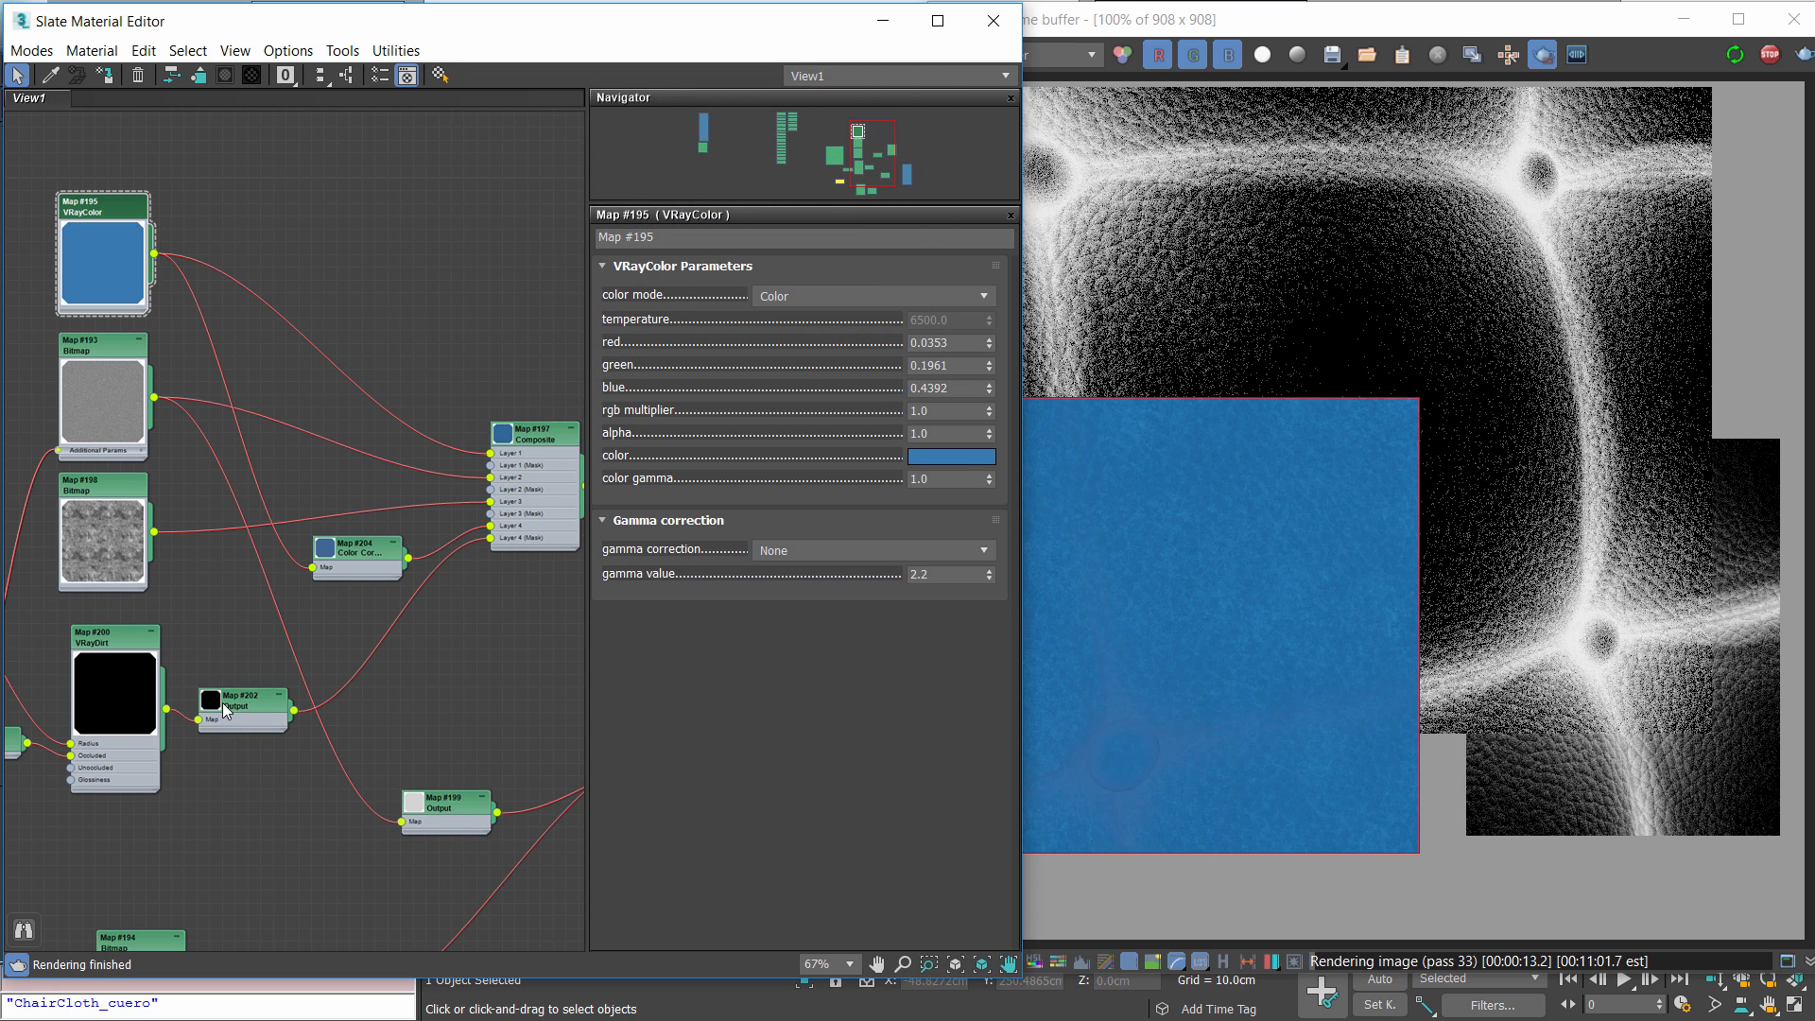
drag(223, 701, 243, 704)
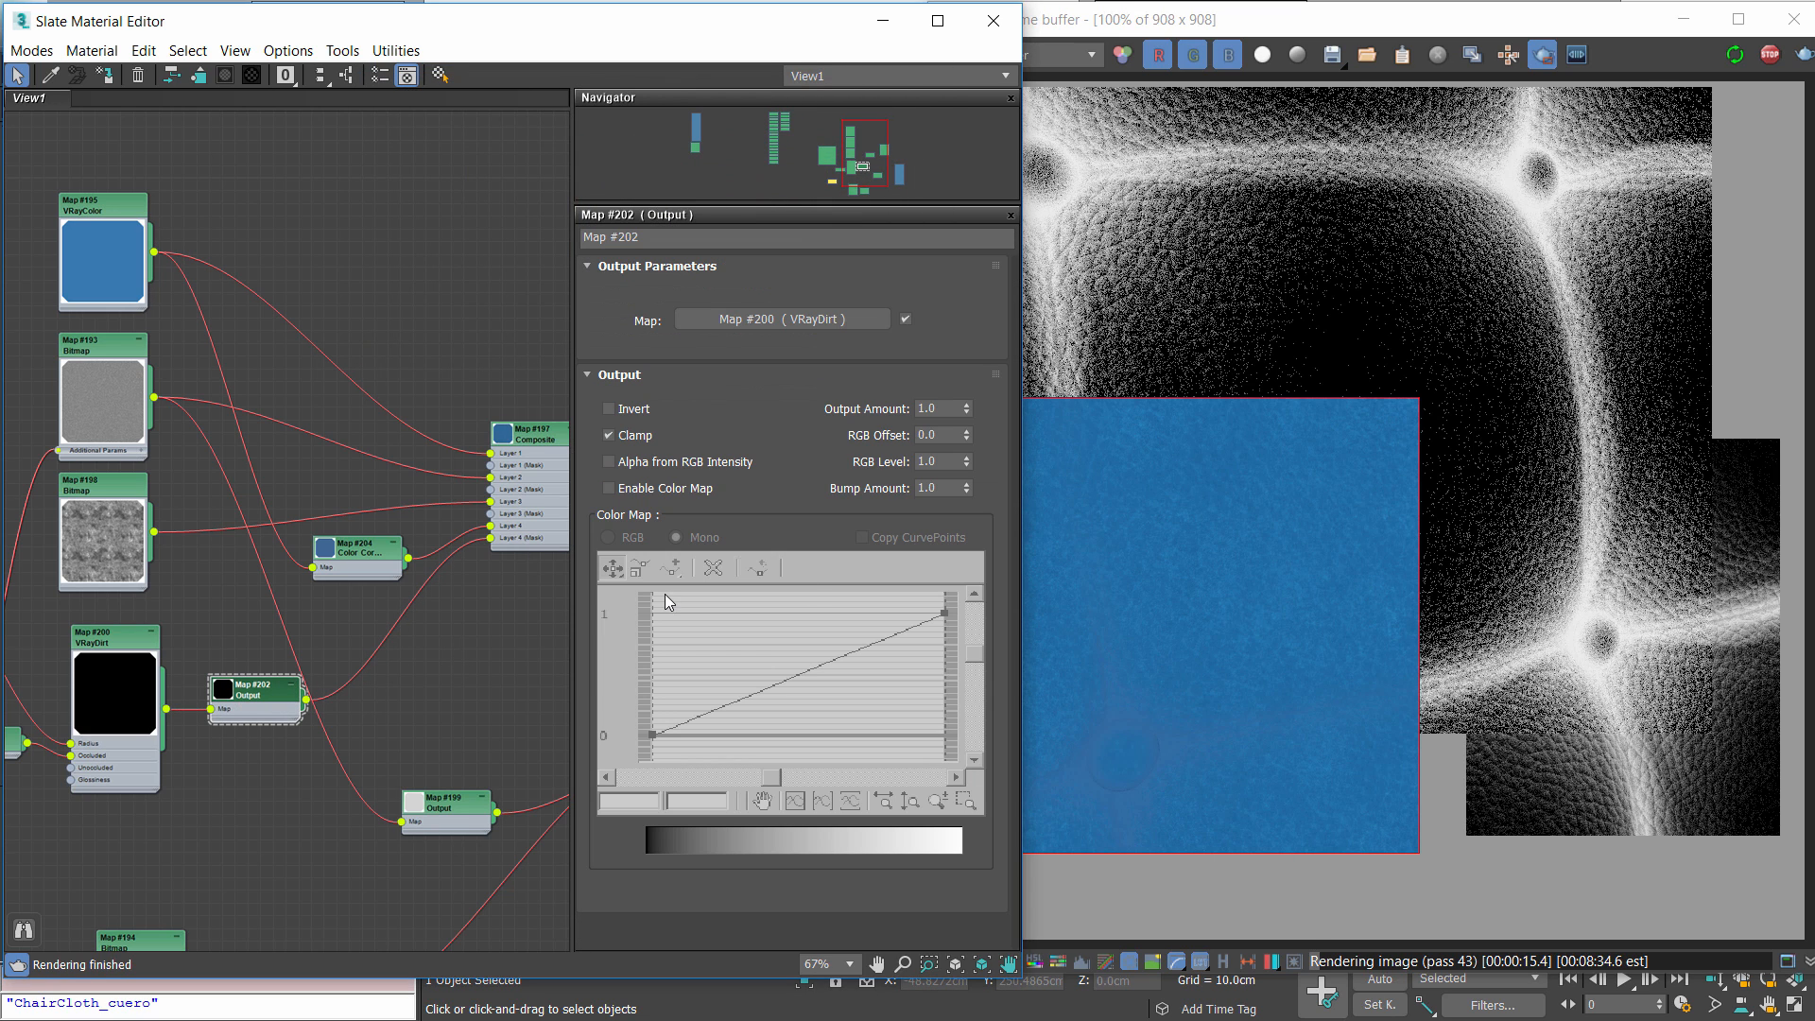
click(622, 410)
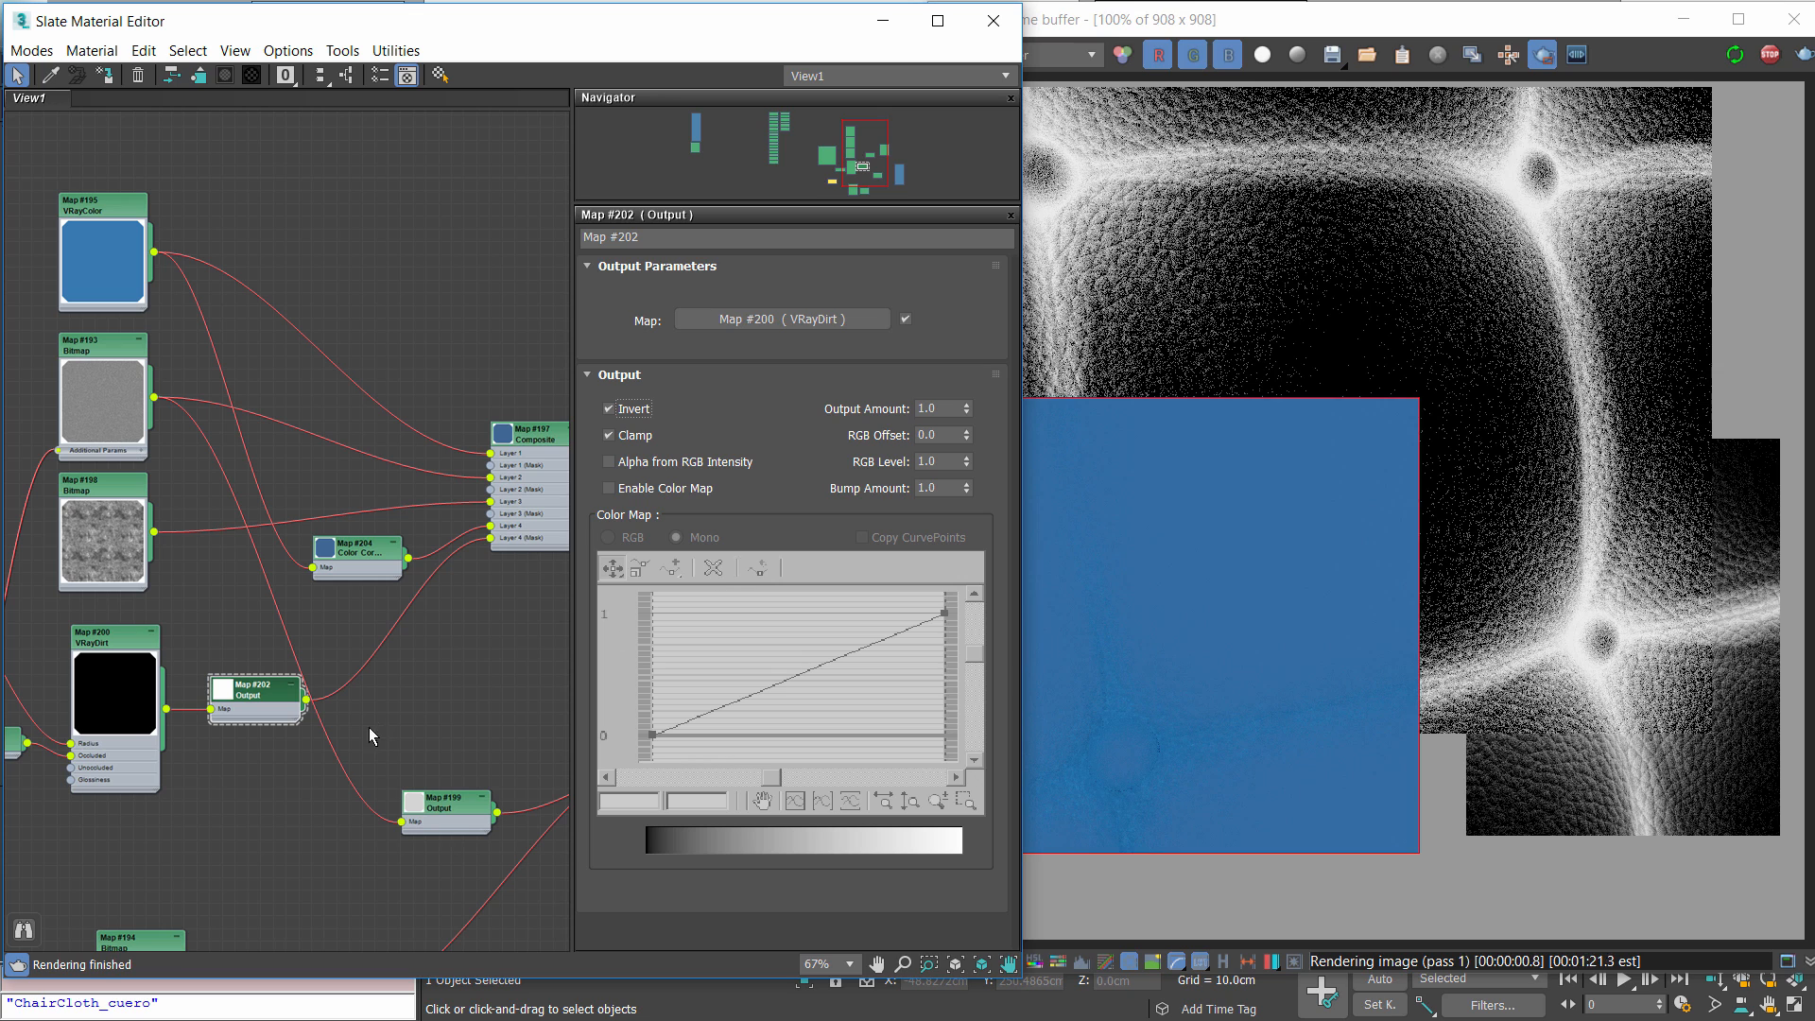
Delete the Color Correction map and connect the inverted VRayDirt Output directly to the Composite's Layer 4
drag(474, 624, 367, 544)
key(Delete)
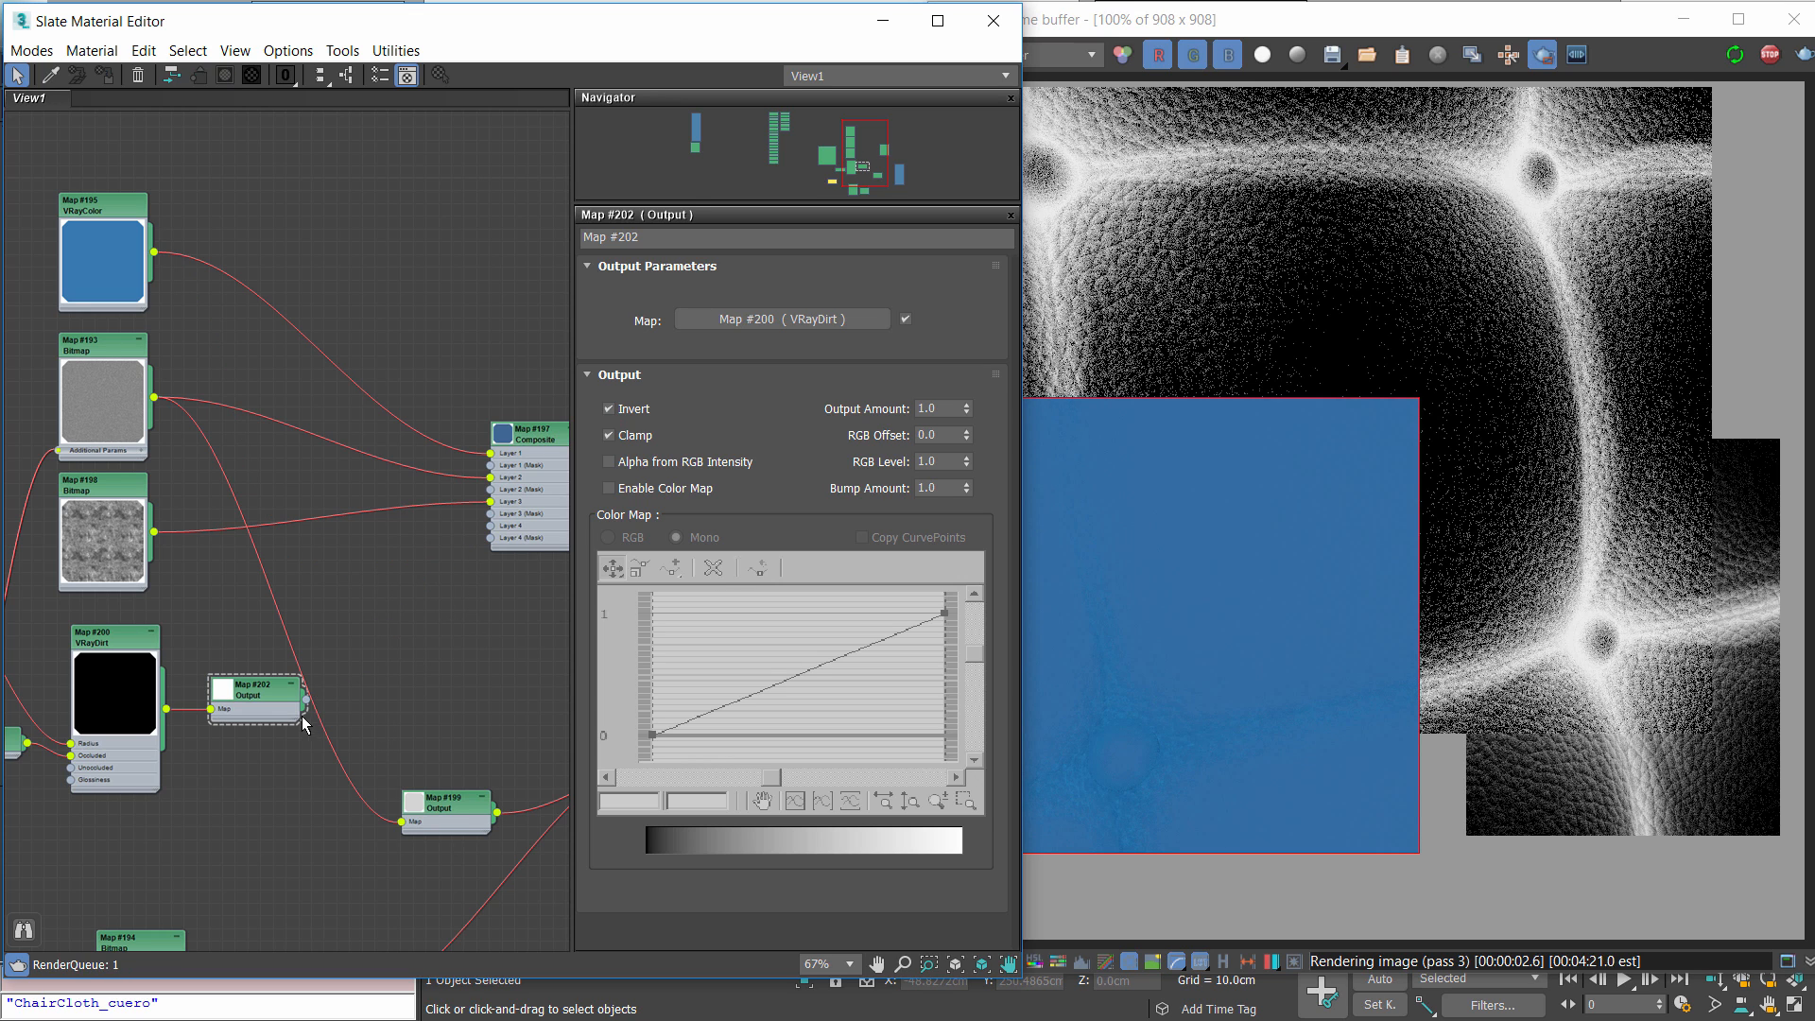
drag(270, 694, 515, 536)
Set the blending mode of the Composite's Layer 4 to Multiply
double_click(525, 435)
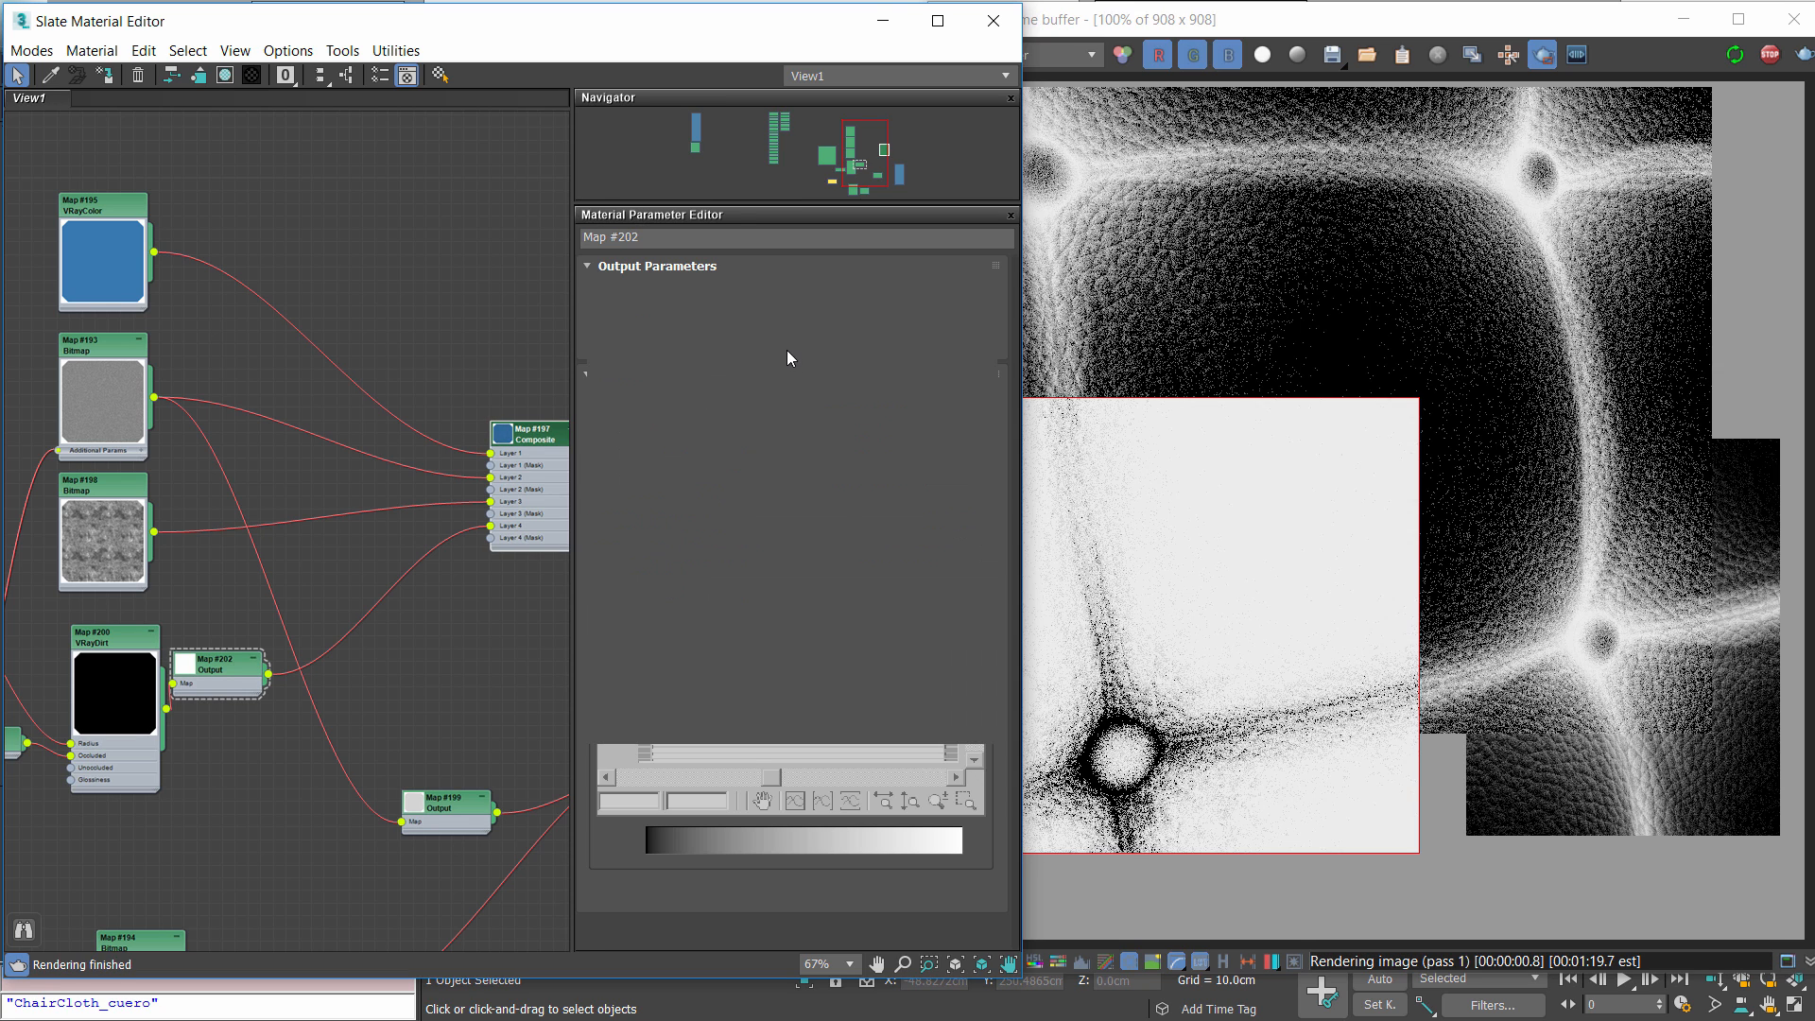
click(750, 365)
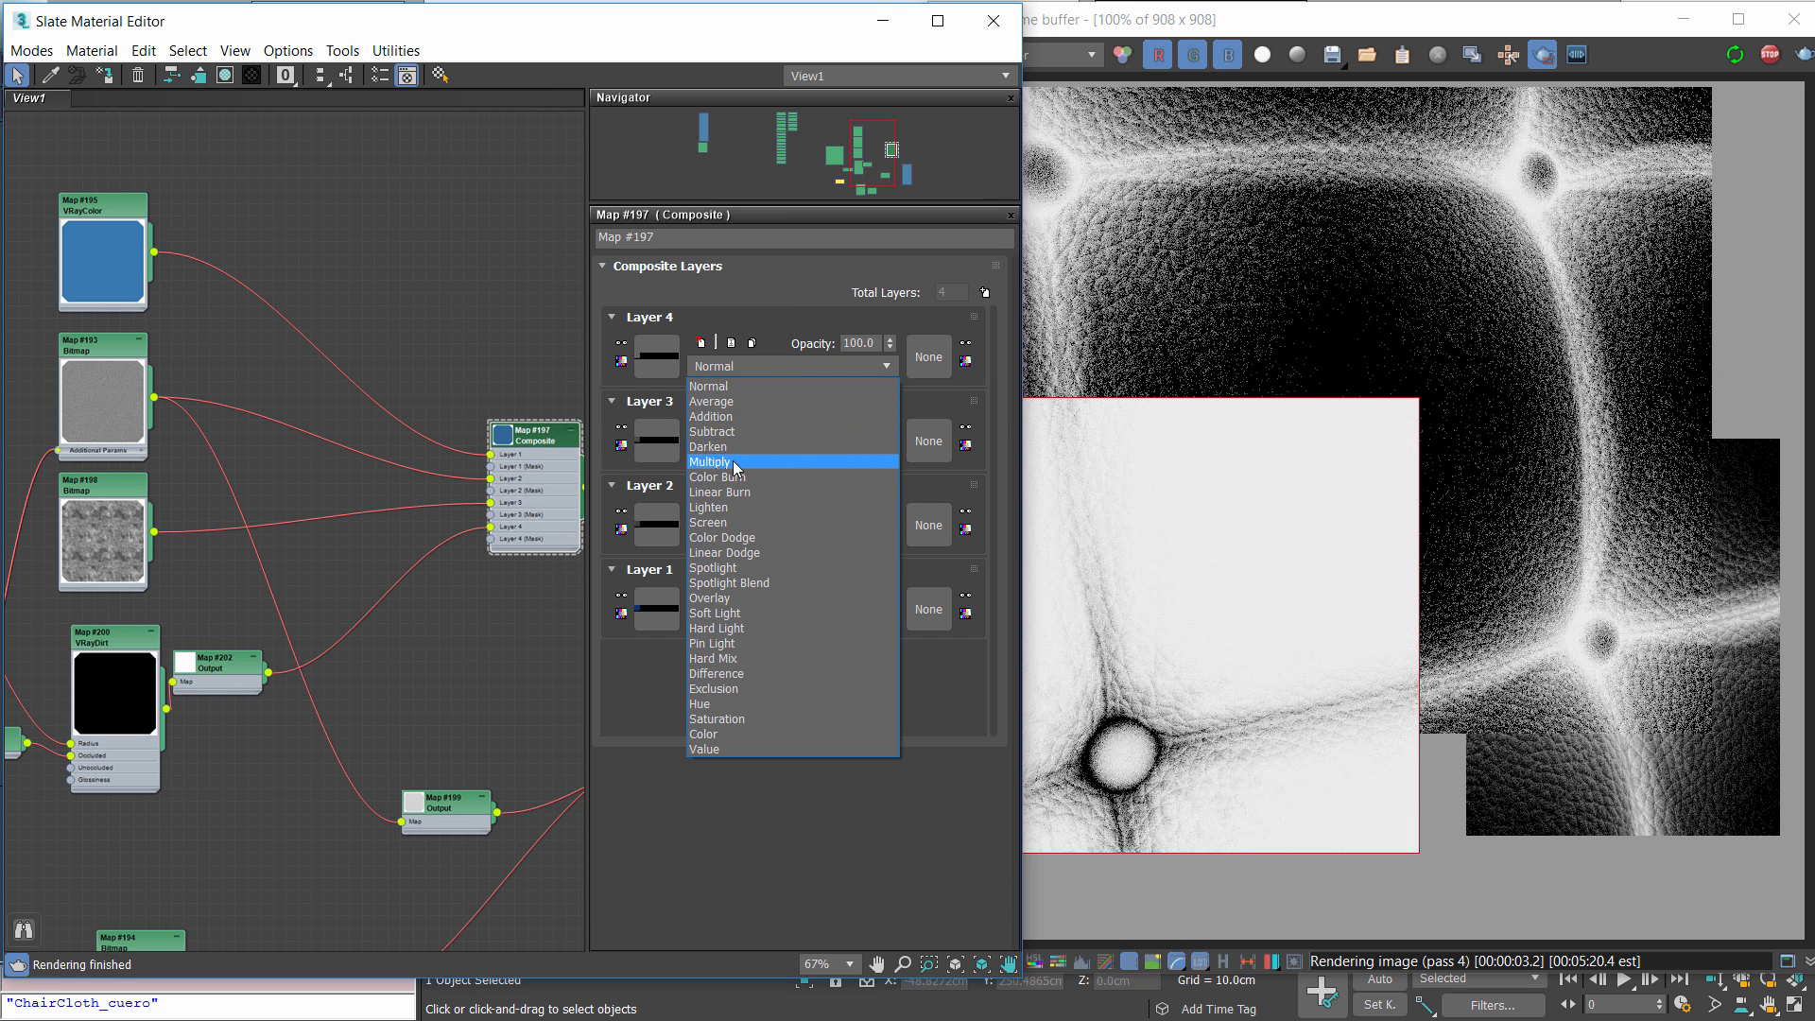
click(739, 462)
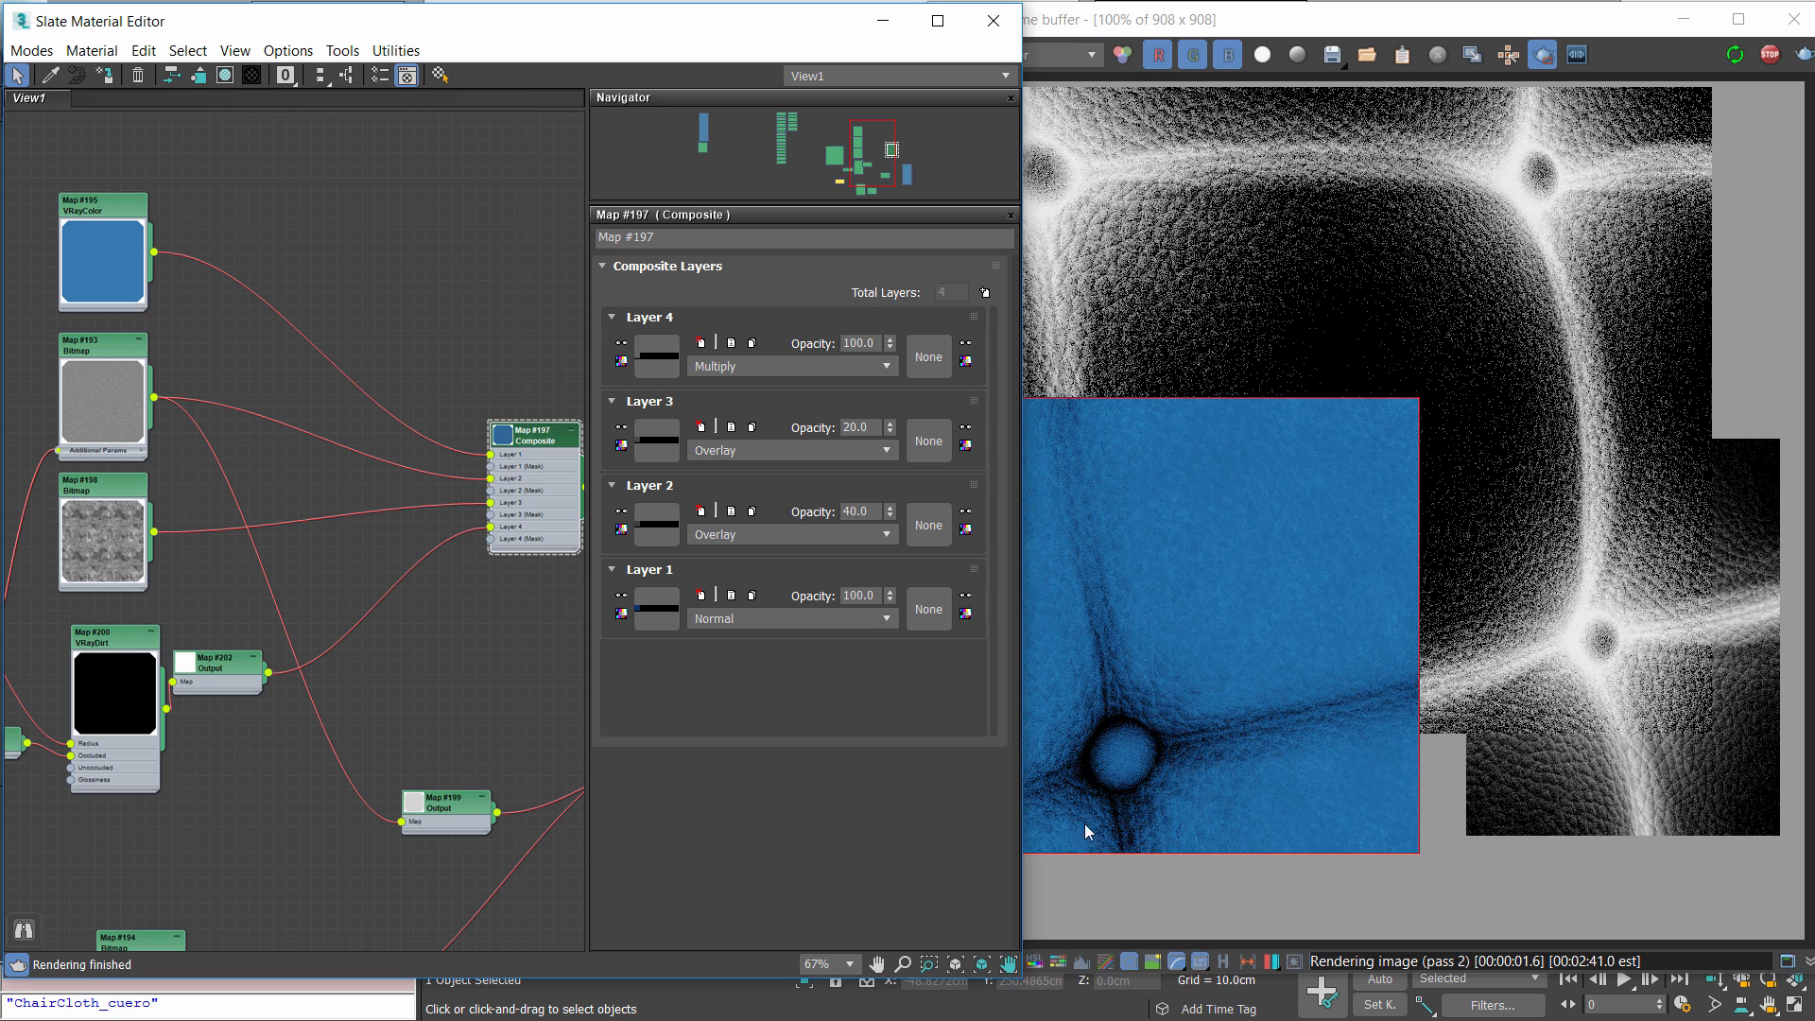
Try a Composite Layer 4 opacity of 20, set it to 25, and reposition the VRayDirt's Output node
double_click(858, 342)
text(20)
key(Return)
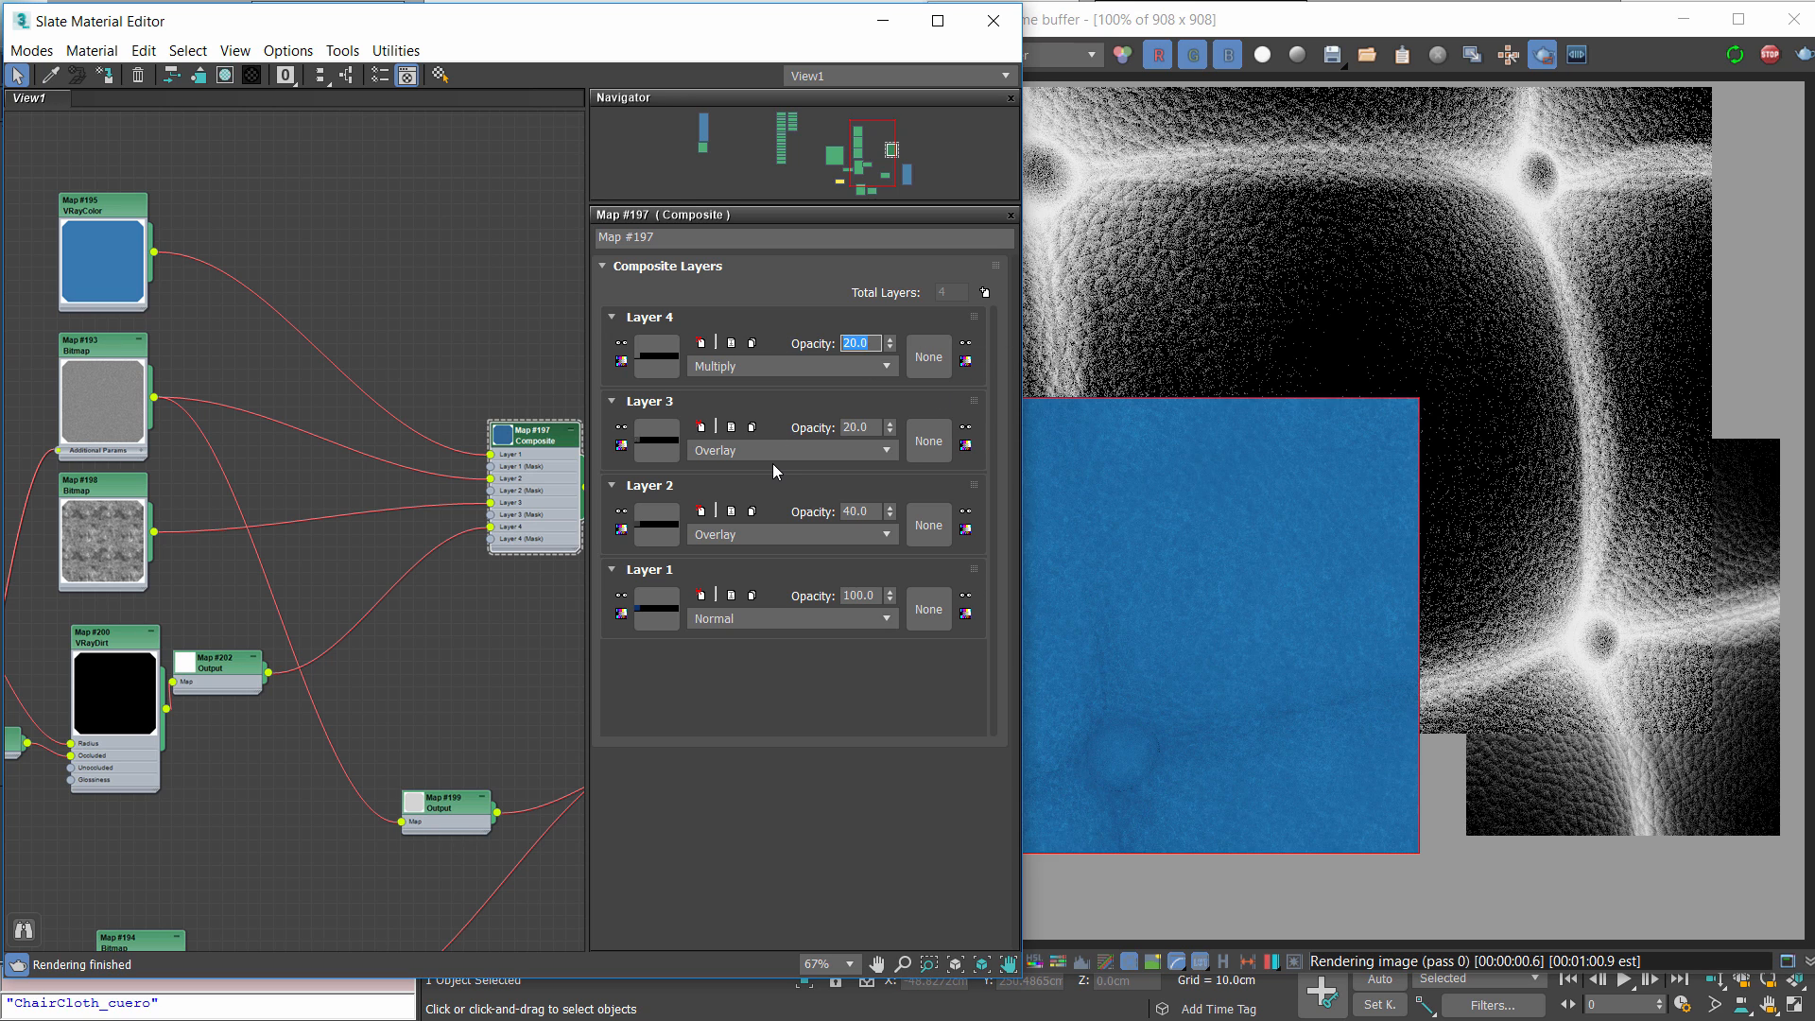
text(25)
key(Return)
drag(176, 681, 252, 719)
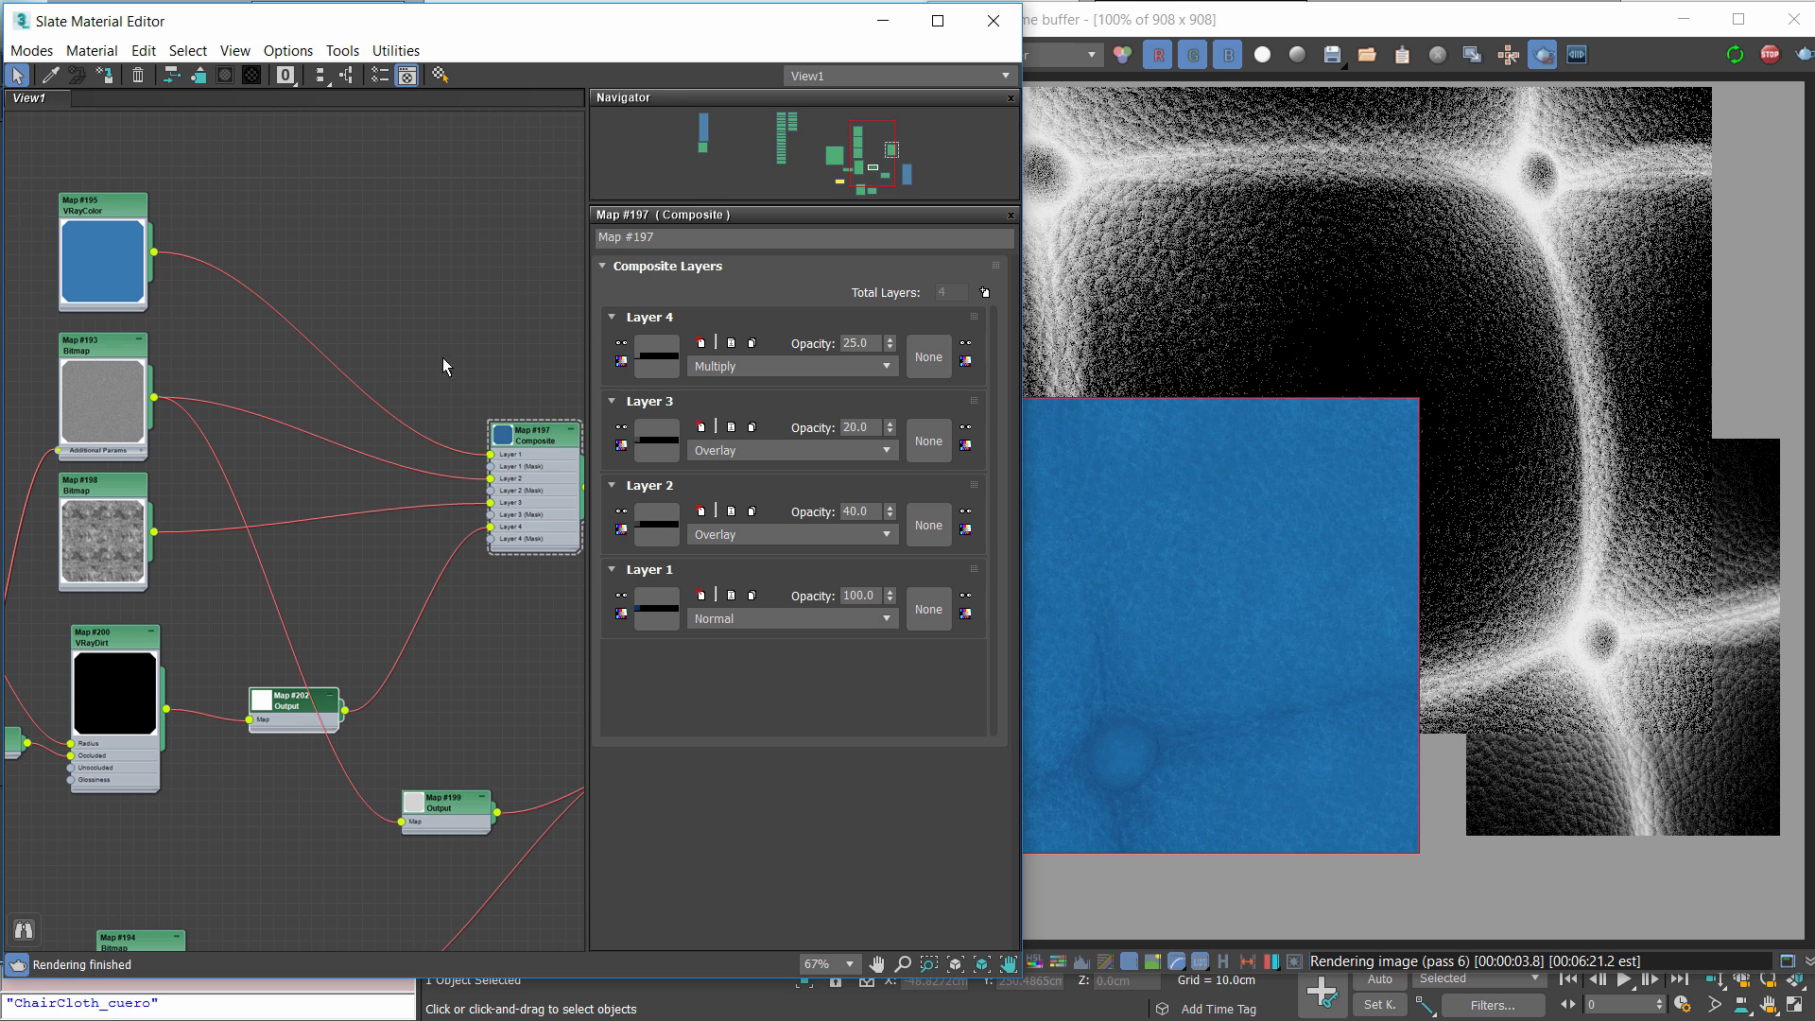
Change the base VRayColor's hue to an orange-brown (112, 45, 9) and check the seams in the render
drag(111, 253, 109, 239)
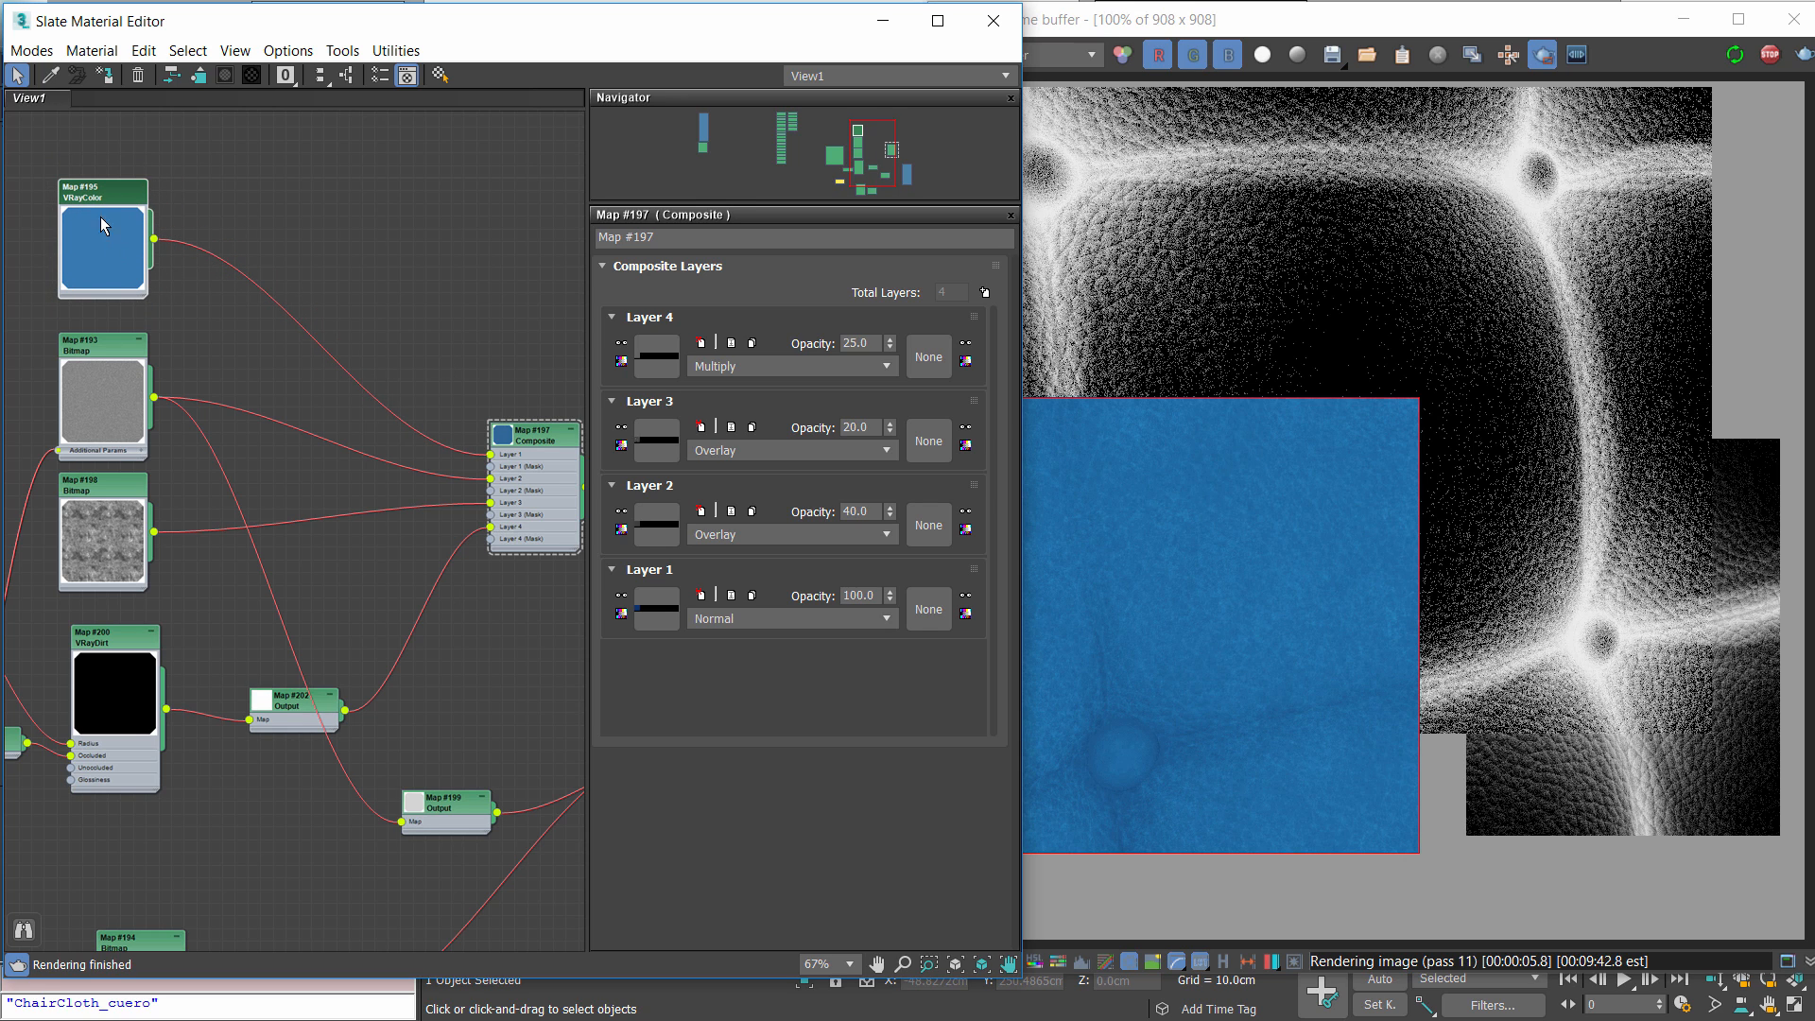
double_click(100, 217)
click(955, 455)
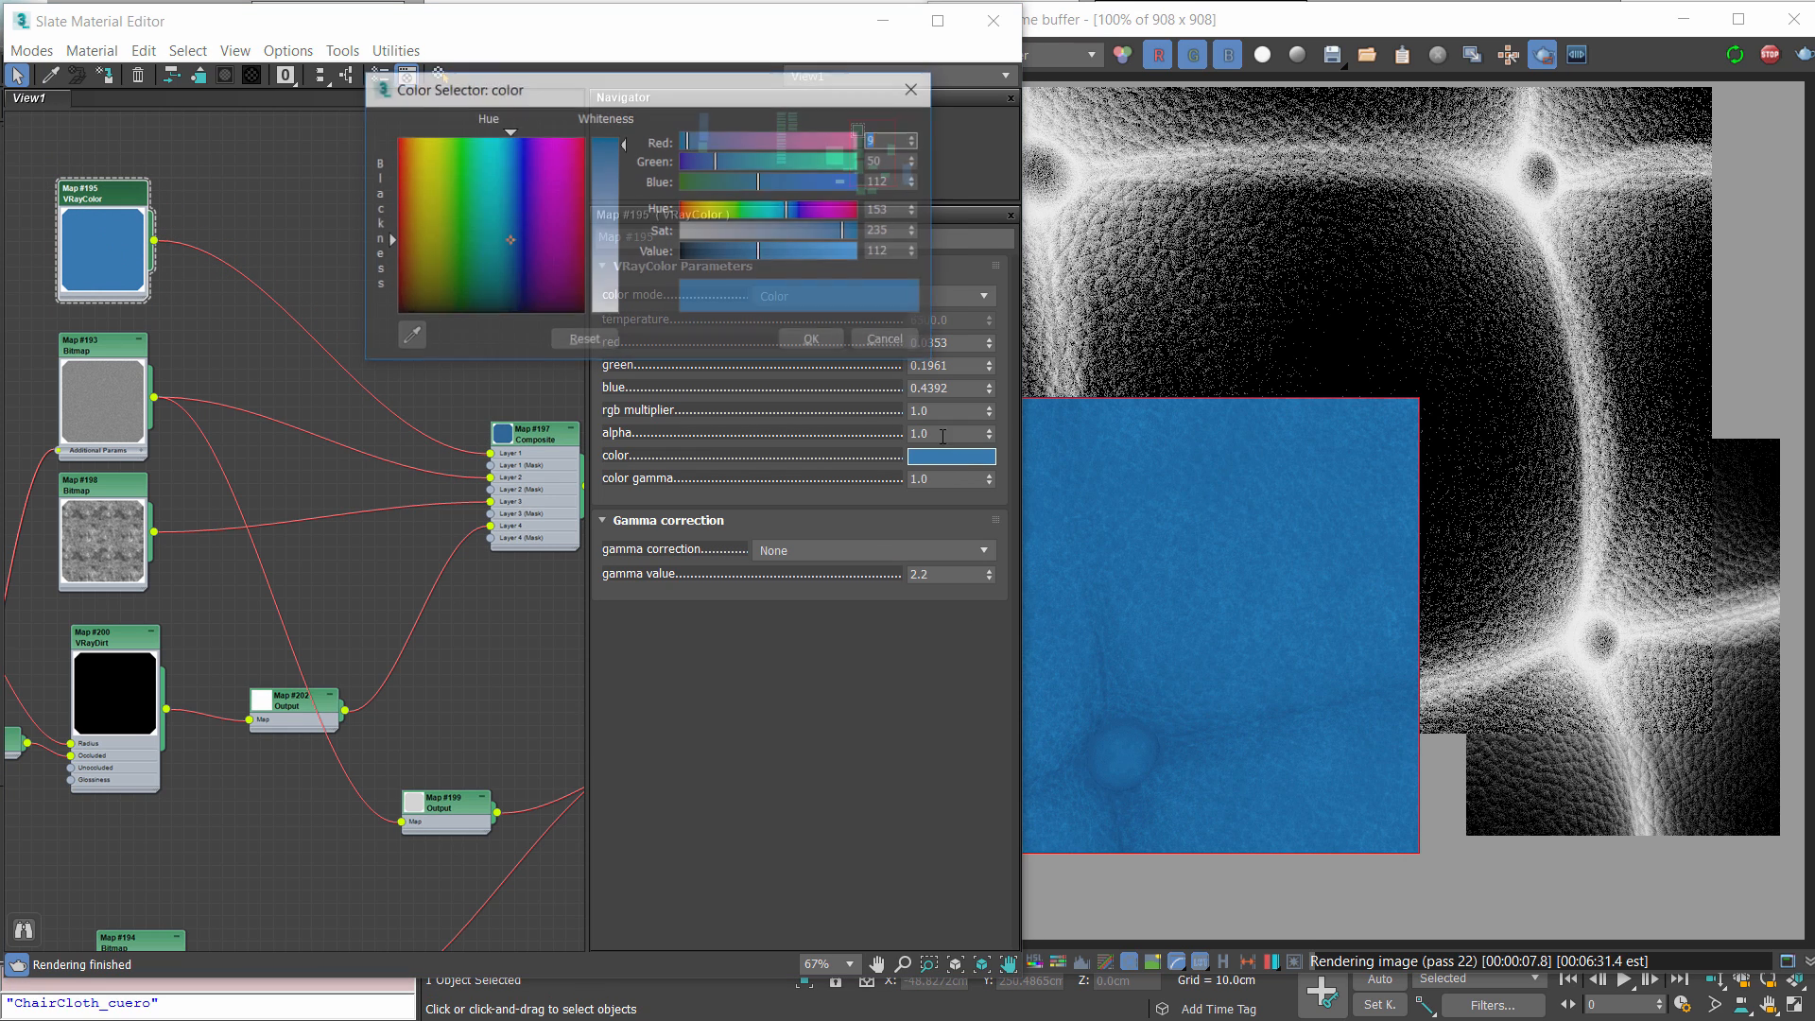
drag(713, 209, 692, 213)
click(816, 340)
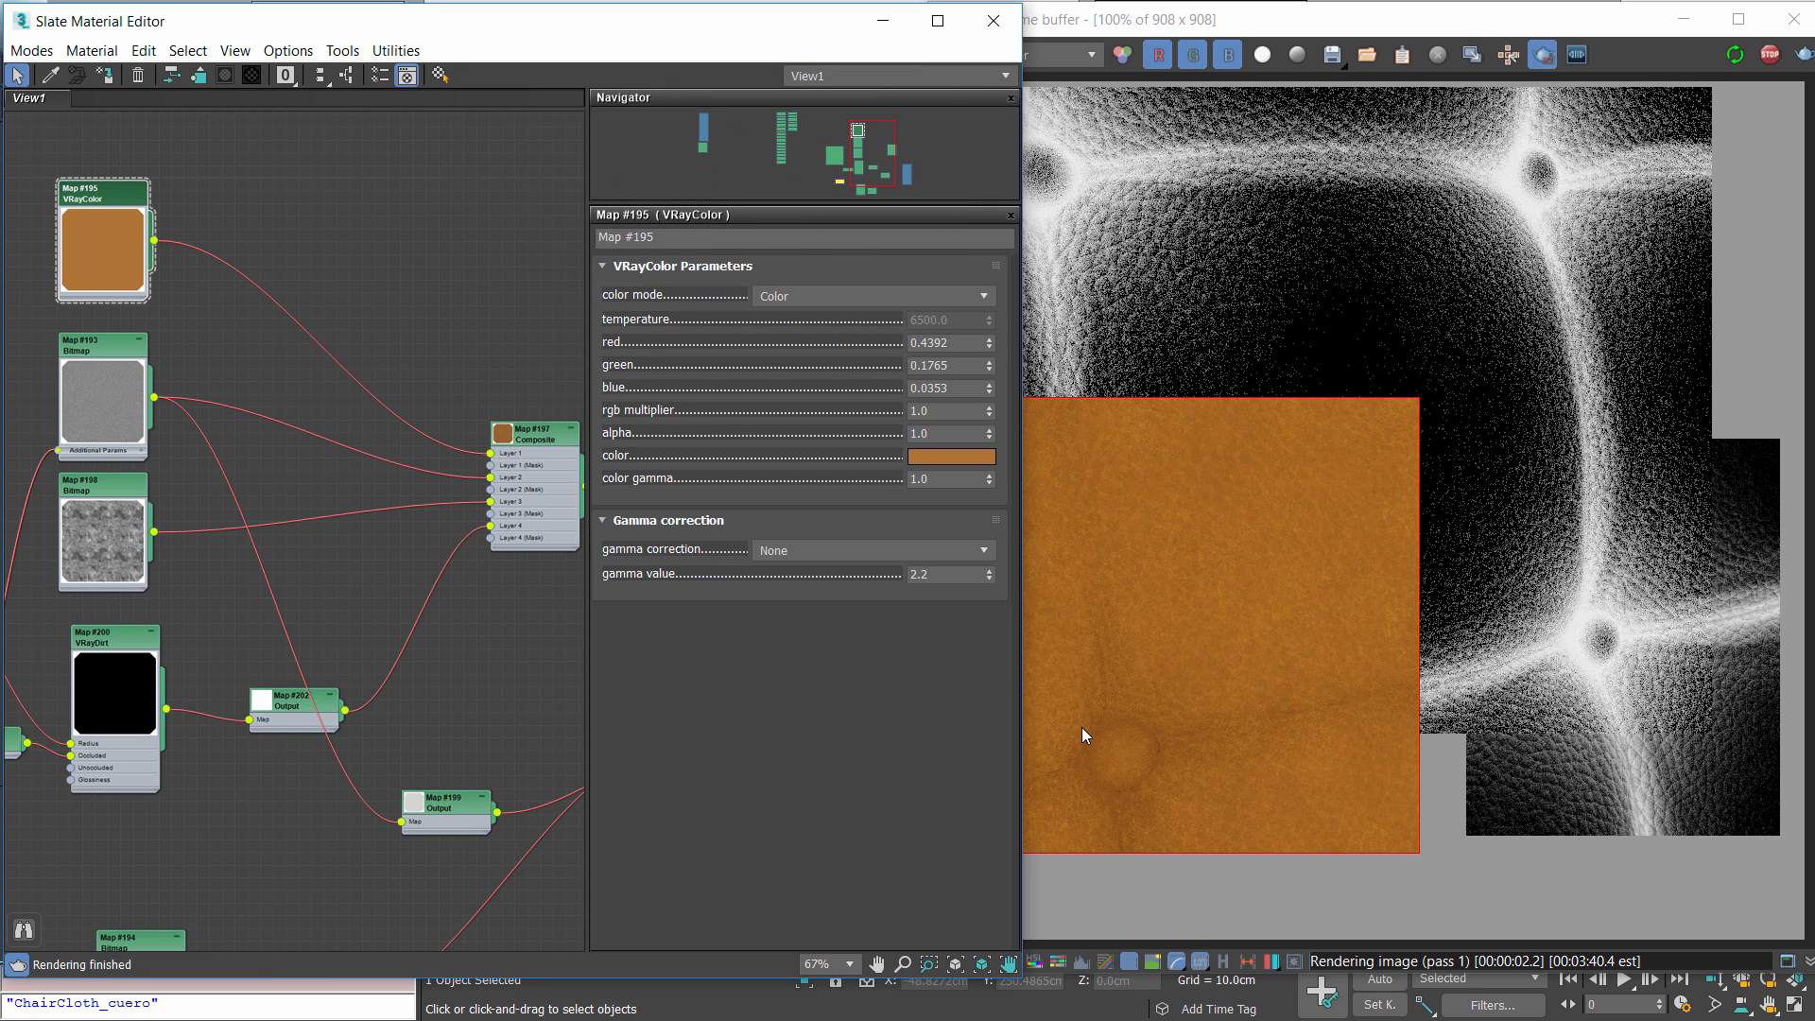
scroll(1134, 803, down, 2)
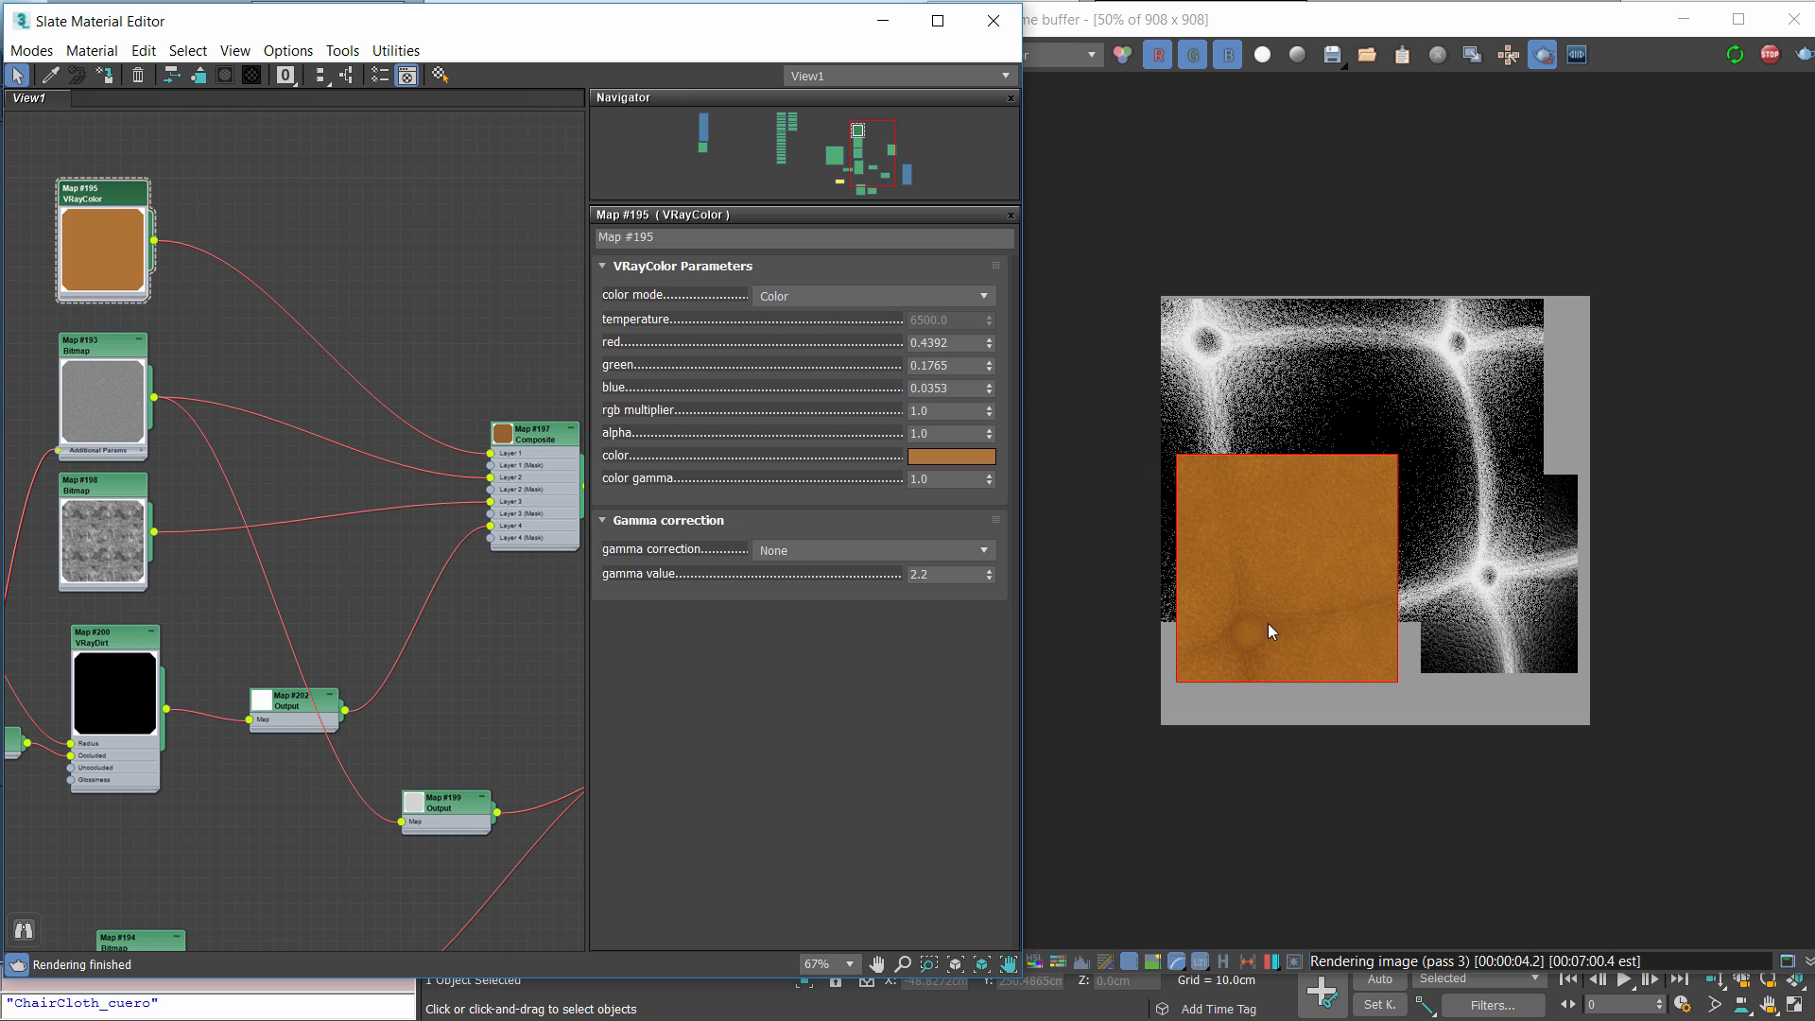
Reposition the VRayDirt's Output node and switch the frame buffer to the RGB color channel
drag(293, 701, 405, 718)
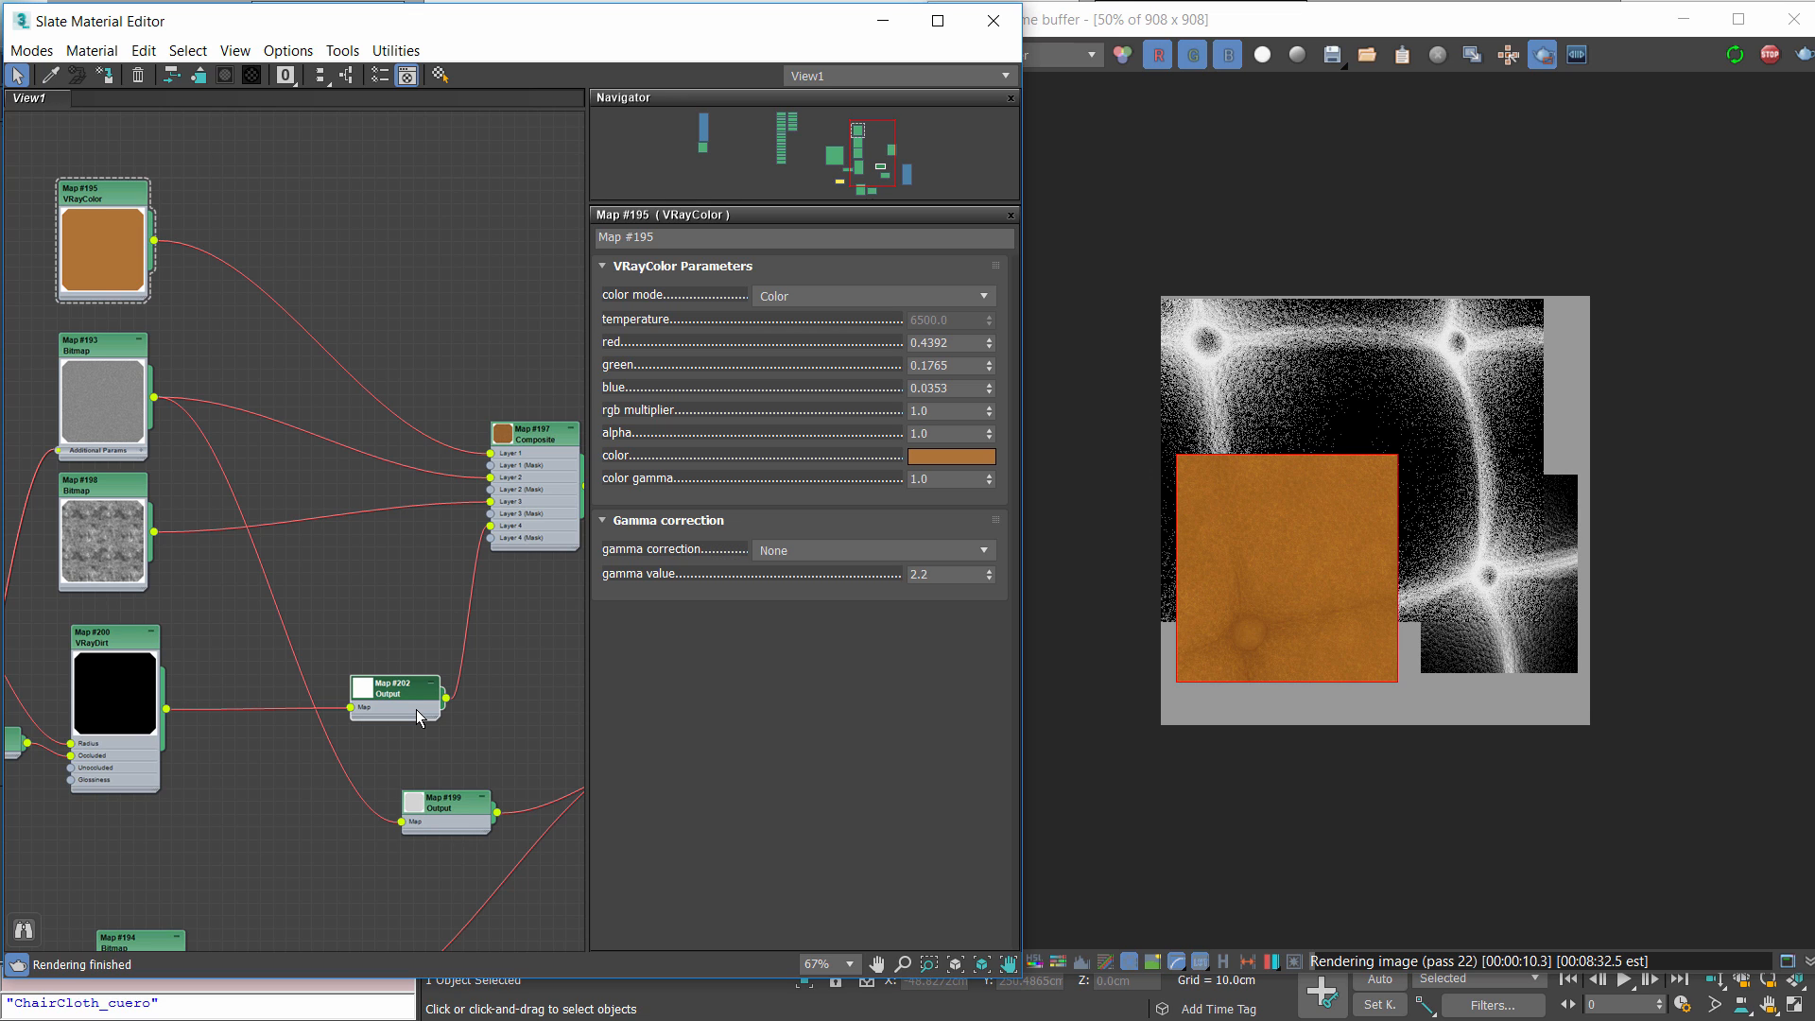
drag(400, 713, 240, 702)
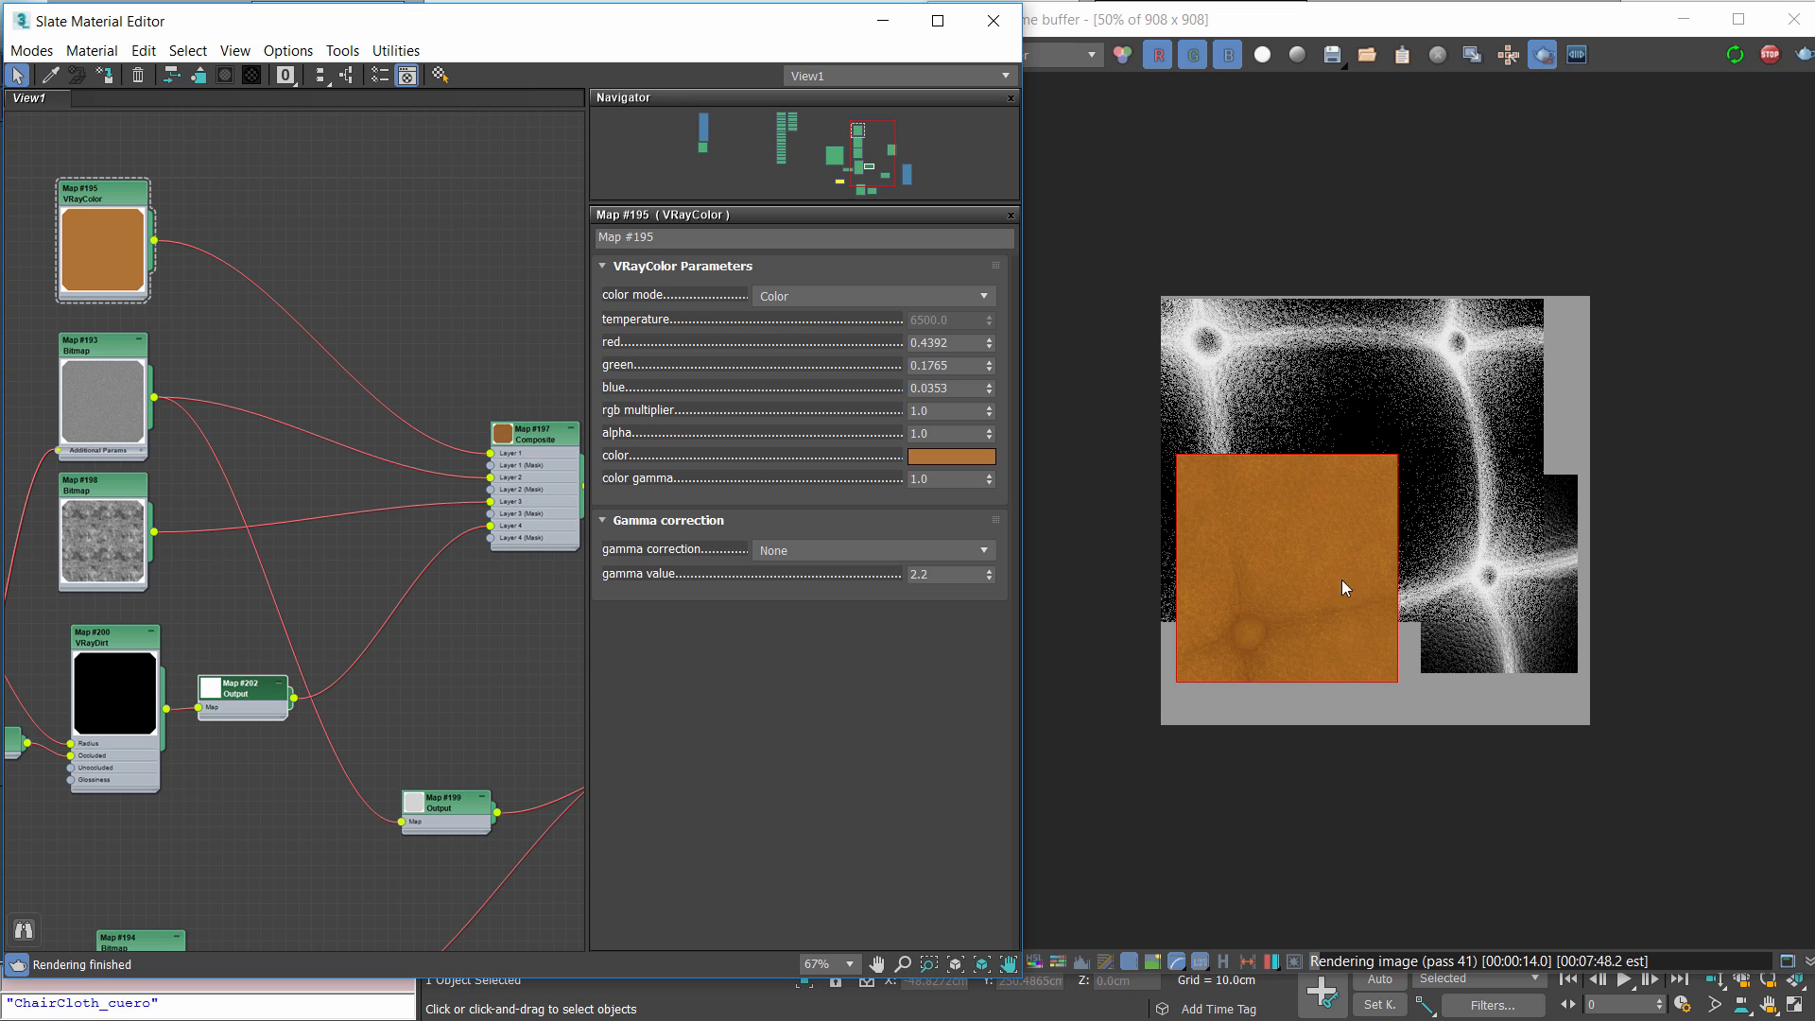
middle_drag(343, 405, 155, 405)
scroll(155, 404, down, 2)
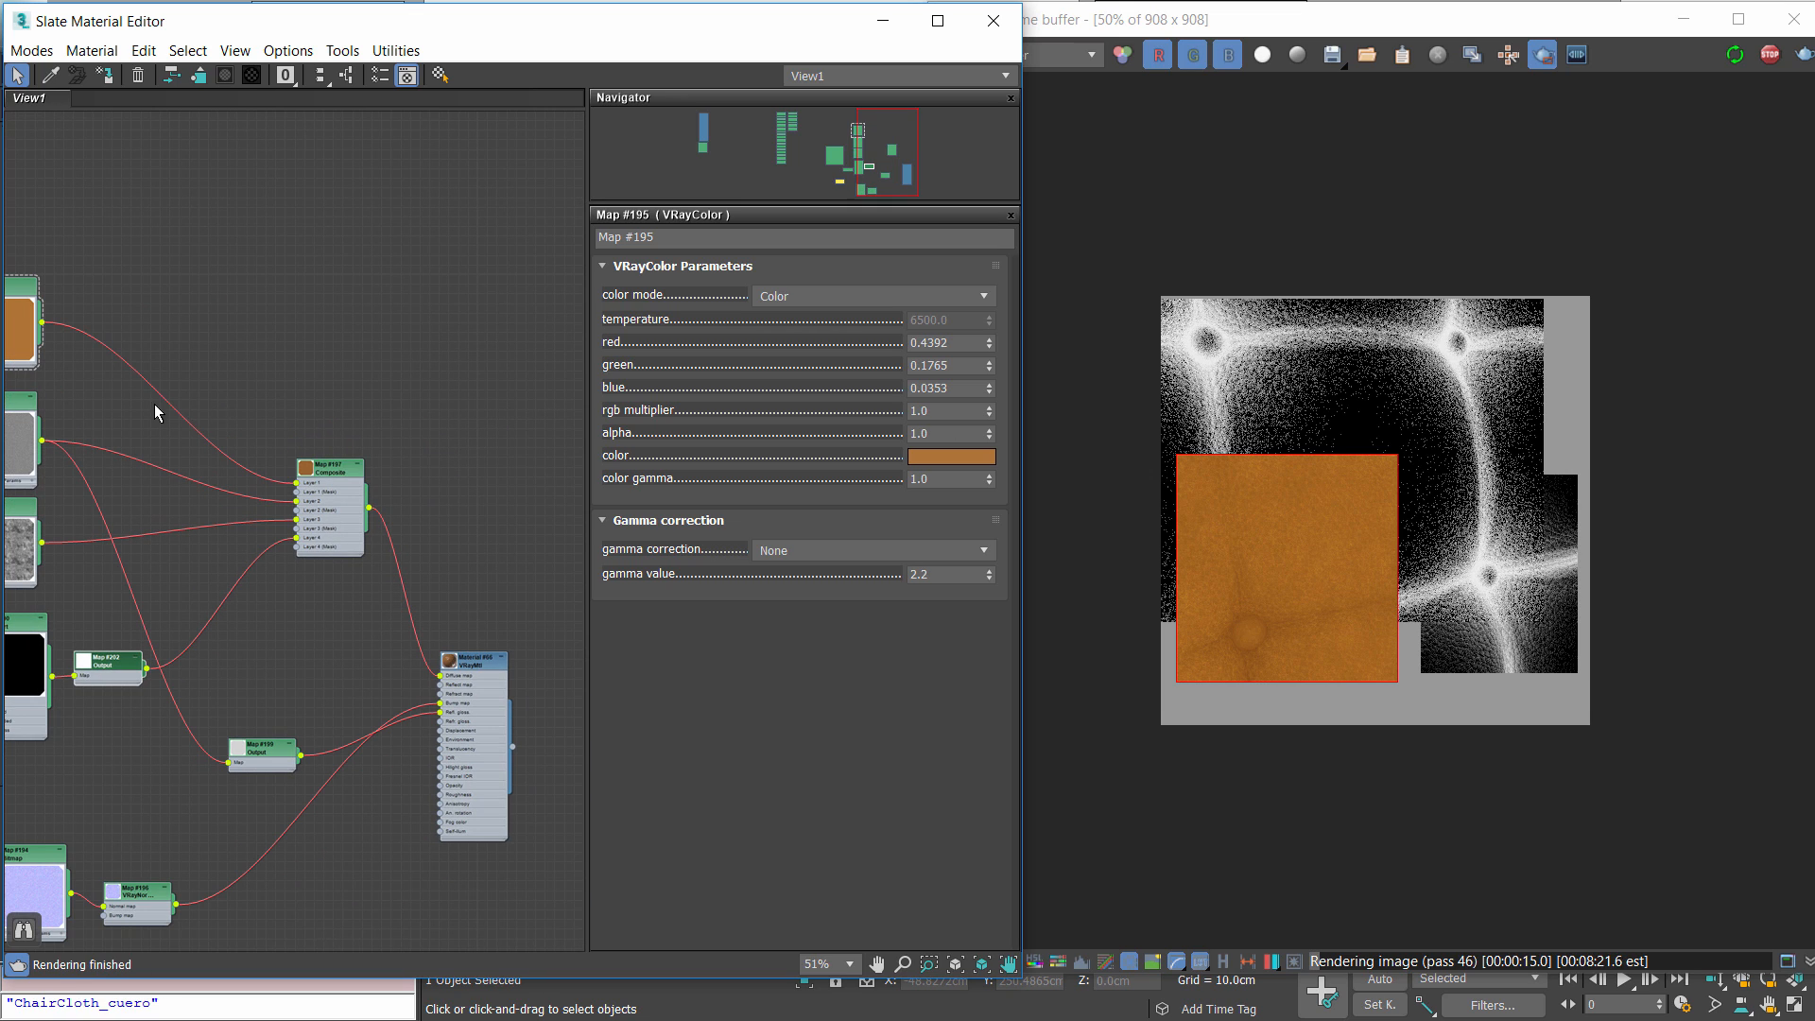
click(1047, 58)
click(1039, 76)
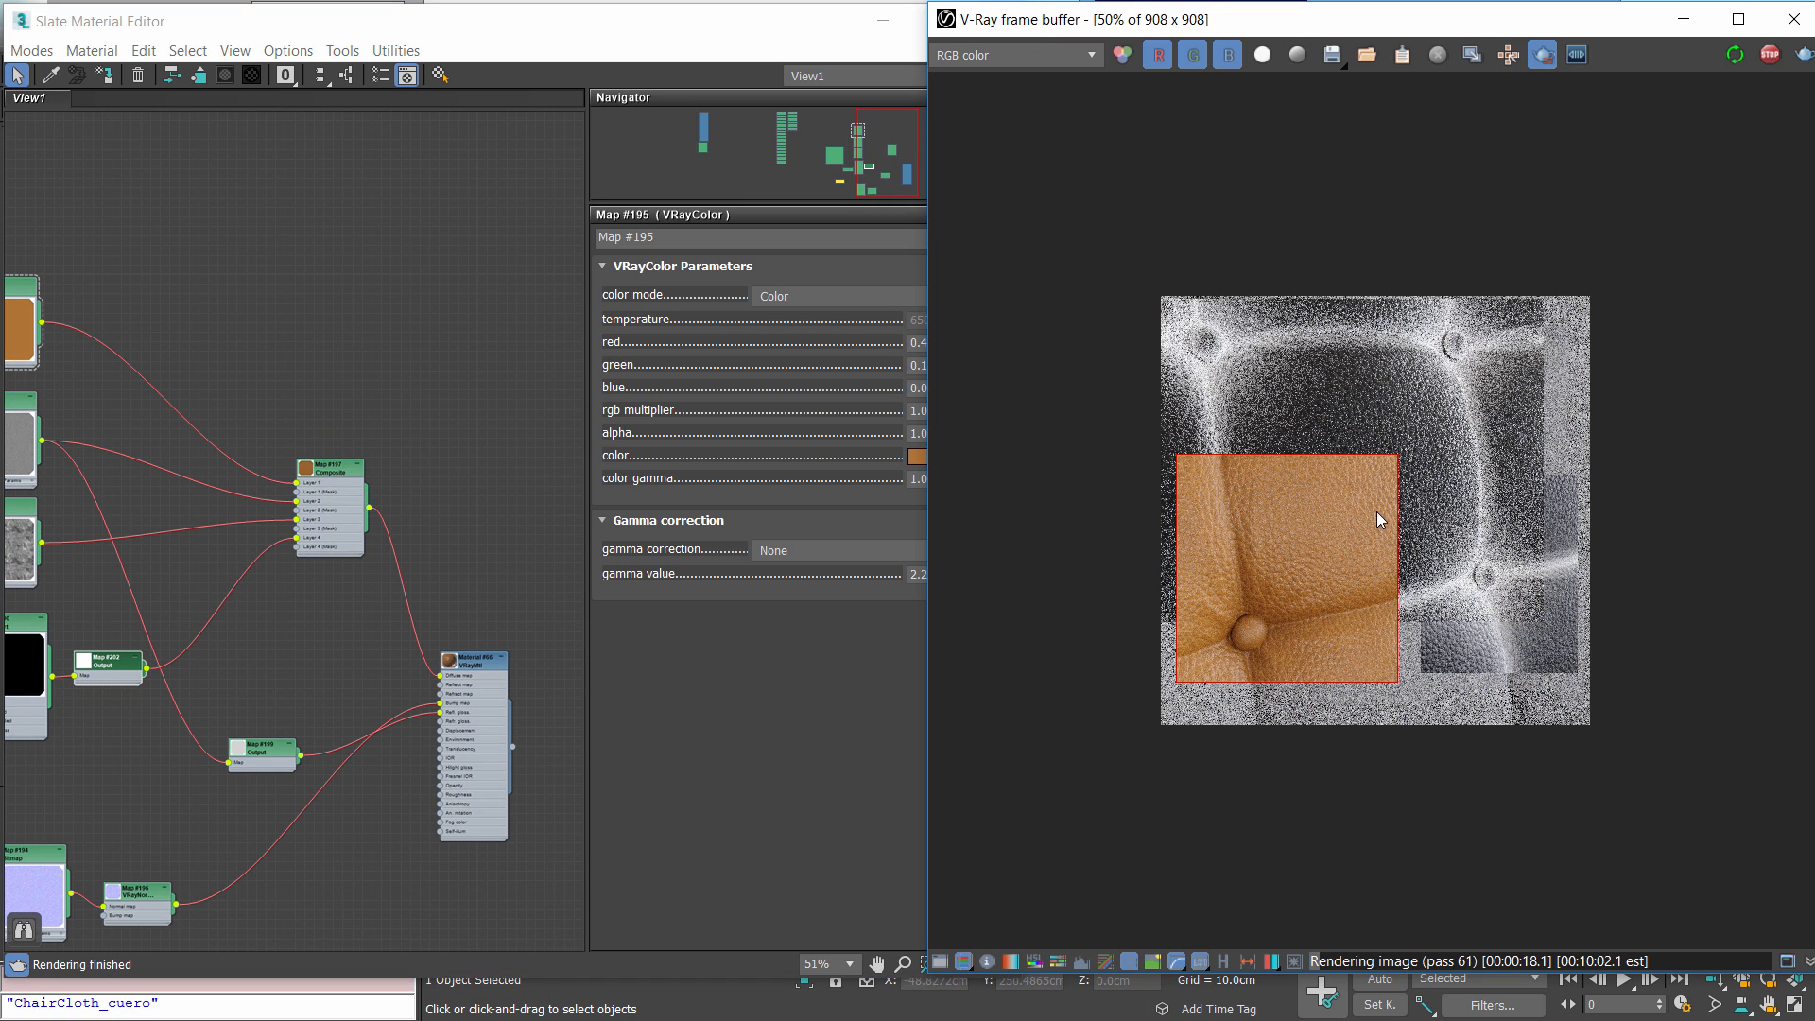
Redraw the render region so it covers the central cushion panel and its surrounding buttons
scroll(1376, 568, up, 1)
scroll(1376, 586, down, 1)
middle_drag(157, 356, 349, 357)
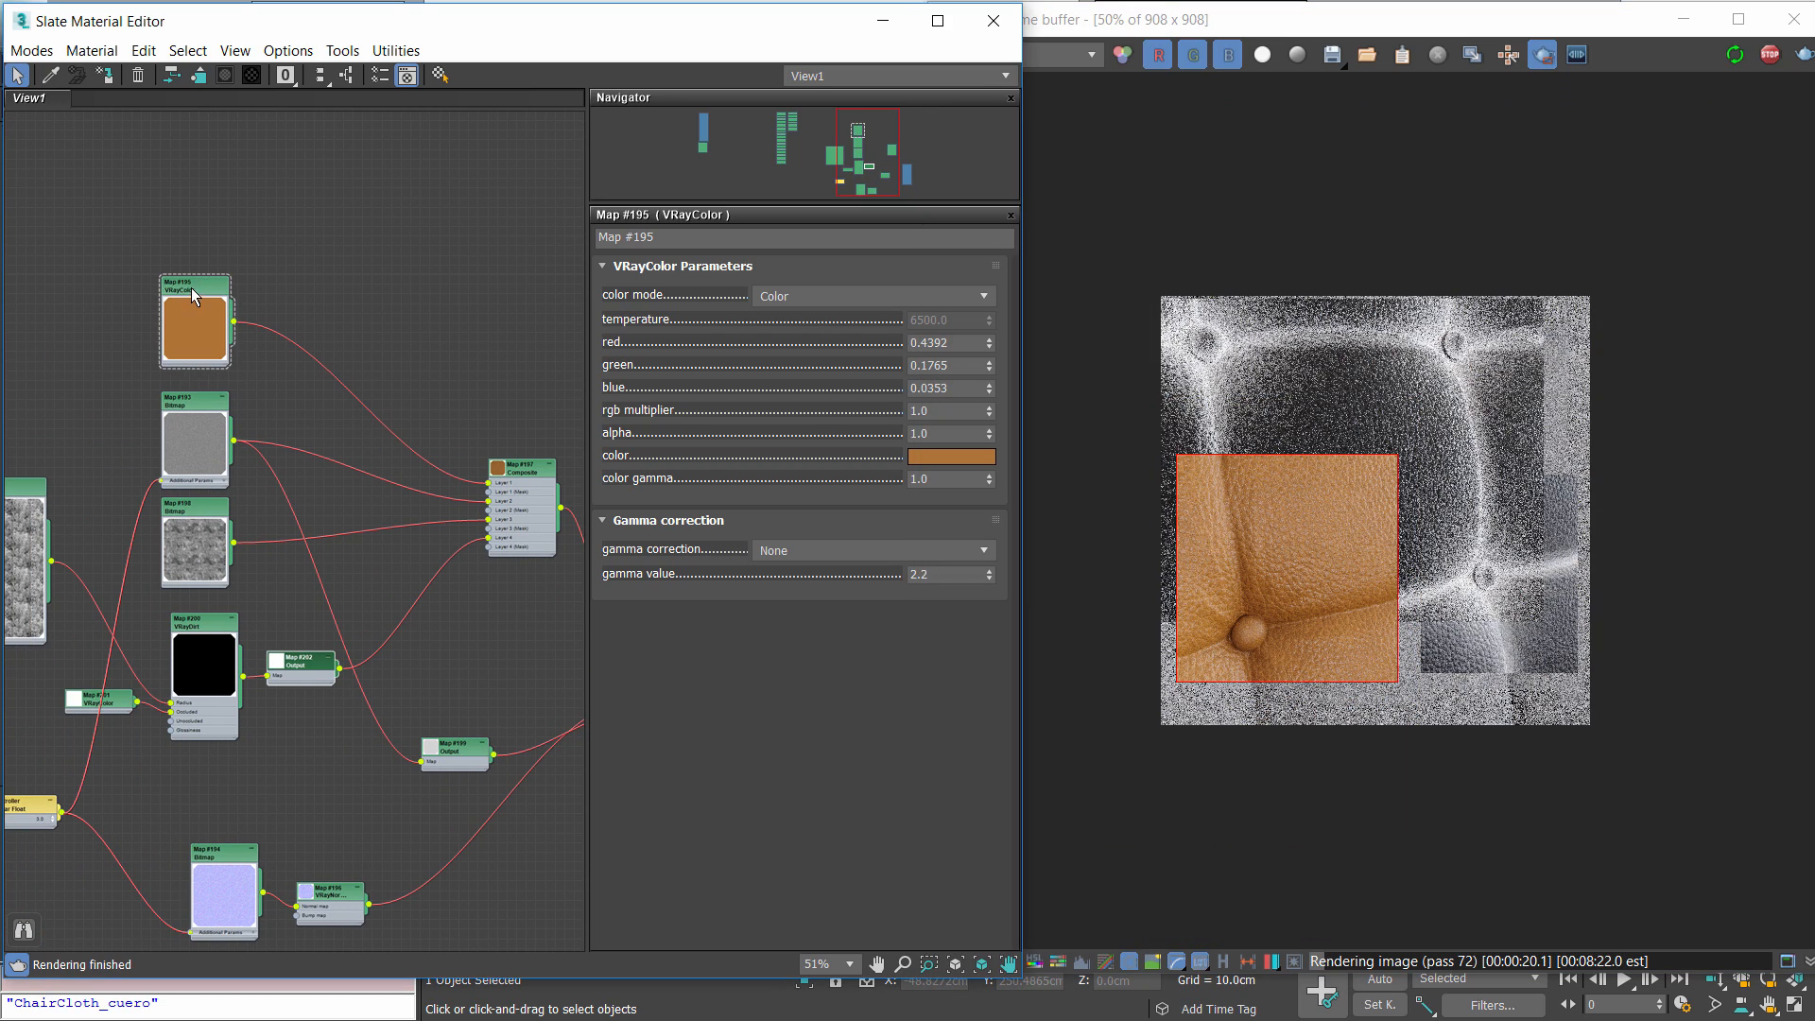
scroll(378, 615, down, 3)
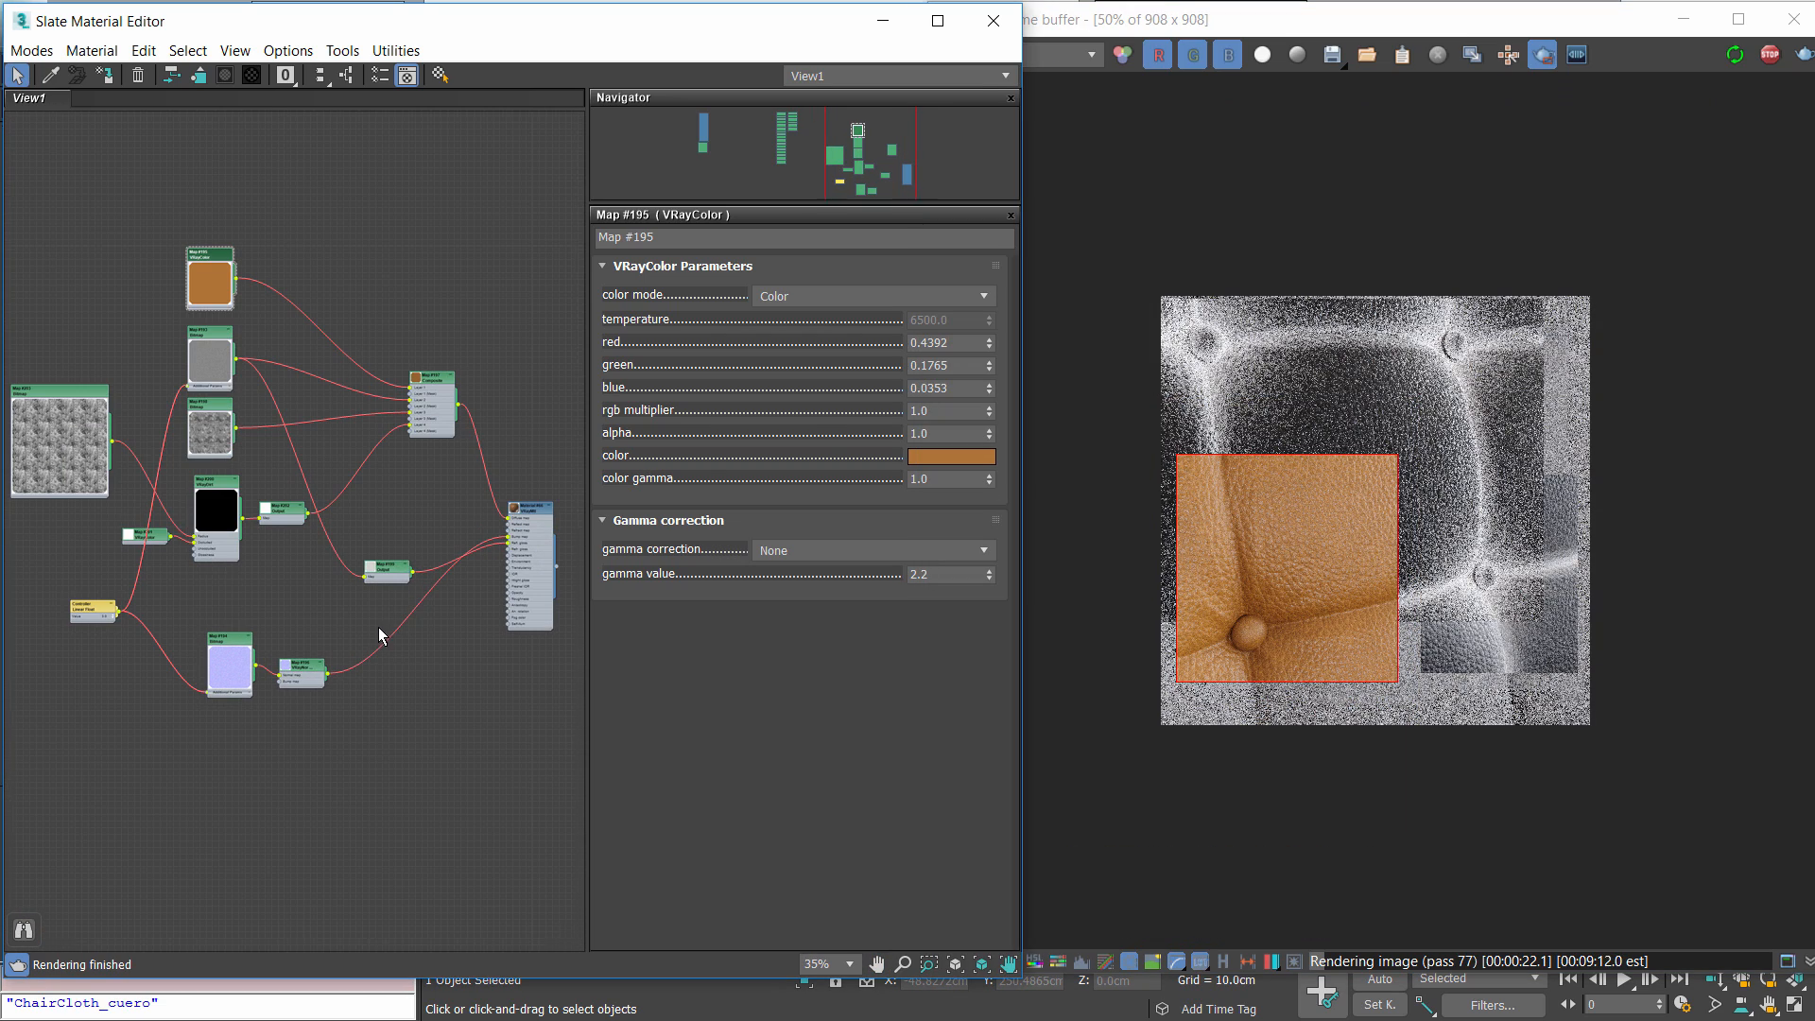
drag(1180, 307, 1522, 639)
scroll(217, 255, up, 1)
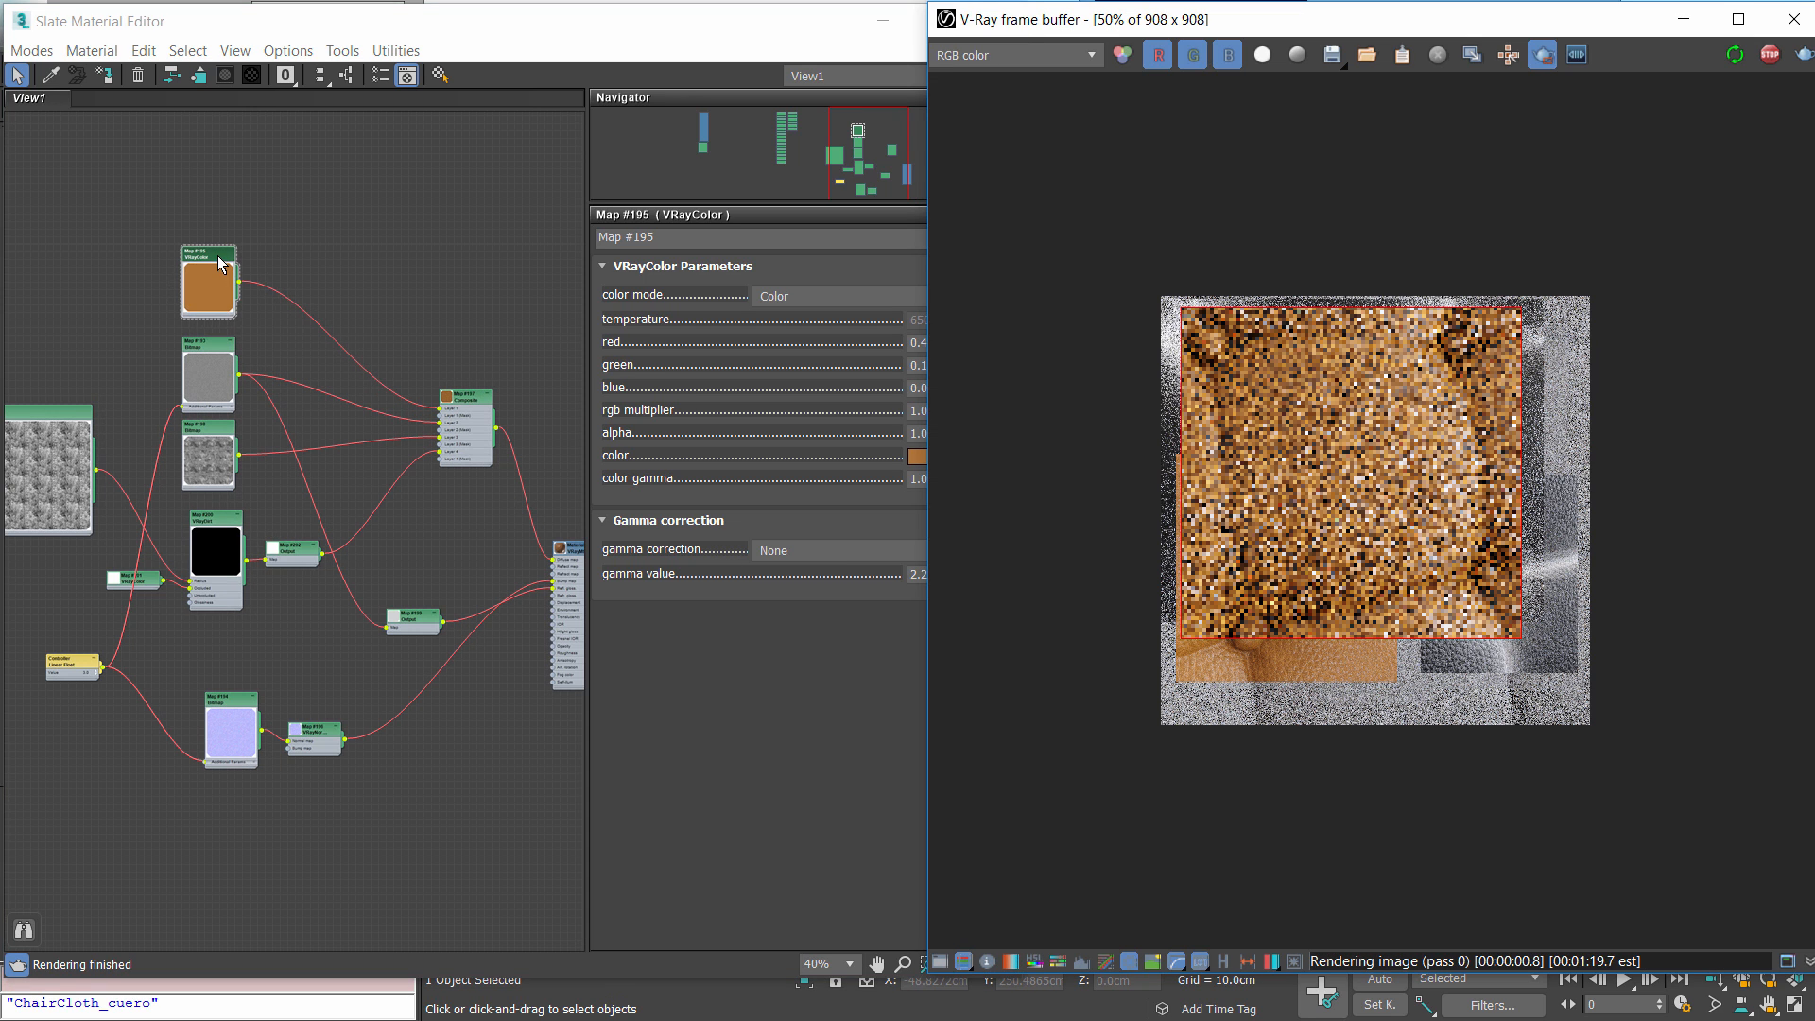
Change the base VRayColor to a dark red (70, 5, 5)
click(211, 253)
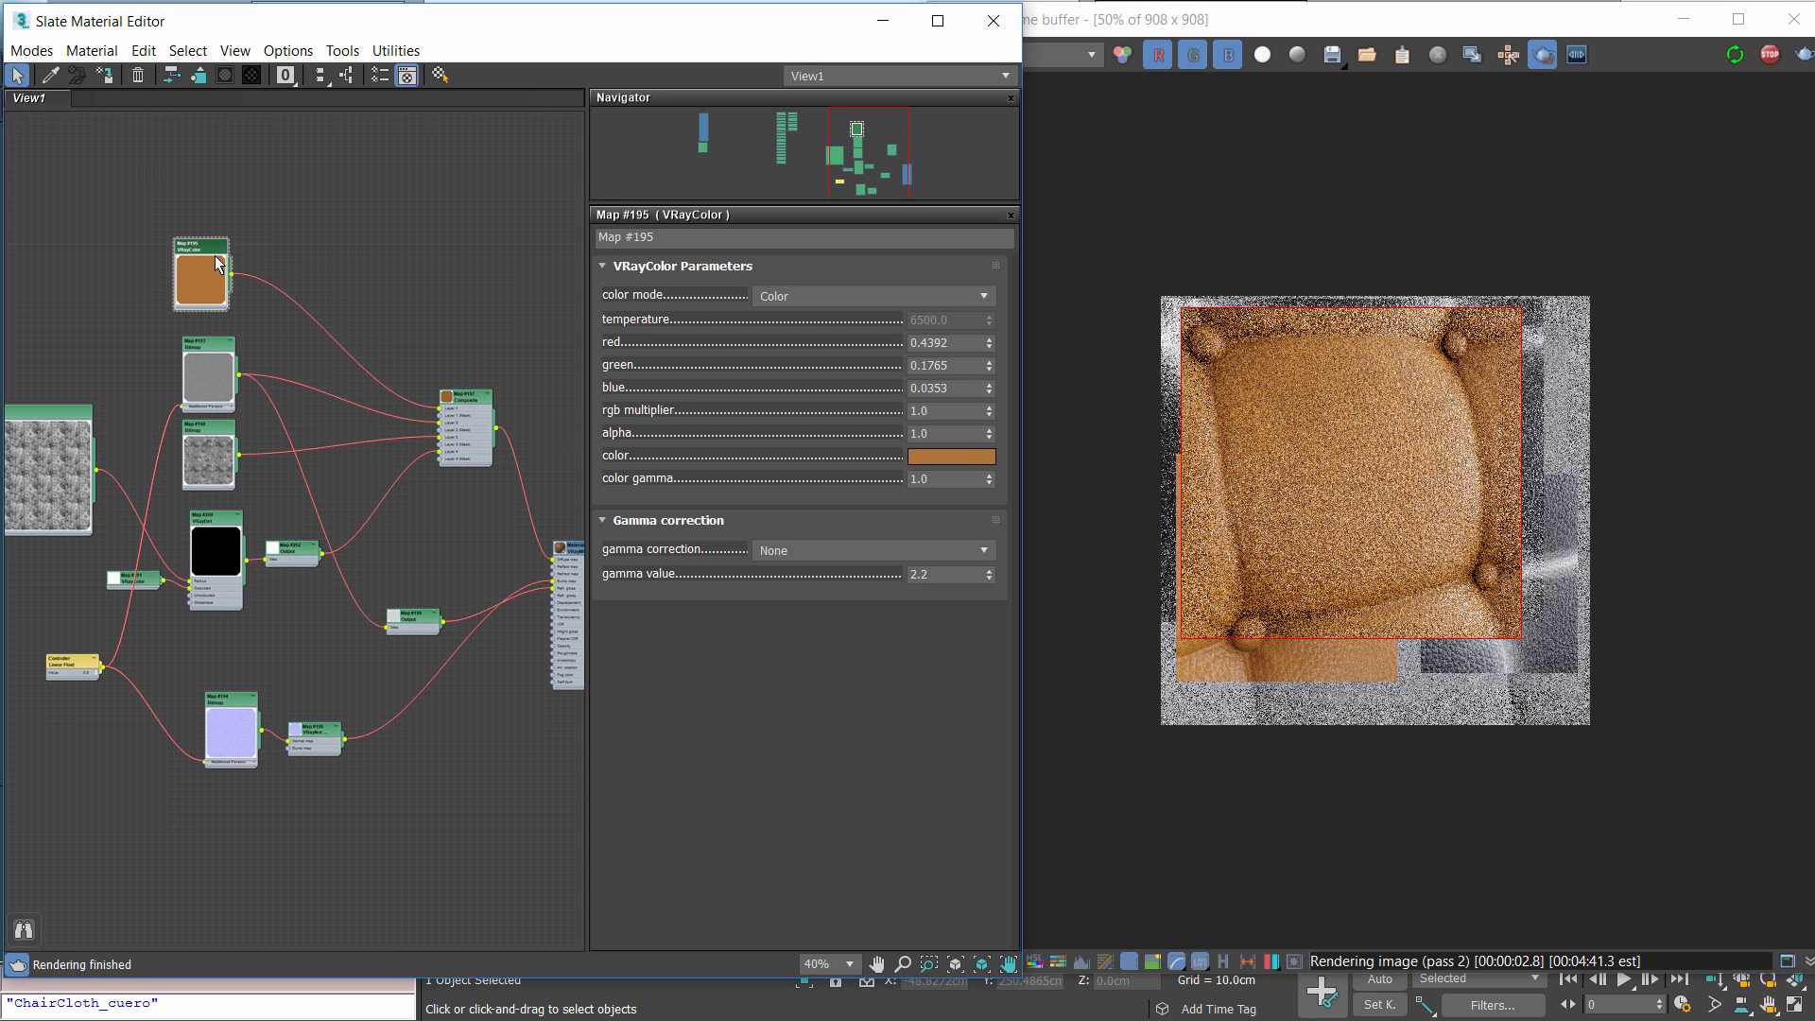
scroll(198, 244, up, 1)
click(993, 455)
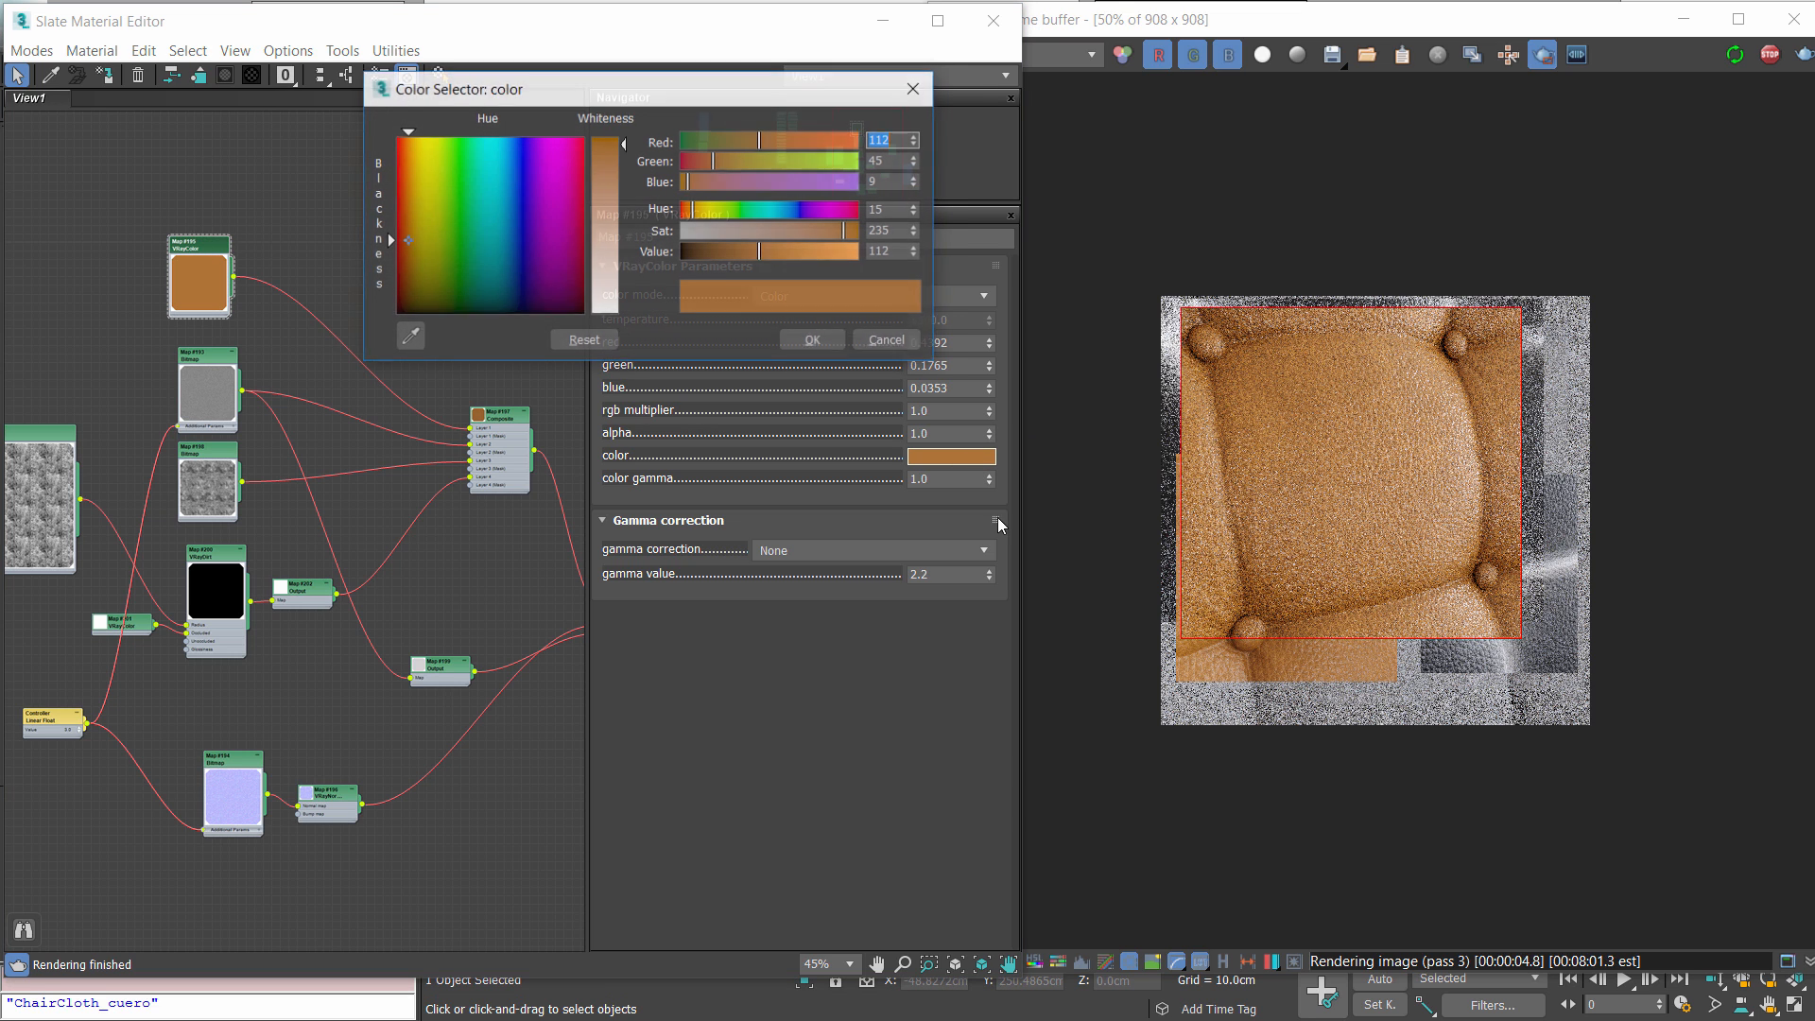
drag(710, 158, 688, 157)
drag(761, 251, 730, 250)
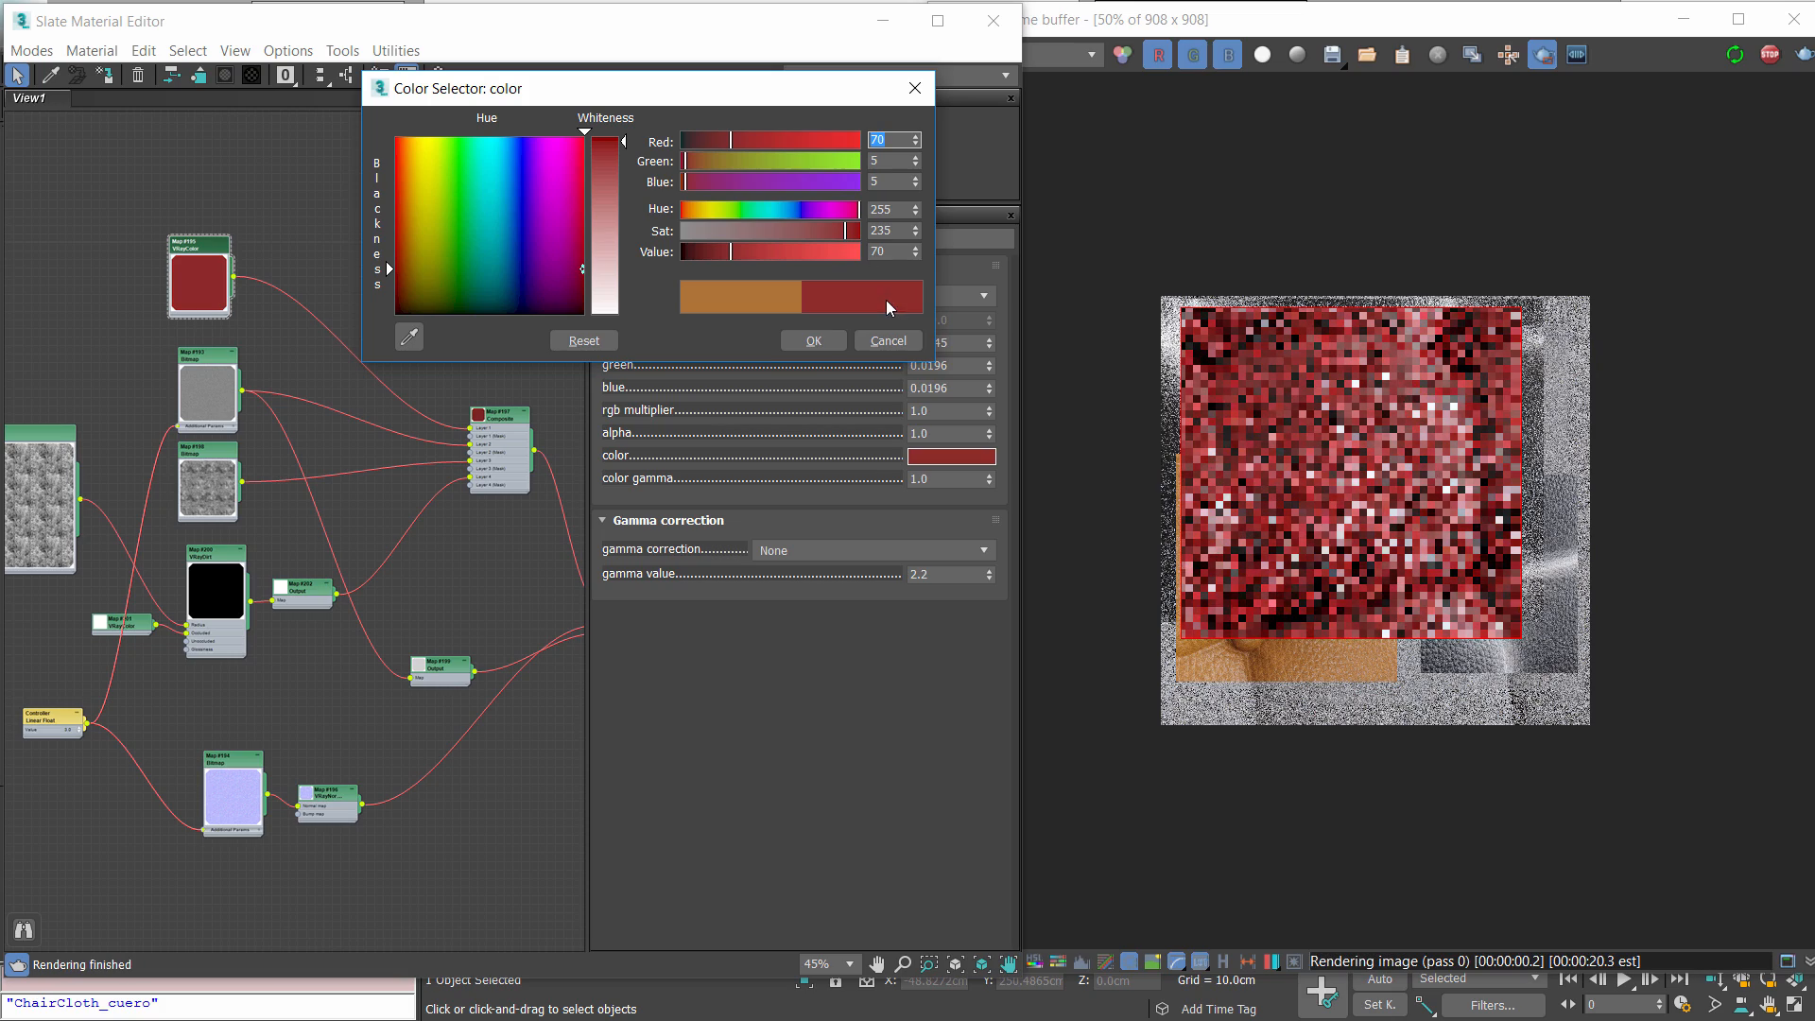
click(812, 340)
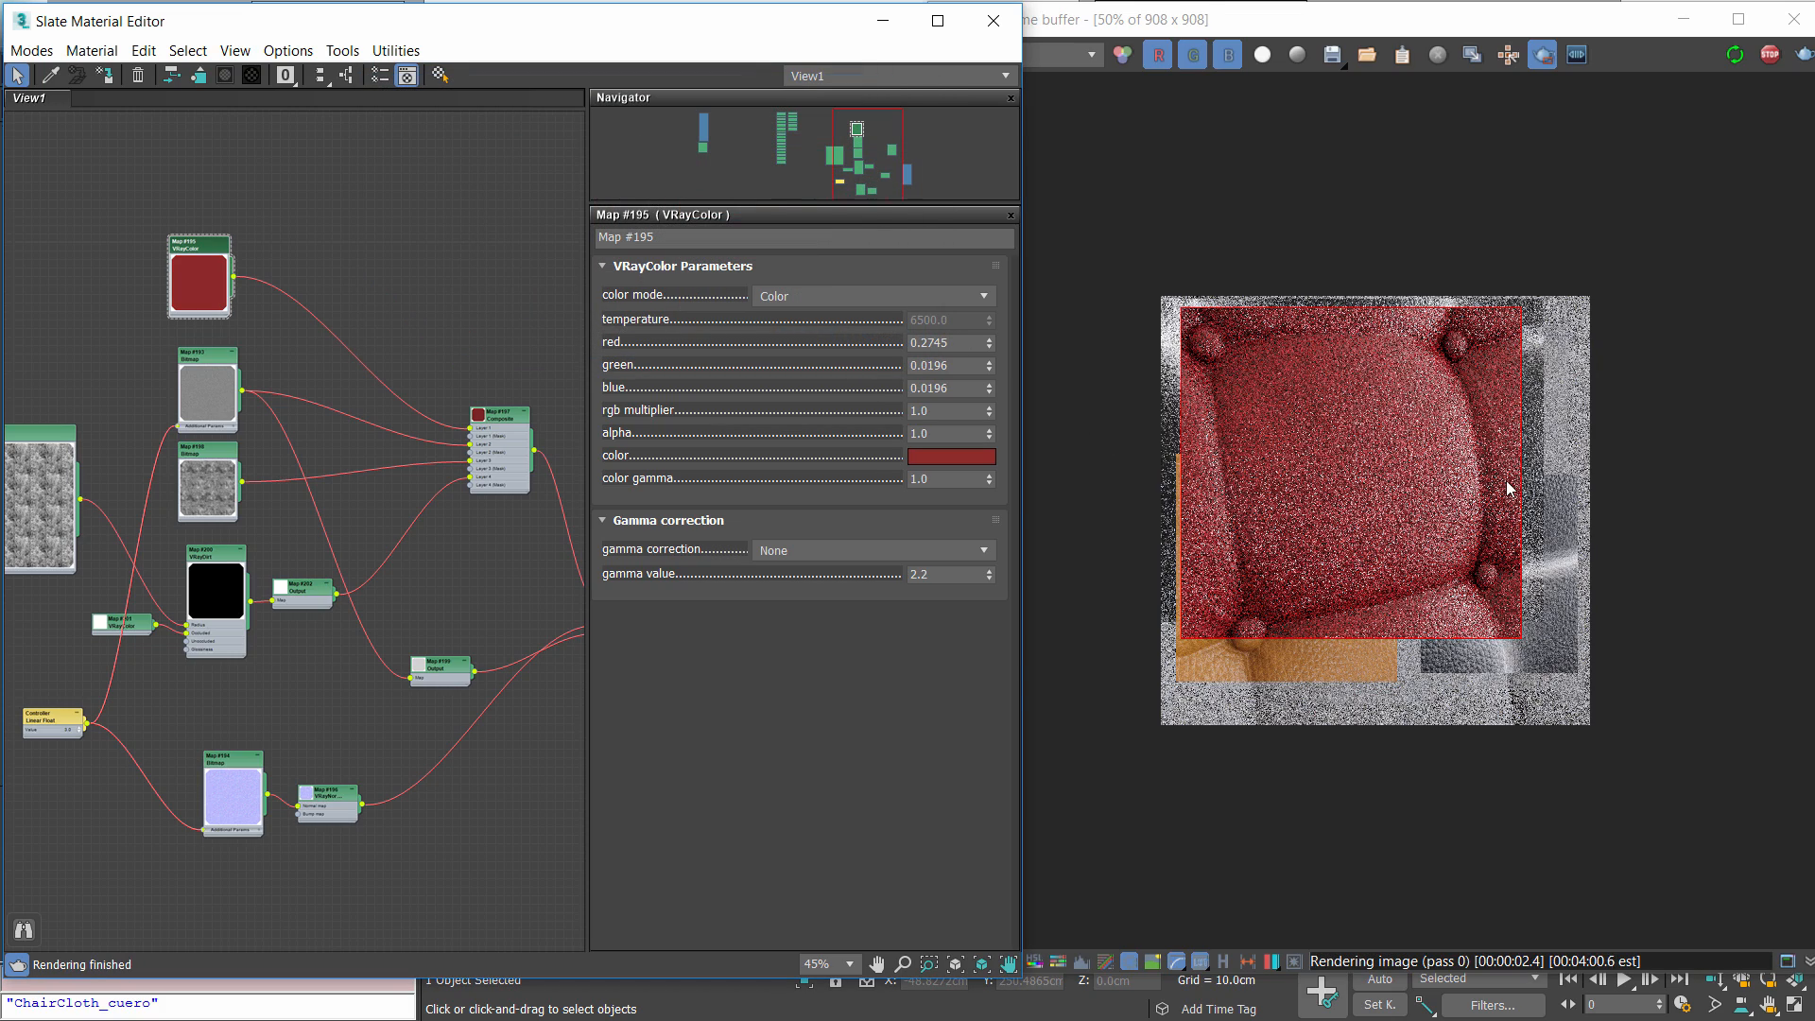
Inspect the red leather render up close and reposition the VRayColor and Composite nodes in the material graph
scroll(1506, 489, up, 2)
middle_drag(492, 526, 334, 499)
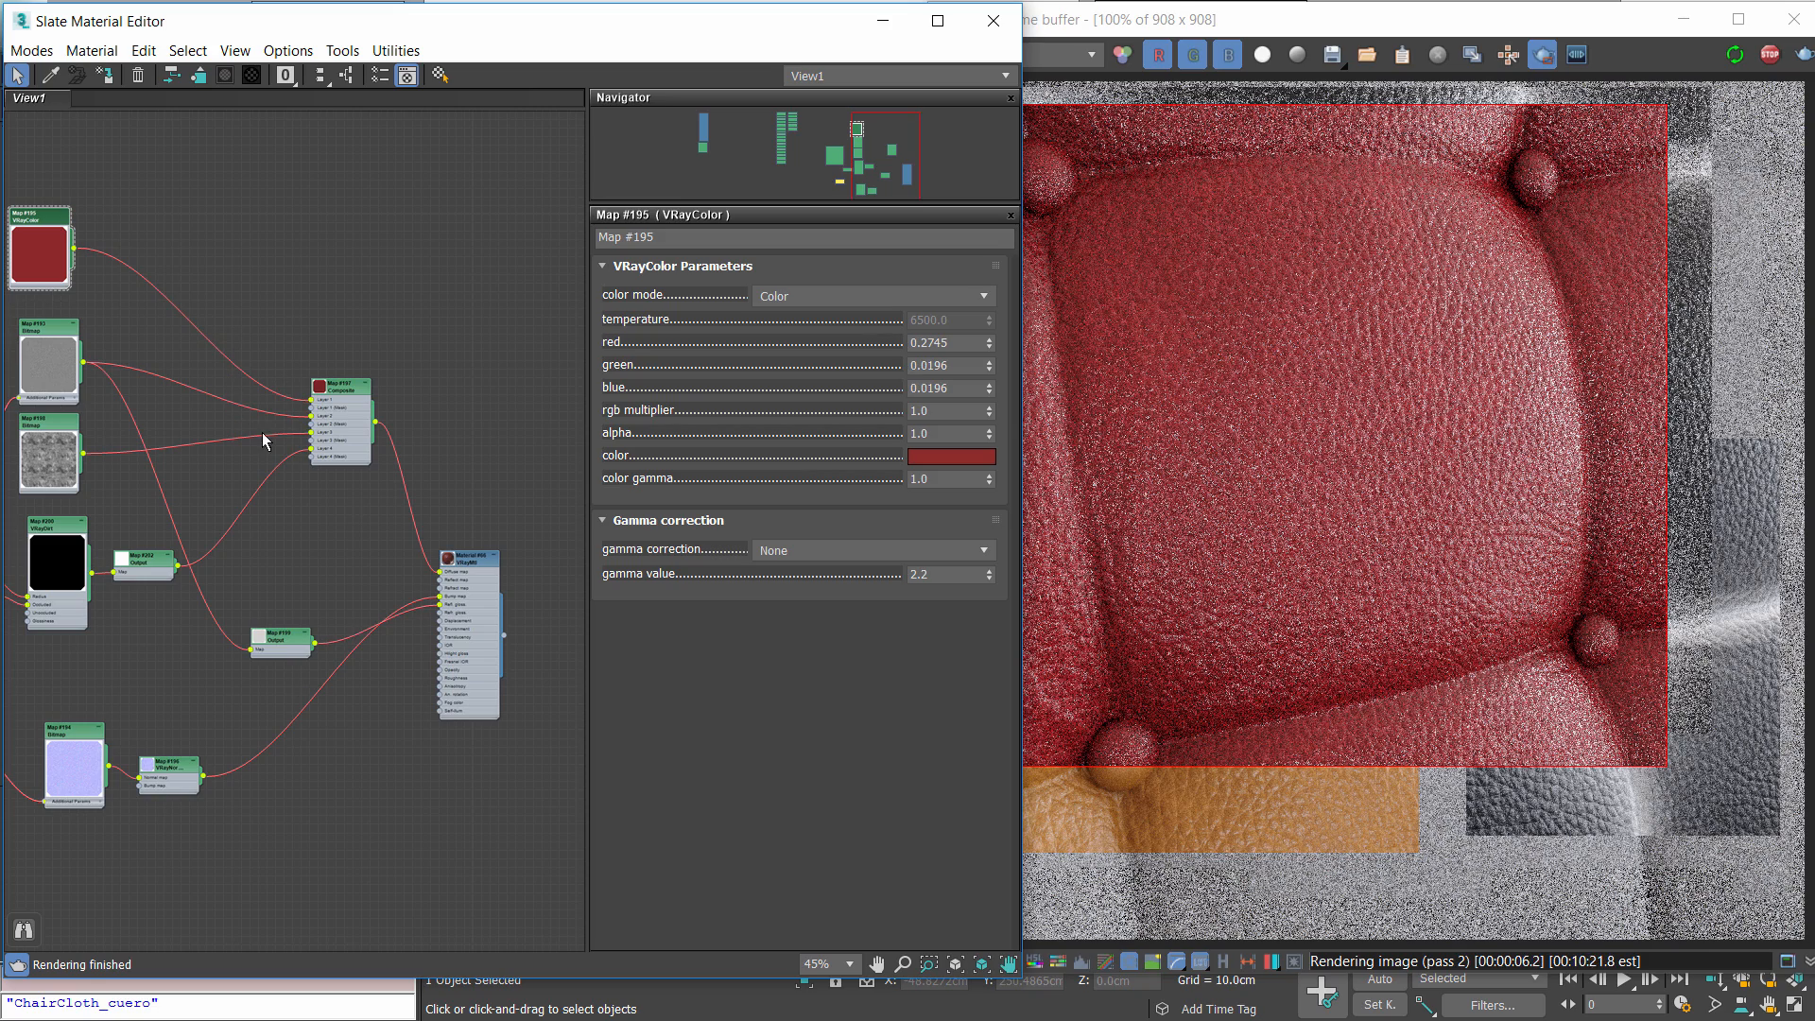
drag(40, 247, 66, 273)
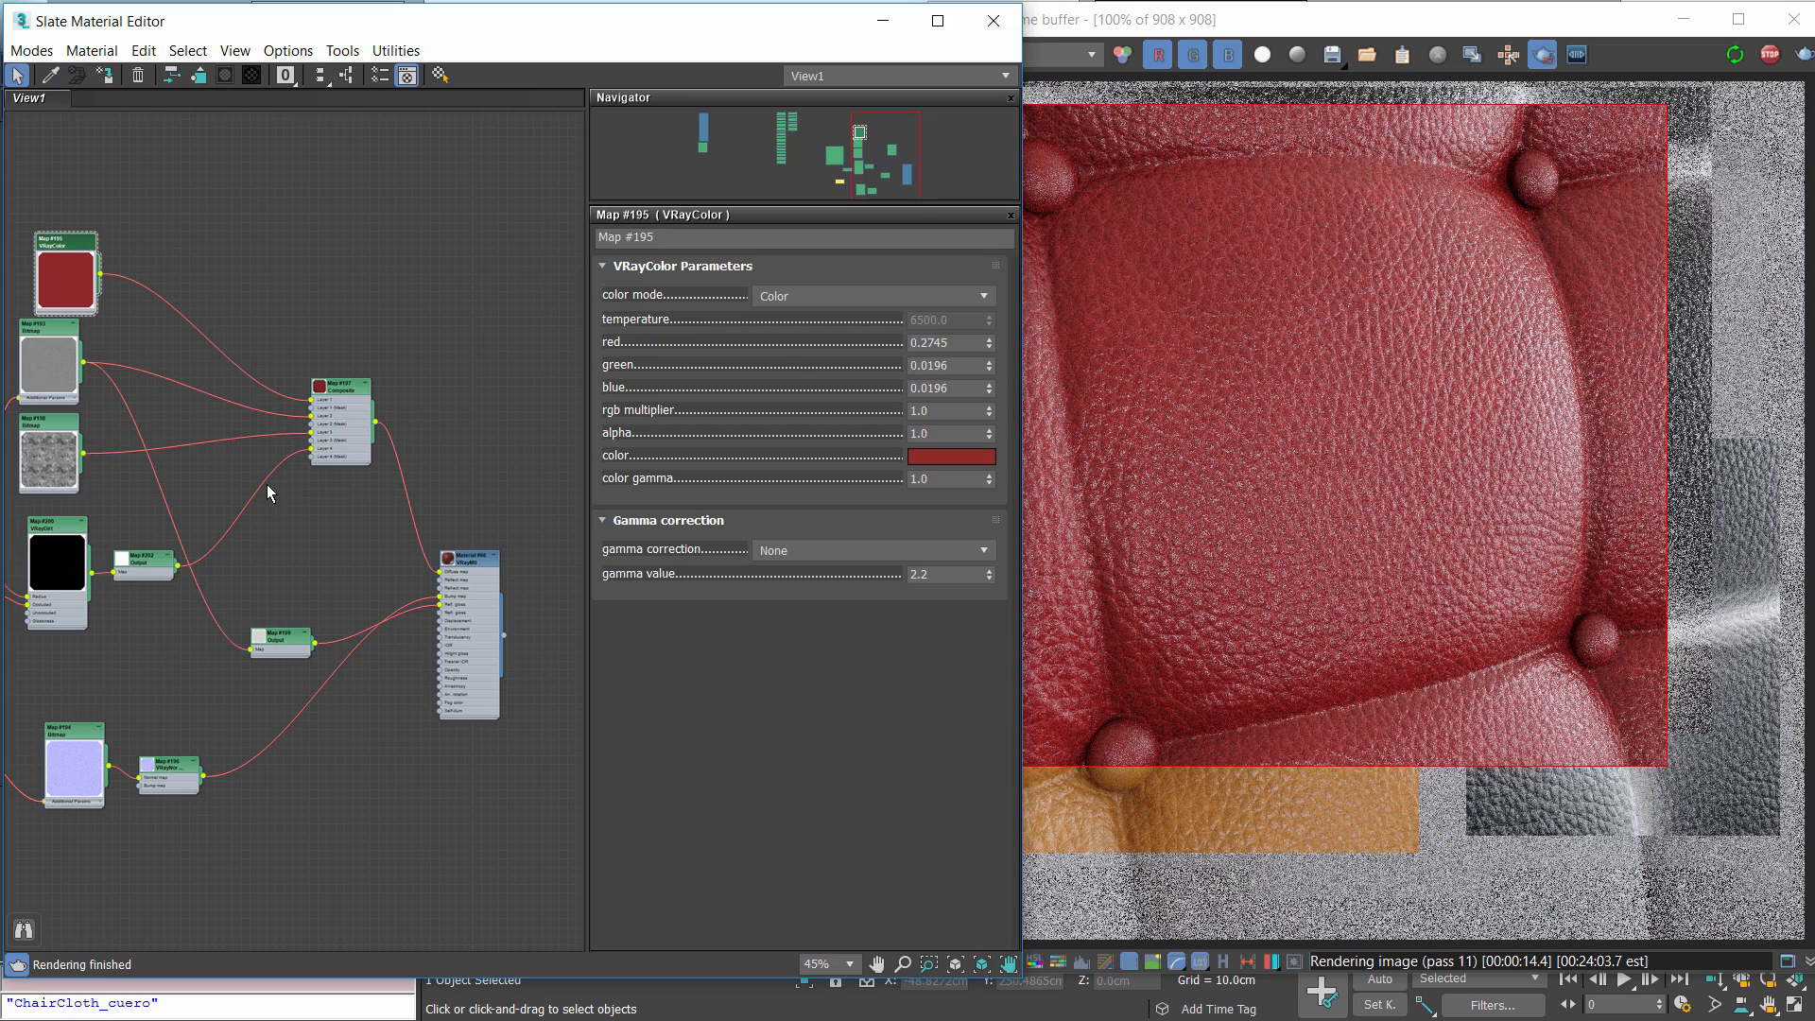
middle_drag(266, 484, 369, 478)
drag(439, 413, 390, 439)
drag(192, 273, 174, 274)
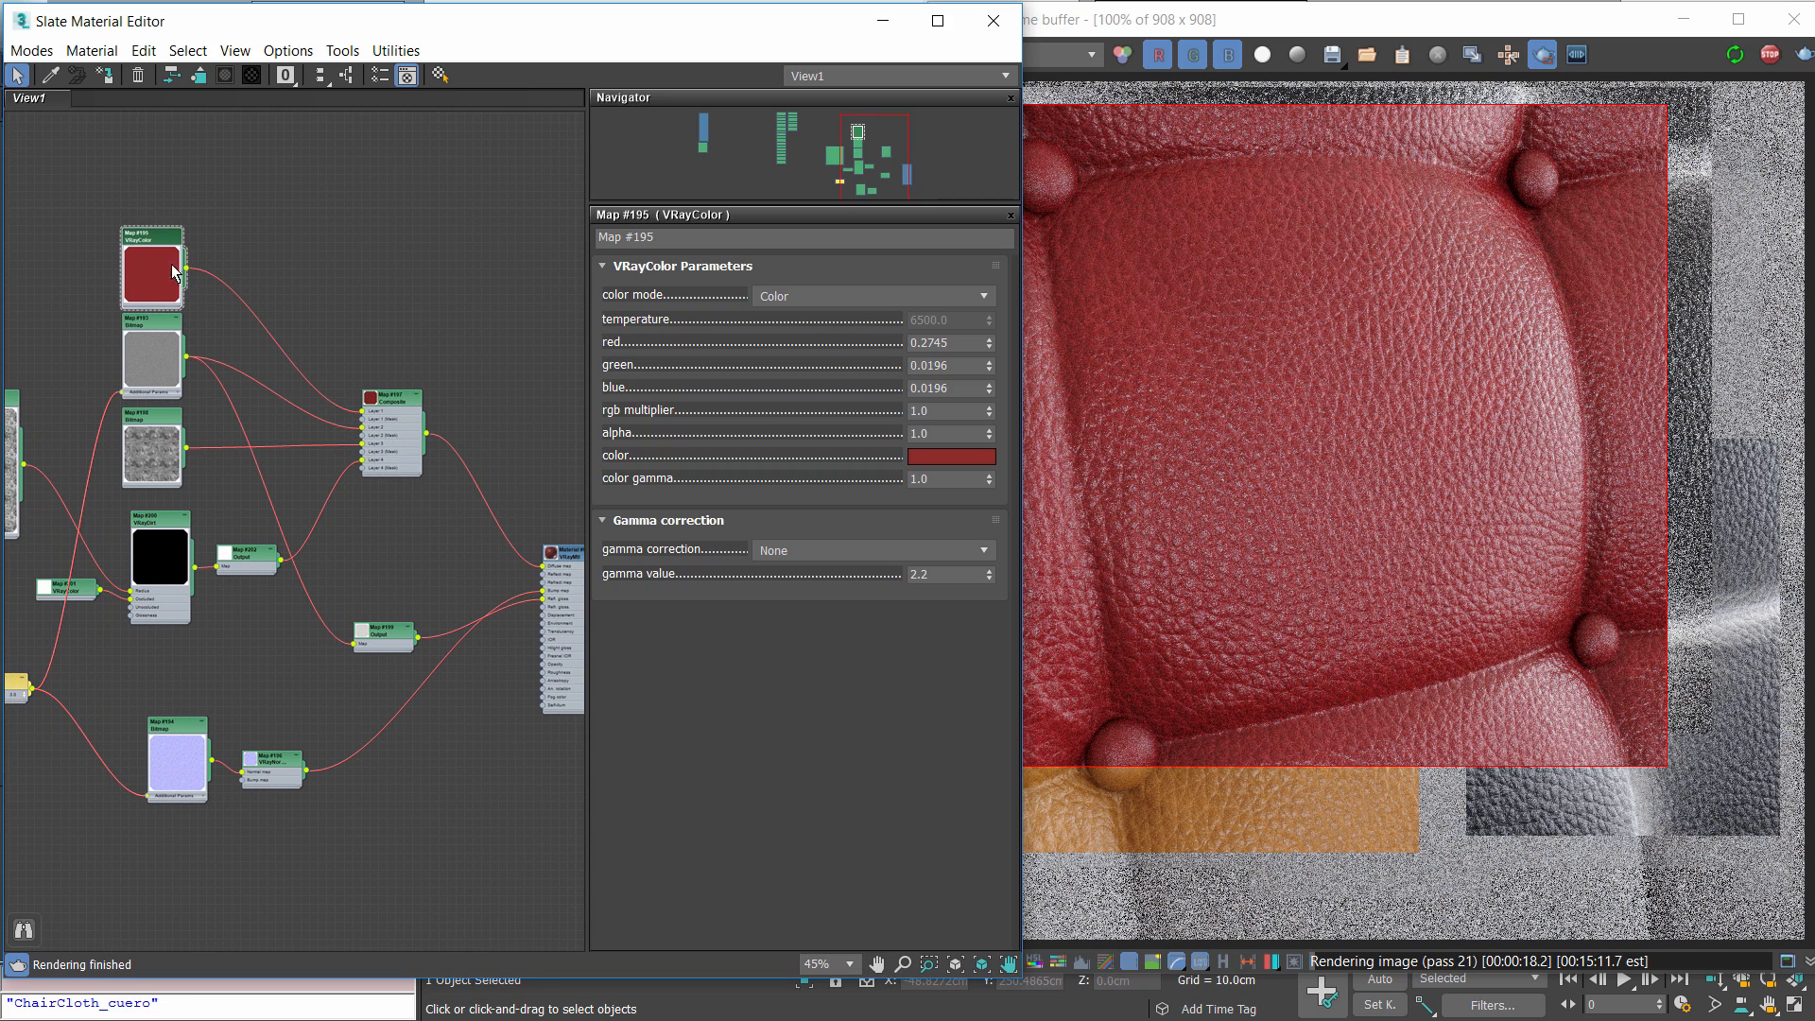
Review the node network from the bitmaps and VRayDirt through the Composite to the V-Ray material
middle_drag(140, 499, 310, 472)
middle_drag(530, 498, 275, 550)
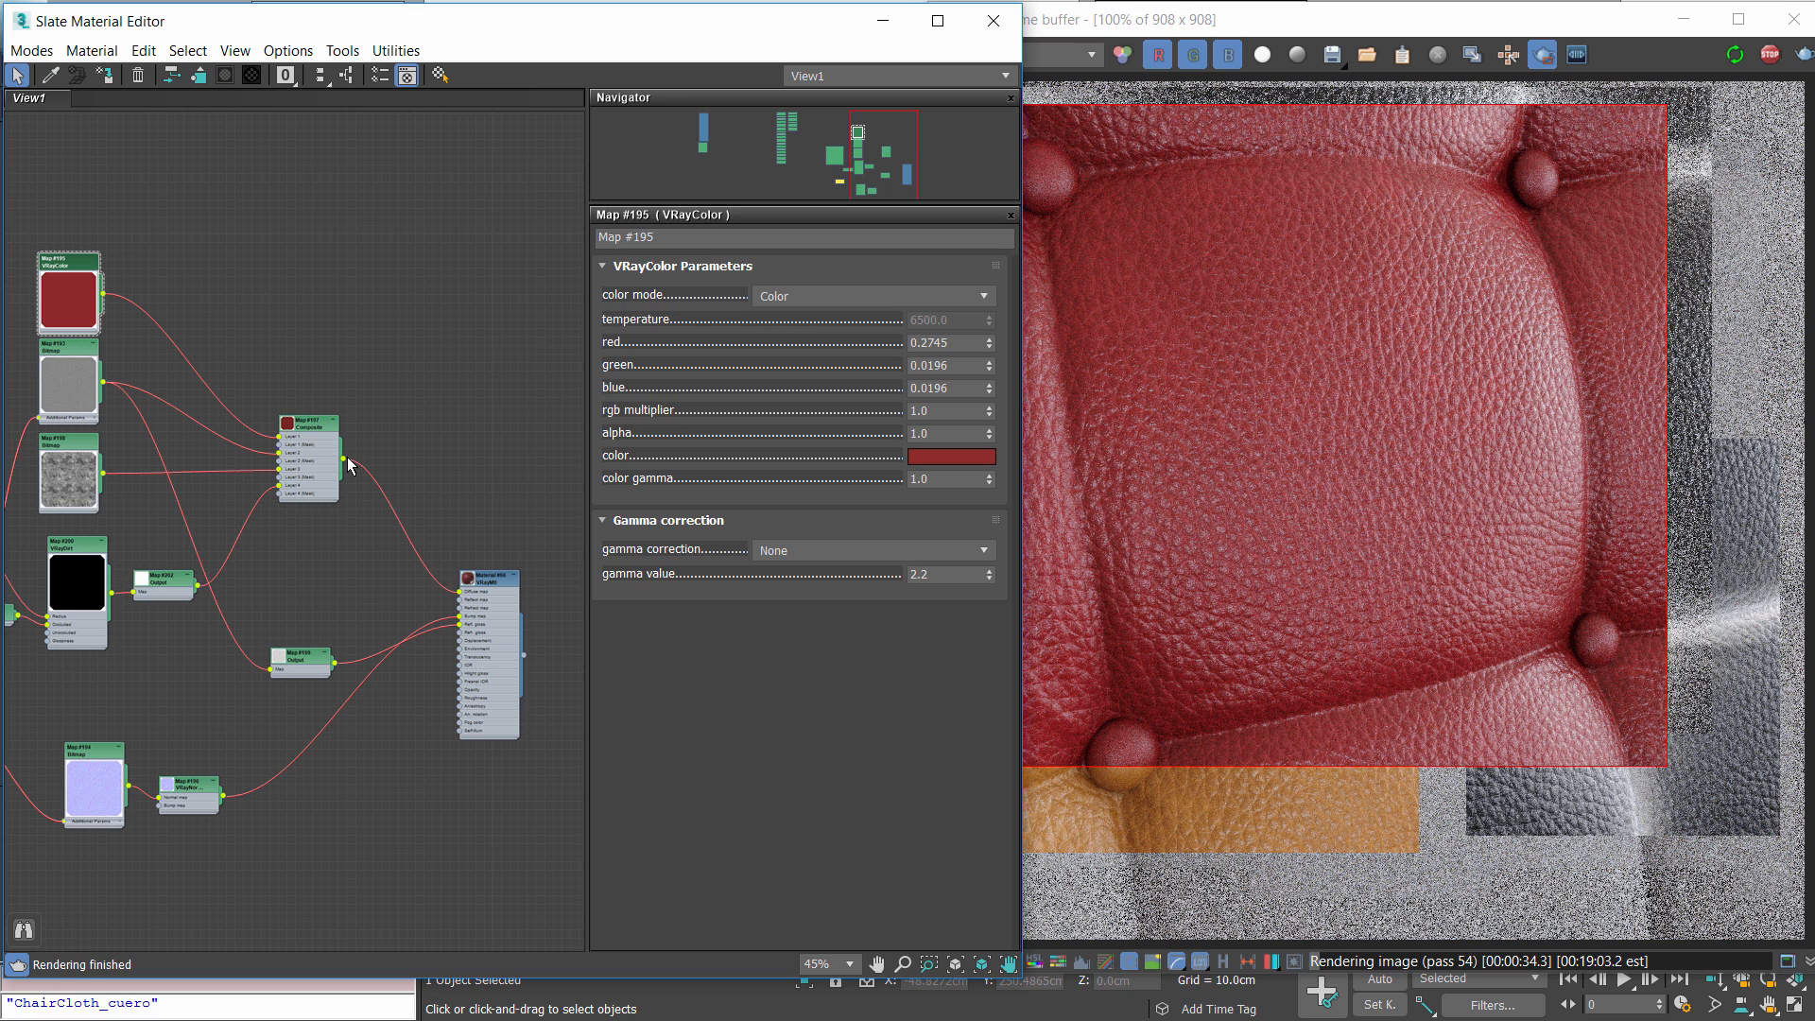
middle_drag(308, 465, 578, 378)
scroll(367, 492, up, 1)
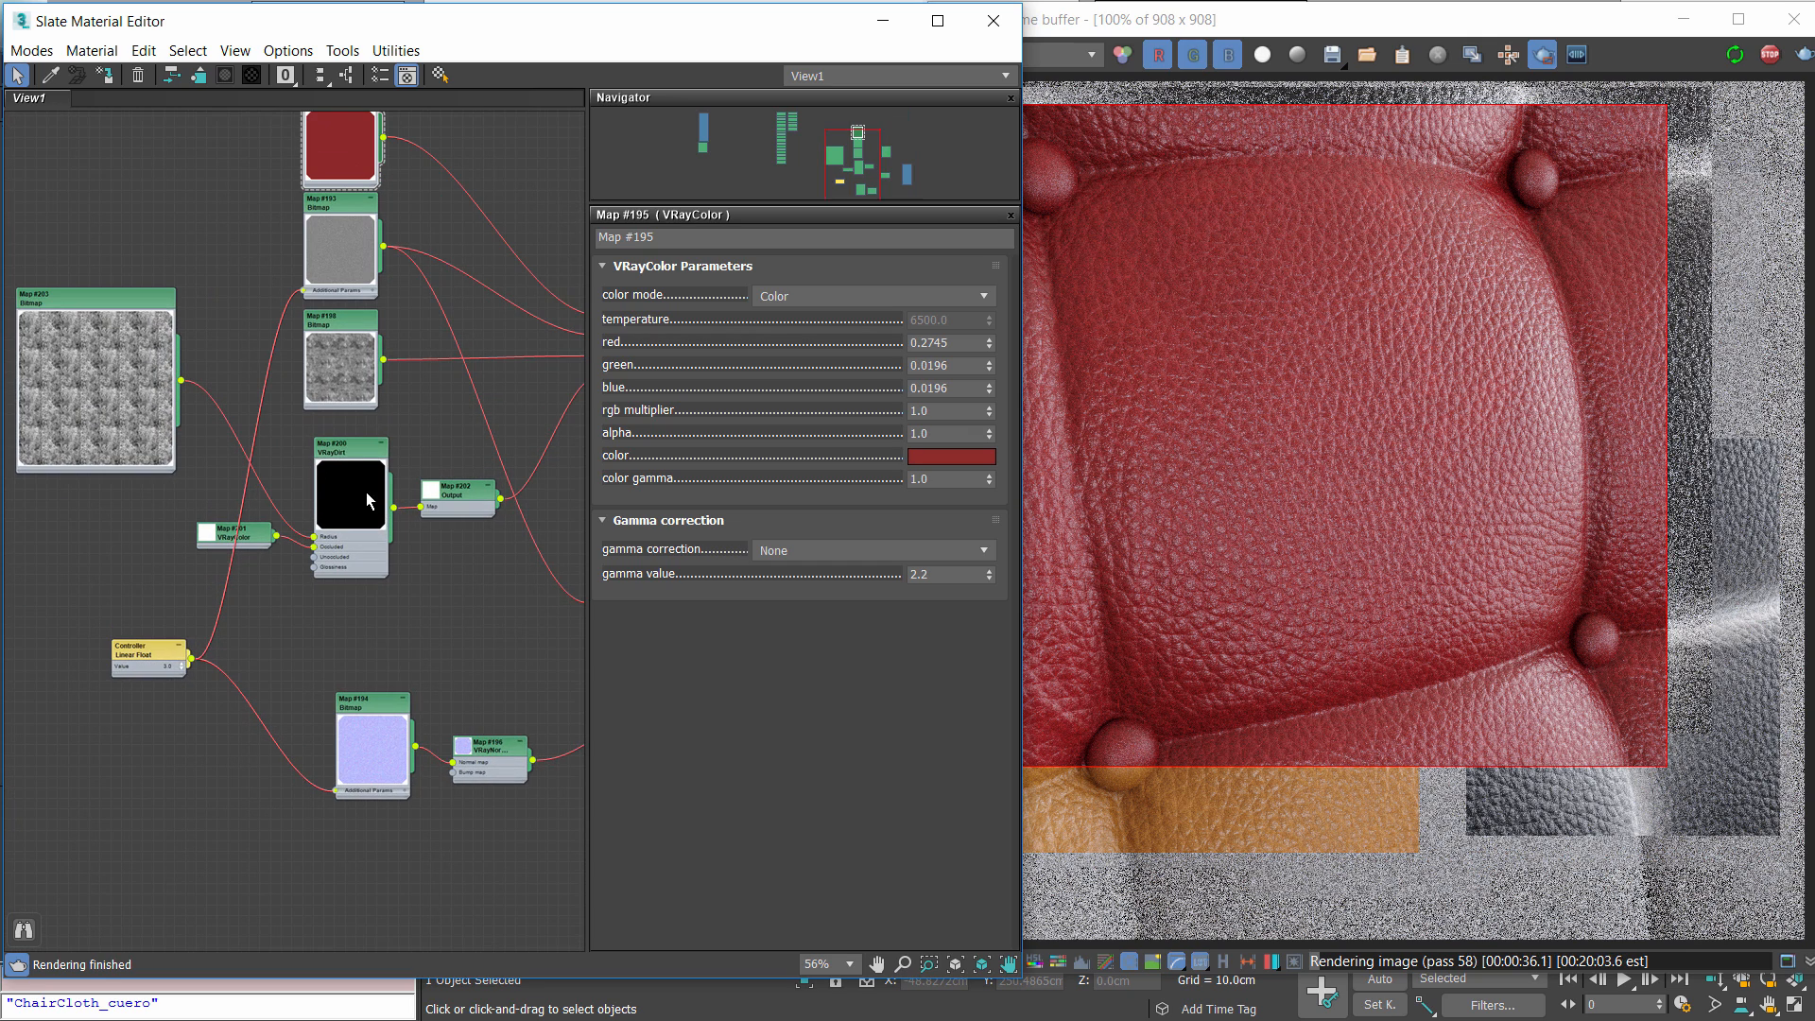
middle_drag(304, 461, 206, 503)
mouse_move(253, 503)
mouse_down()
mouse_move(277, 501)
mouse_move(258, 495)
mouse_up()
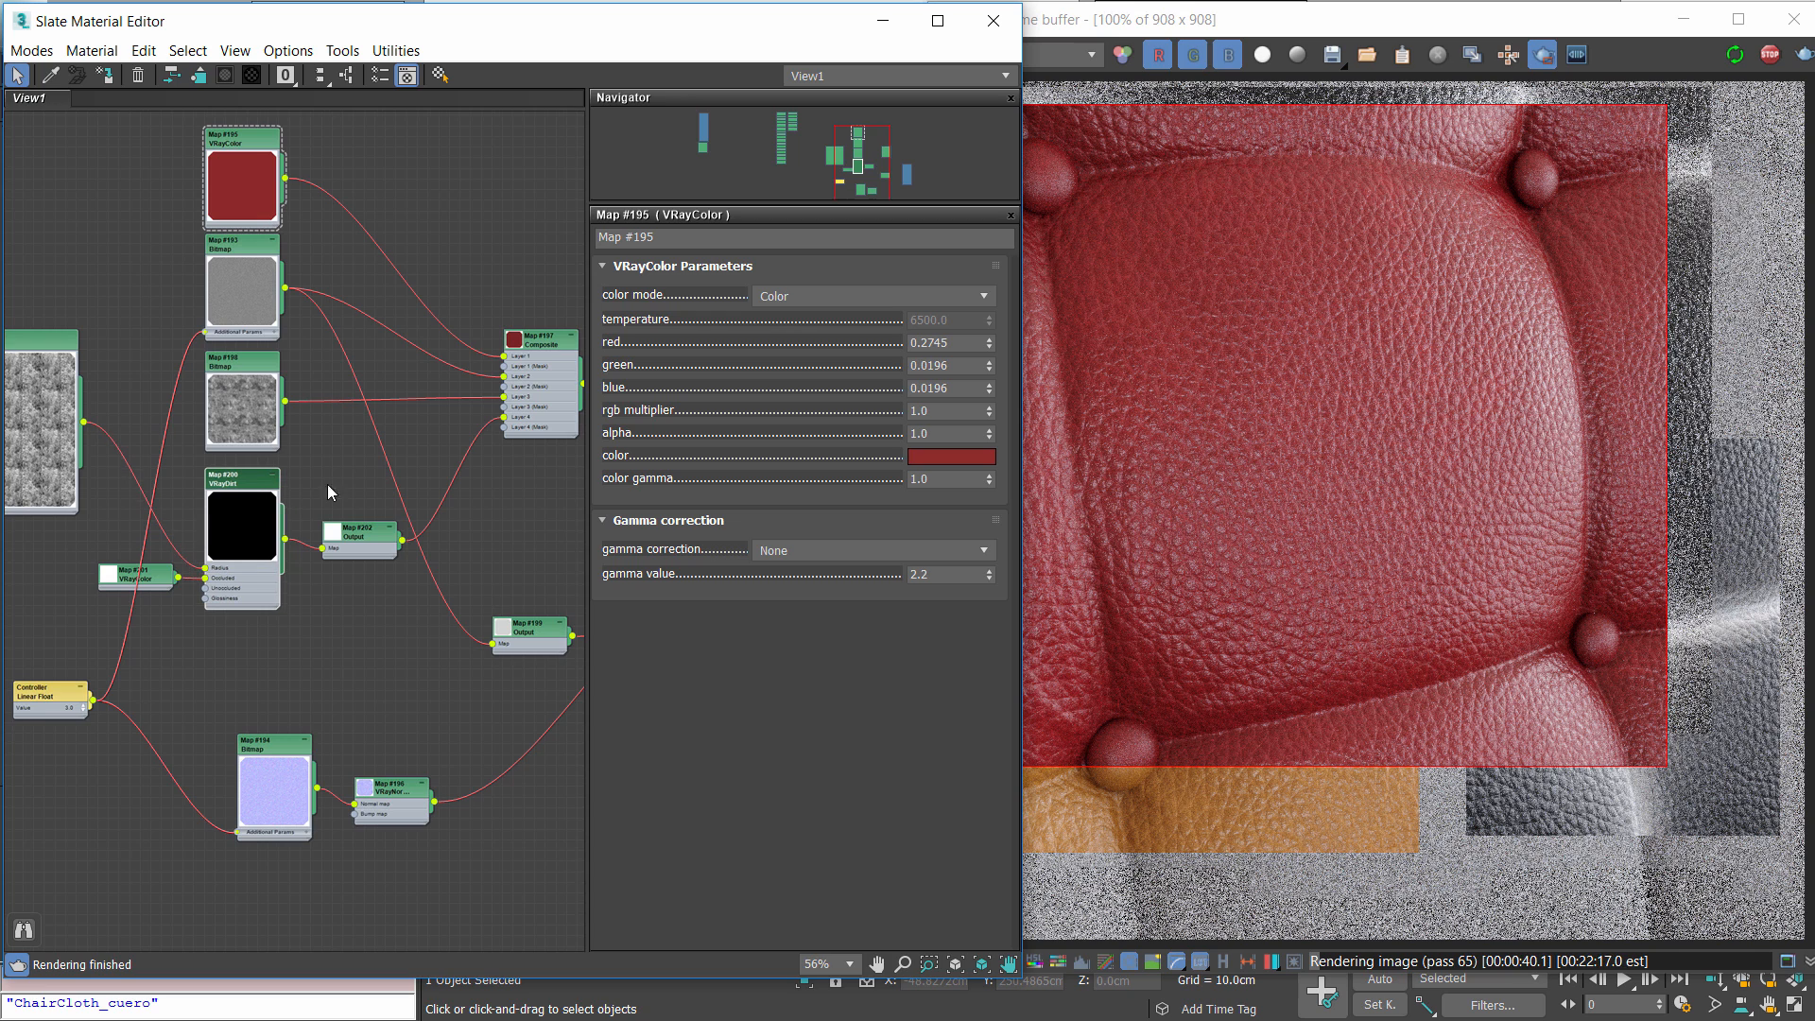
middle_drag(499, 457, 327, 547)
Nudge the VRayDirt node closer to its Output node in the material graph
right_click(365, 430)
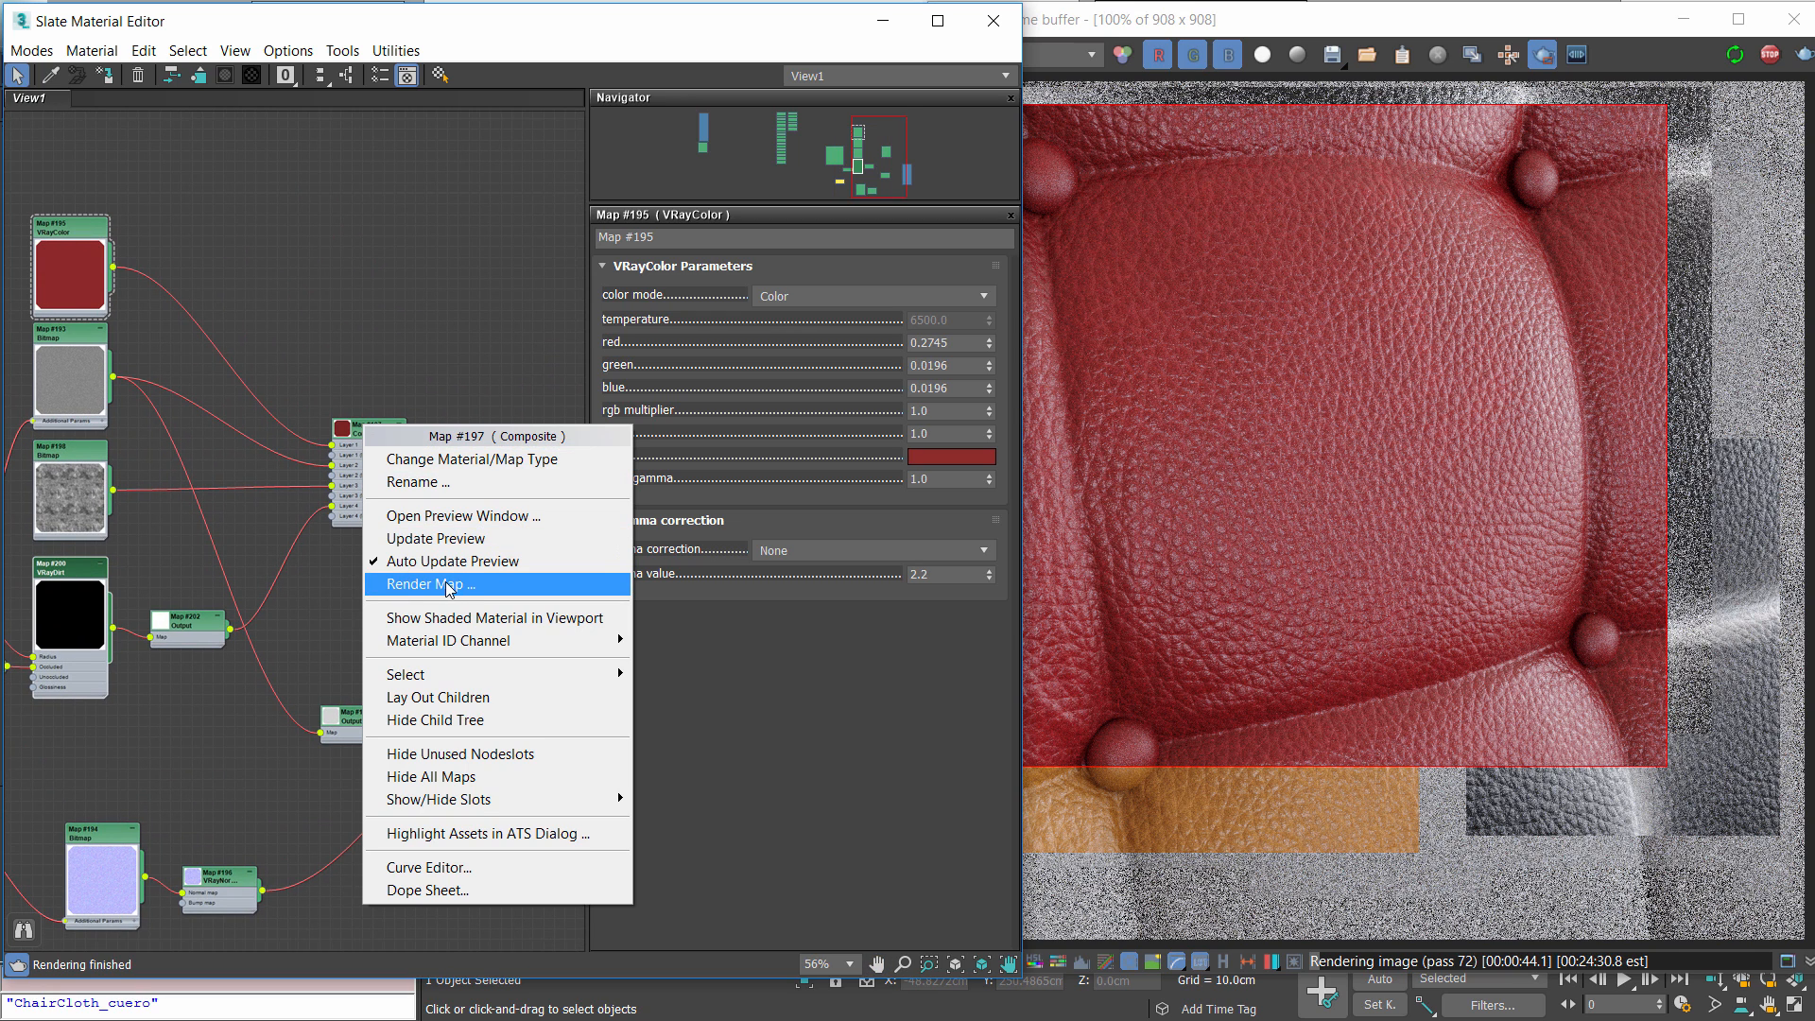
click(327, 541)
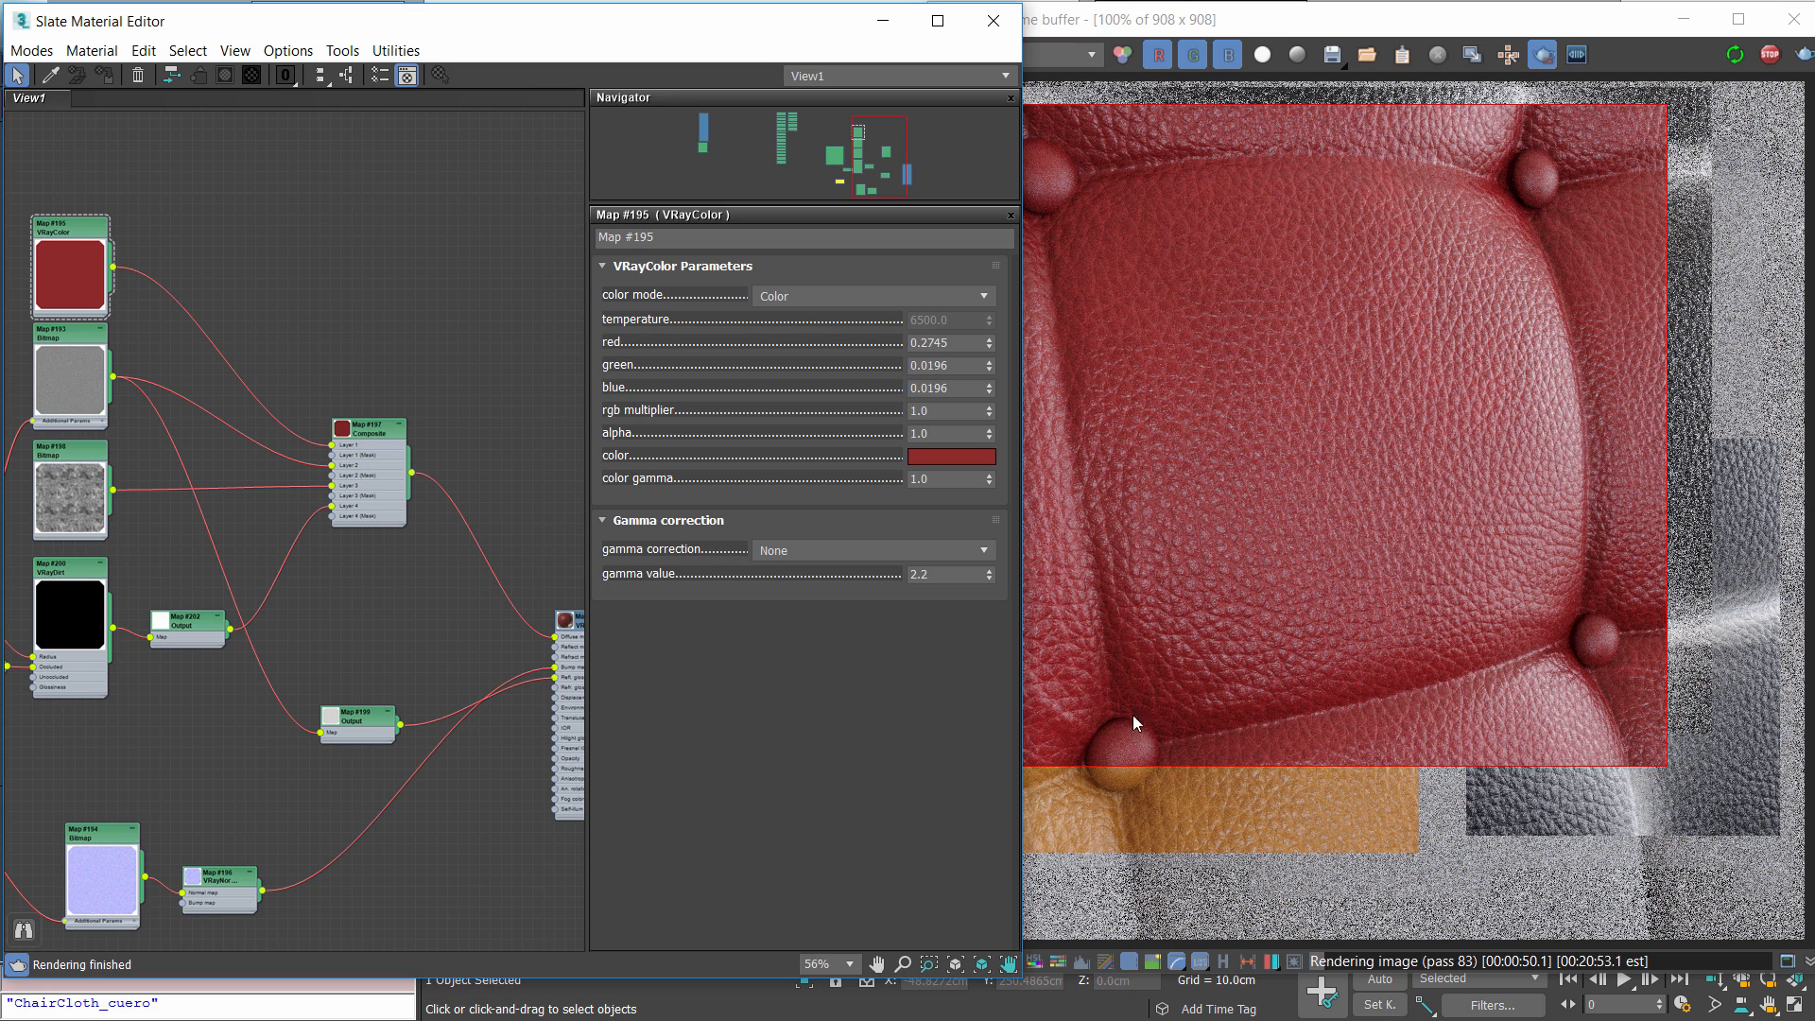
drag(66, 601, 75, 590)
drag(201, 627, 195, 620)
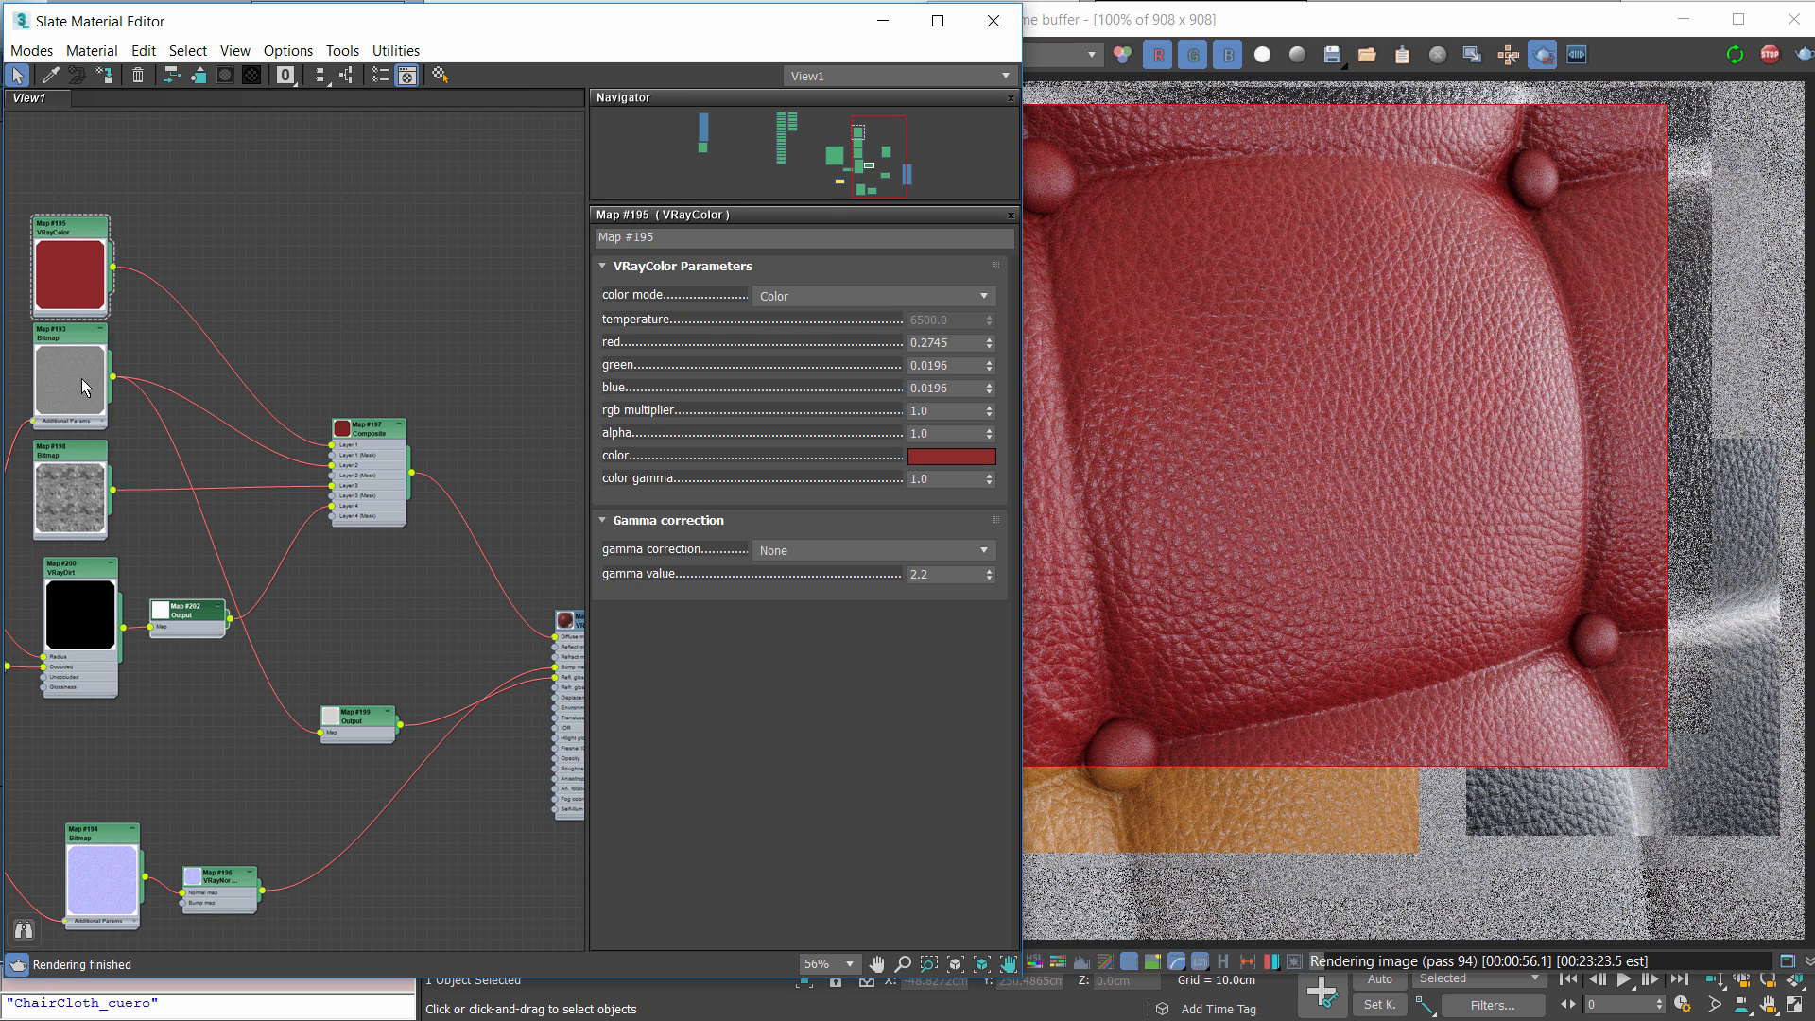
Render the Composite map as a square image 2048 pixels wide
right_click(401, 438)
click(468, 594)
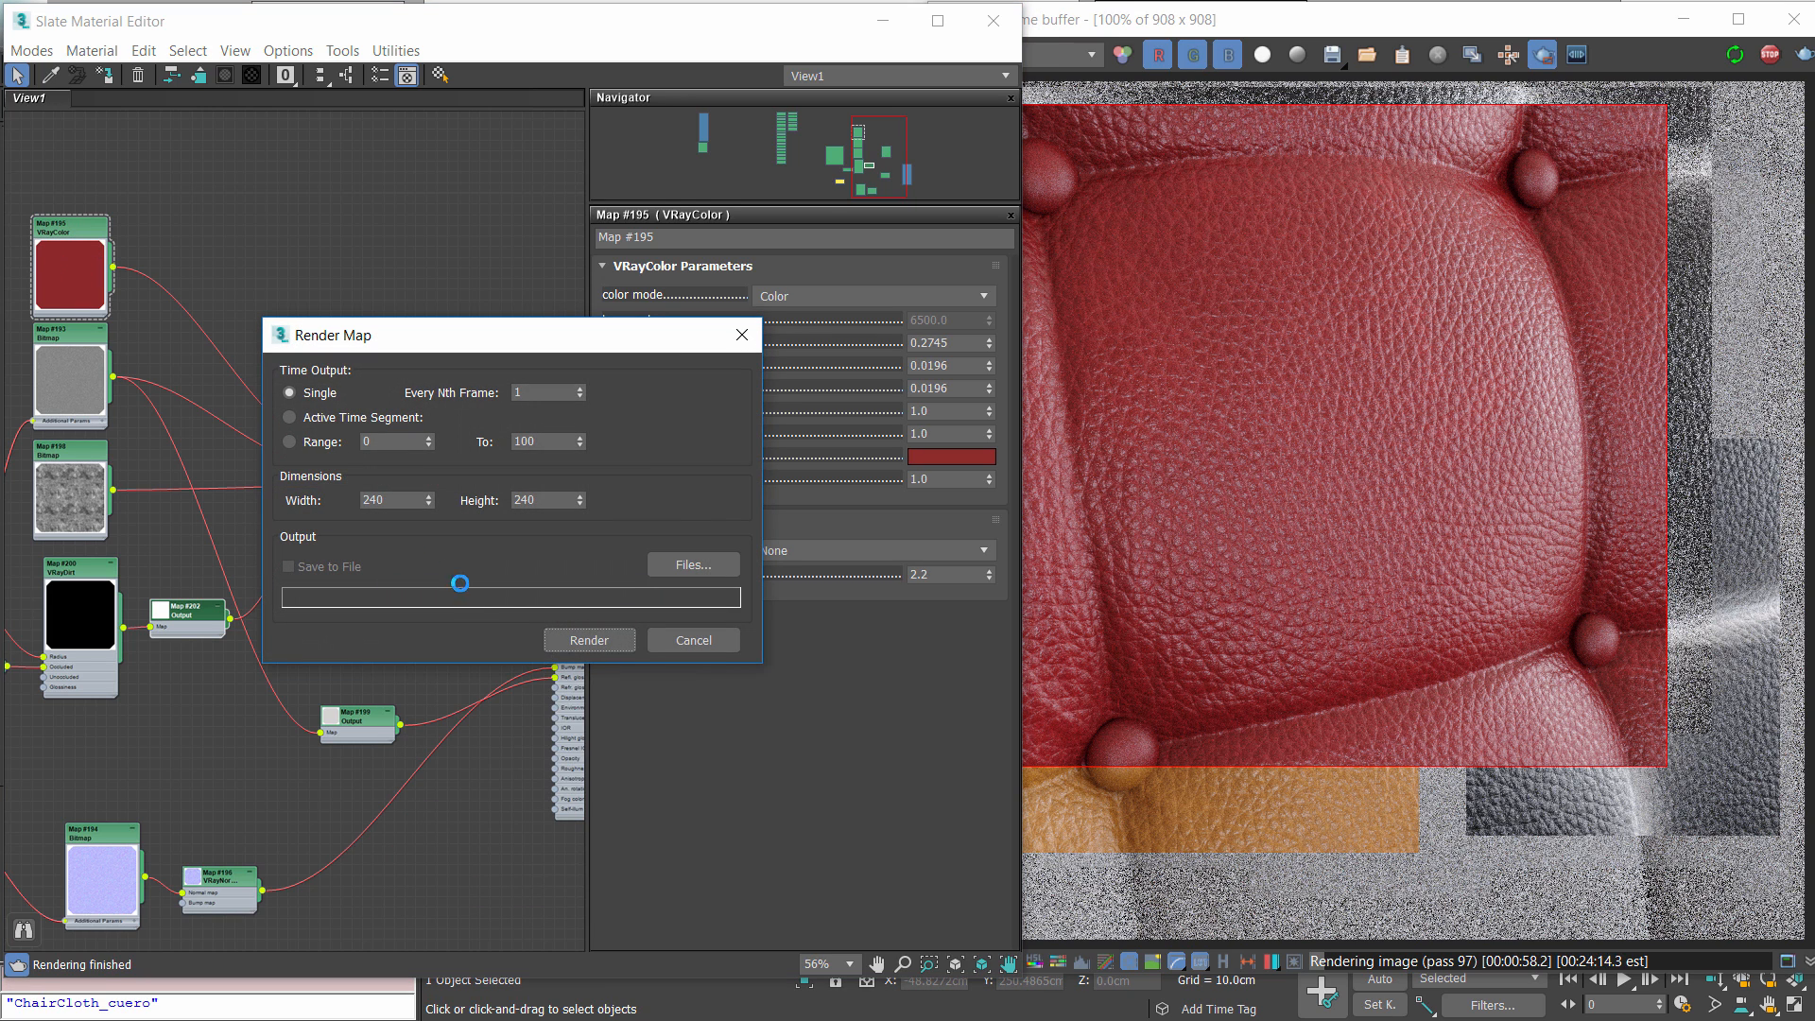
text(2048)
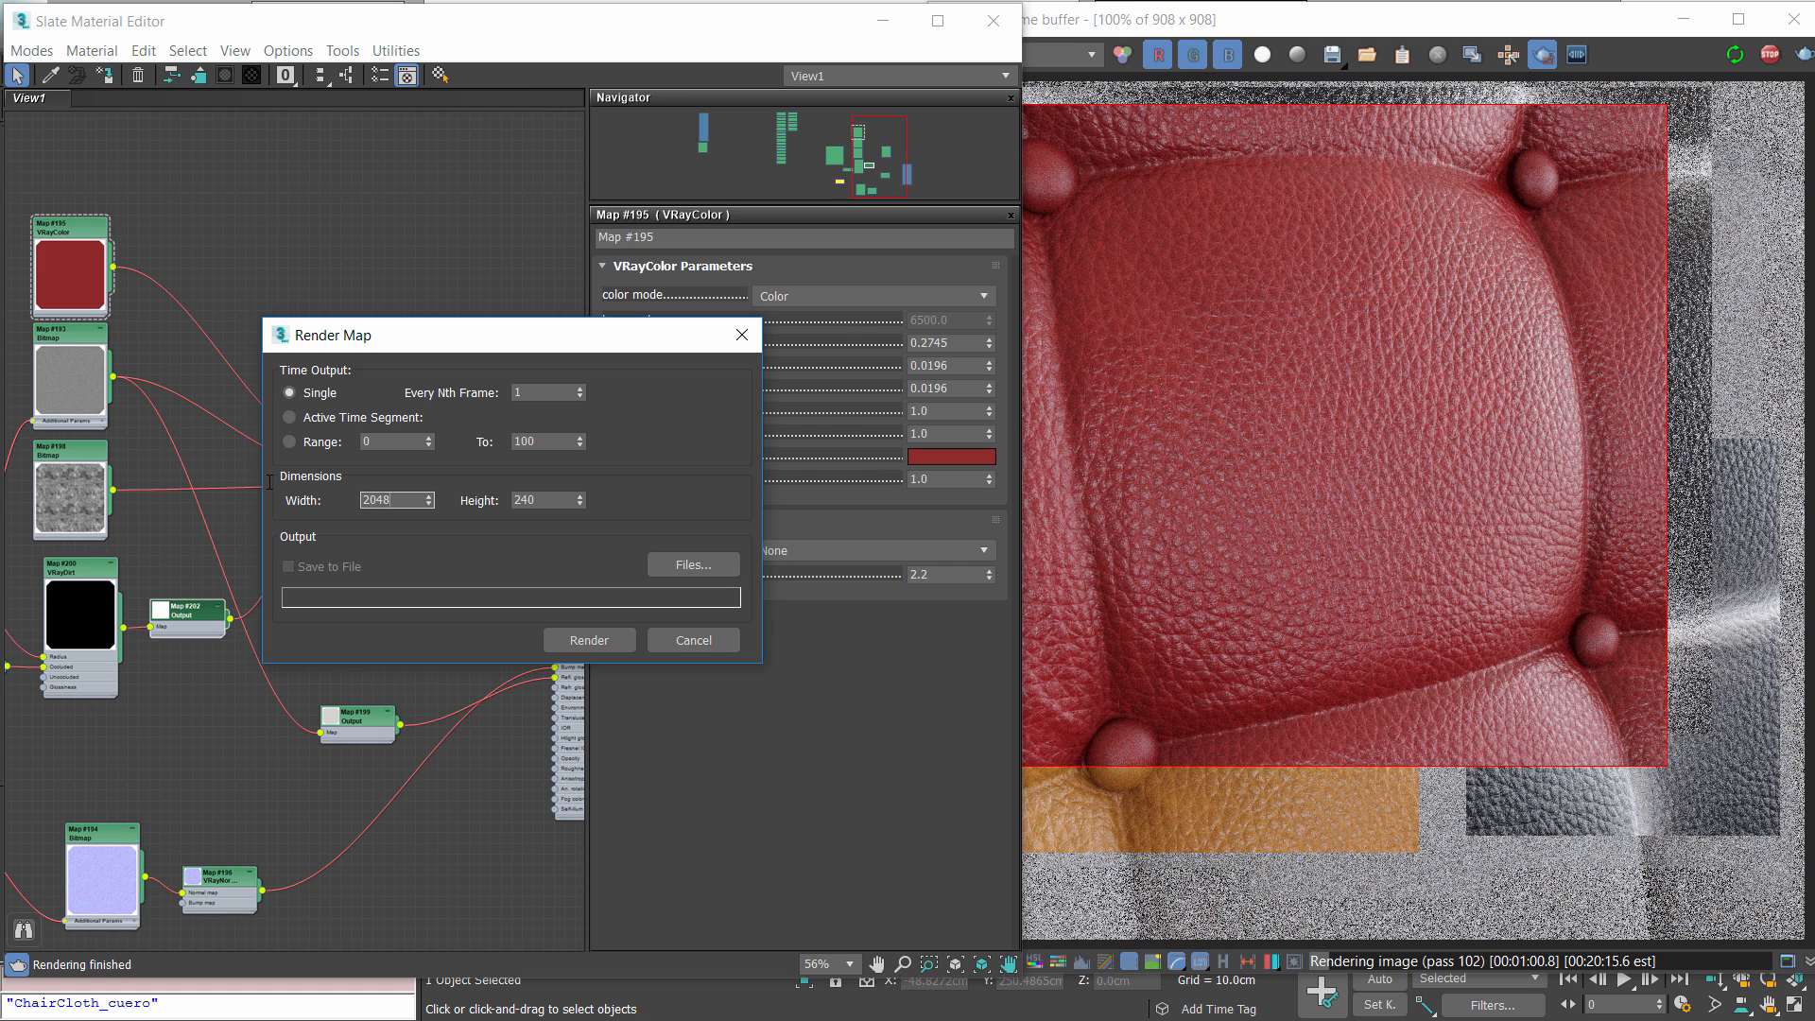
key(Tab)
text(2)
click(587, 639)
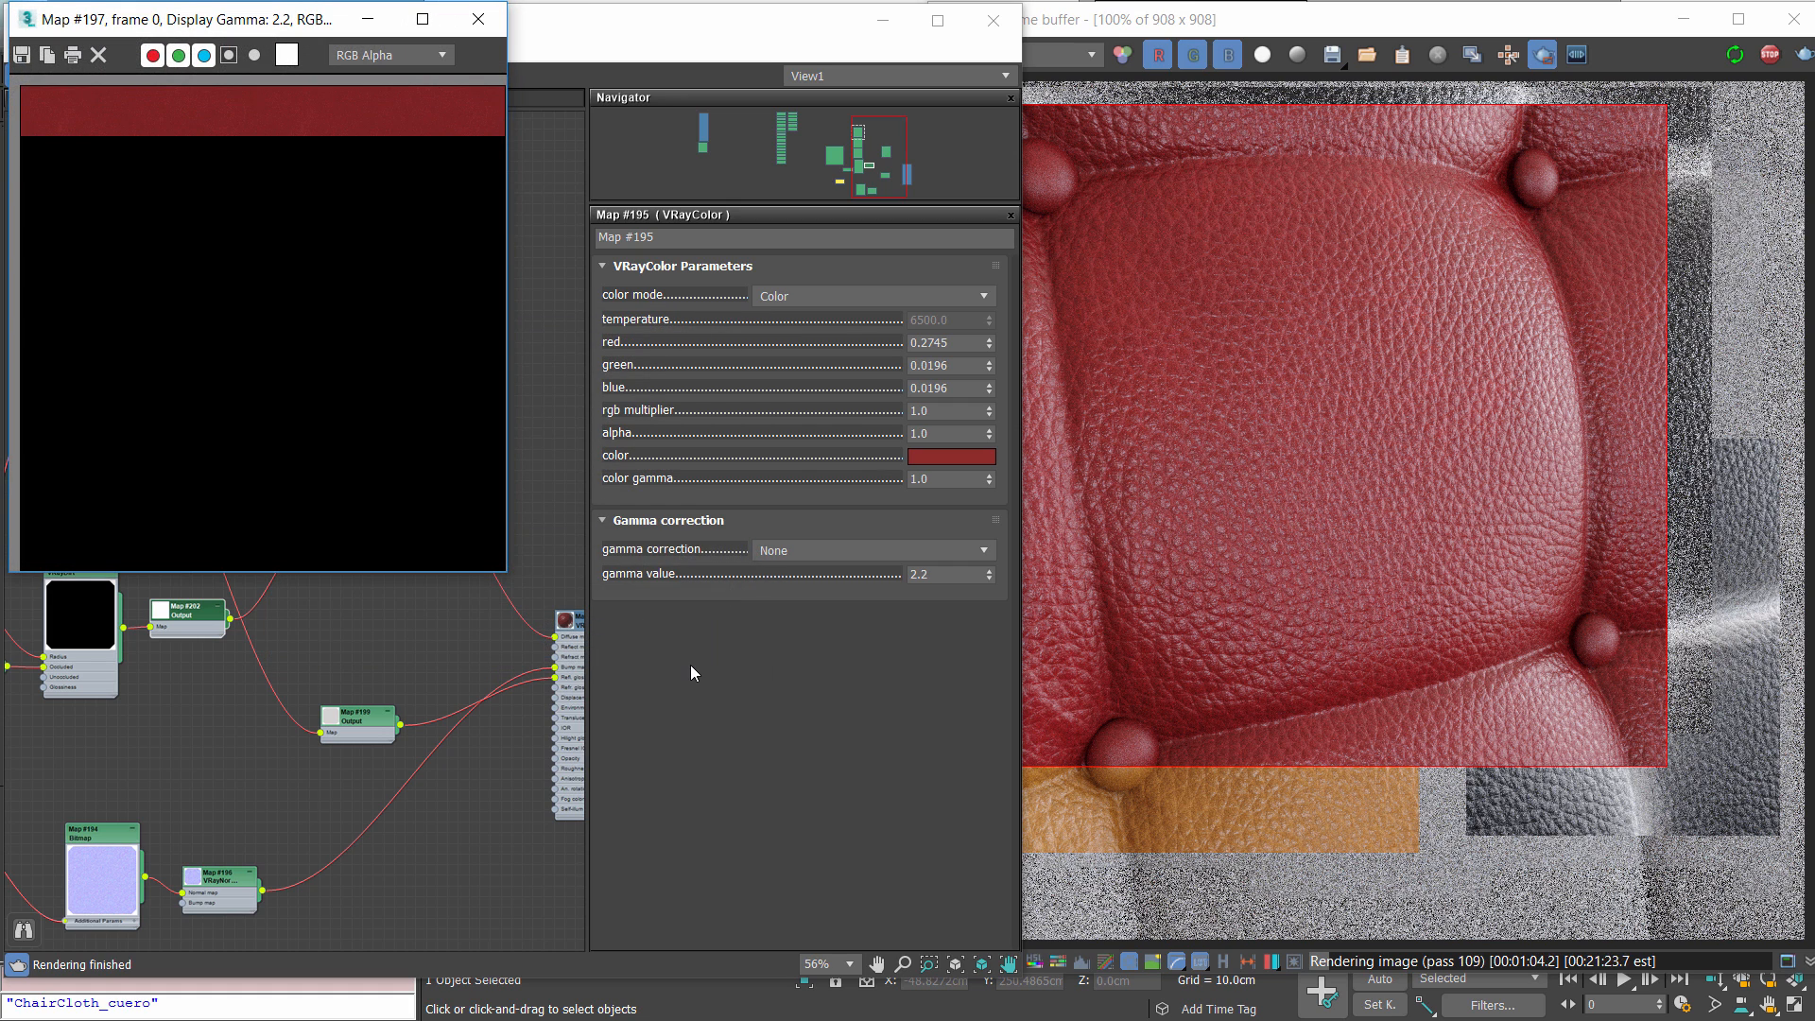
Examine the rendered Composite map up close beside the graph, and close its window
drag(331, 19, 1245, 162)
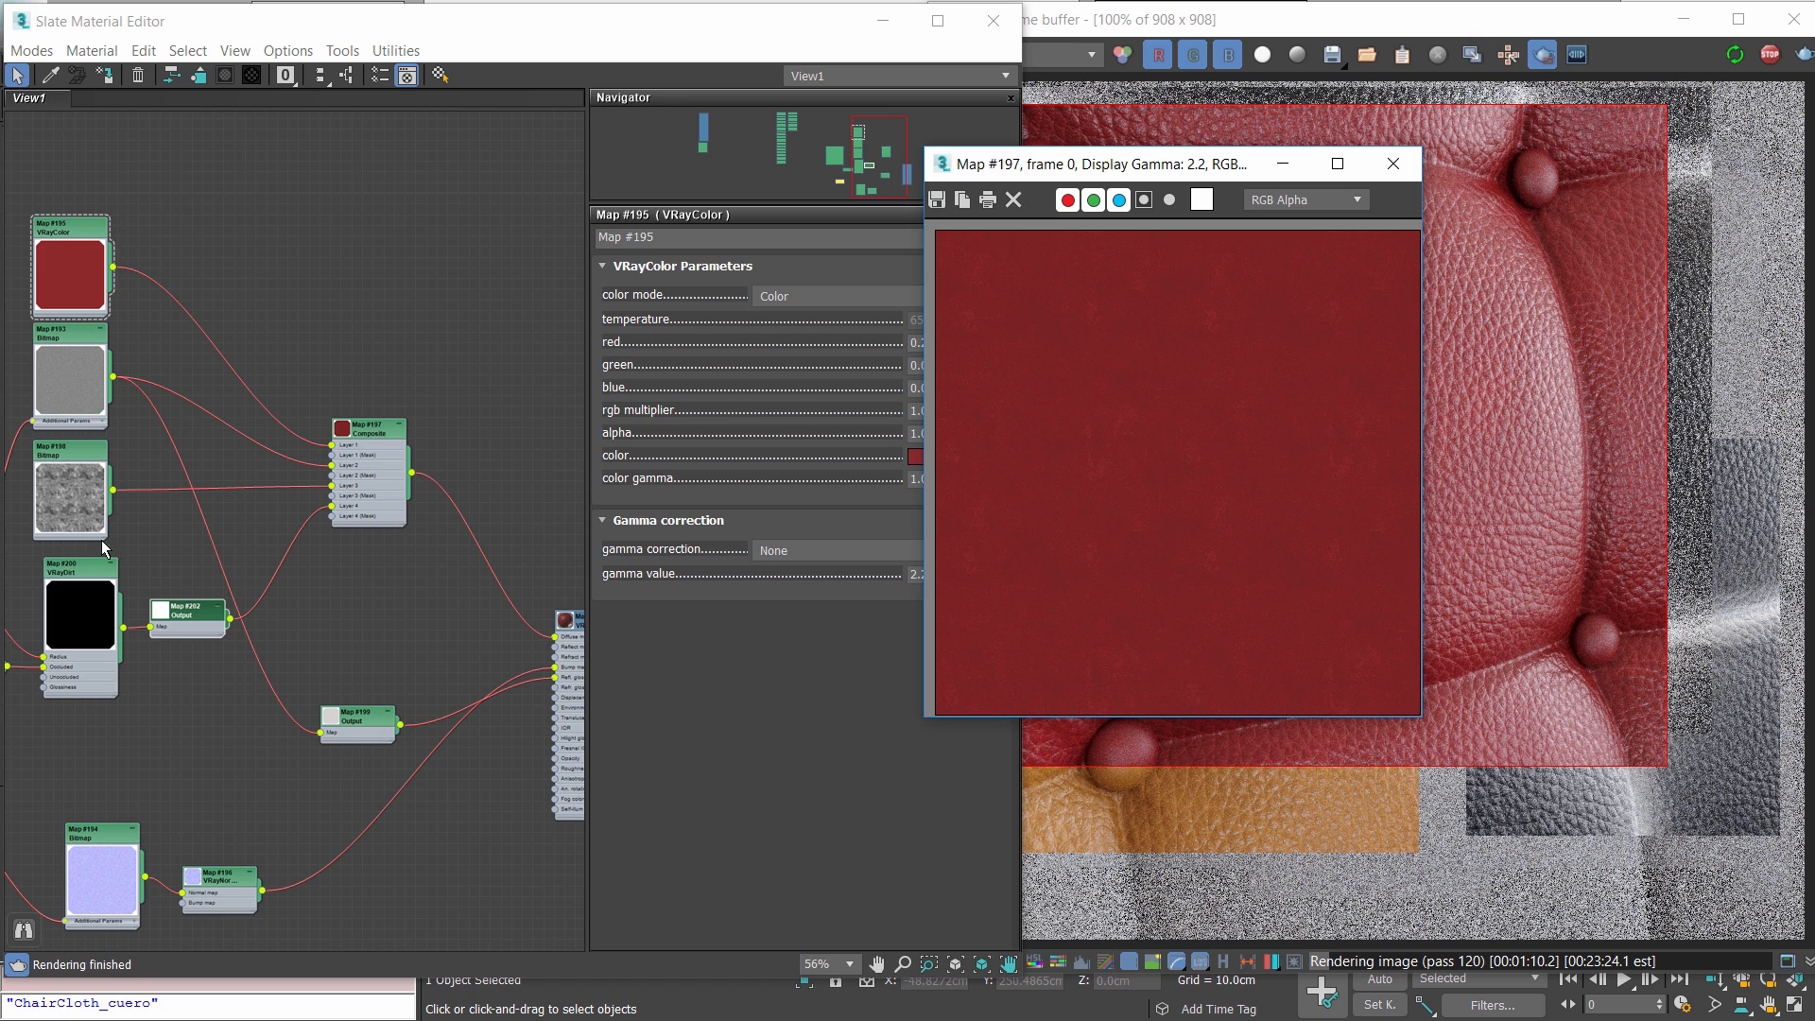
drag(371, 460, 371, 427)
click(1261, 429)
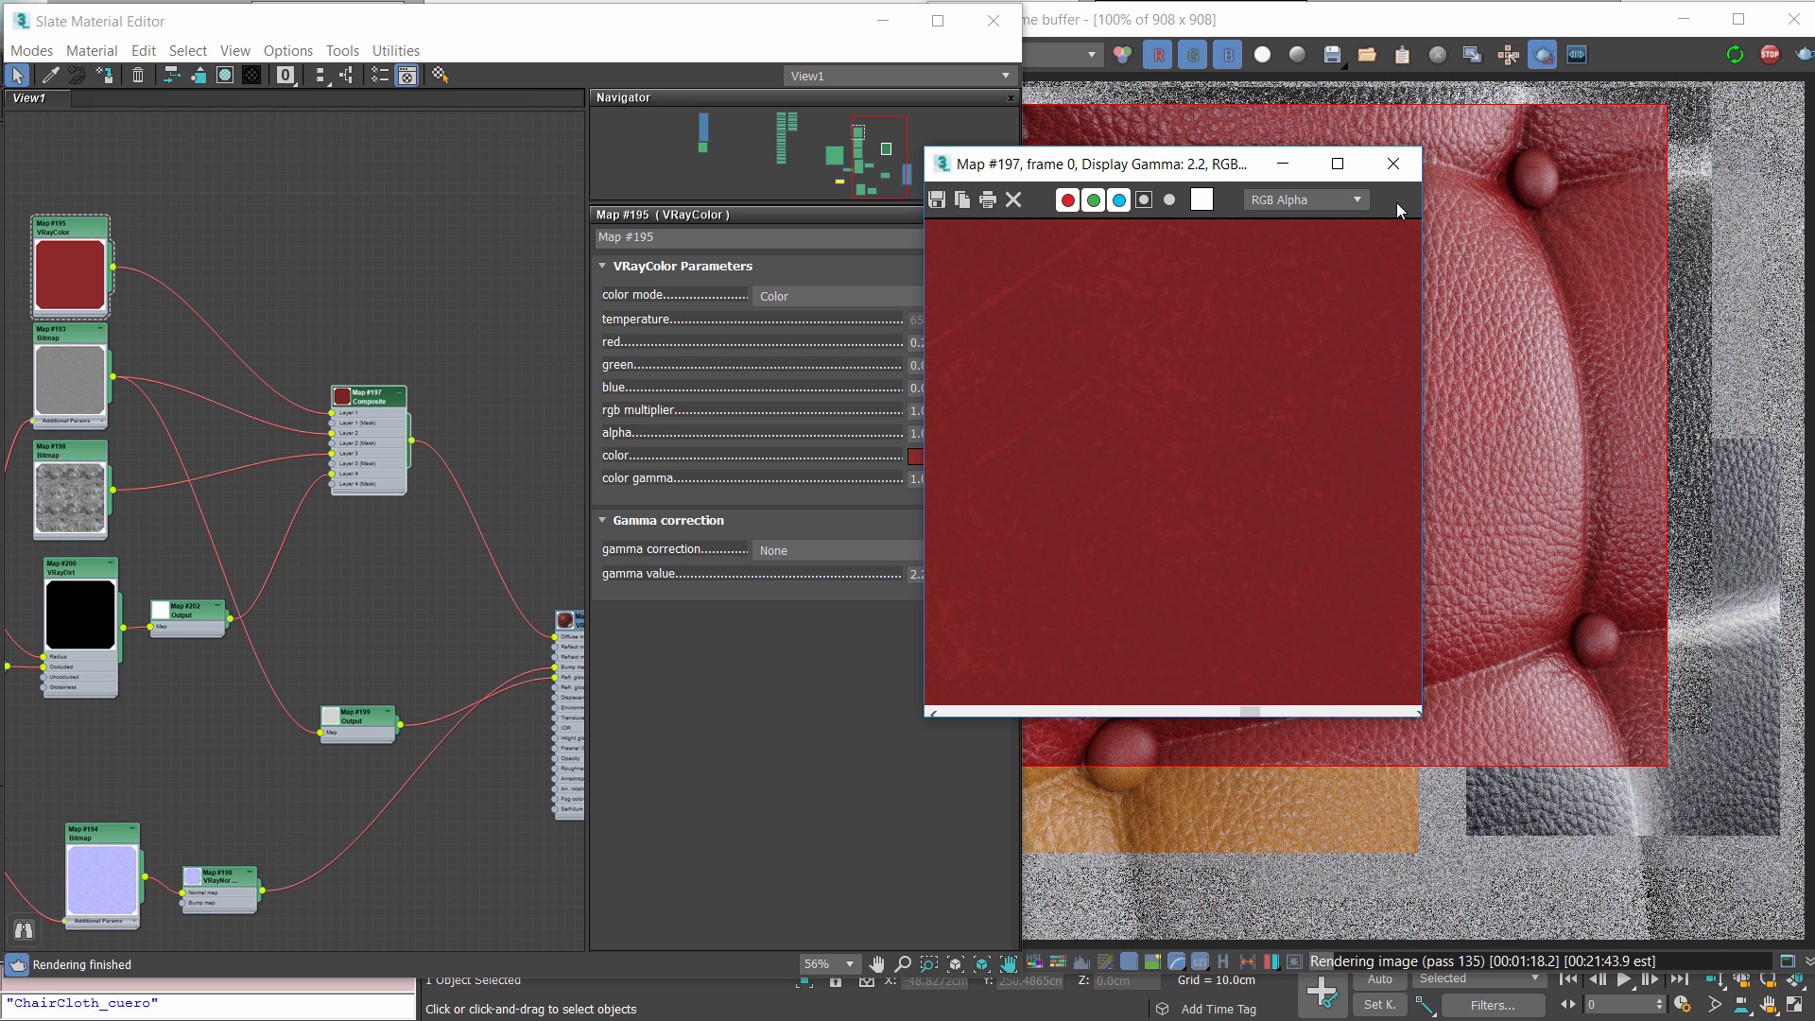
click(1393, 164)
Collapse the large grayscale bitmap node and place it beside the VRayColor node that feeds VRayDirt
scroll(304, 590, down, 5)
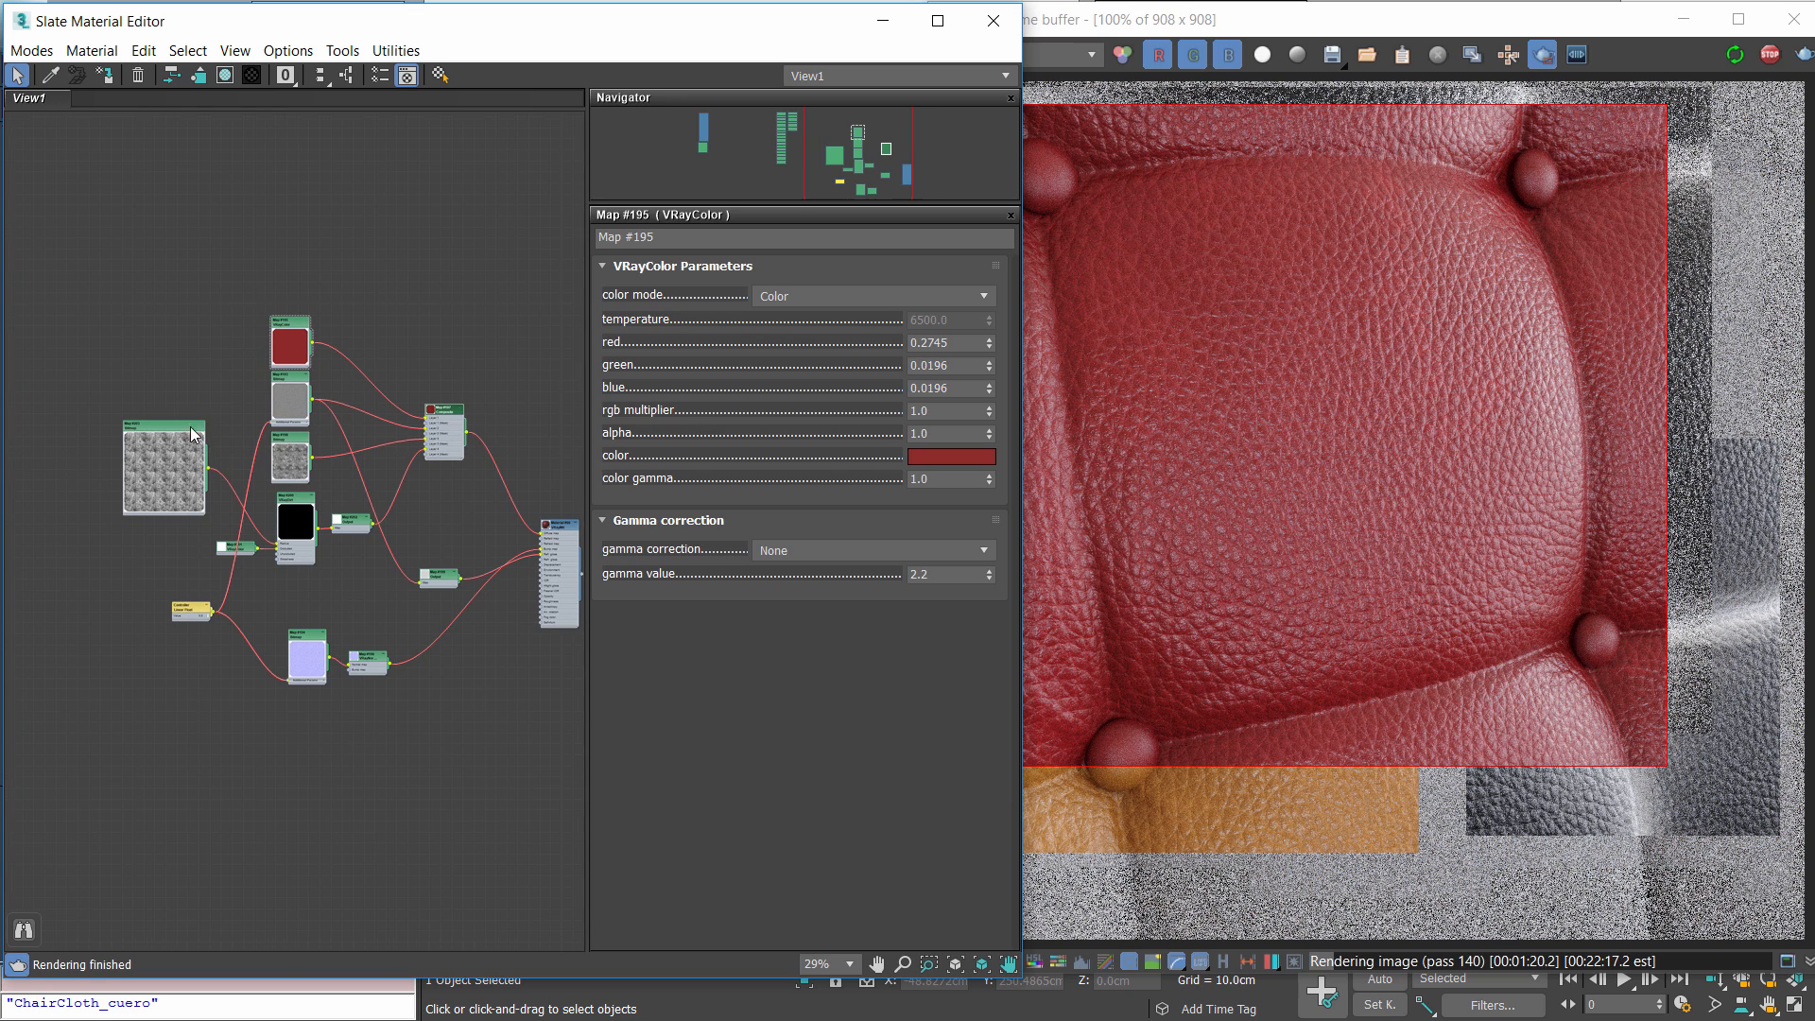
drag(145, 449, 191, 585)
double_click(146, 488)
scroll(166, 459, up, 3)
drag(196, 544, 197, 552)
drag(135, 491, 78, 648)
Reposition the normal bitmap, its VRayNormalMap and the glossiness Output node for a tidier graph, and check the render at two zoom levels
drag(360, 707, 345, 662)
drag(442, 728, 426, 676)
middle_drag(540, 636, 398, 650)
drag(398, 653, 376, 638)
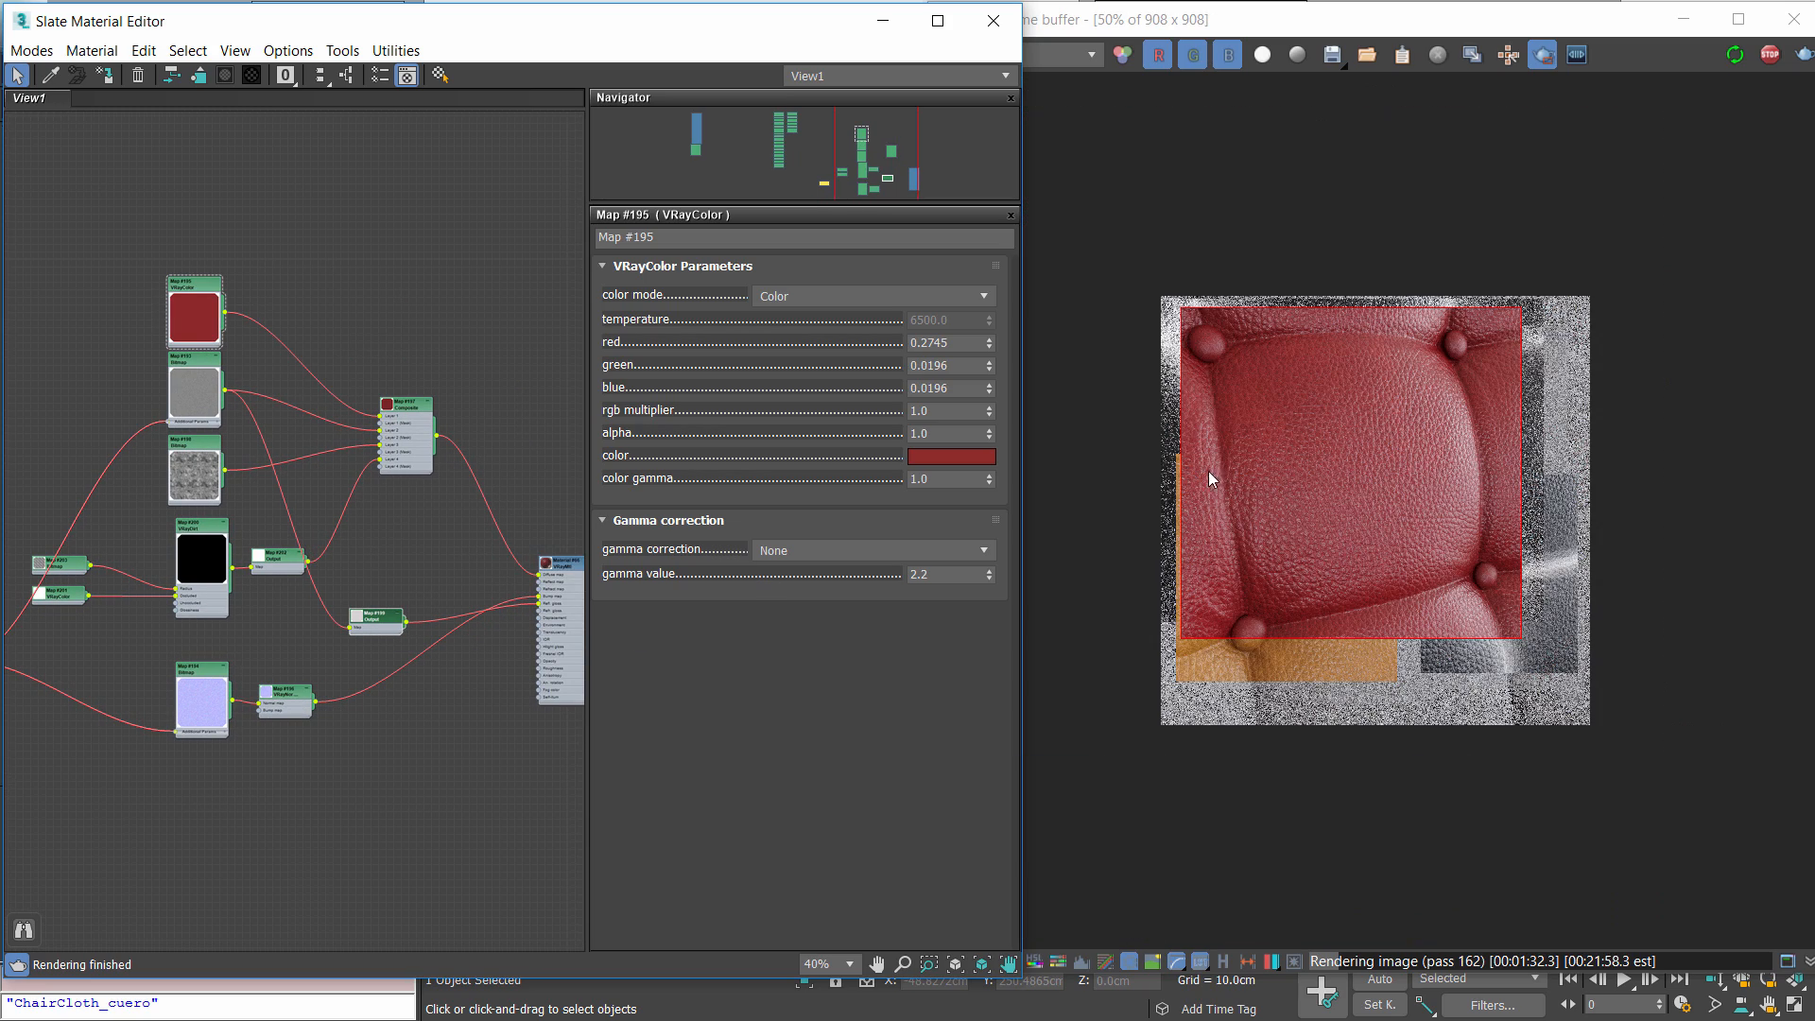
scroll(1208, 471, down, 2)
scroll(1385, 470, up, 2)
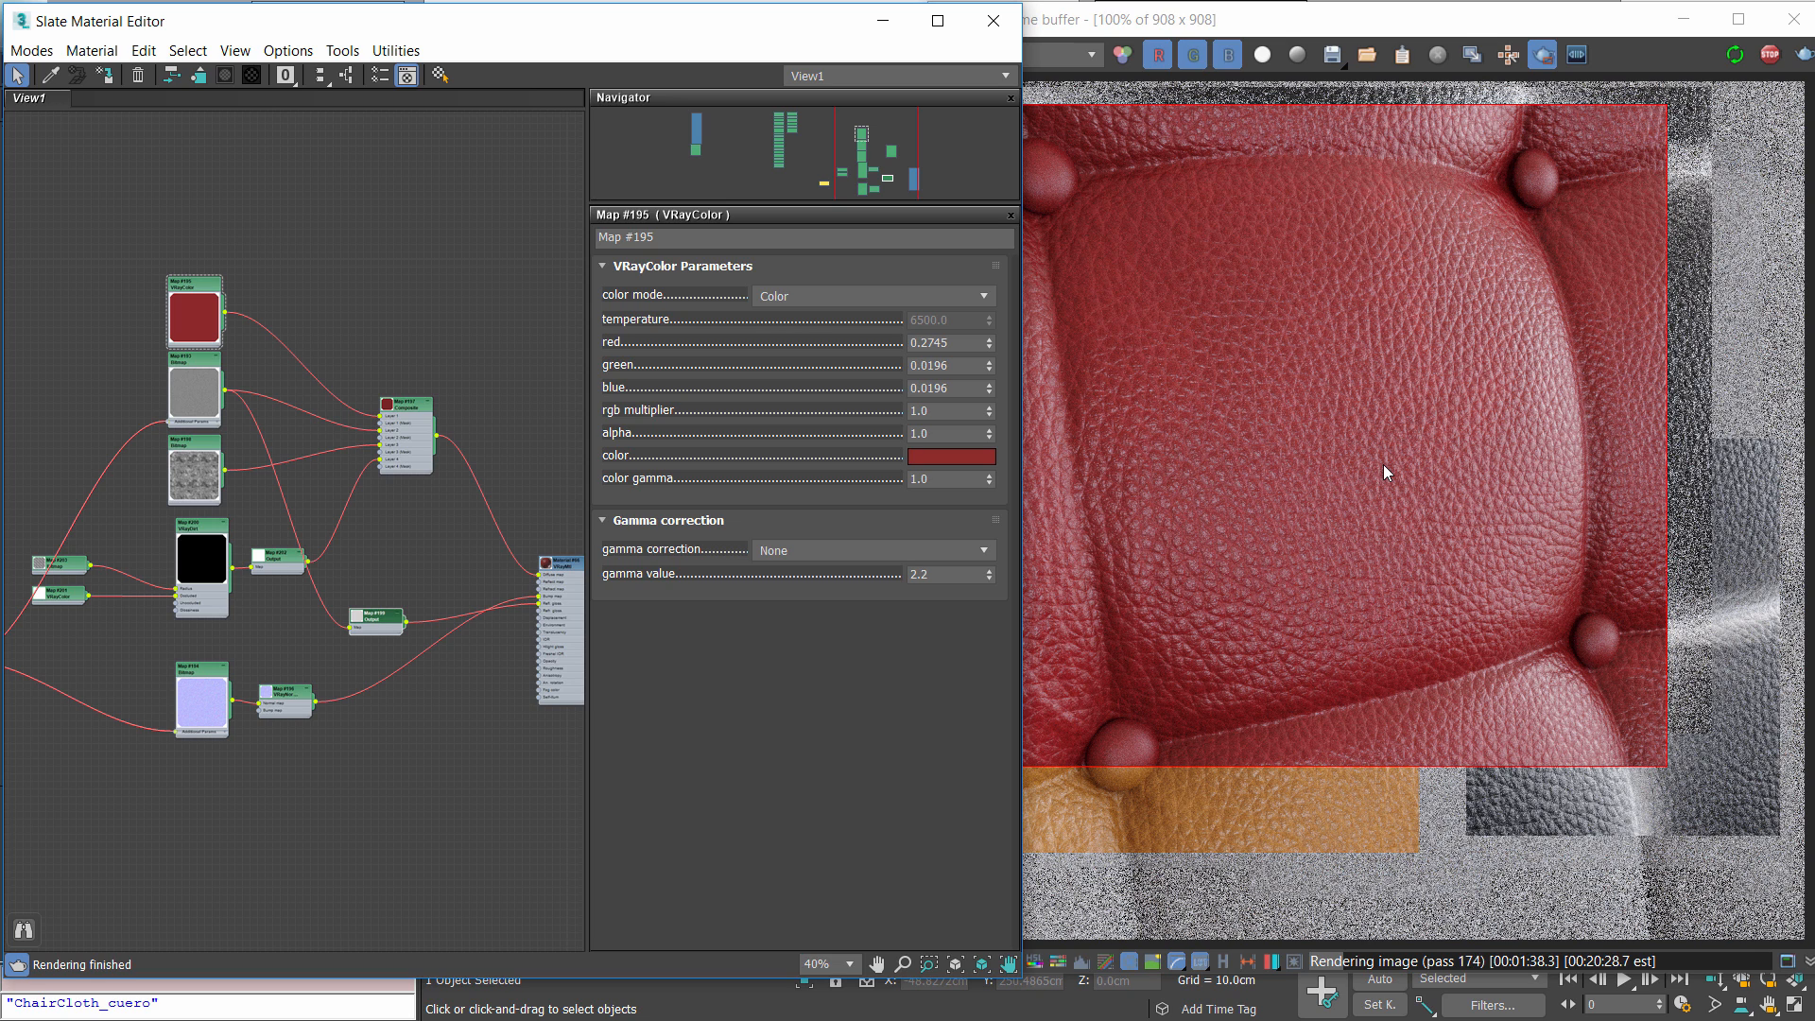
Try IOR values of 1.4 and 1.6 on the leather VRayMtl and set the IOR back to 1.5
middle_drag(573, 565, 459, 565)
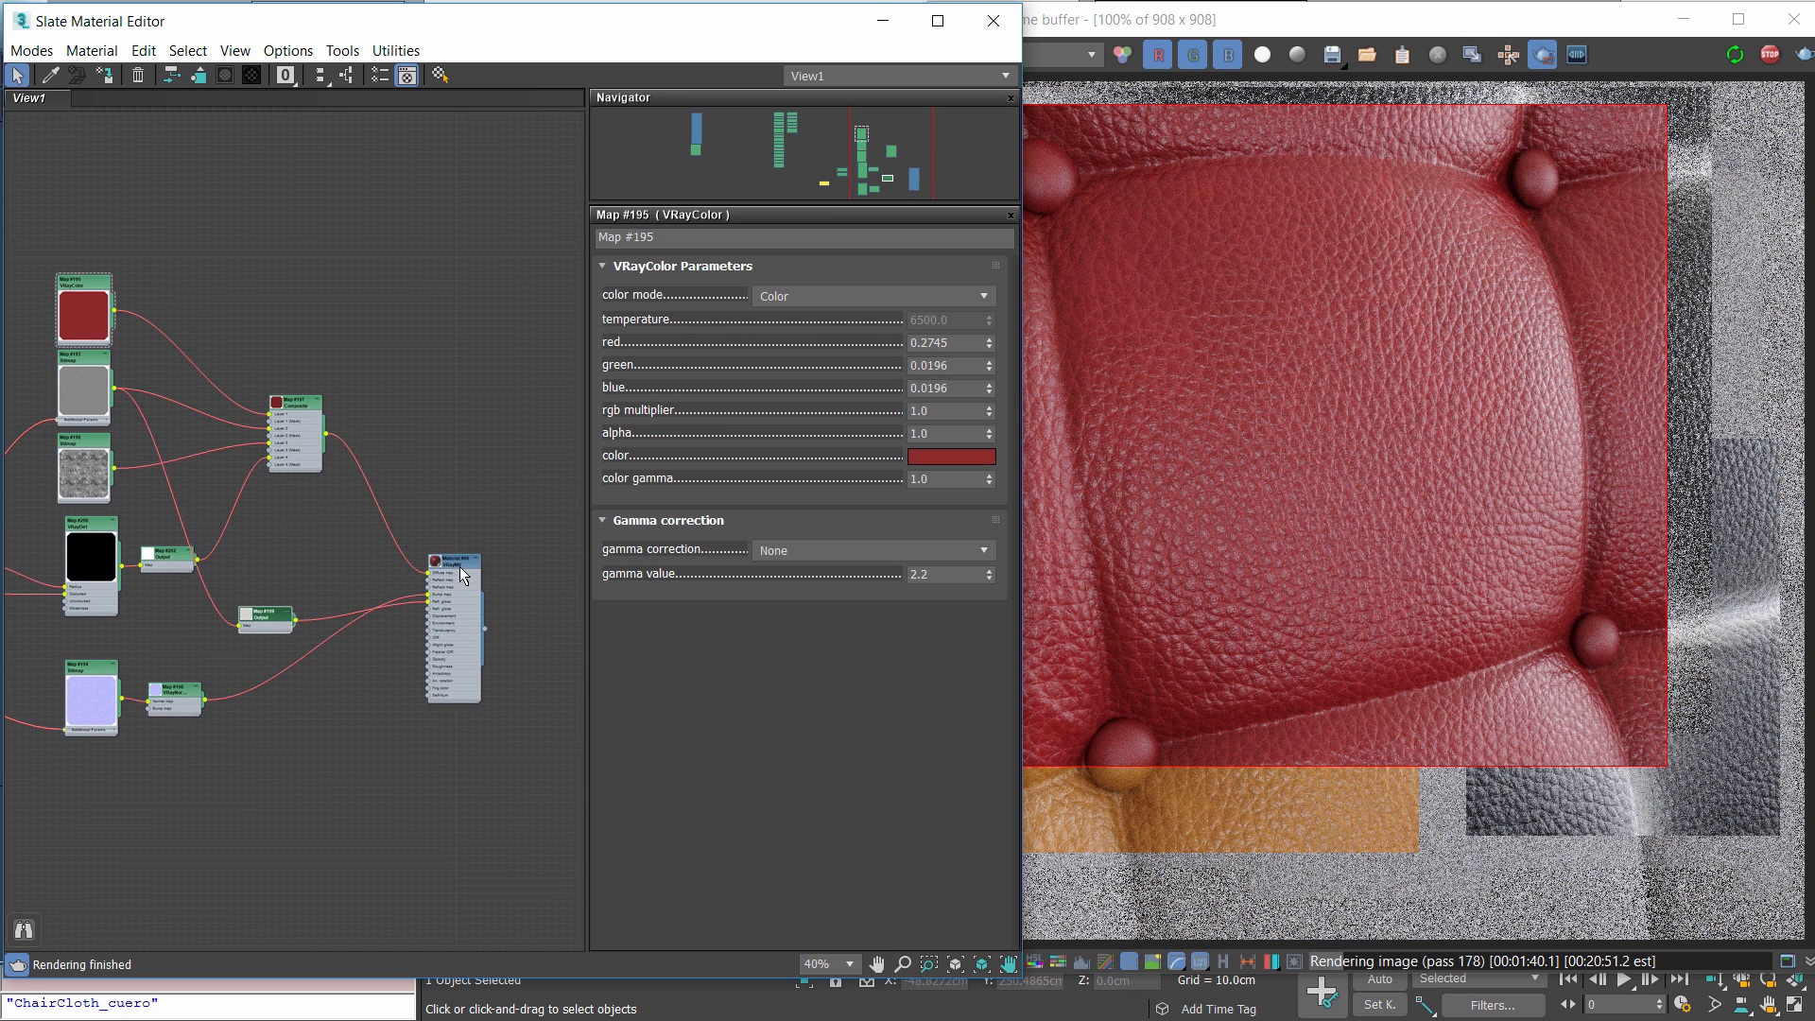
double_click(437, 565)
scroll(437, 564, up, 3)
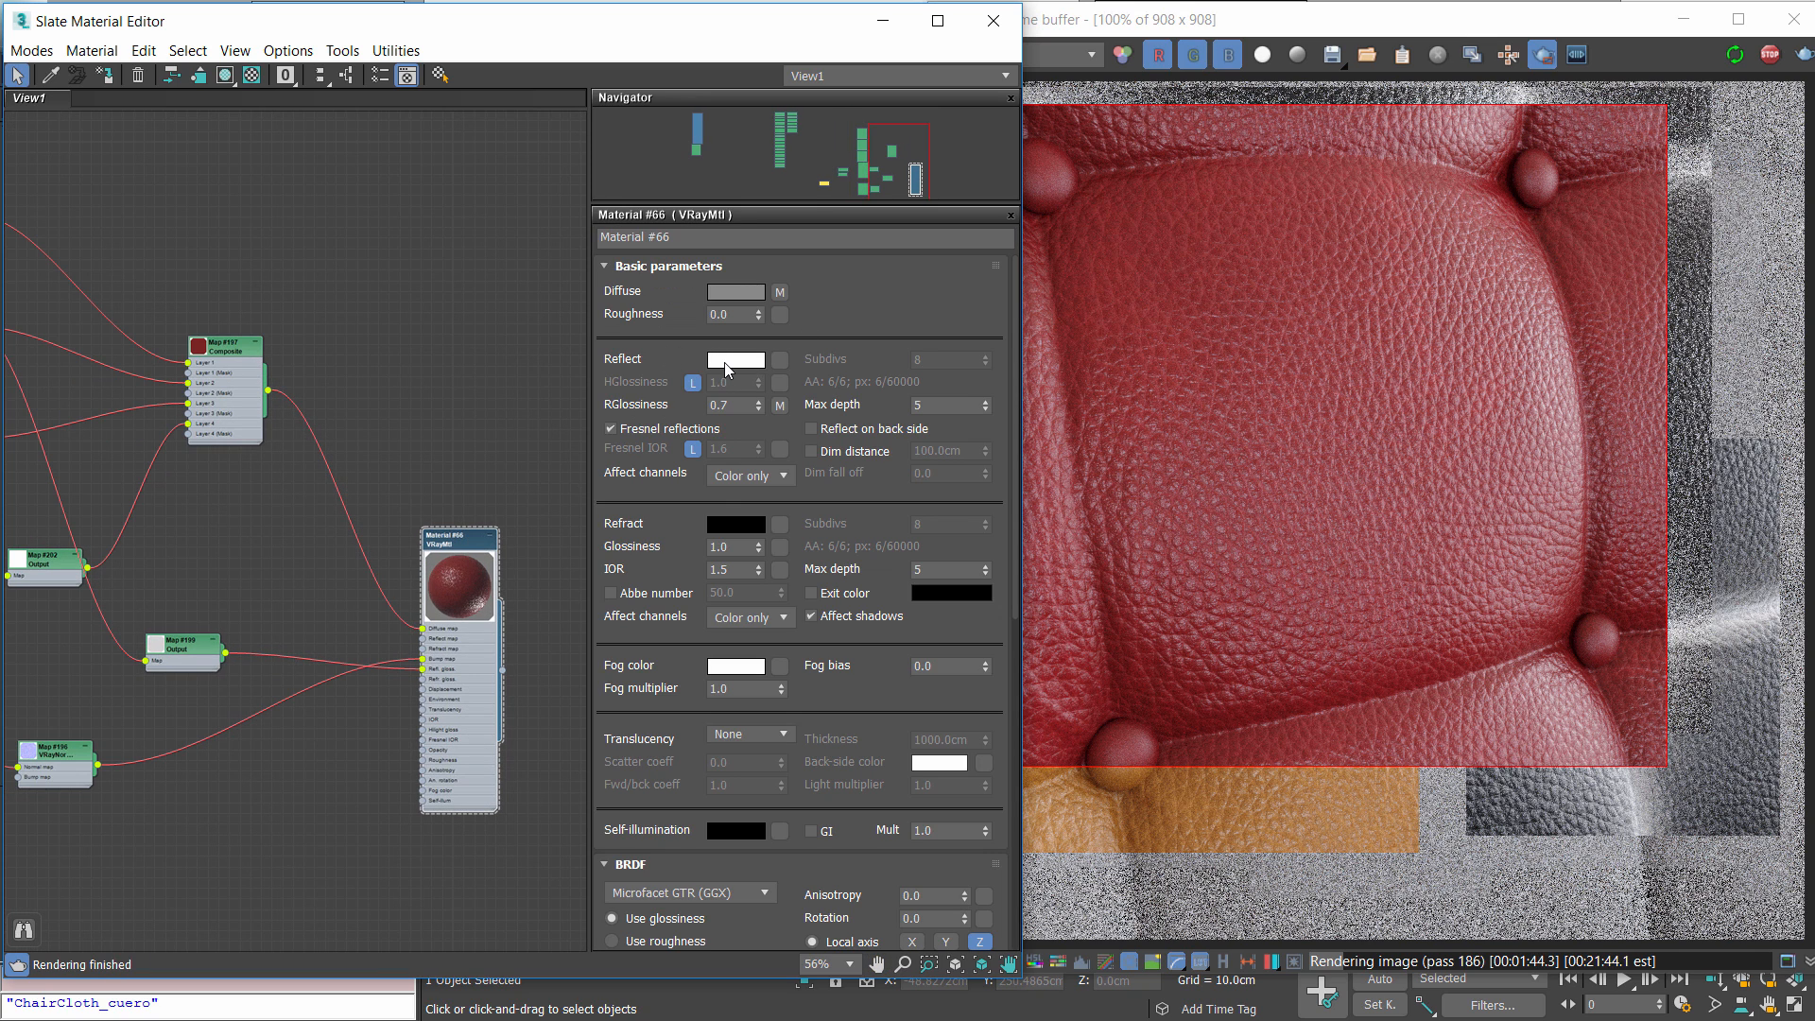
drag(825, 687, 794, 516)
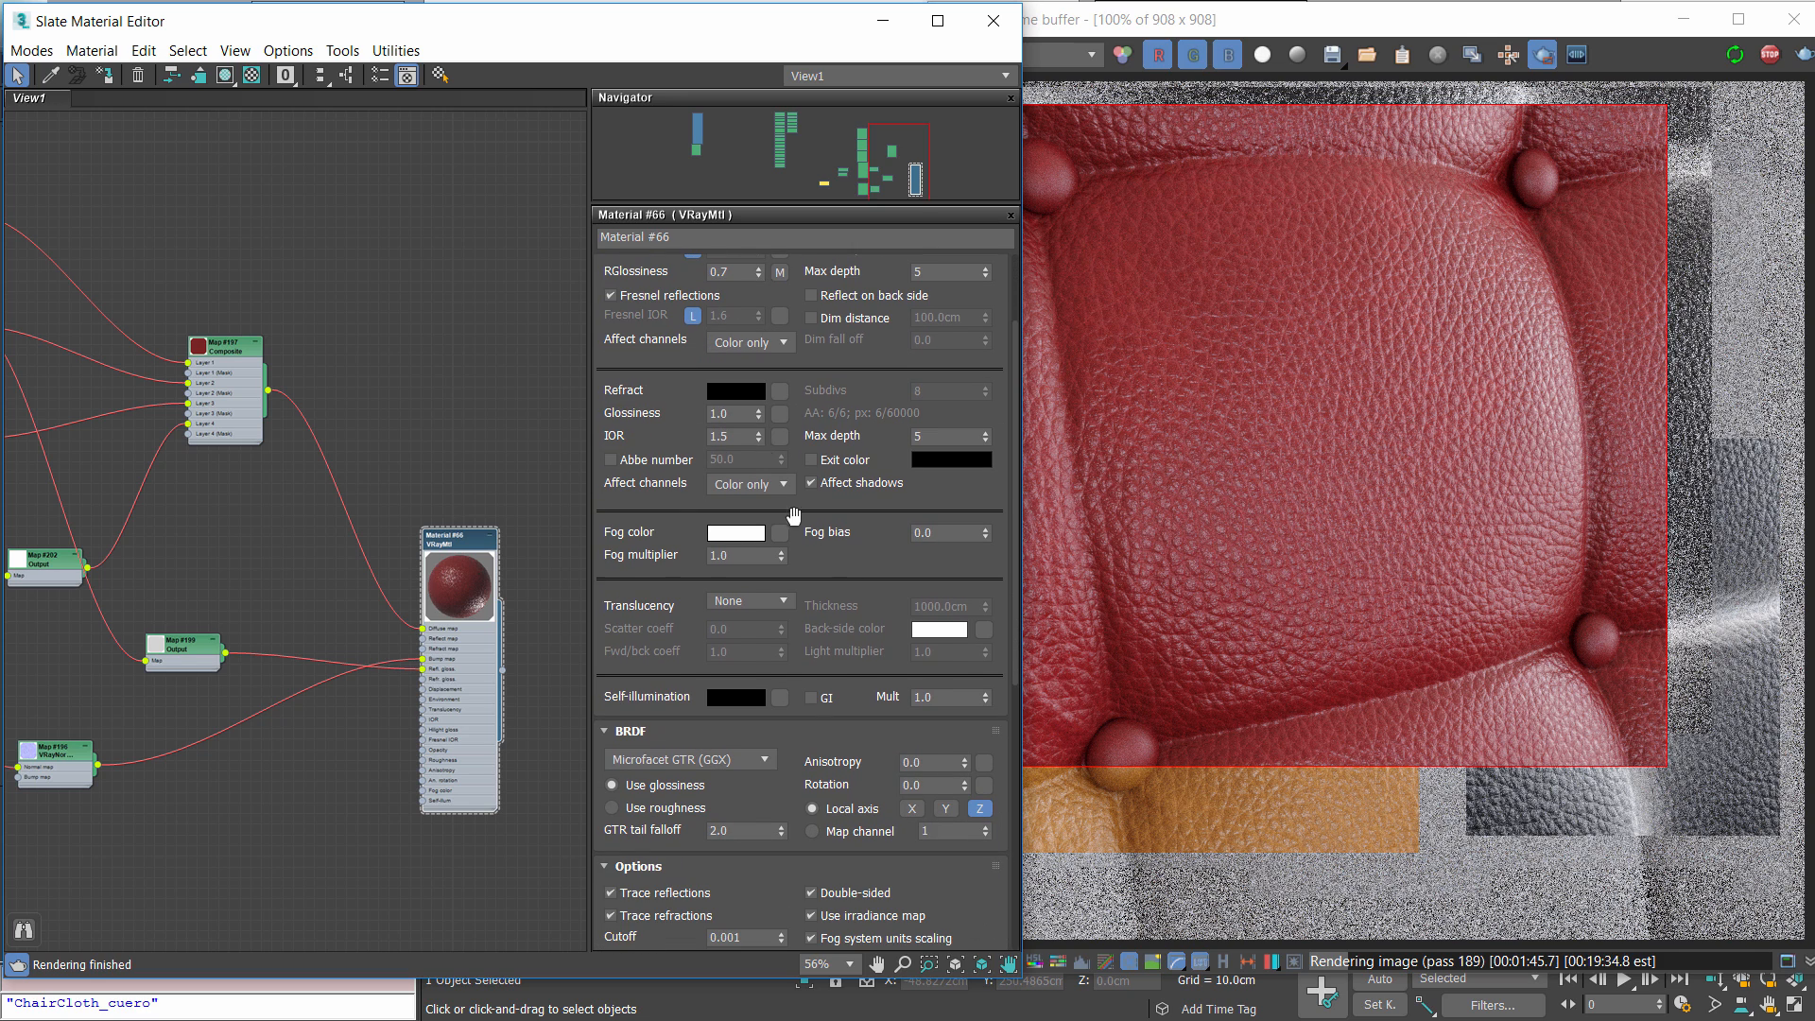
double_click(738, 434)
text(1.4)
key(Return)
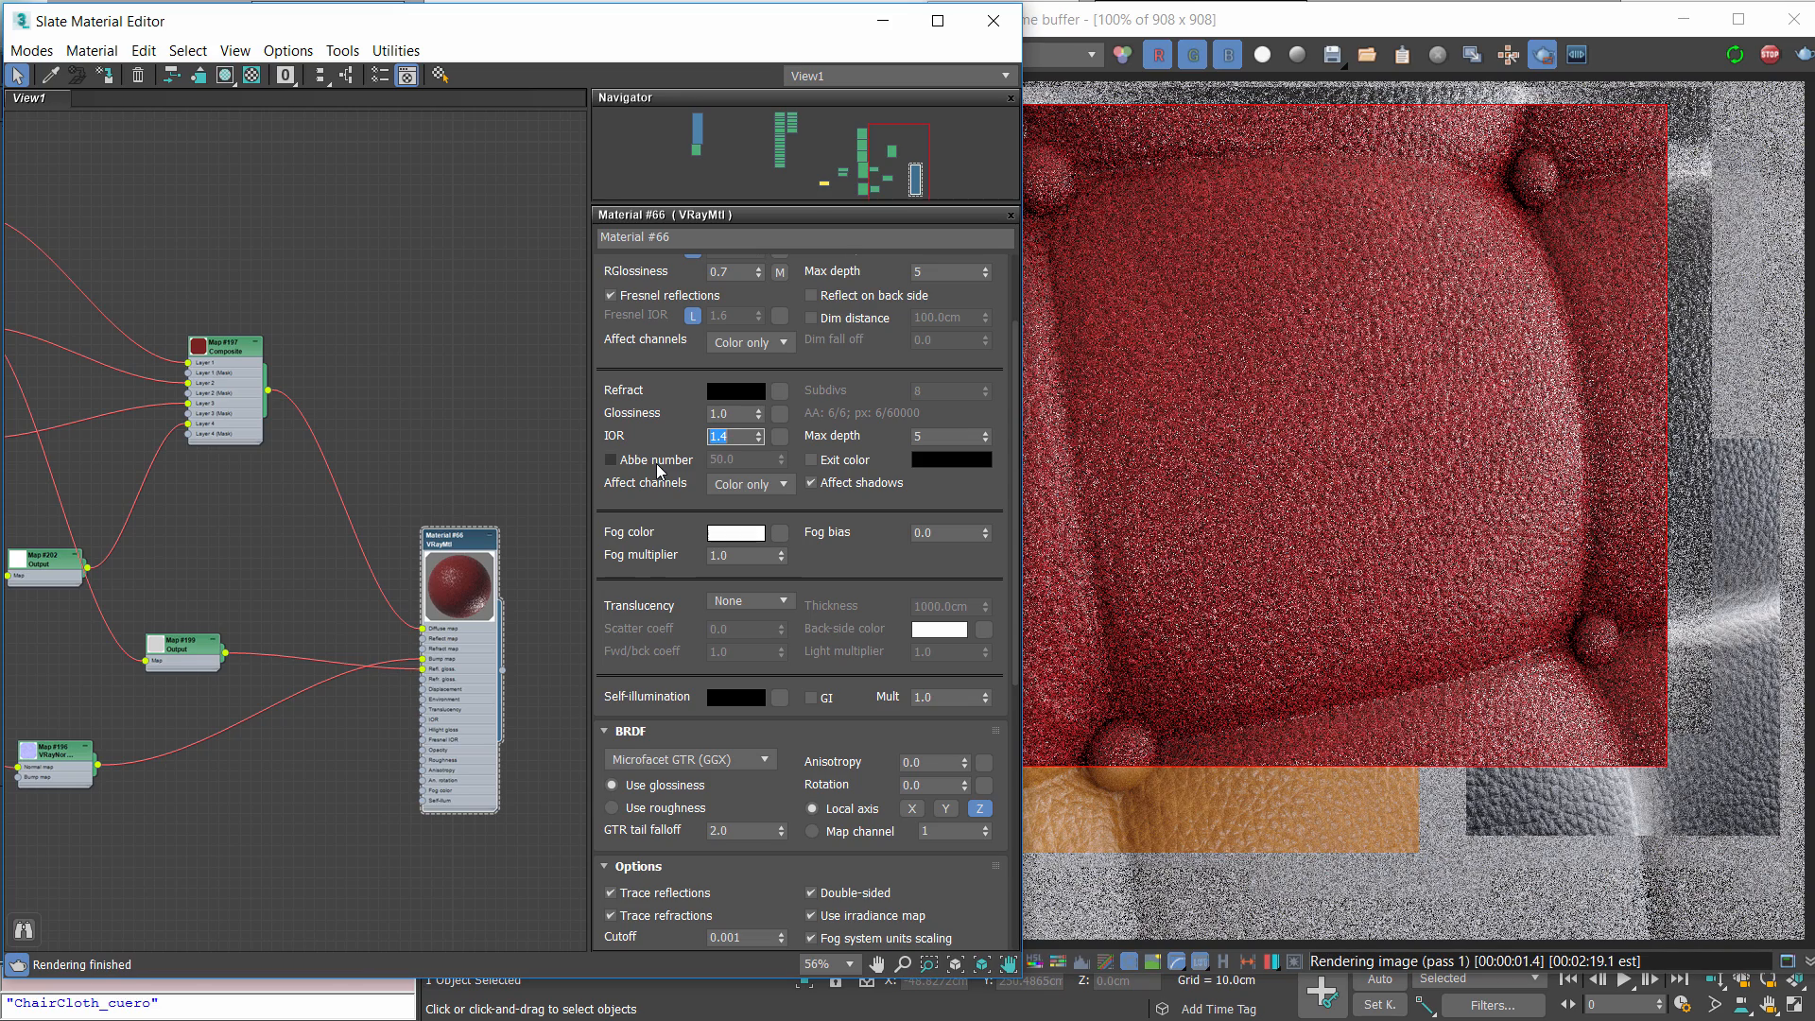
text(1.6)
key(Return)
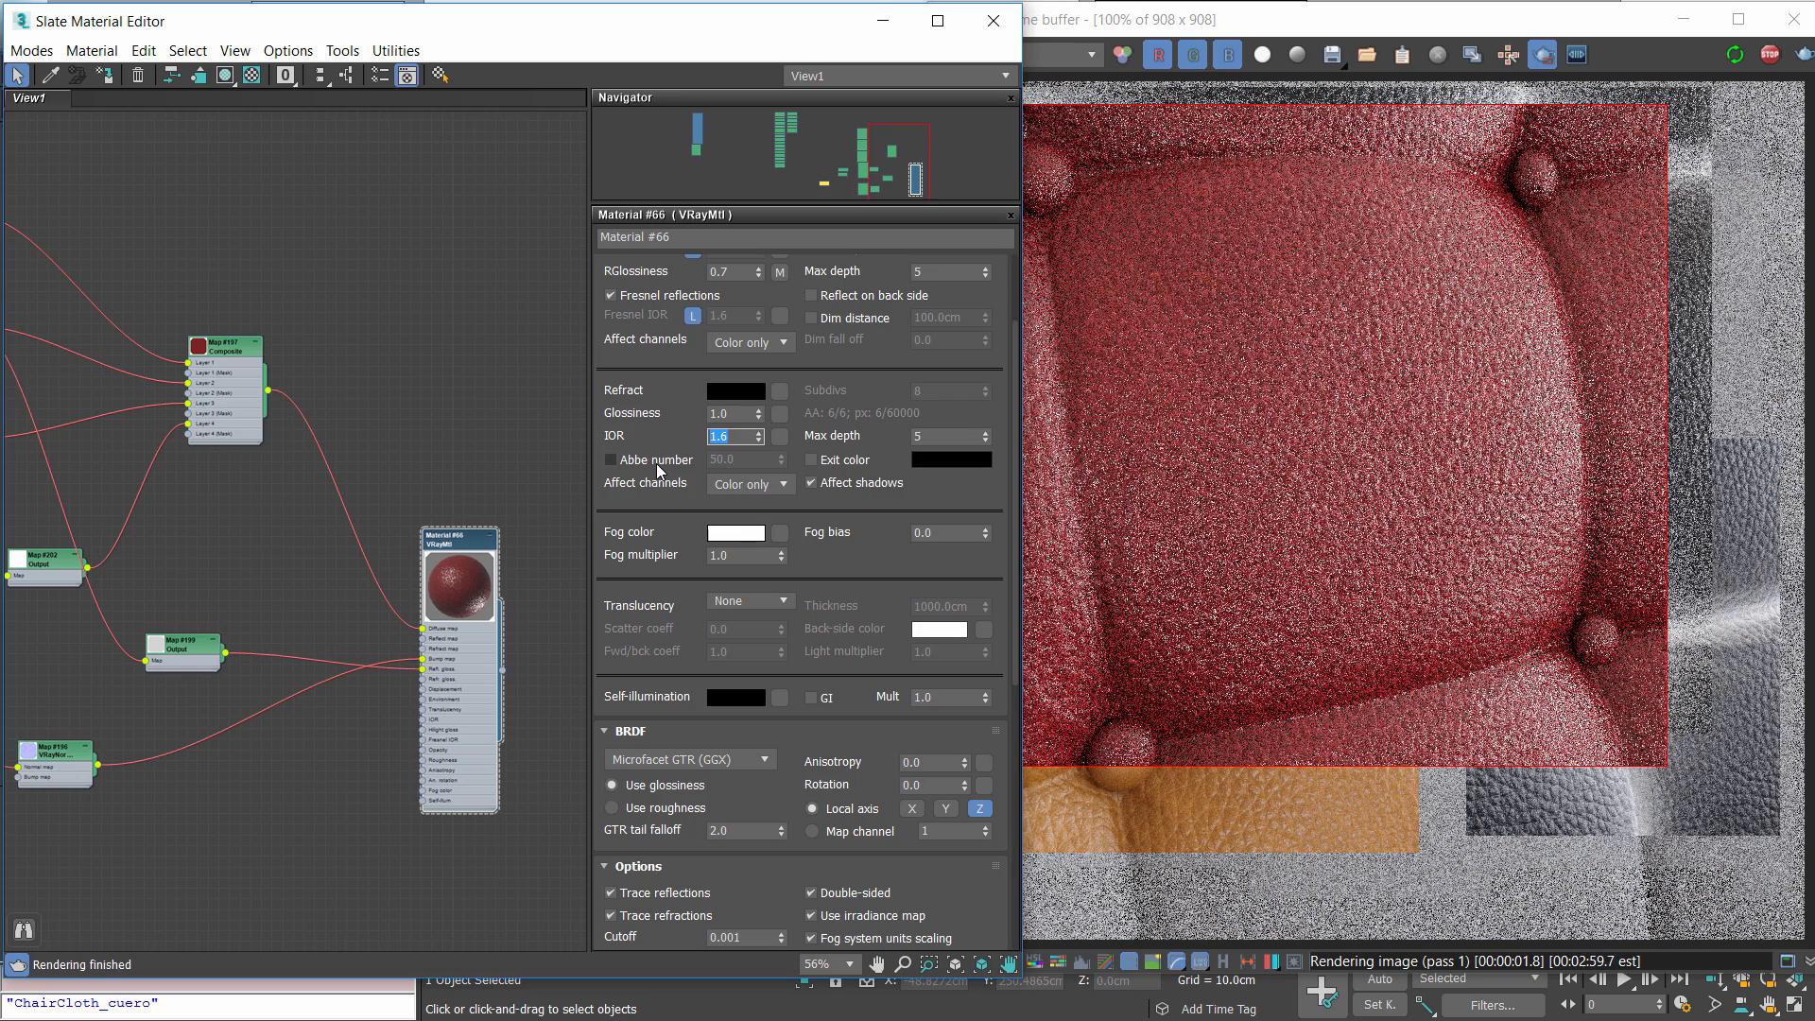
text(1.5)
key(Return)
Move the base VRayColor node and the two bitmap nodes beneath it slightly upward in an evenly spaced column
middle_drag(56, 712, 296, 702)
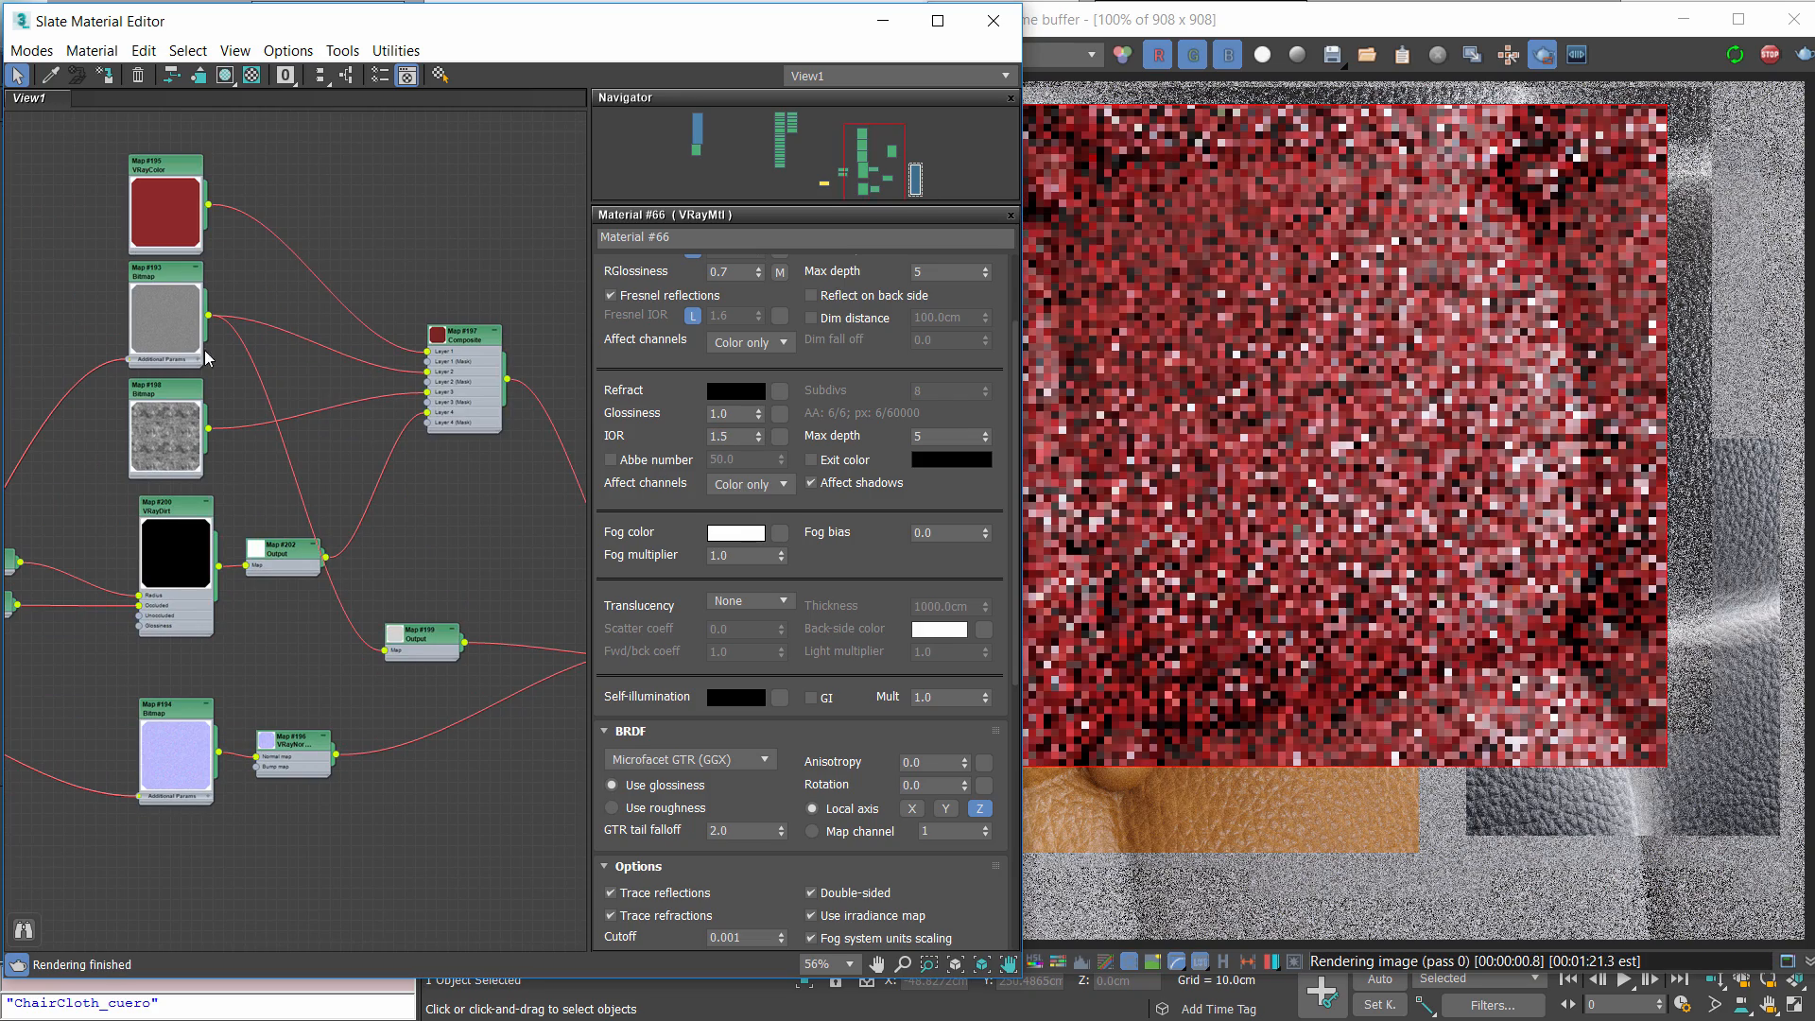
drag(180, 214, 180, 203)
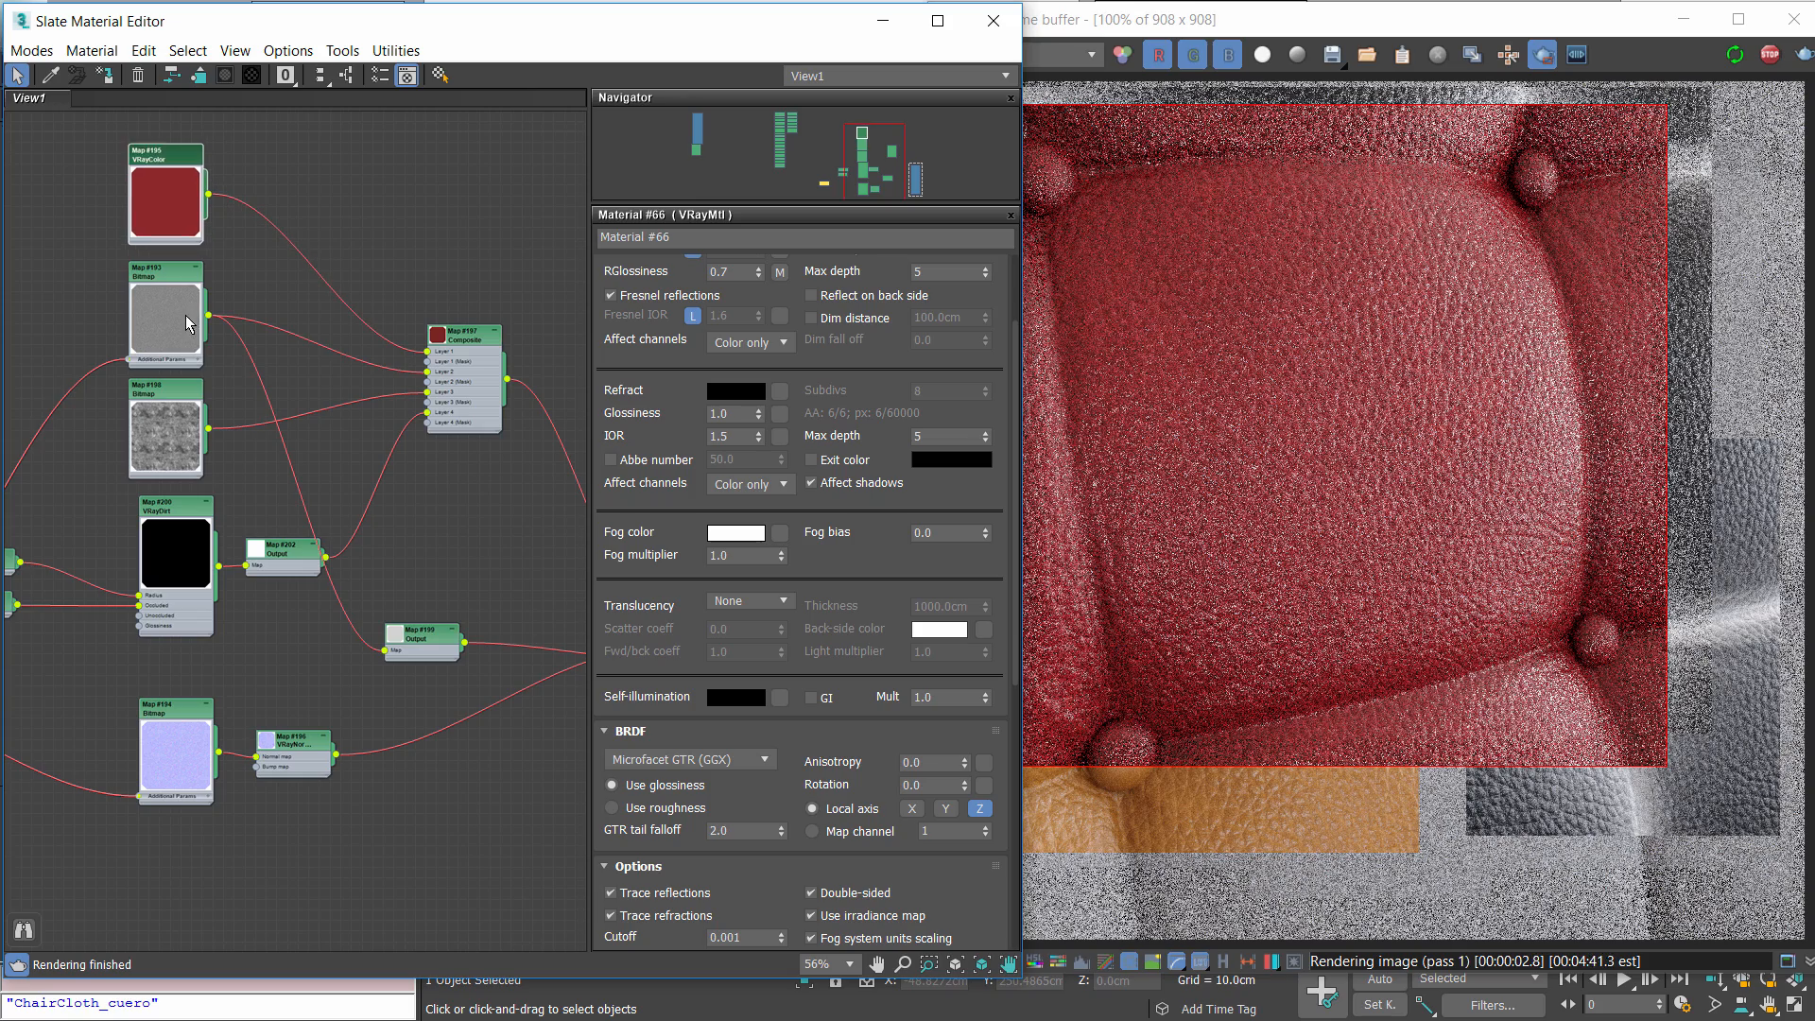
drag(187, 324, 182, 305)
drag(183, 436, 183, 424)
drag(184, 330, 184, 330)
drag(186, 395, 186, 394)
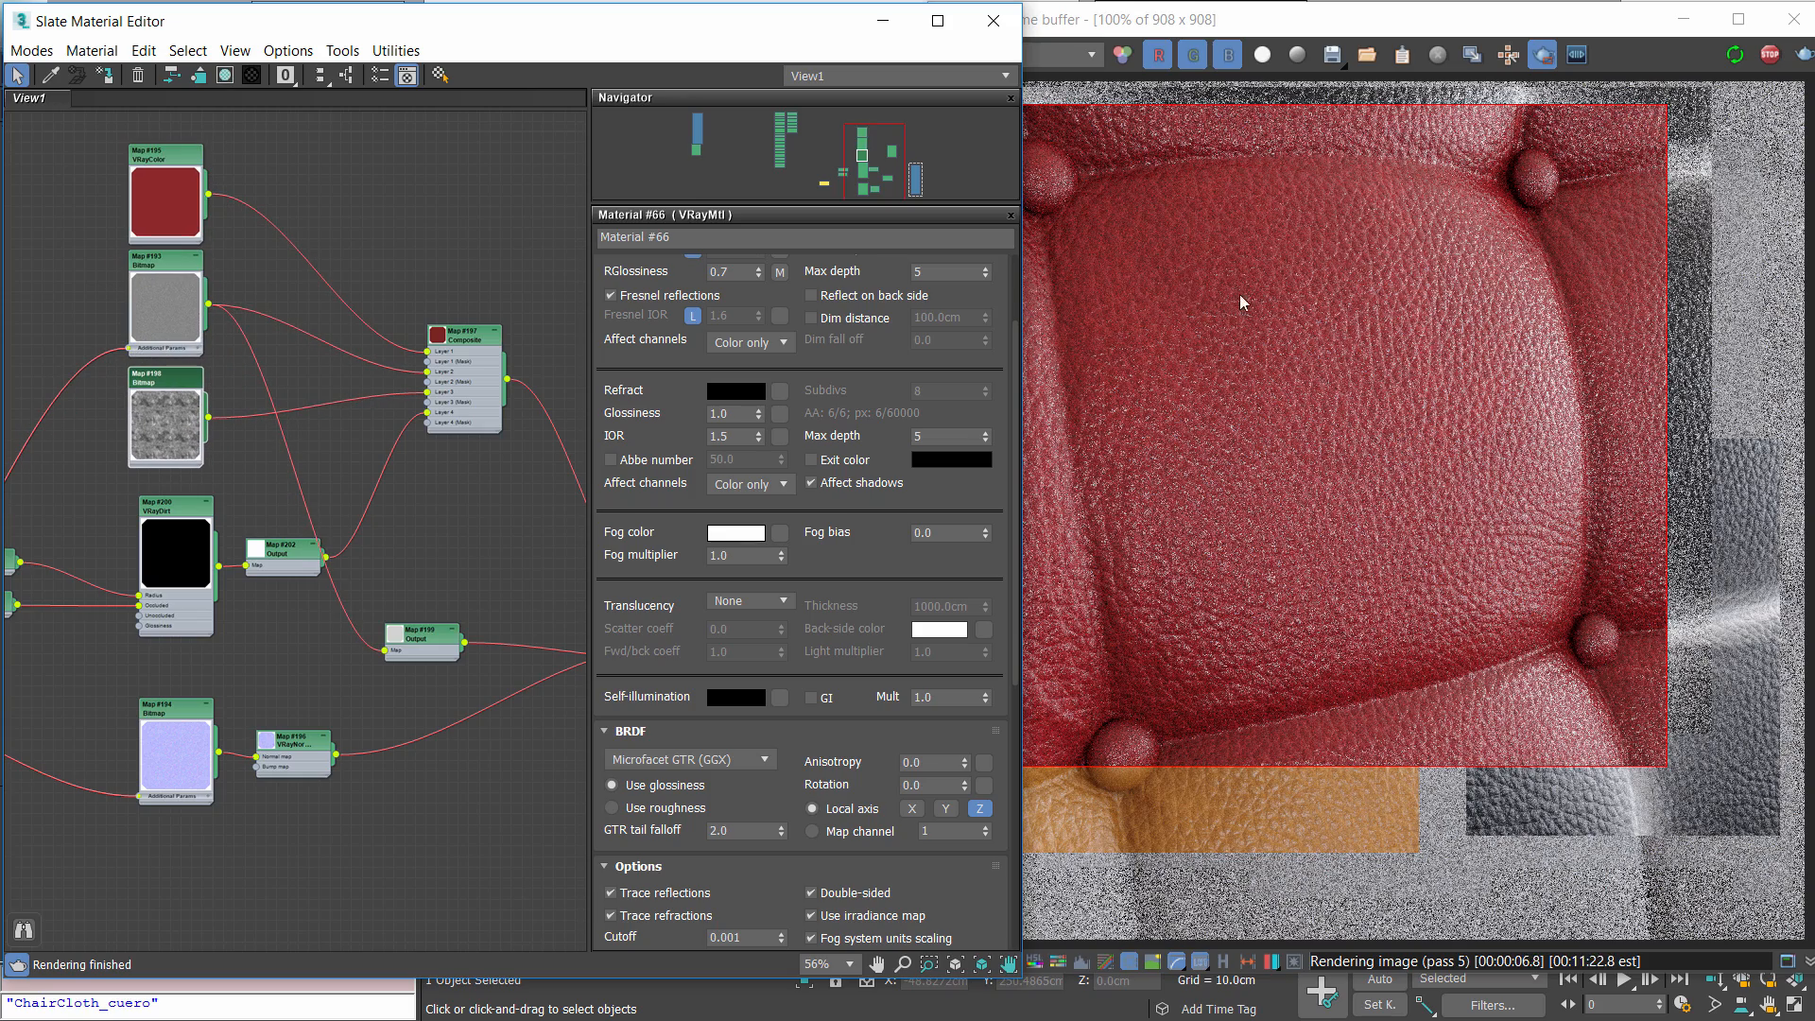
Align the VRayDirt node under the bitmap column and move its Output node in beside it
middle_drag(252, 572, 367, 562)
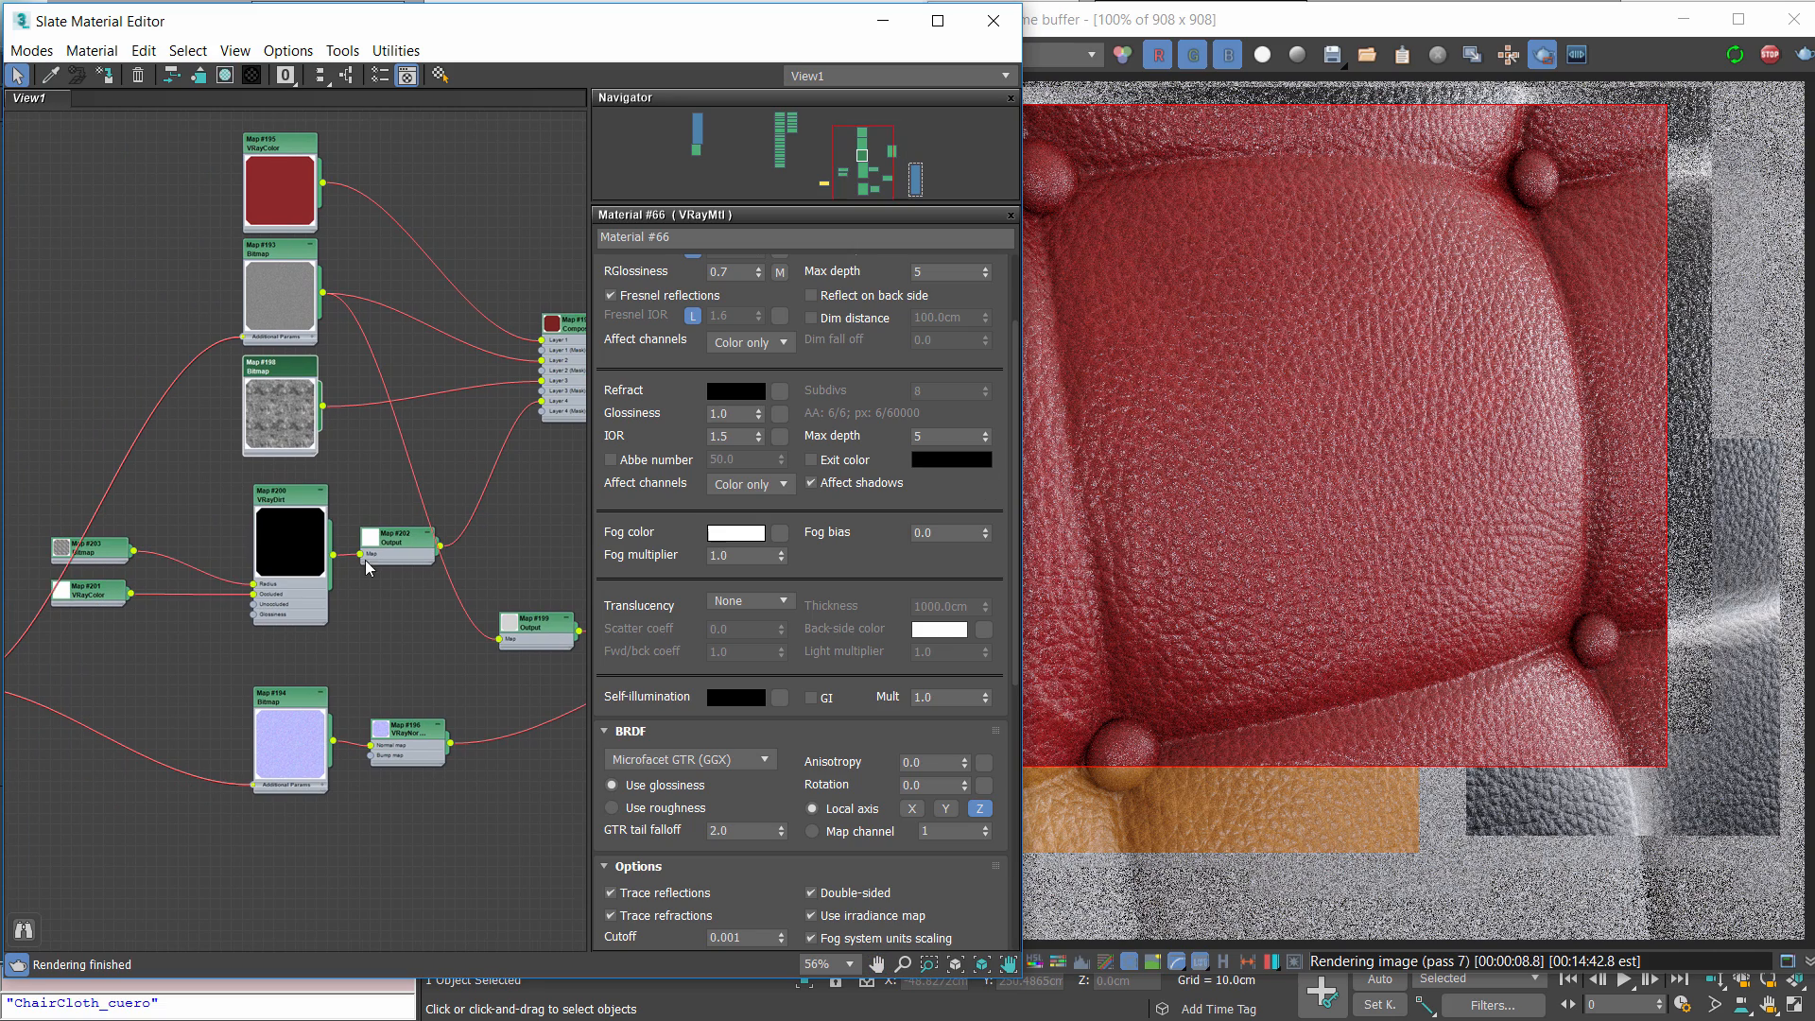
drag(293, 527, 282, 516)
drag(403, 536, 382, 535)
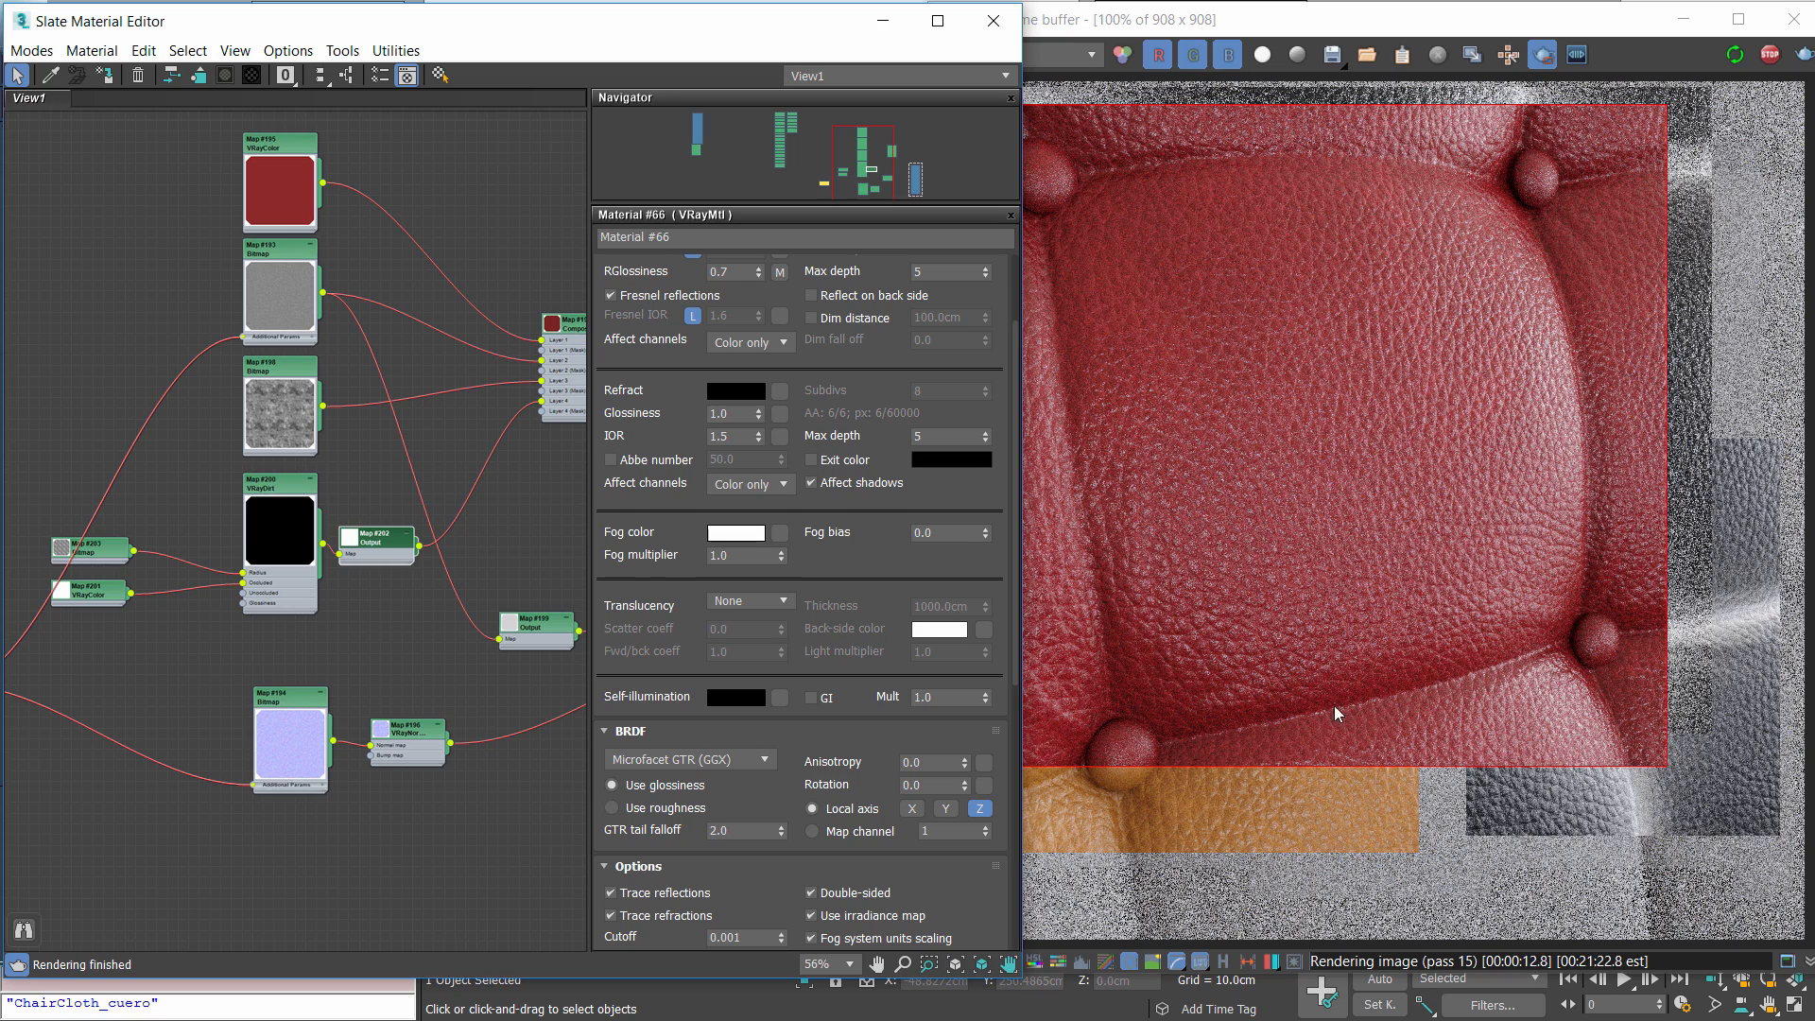
middle_drag(376, 727, 172, 667)
scroll(134, 679, up, 1)
drag(34, 606, 248, 766)
middle_drag(207, 678, 421, 713)
scroll(421, 713, down, 2)
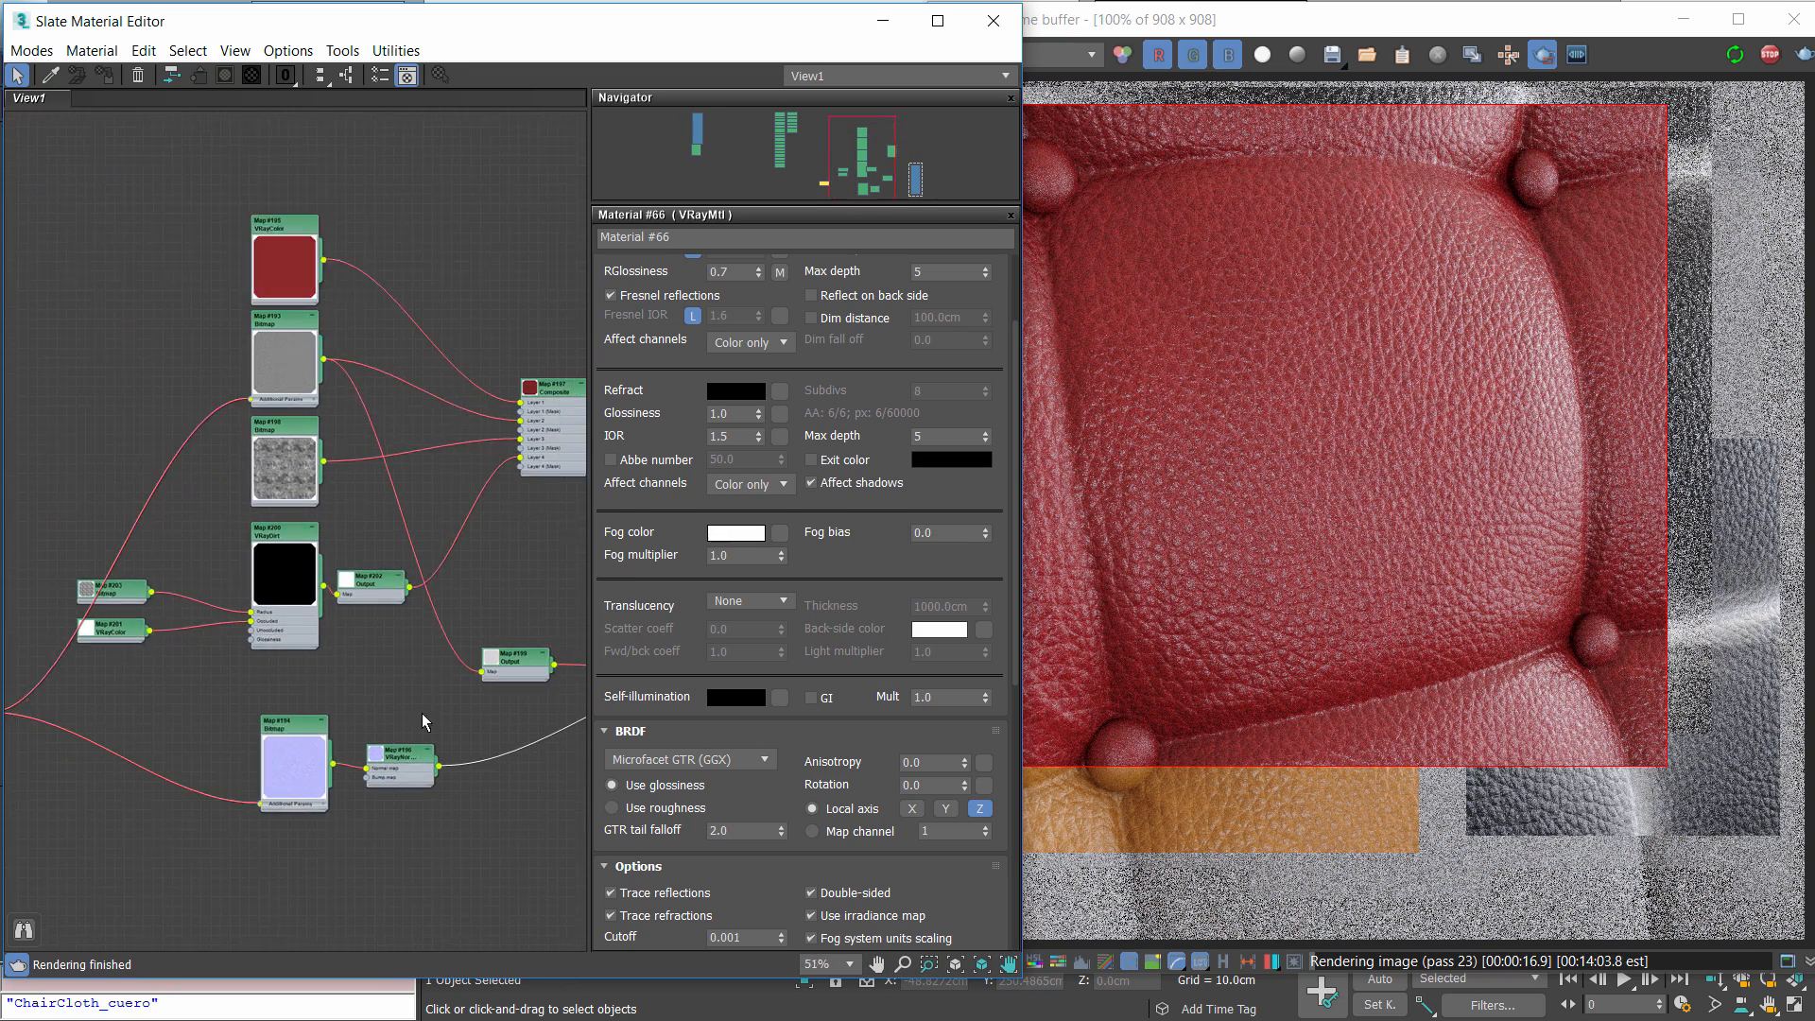
Change the base VRayColor to a dark teal (2, 47, 49) and check the leather render
scroll(421, 713, down, 1)
middle_drag(304, 291, 359, 450)
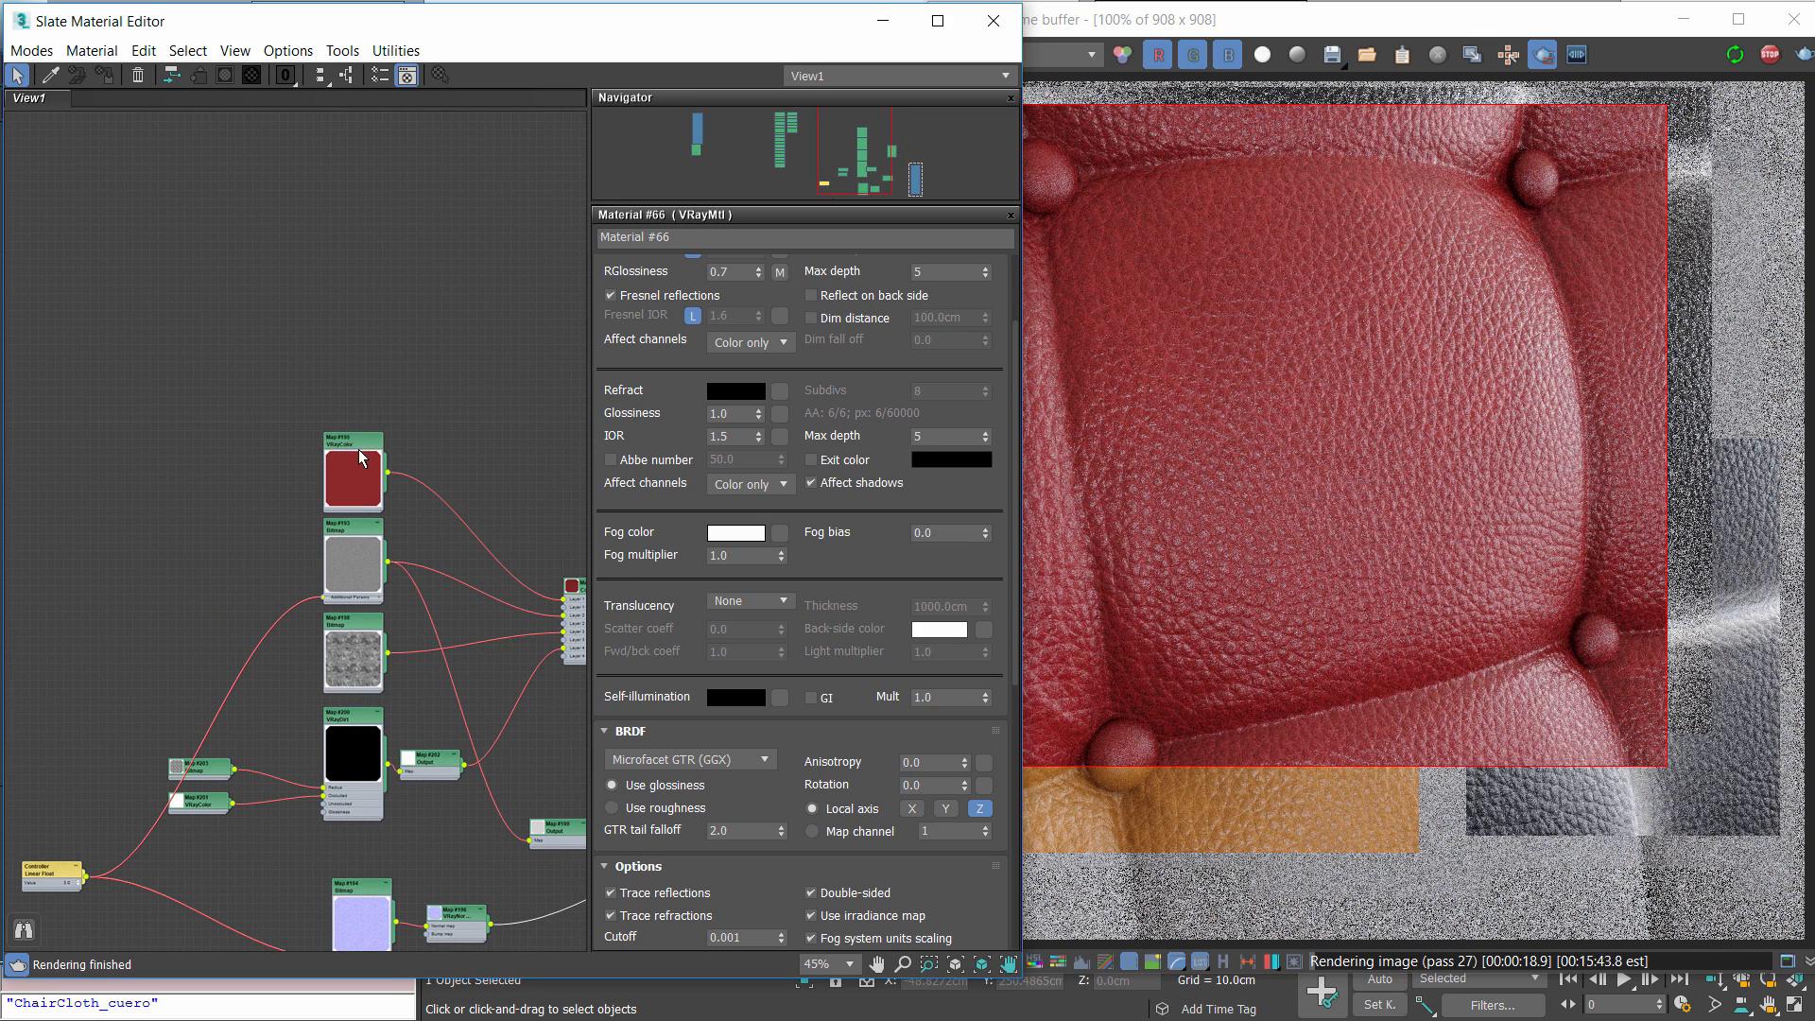
double_click(359, 450)
click(972, 458)
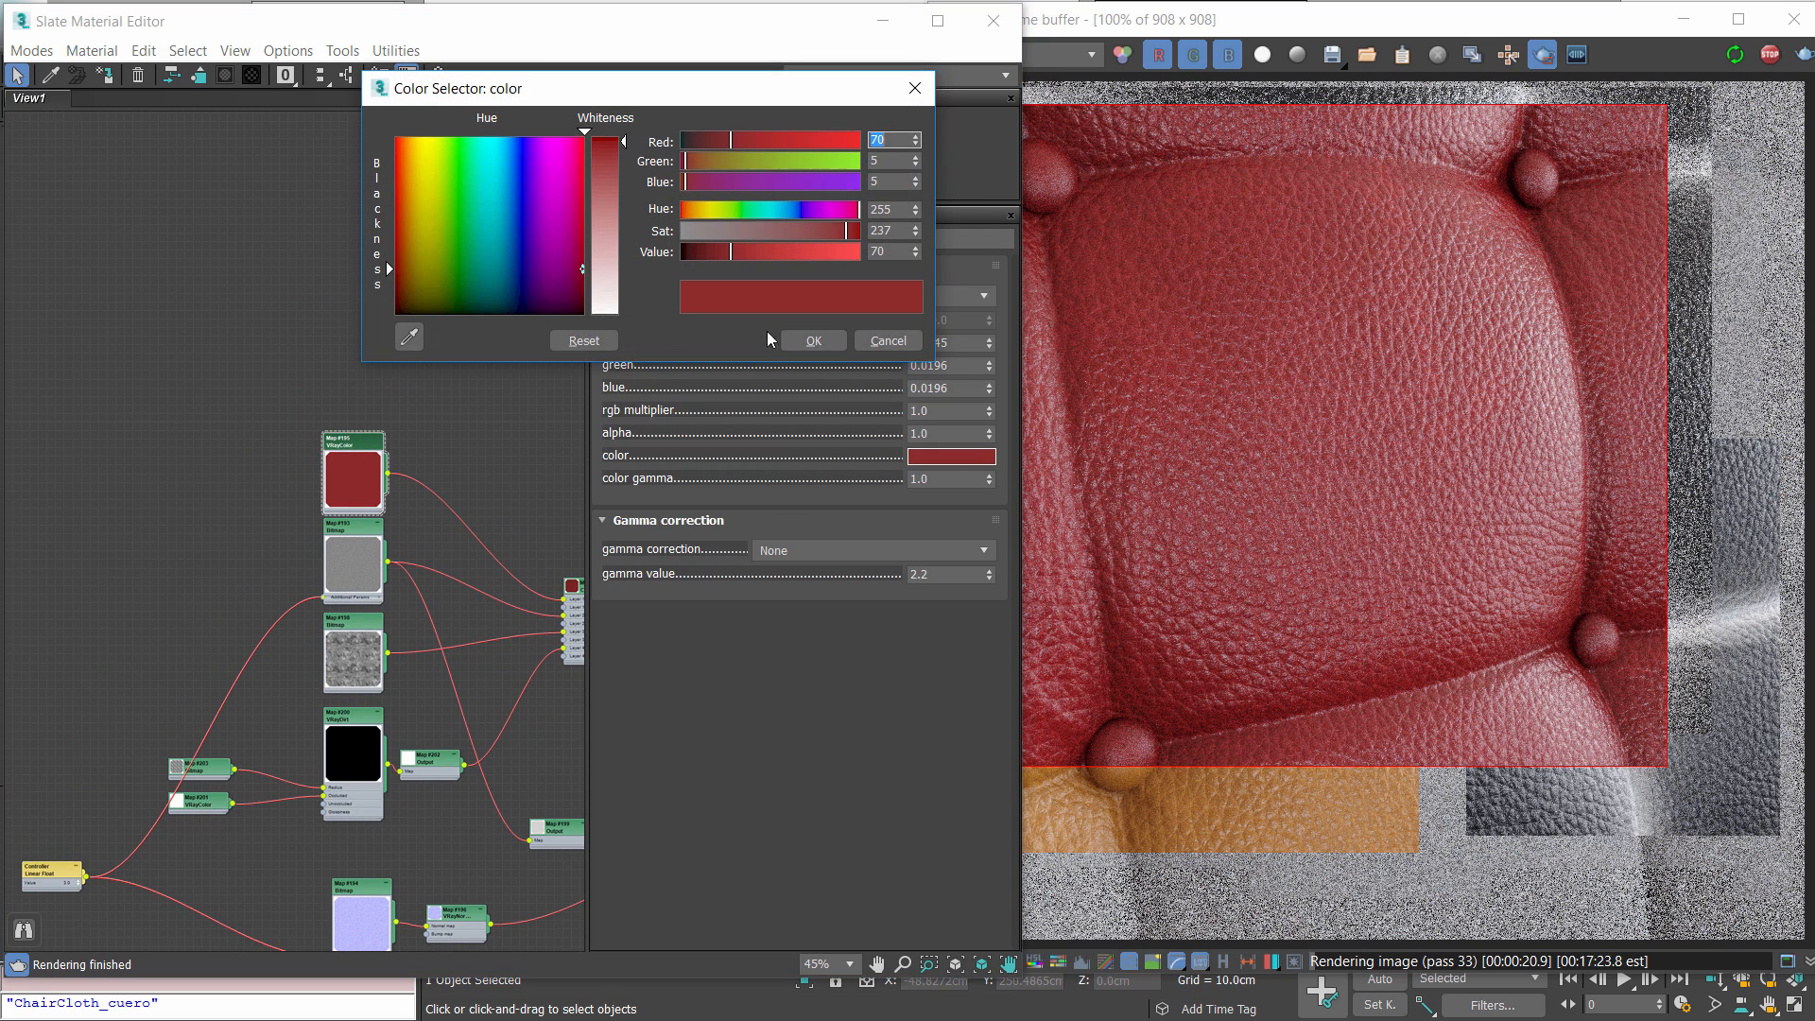
drag(496, 268, 491, 215)
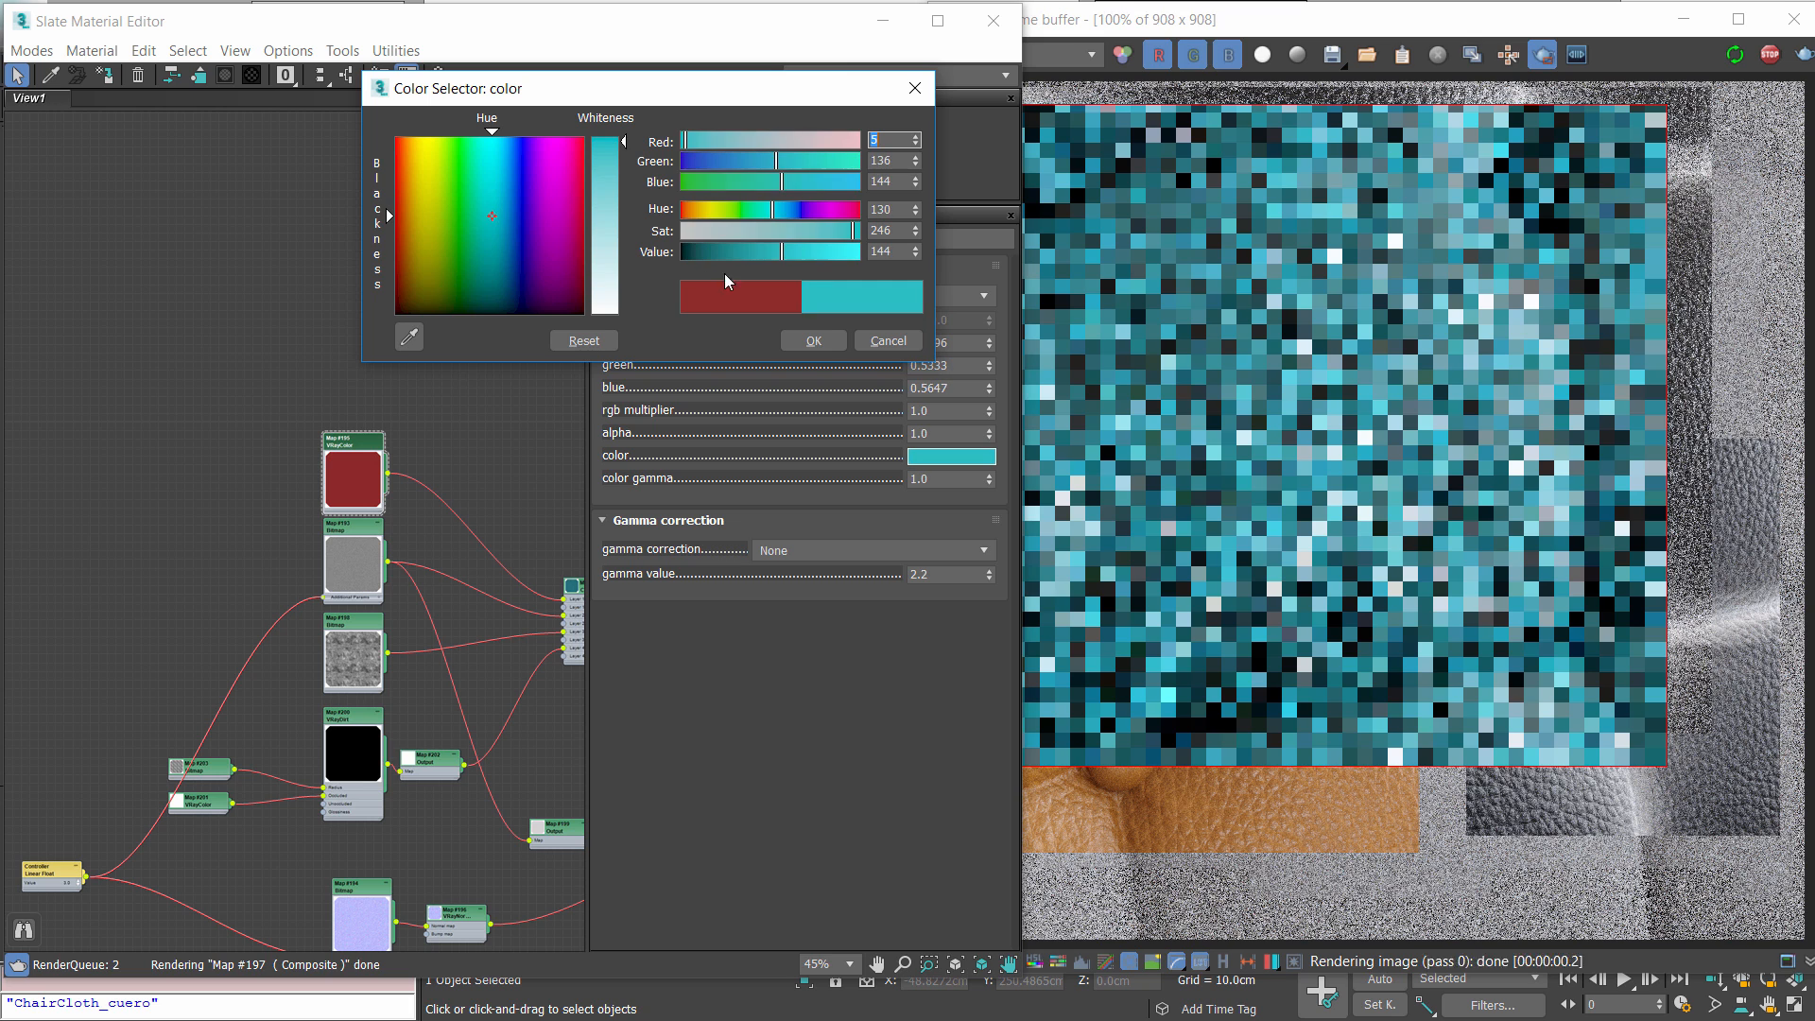
click(715, 252)
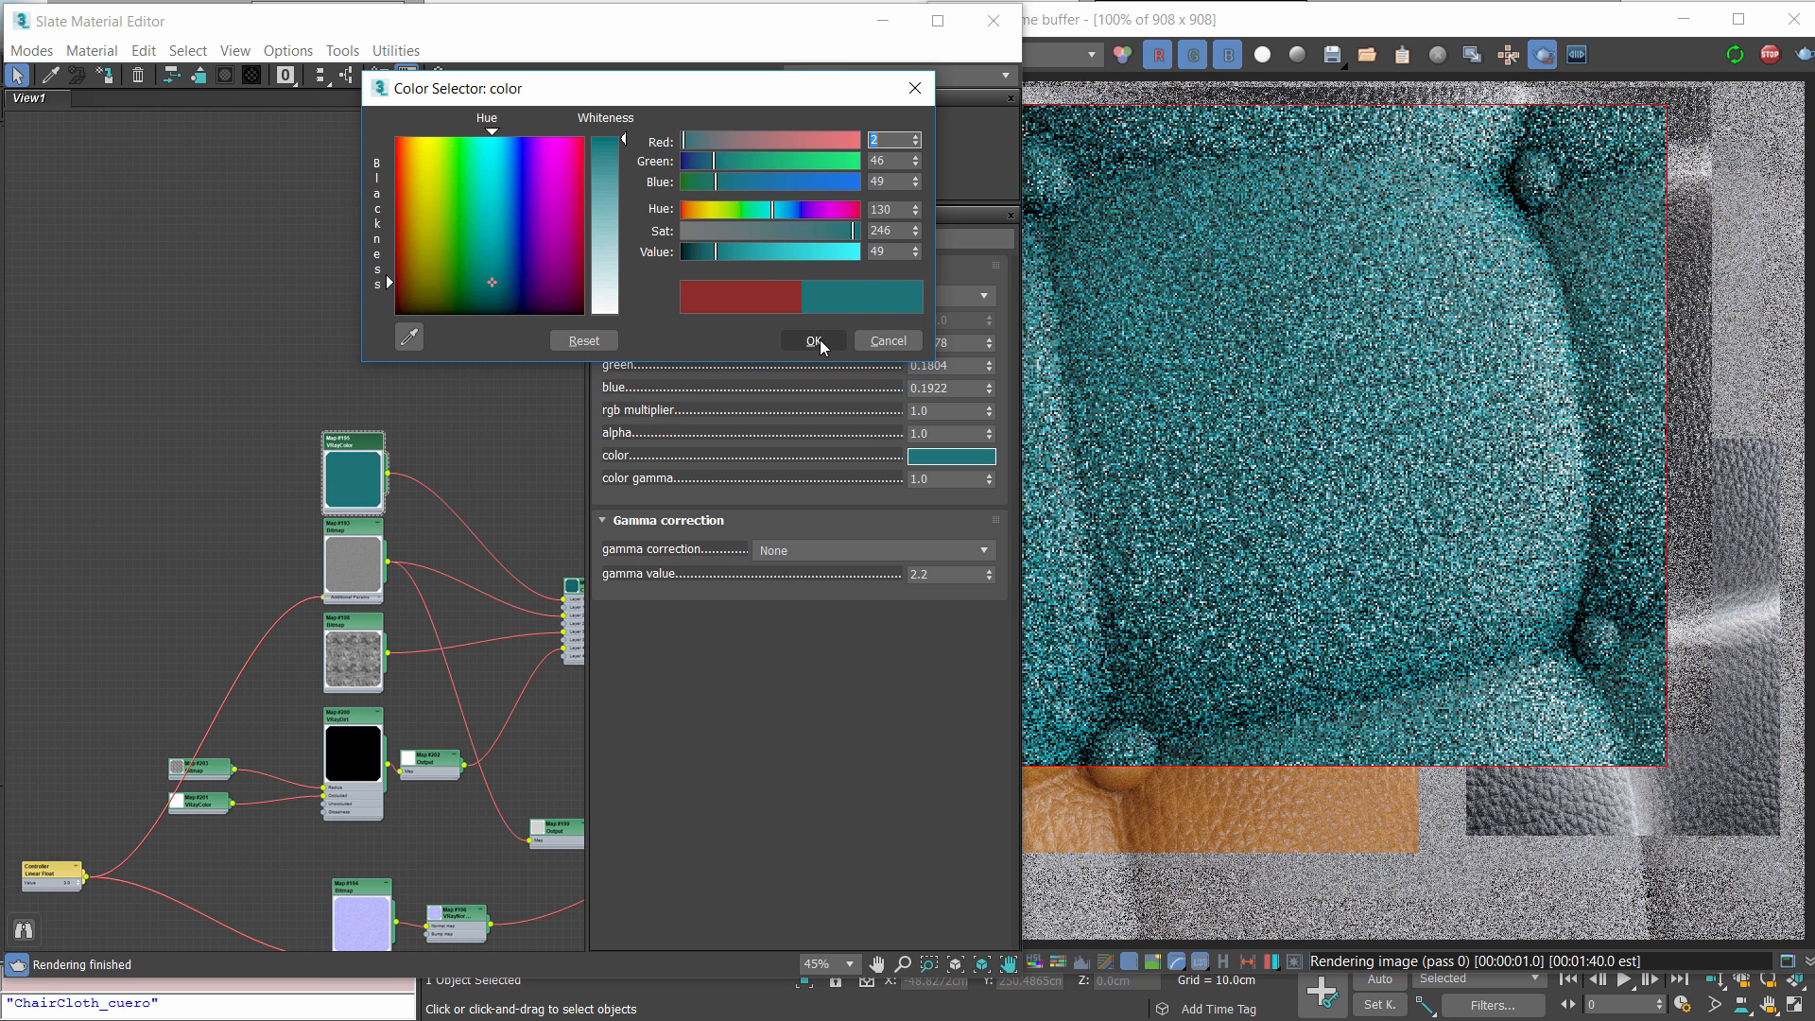
click(813, 340)
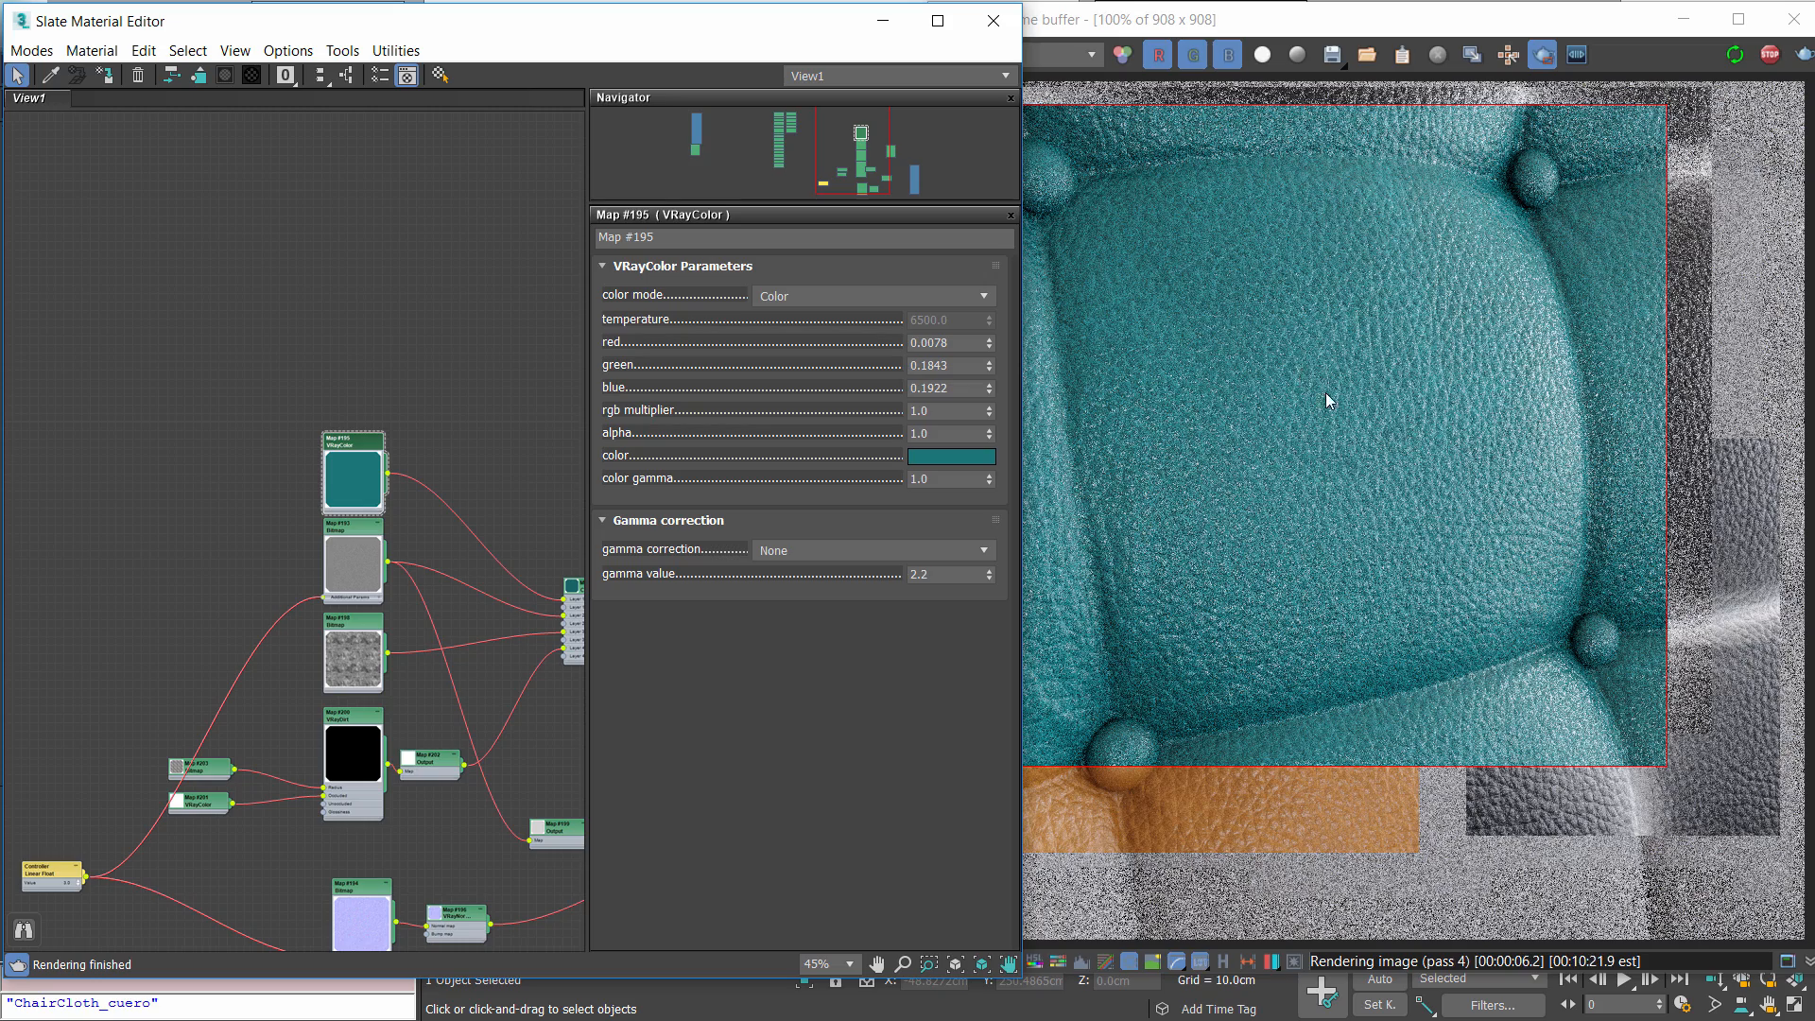
scroll(1361, 483, down, 1)
scroll(1387, 458, up, 1)
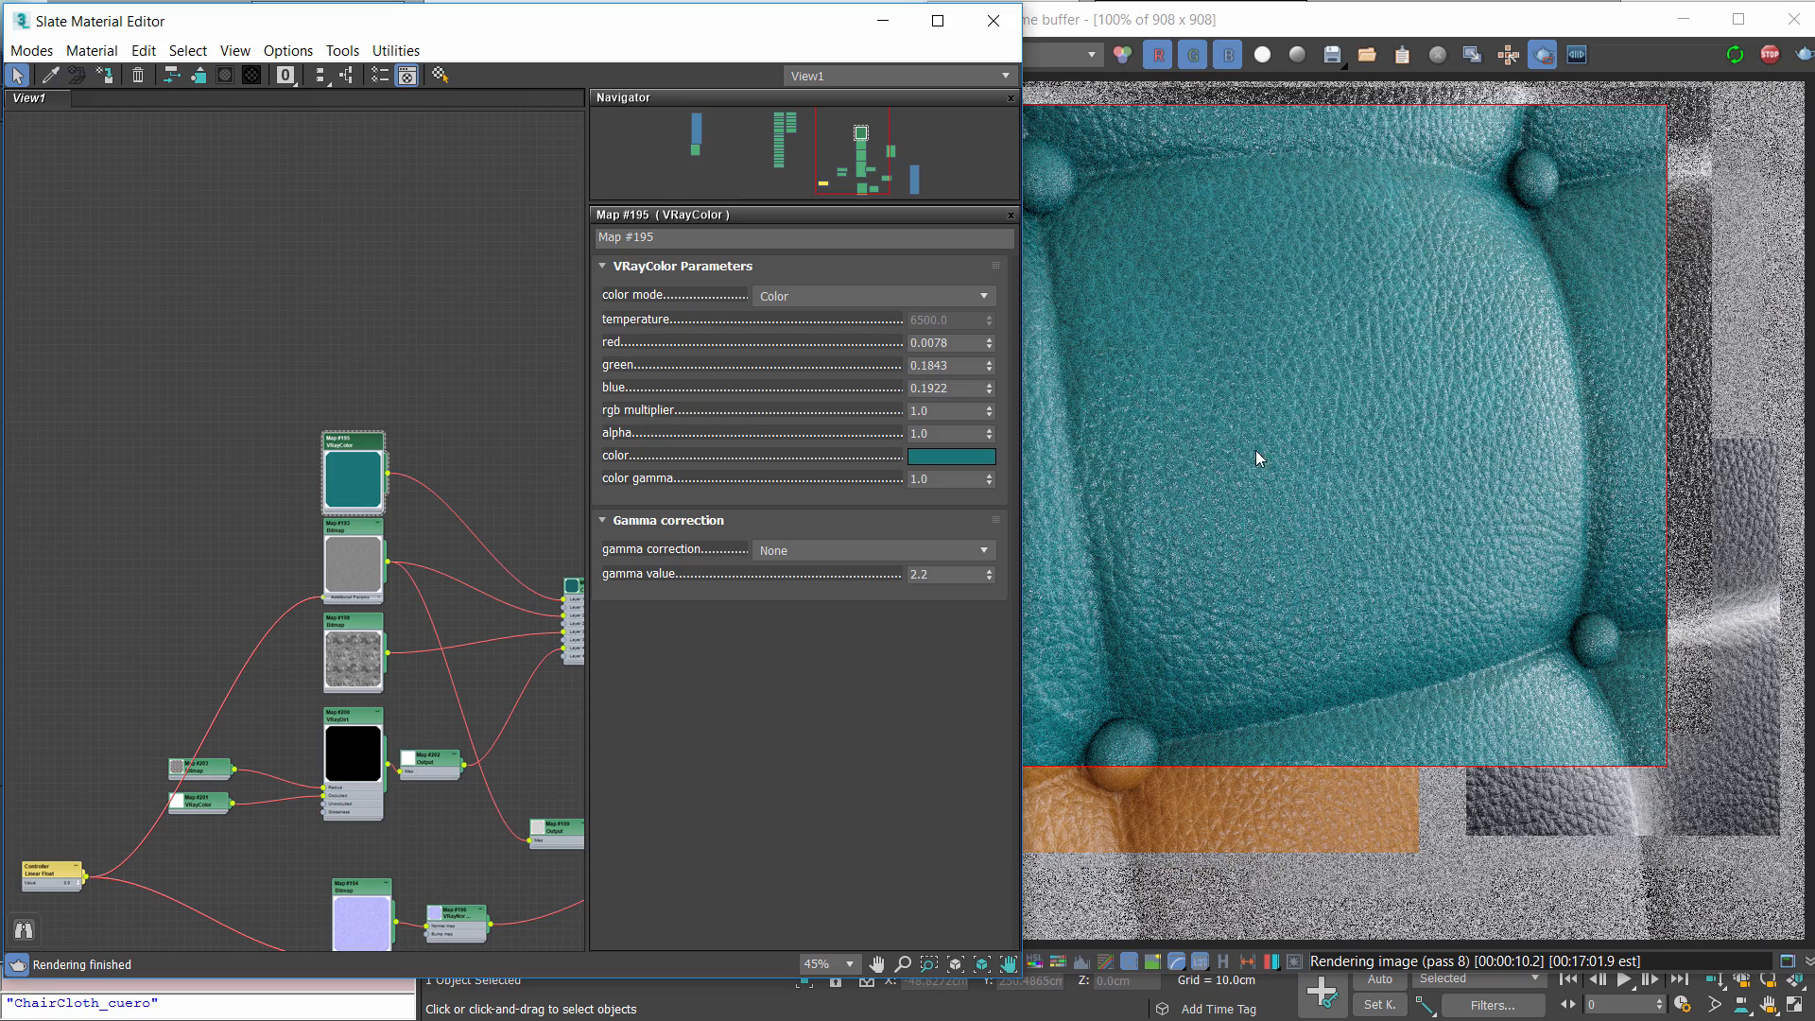
Change the base VRayColor to a dark brown (46, 19, 3) and check the leather render
click(928, 458)
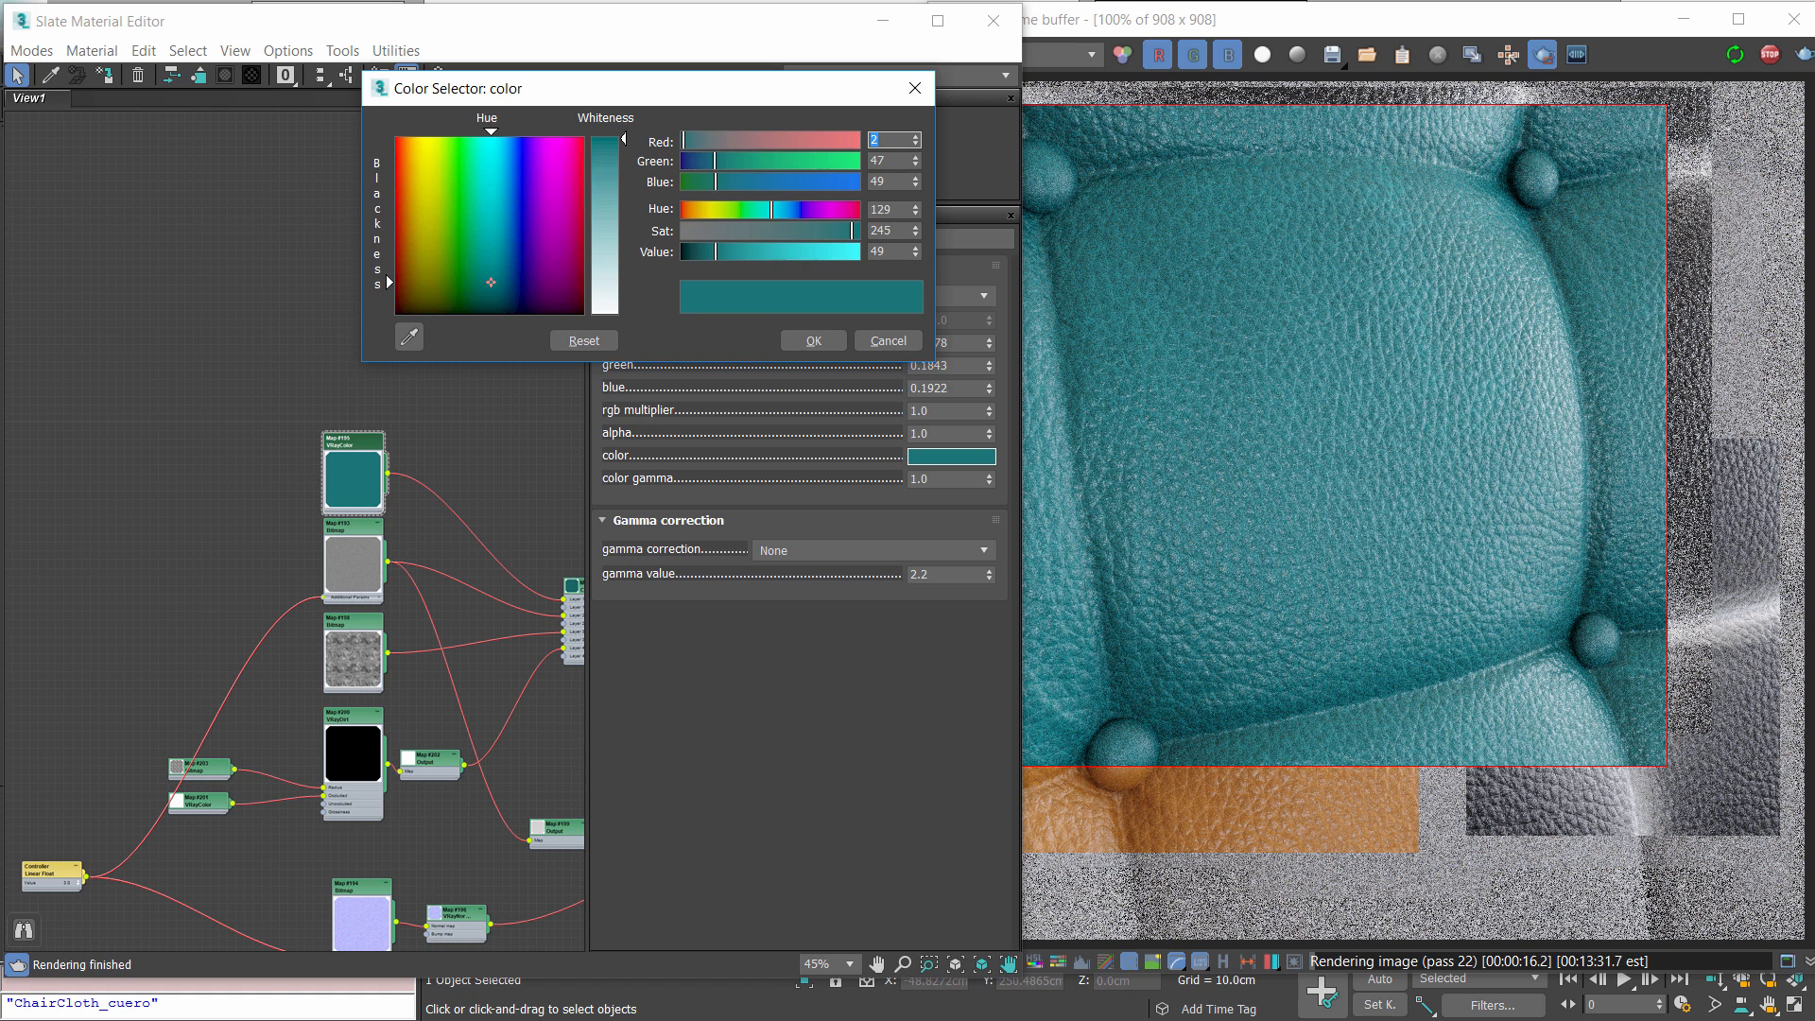
drag(491, 281, 409, 214)
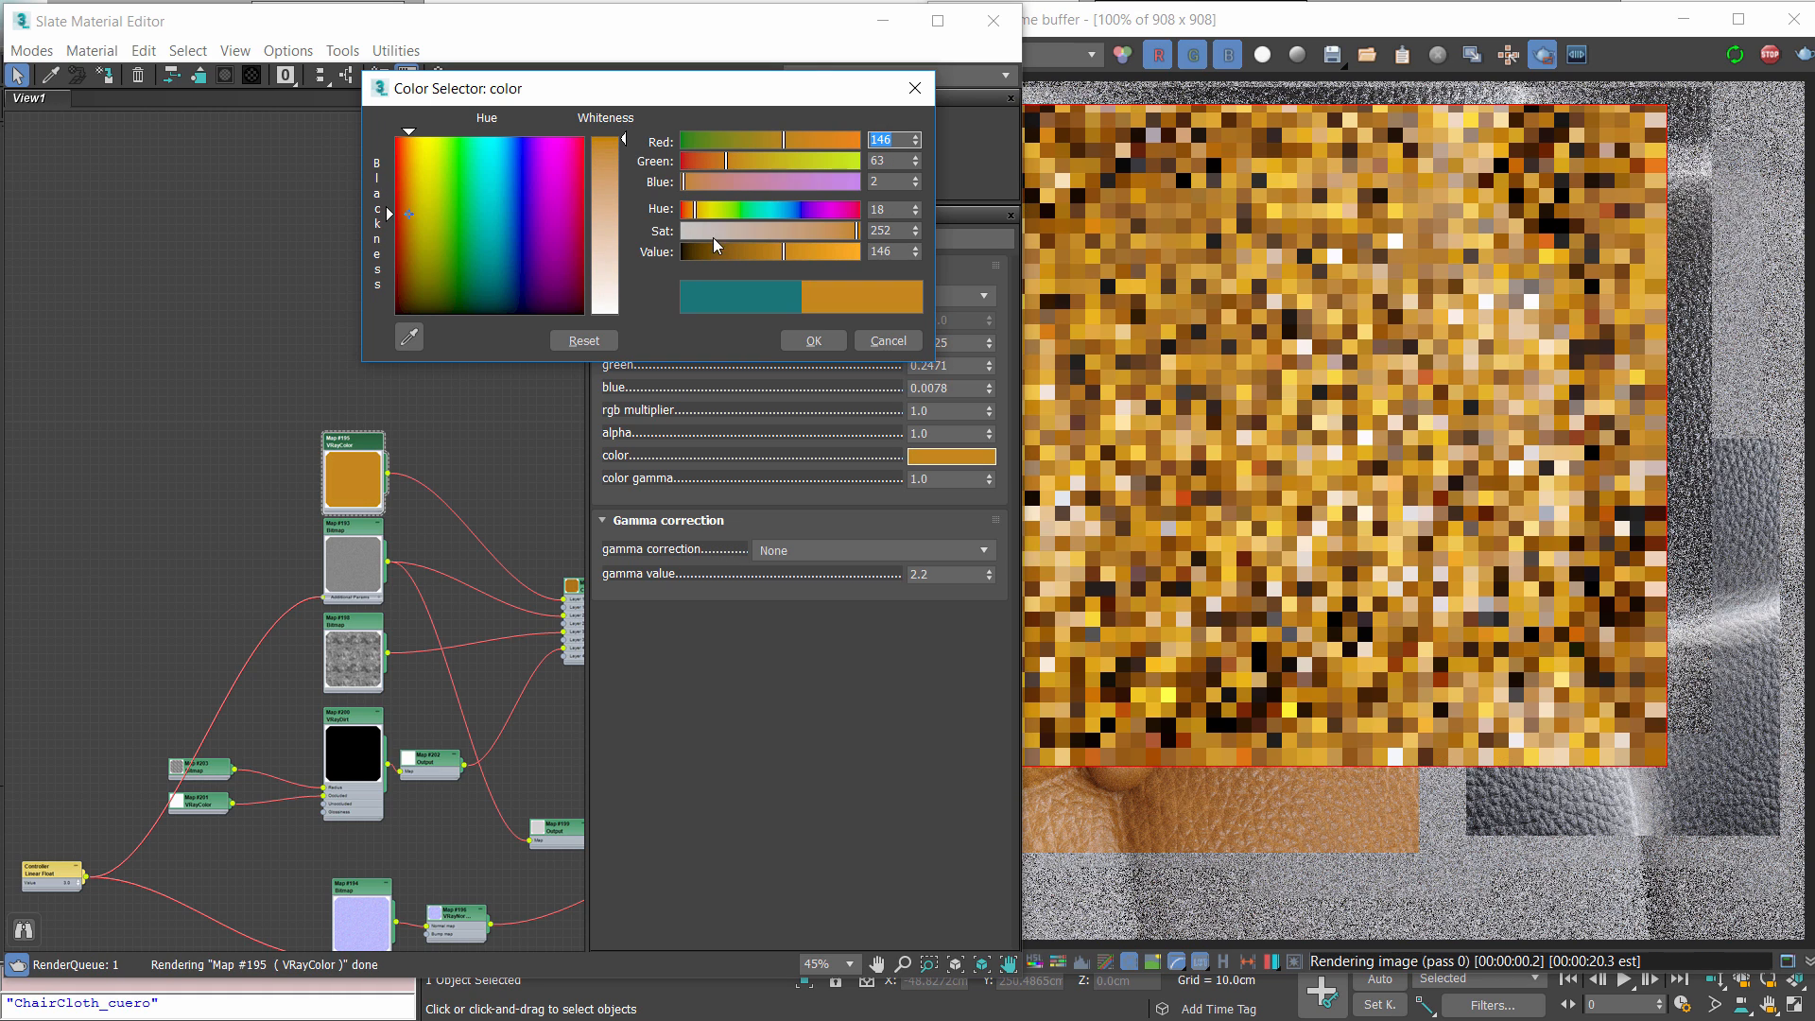
click(730, 252)
click(846, 230)
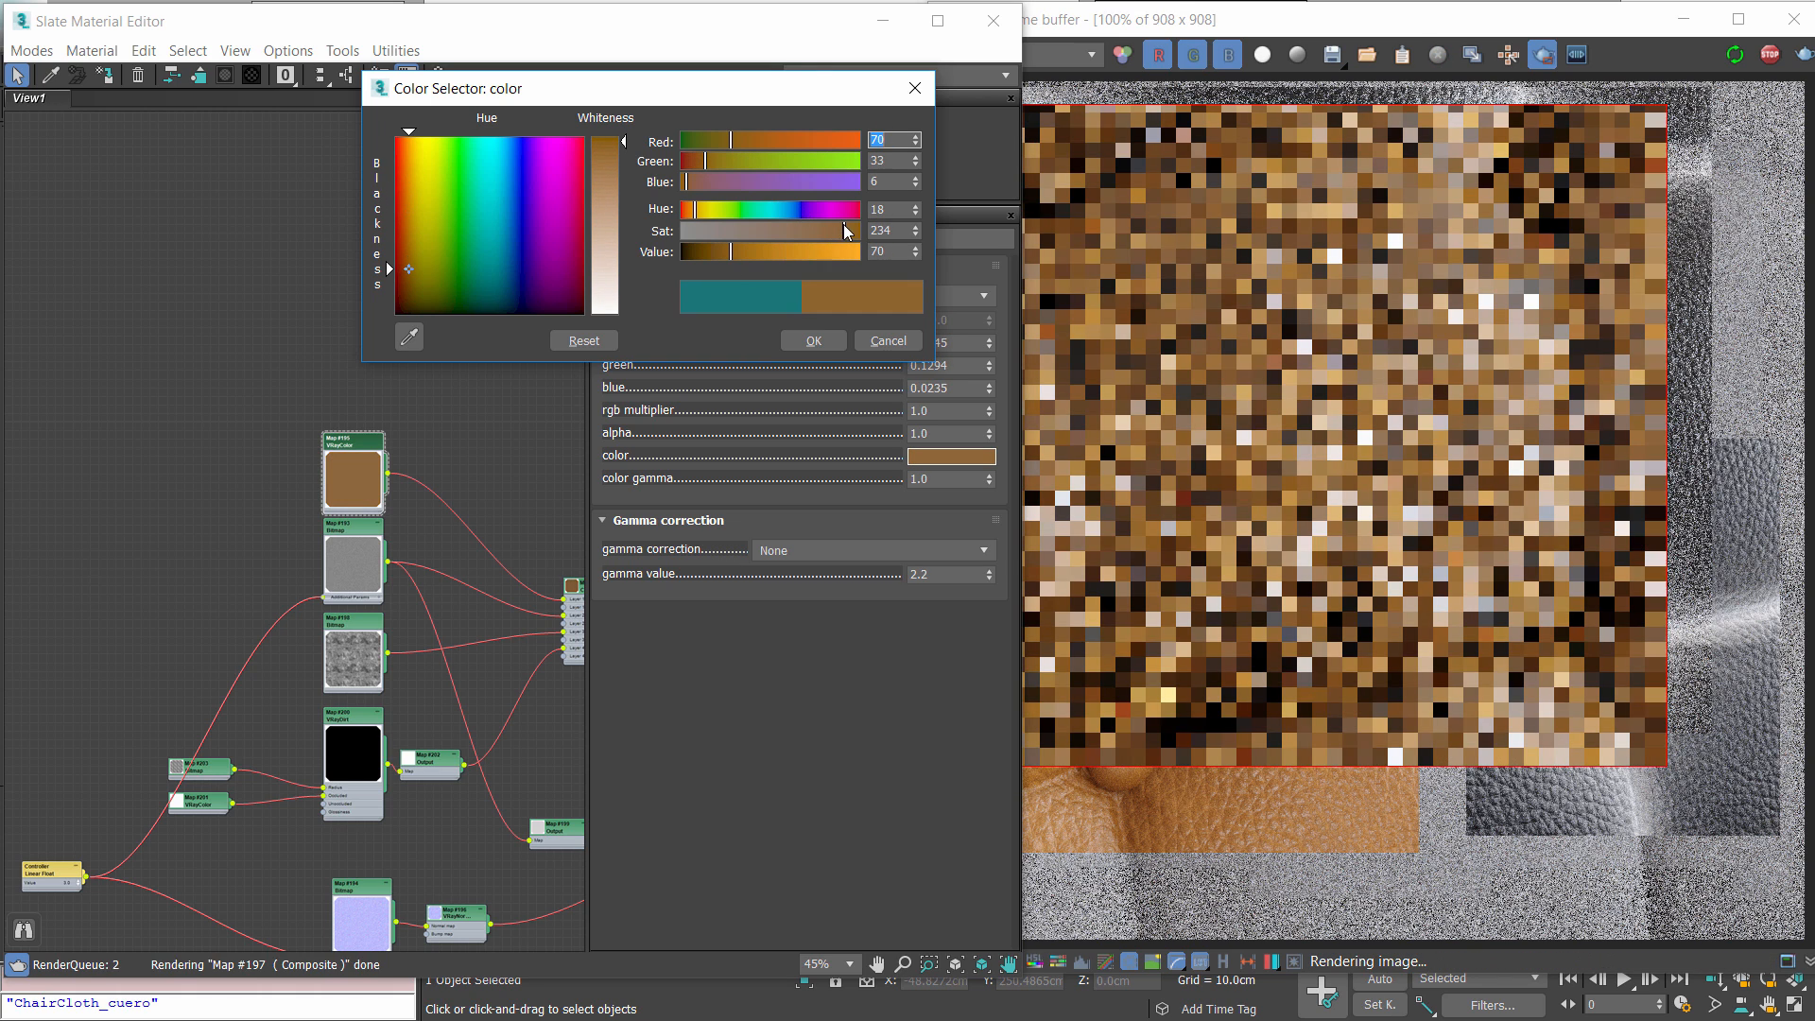
click(712, 251)
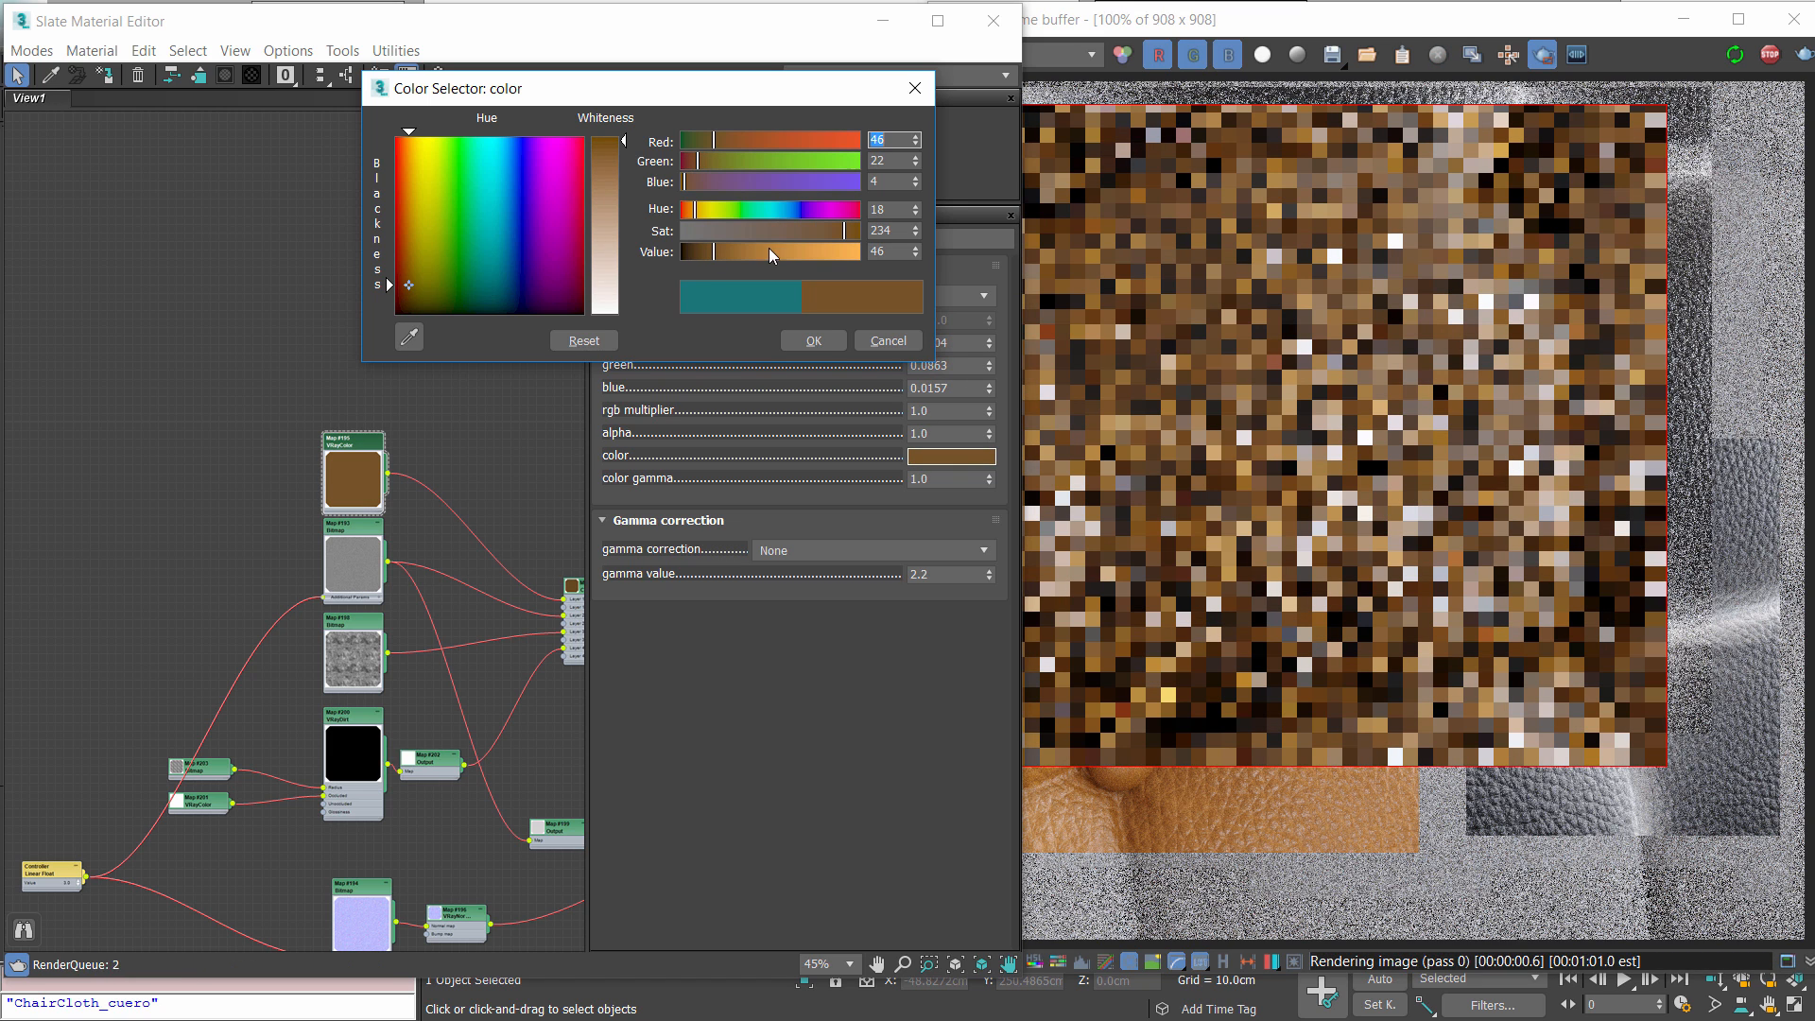
click(848, 231)
click(694, 208)
click(692, 209)
scroll(1461, 480, down, 2)
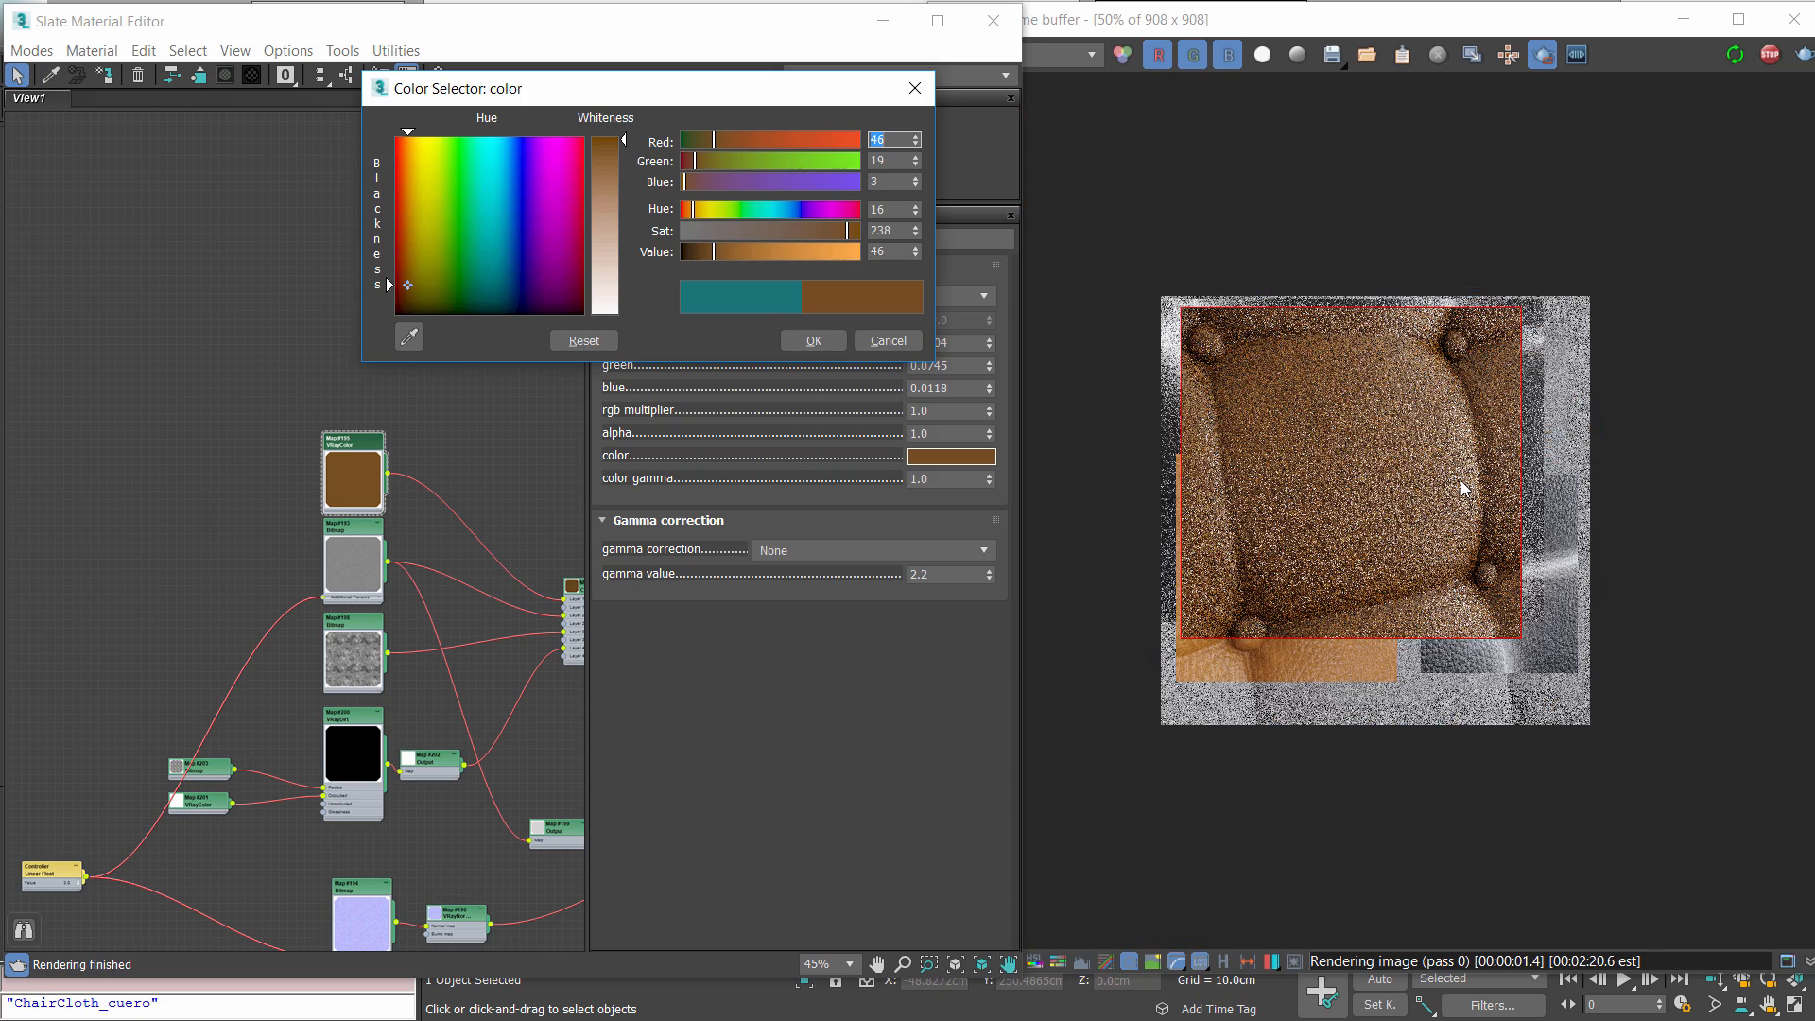
scroll(1461, 488, up, 2)
Lighten the base brown to value 58 and fine-tune its hue to 12, giving RGB 58, 19, 4, and accept the color
click(722, 249)
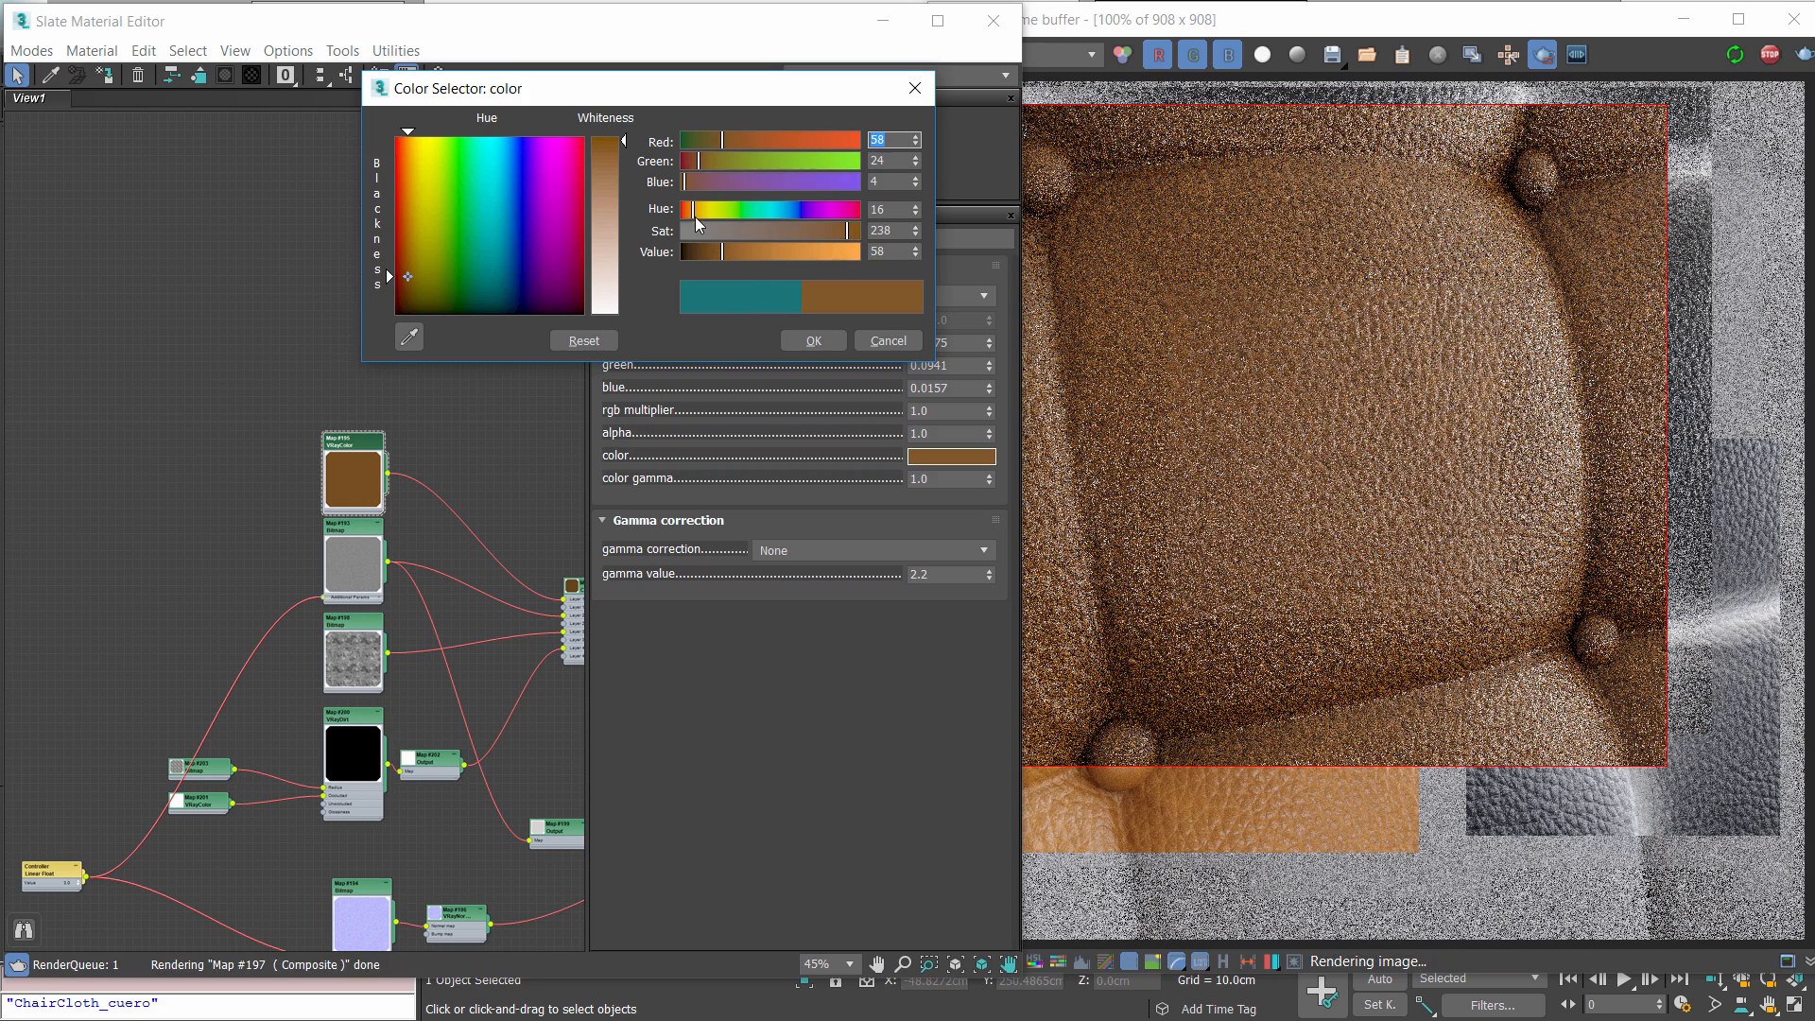
click(690, 211)
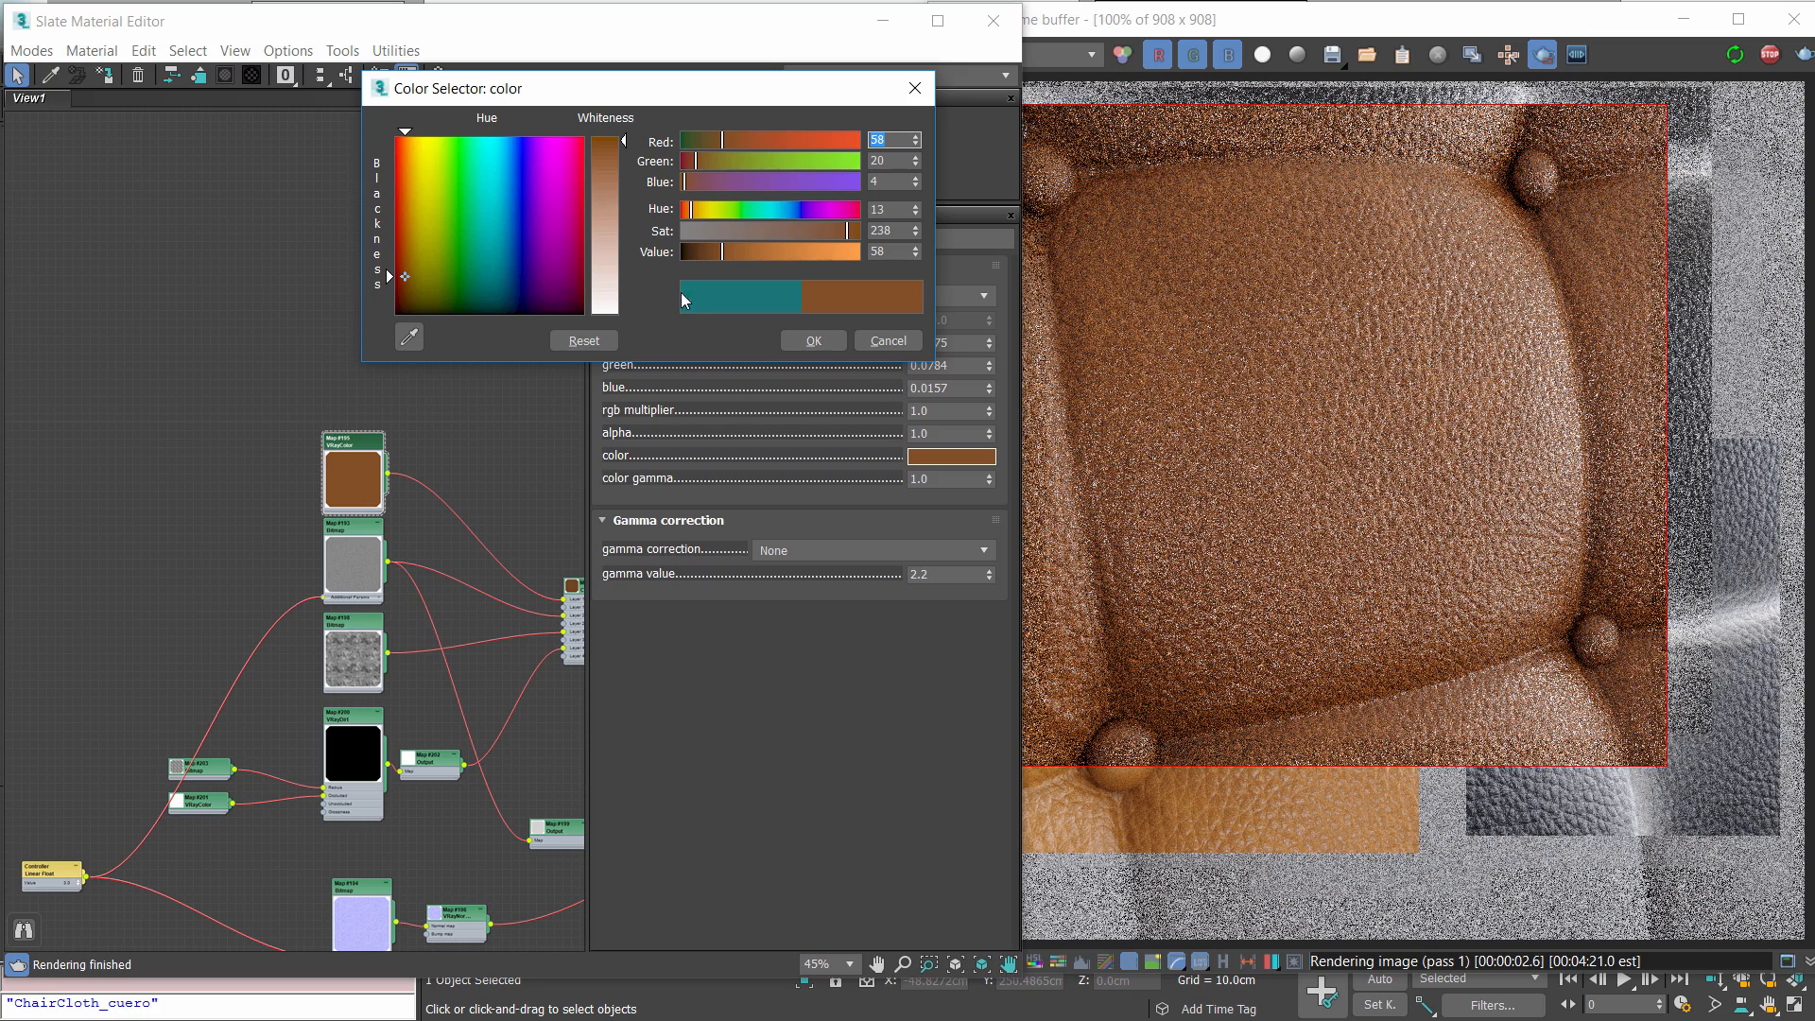
click(688, 208)
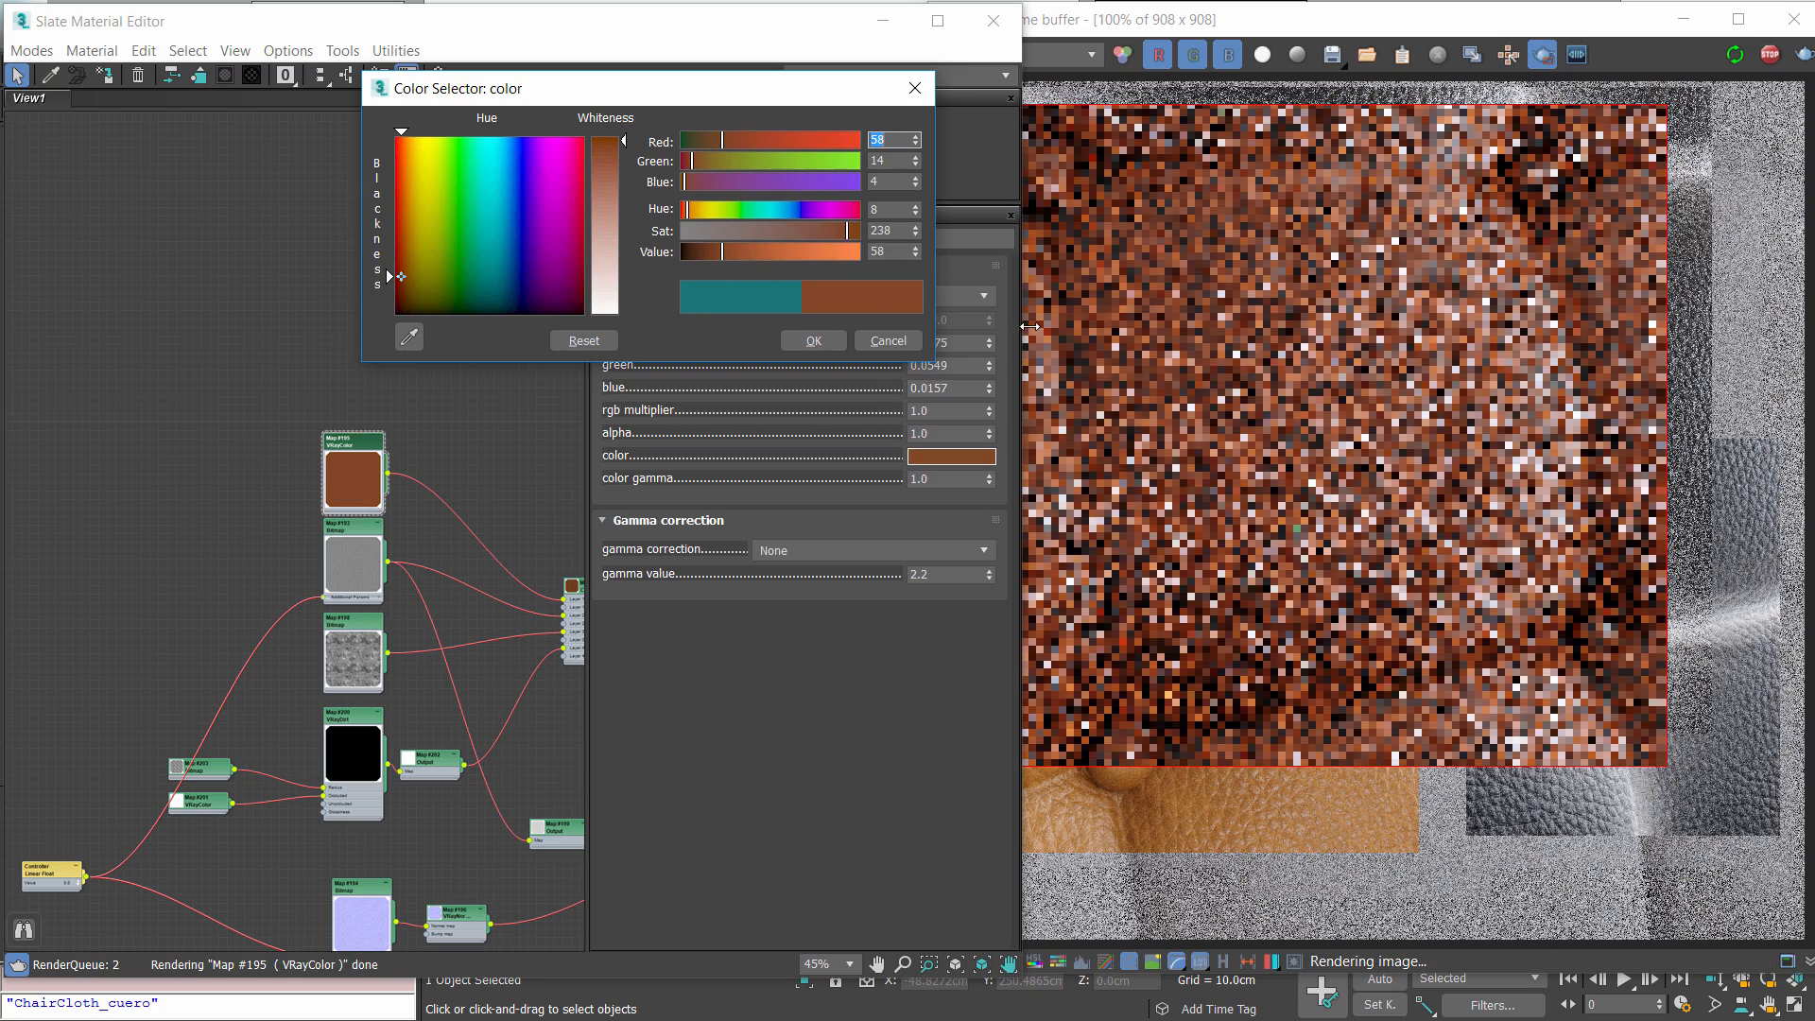
click(689, 207)
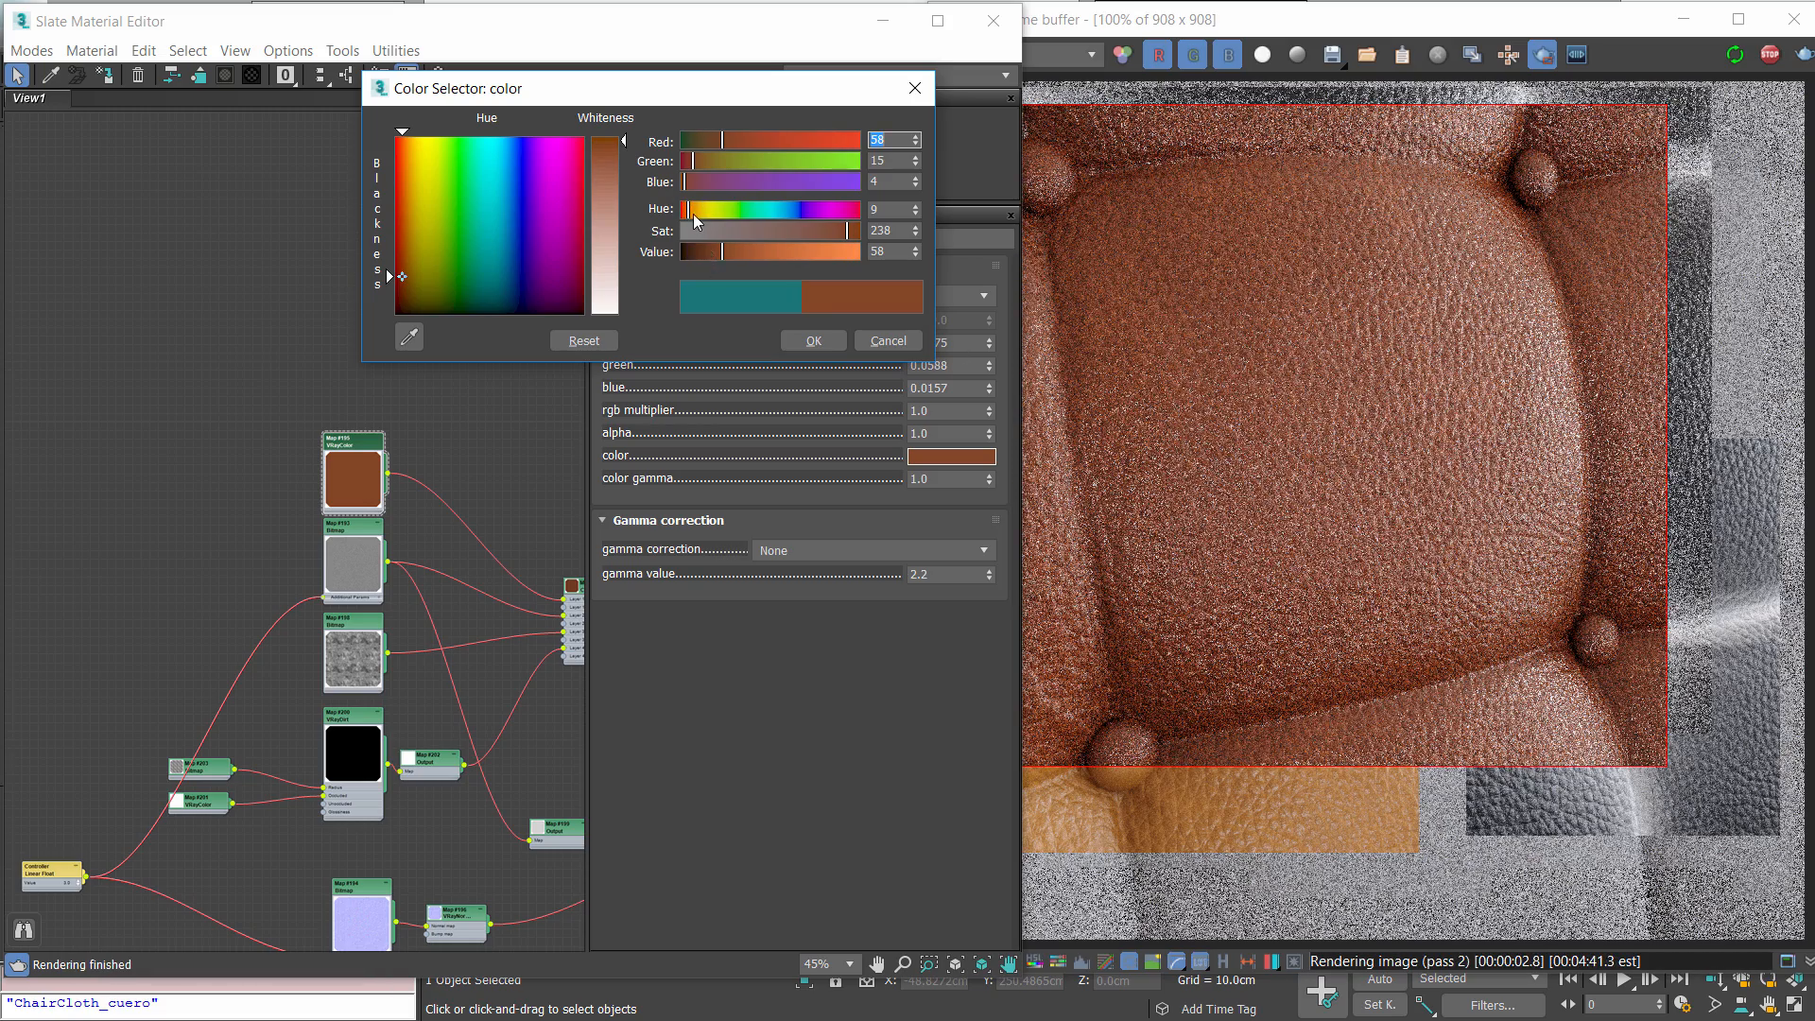
click(689, 213)
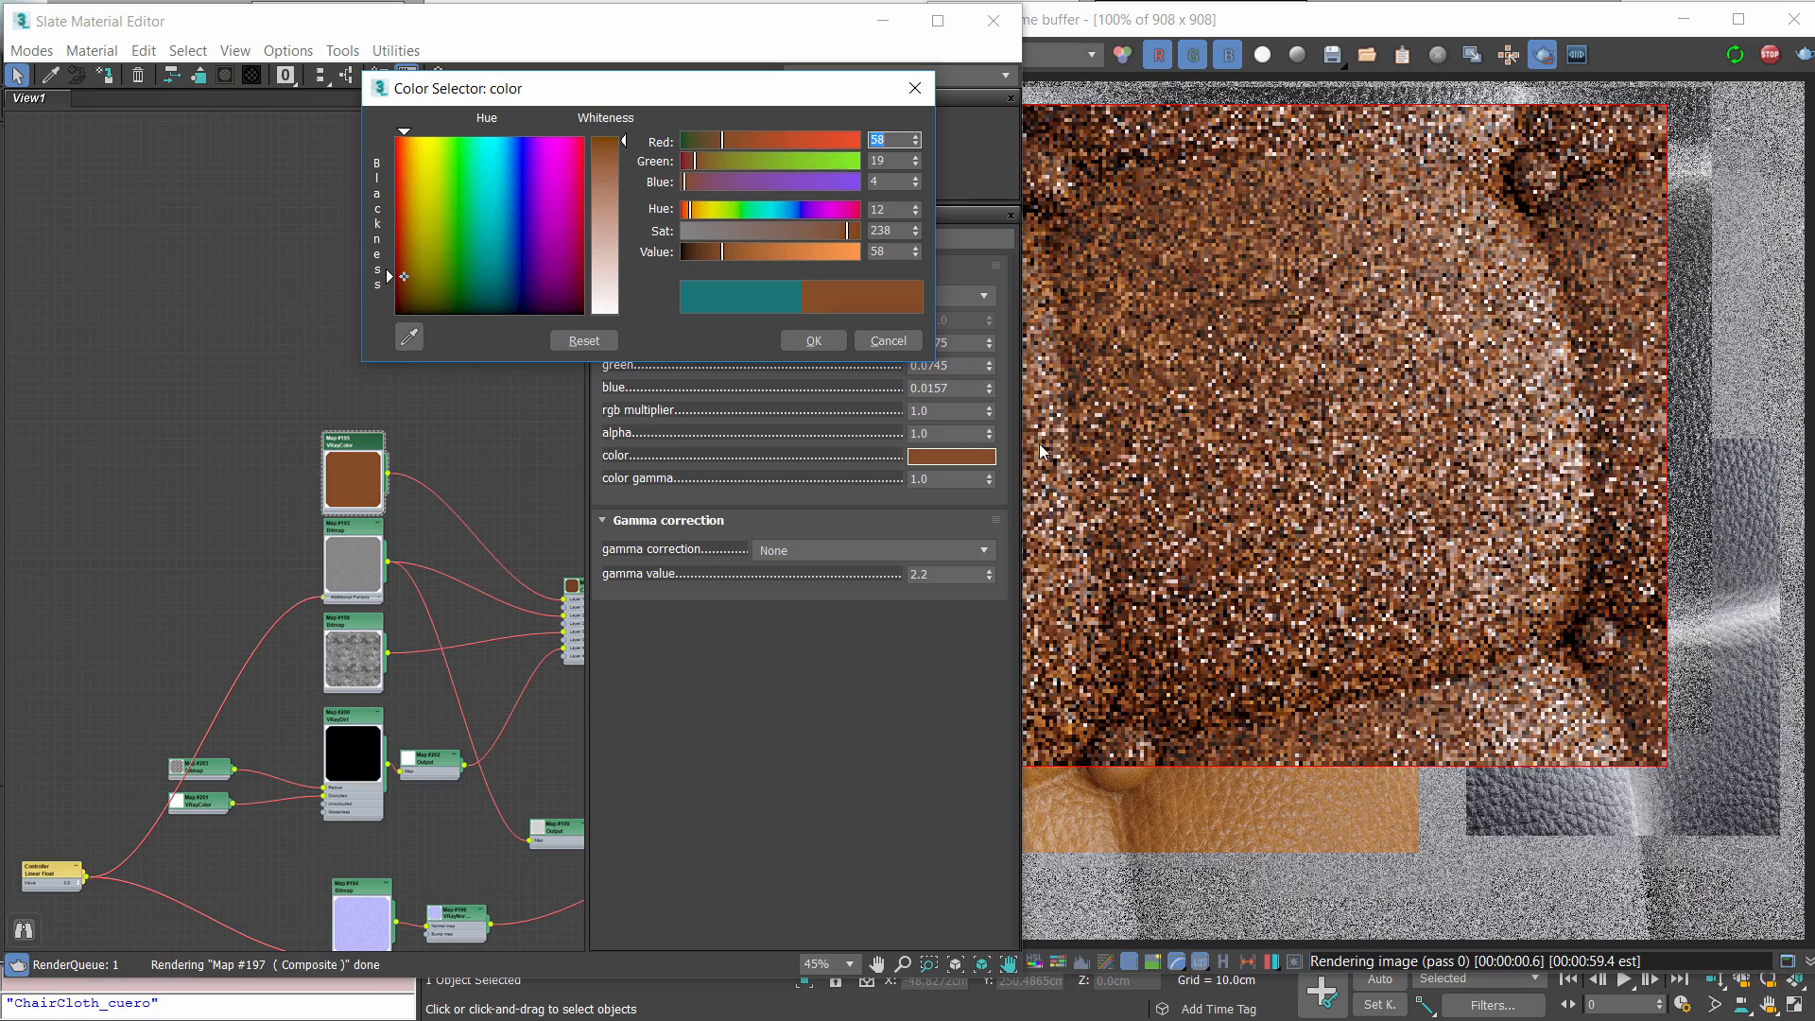
click(813, 342)
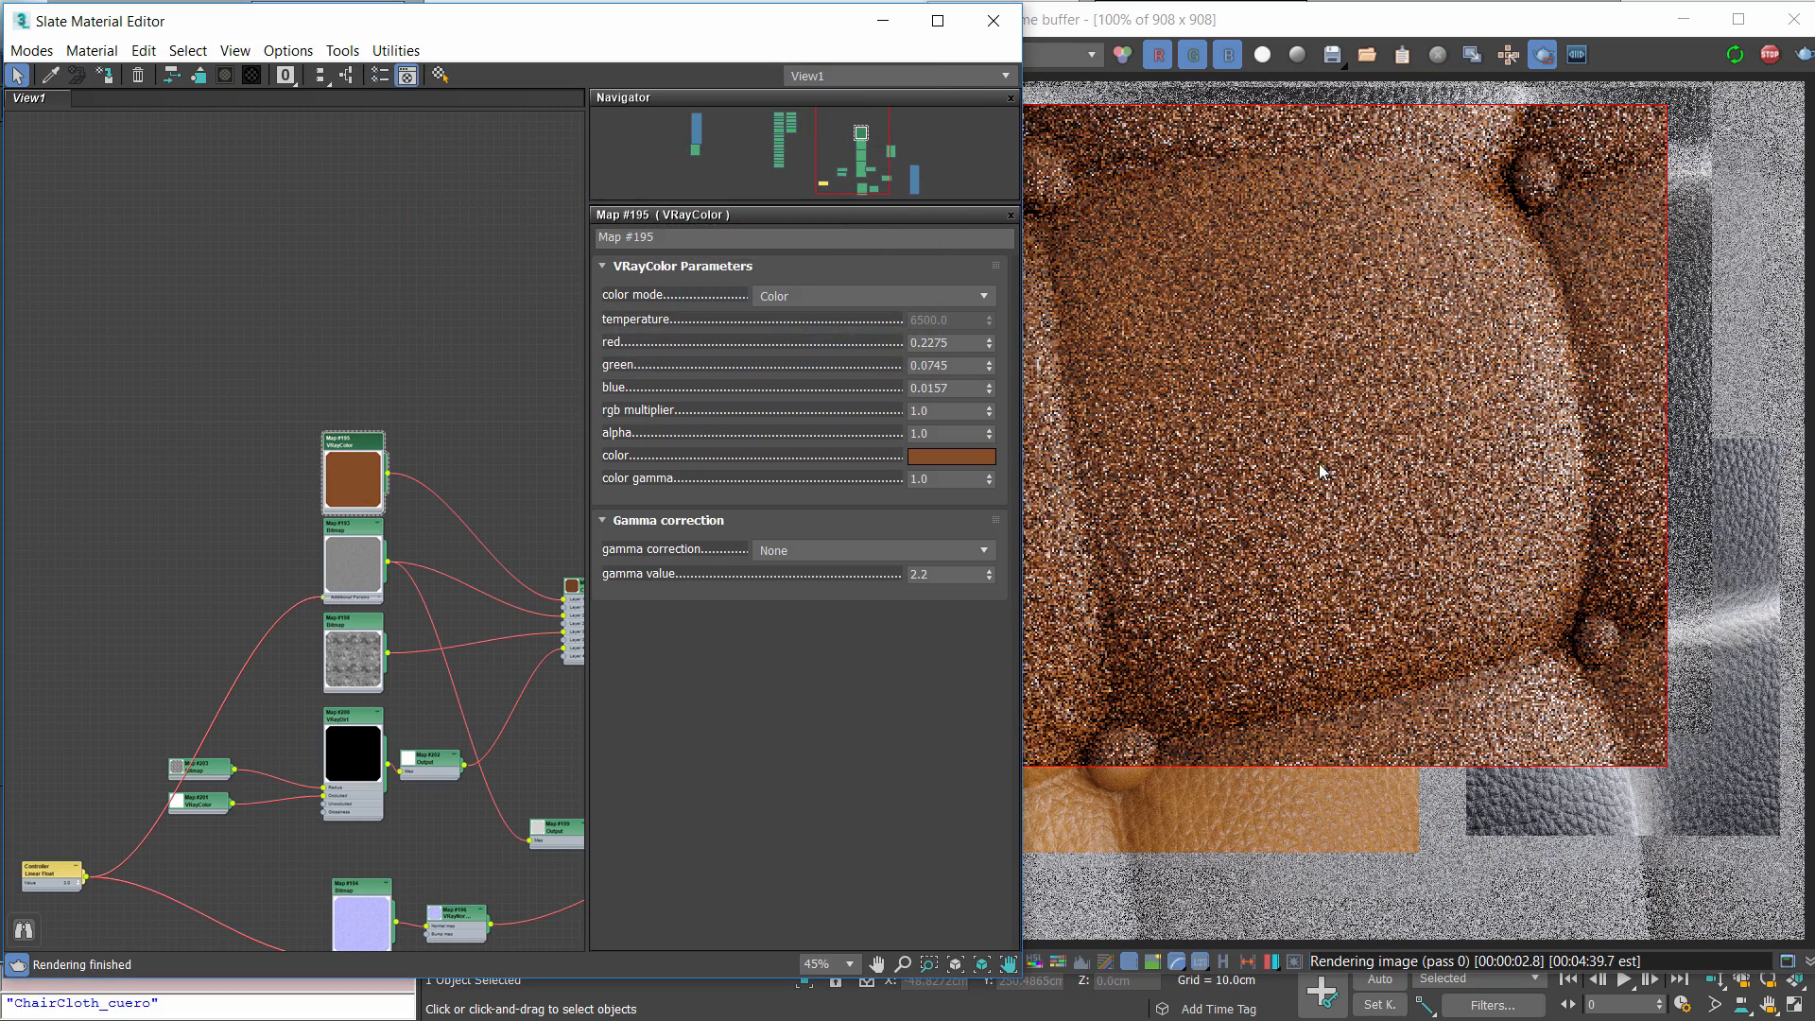
Hide the material editor, dolly the camera back to show the chair's backrest, and redraw the render region over most of the tufted backrest
key(m)
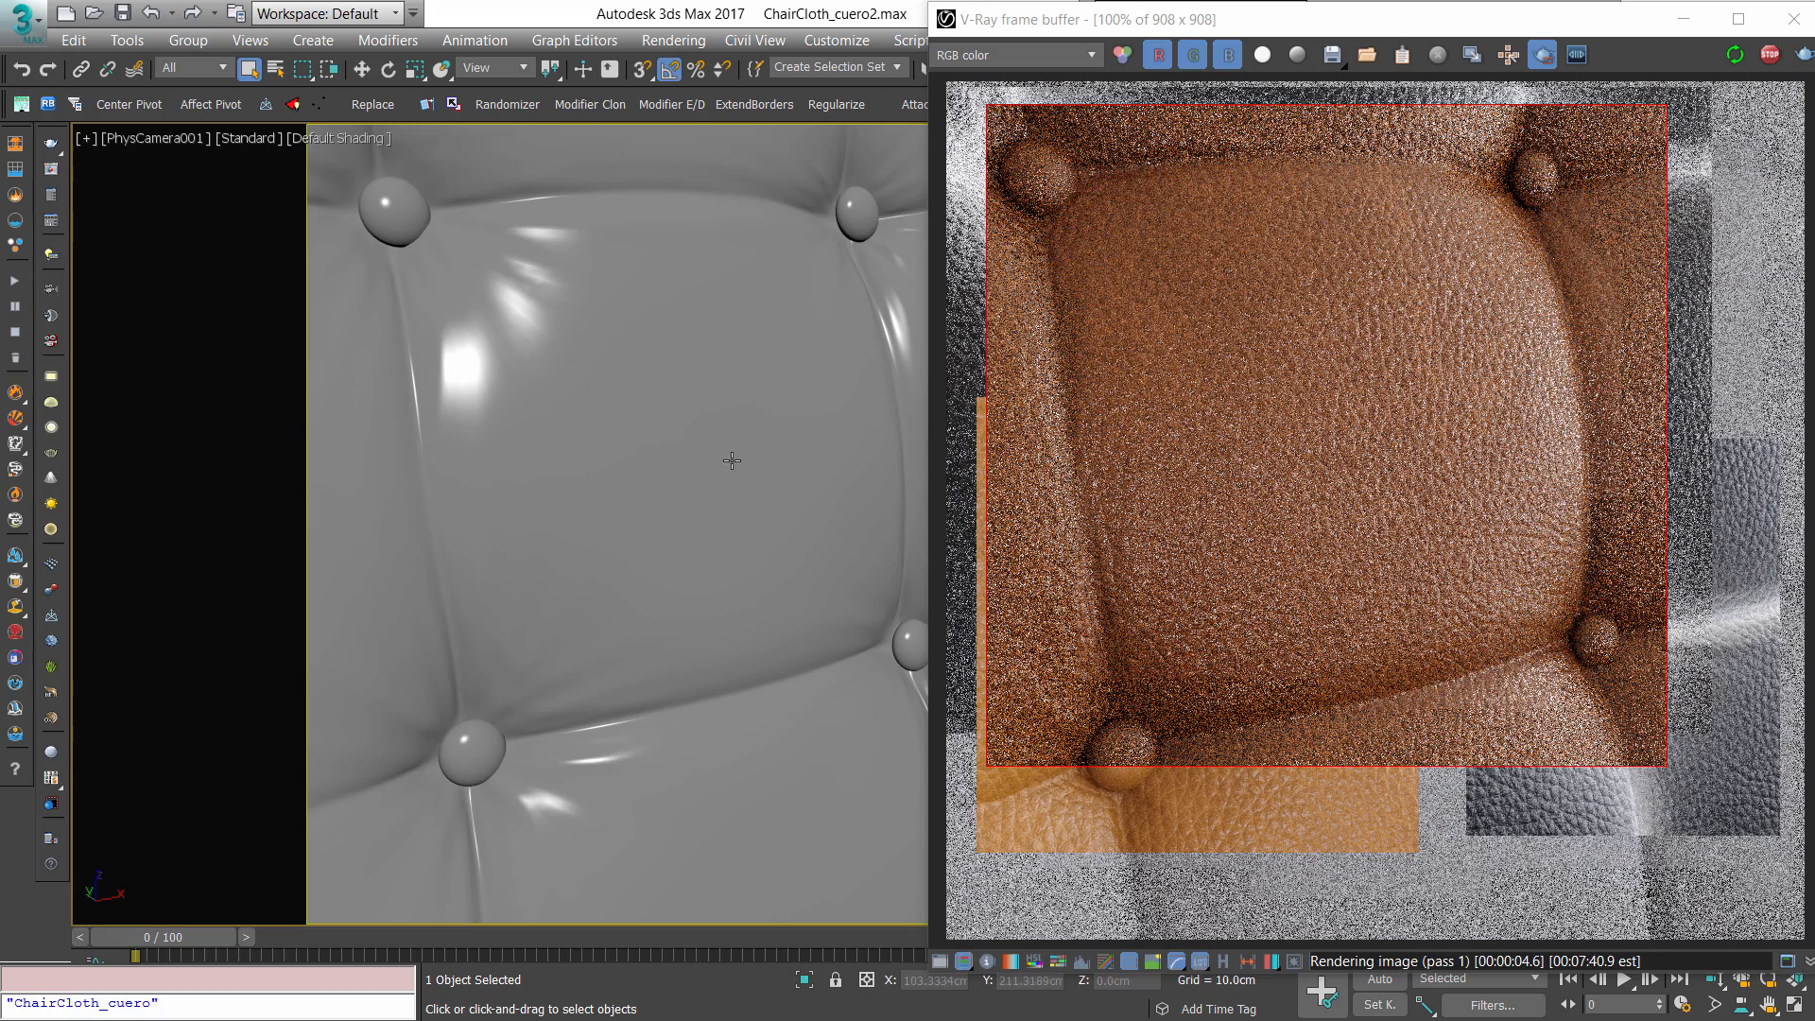
drag(1397, 28, 628, 87)
click(1713, 978)
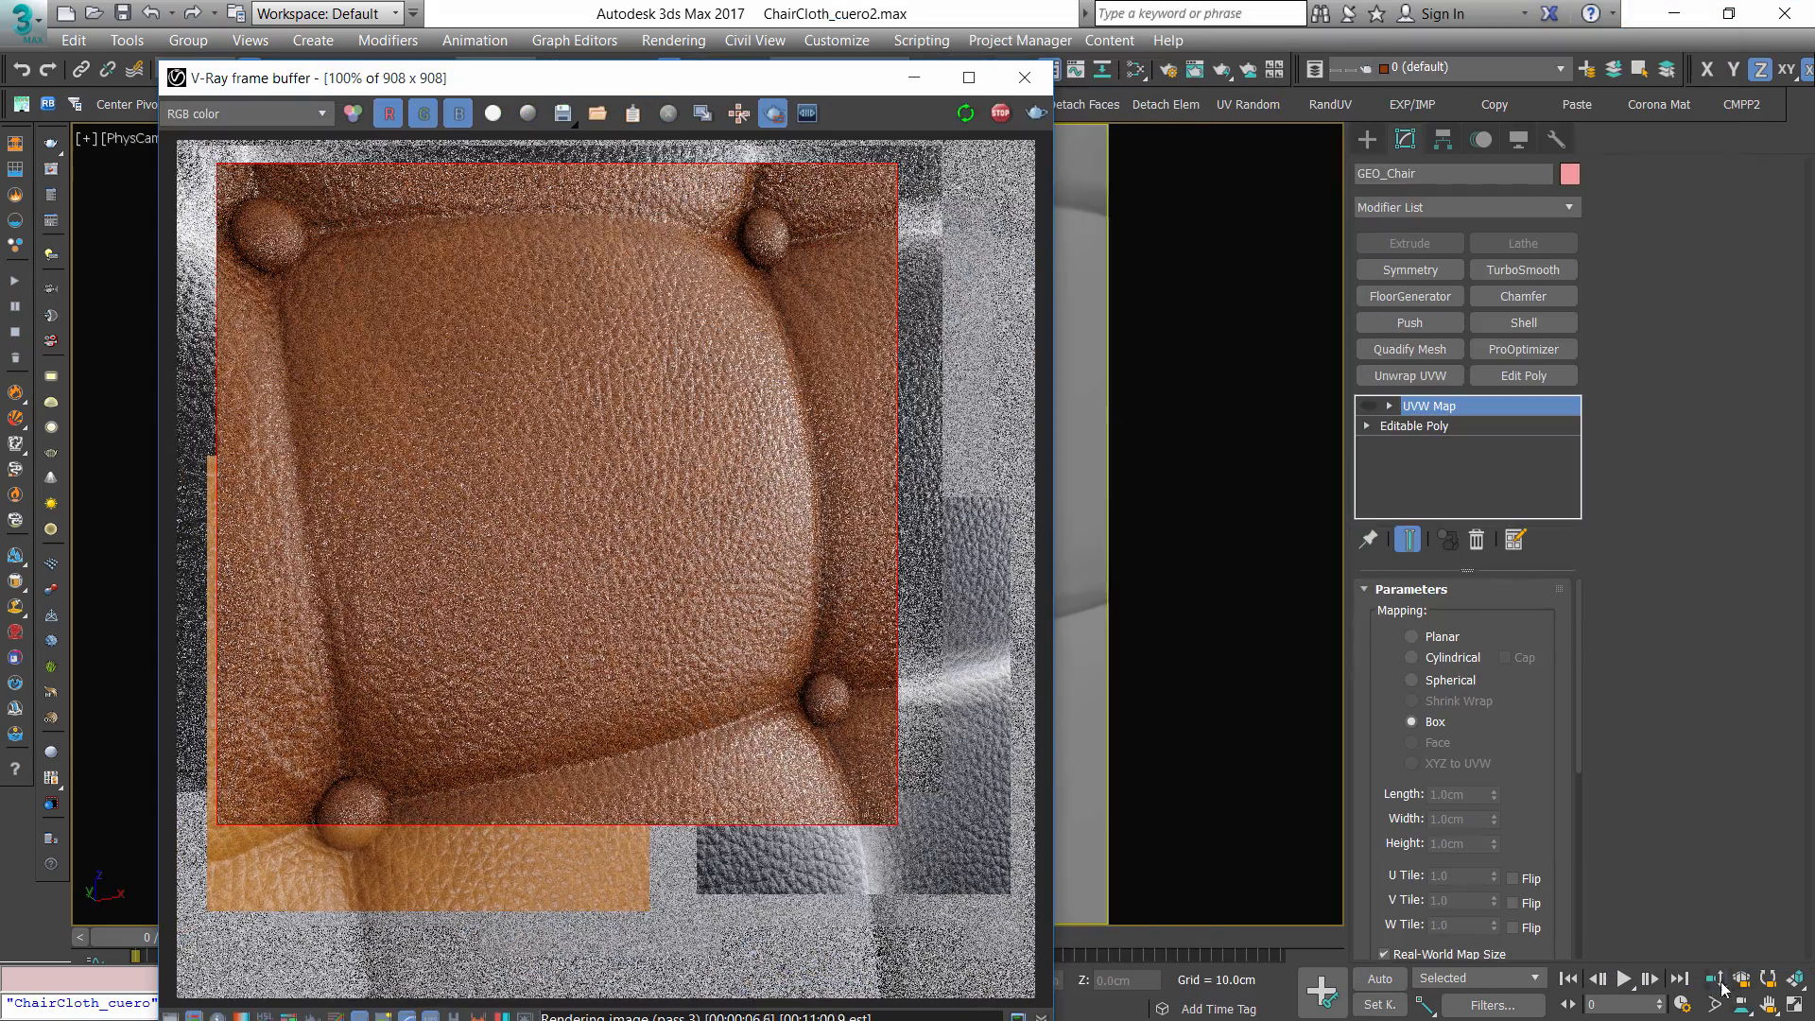
drag(1073, 383, 1090, 459)
drag(663, 91, 1245, 82)
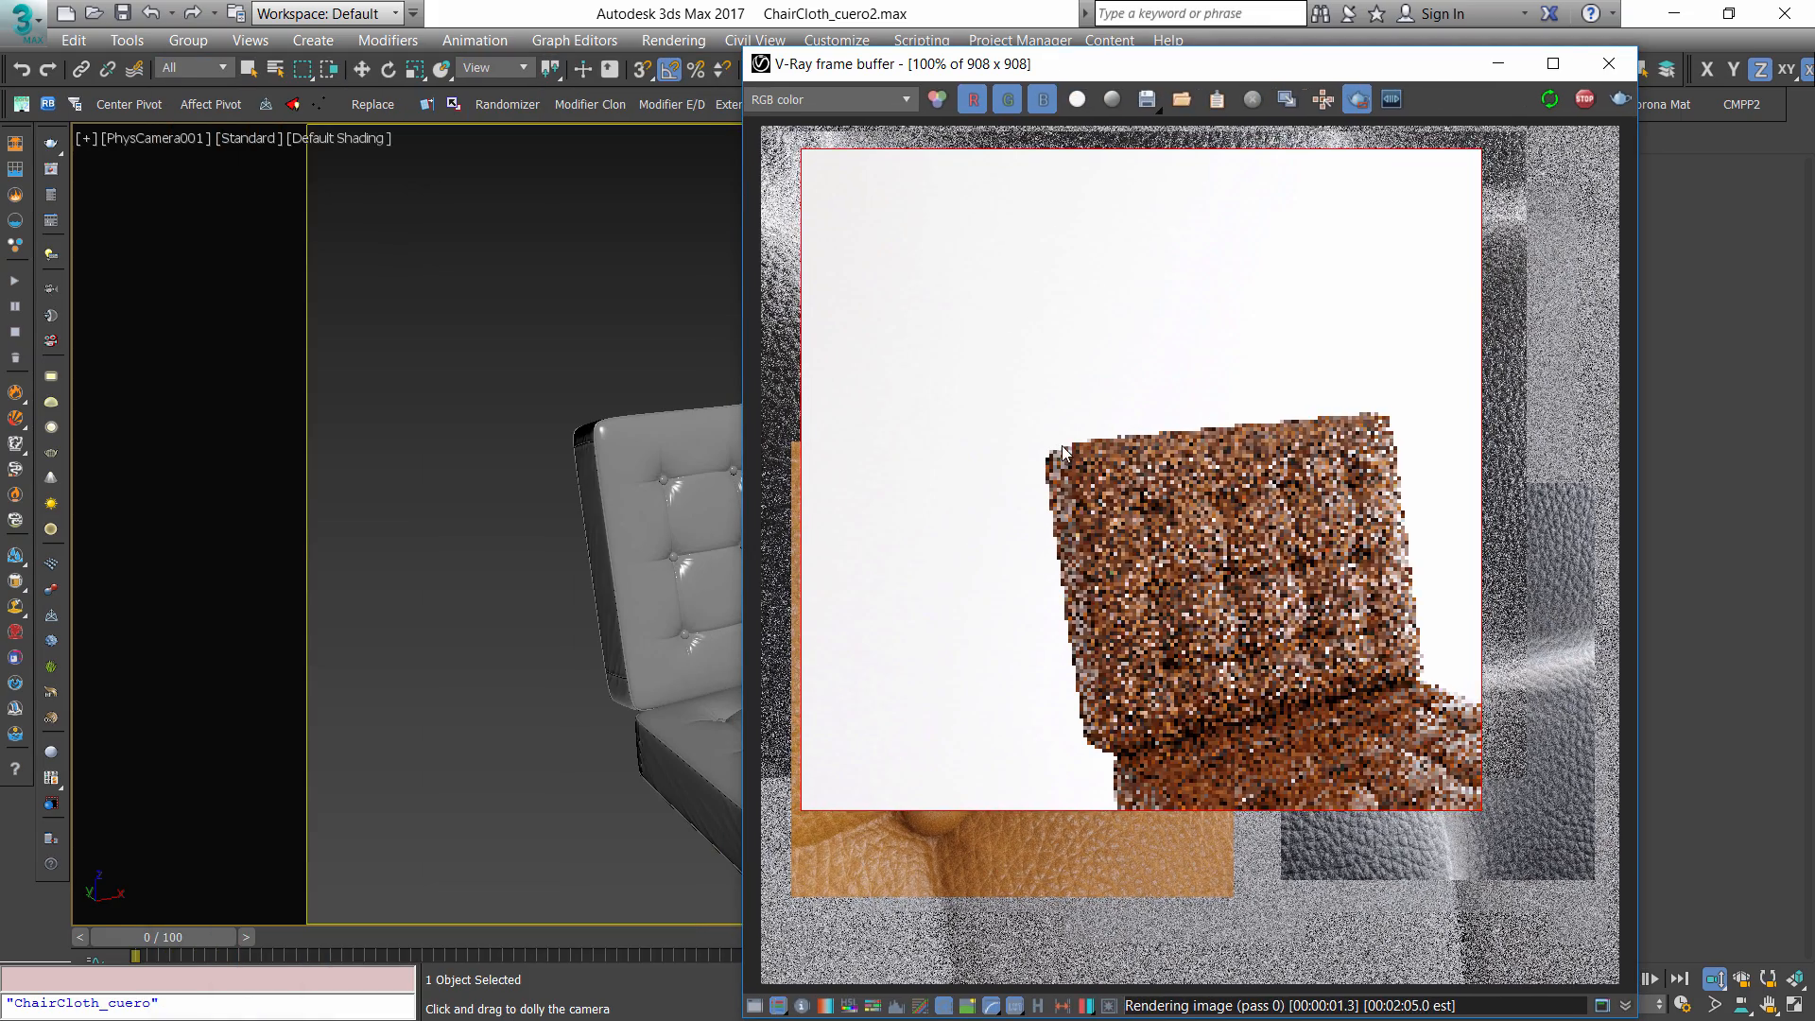
drag(1059, 428, 1324, 744)
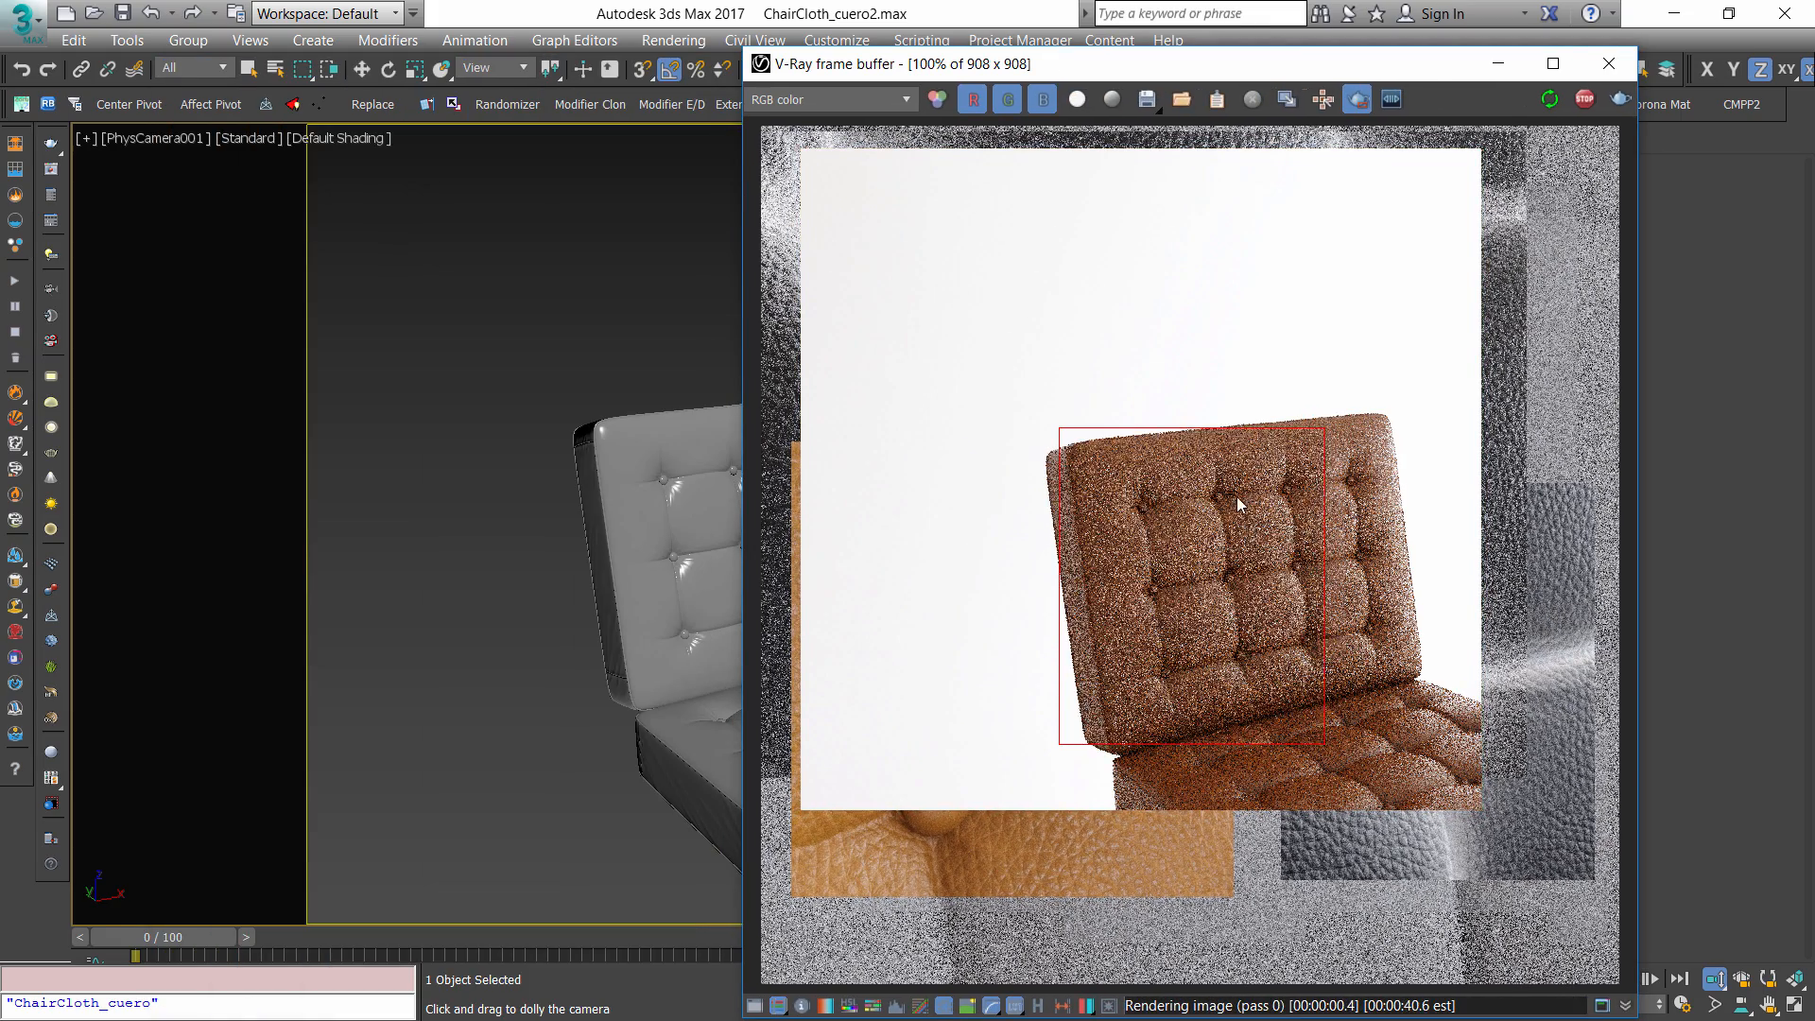
Examine the brown leather on the backrest in the region render, comparing close-up and overall views
scroll(1240, 603, up, 1)
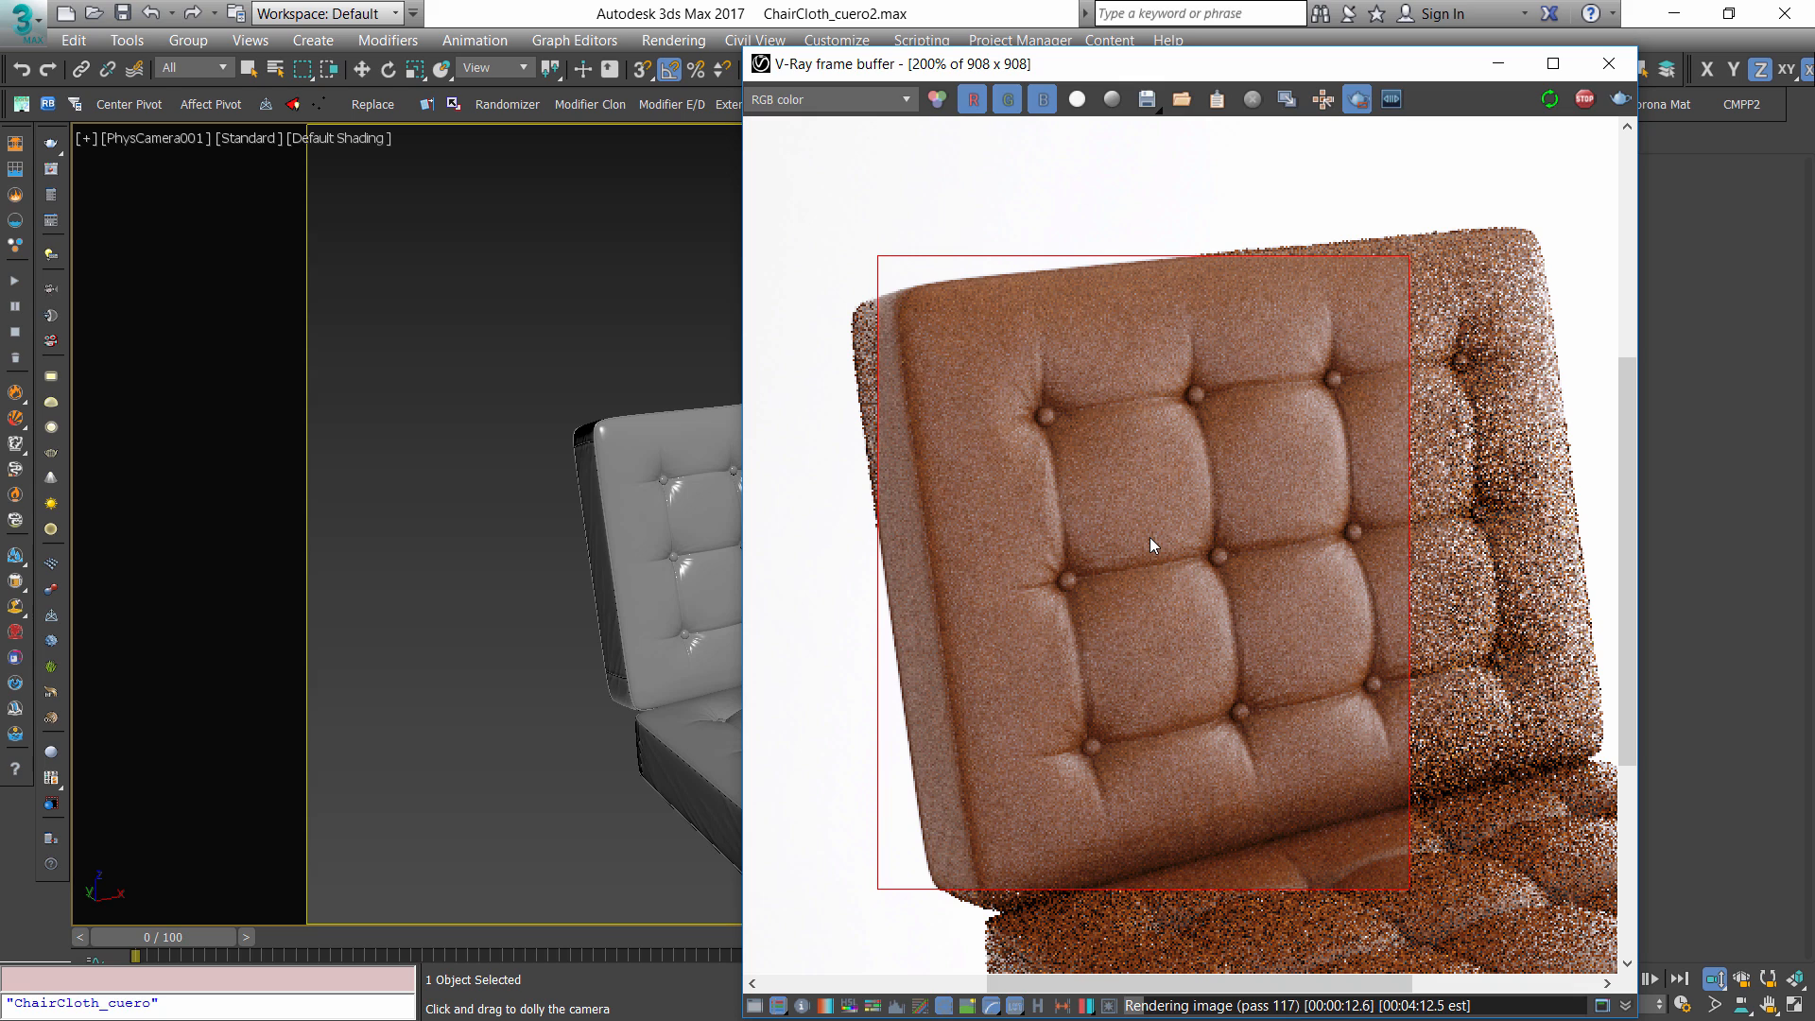
scroll(1147, 495, up, 1)
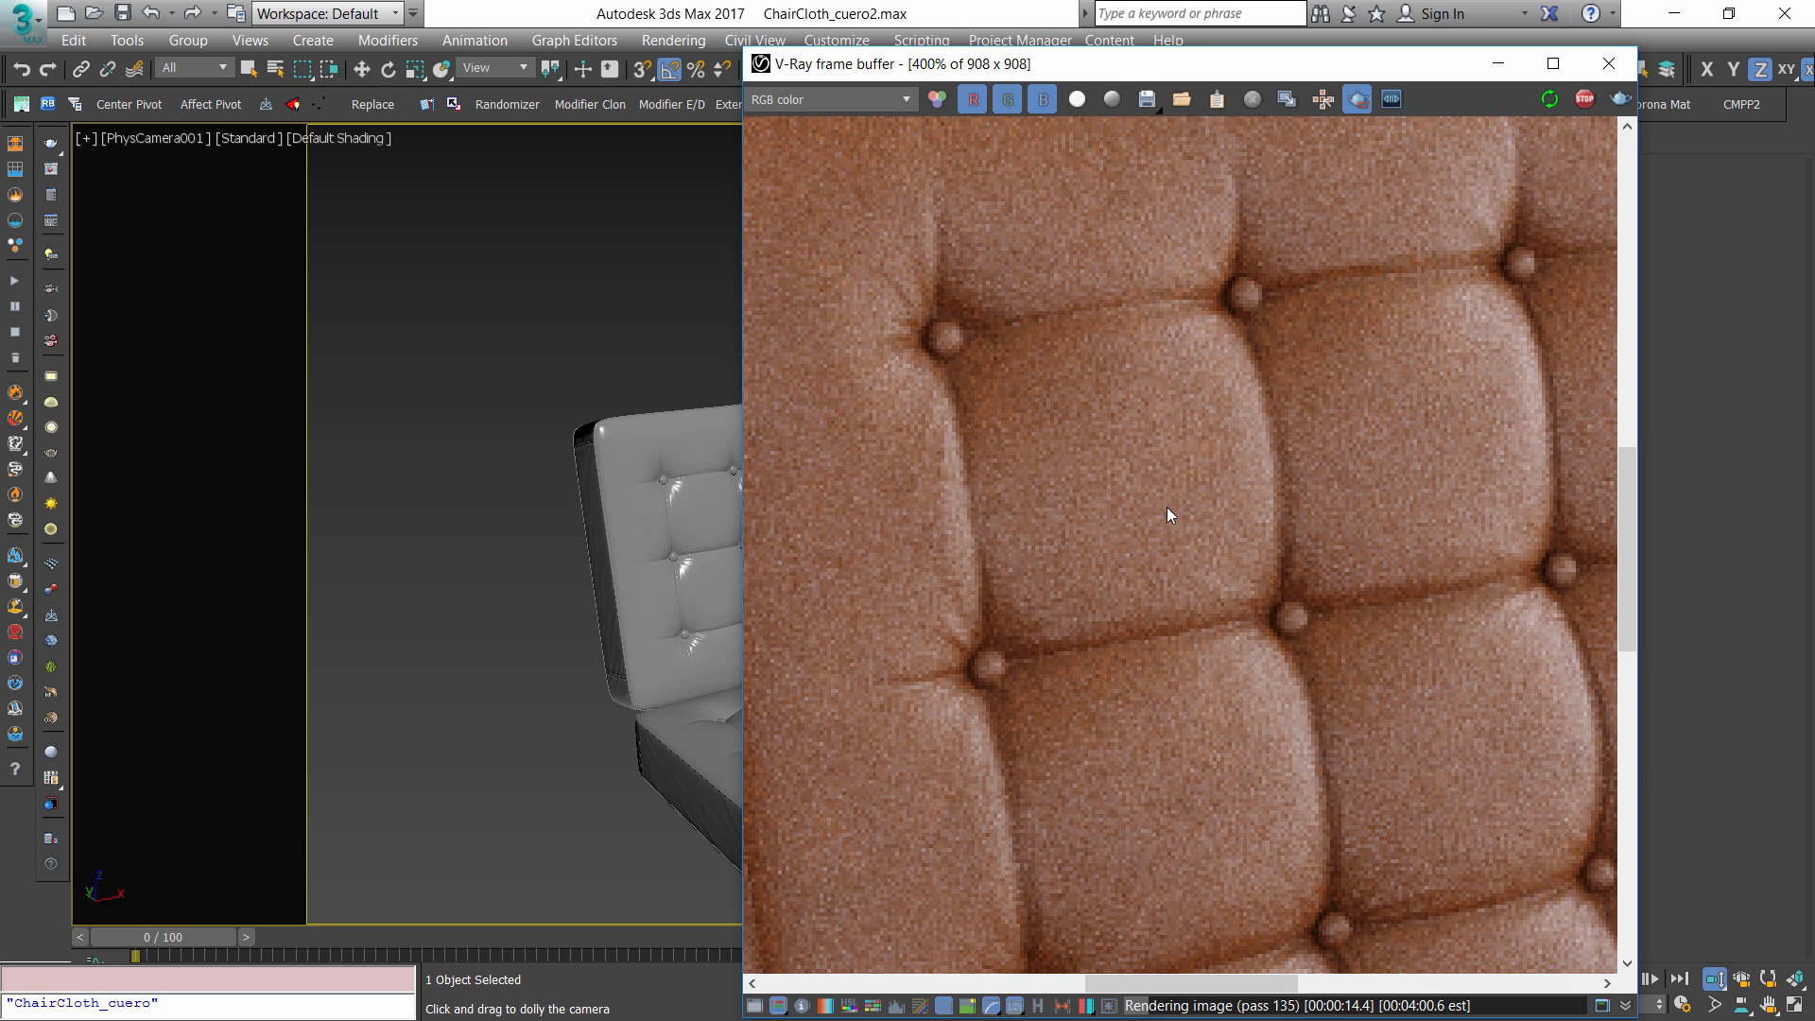
scroll(1120, 567, down, 1)
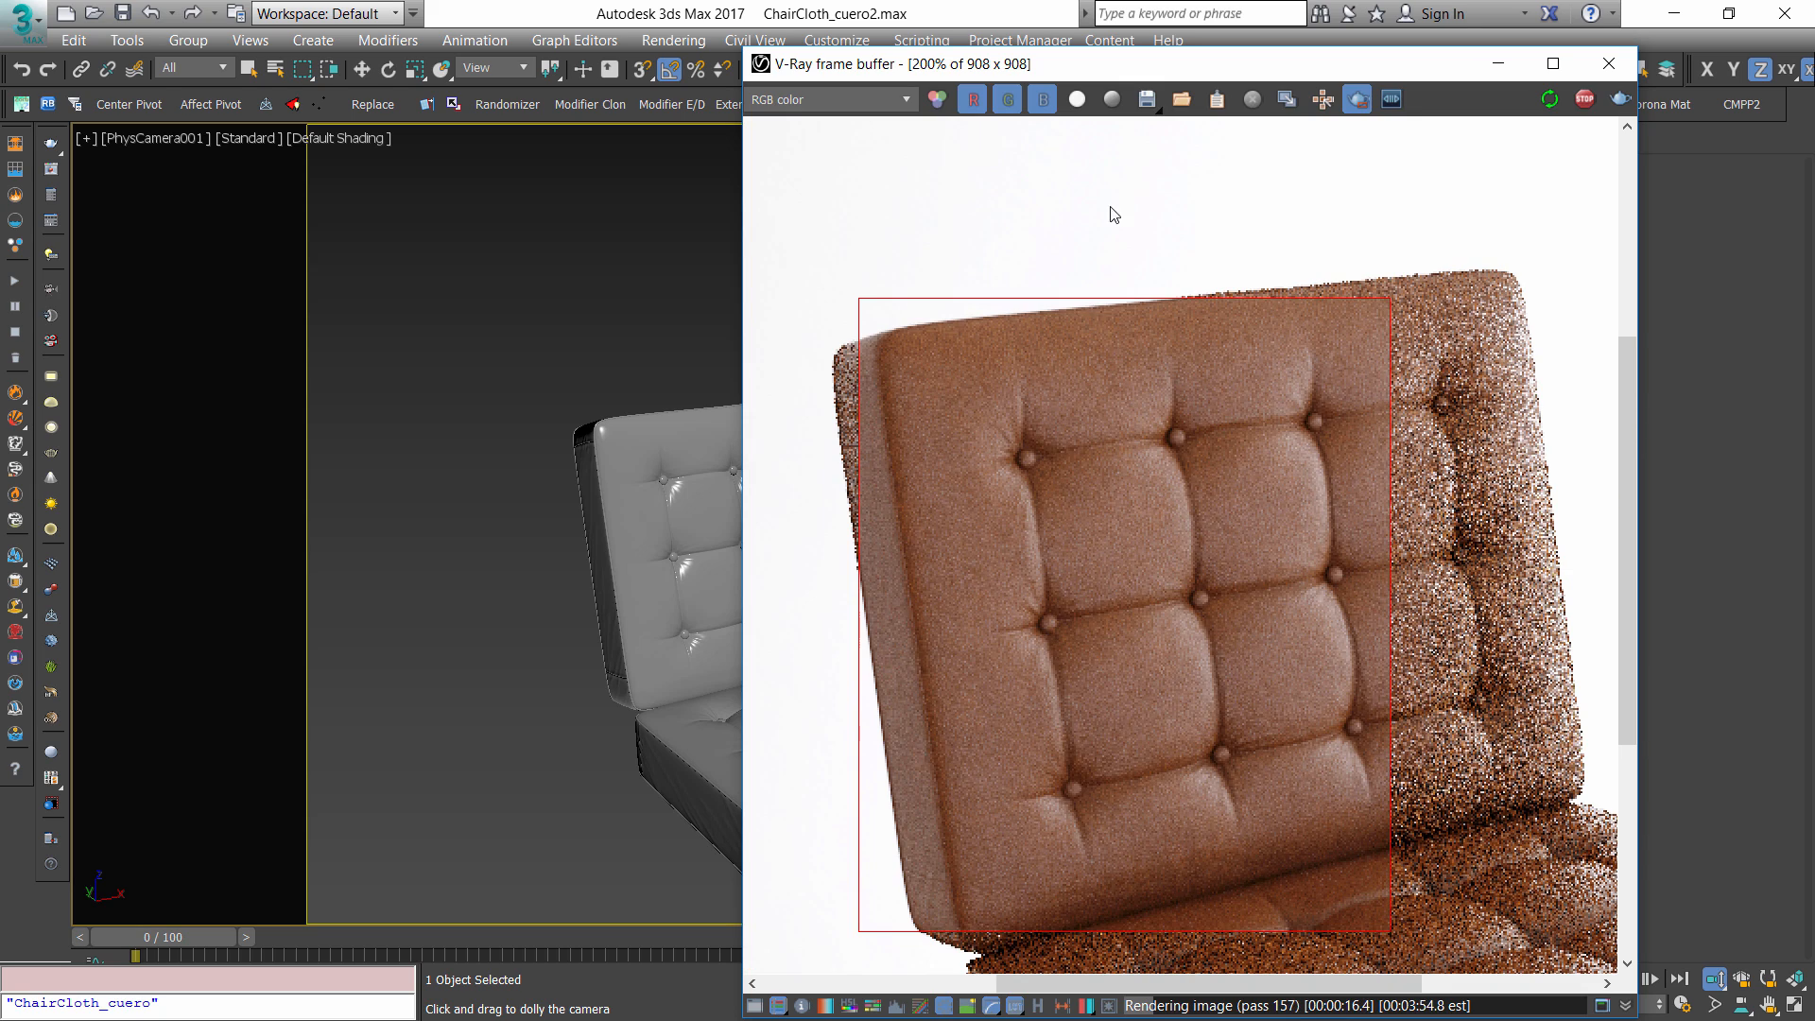
scroll(1108, 449, down, 1)
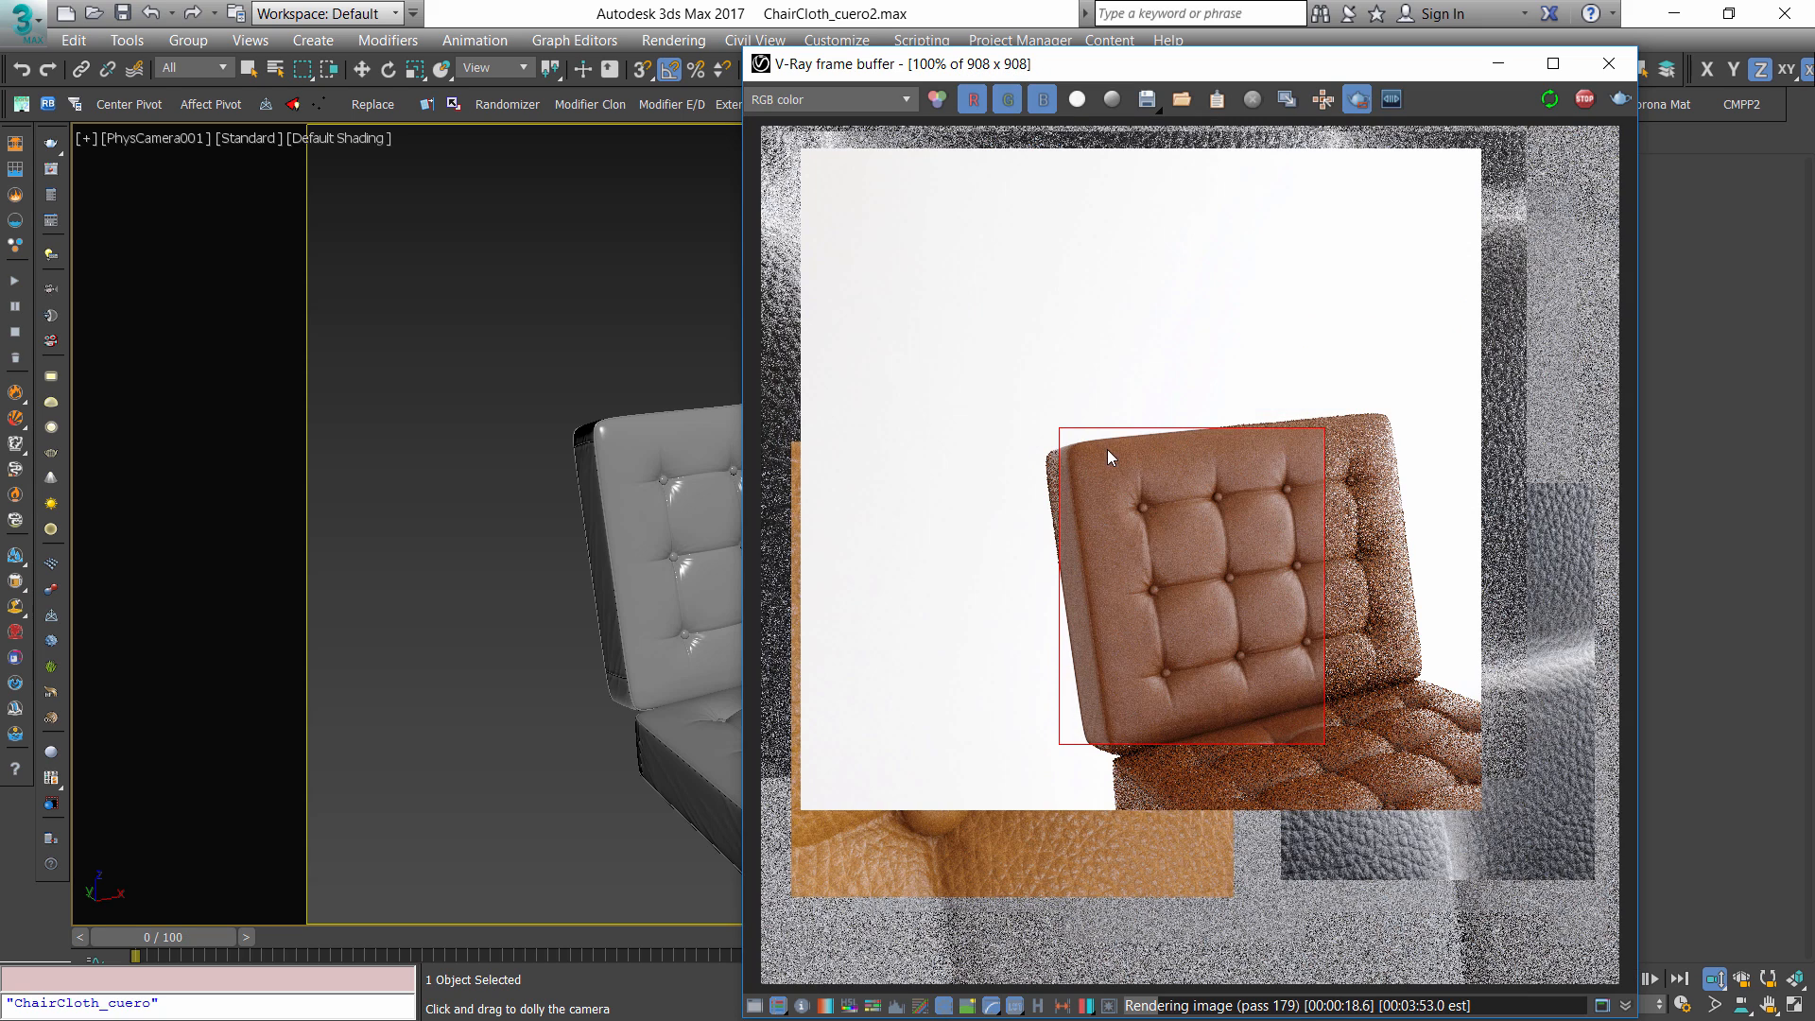
scroll(1189, 581, up, 1)
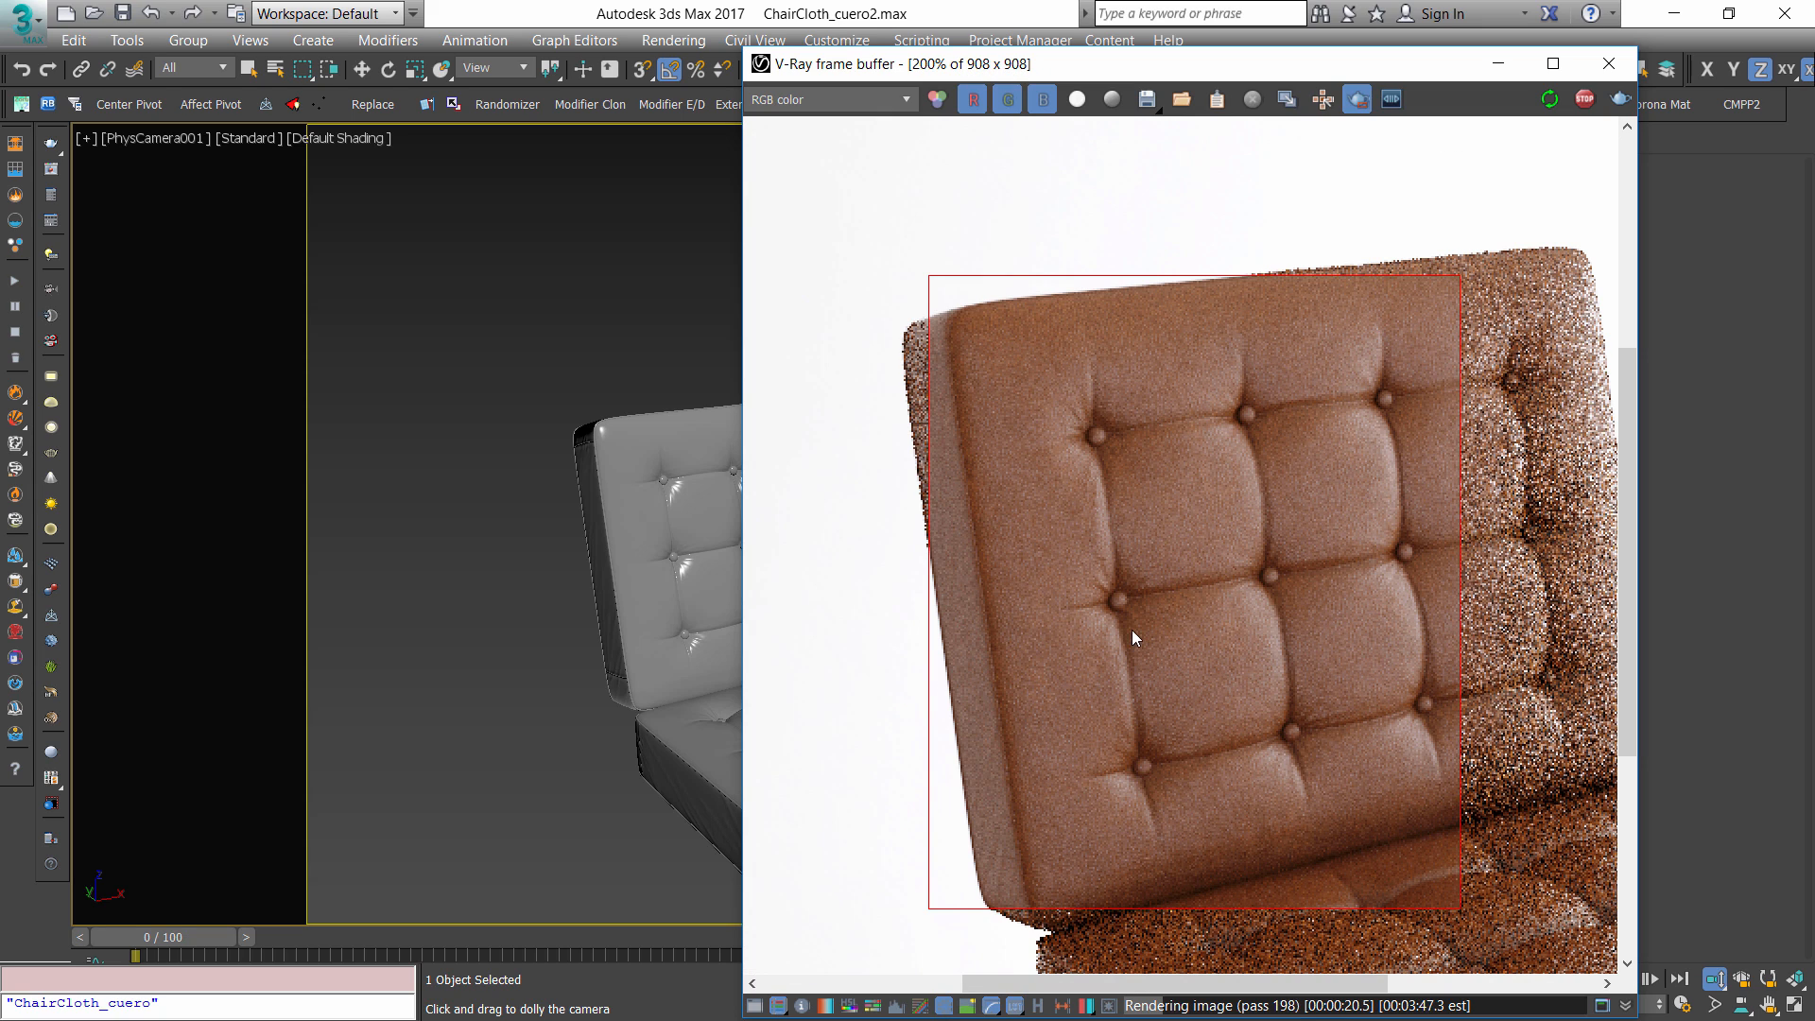
scroll(1309, 618, down, 1)
scroll(1309, 618, up, 1)
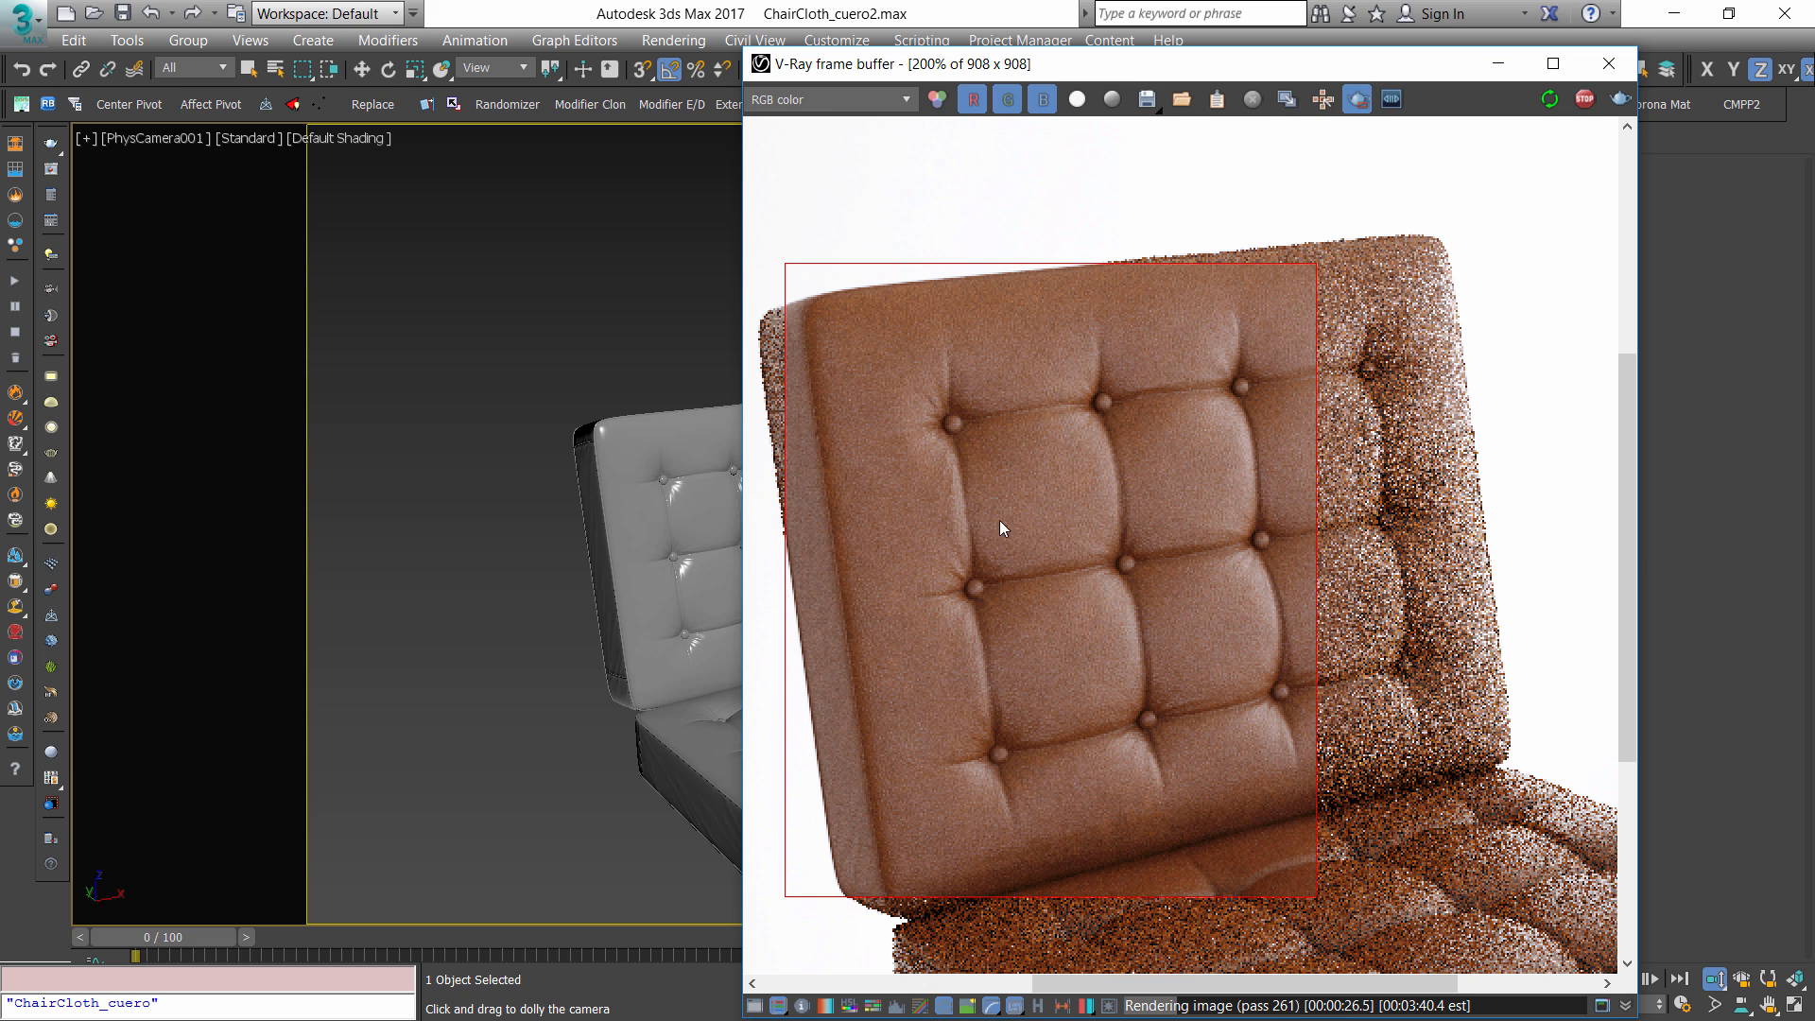
scroll(1001, 510, up, 1)
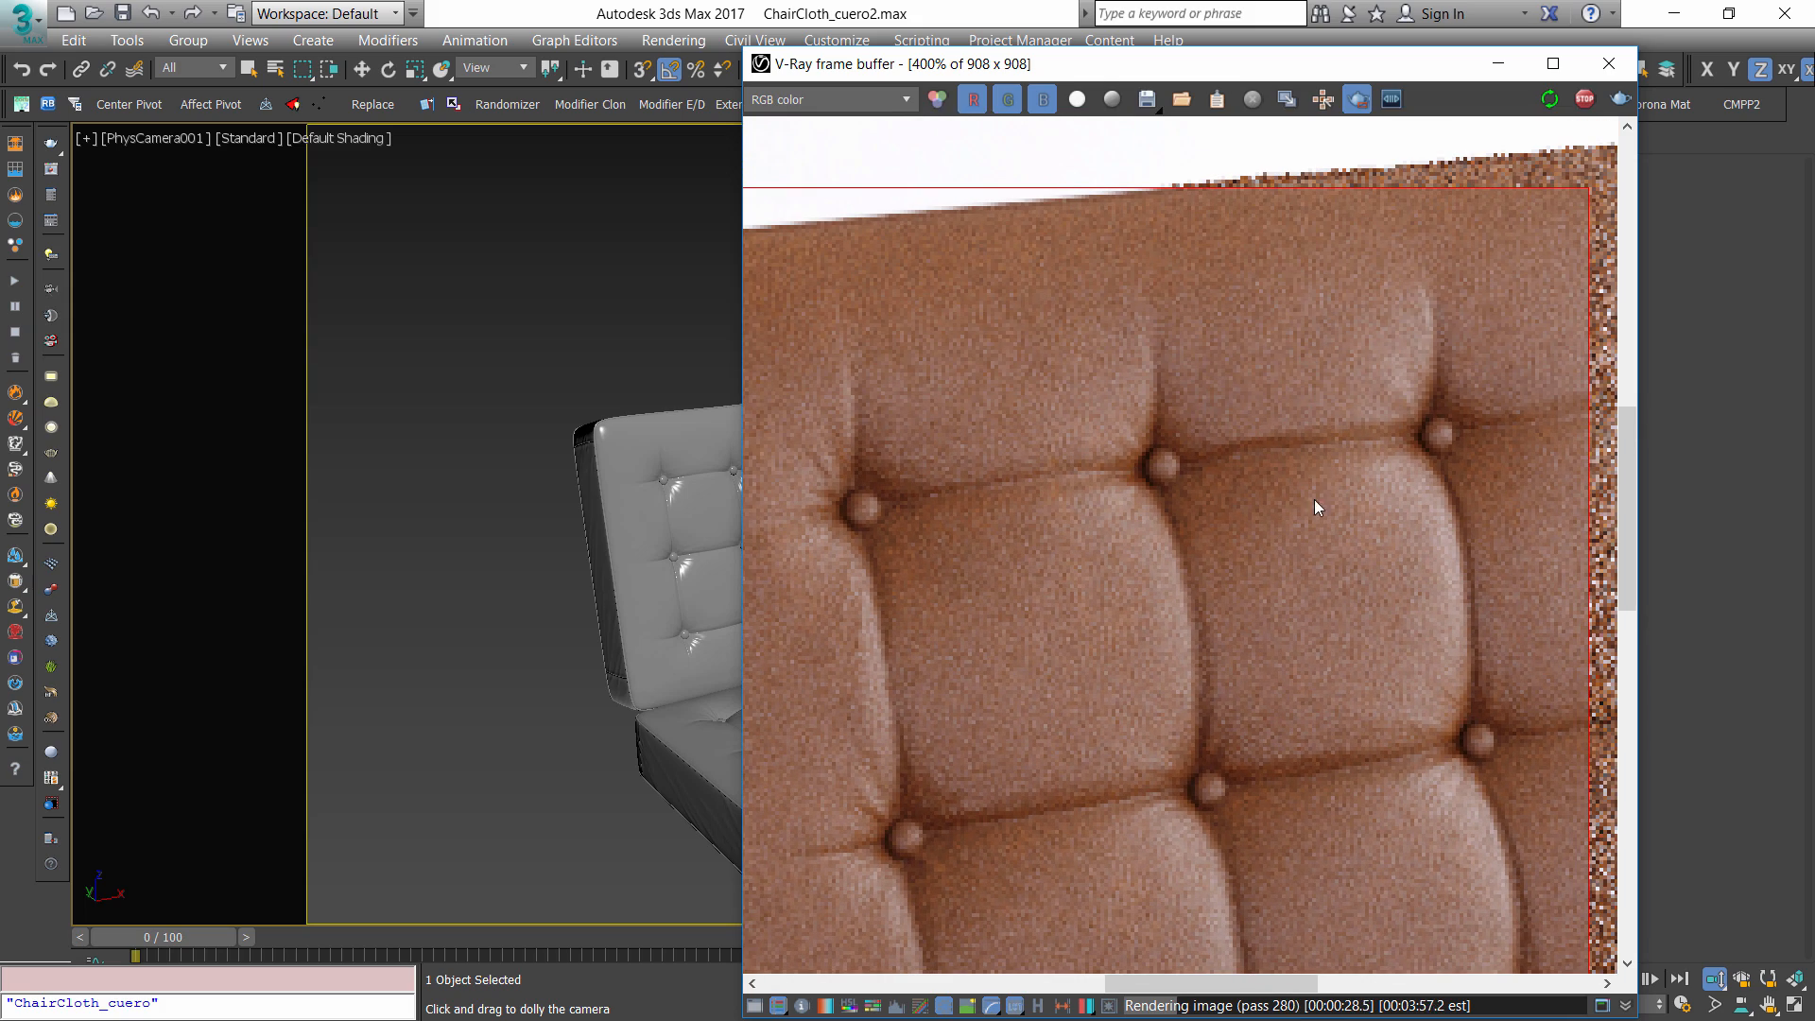
scroll(1115, 822, down, 1)
scroll(1128, 855, down, 1)
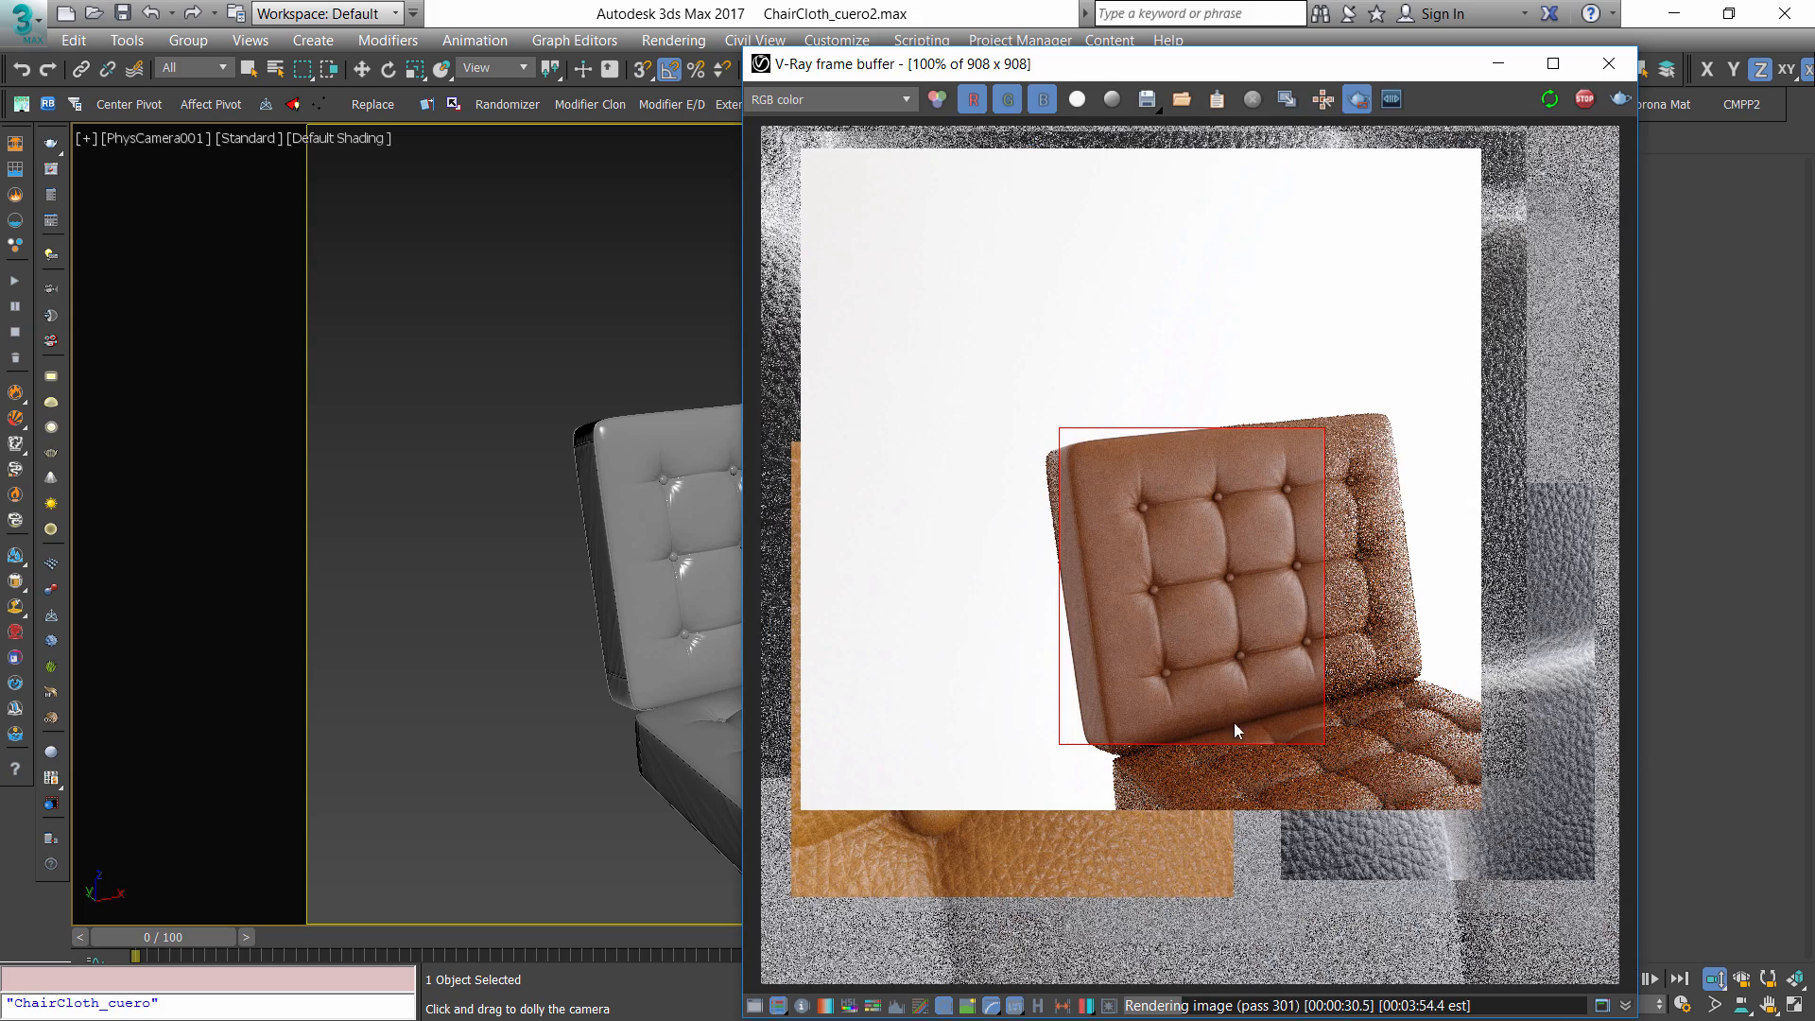
scroll(1233, 722, up, 1)
middle_drag(1176, 533, 1228, 538)
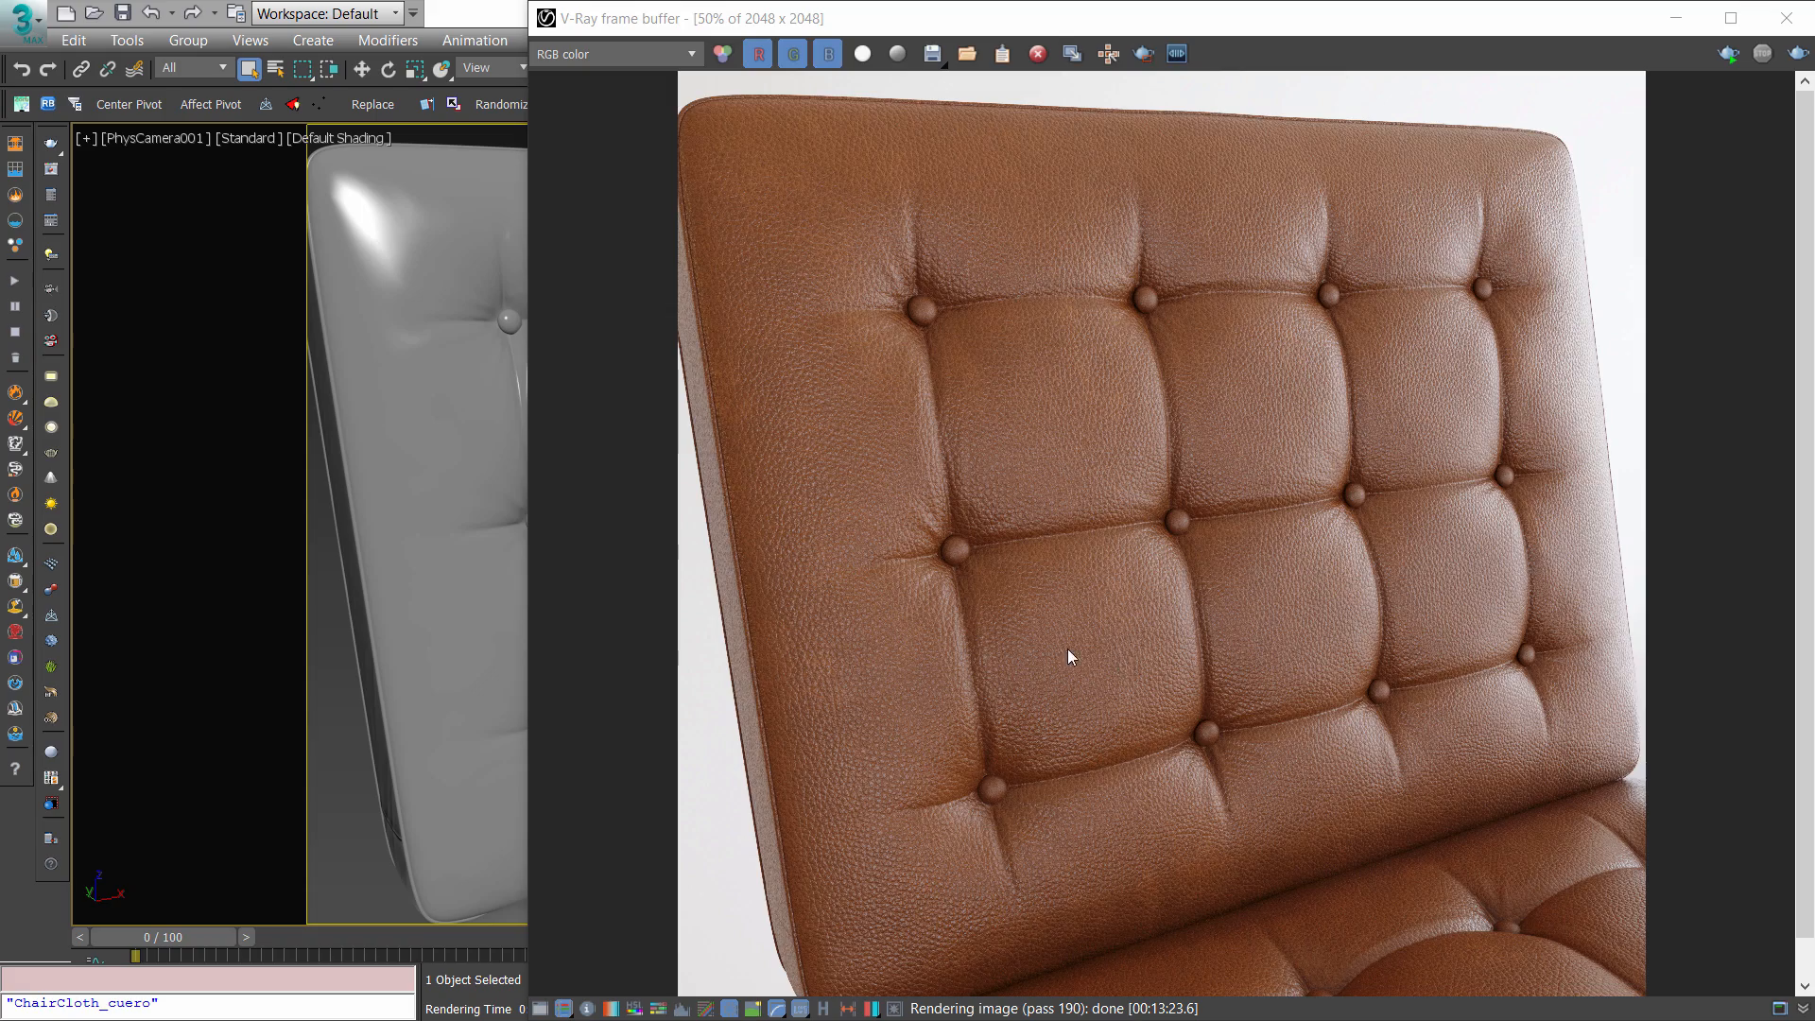
Inspect the leather grain and the stitched edge near the upper corner of the backrest in the finished 2048 x 2048 render
scroll(1068, 648, up, 1)
middle_drag(1113, 315, 1179, 653)
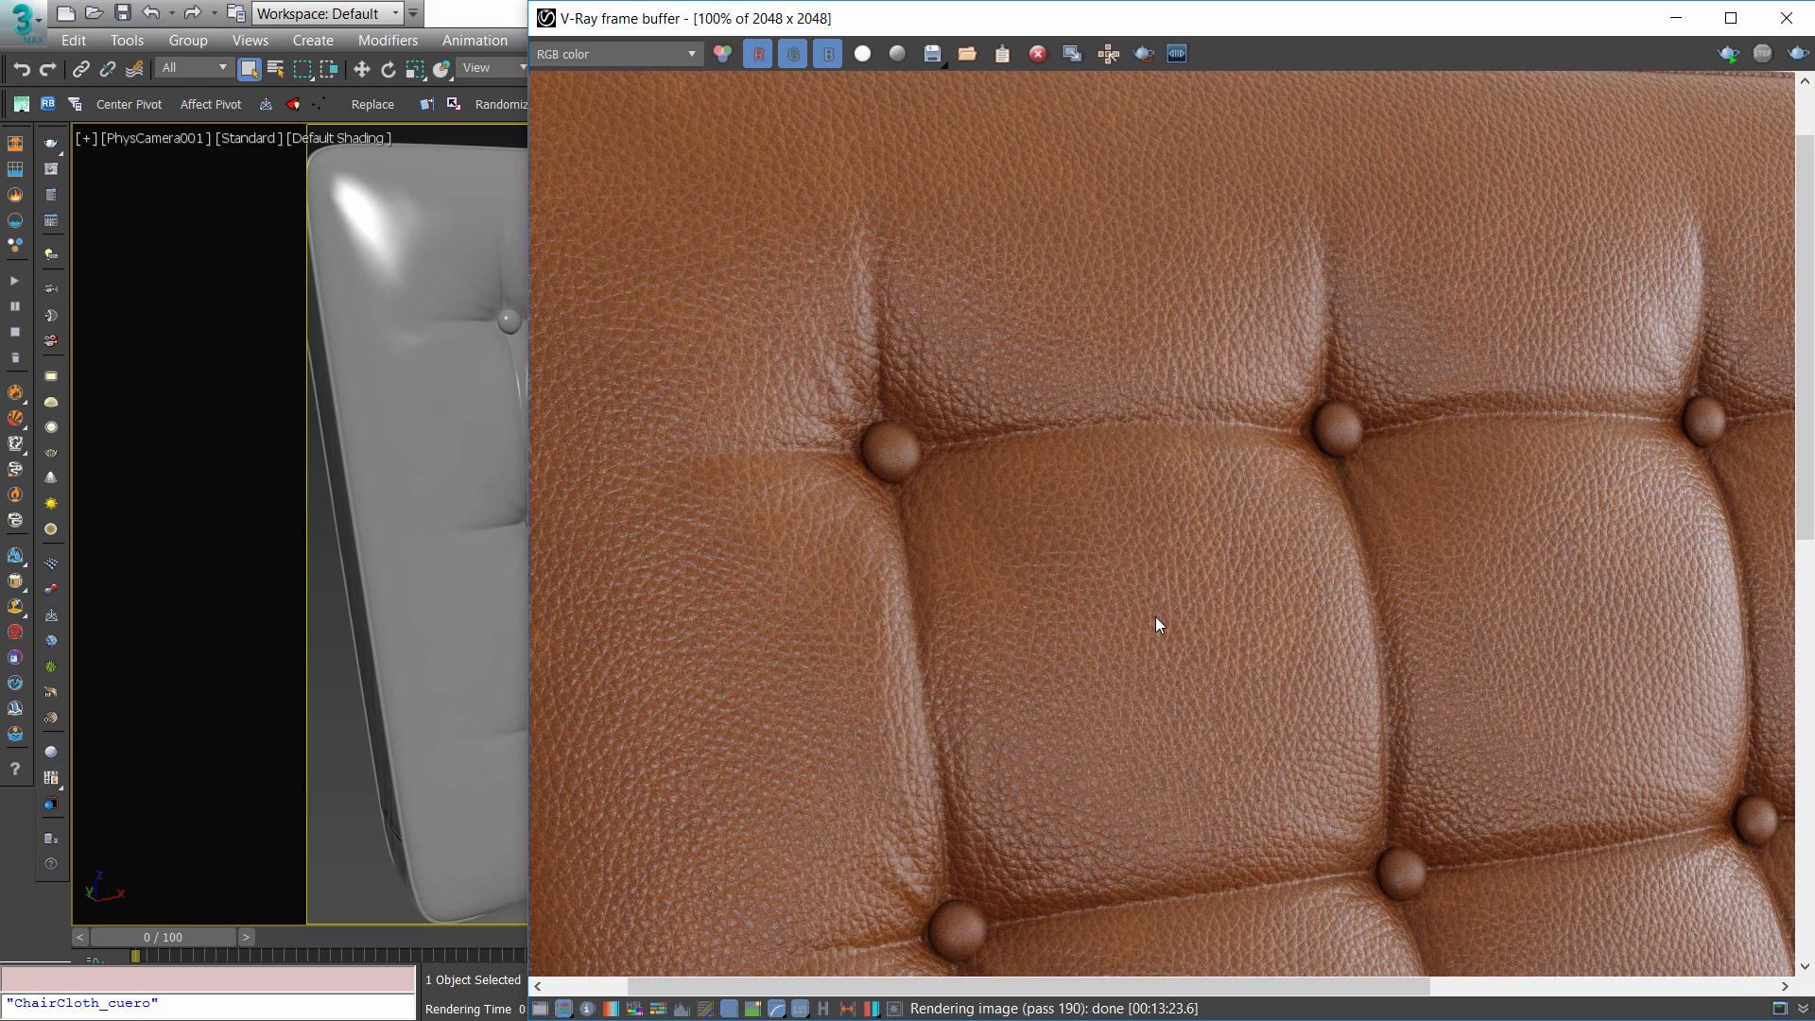
middle_drag(780, 452, 906, 550)
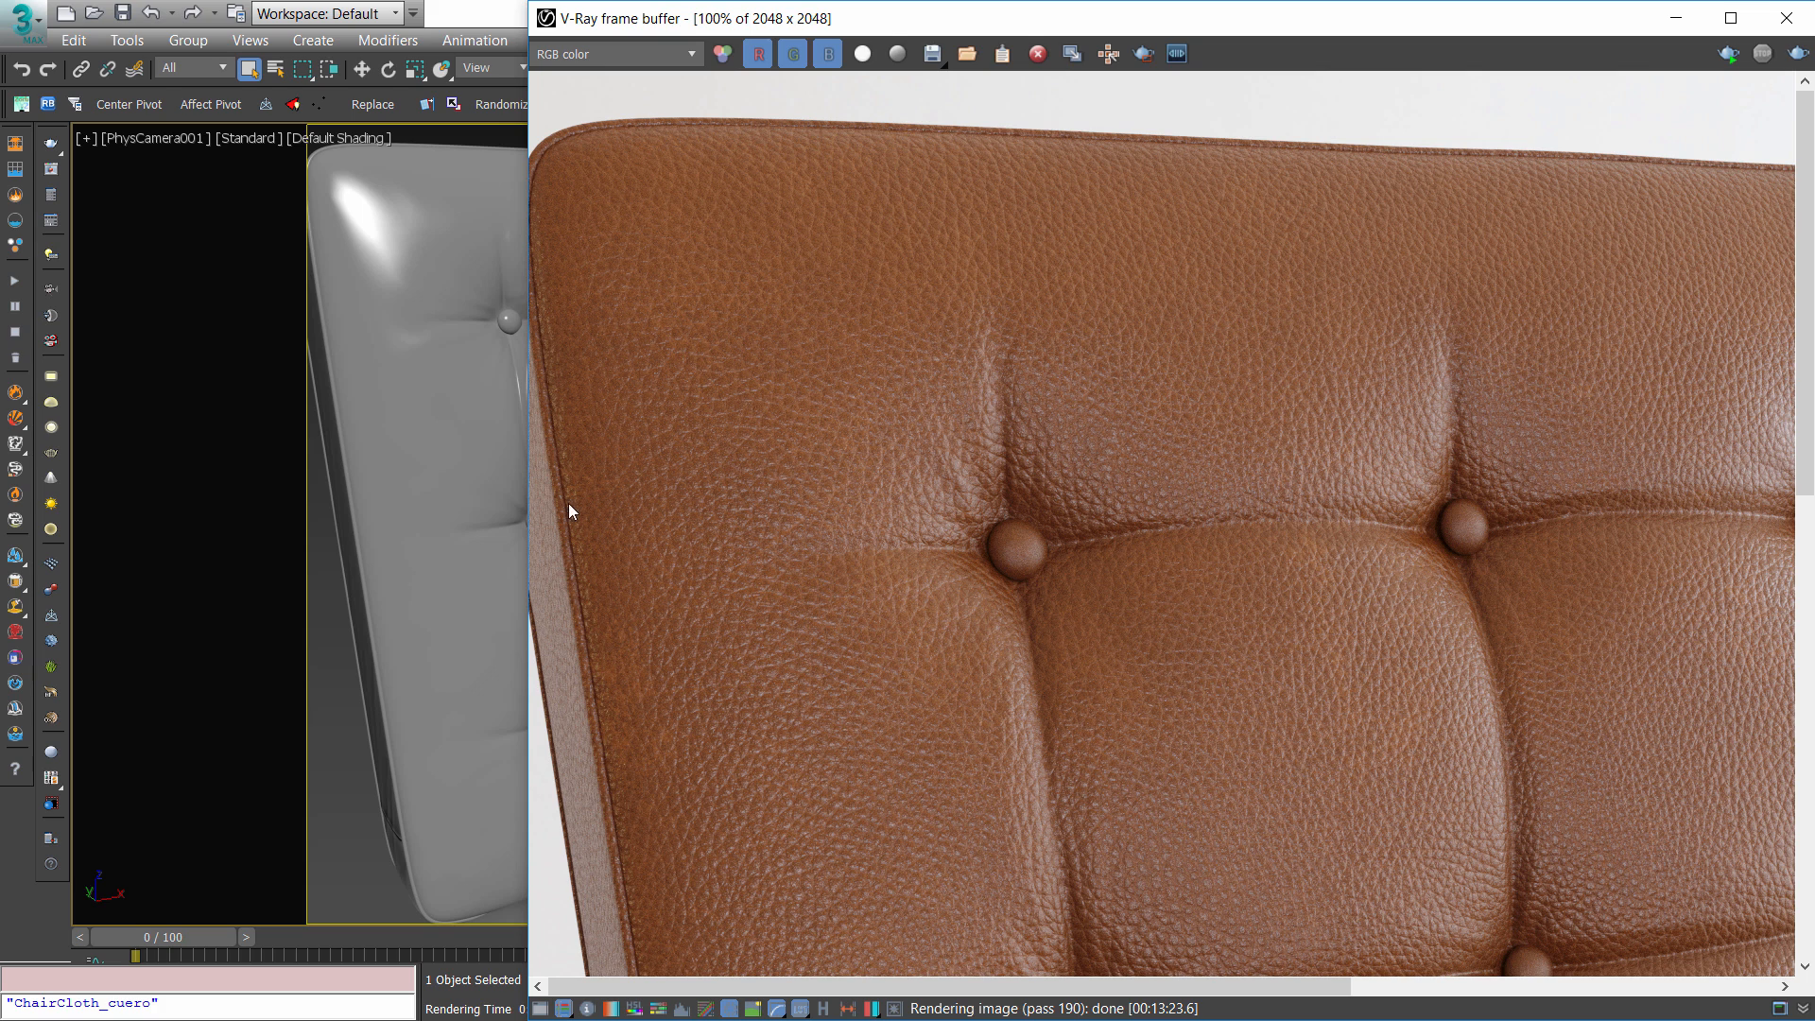
middle_drag(1144, 582, 1067, 465)
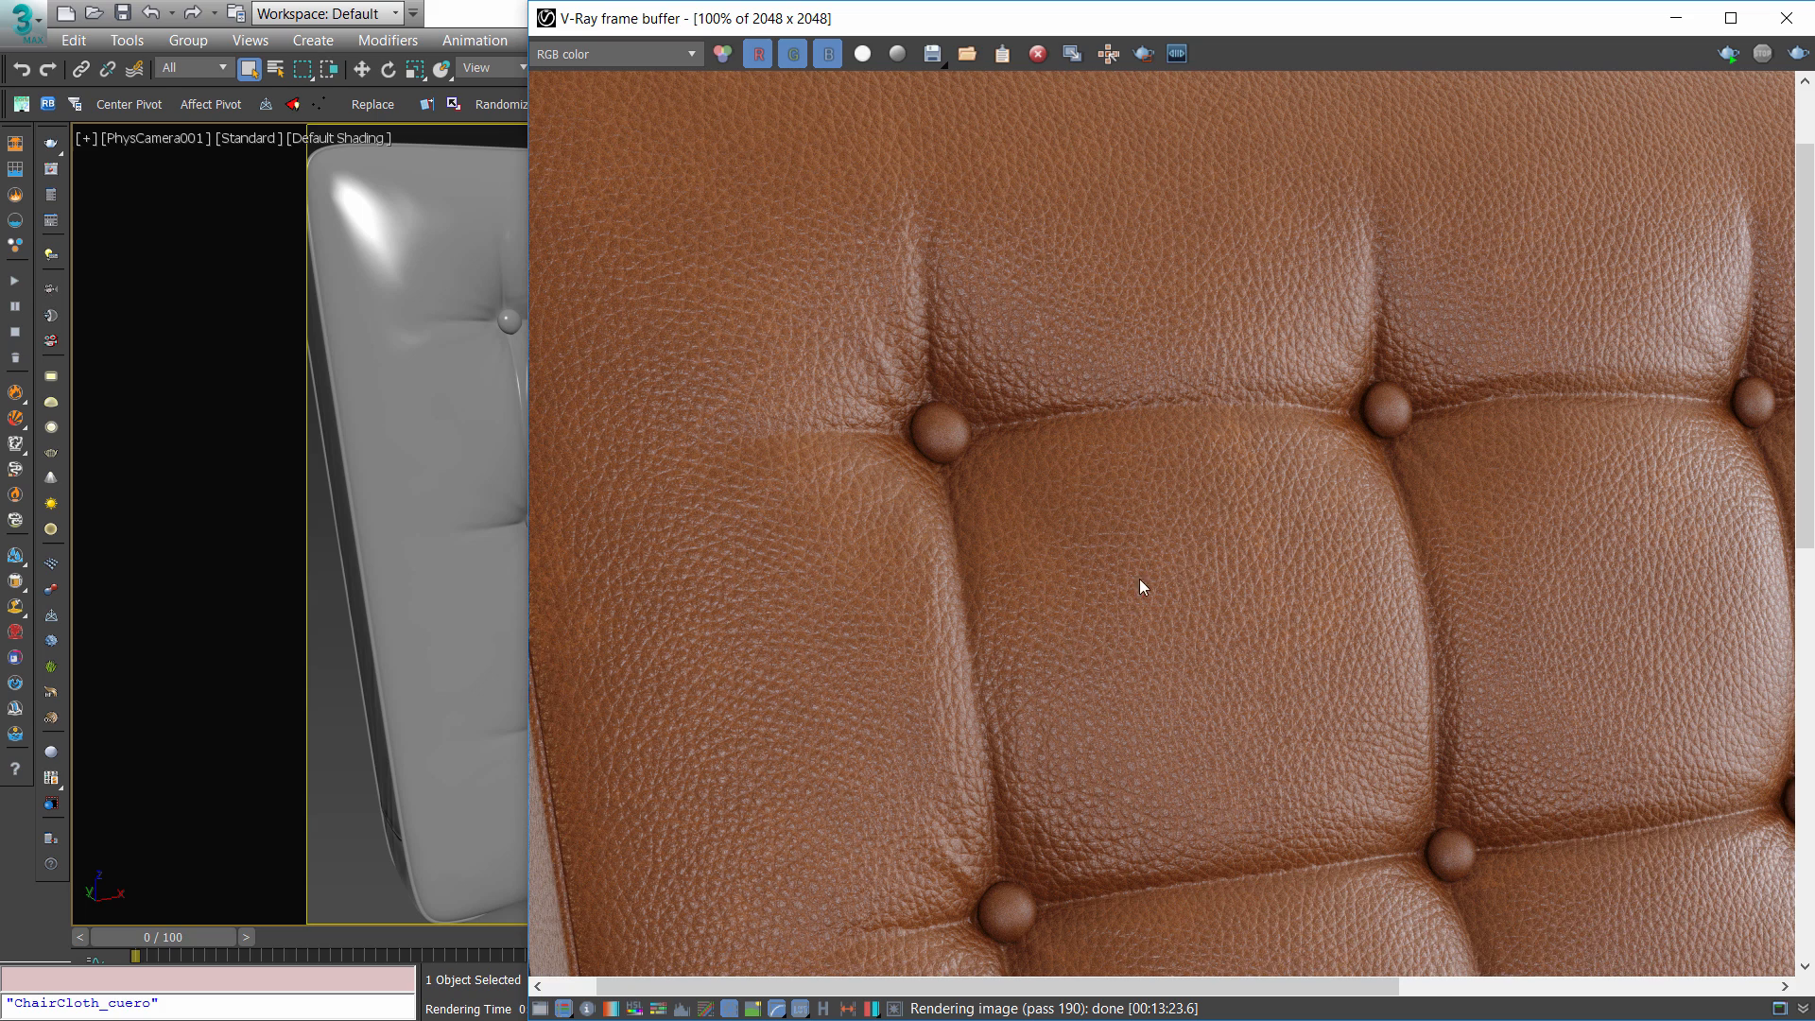
middle_drag(1139, 579, 1081, 601)
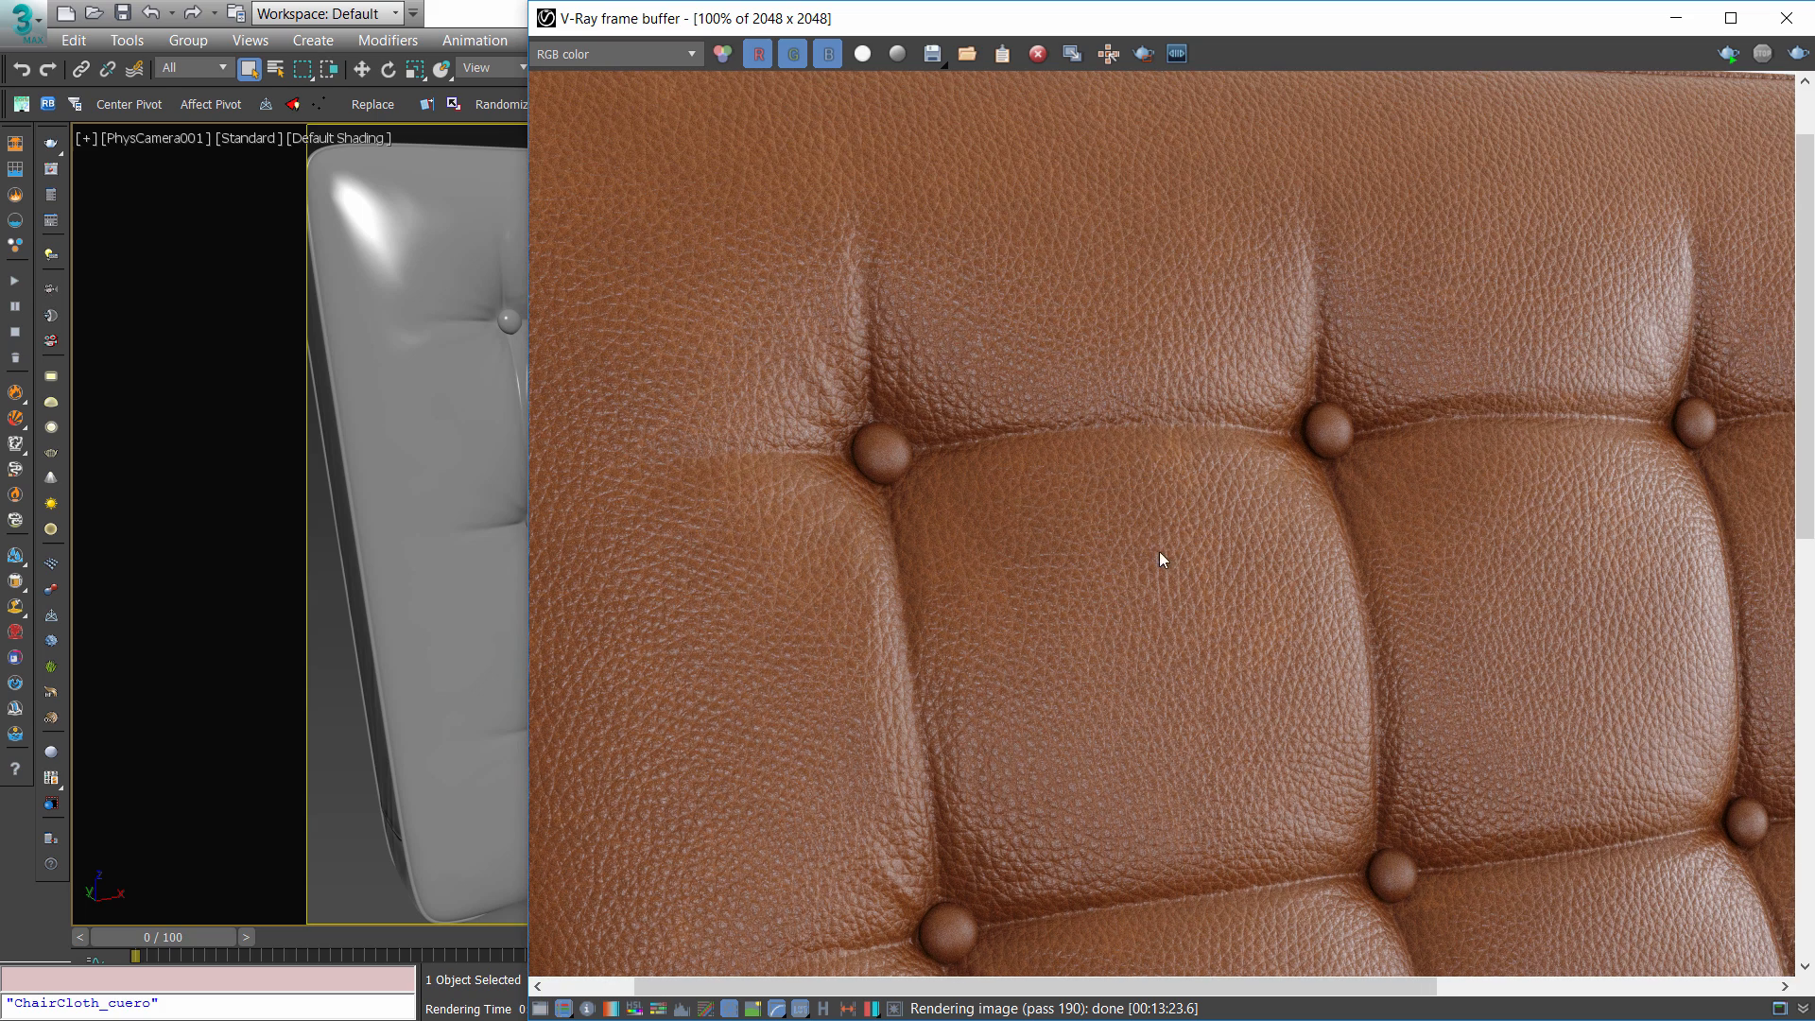
View the VRayDiffuseFilter render element of the finished render and return to the RGB color channel
click(620, 53)
click(610, 106)
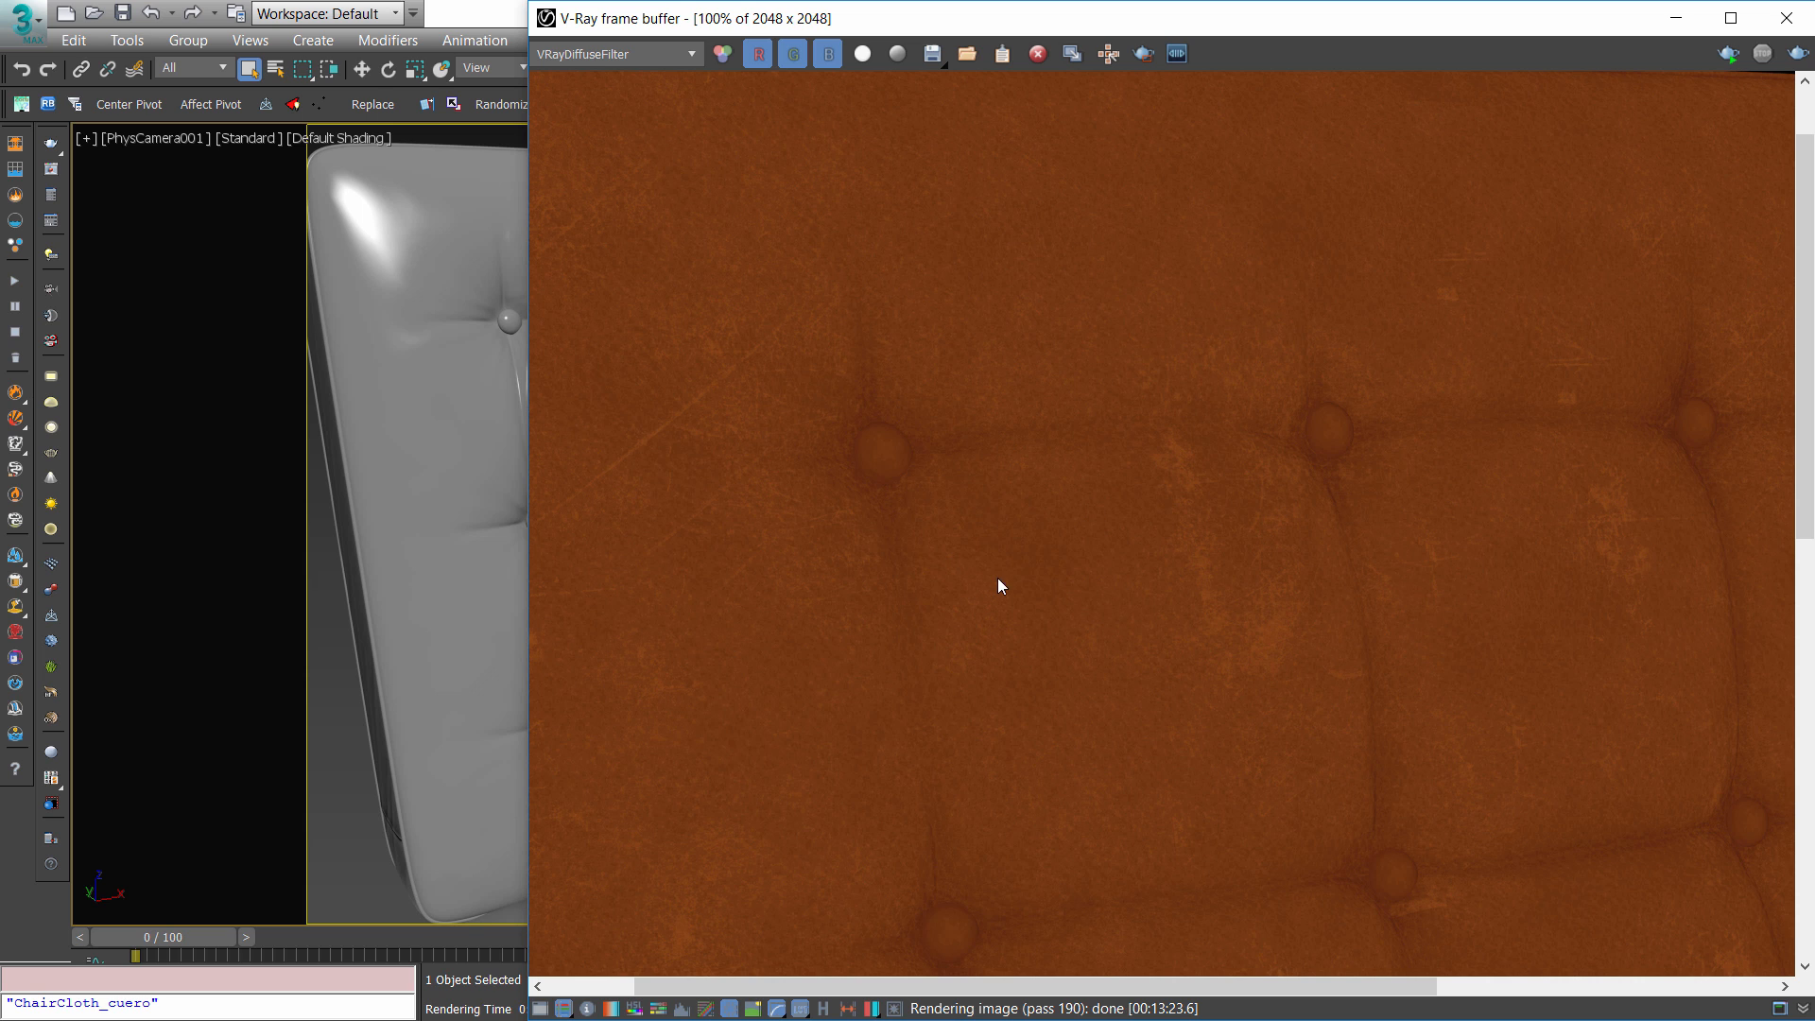
click(602, 63)
click(601, 78)
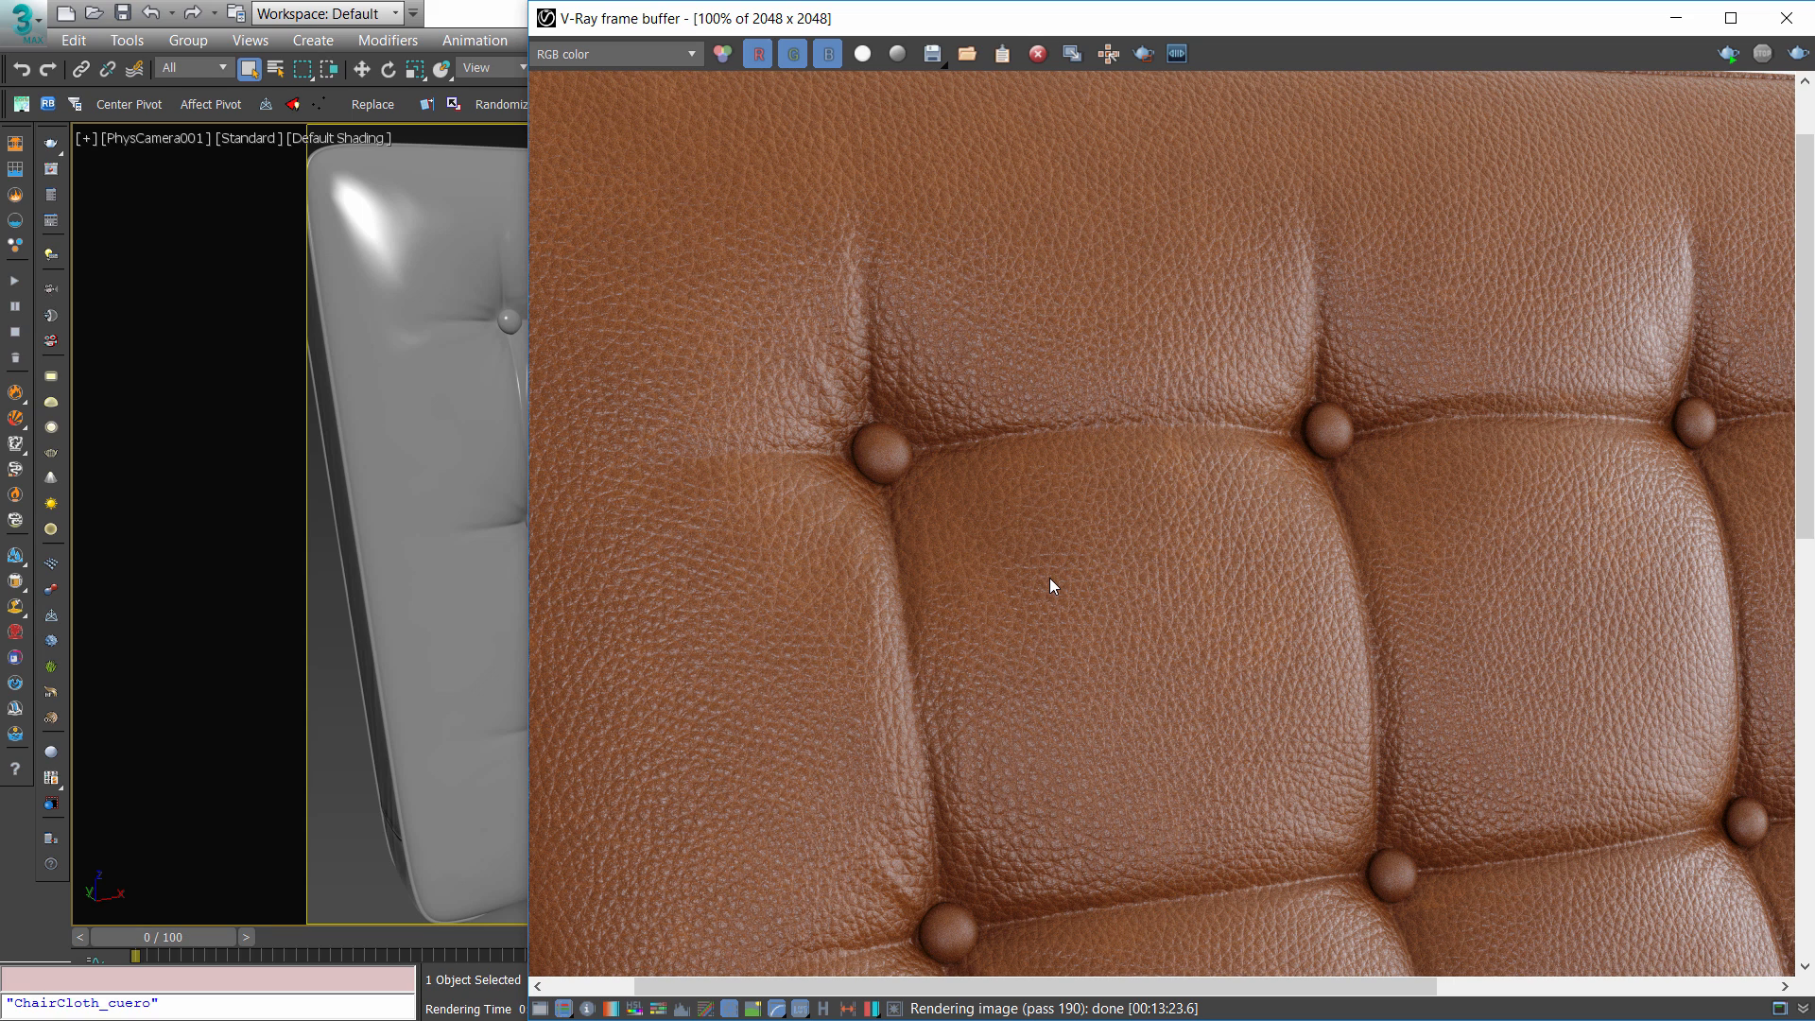
Examine the leather grain around the tufting buttons up close and the finished backrest render as a whole
middle_drag(1257, 620, 1174, 524)
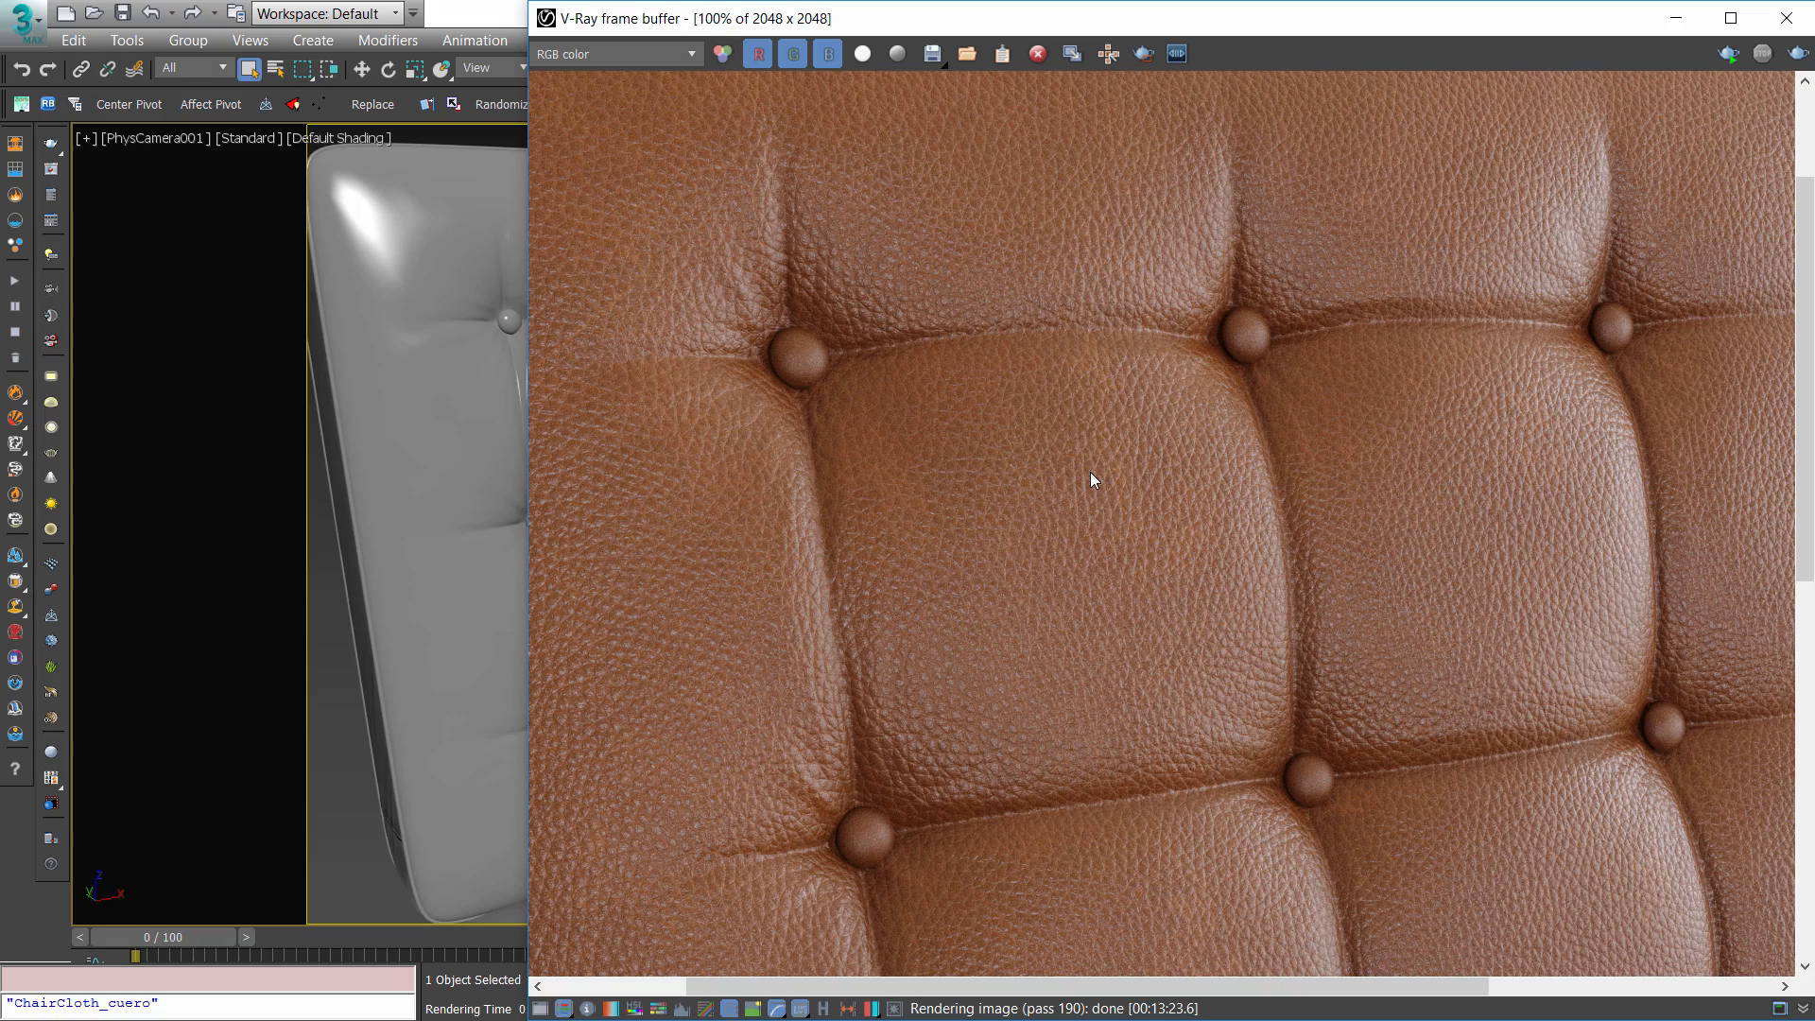
scroll(1090, 473, down, 1)
scroll(1069, 427, up, 1)
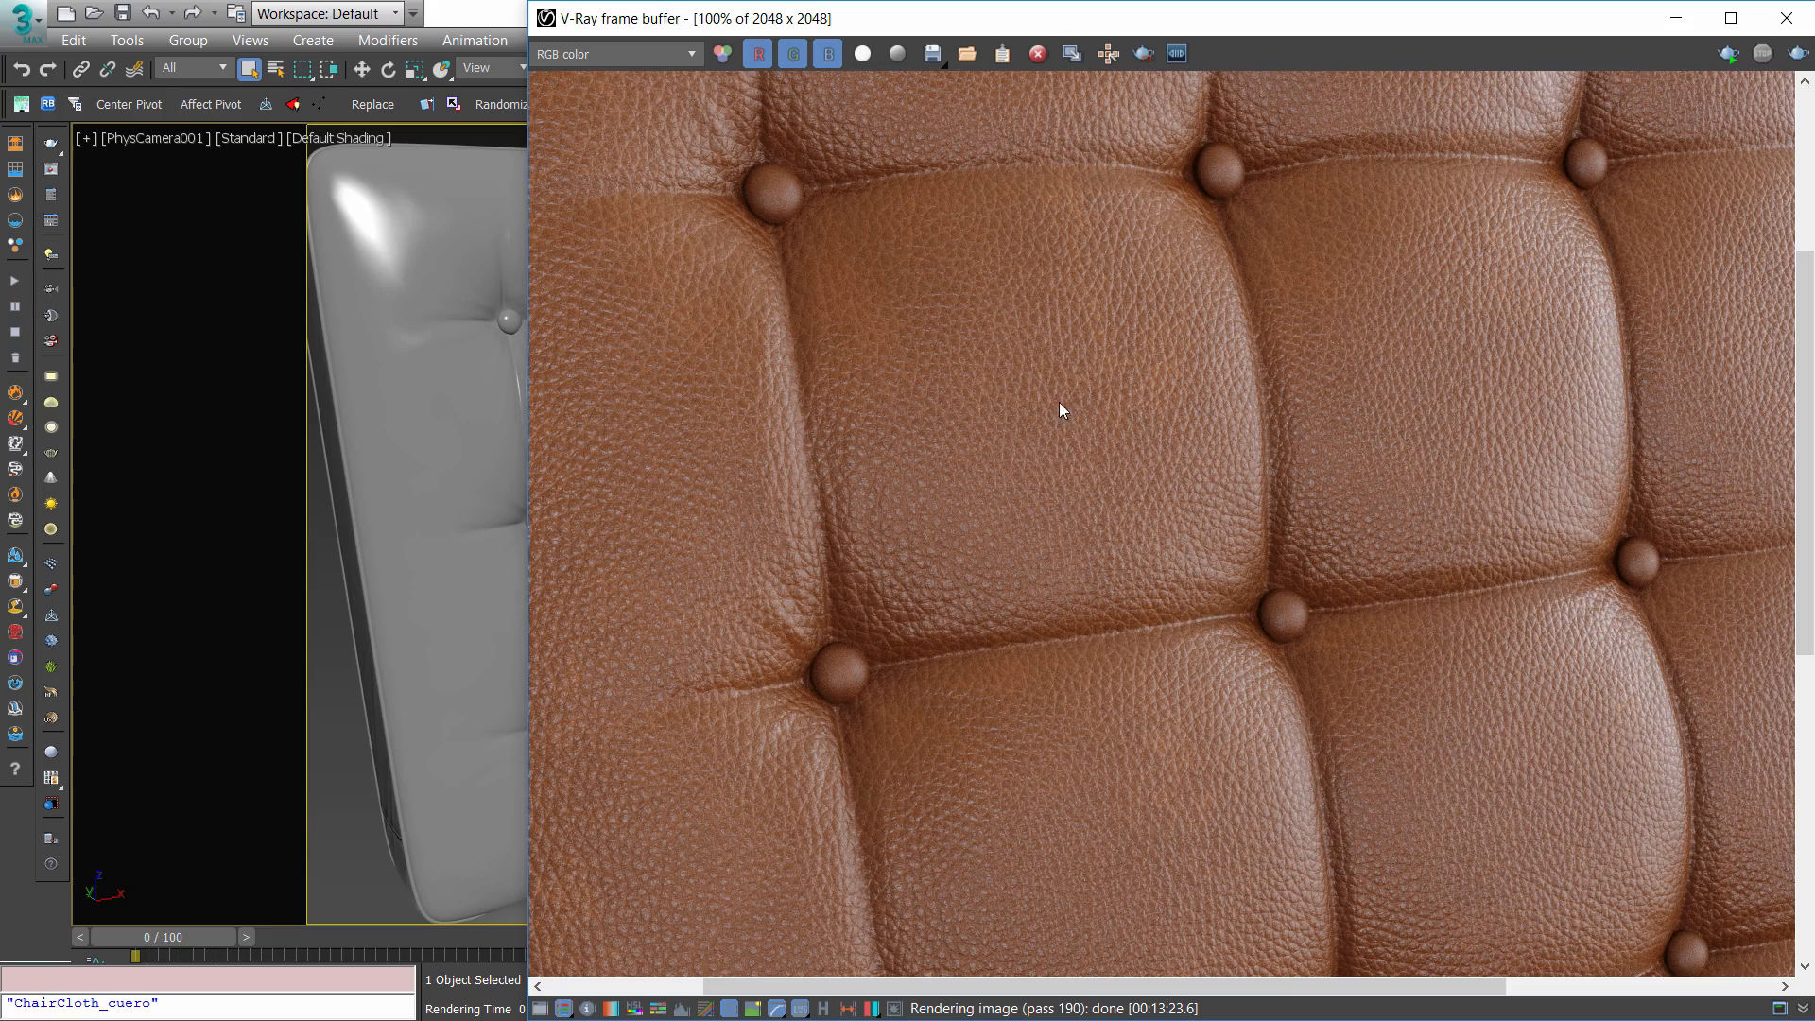
middle_drag(1060, 402, 1078, 513)
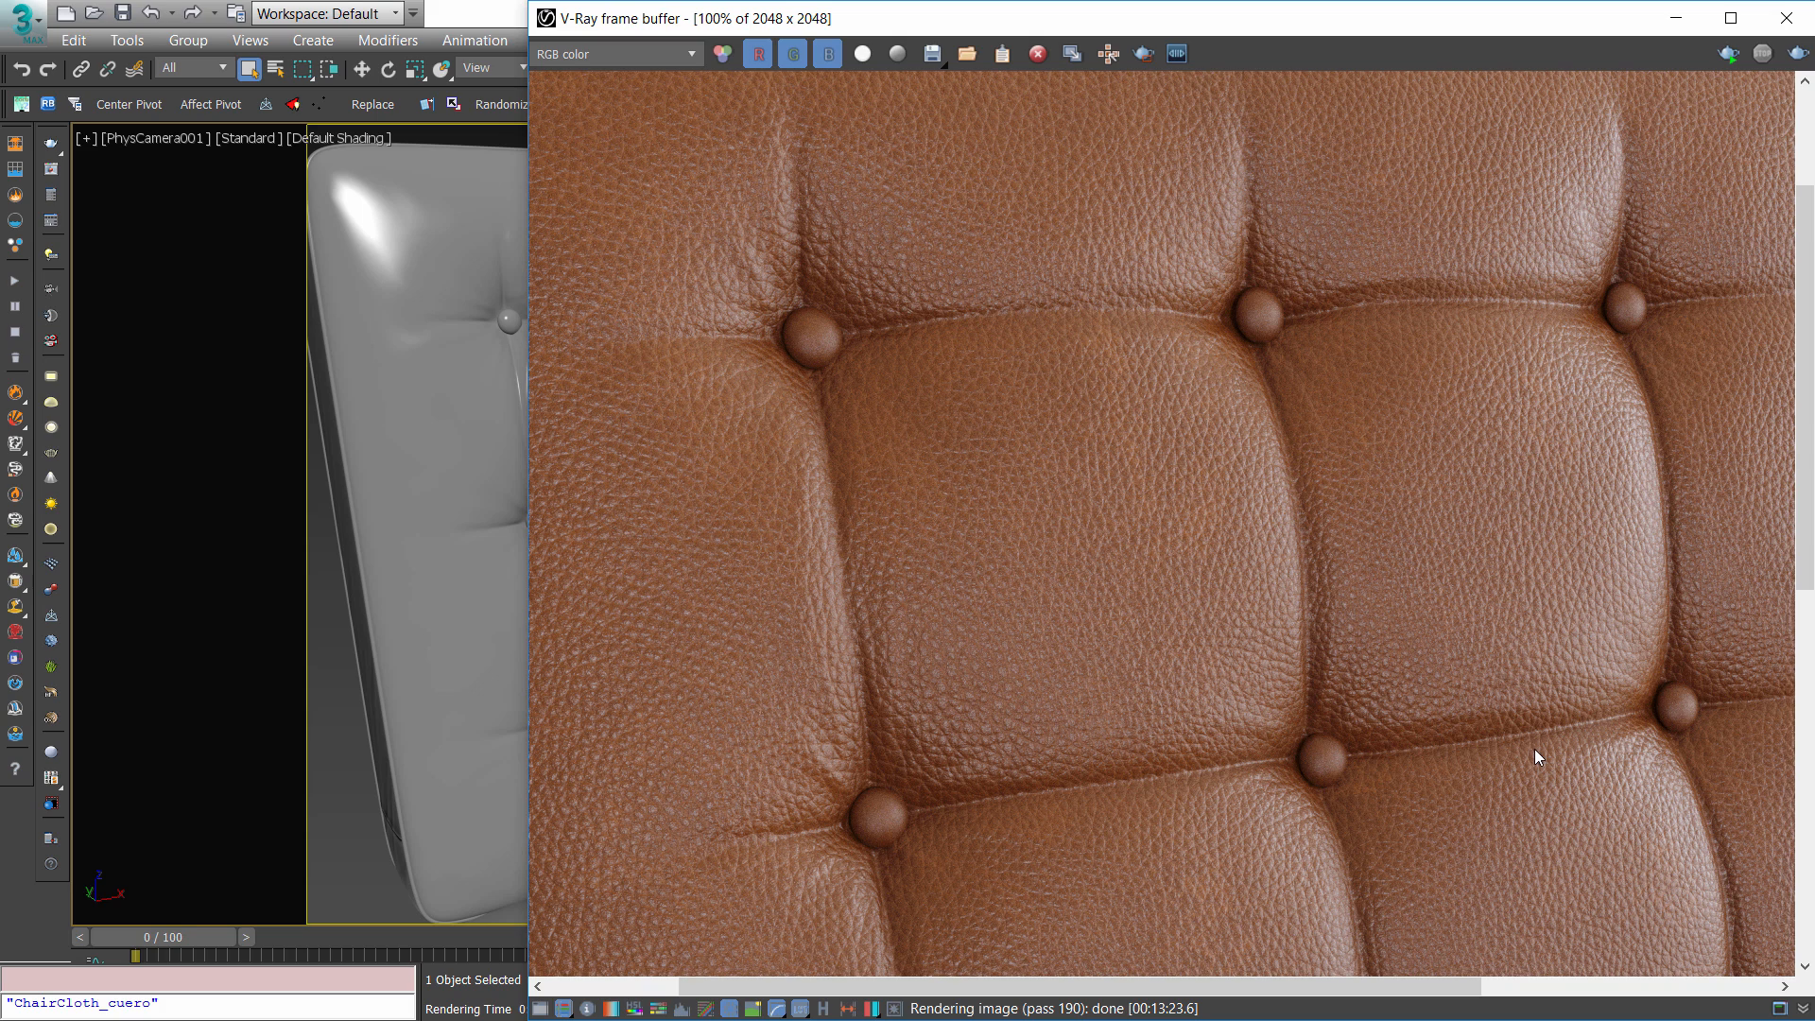
scroll(1518, 709, down, 2)
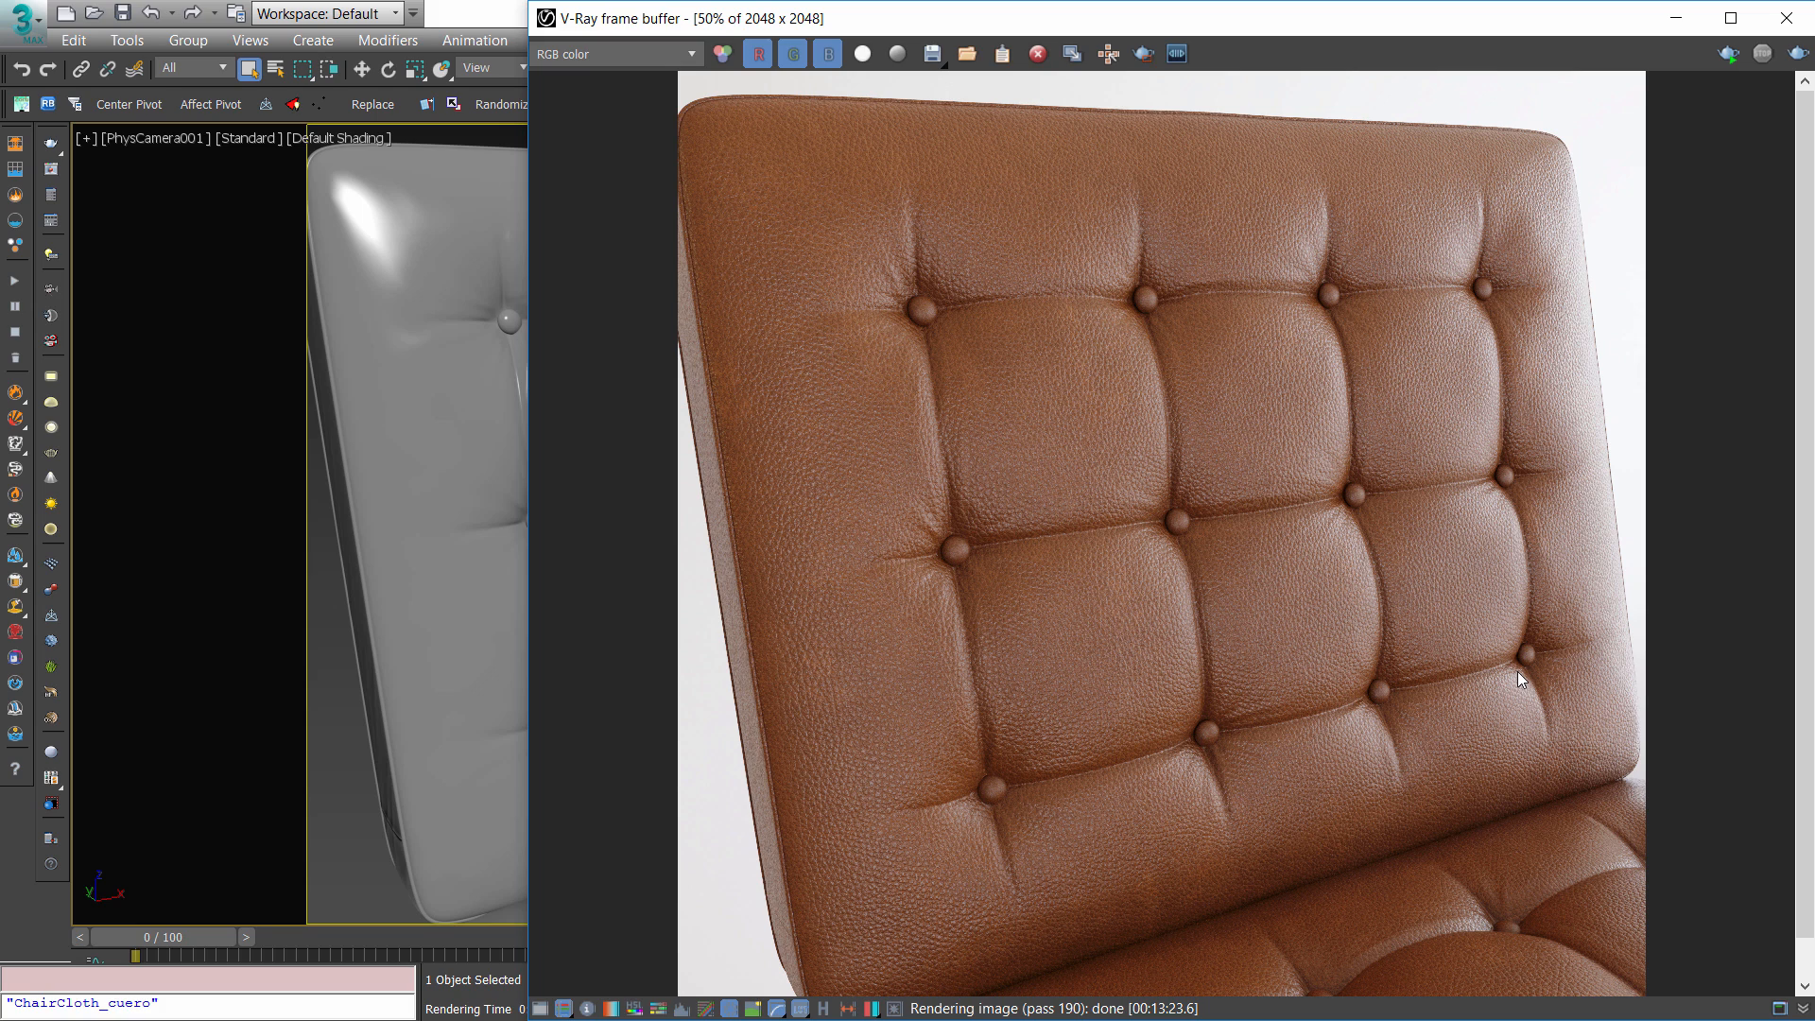